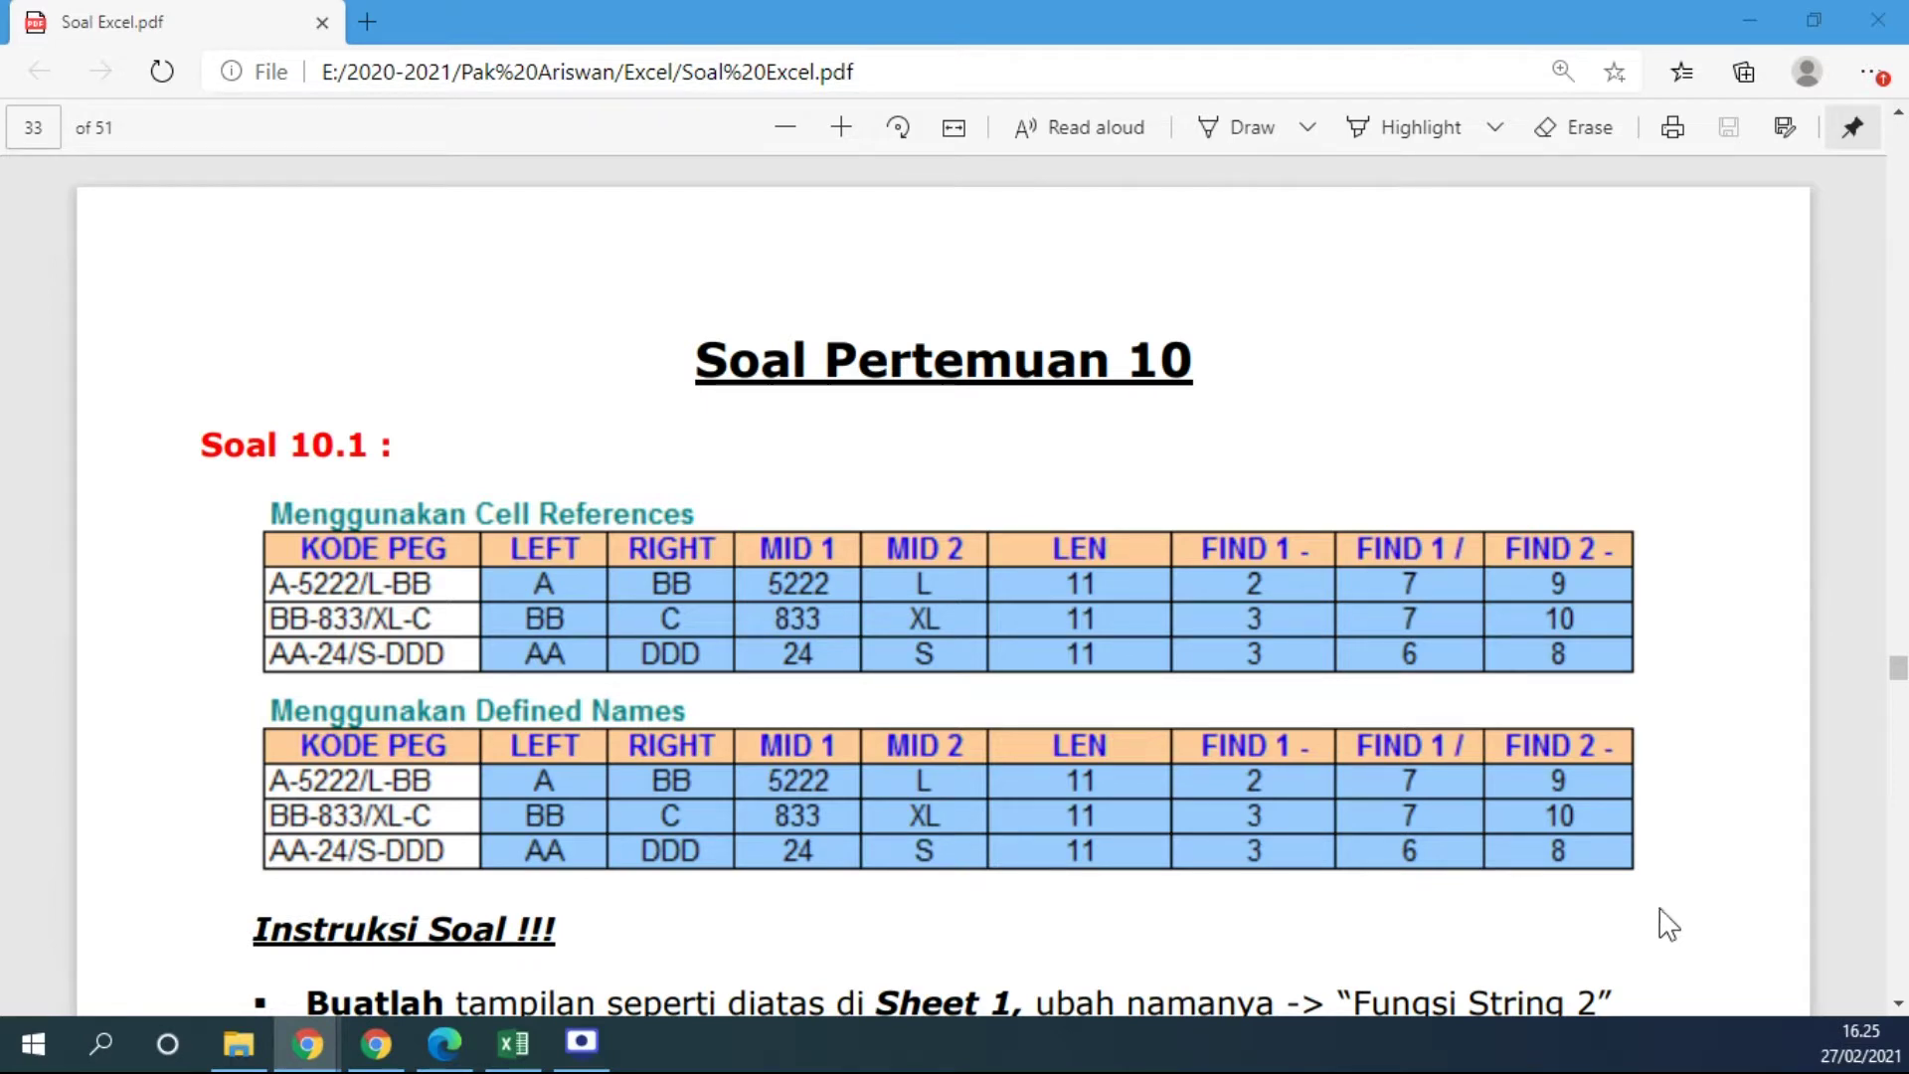
# Go to the Teori sheet and review the LEFT(C6;2) formula and its D6:D8 results
pyautogui.click(504, 1054)
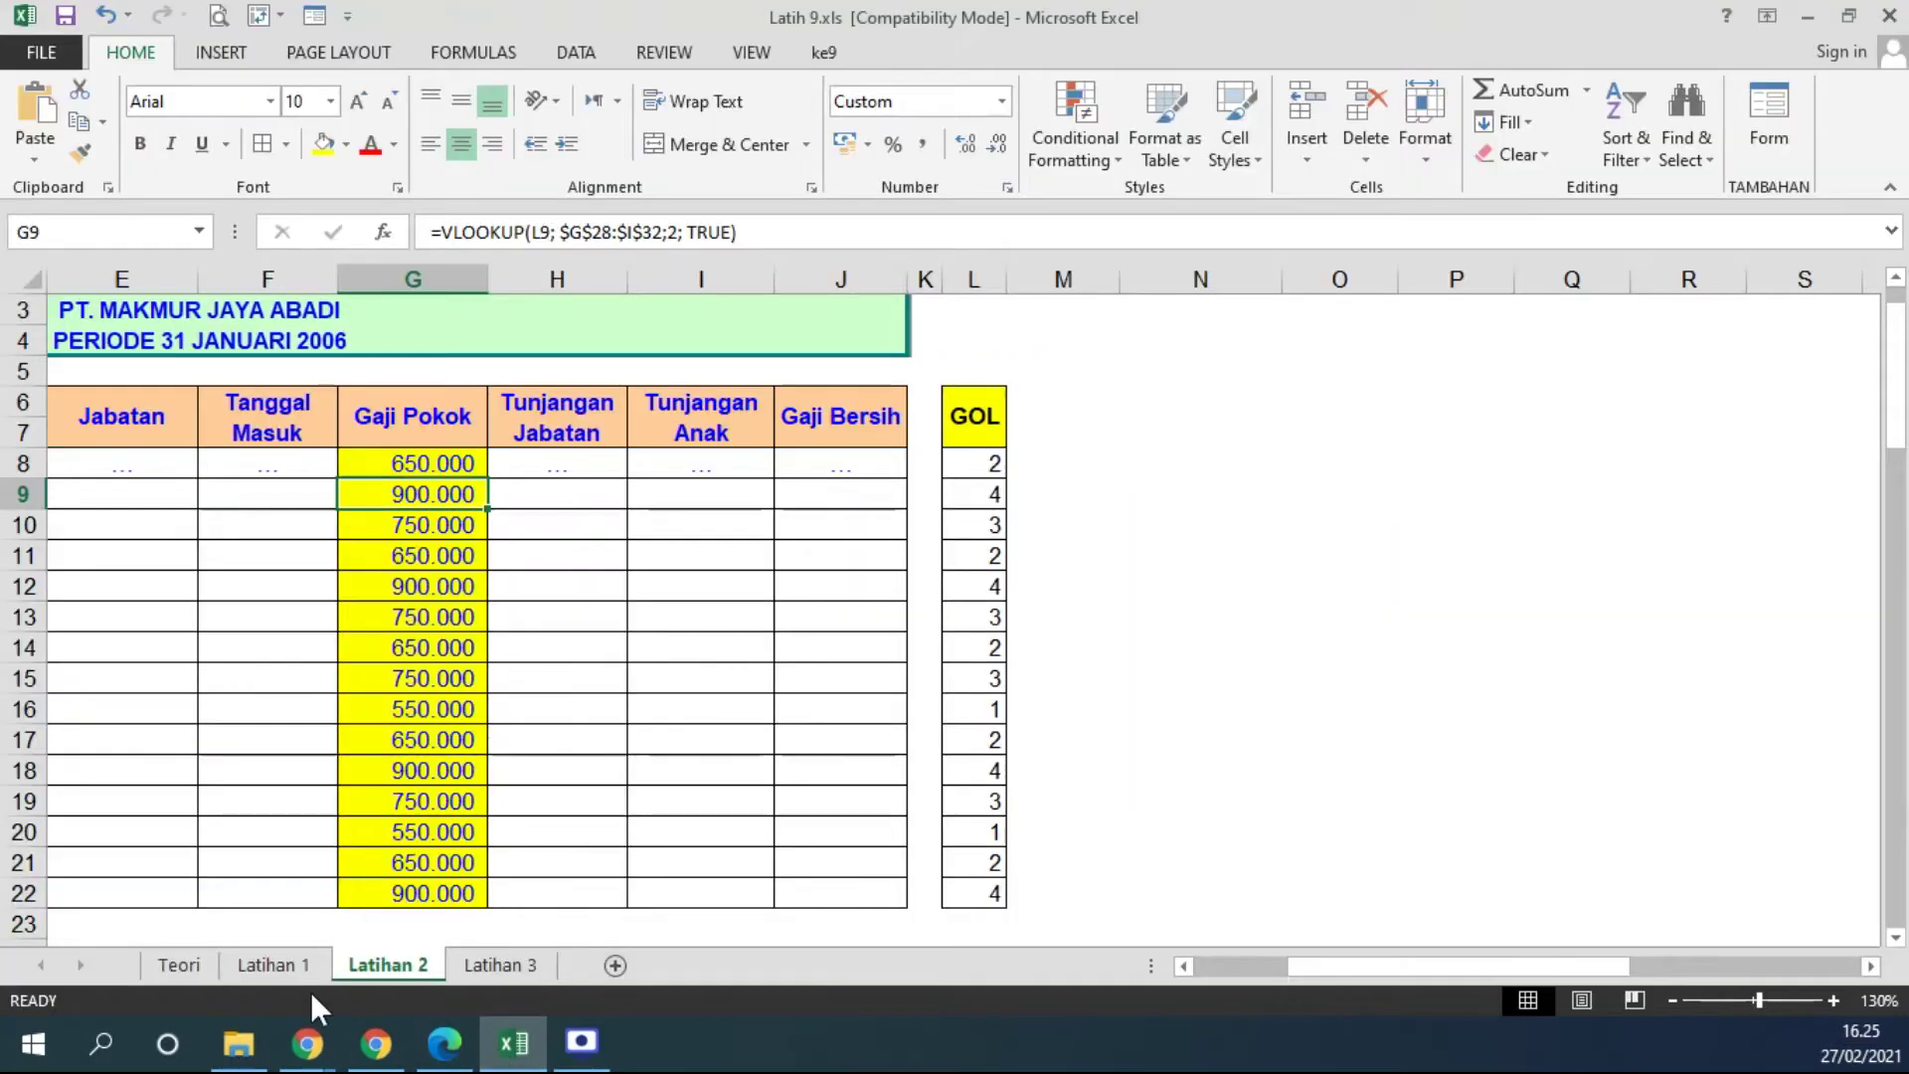
pyautogui.click(193, 974)
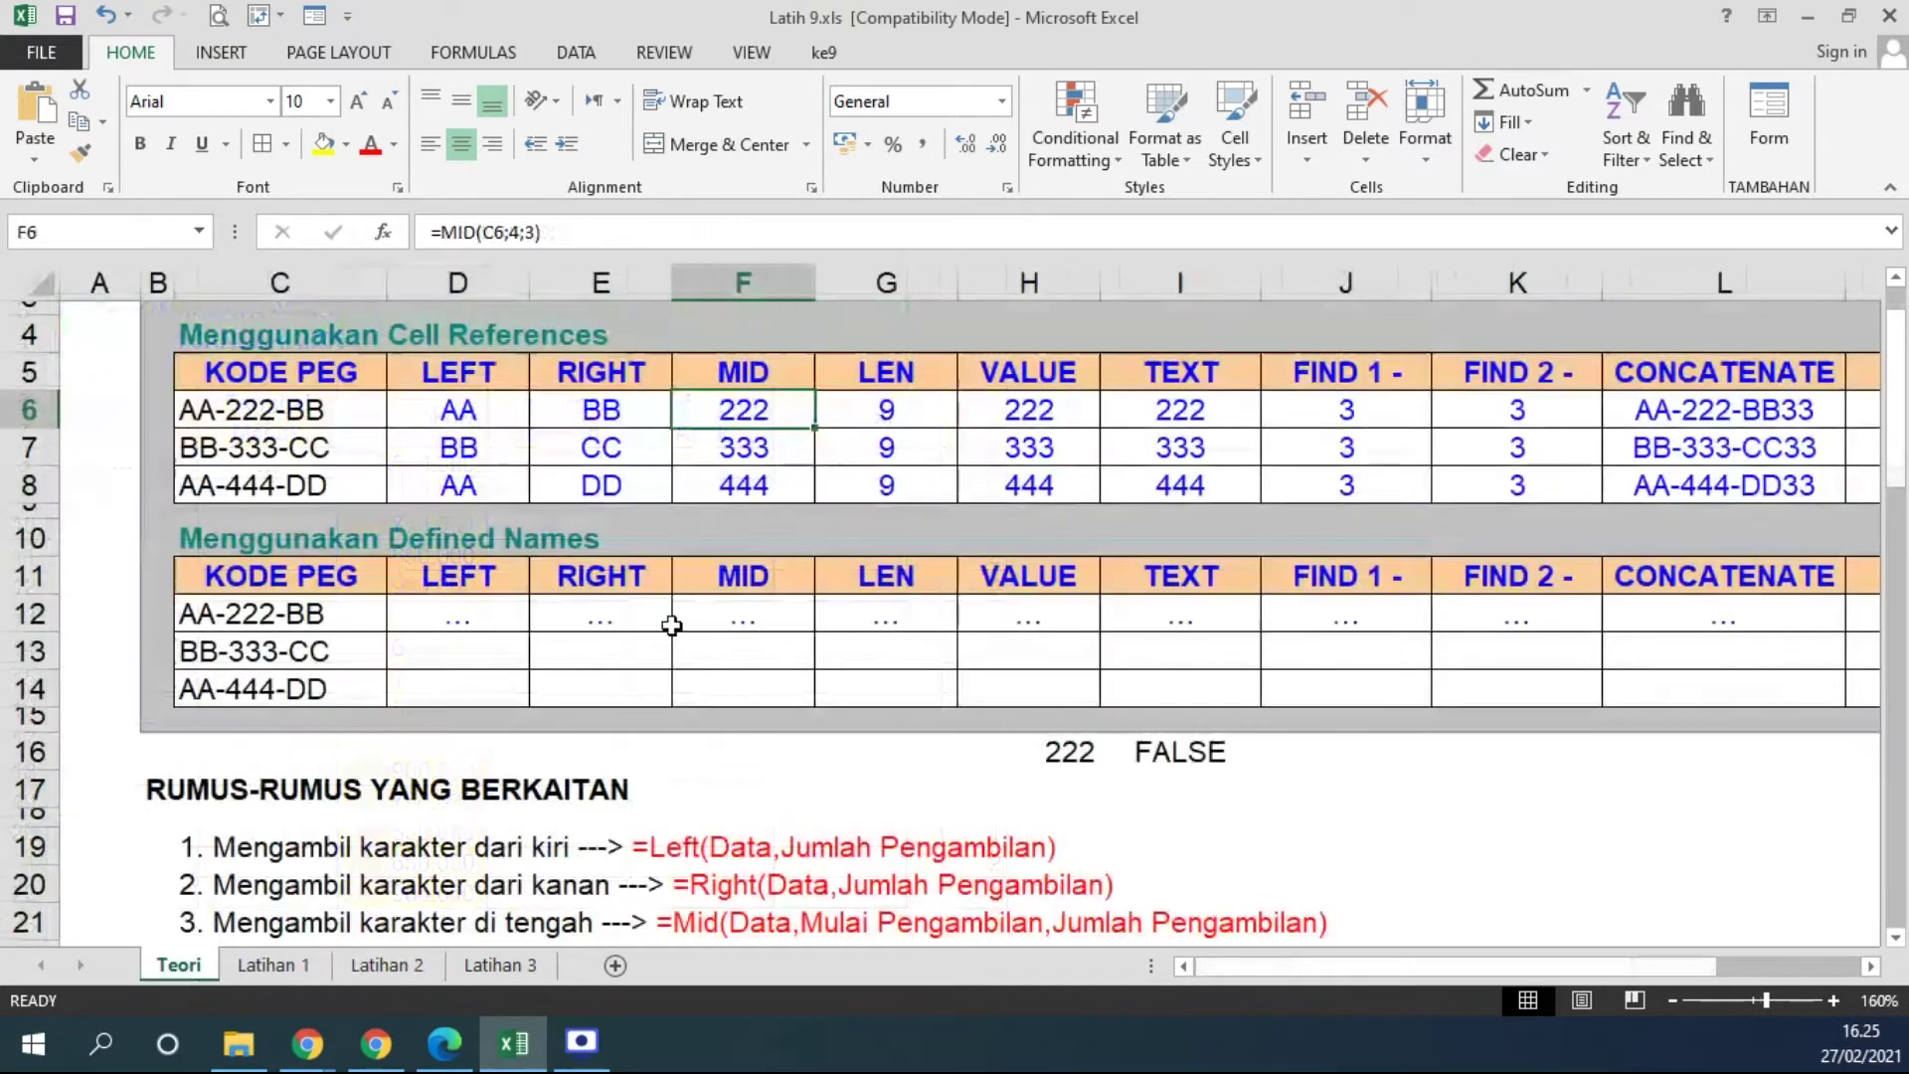
pyautogui.doubleClick(465, 412)
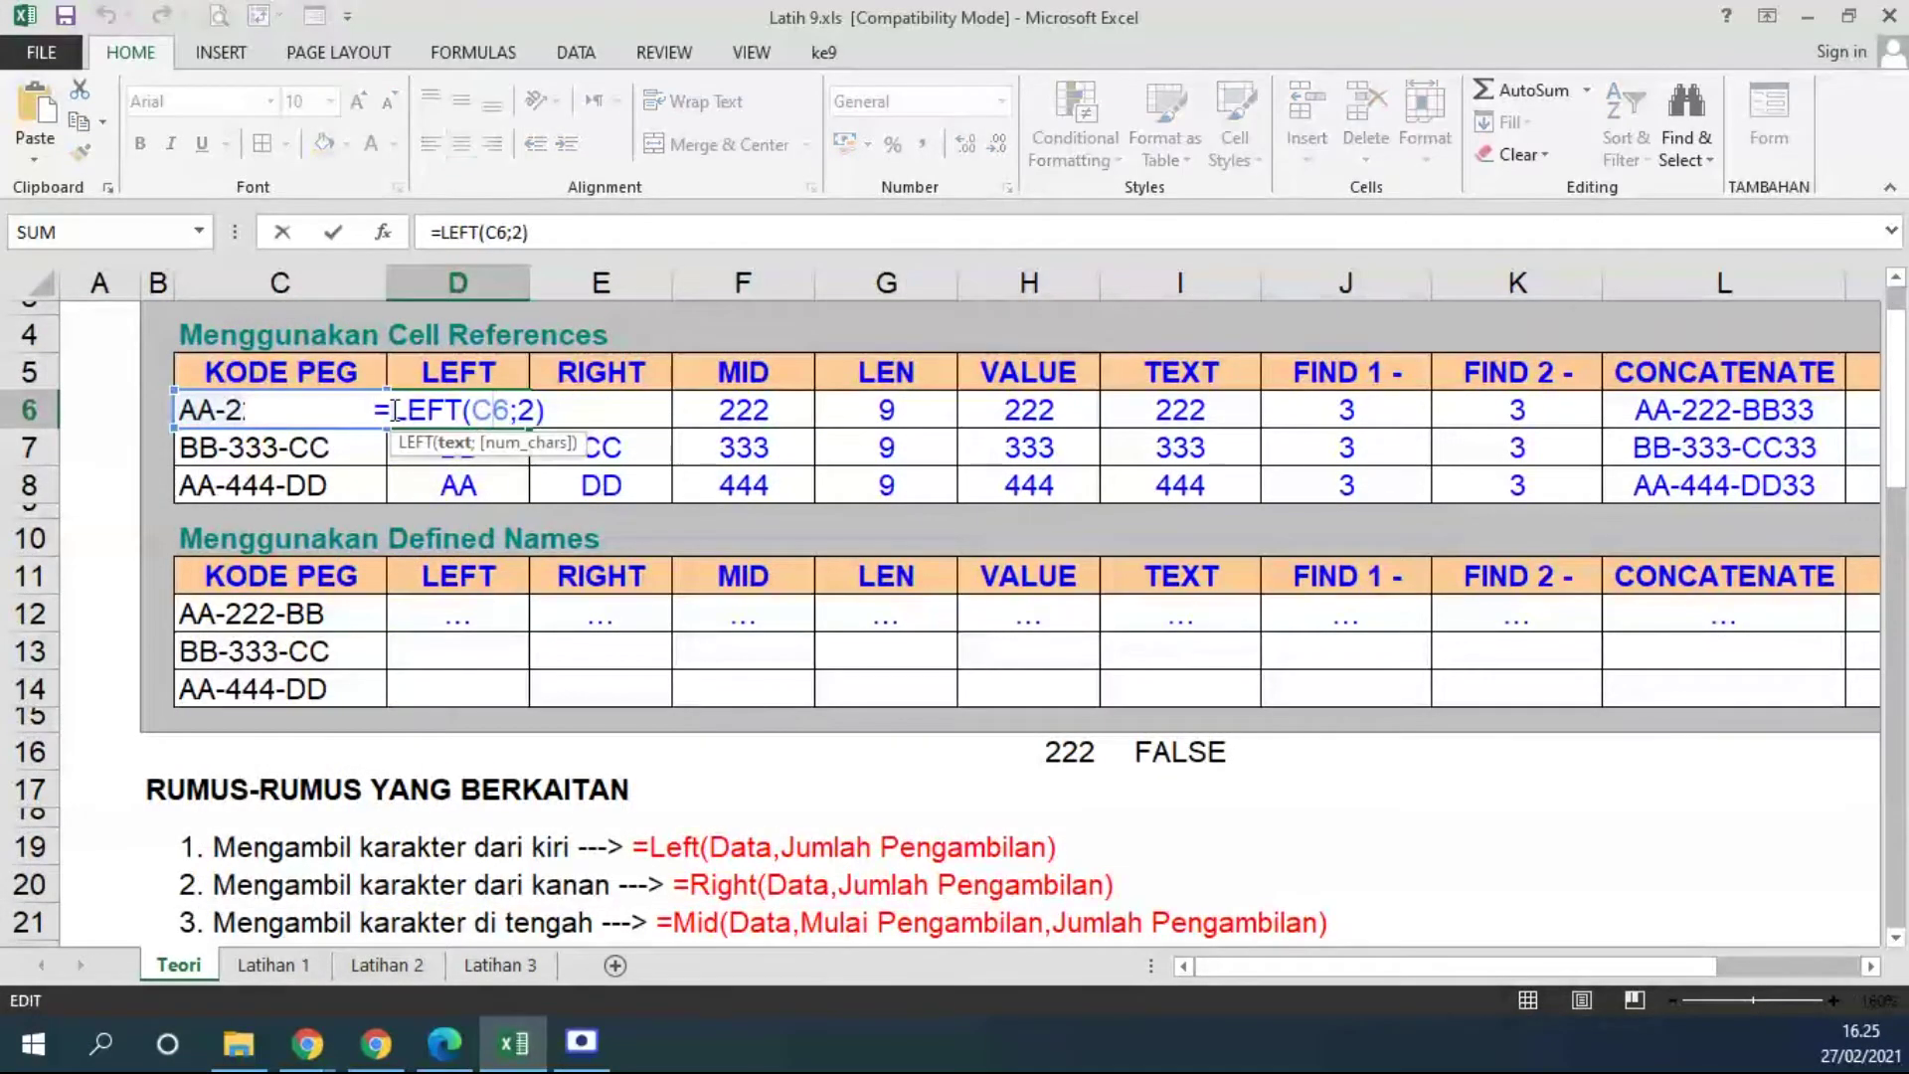
pyautogui.moveTo(391, 409); pyautogui.dragTo(546, 409)
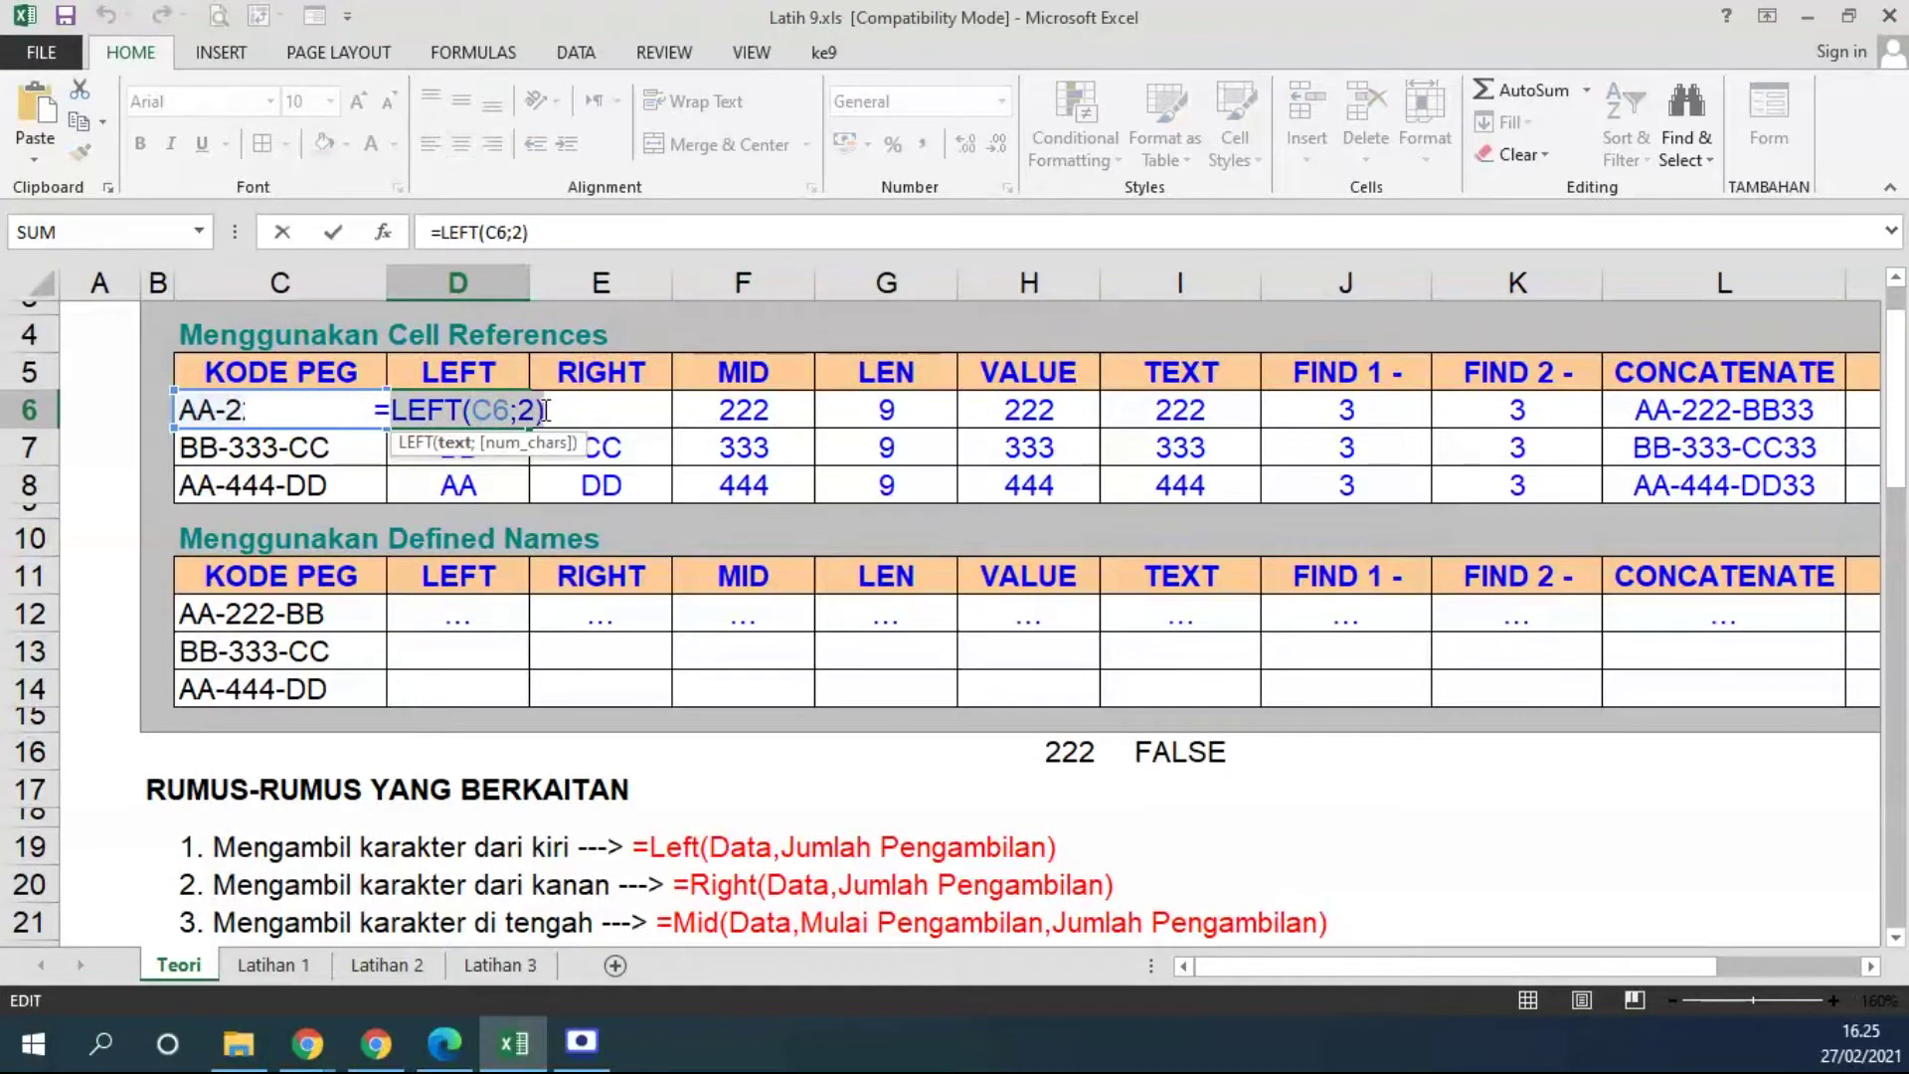
pyautogui.press('Escape')
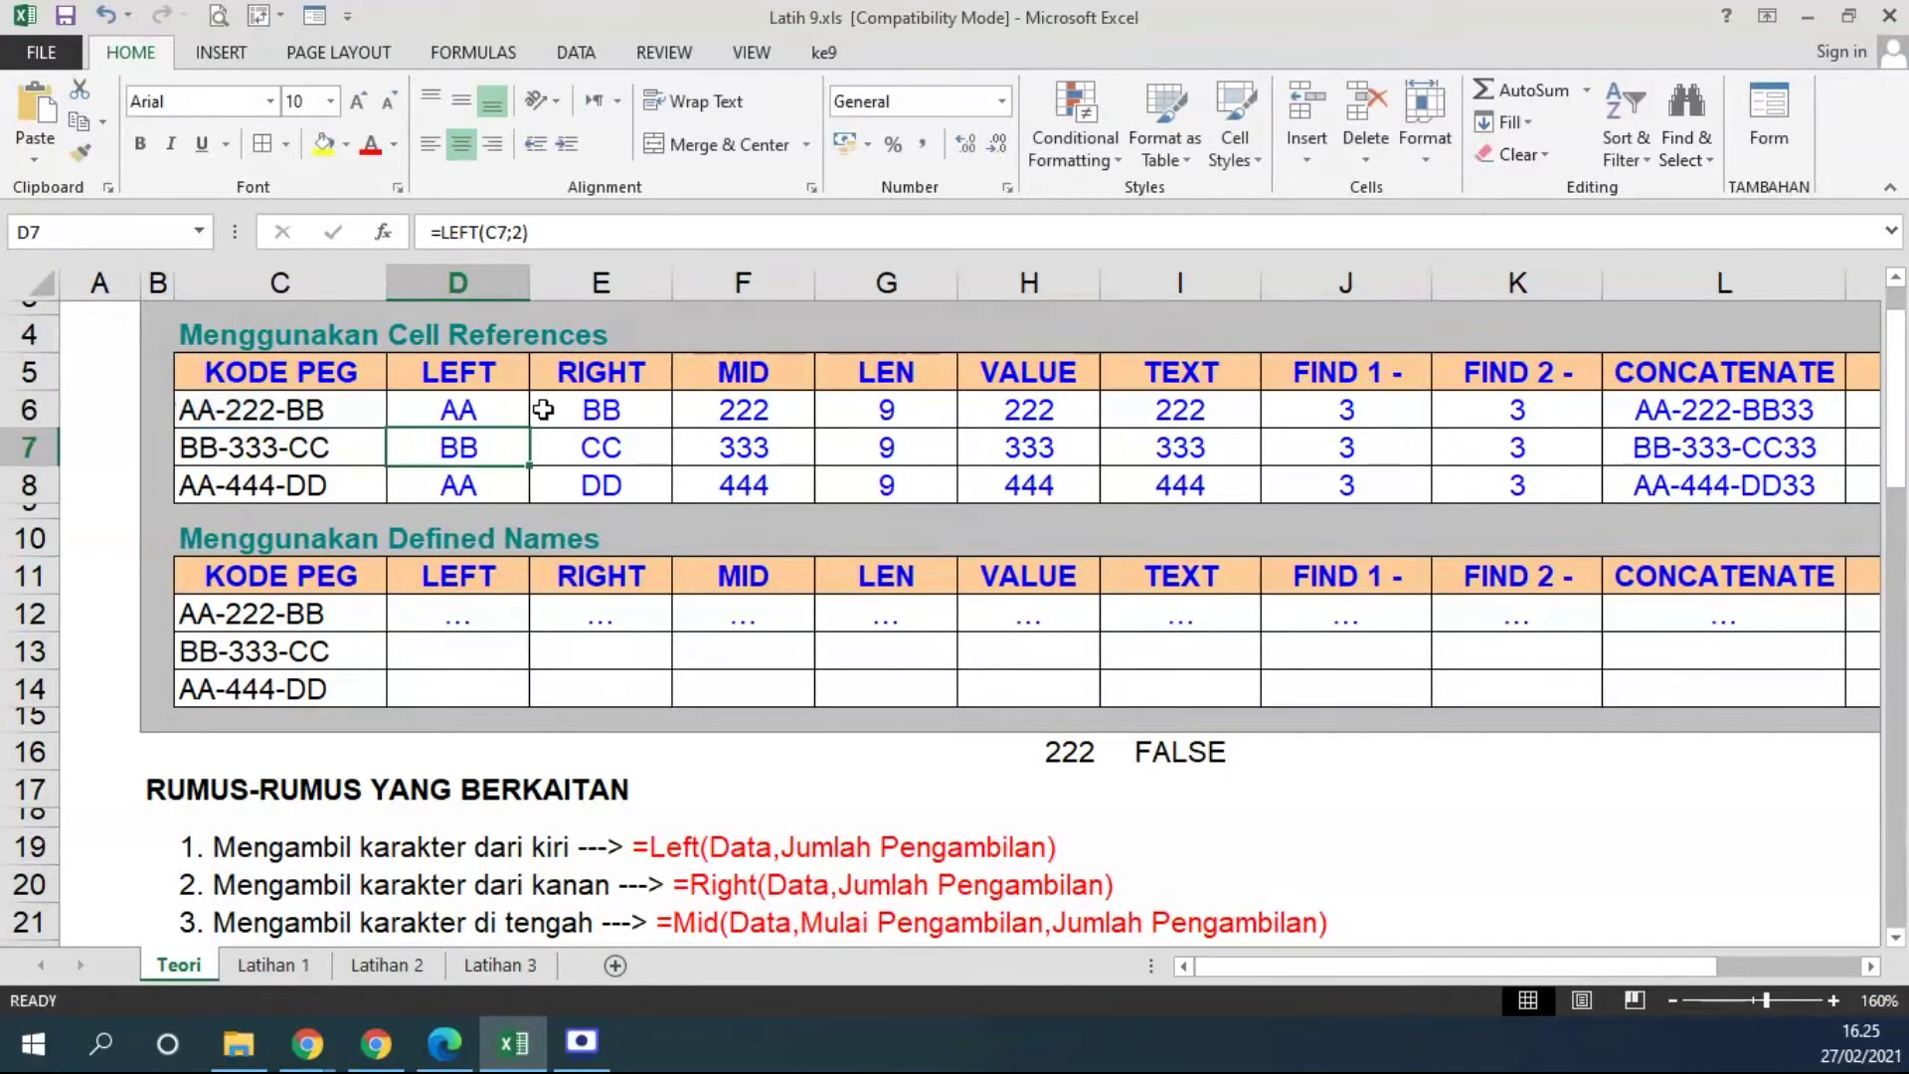
pyautogui.moveTo(507, 409); pyautogui.dragTo(485, 485)
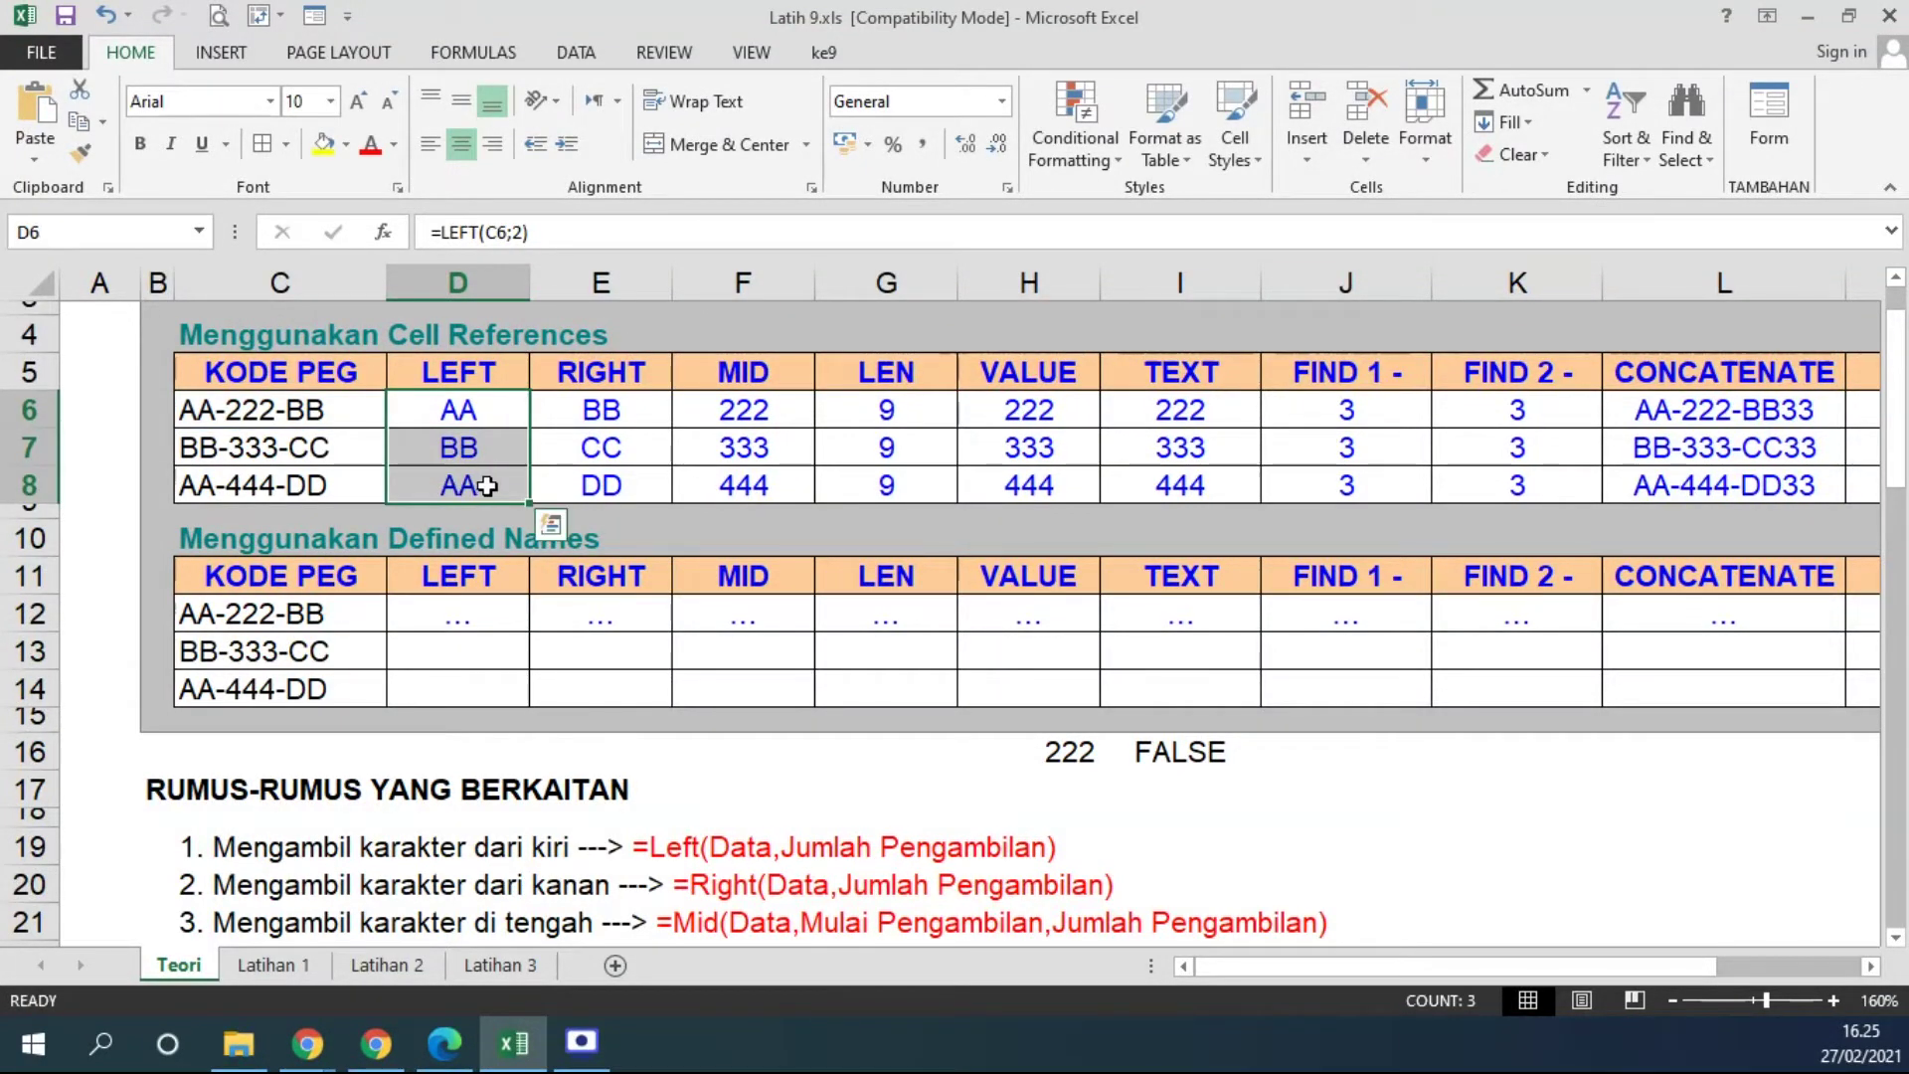
# Review the RIGHT(C6;2) formula in E6 and its results in E6:E8, leaving them unchanged
pyautogui.click(554, 410)
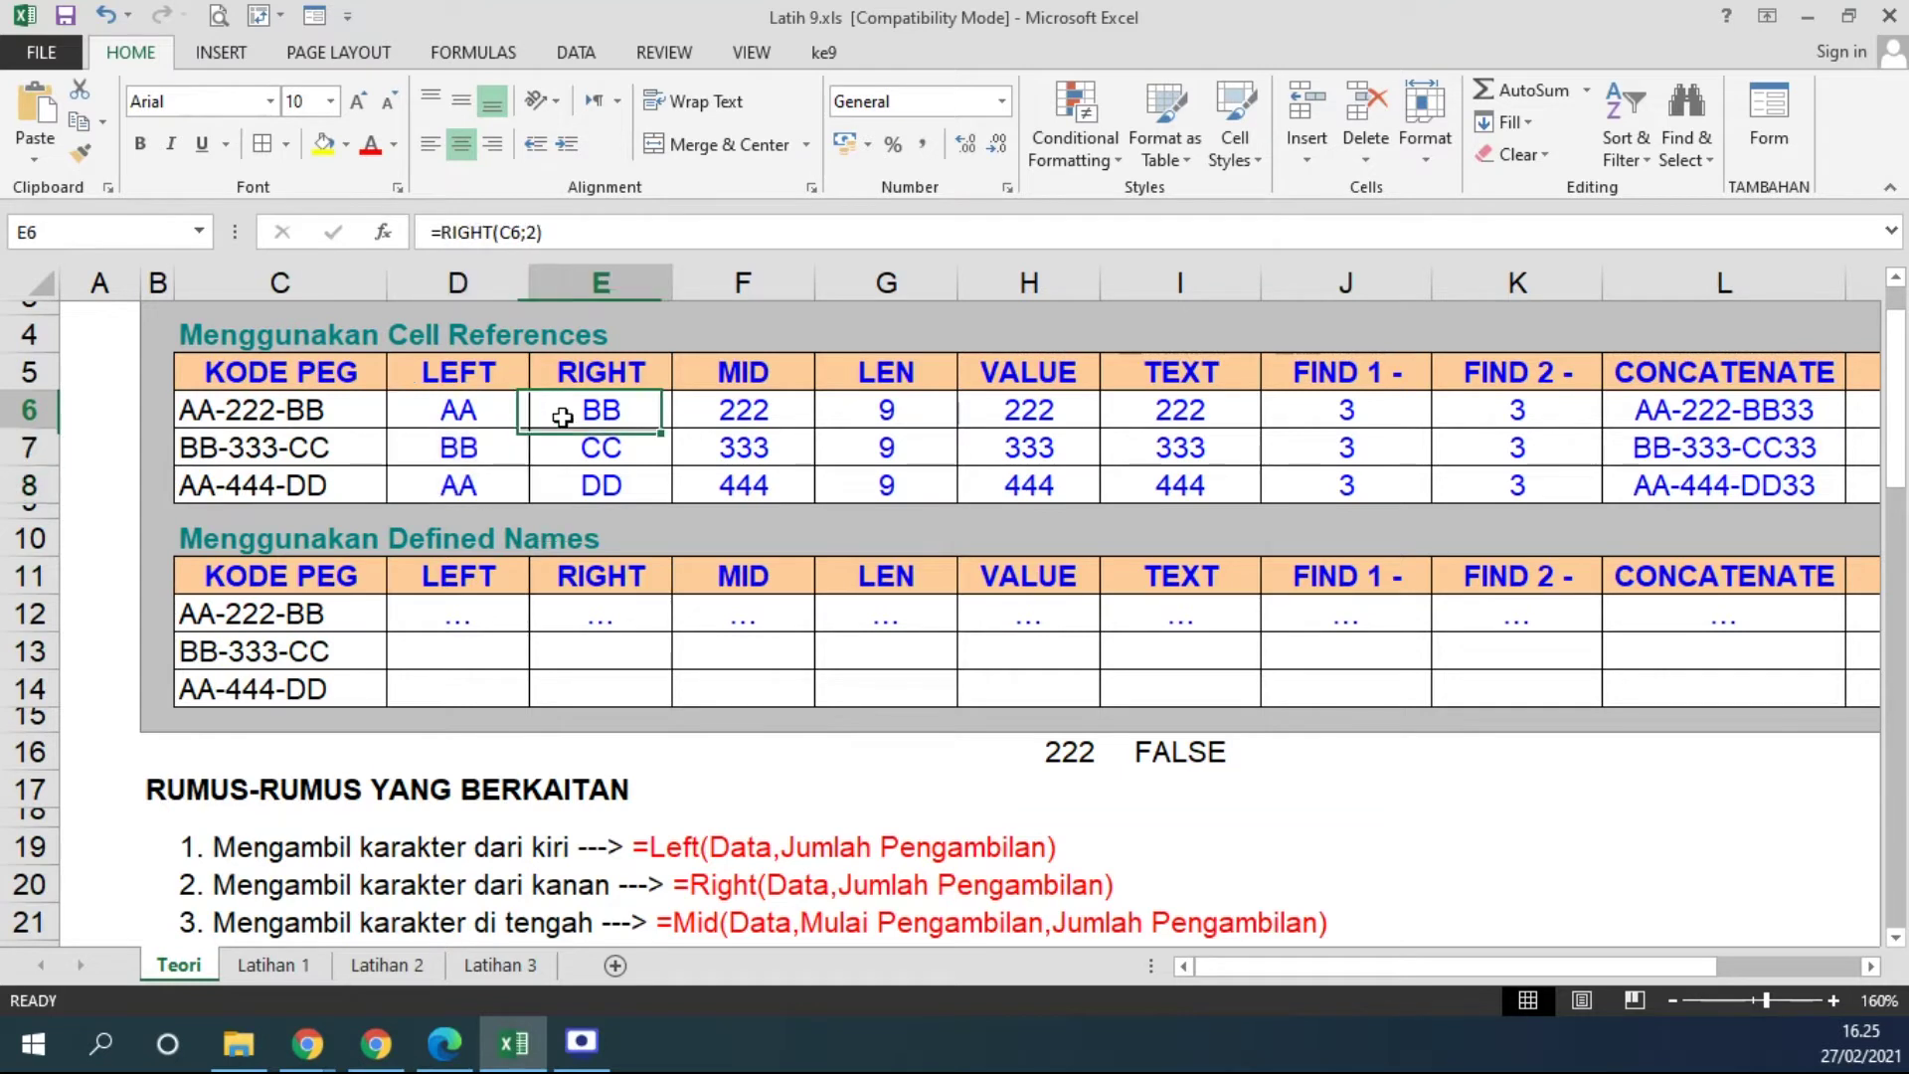
pyautogui.doubleClick(619, 409)
pyautogui.doubleClick(623, 416)
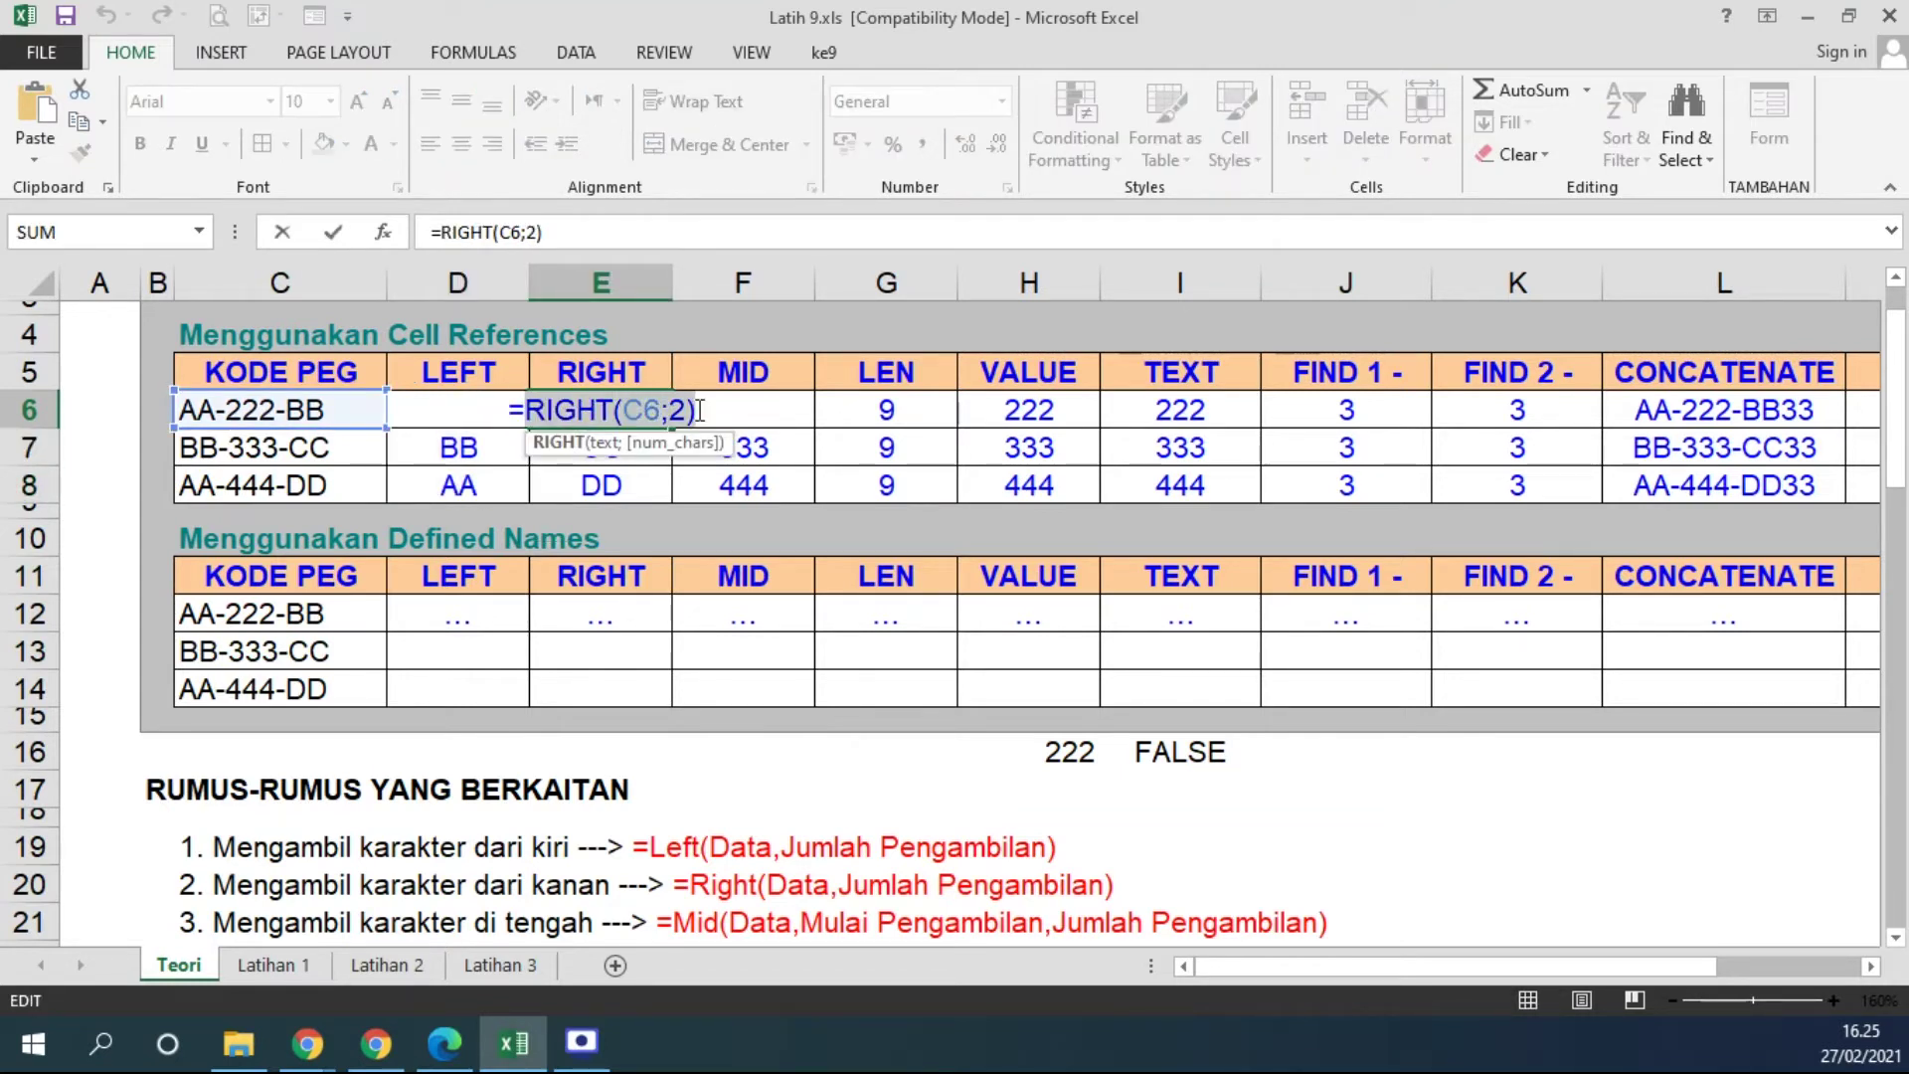
pyautogui.press('Return')
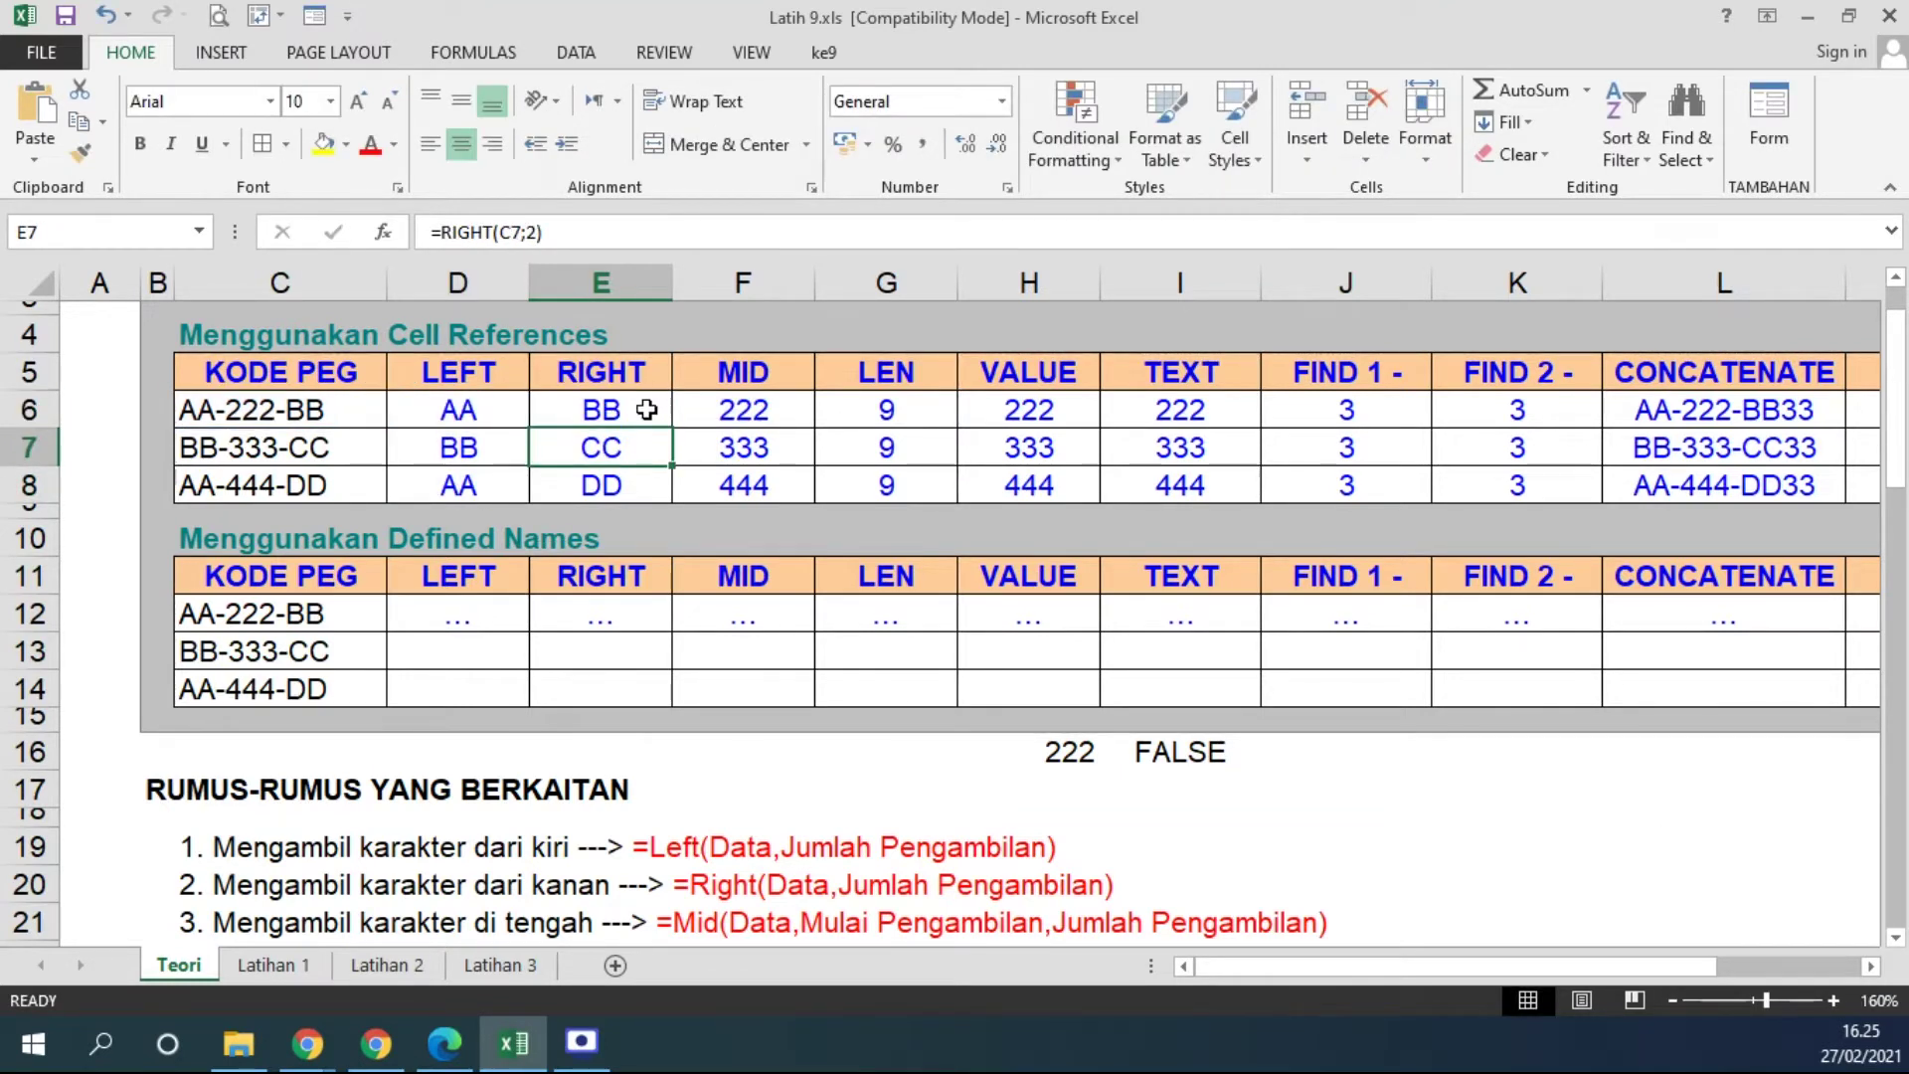
pyautogui.moveTo(644, 410); pyautogui.dragTo(634, 499)
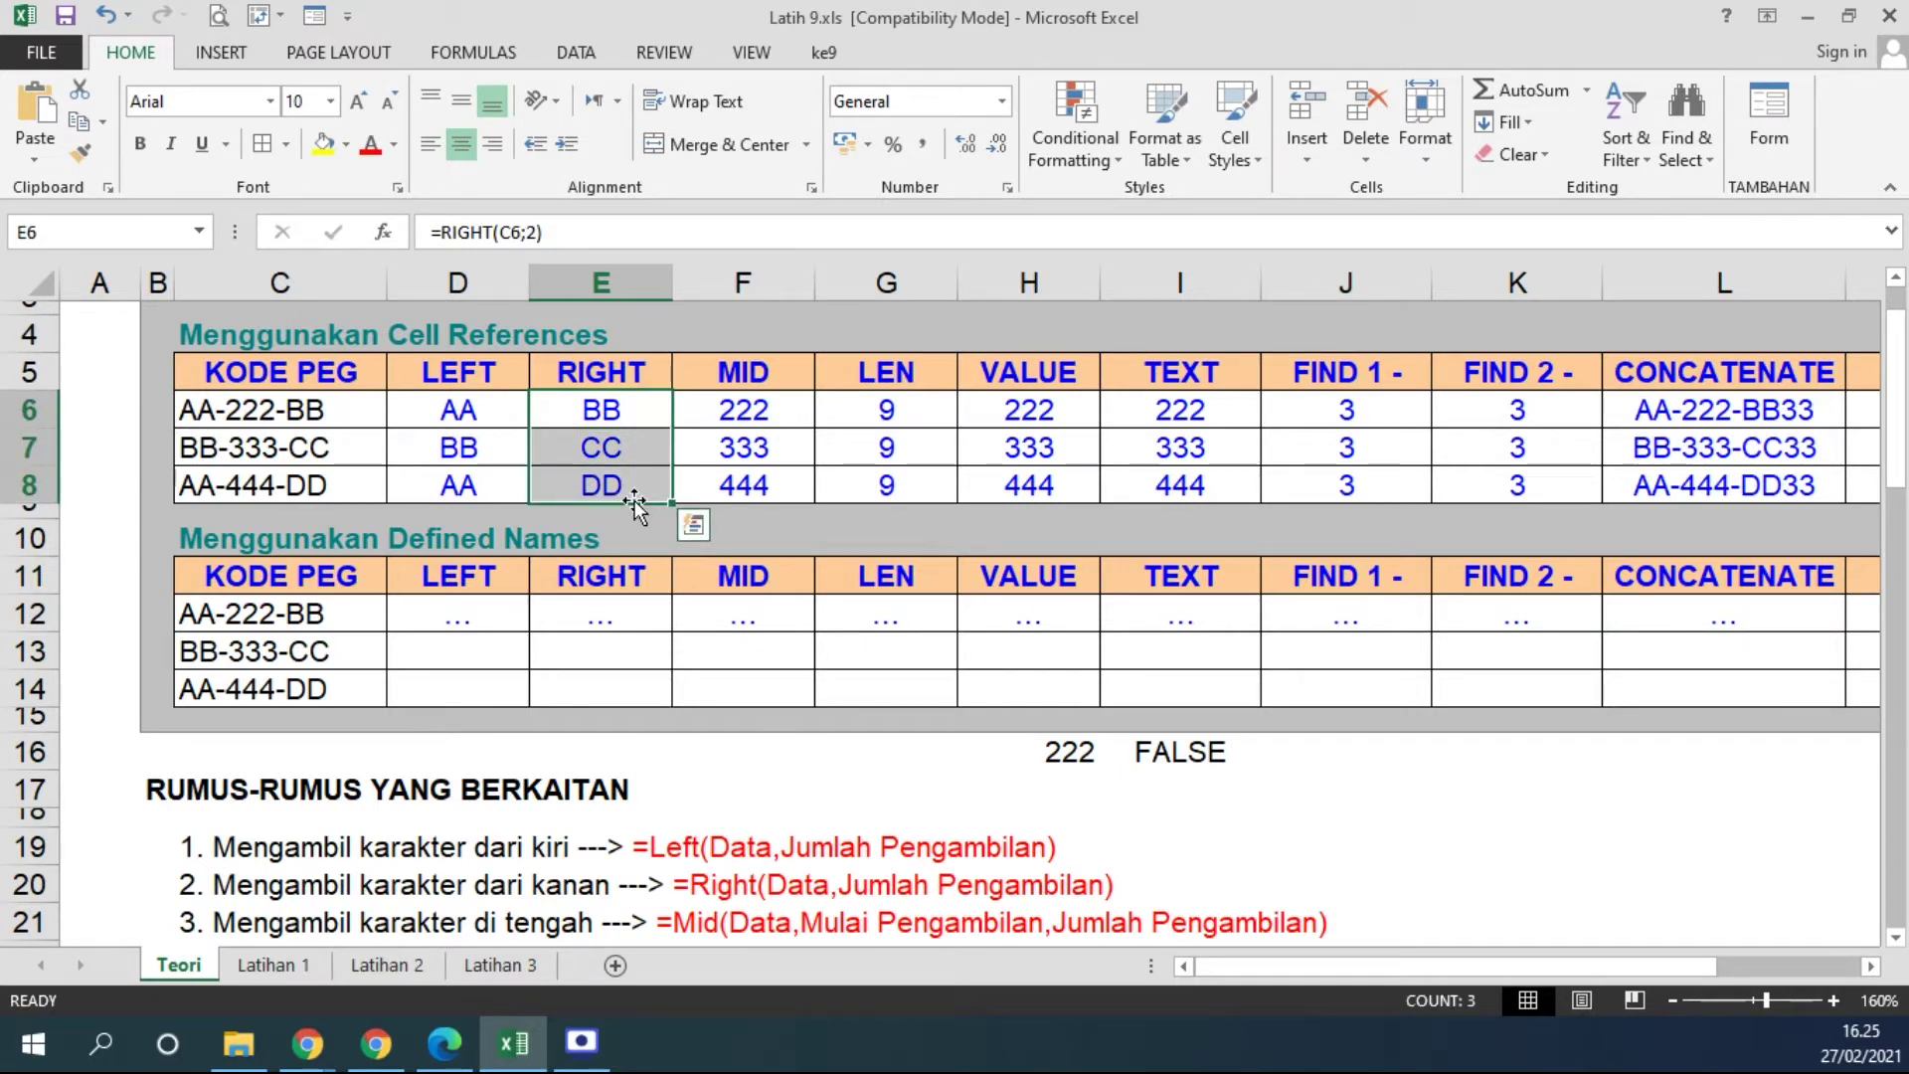
# Inspect the MID(C6;4;3) formula in F6, noting its start position 4
pyautogui.click(732, 414)
pyautogui.doubleClick(732, 414)
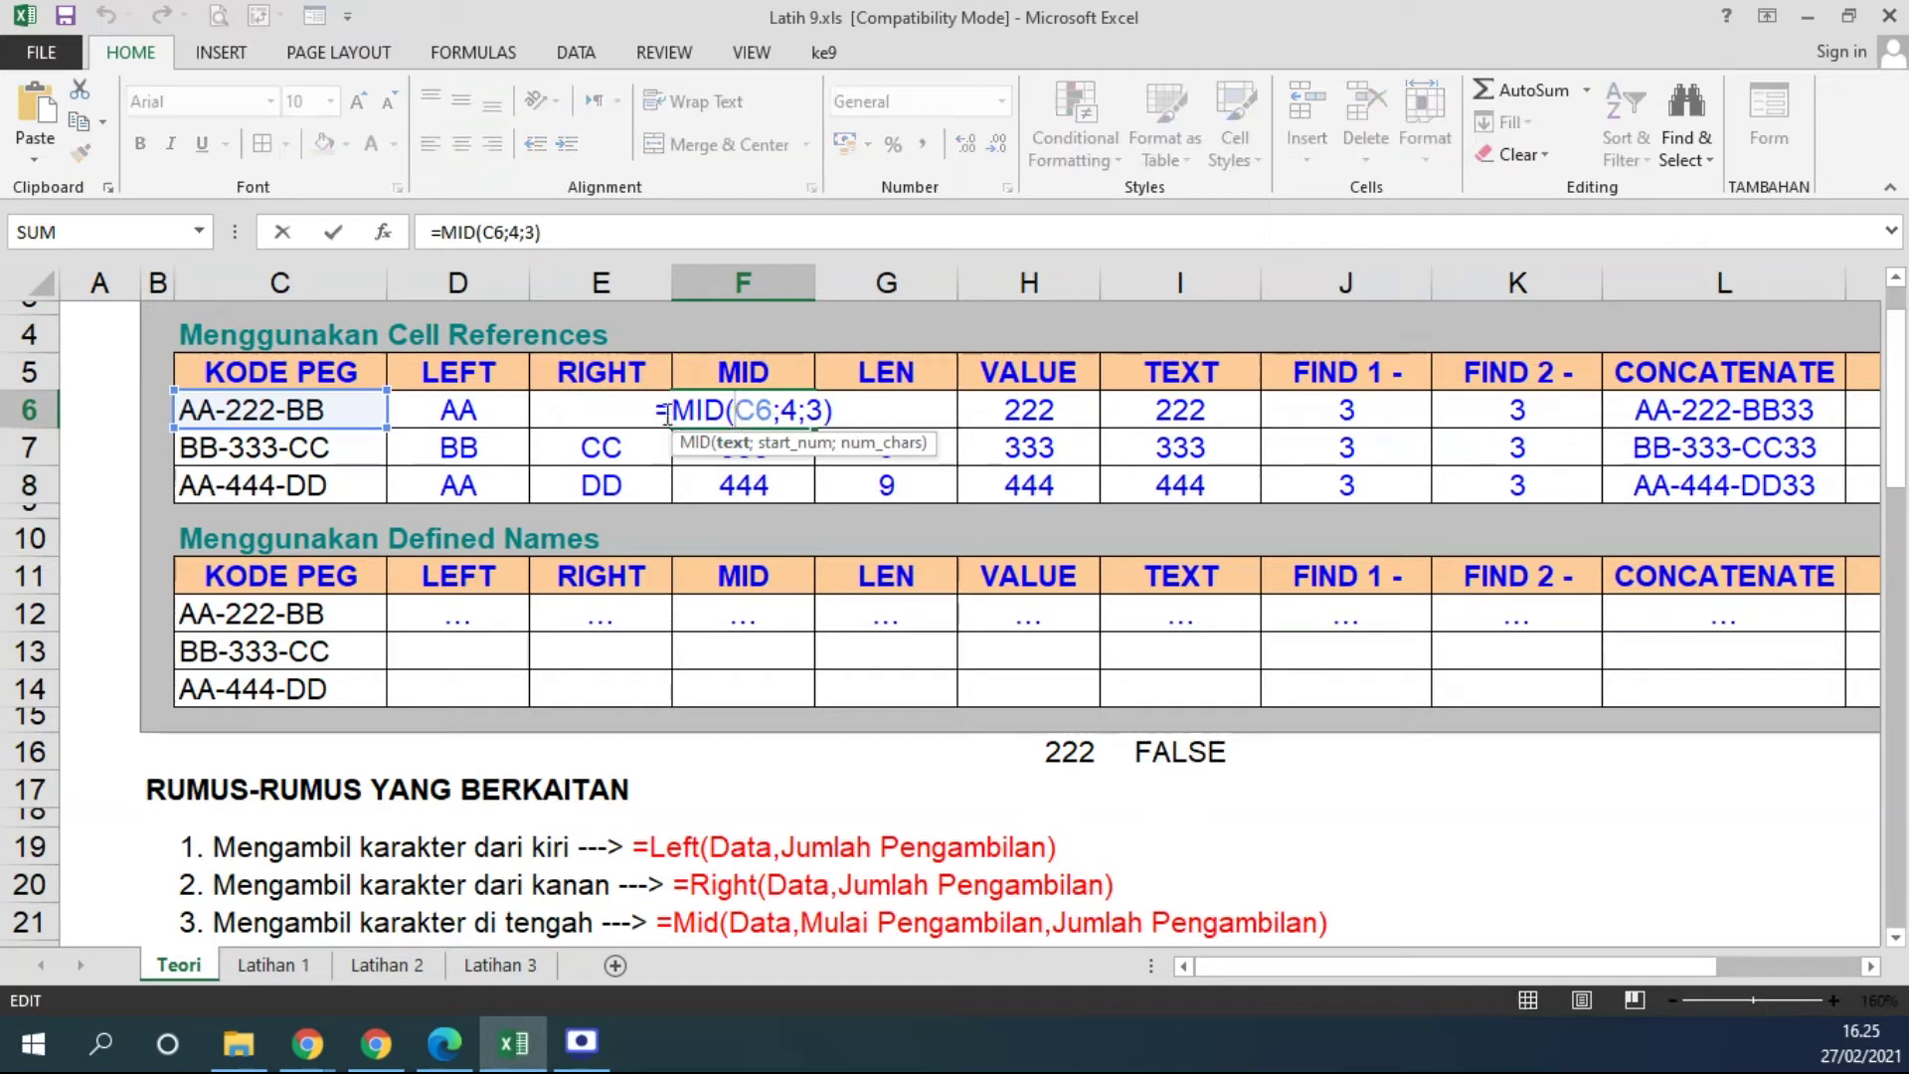
pyautogui.moveTo(672, 410); pyautogui.dragTo(837, 408)
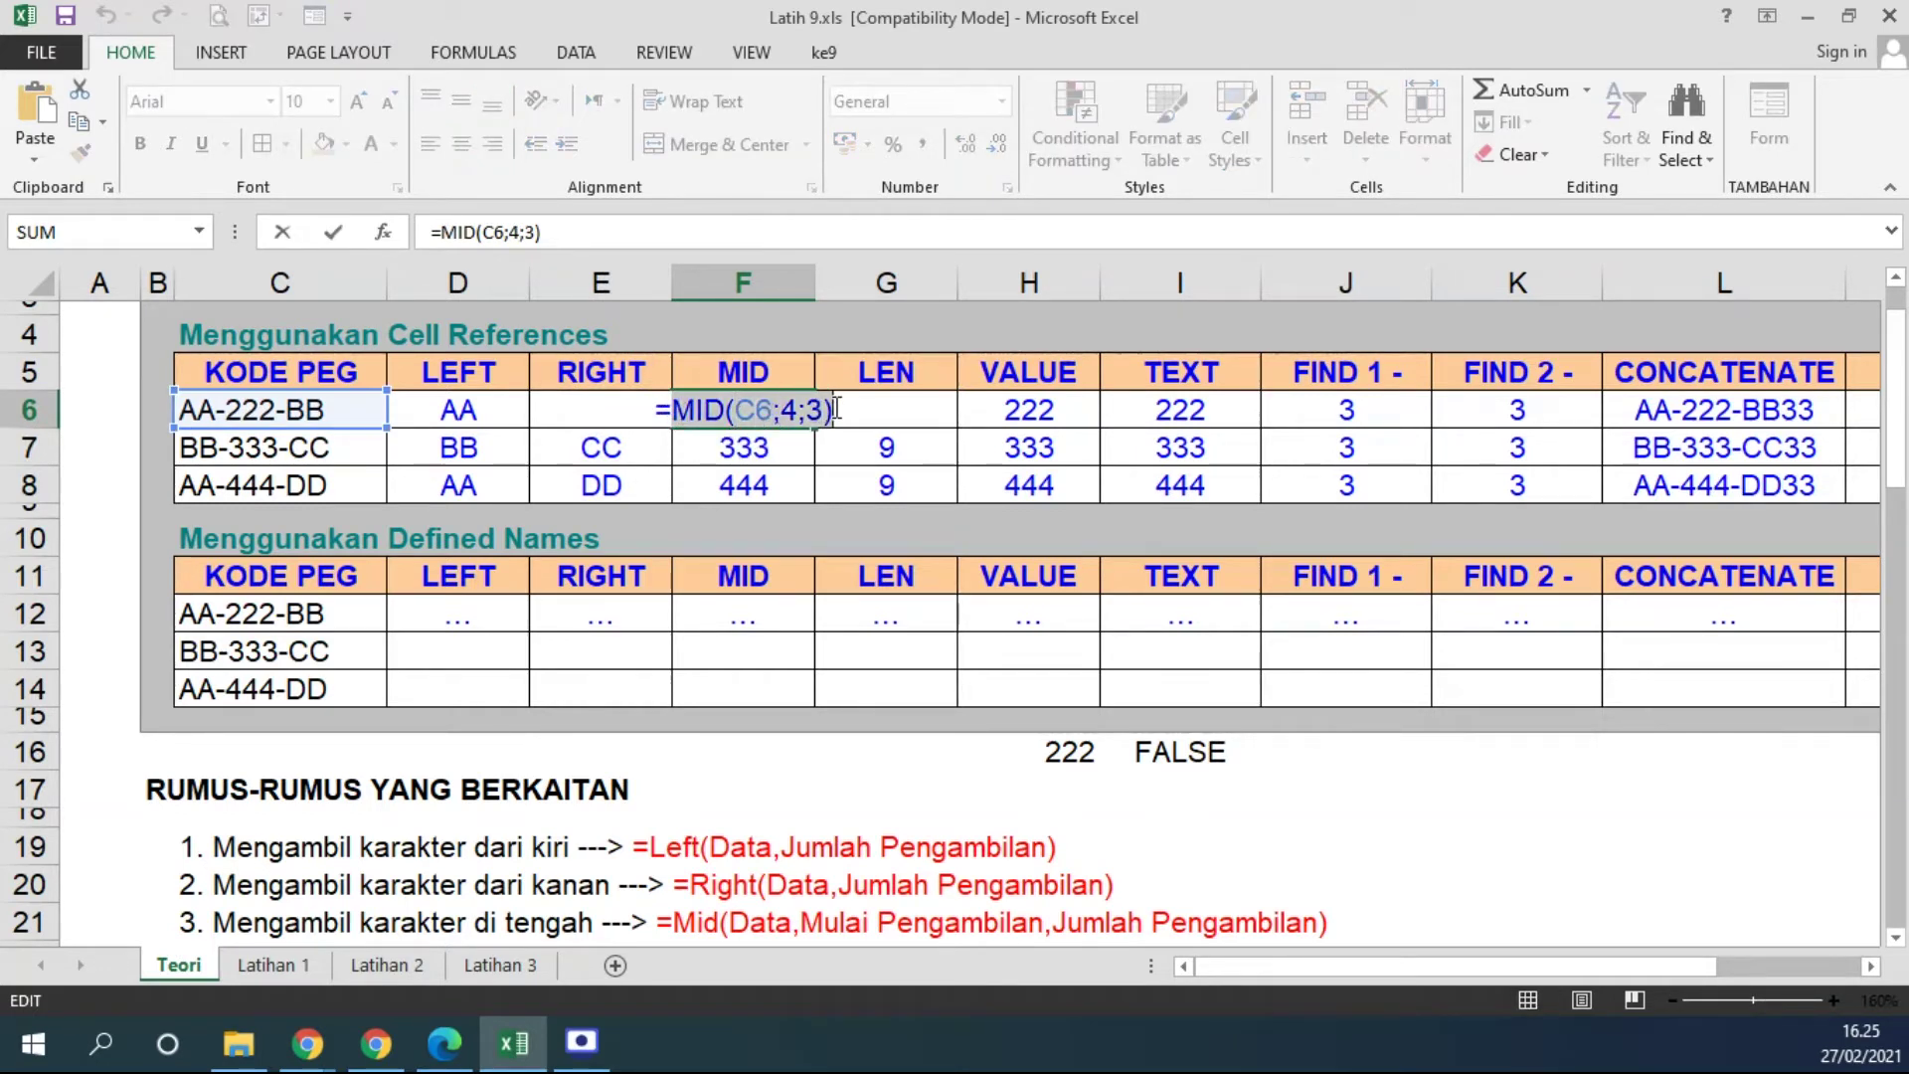
pyautogui.moveTo(781, 410)
pyautogui.mouseDown()
pyautogui.moveTo(798, 411)
pyautogui.moveTo(783, 422)
pyautogui.mouseUp()
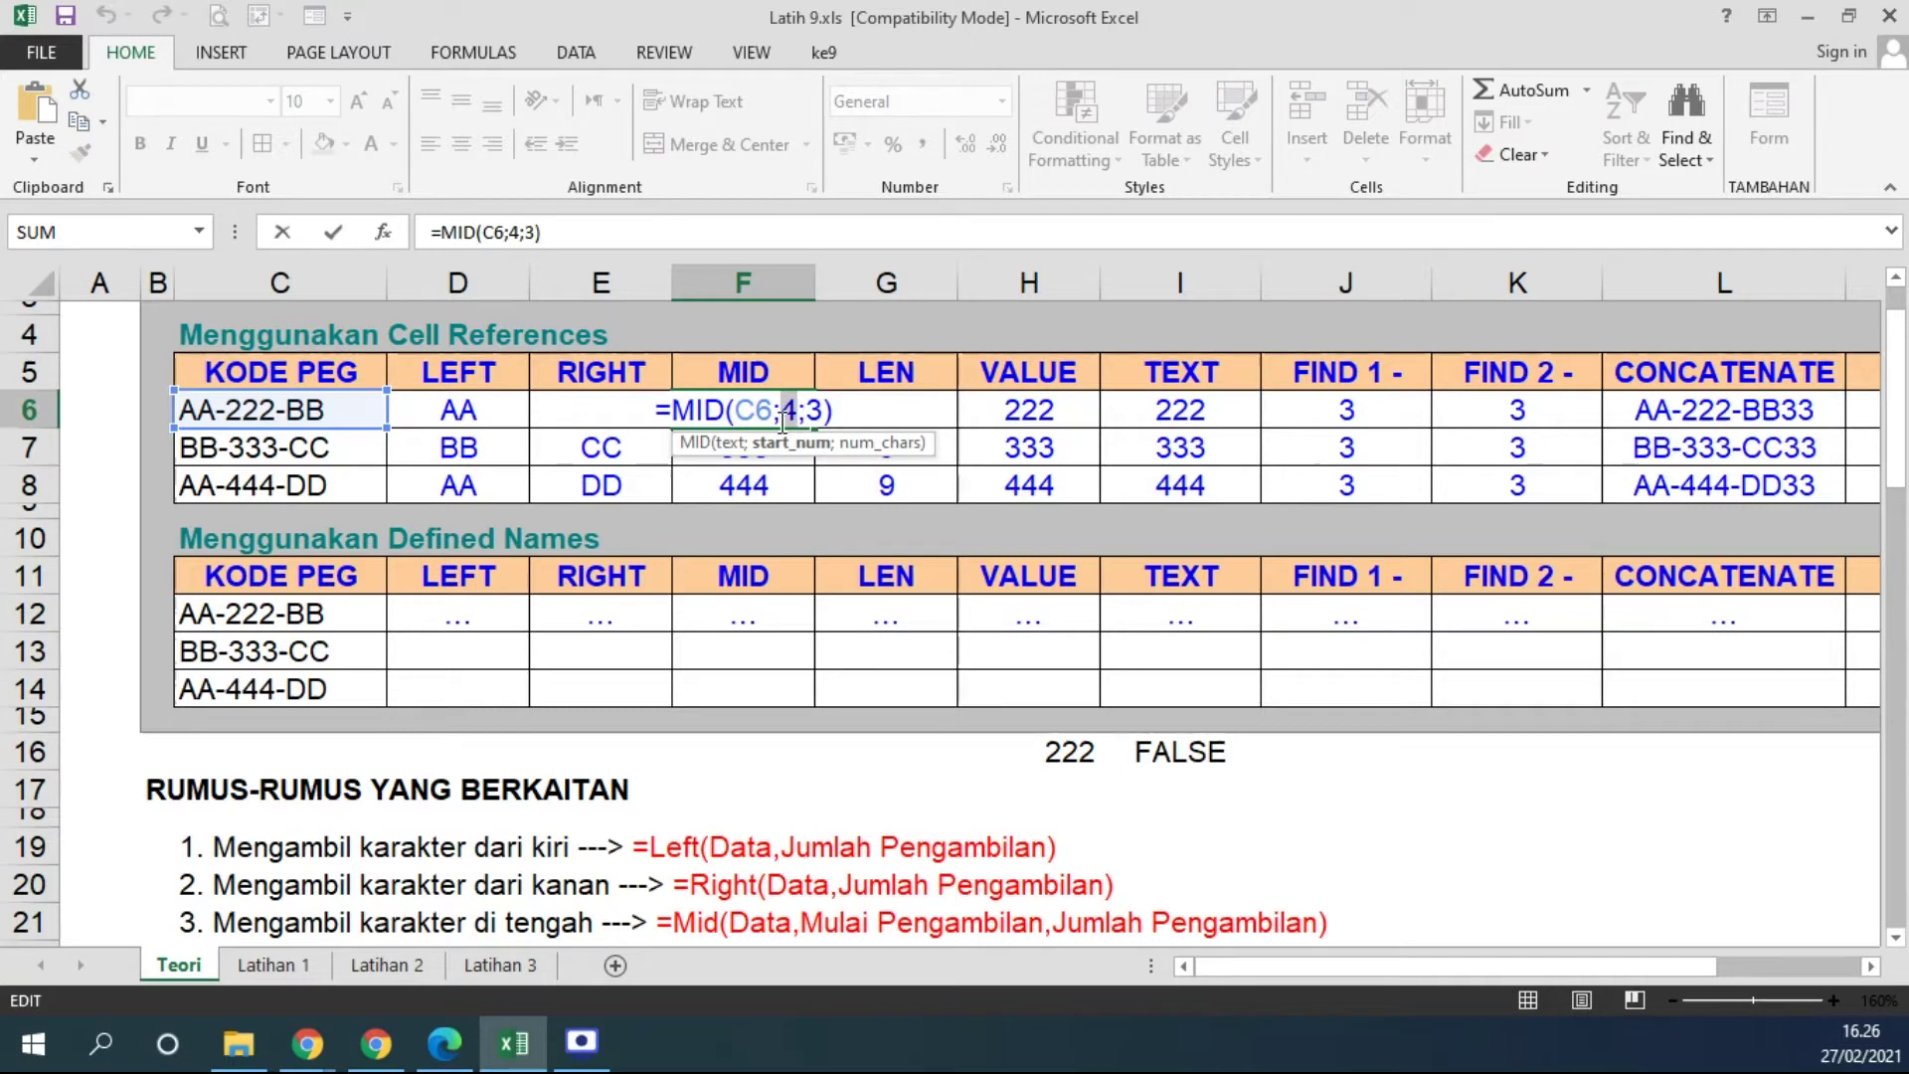
pyautogui.click(231, 423)
pyautogui.press('Escape')
pyautogui.click(230, 423)
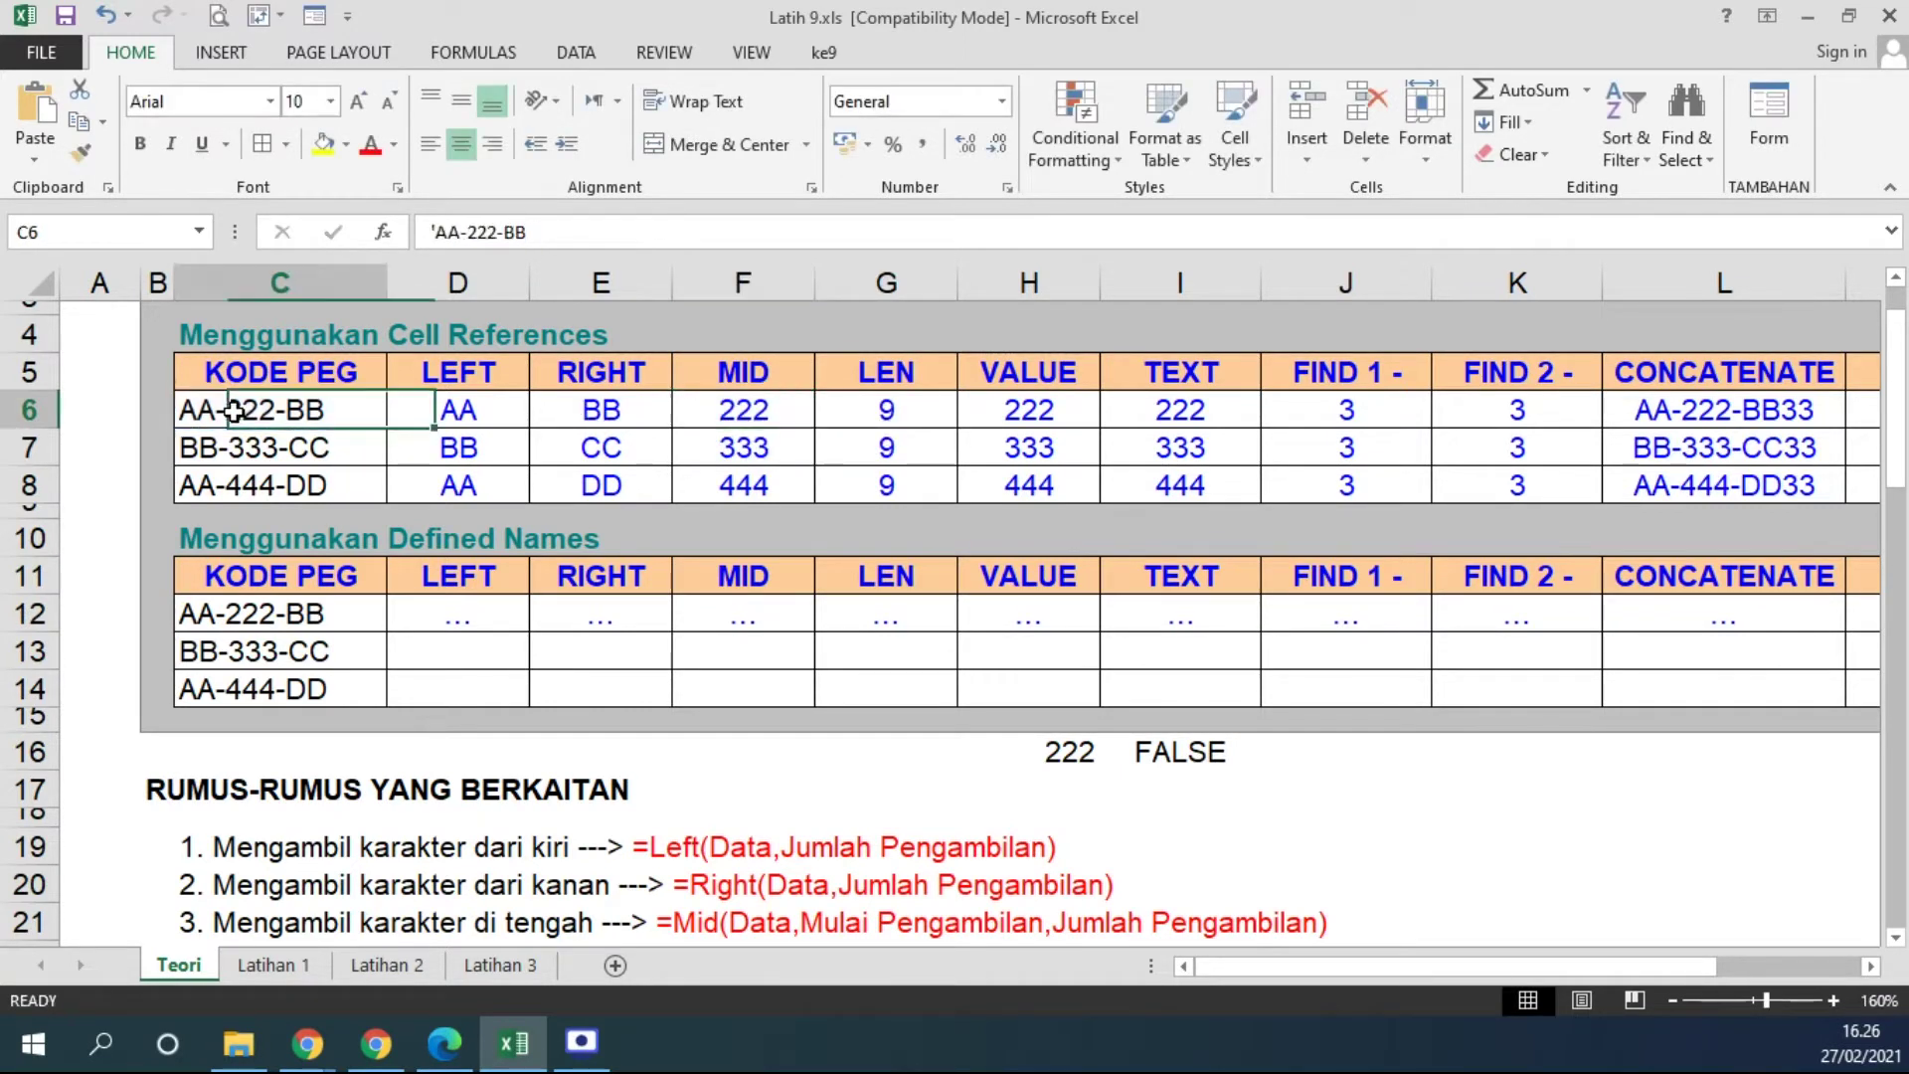
pyautogui.doubleClick(242, 407)
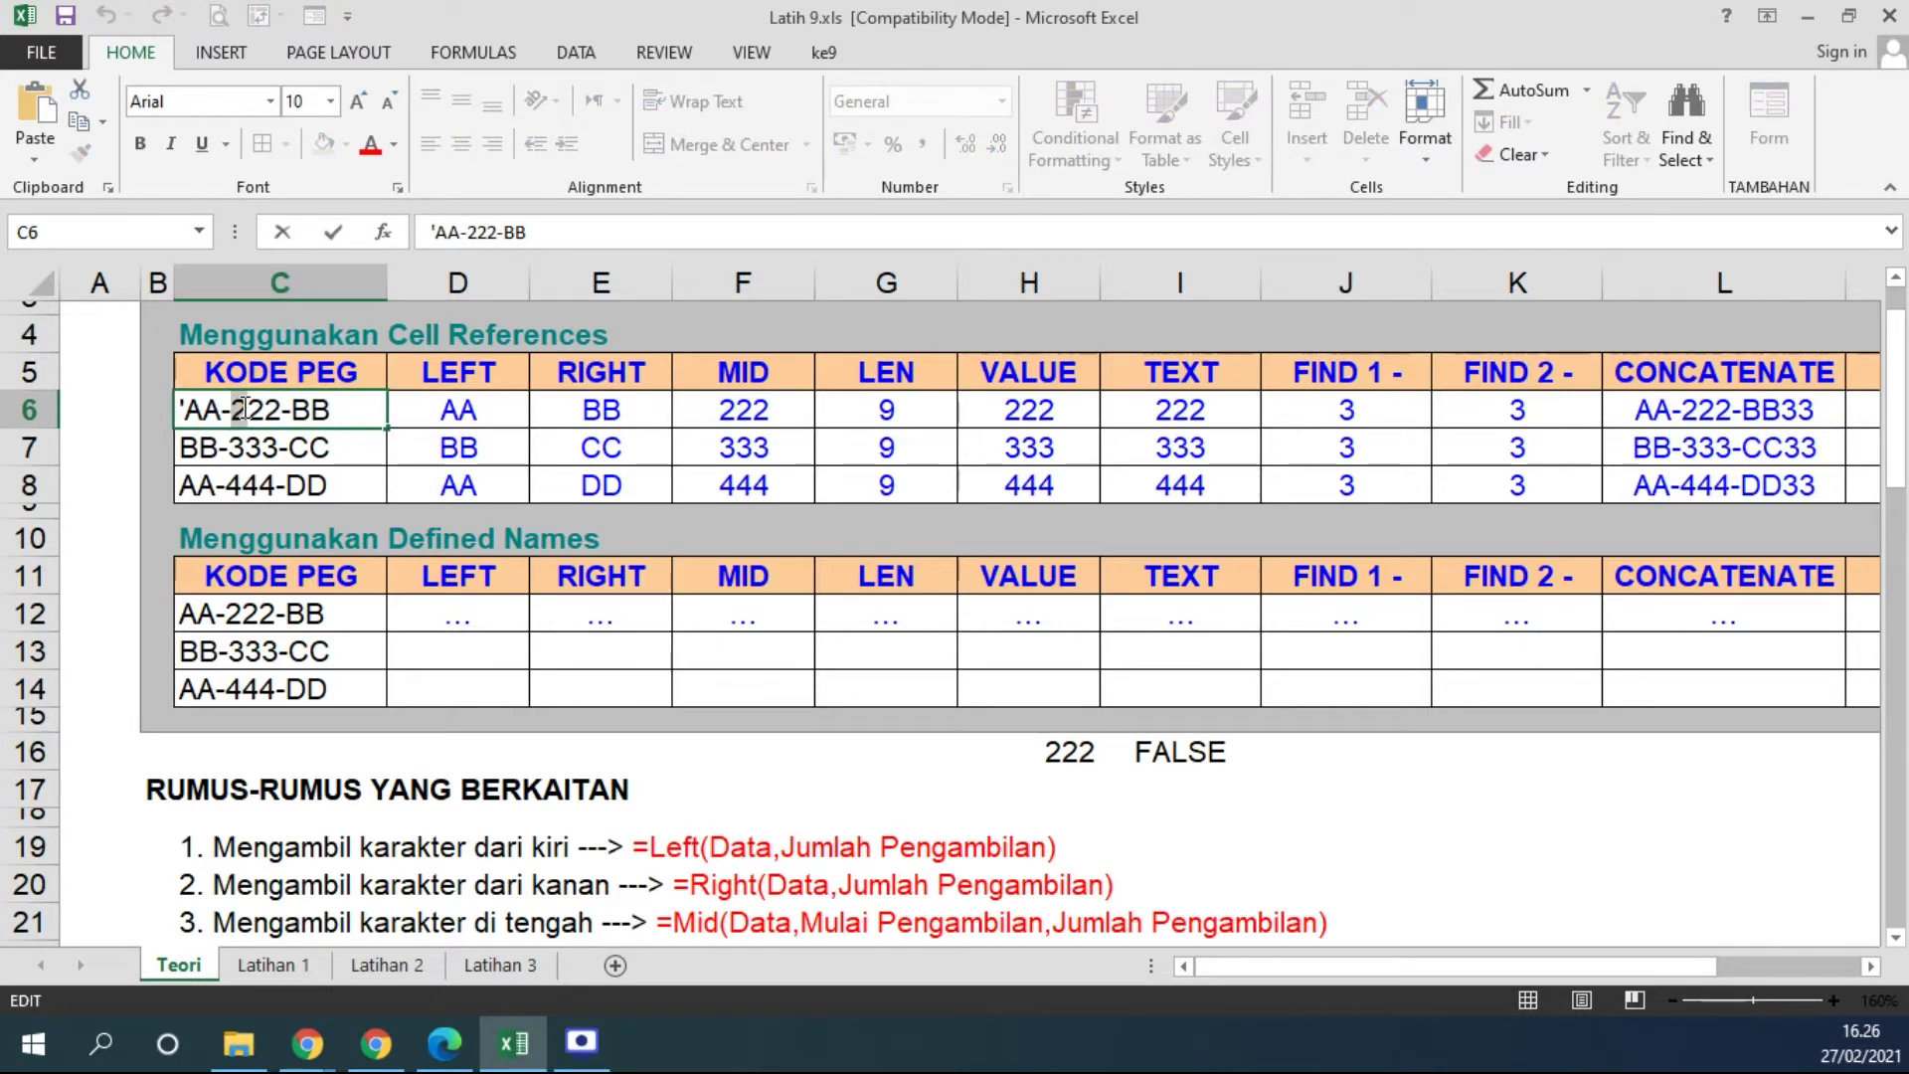
pyautogui.moveTo(243, 407); pyautogui.dragTo(286, 408)
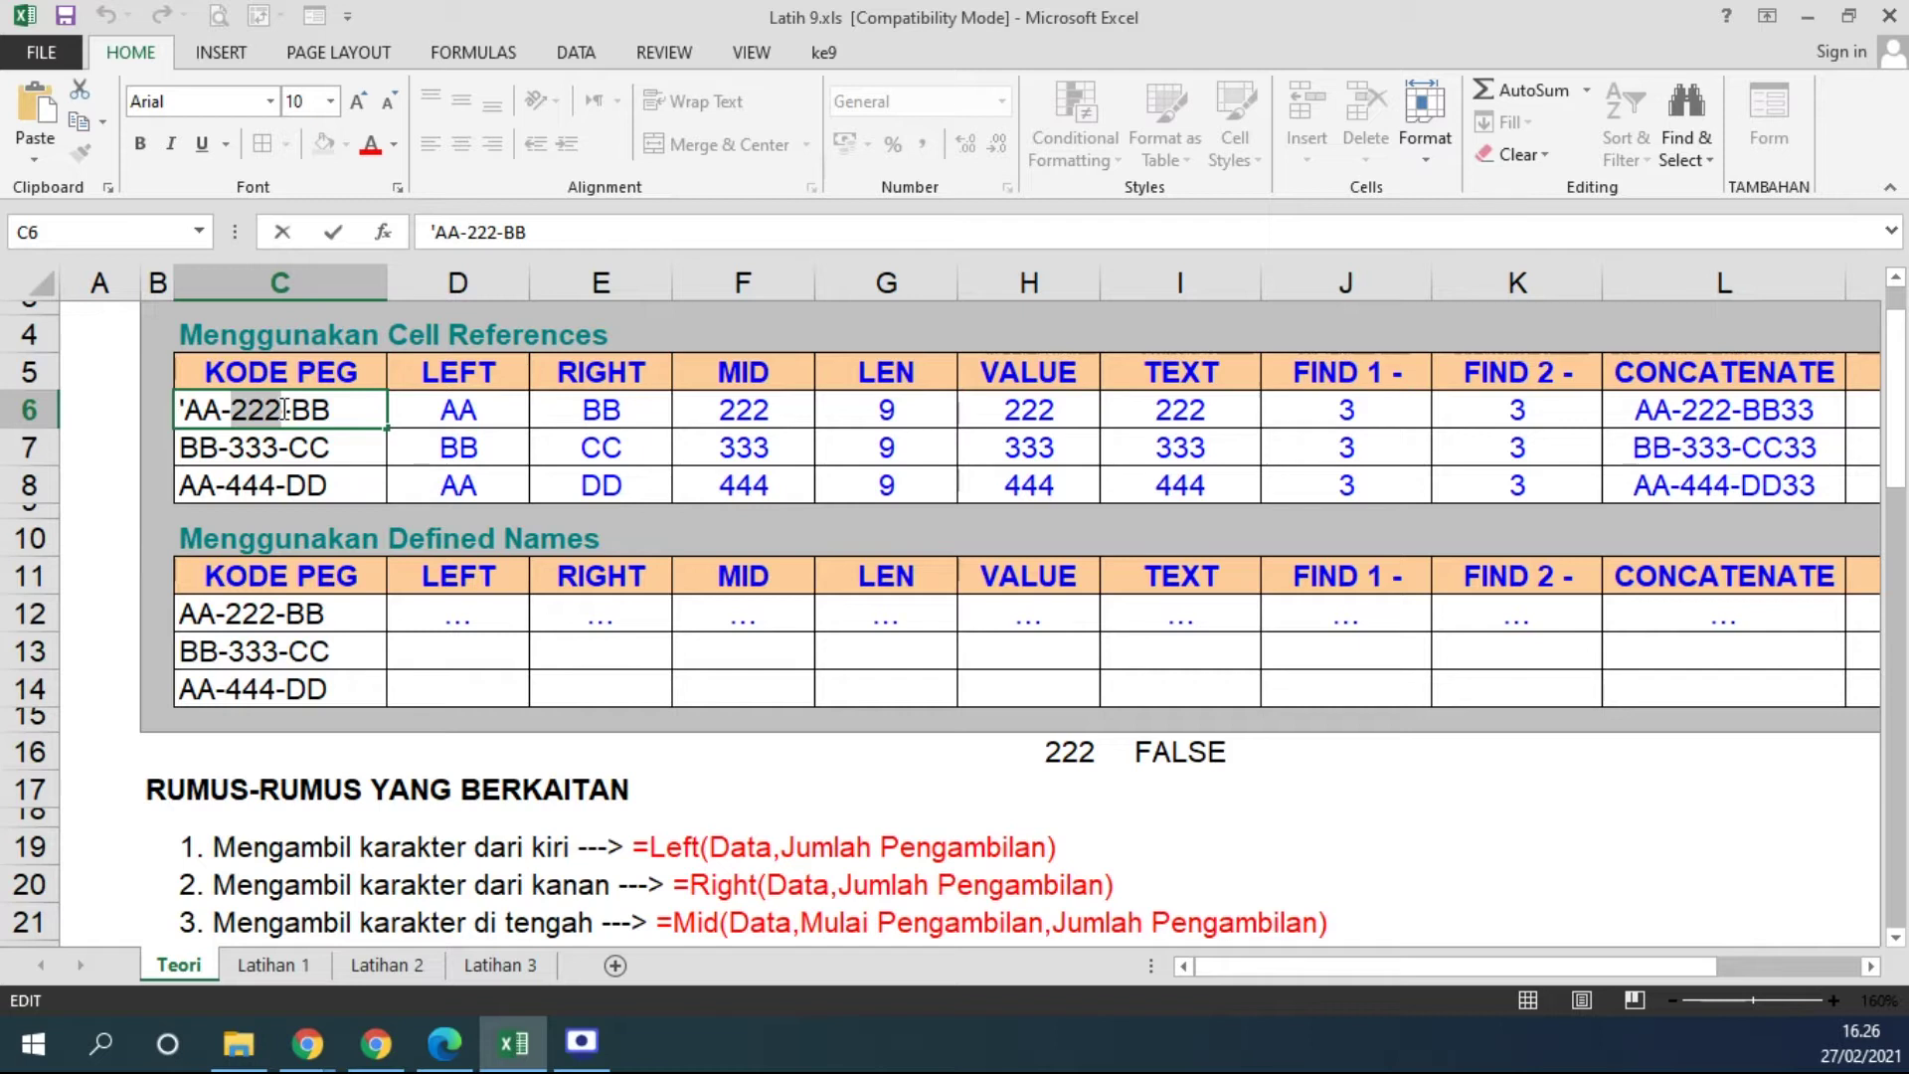
pyautogui.press('Return')
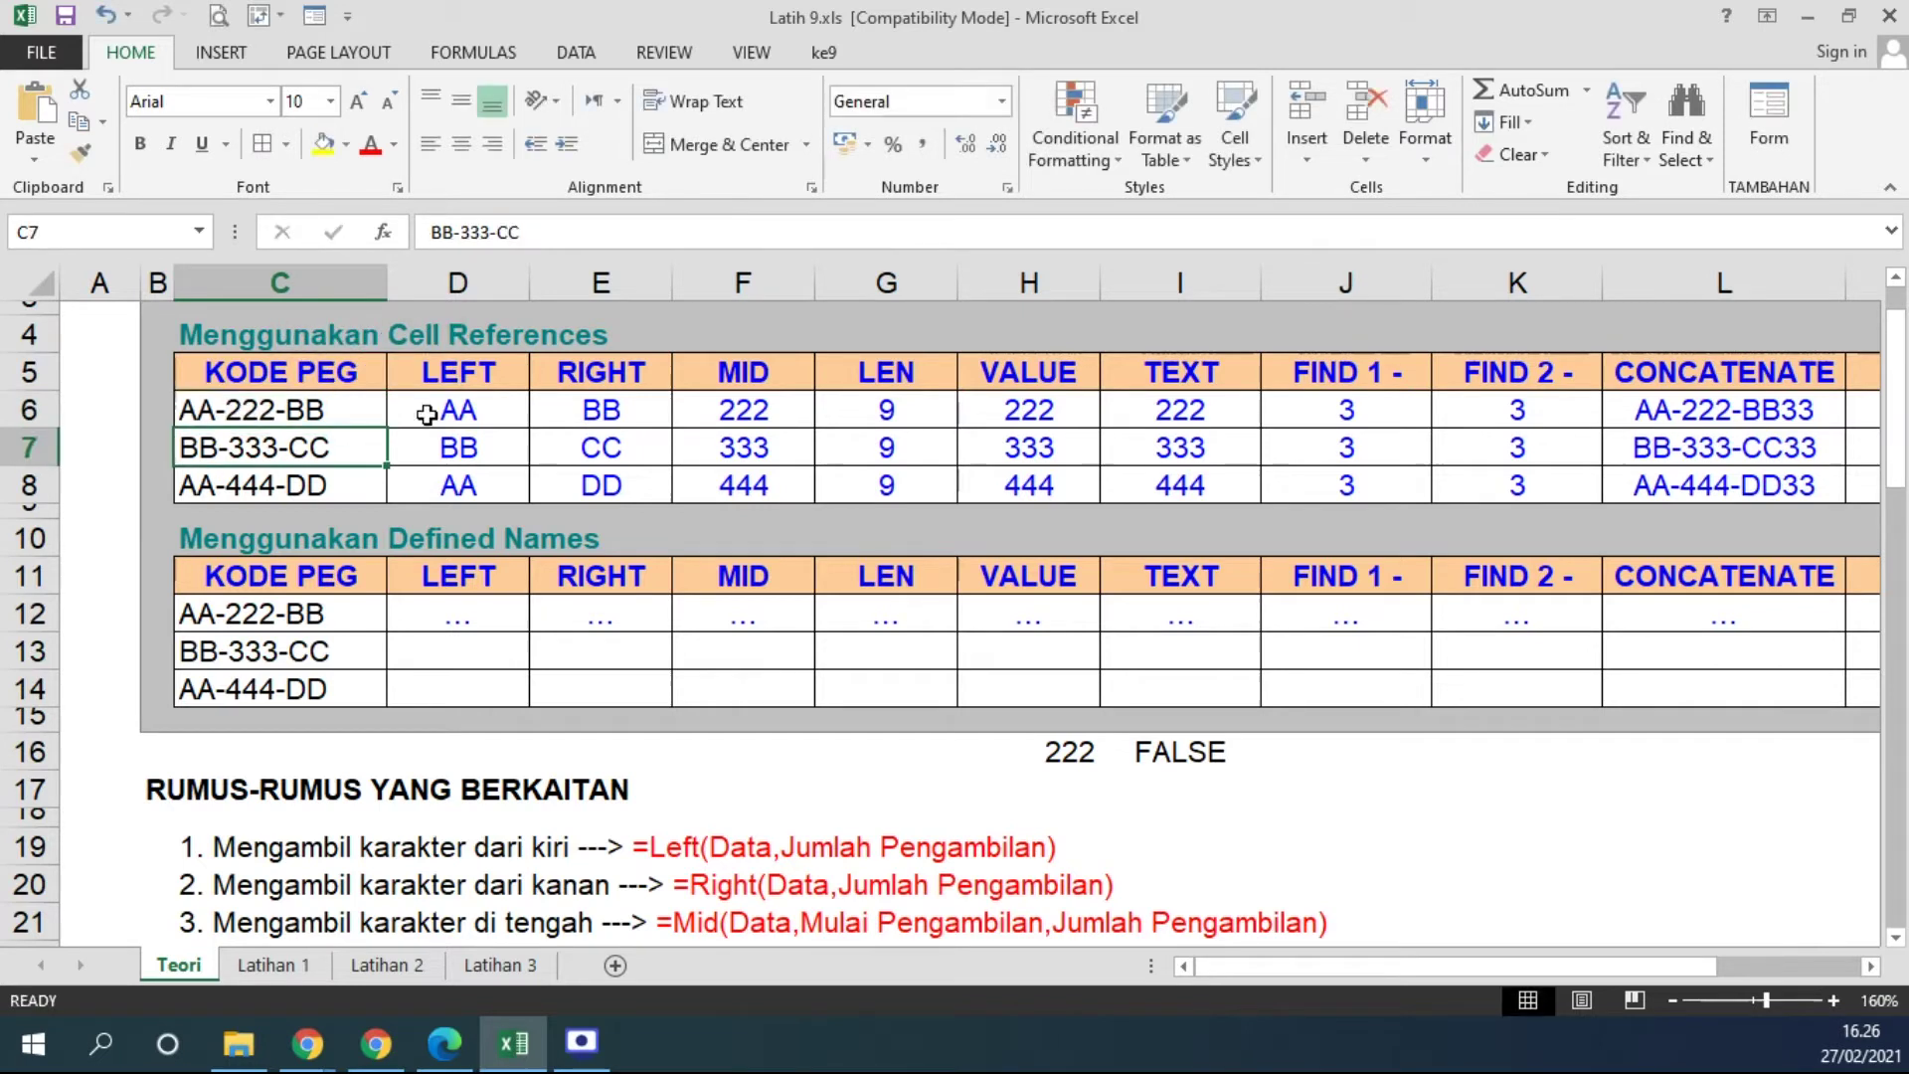
pyautogui.click(780, 414)
pyautogui.click(746, 449)
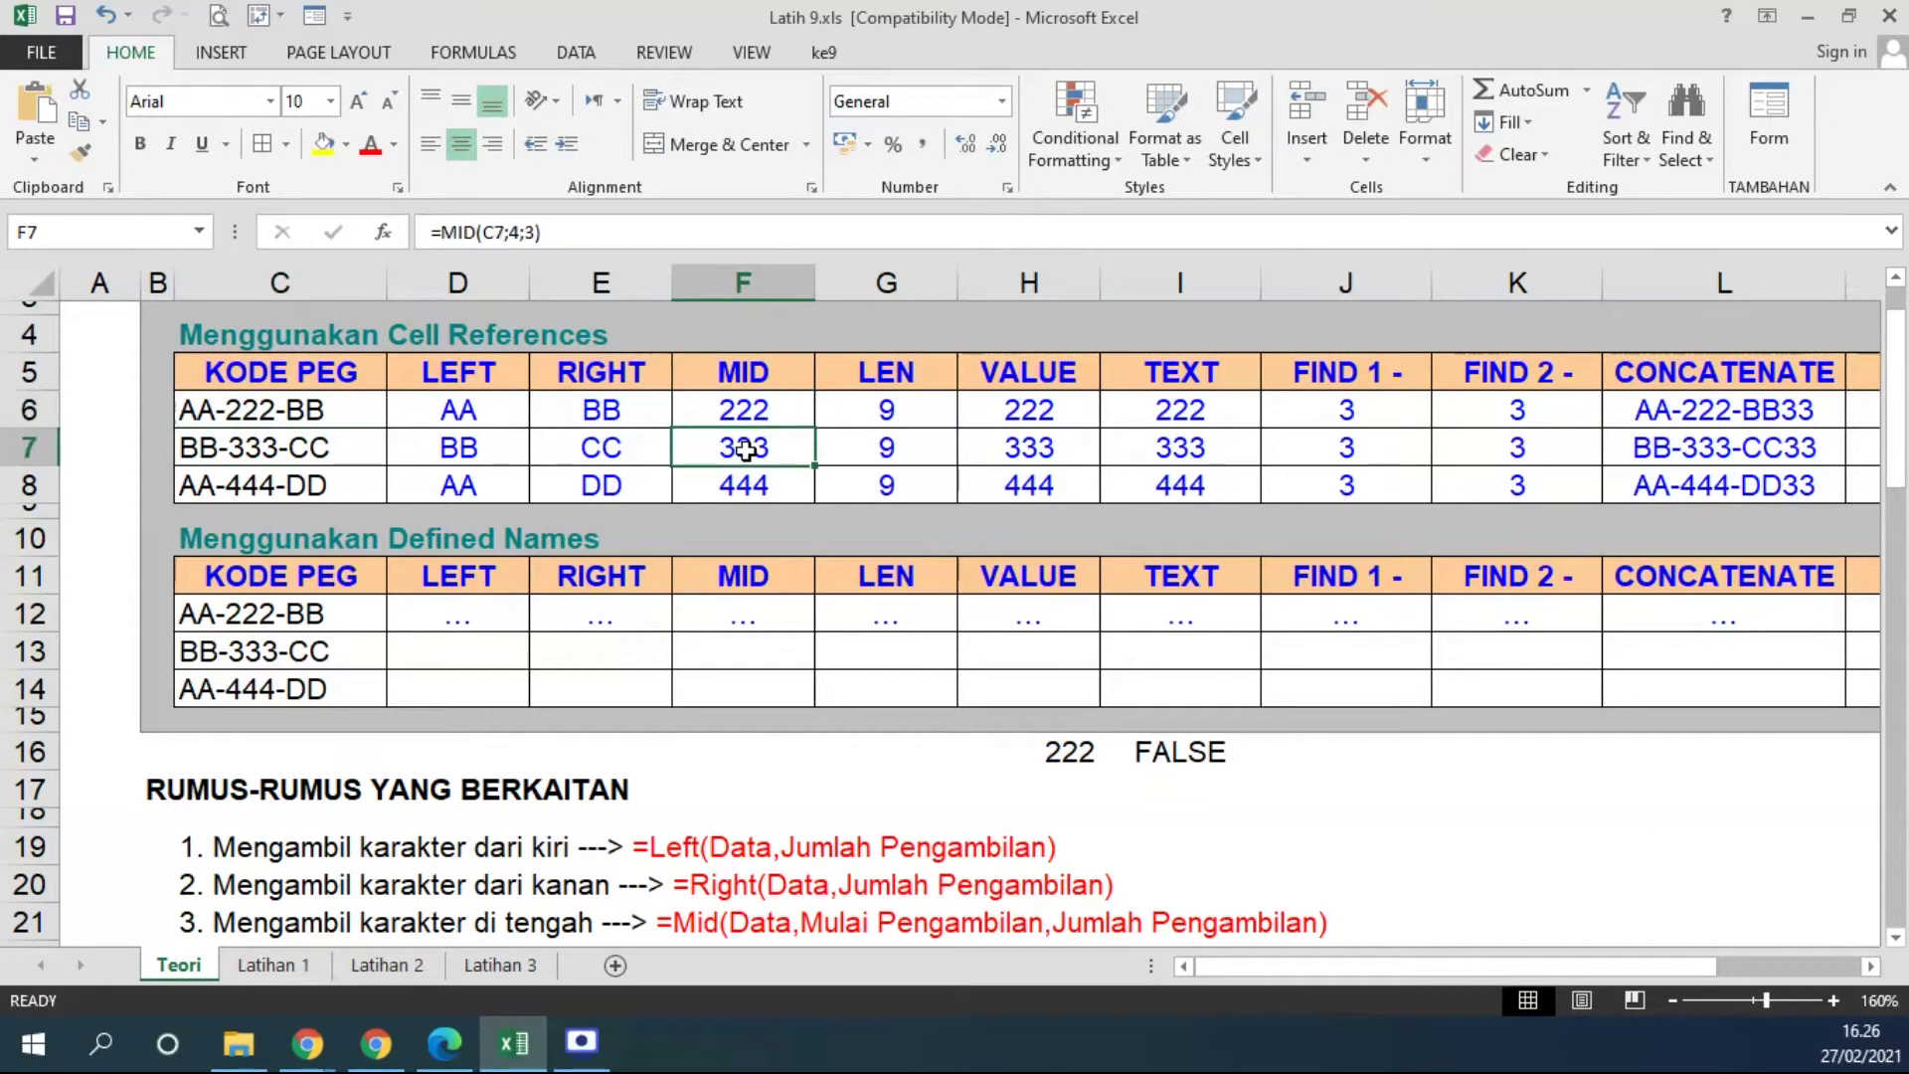
pyautogui.click(740, 485)
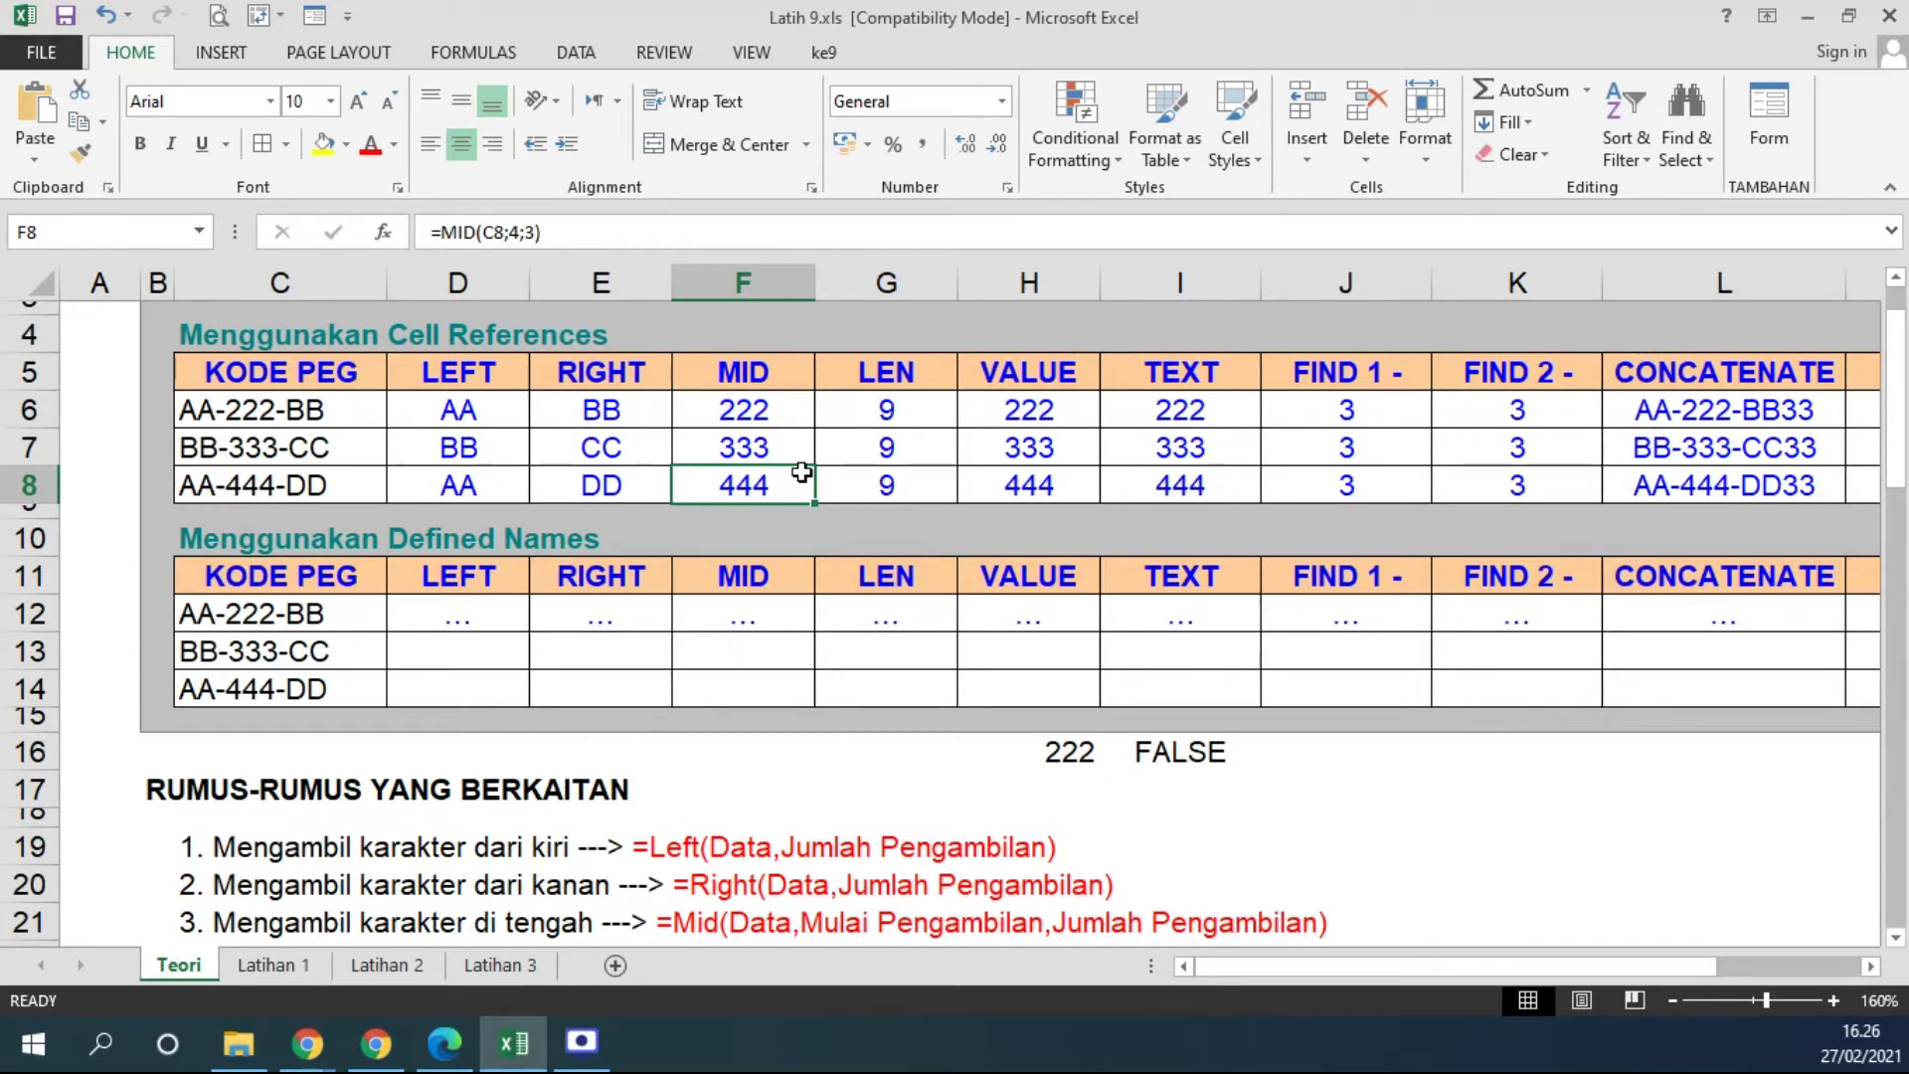
pyautogui.moveTo(325, 418); pyautogui.dragTo(320, 488)
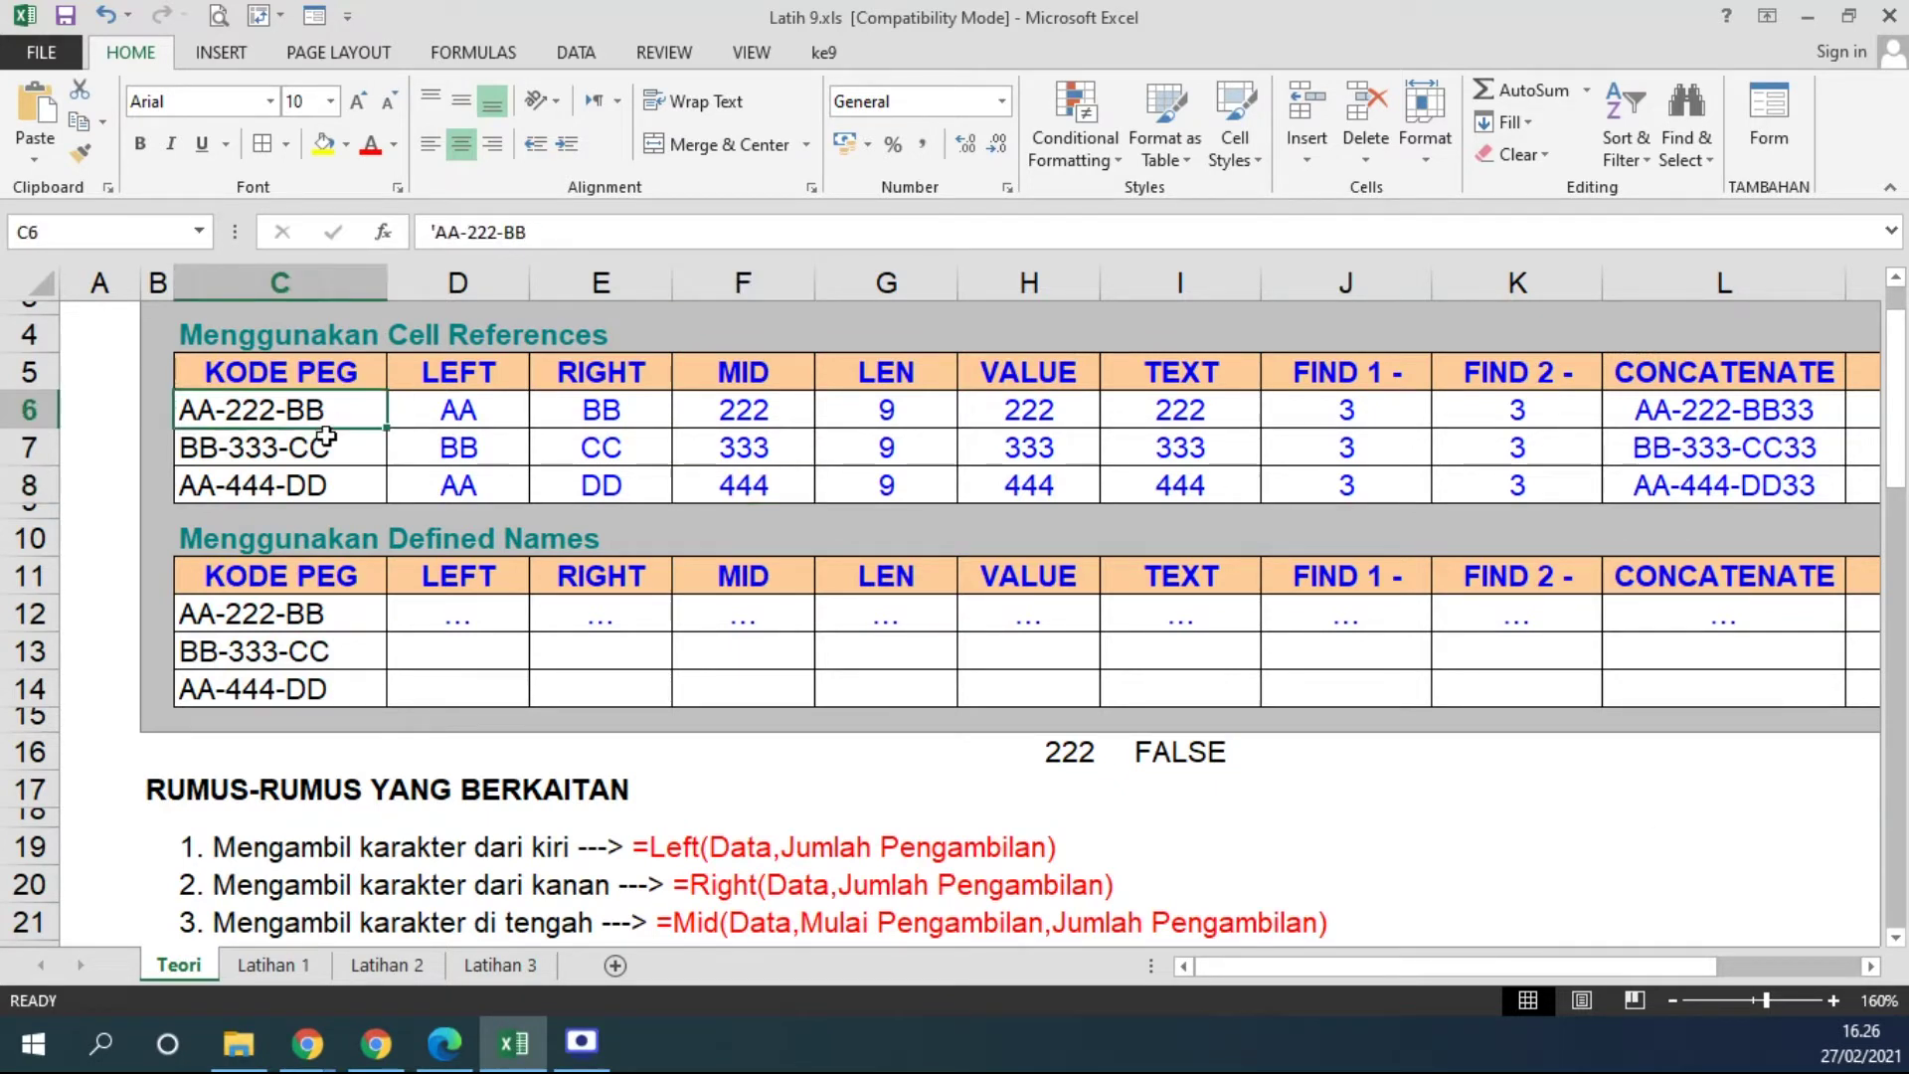
pyautogui.moveTo(884, 406); pyautogui.dragTo(889, 480)
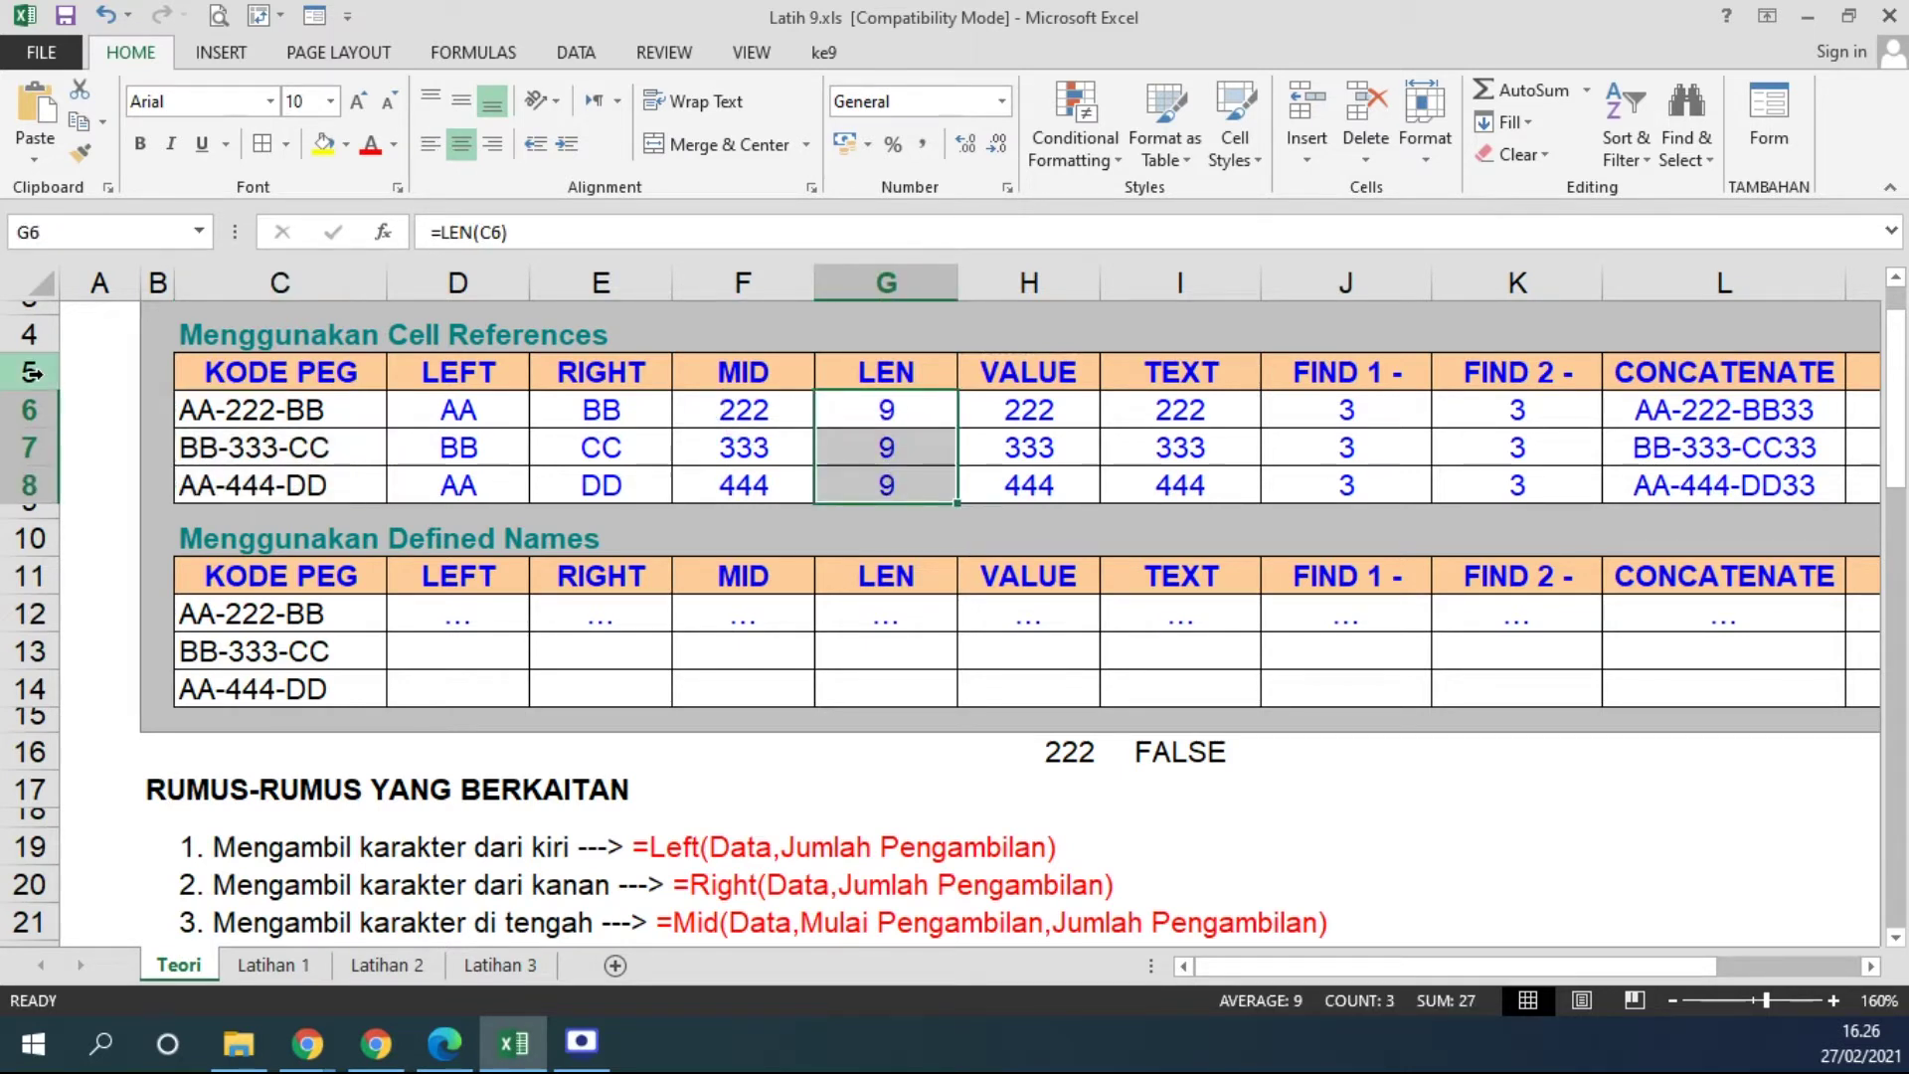
pyautogui.click(243, 415)
pyautogui.doubleClick(243, 414)
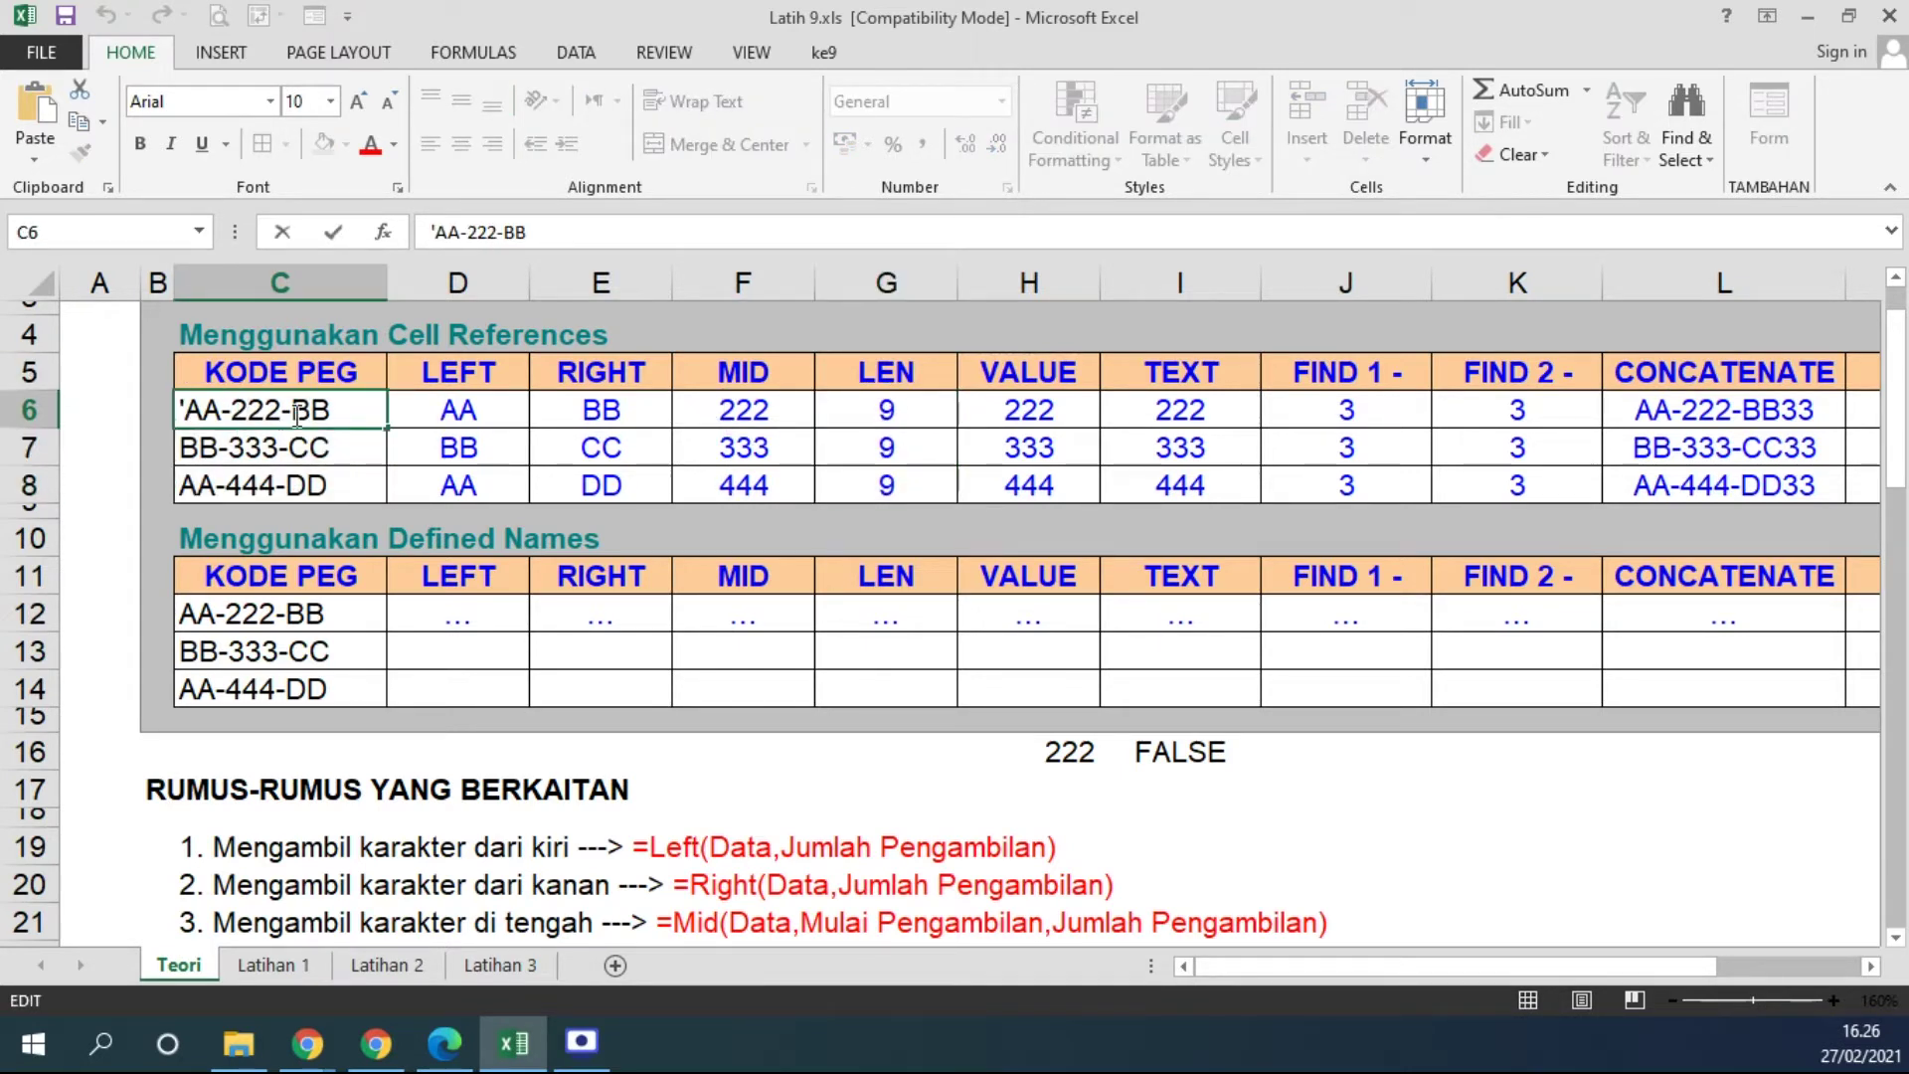
pyautogui.press('Return')
pyautogui.doubleClick(298, 447)
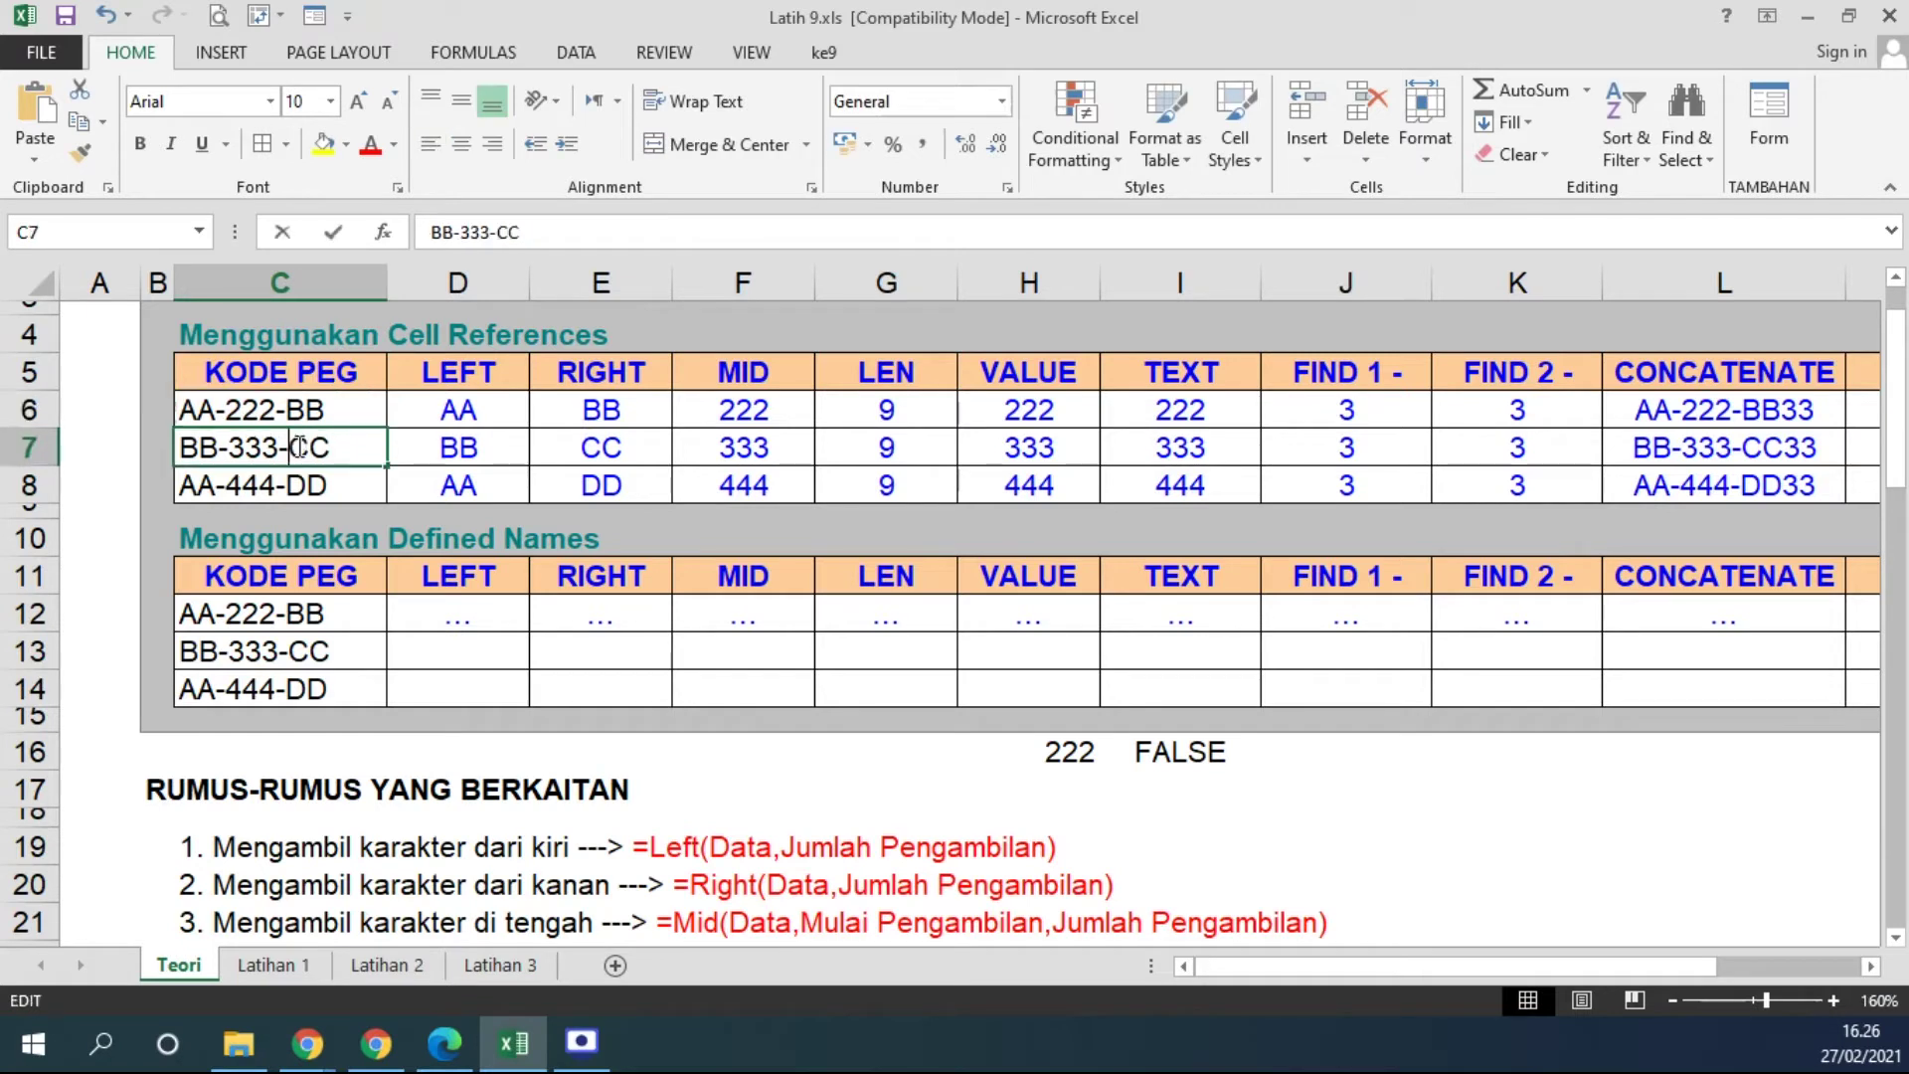
pyautogui.press('Return')
pyautogui.doubleClick(368, 487)
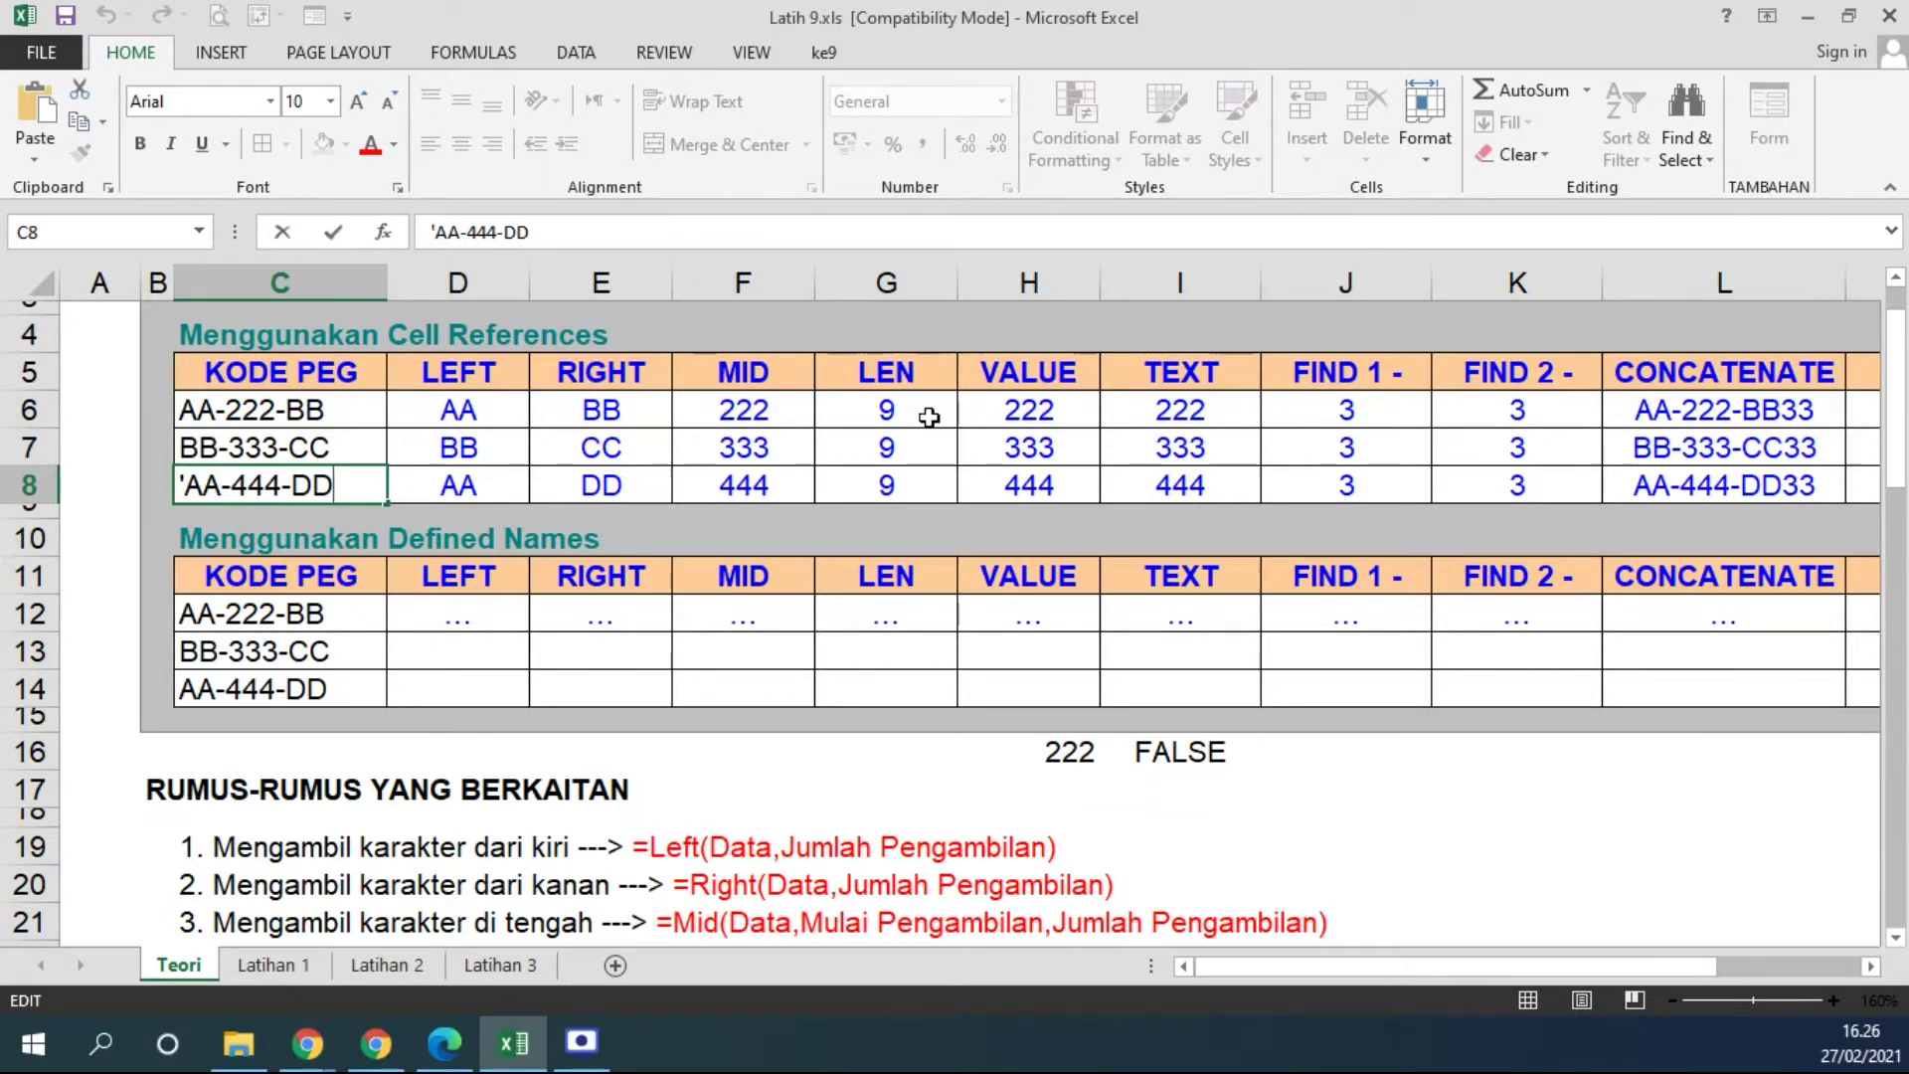
pyautogui.moveTo(928, 417); pyautogui.dragTo(916, 479)
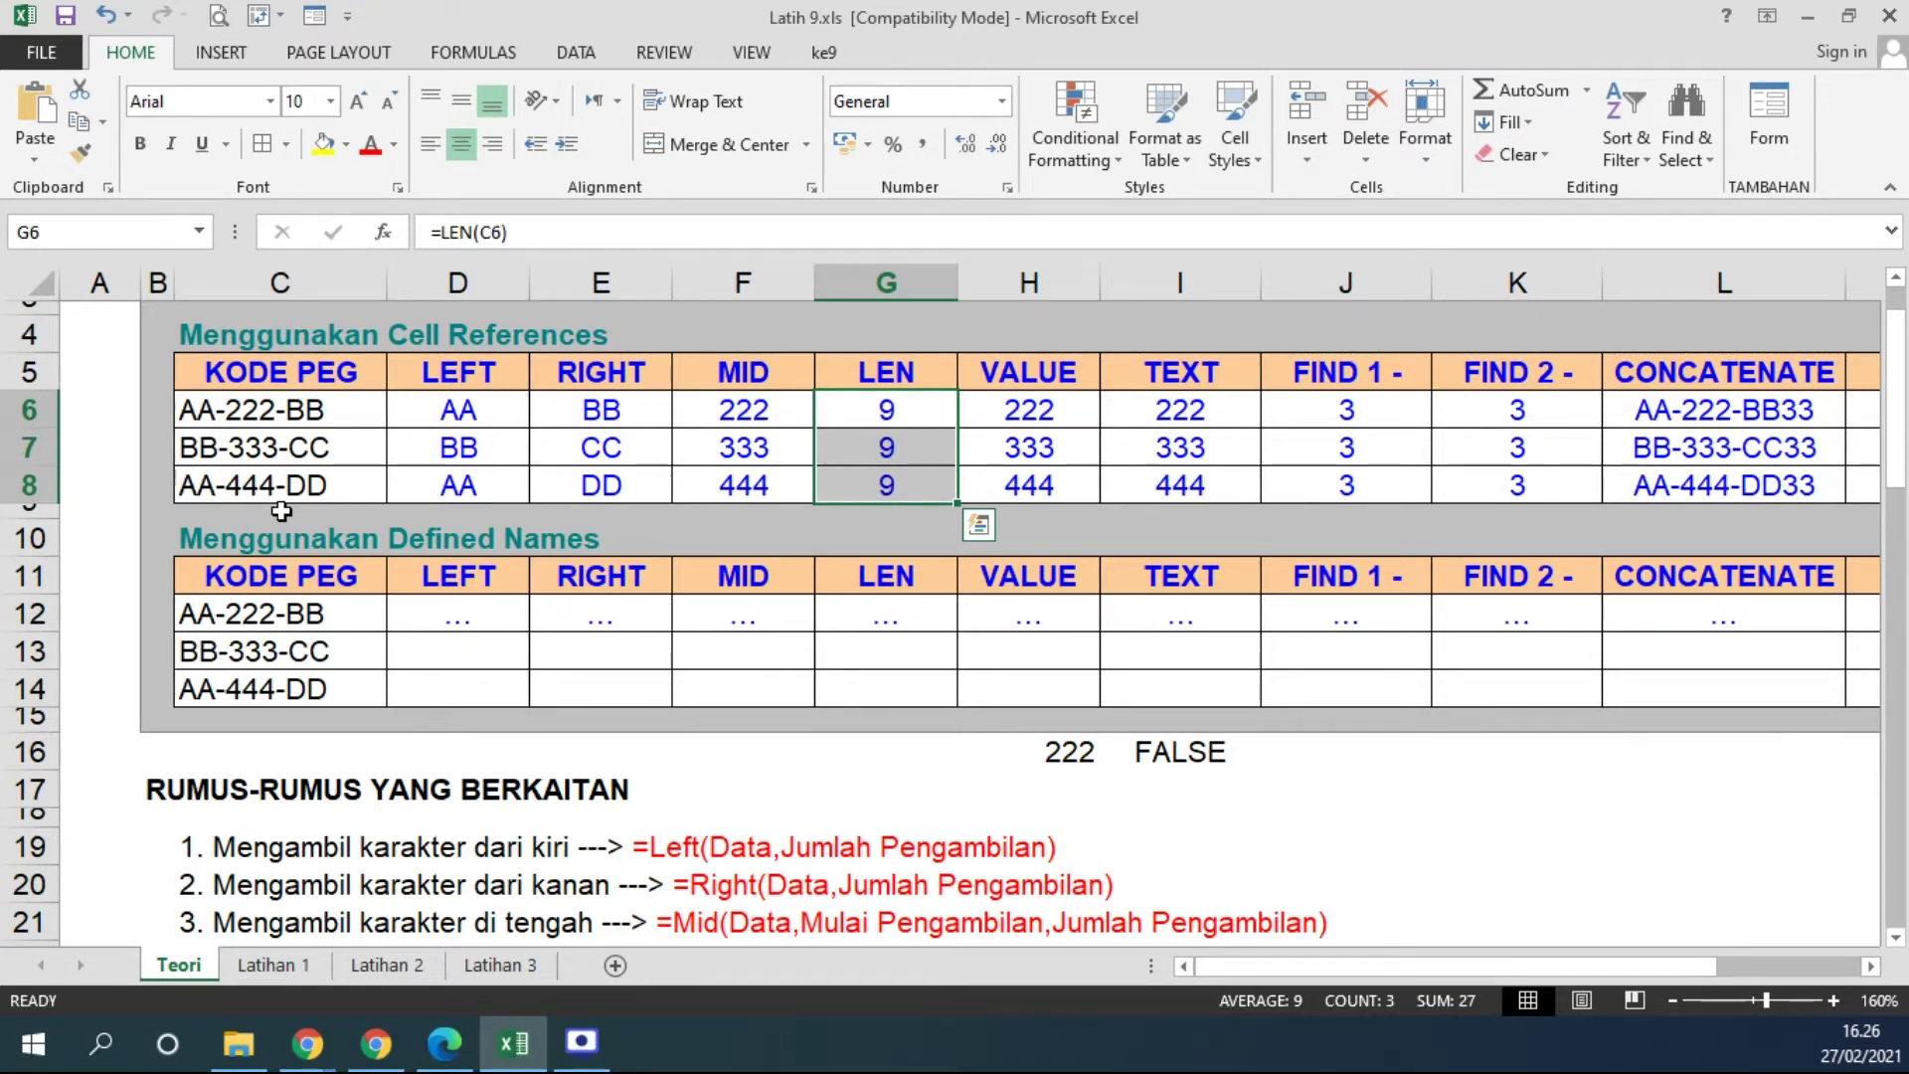
pyautogui.click(253, 411)
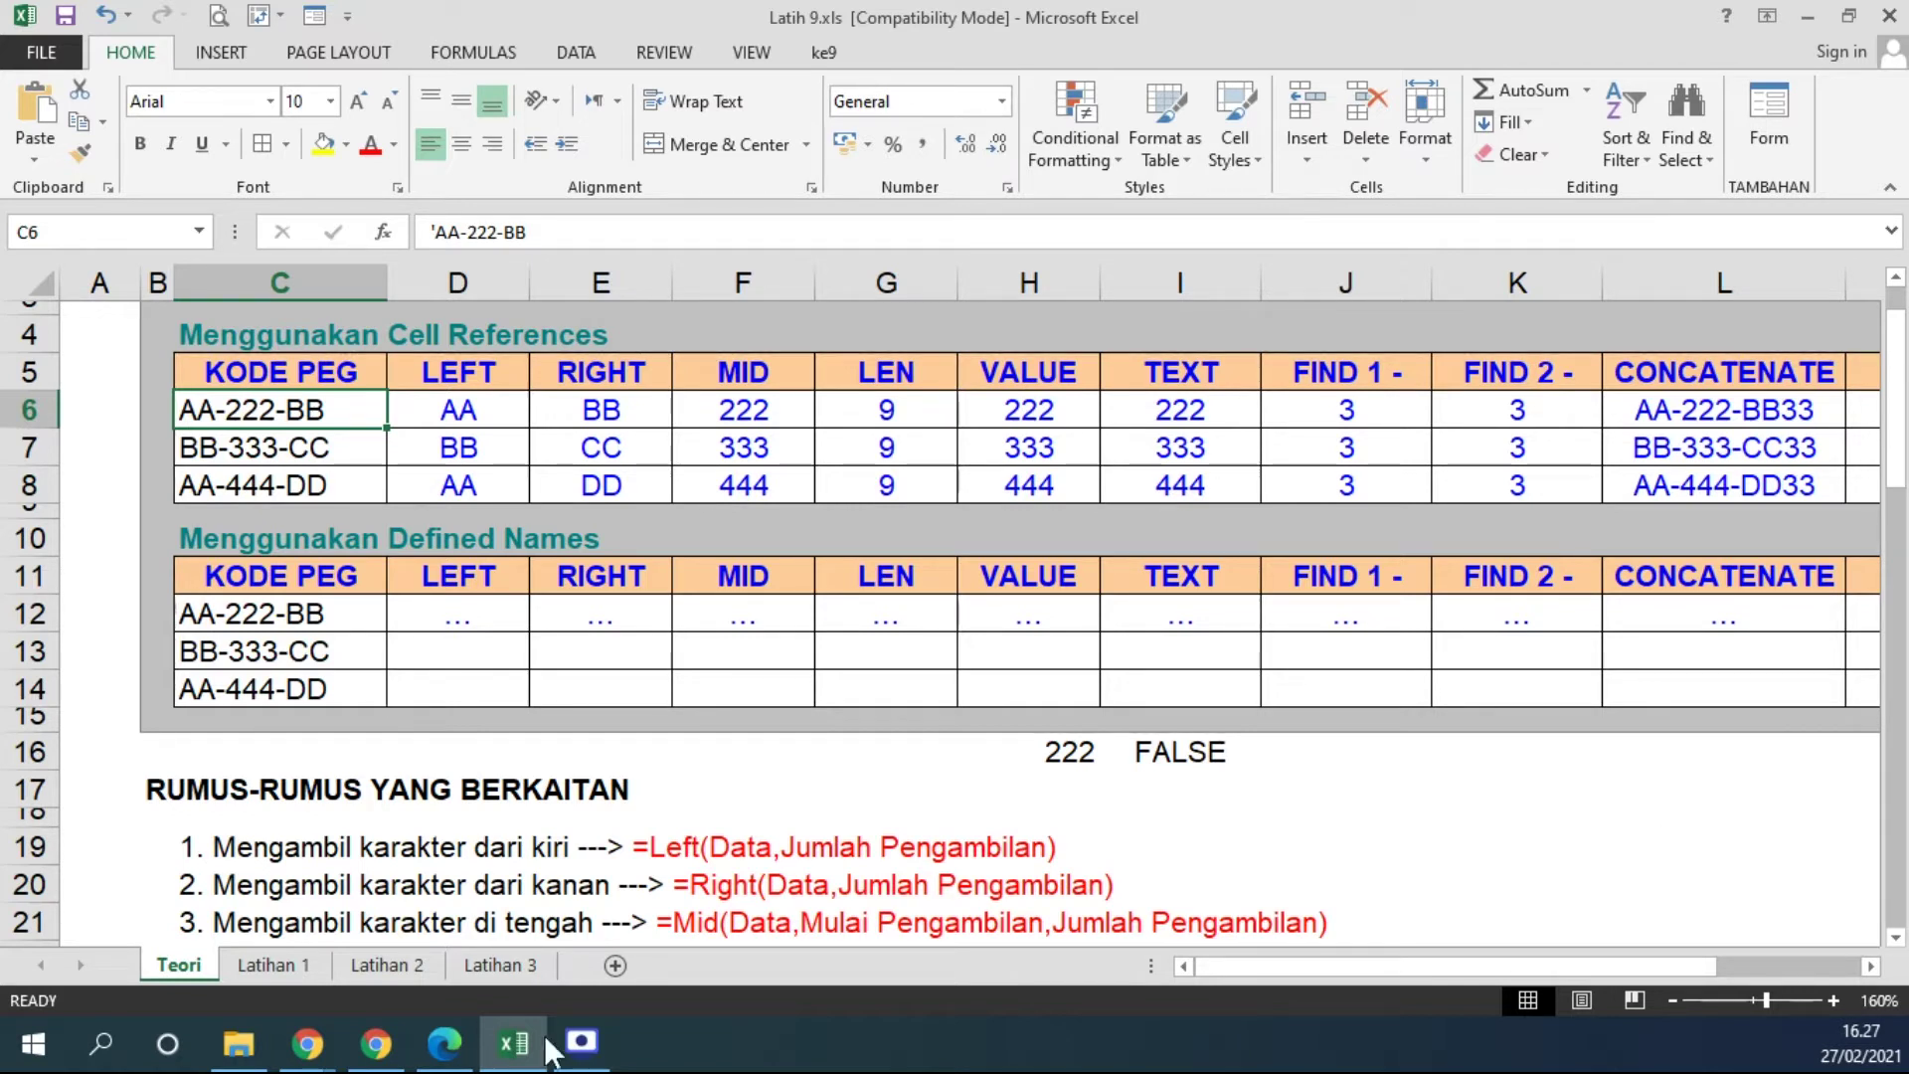
pyautogui.click(376, 1043)
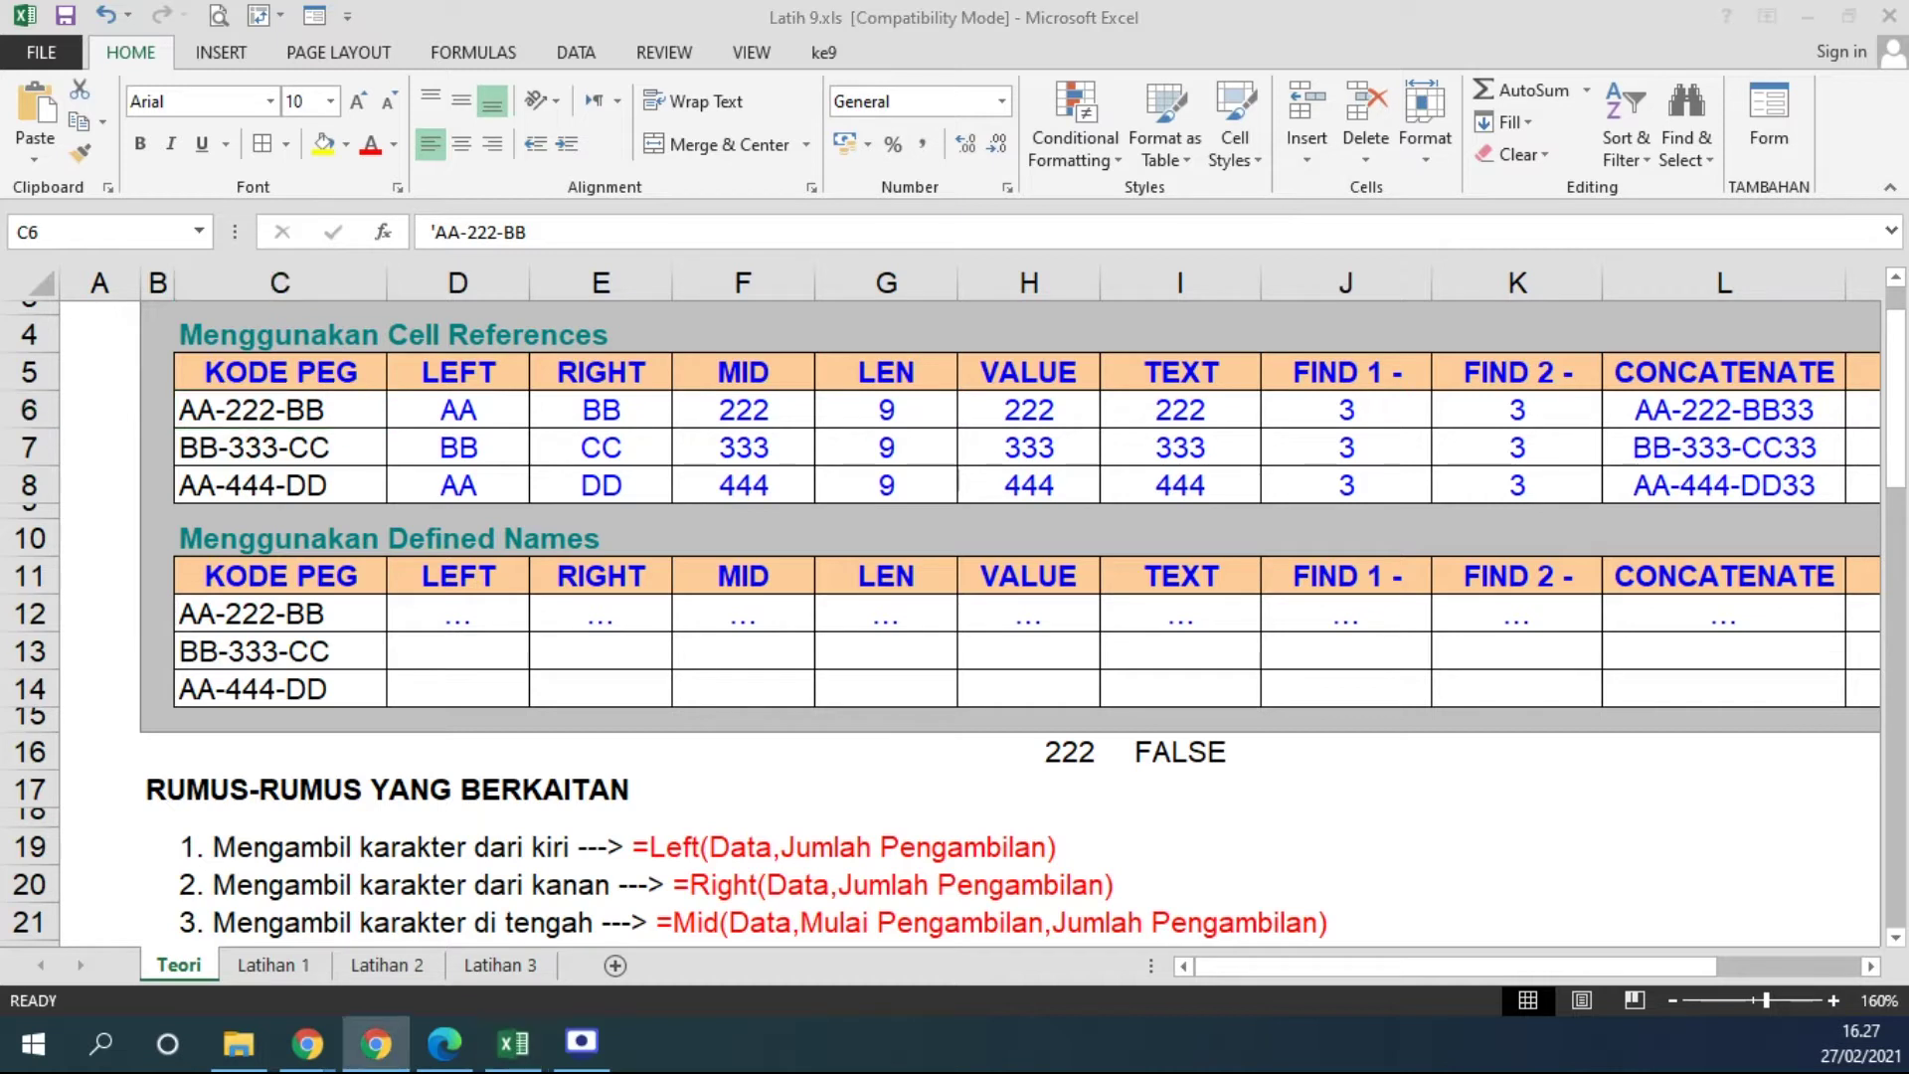
# From the Latih folder open Latih 9.xls, then open Latih 10.xls and maximize Excel
pyautogui.click(509, 1041)
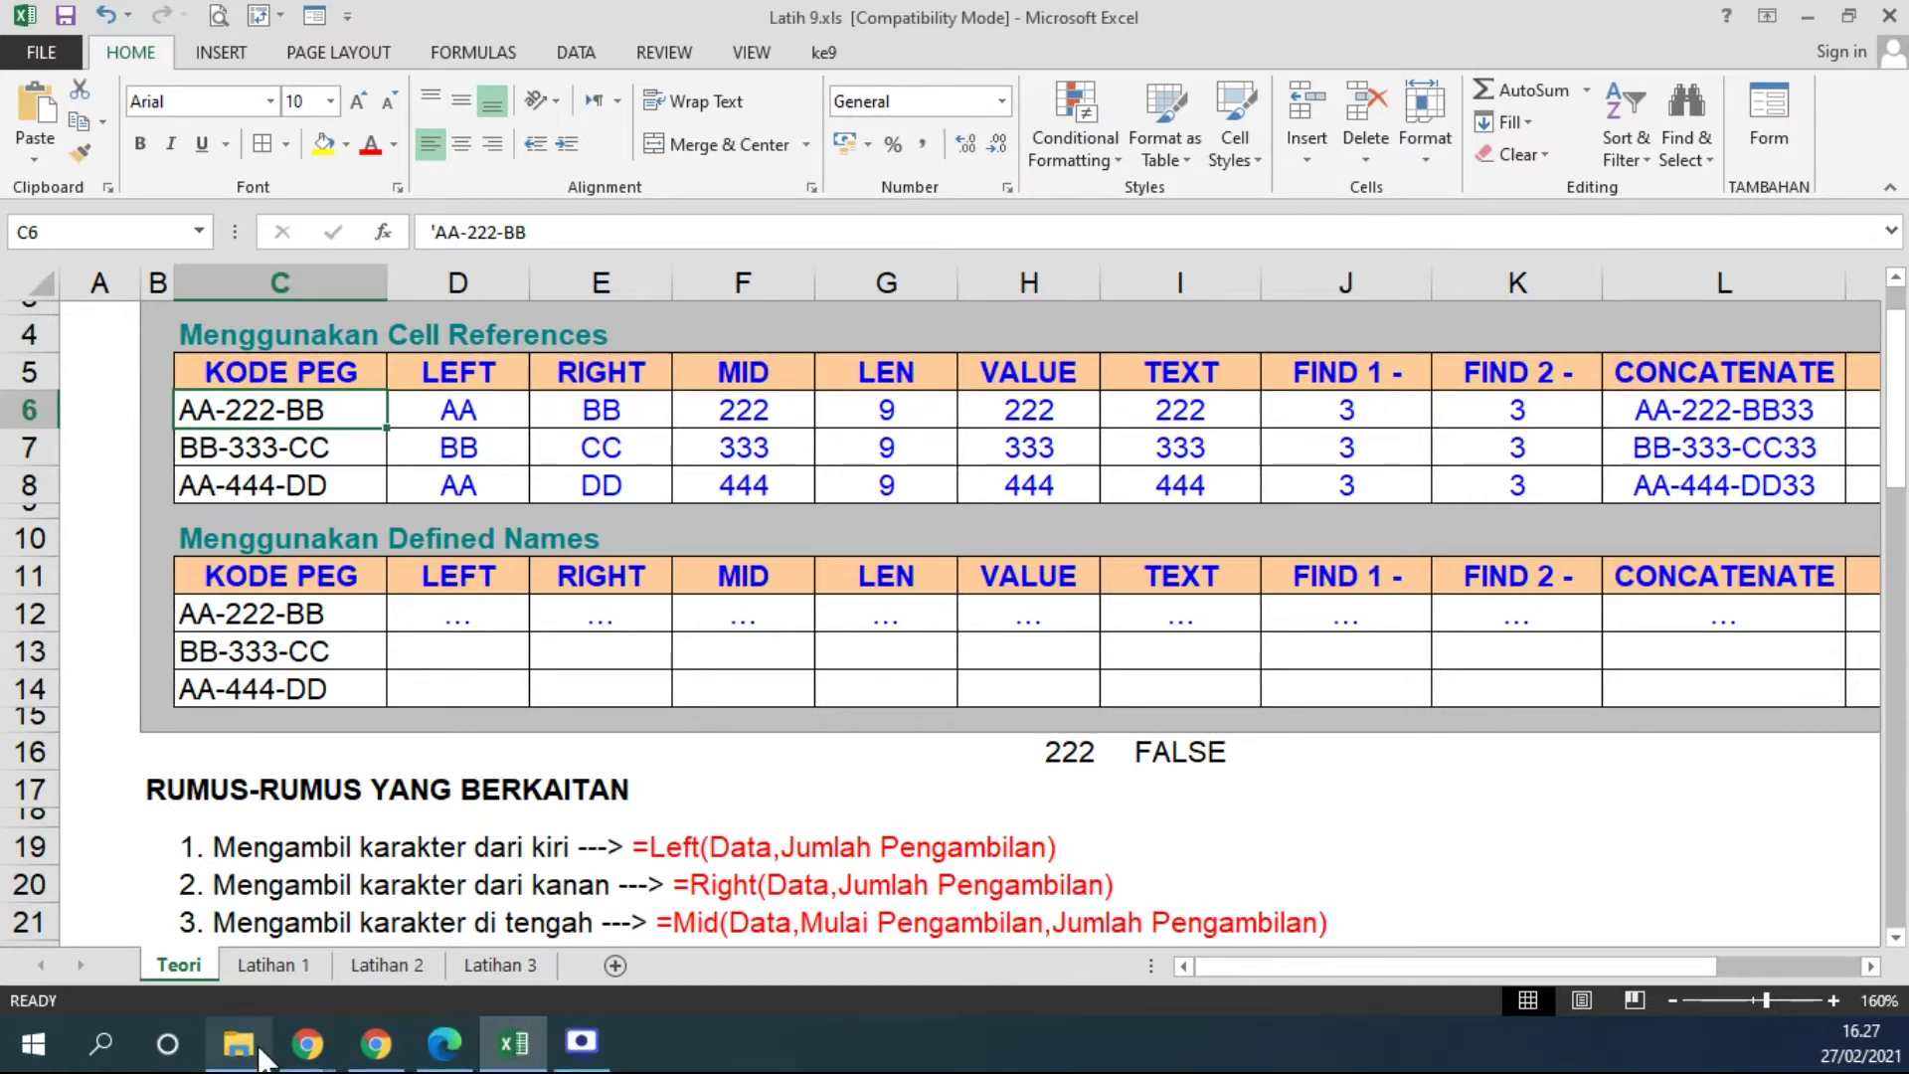
pyautogui.click(244, 1043)
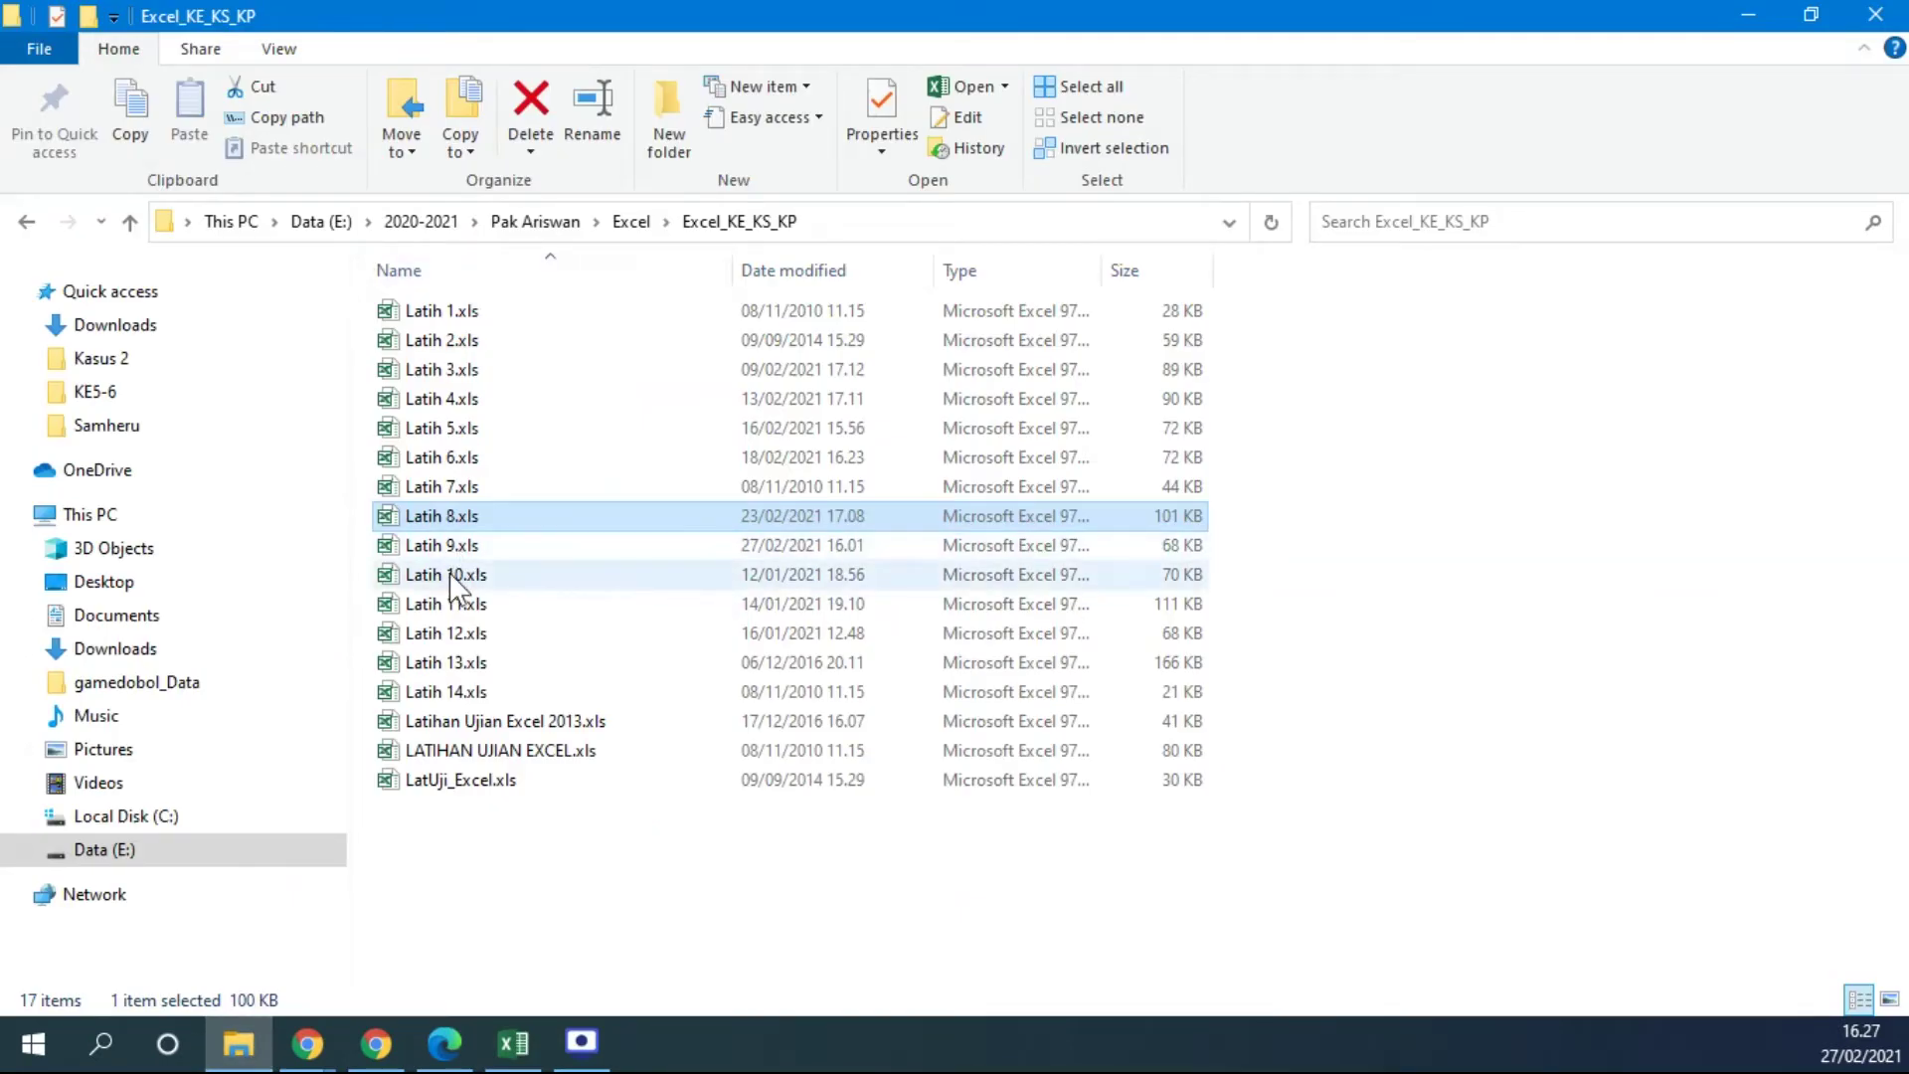
pyautogui.doubleClick(455, 547)
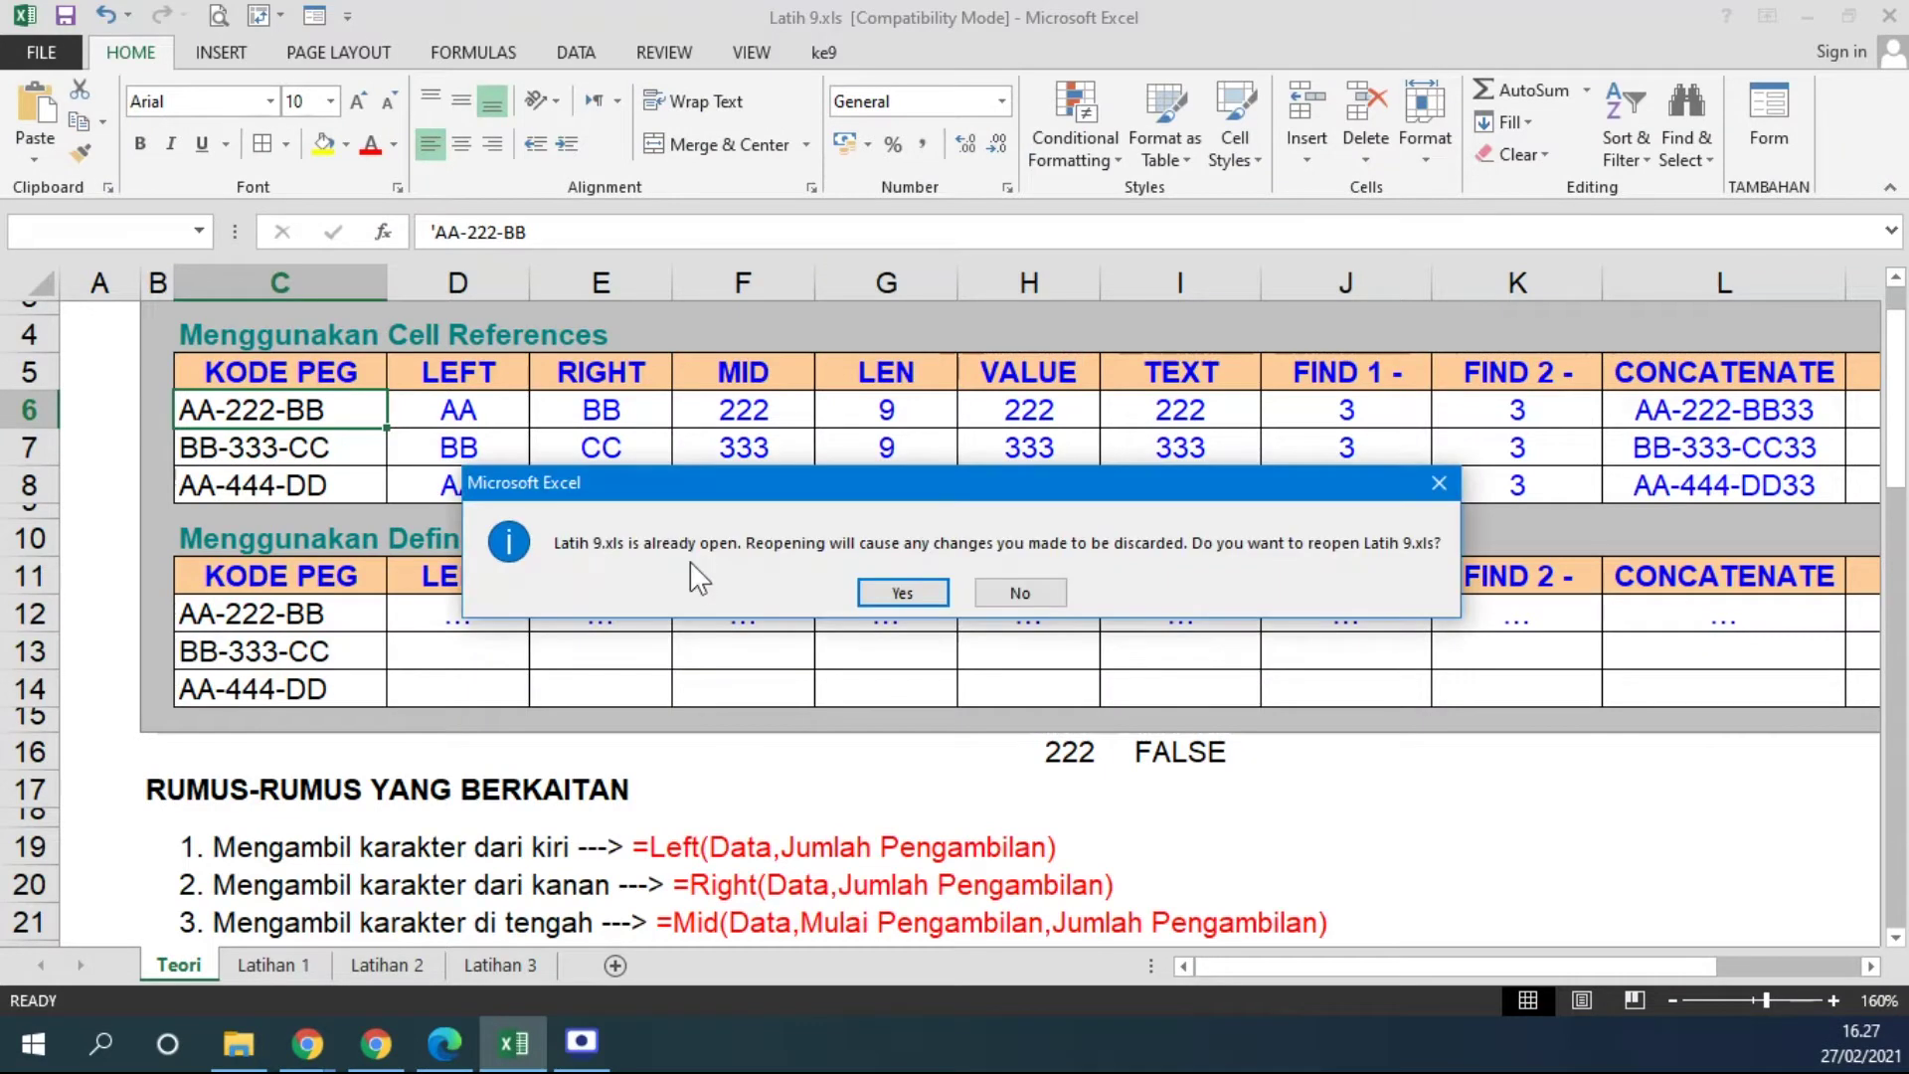
pyautogui.click(911, 587)
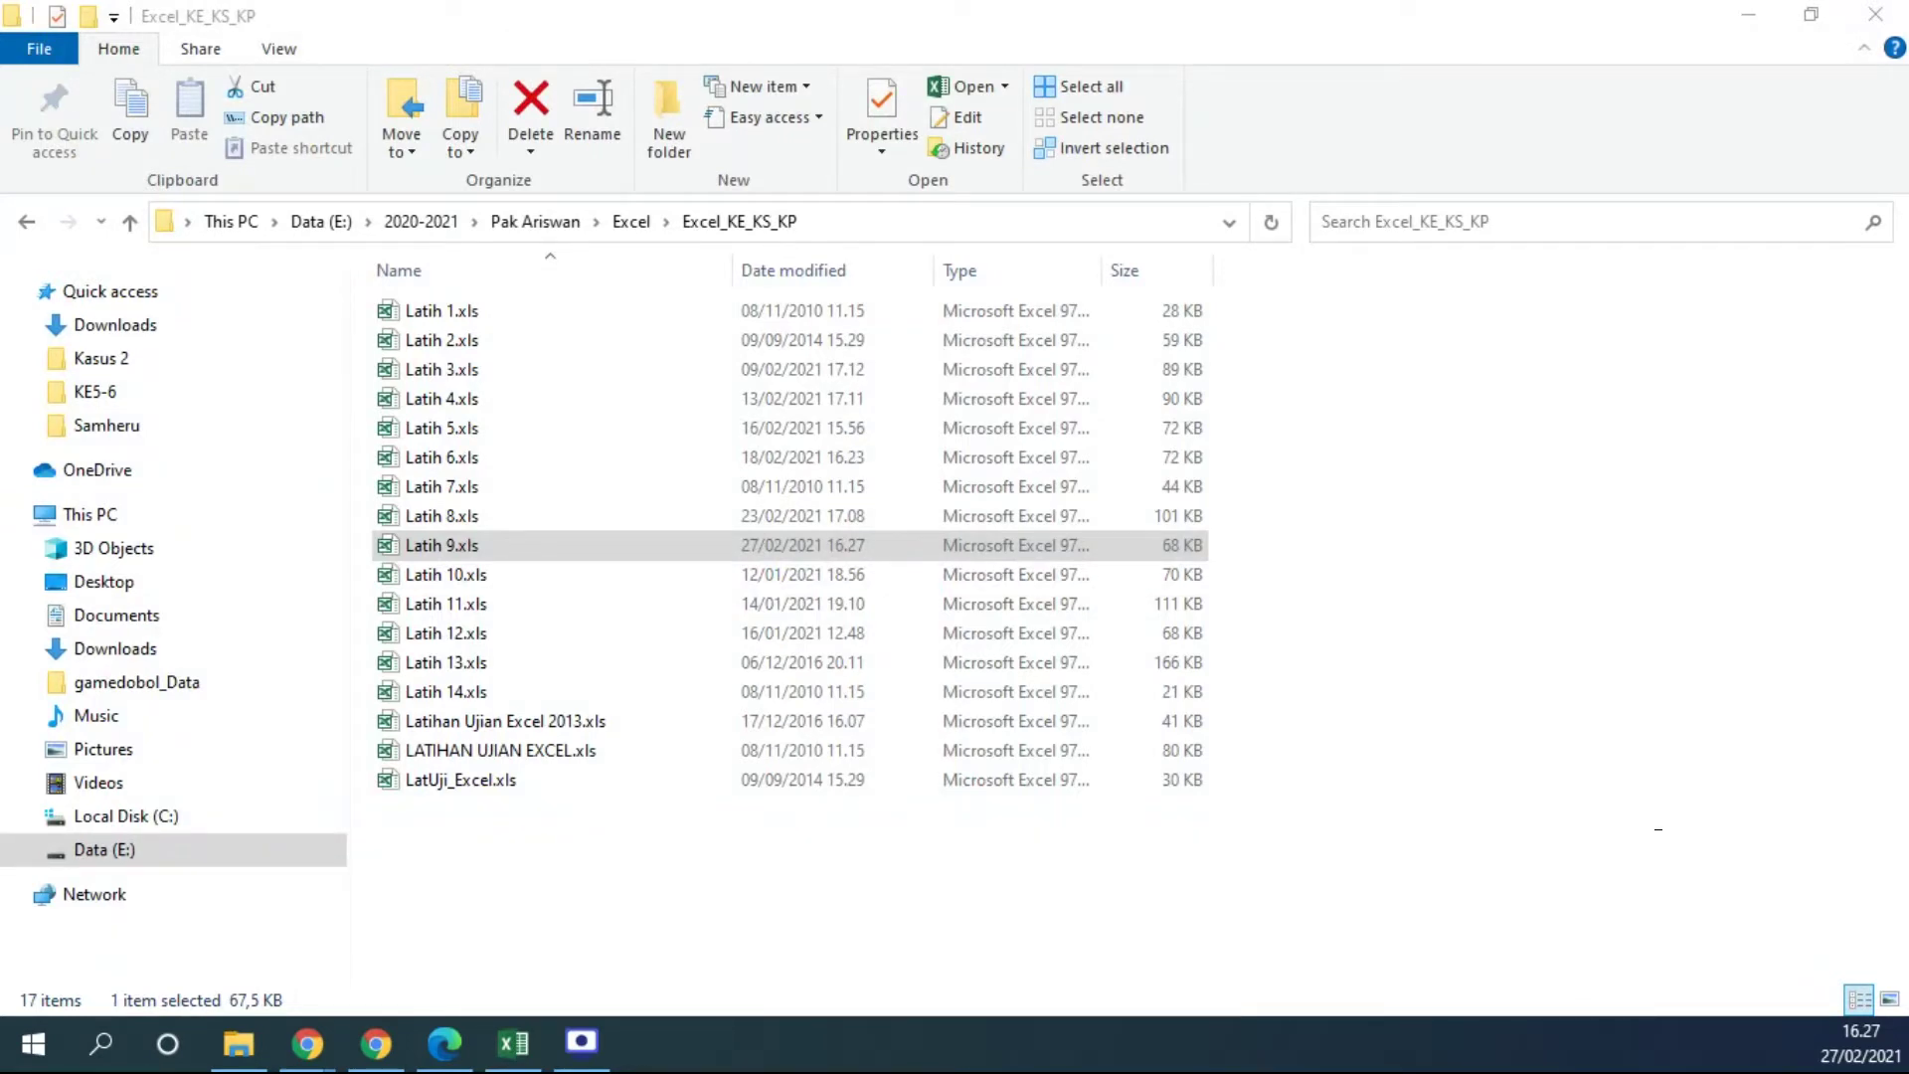
pyautogui.doubleClick(442, 576)
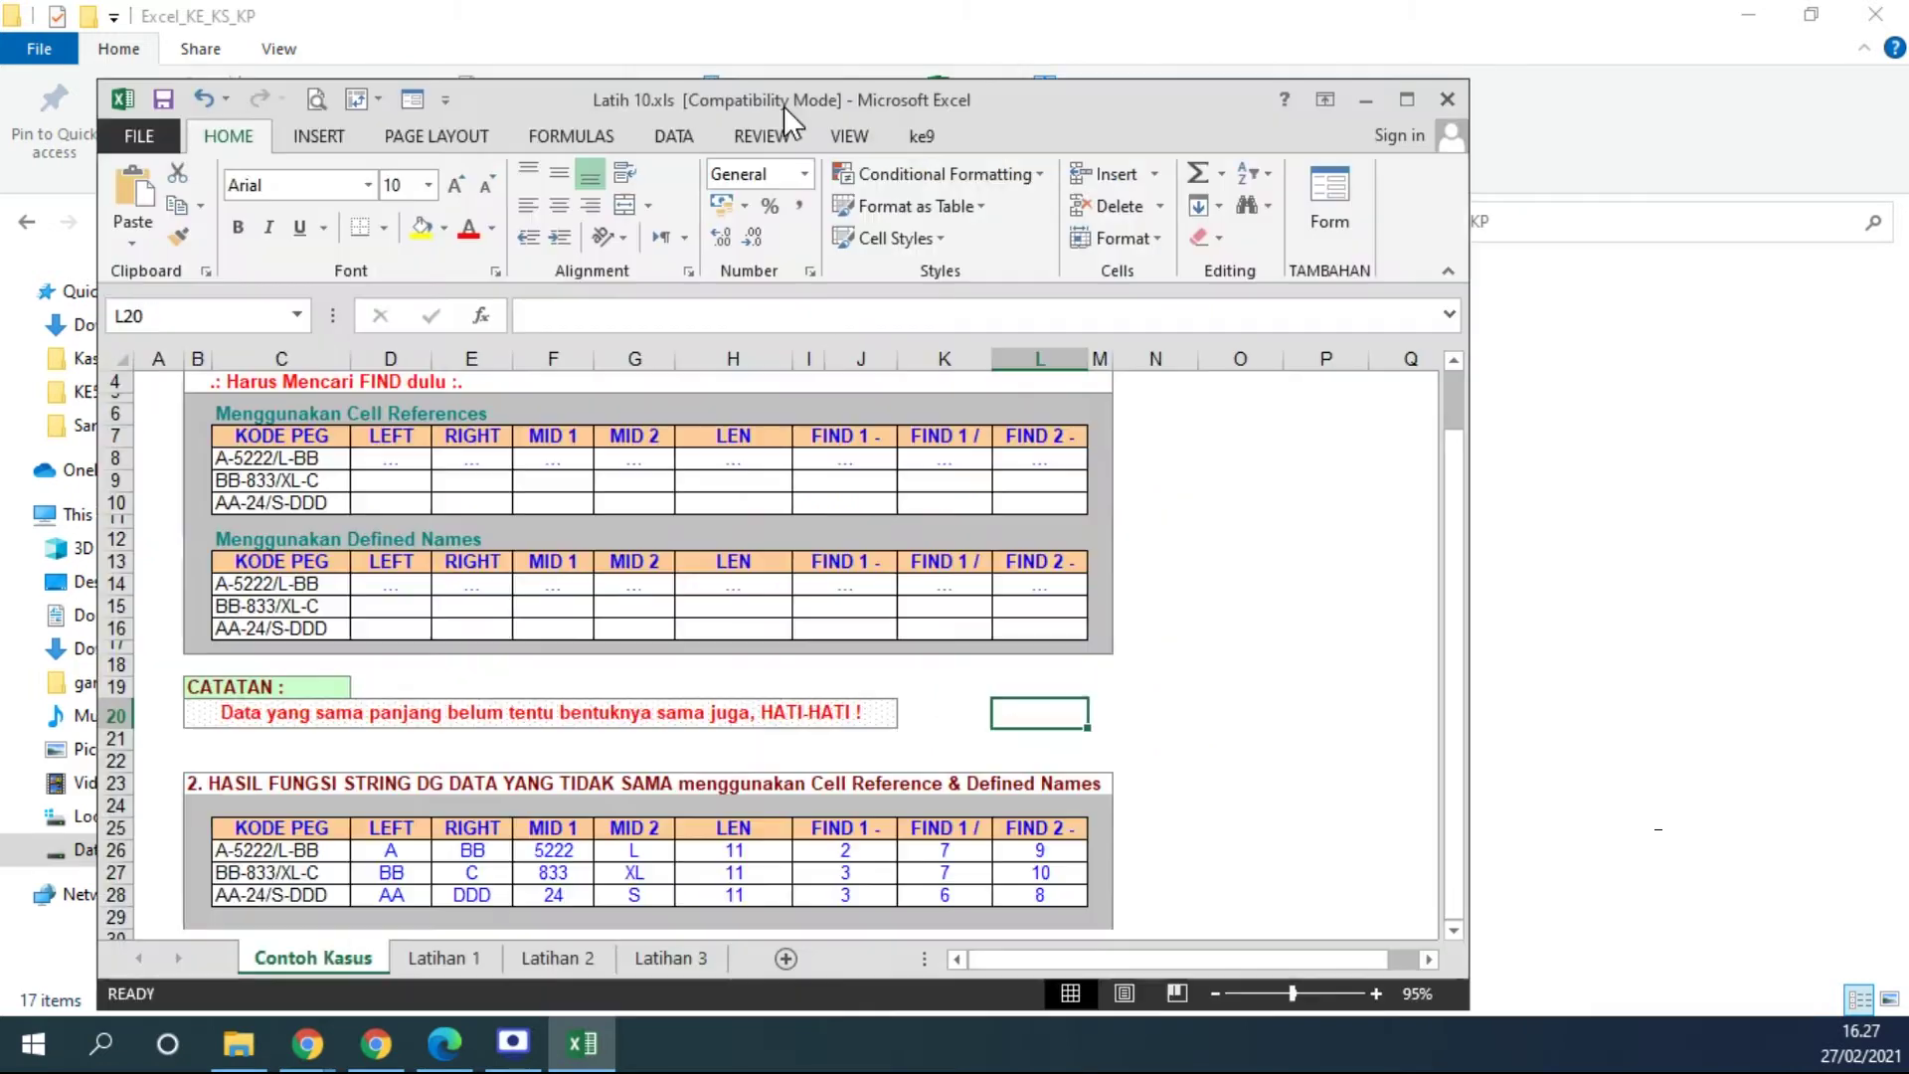
pyautogui.click(1426, 91)
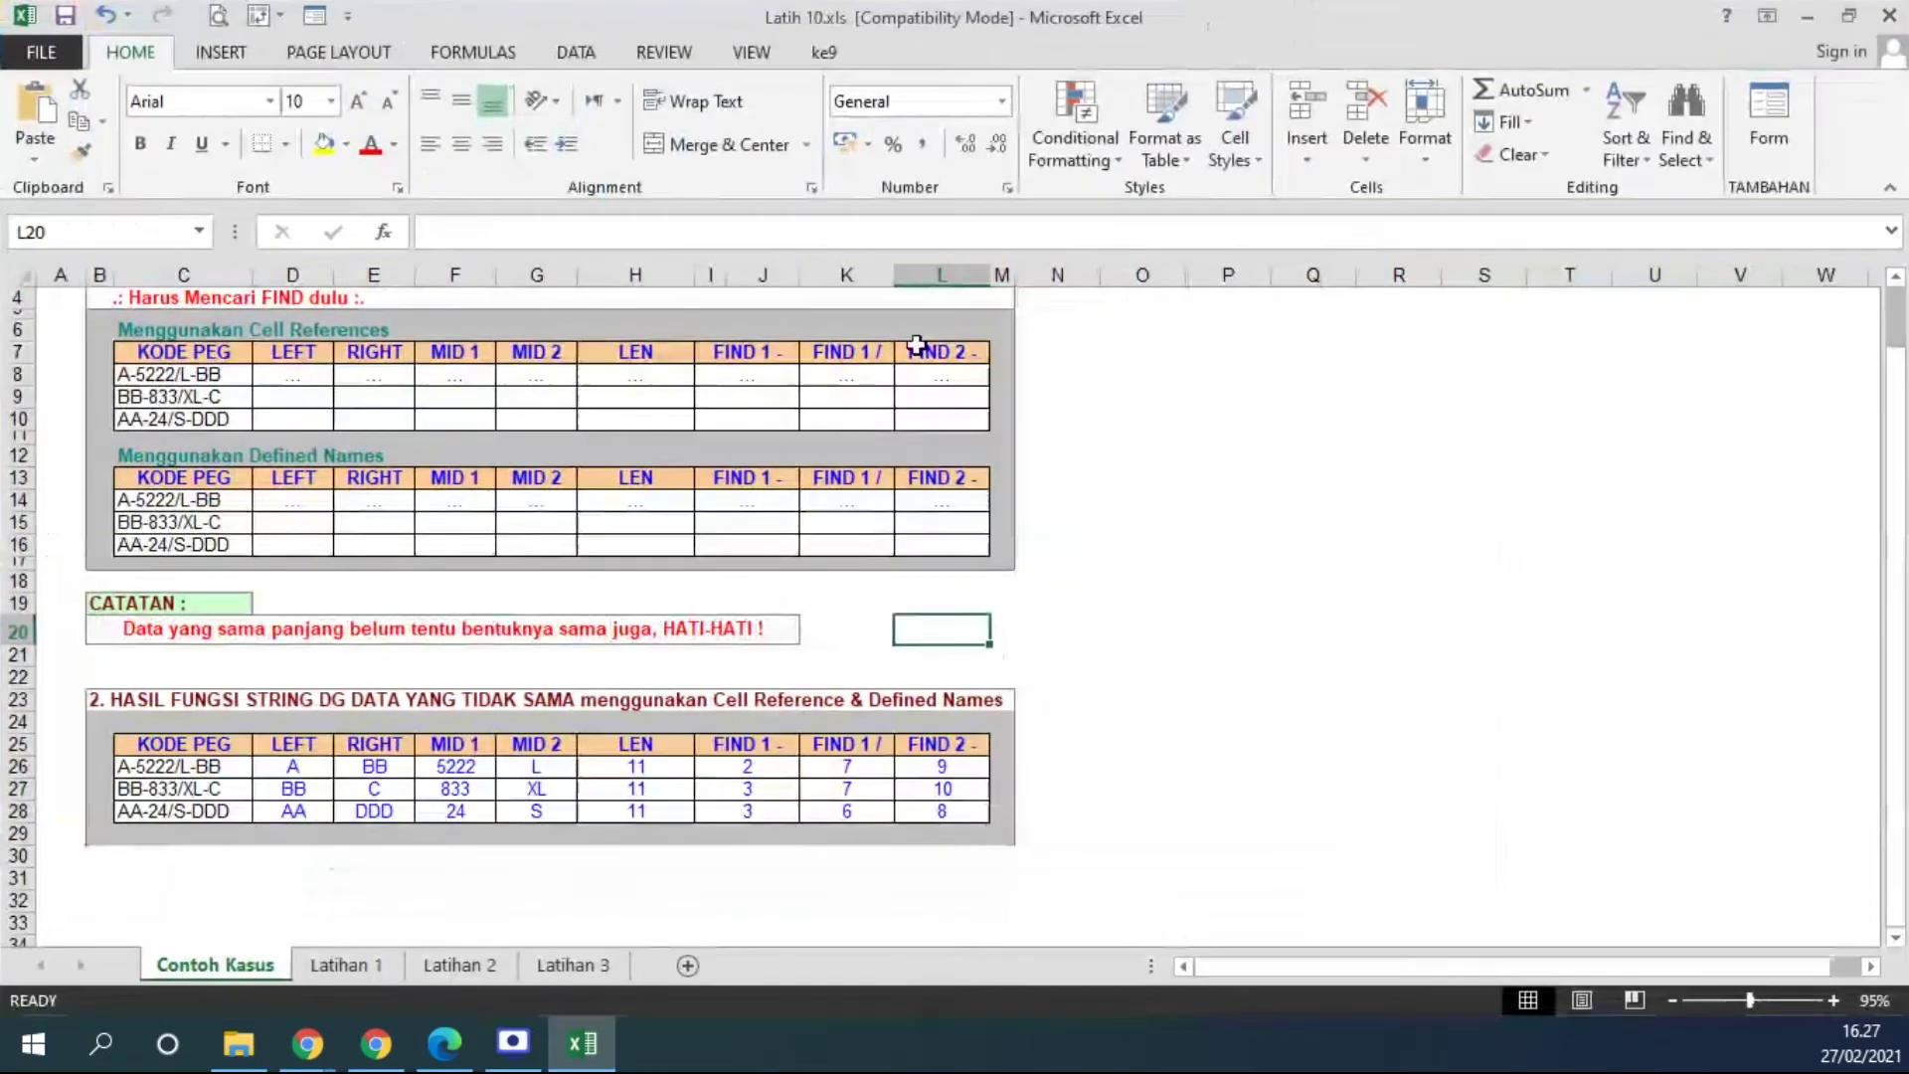
# Enter =LEN(C8) in H8 and fill it down to H10, each showing 11
pyautogui.scroll(2, 338, 505)
pyautogui.scroll(2, 338, 505)
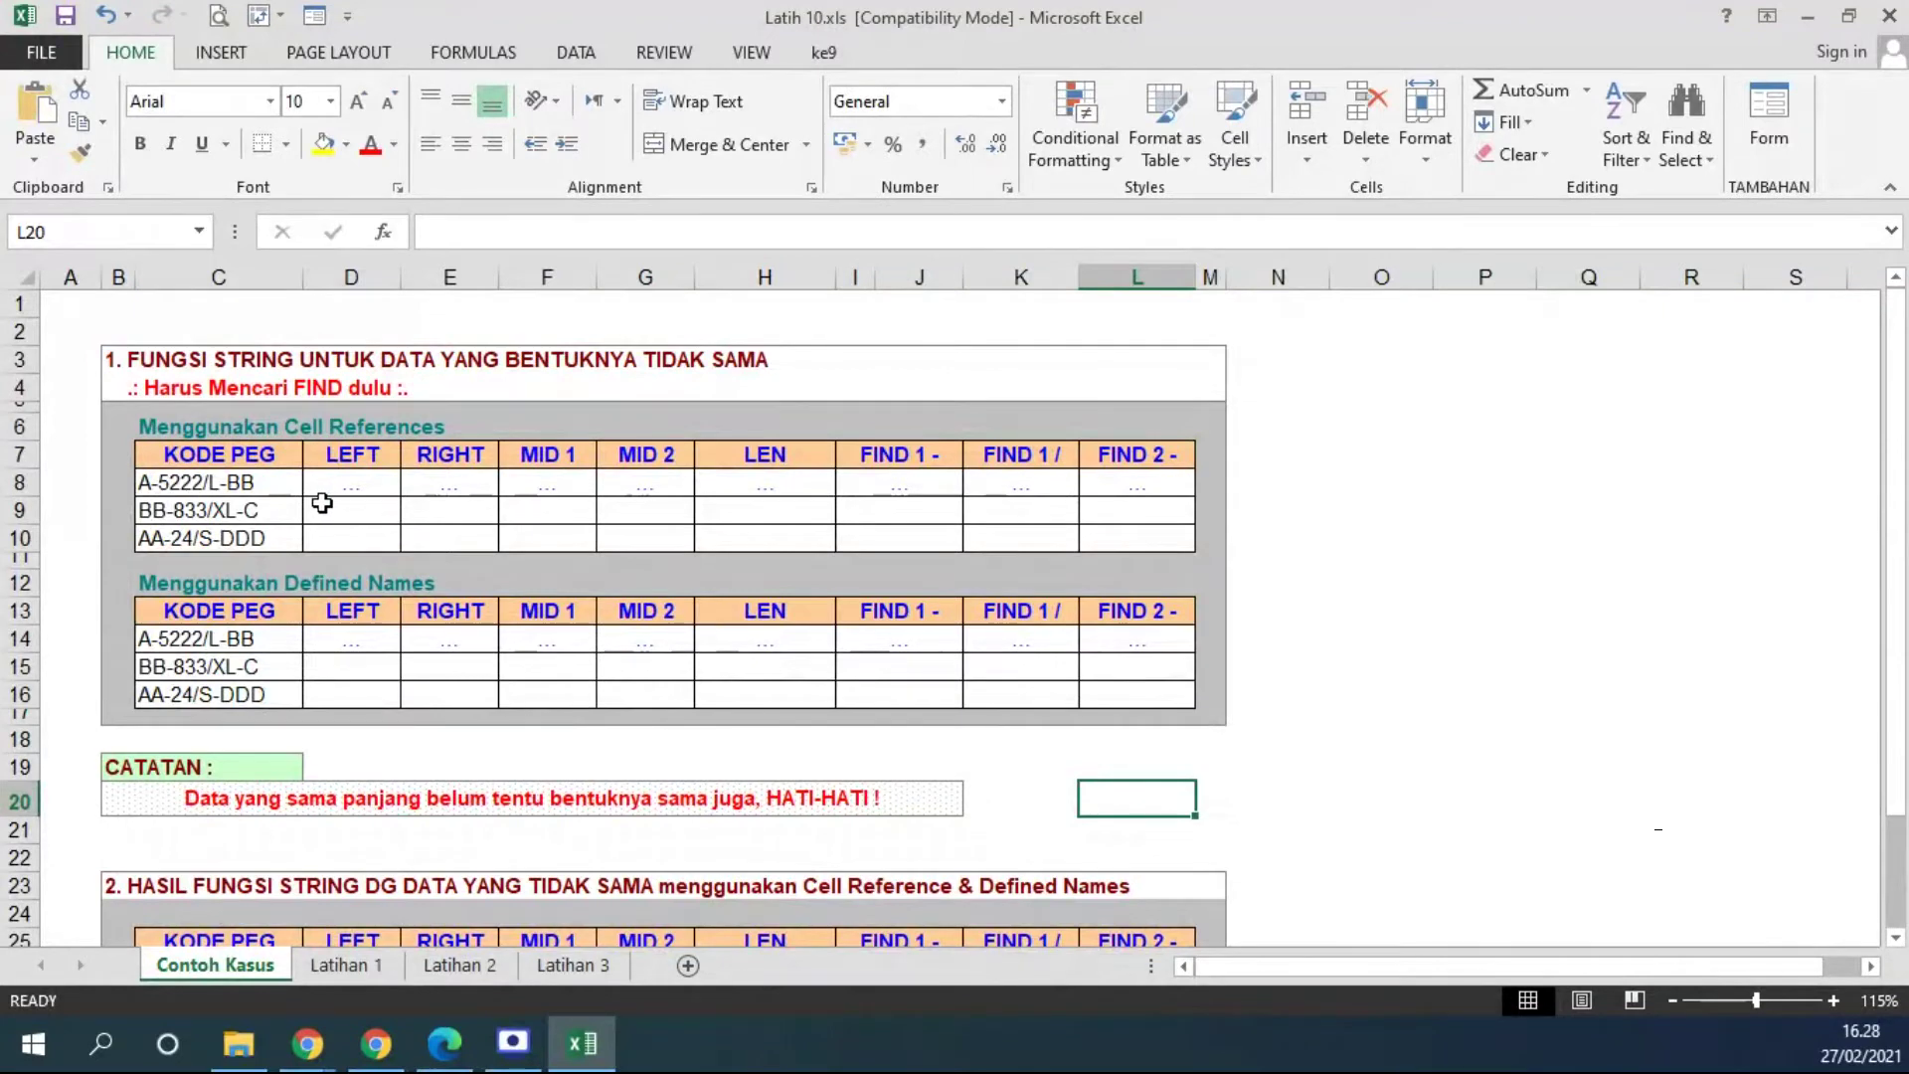
pyautogui.keyDown('ctrl'); pyautogui.scroll(1, 323, 502); pyautogui.keyUp('ctrl')
pyautogui.keyDown('ctrl'); pyautogui.scroll(1, 323, 502); pyautogui.keyUp('ctrl')
pyautogui.keyDown('ctrl'); pyautogui.scroll(1, 324, 502); pyautogui.keyUp('ctrl')
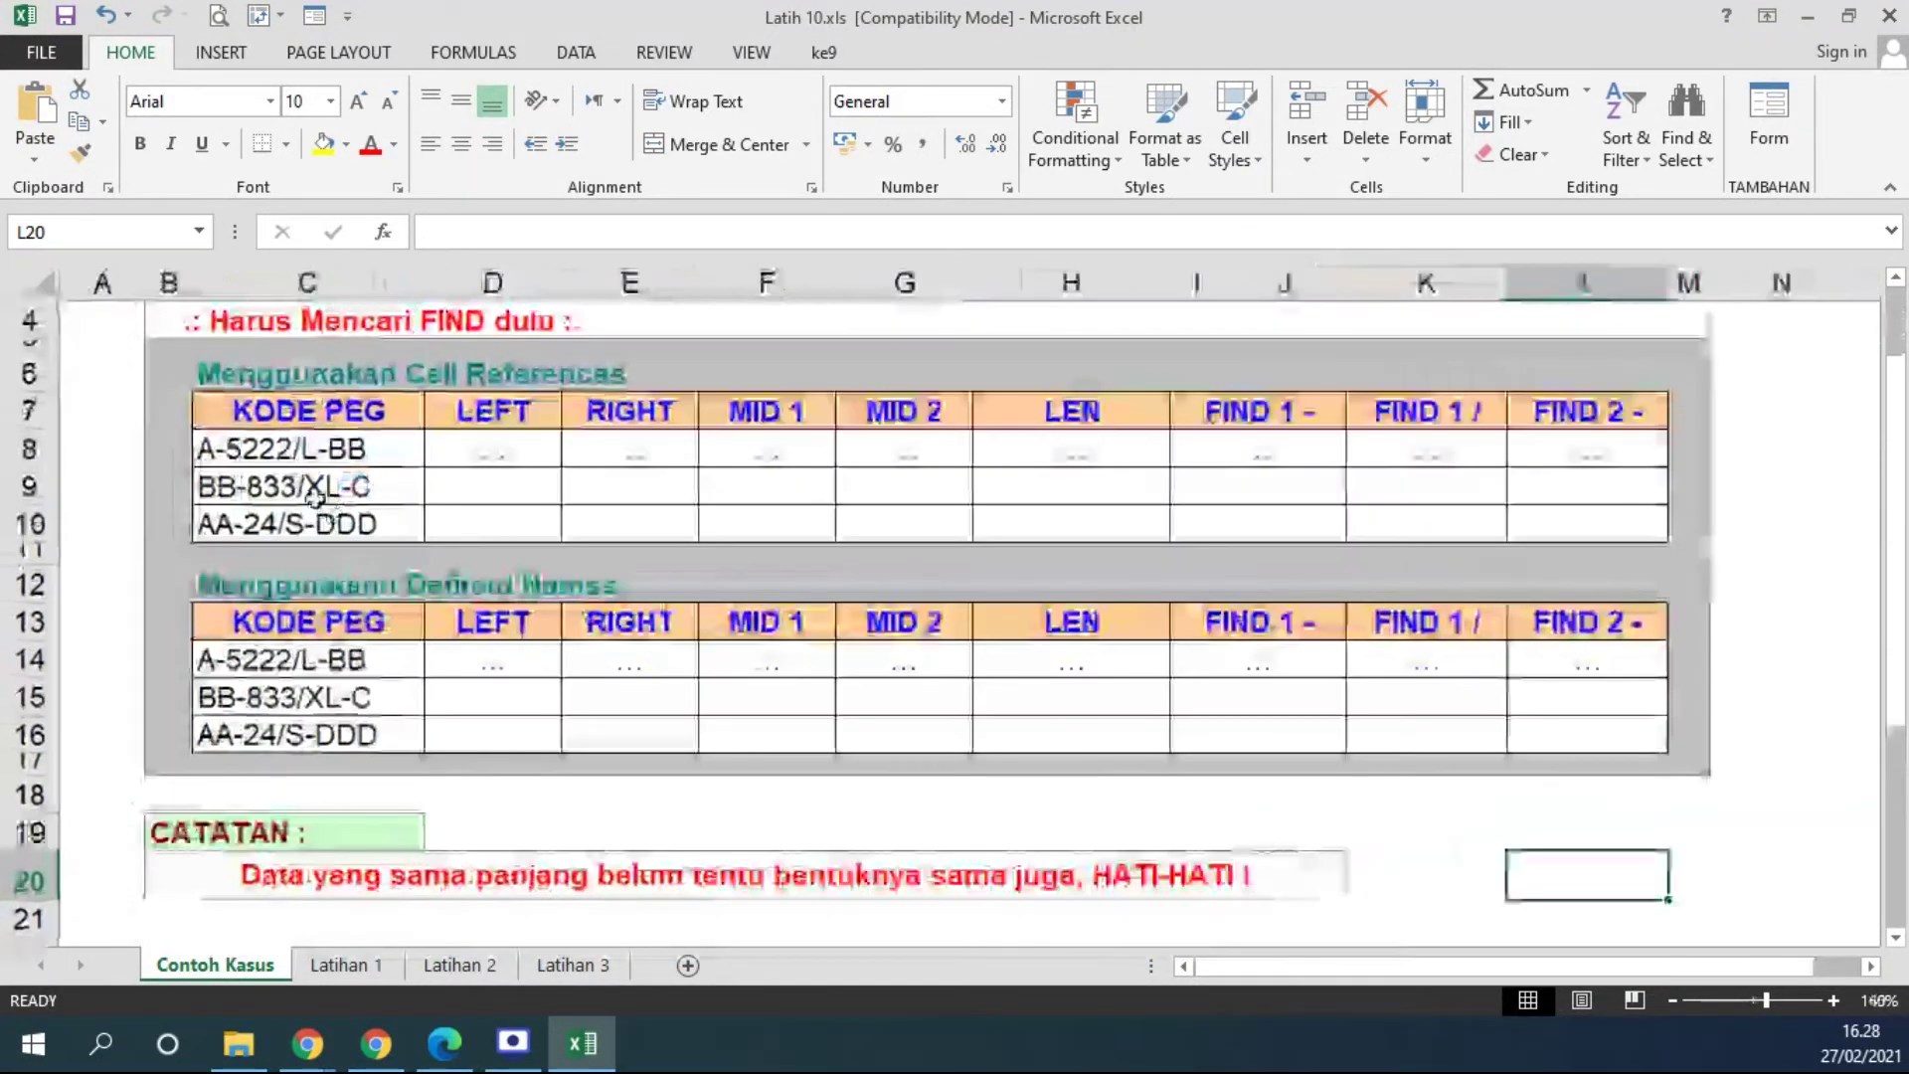
pyautogui.scroll(-1, 312, 485)
pyautogui.keyDown('ctrl'); pyautogui.scroll(2, 447, 485); pyautogui.keyUp('ctrl')
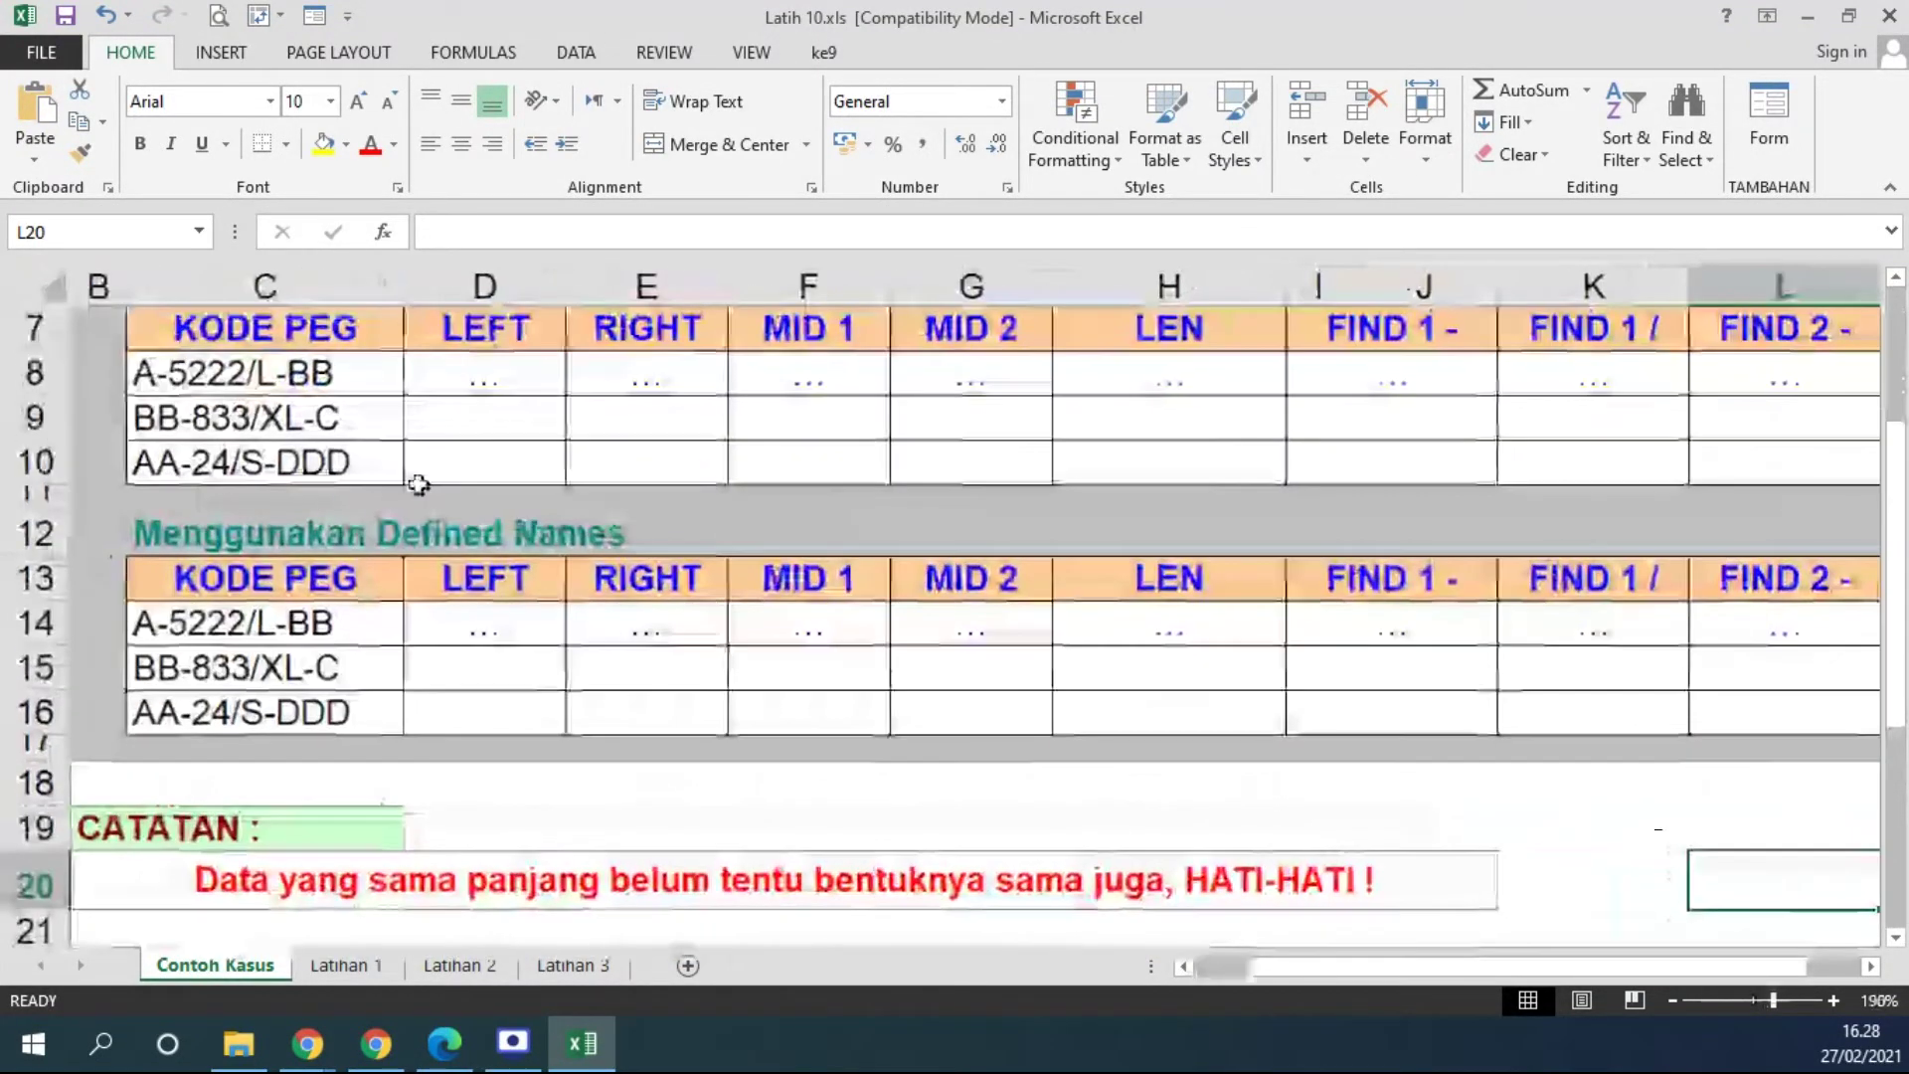
pyautogui.scroll(1, 552, 484)
pyautogui.click(1137, 484)
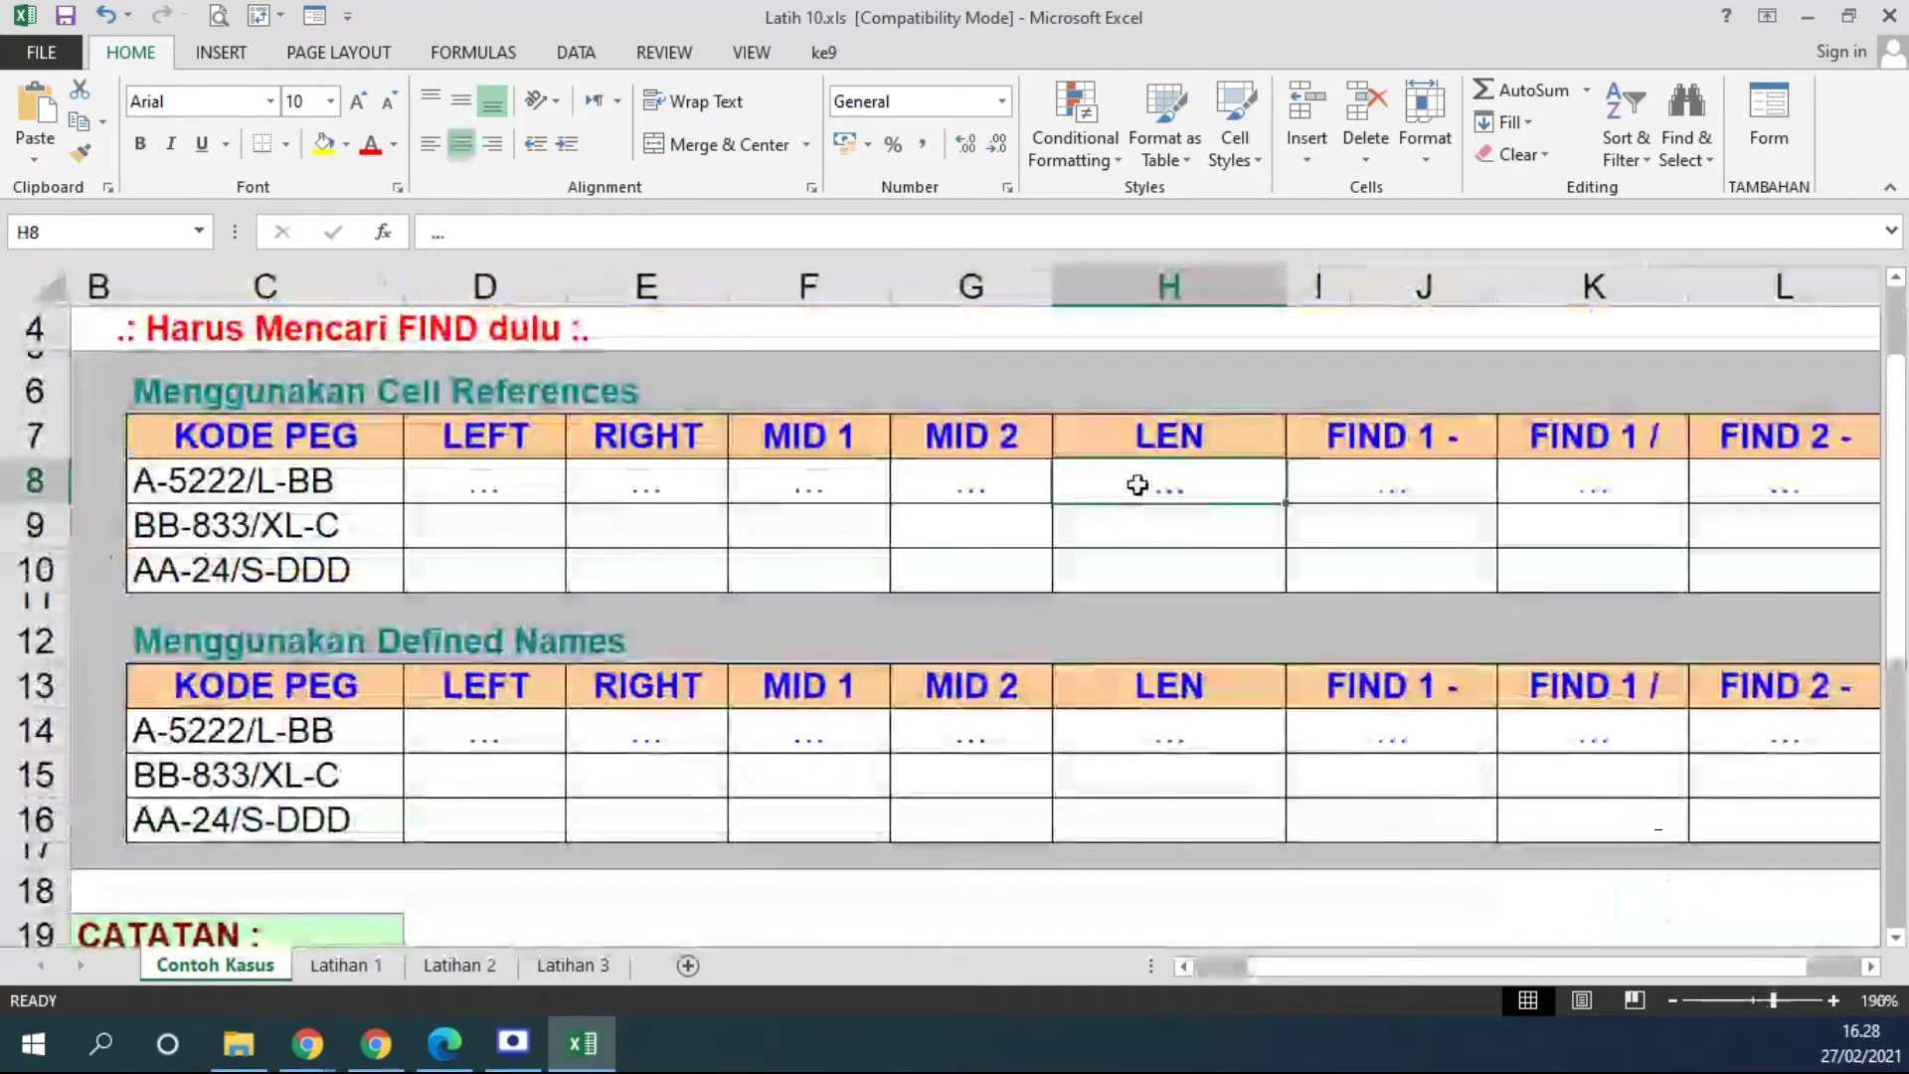
pyautogui.write('=LEN(')
pyautogui.click(343, 487)
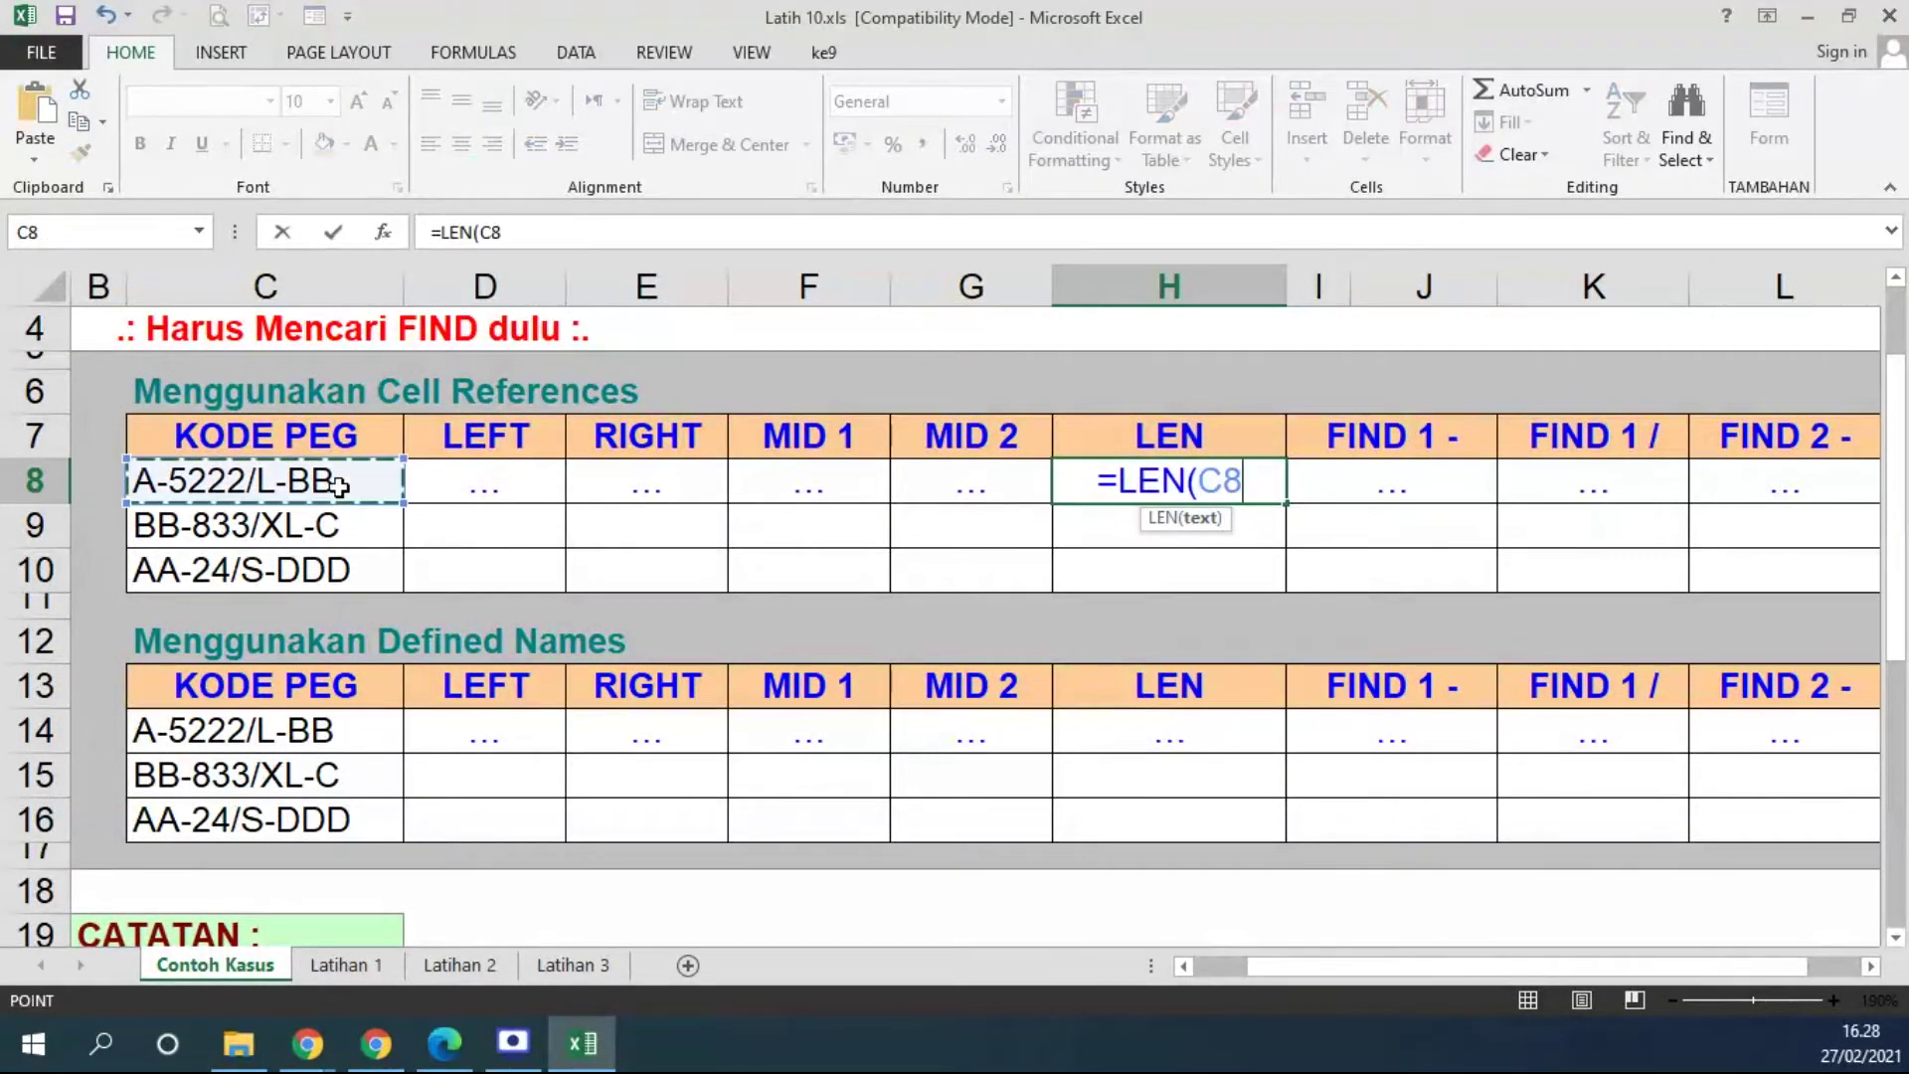
pyautogui.press('Return')
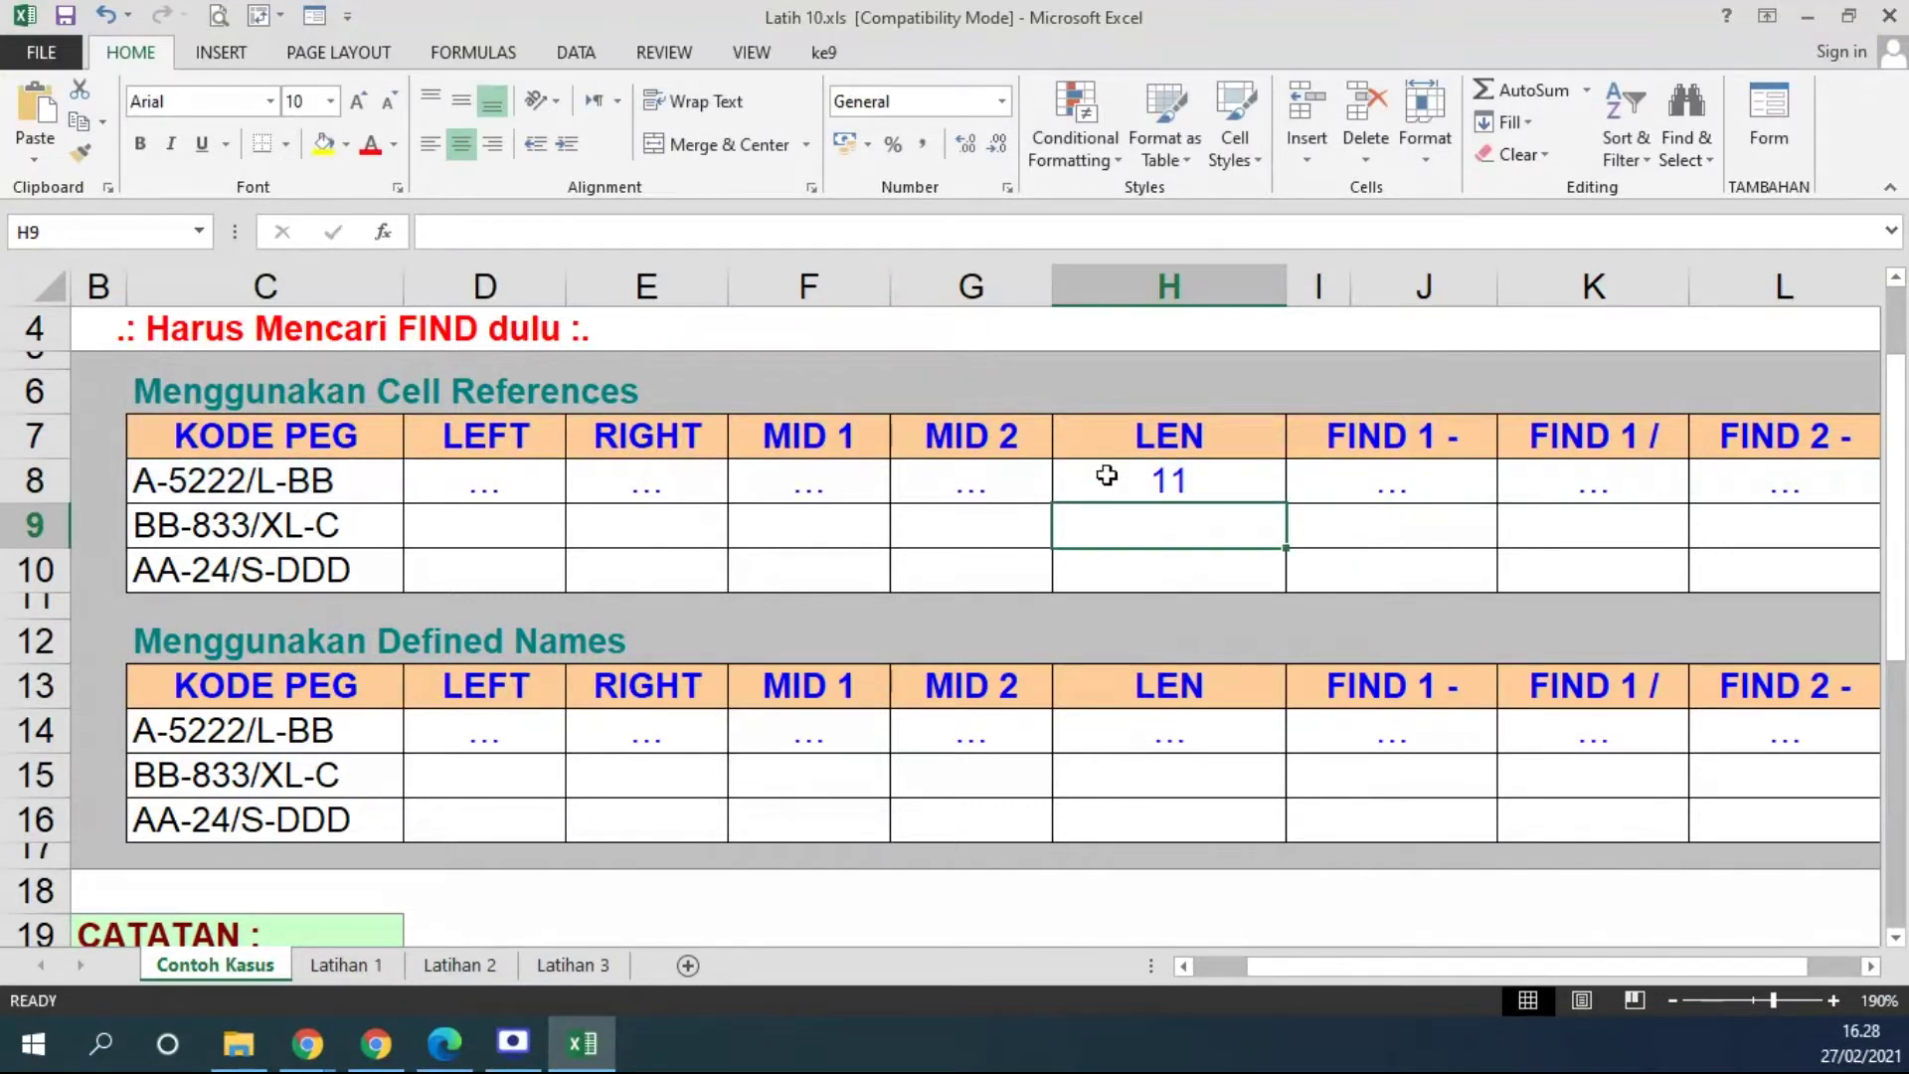
pyautogui.click(1104, 474)
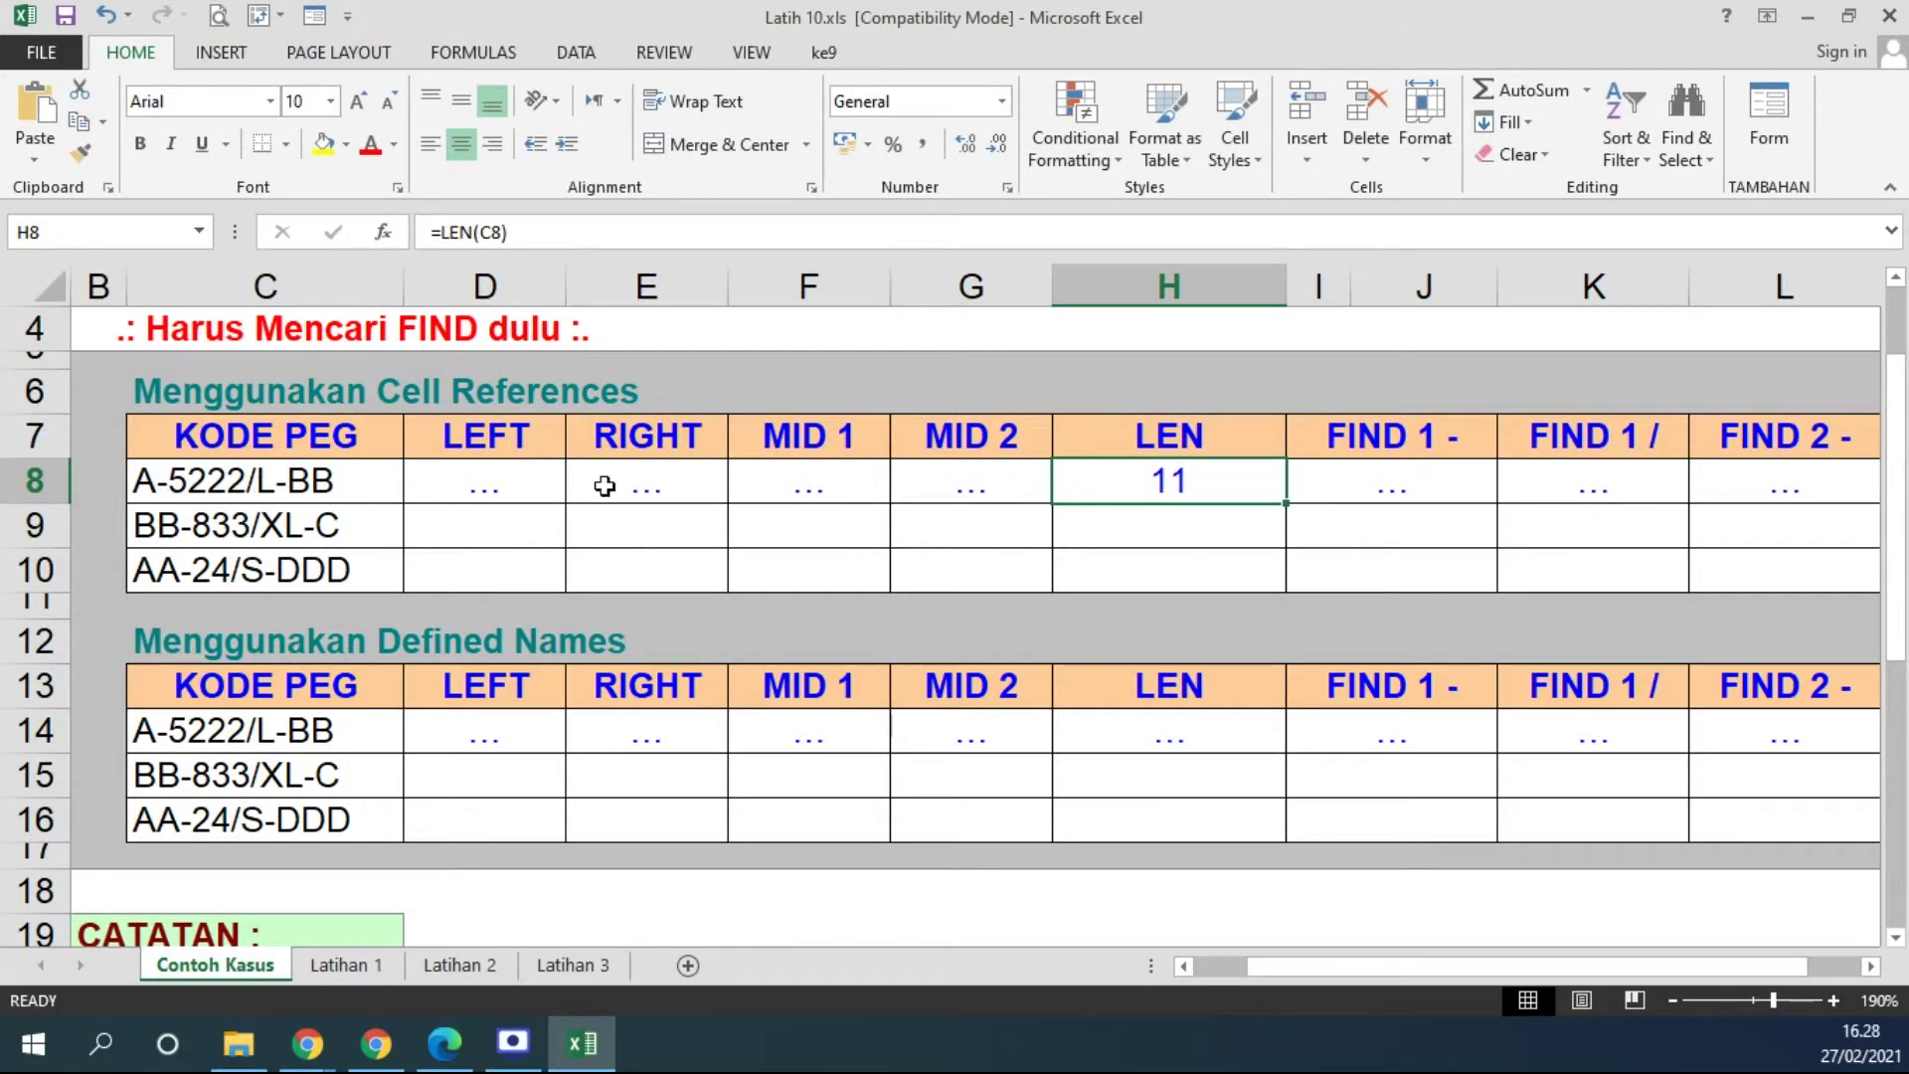
pyautogui.moveTo(1289, 505); pyautogui.dragTo(1268, 584)
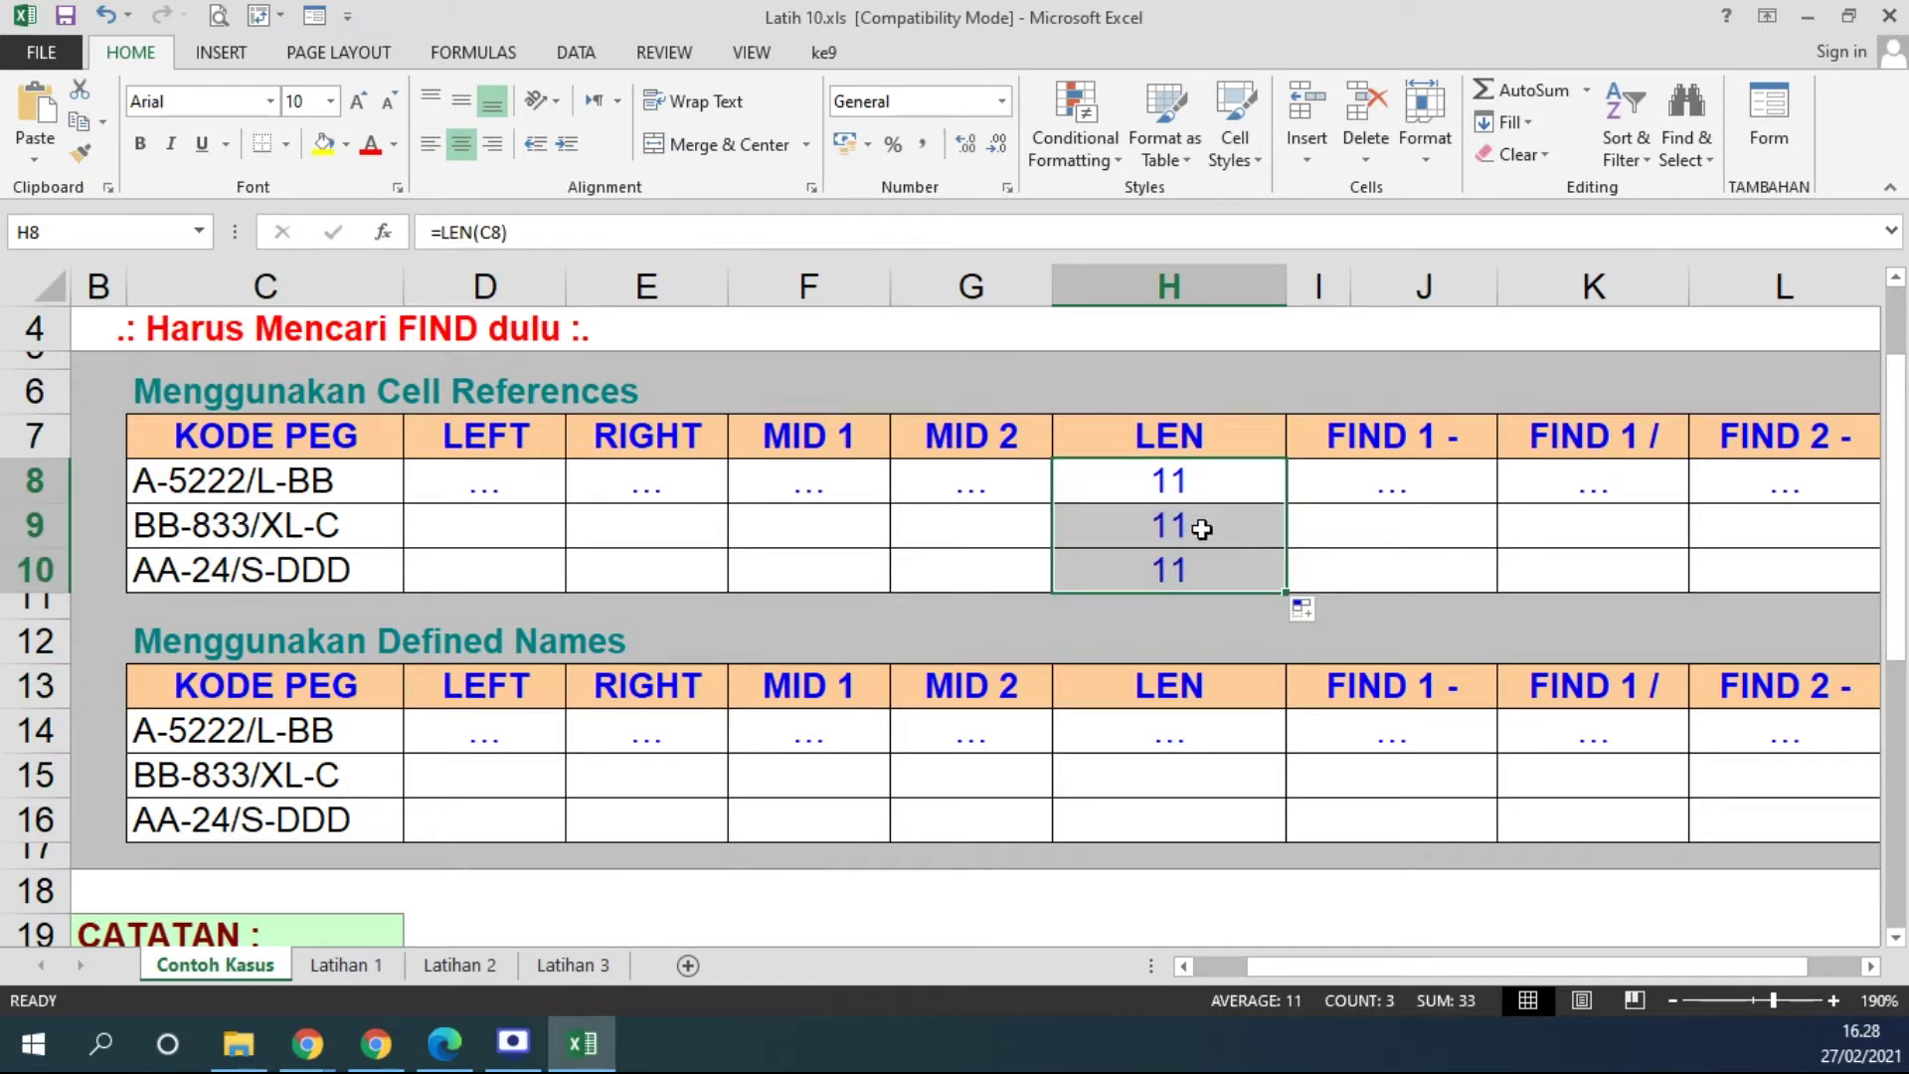
# Colour the code endings red: DDD in C10, C in C9, BB in C8
pyautogui.doubleClick(292, 484)
pyautogui.moveTo(285, 484); pyautogui.dragTo(343, 484)
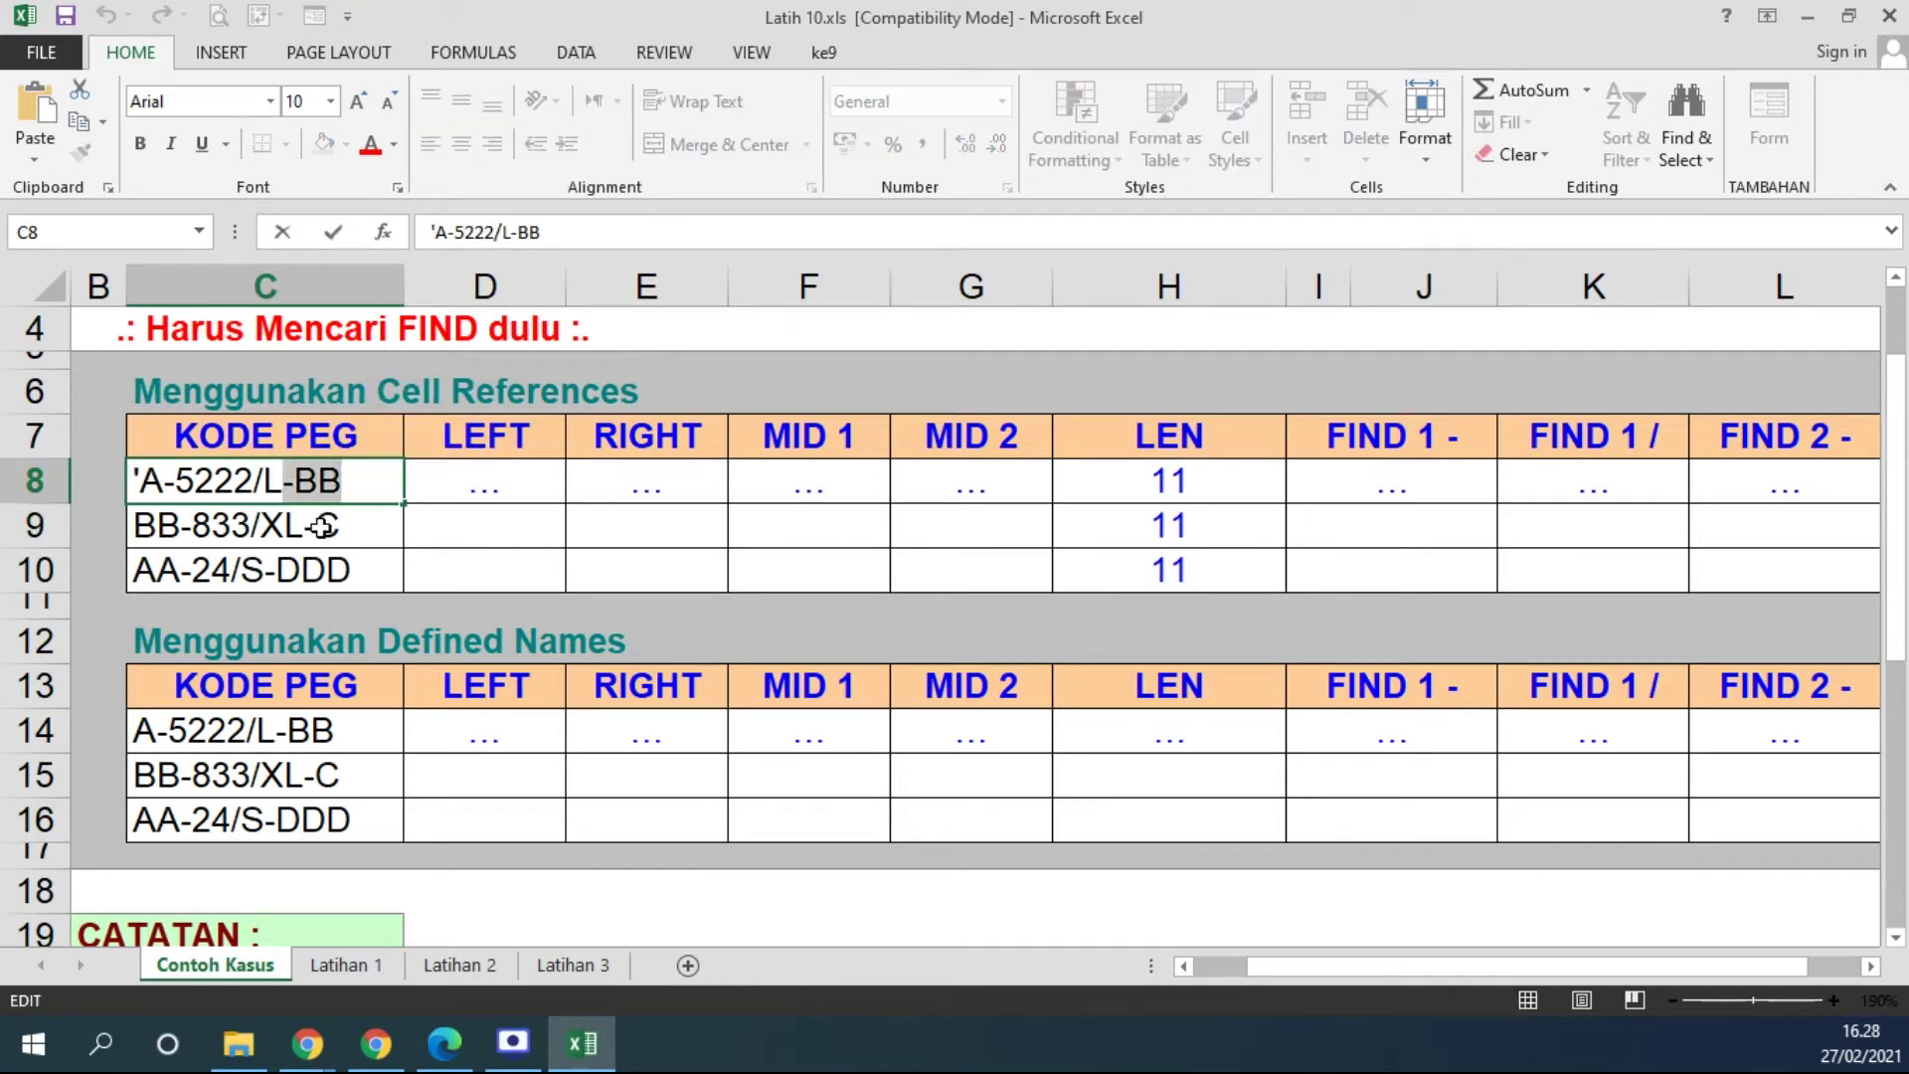
pyautogui.click(316, 528)
pyautogui.doubleClick(323, 527)
pyautogui.moveTo(316, 528); pyautogui.dragTo(359, 570)
pyautogui.doubleClick(334, 570)
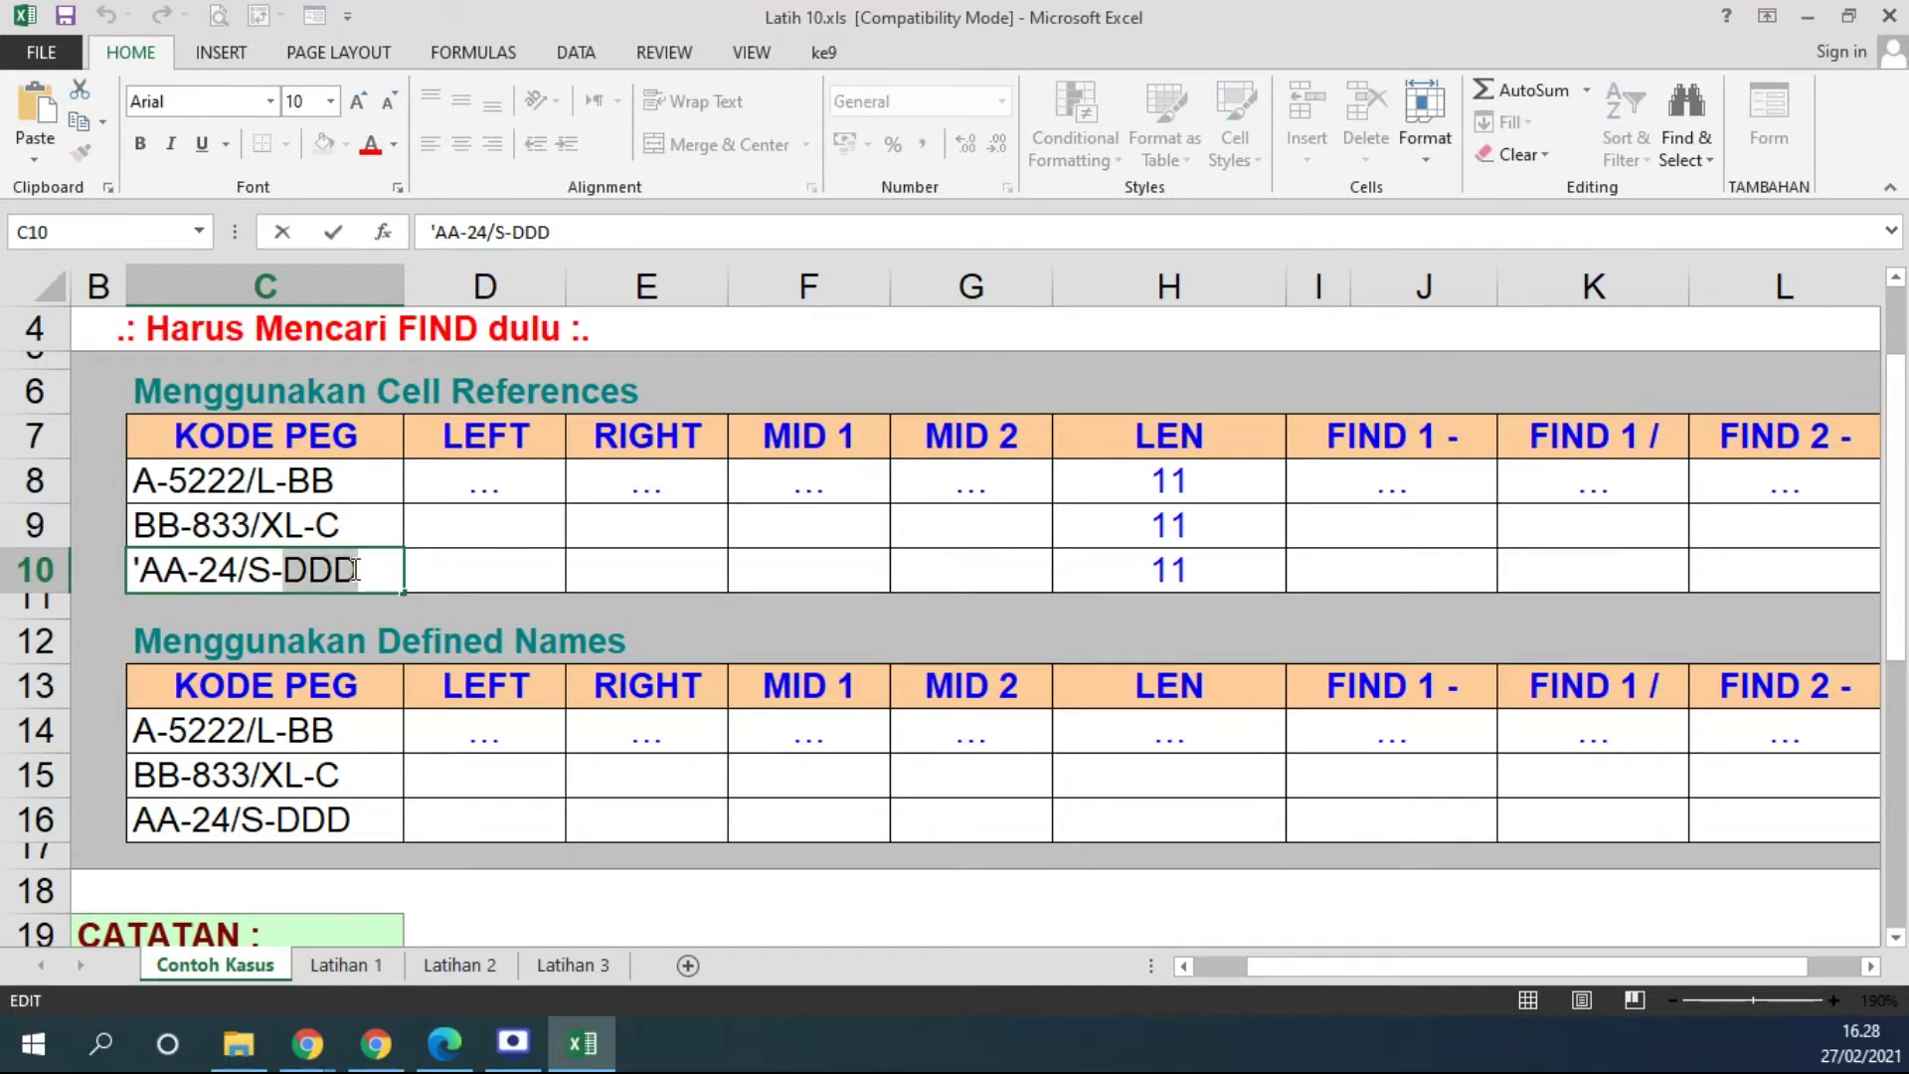
pyautogui.click(373, 146)
pyautogui.click(328, 528)
pyautogui.doubleClick(336, 527)
pyautogui.moveTo(316, 528); pyautogui.dragTo(346, 528)
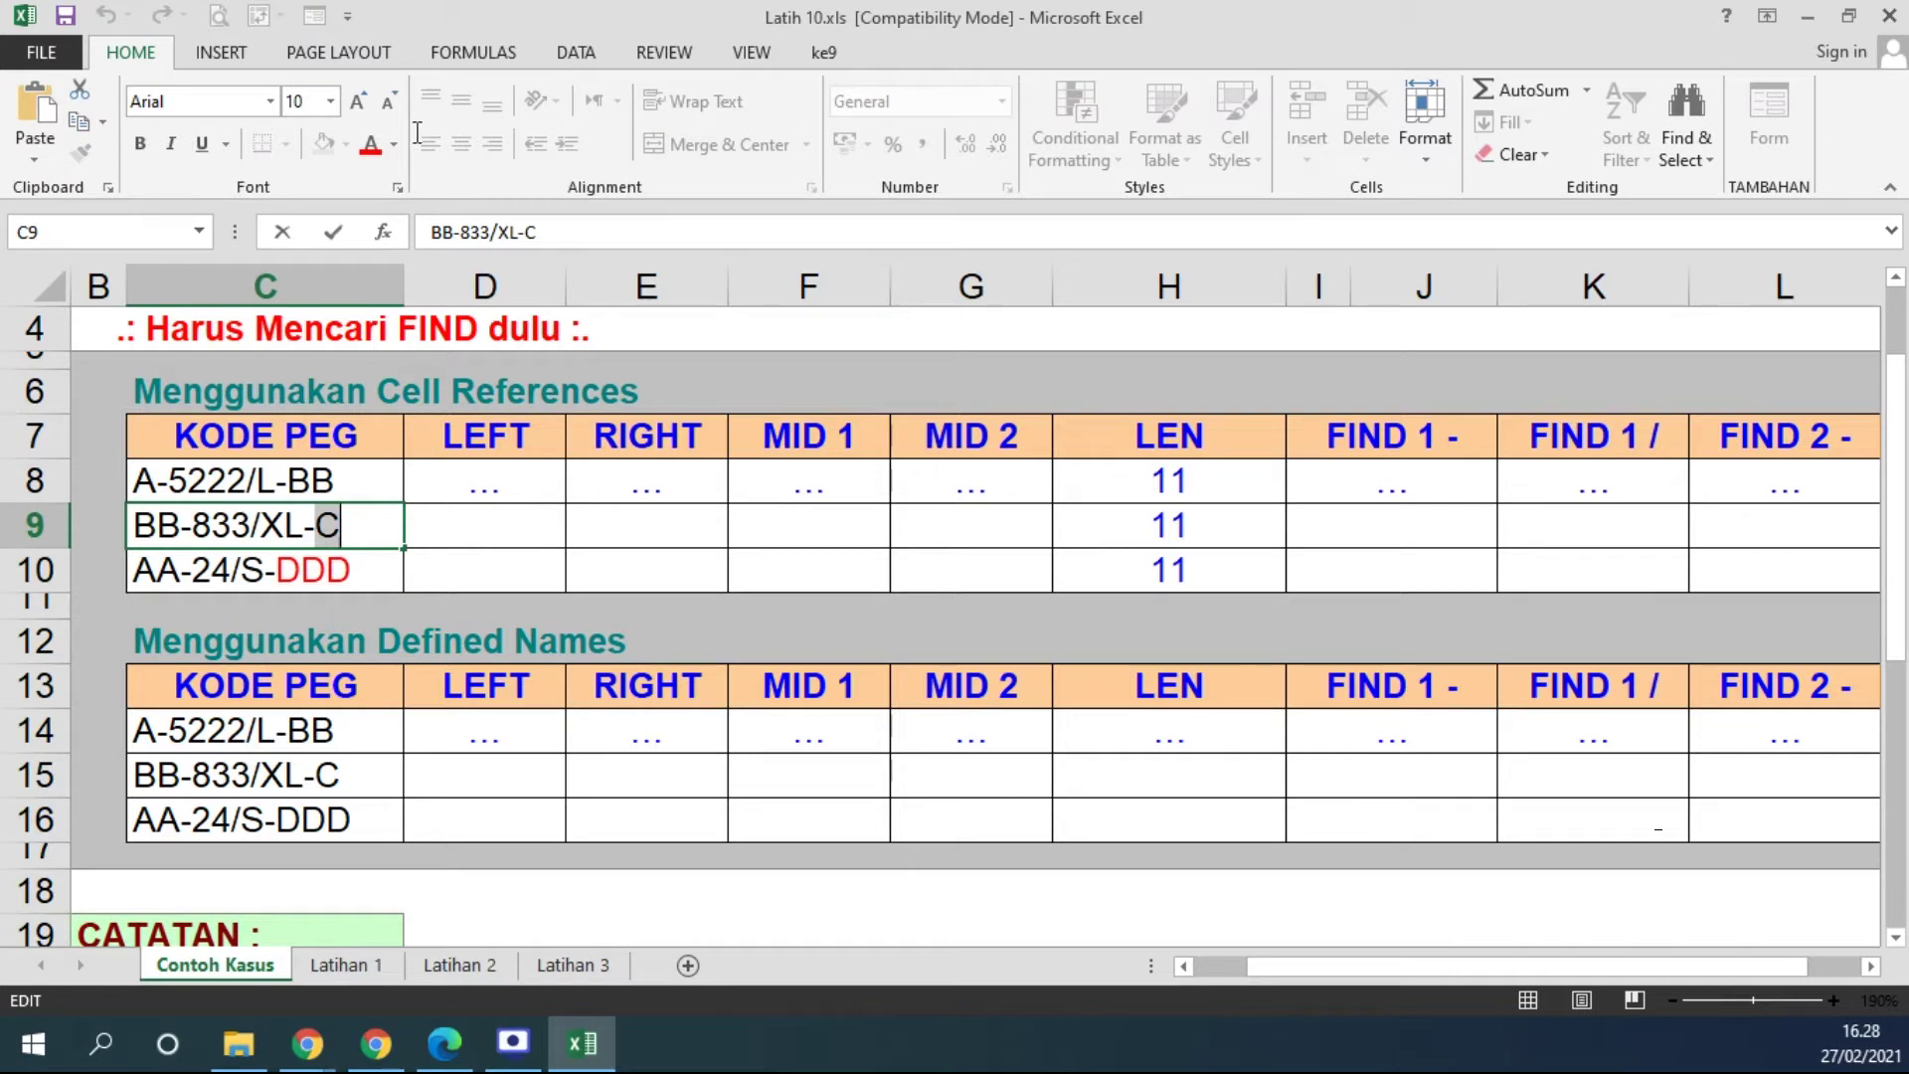
pyautogui.click(371, 145)
pyautogui.doubleClick(310, 480)
pyautogui.moveTo(295, 480); pyautogui.dragTo(342, 480)
pyautogui.click(371, 145)
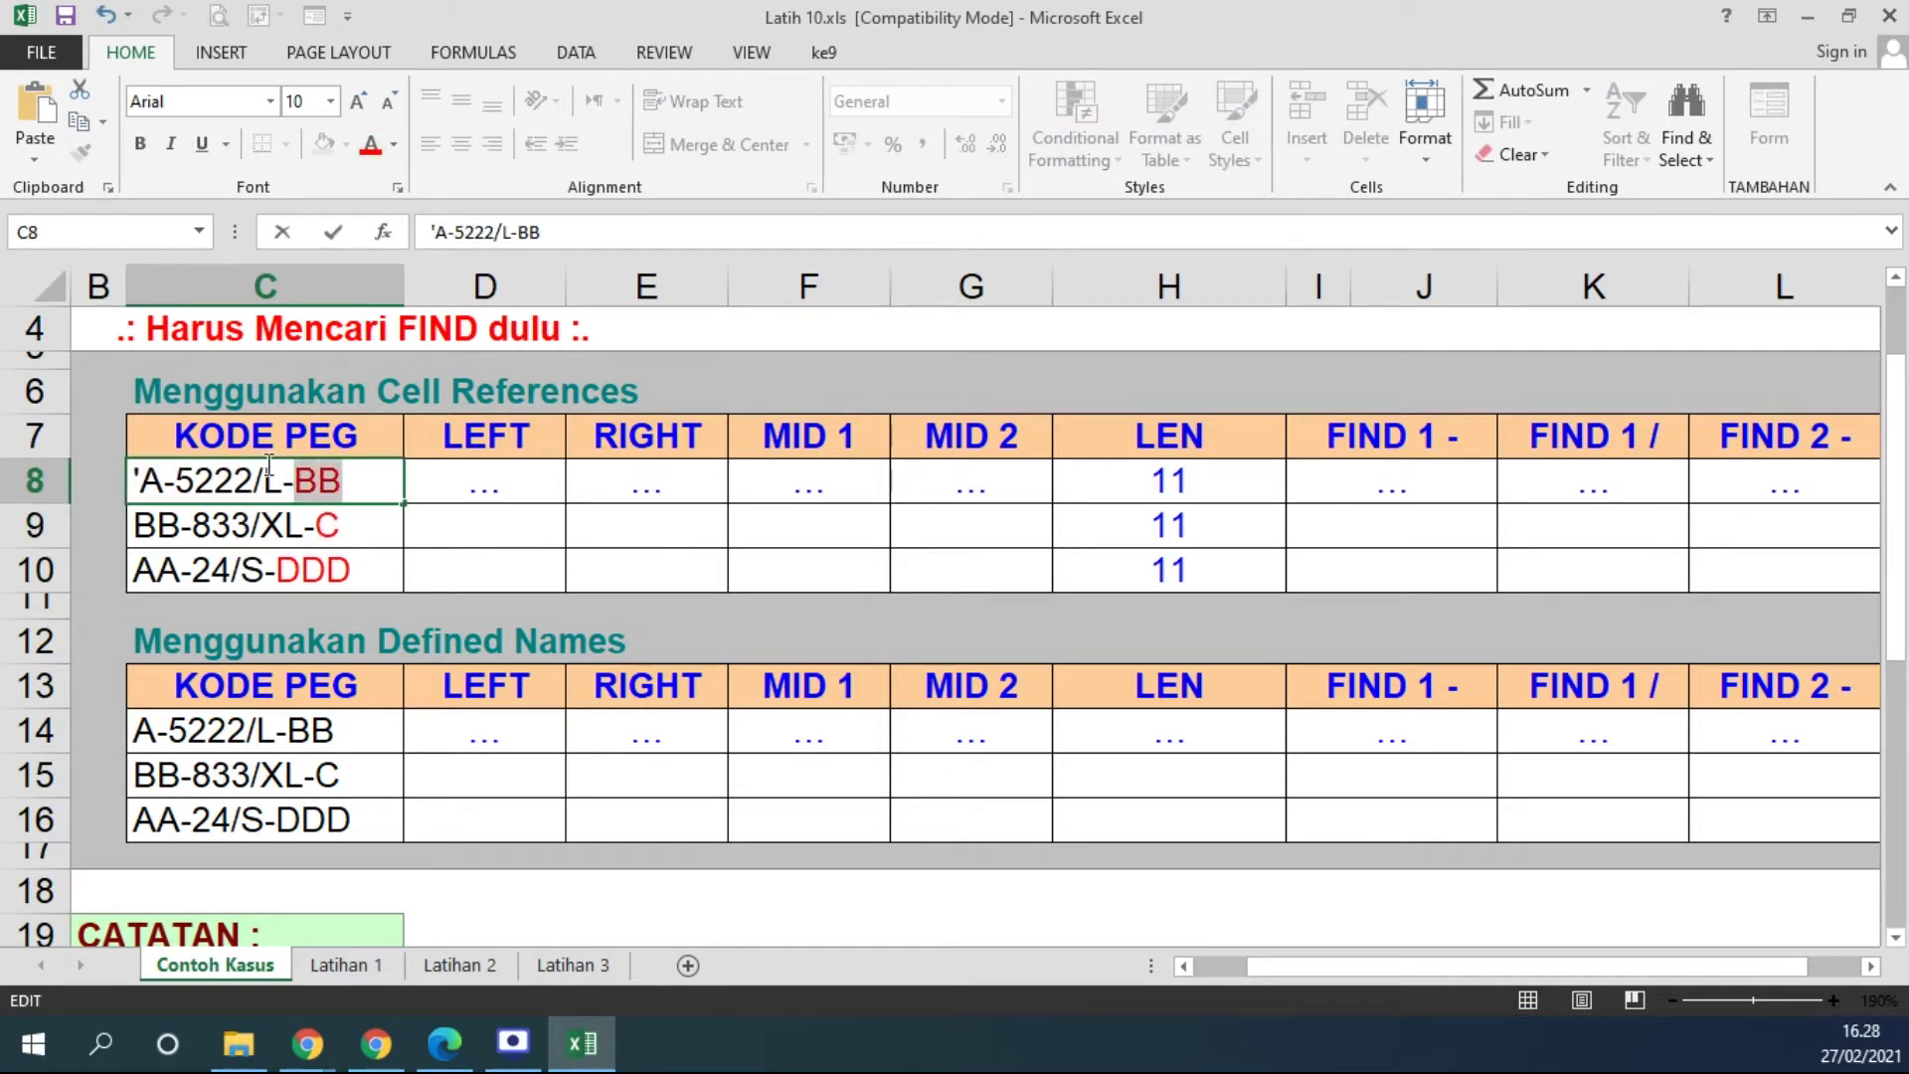
# Colour the leading letters red: A in C8, BB in C9, AA in C10
pyautogui.moveTo(139, 481); pyautogui.dragTo(170, 481)
pyautogui.click(371, 146)
pyautogui.click(146, 524)
pyautogui.doubleClick(146, 524)
pyautogui.moveTo(136, 524); pyautogui.dragTo(180, 524)
pyautogui.click(371, 145)
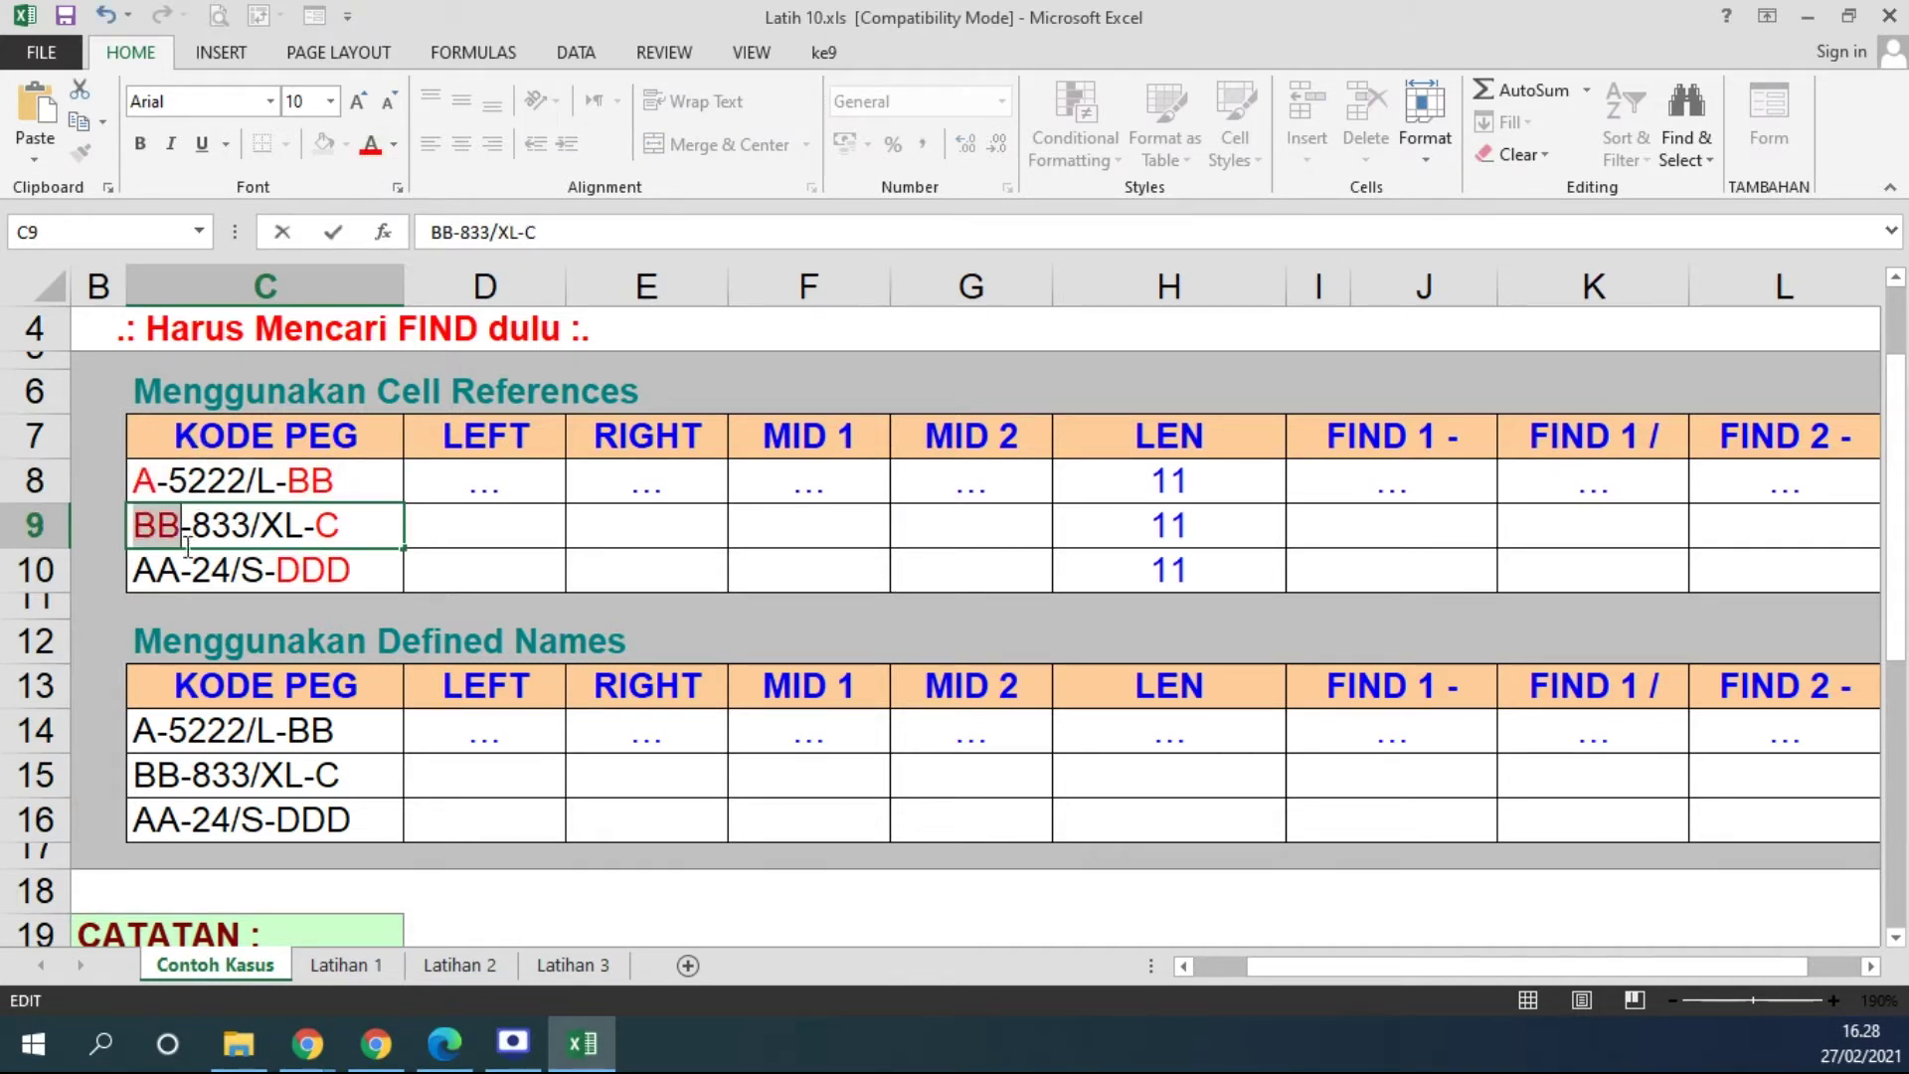
pyautogui.click(149, 572)
pyautogui.doubleClick(149, 571)
pyautogui.moveTo(138, 571); pyautogui.dragTo(189, 575)
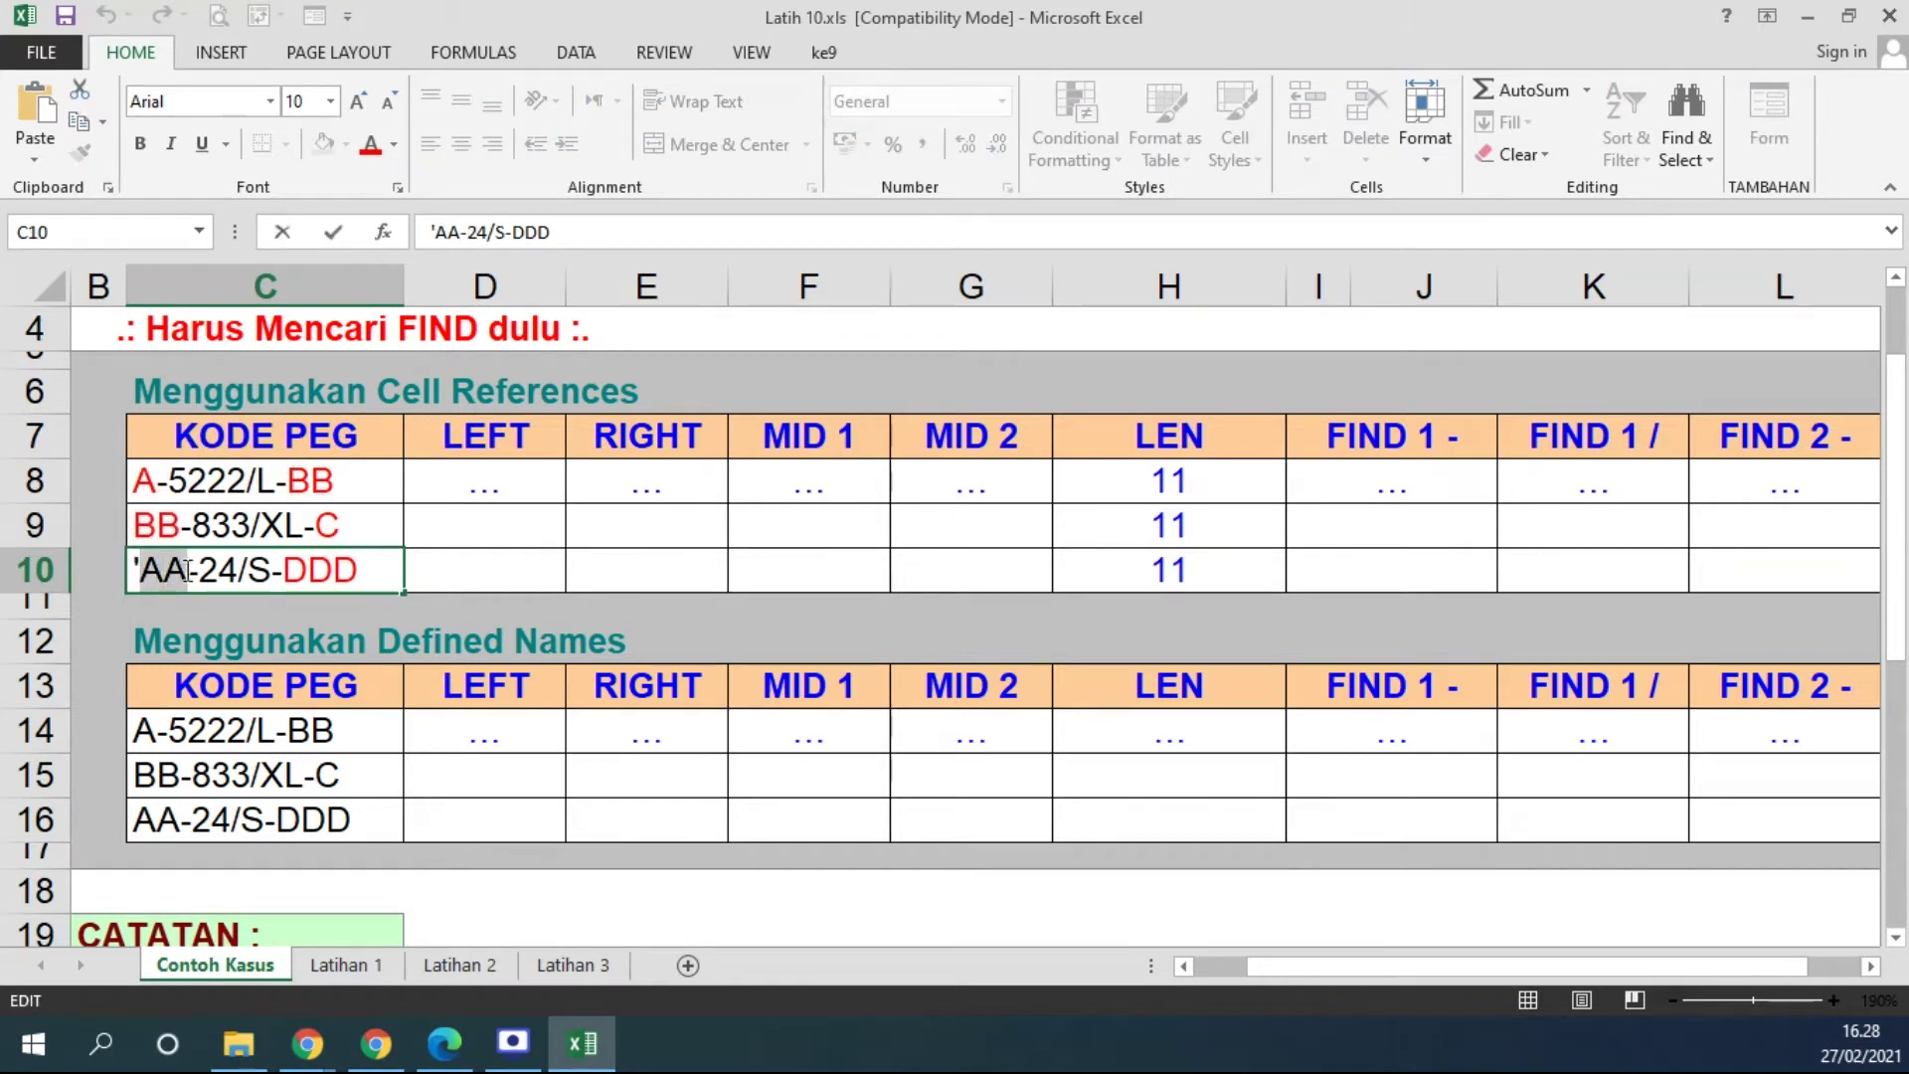
pyautogui.click(368, 146)
pyautogui.hotkey('ctrl', 'Return')
pyautogui.press('Down')
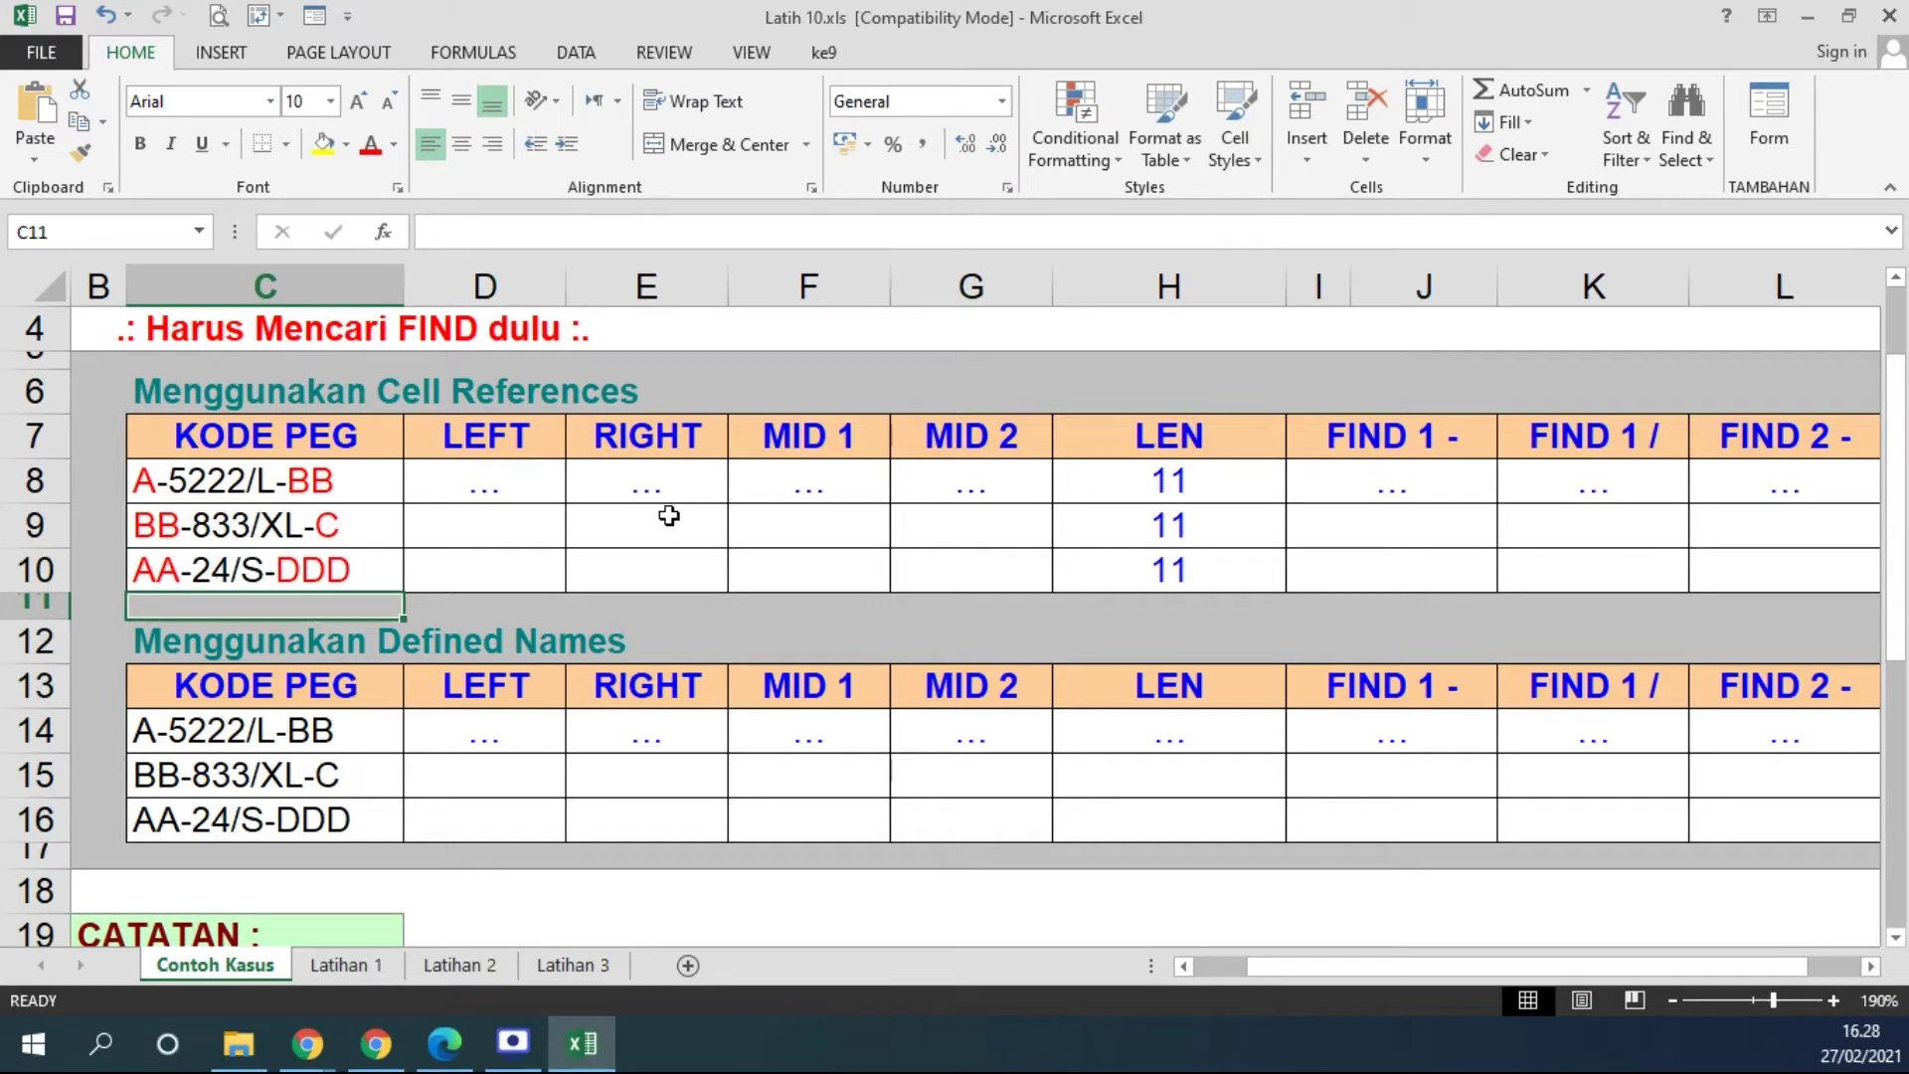
# Colour the numbers 5222, 833 and 24 in C8:C10 red
pyautogui.doubleClick(215, 487)
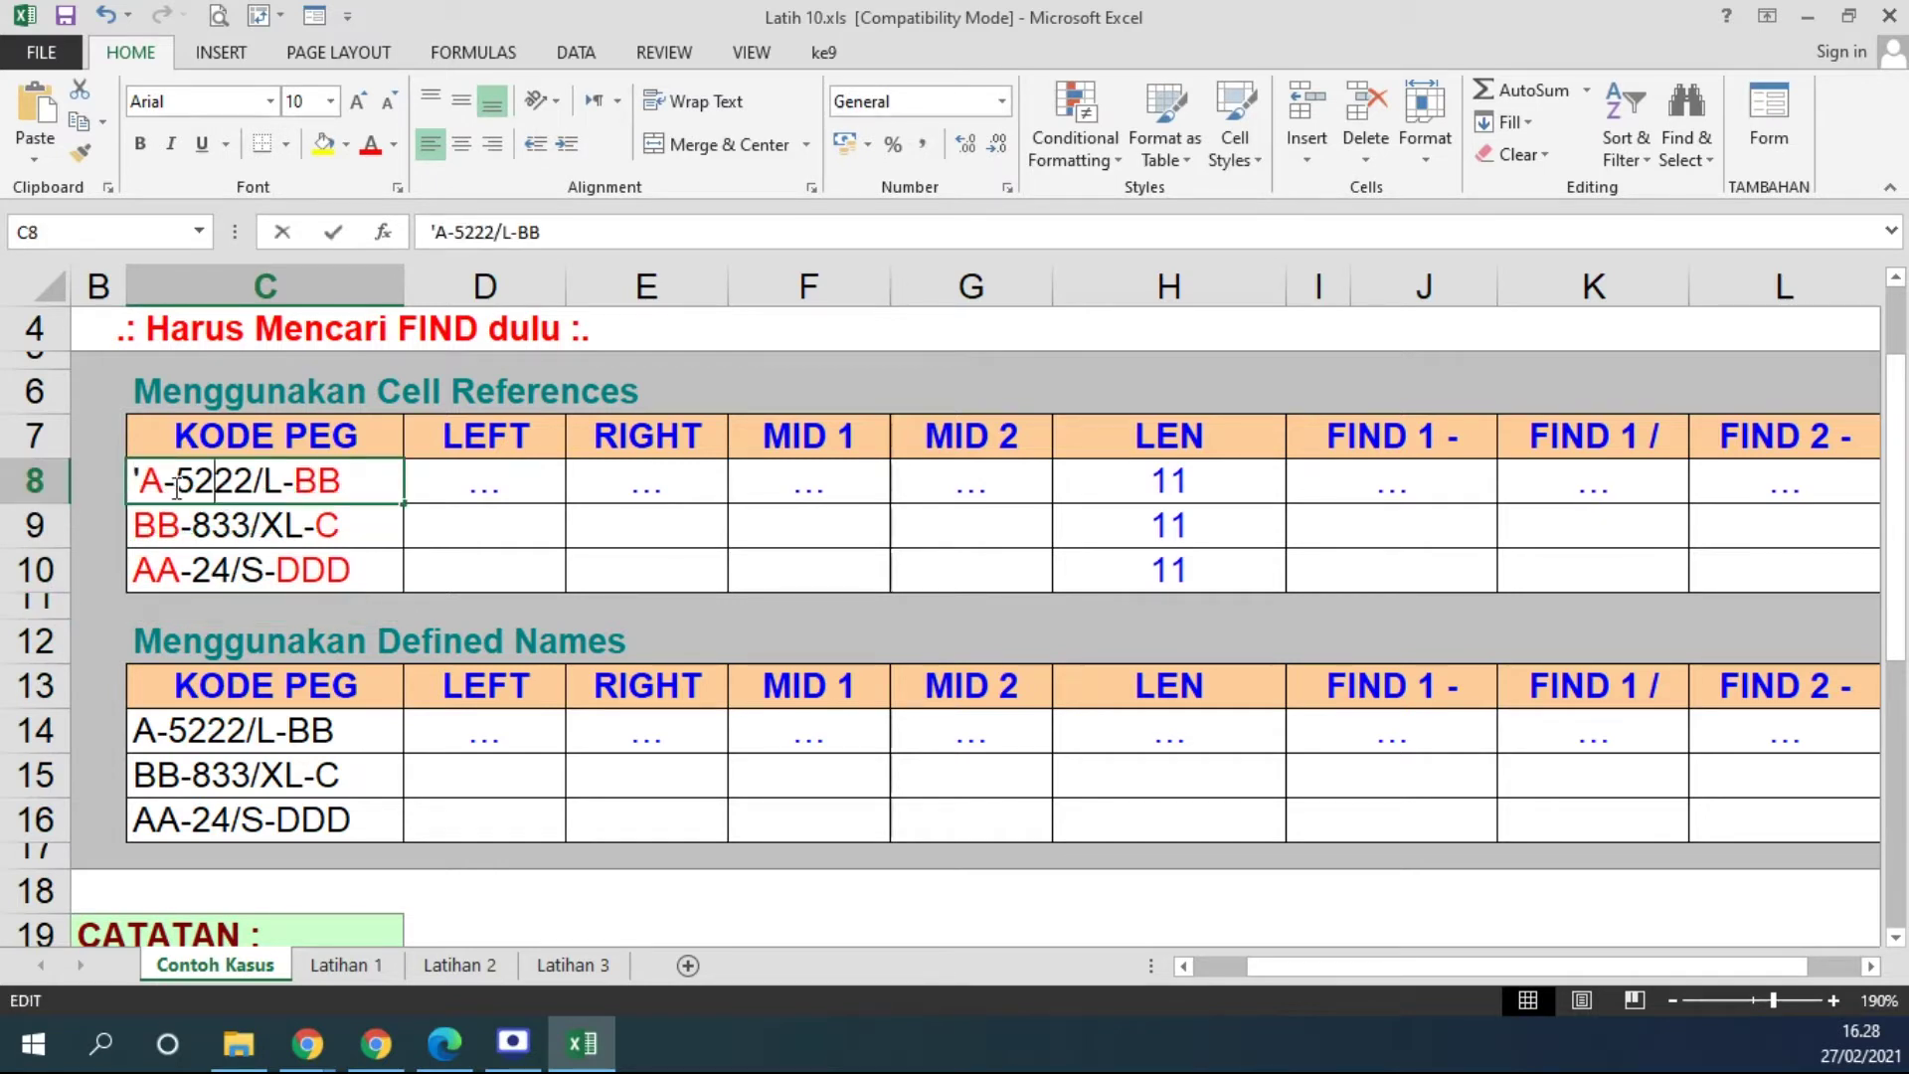
pyautogui.moveTo(176, 481); pyautogui.dragTo(249, 481)
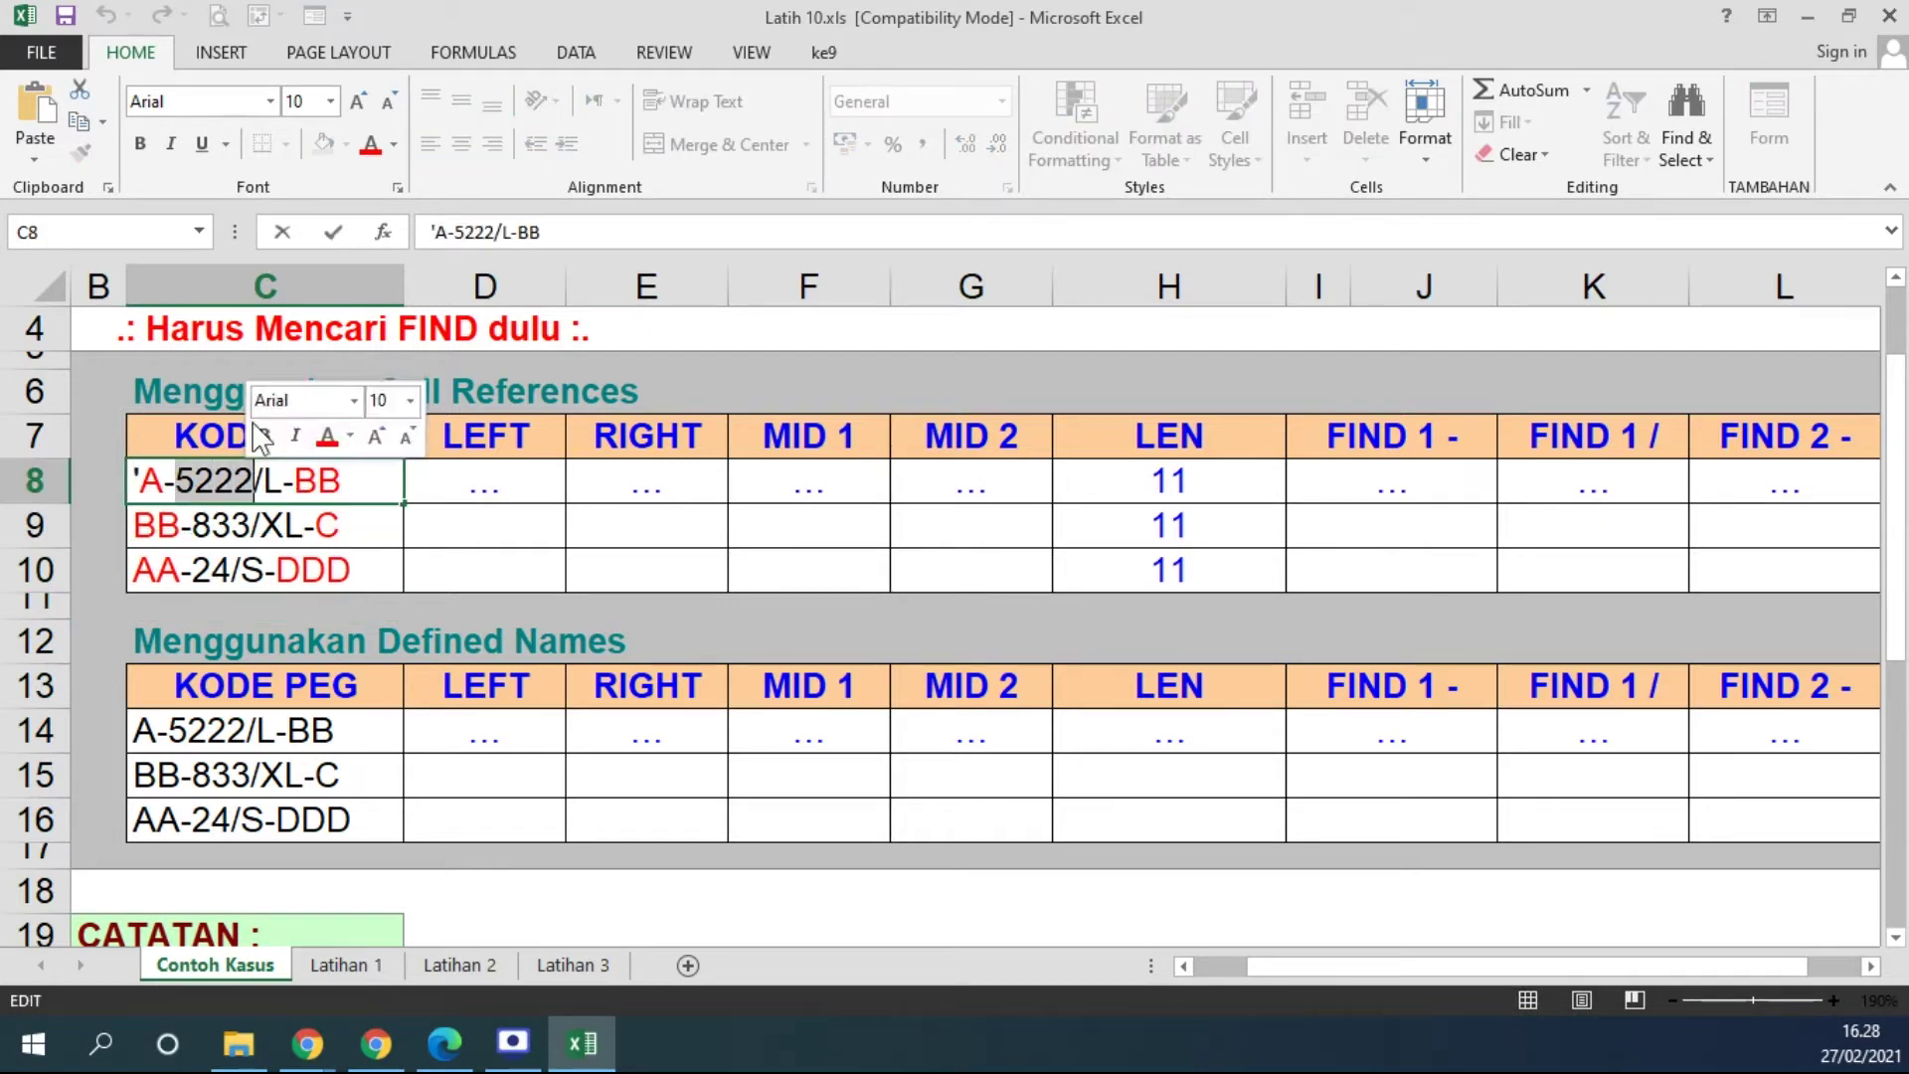
pyautogui.click(369, 145)
pyautogui.doubleClick(209, 532)
pyautogui.moveTo(191, 525); pyautogui.dragTo(256, 524)
pyautogui.click(369, 146)
pyautogui.click(209, 575)
pyautogui.doubleClick(209, 574)
pyautogui.moveTo(198, 570); pyautogui.dragTo(238, 570)
pyautogui.click(369, 145)
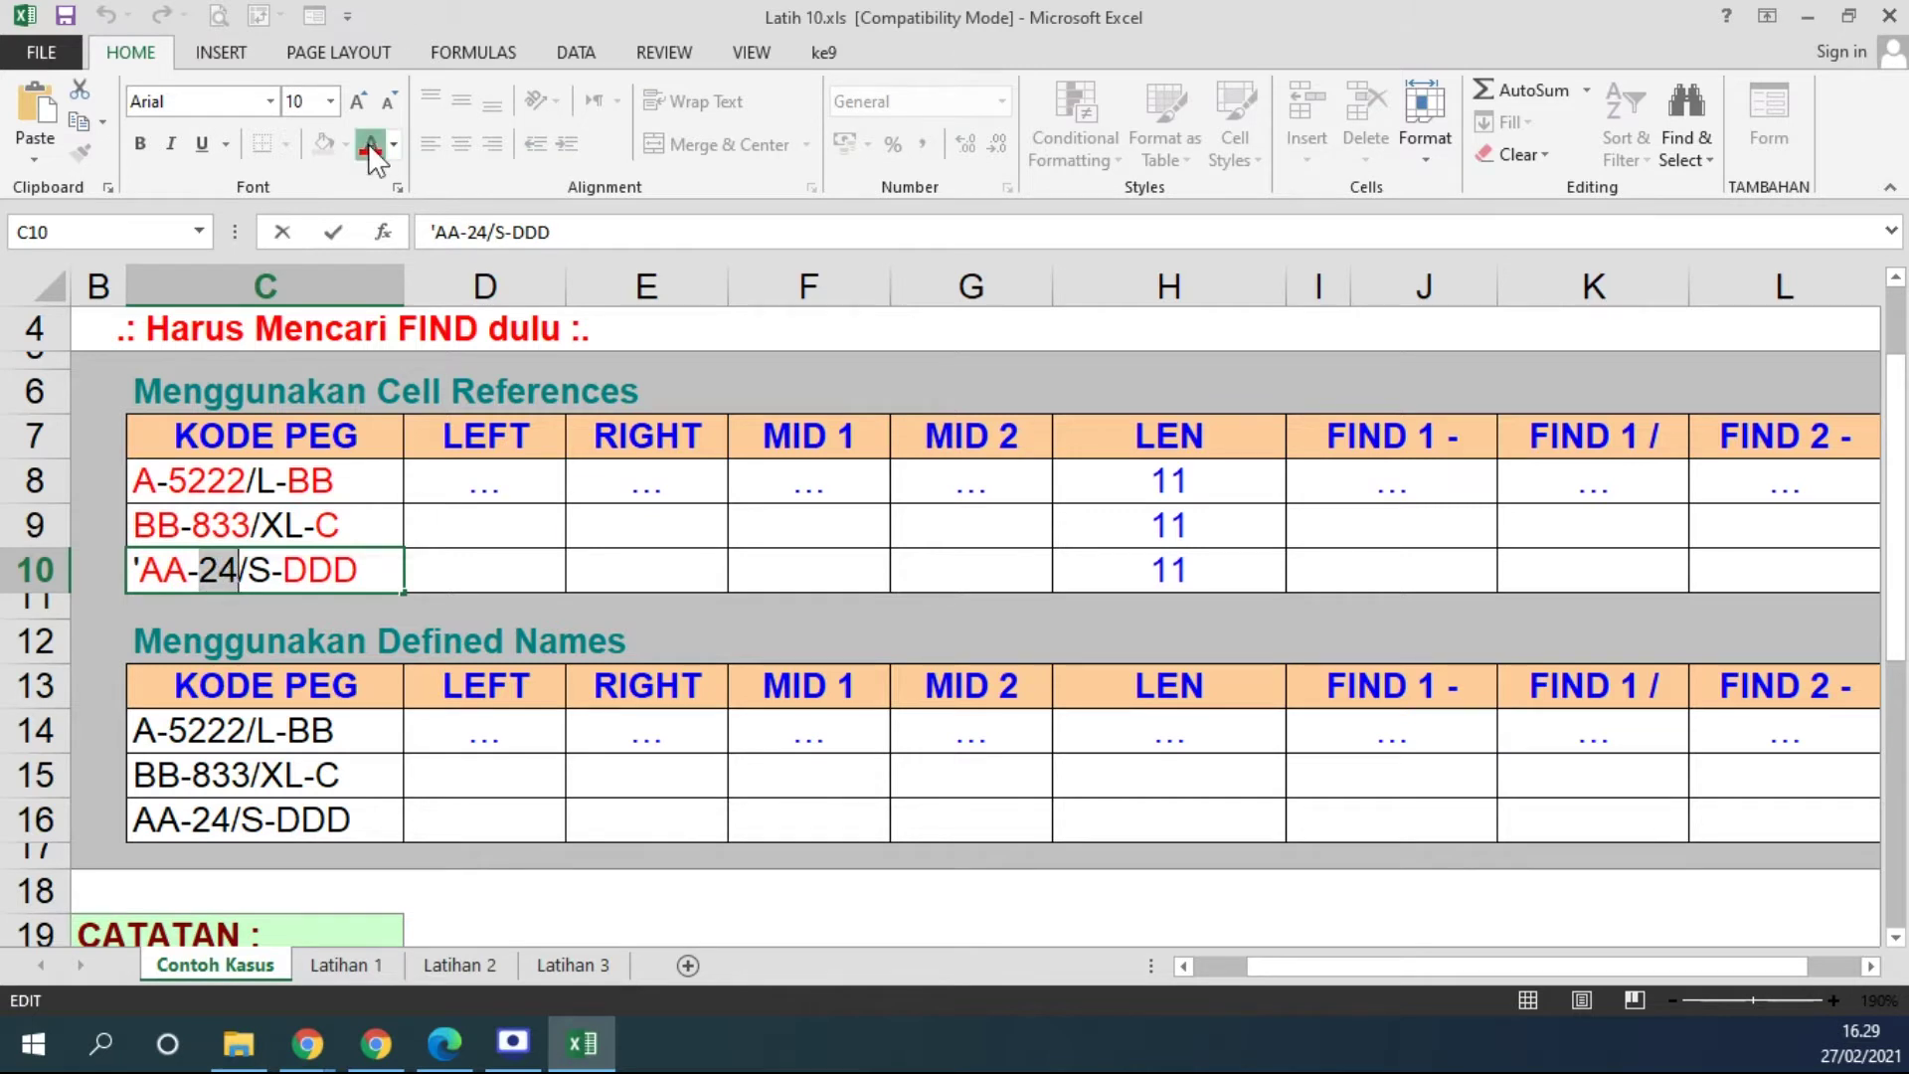
pyautogui.click(338, 467)
pyautogui.click(415, 478)
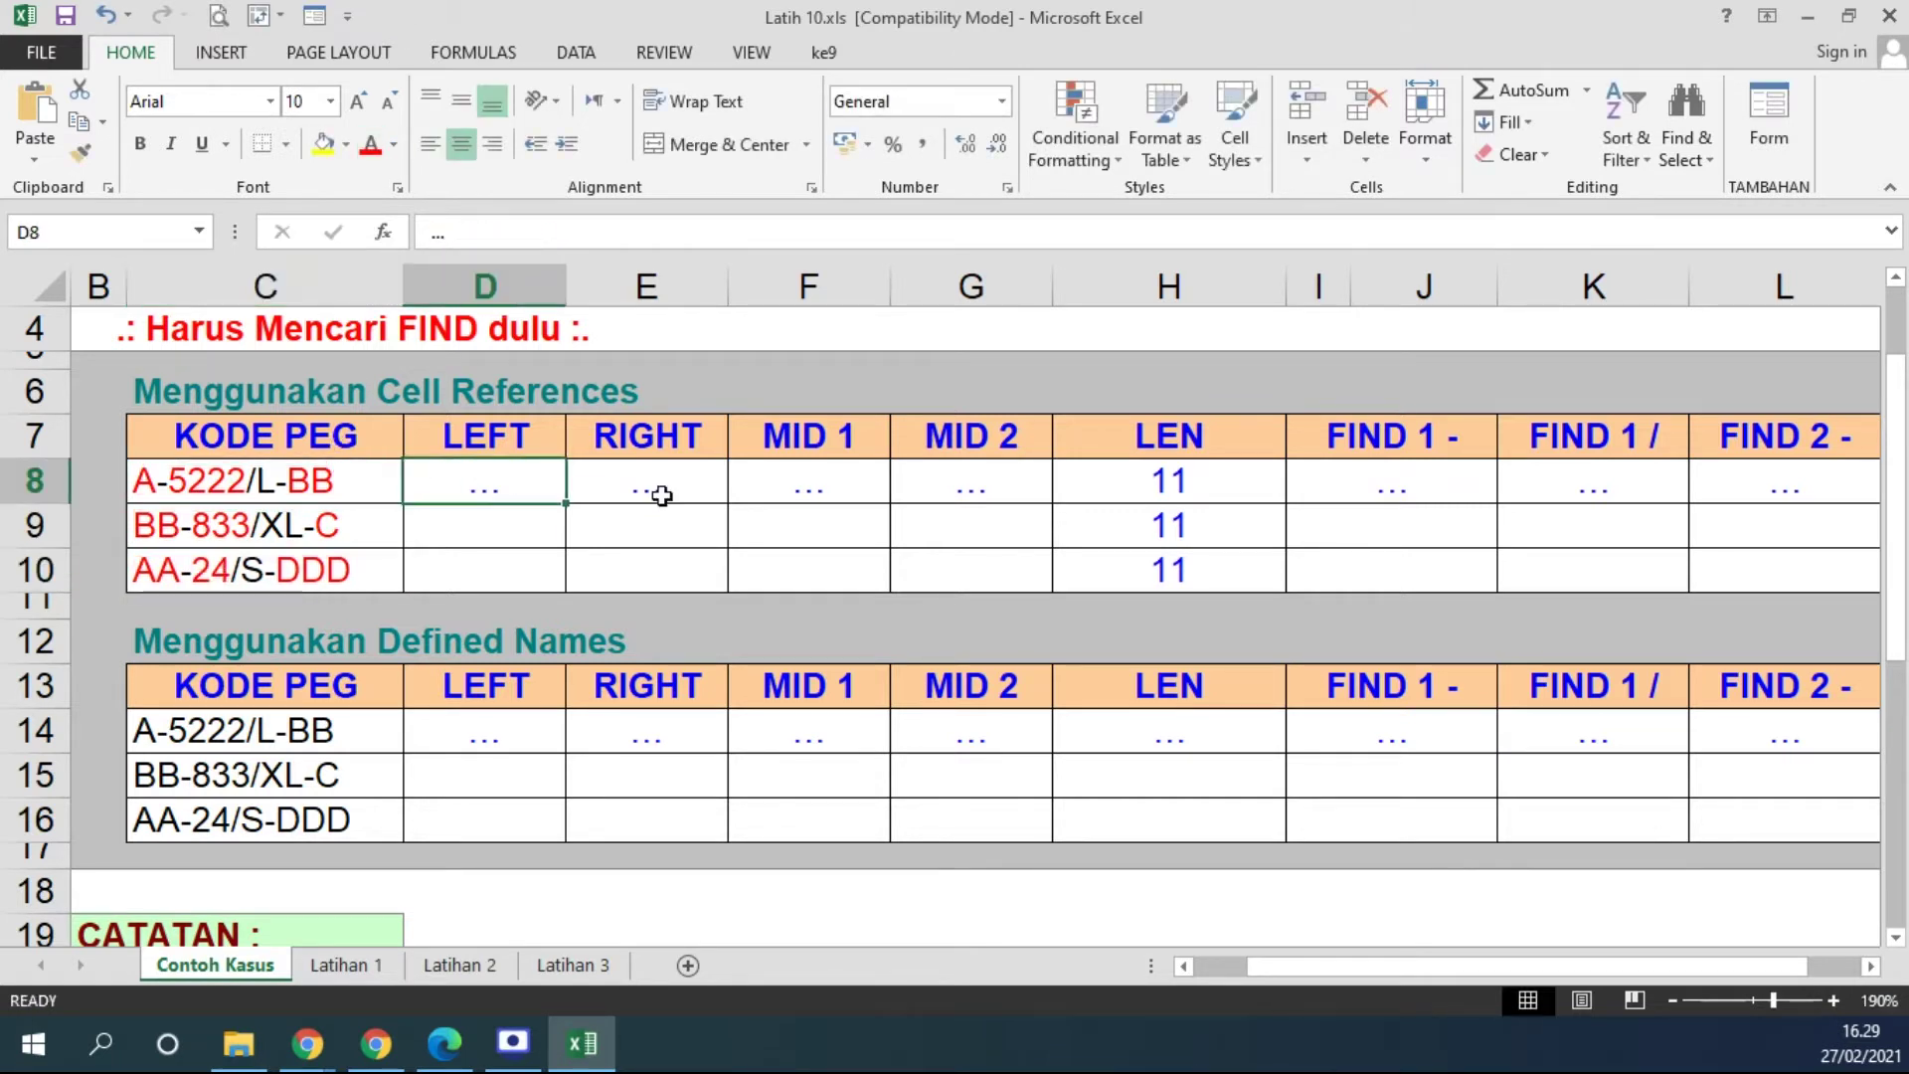
# Enter =LEFT(C8;1) in D8 and fill it down to D10
pyautogui.write('=')
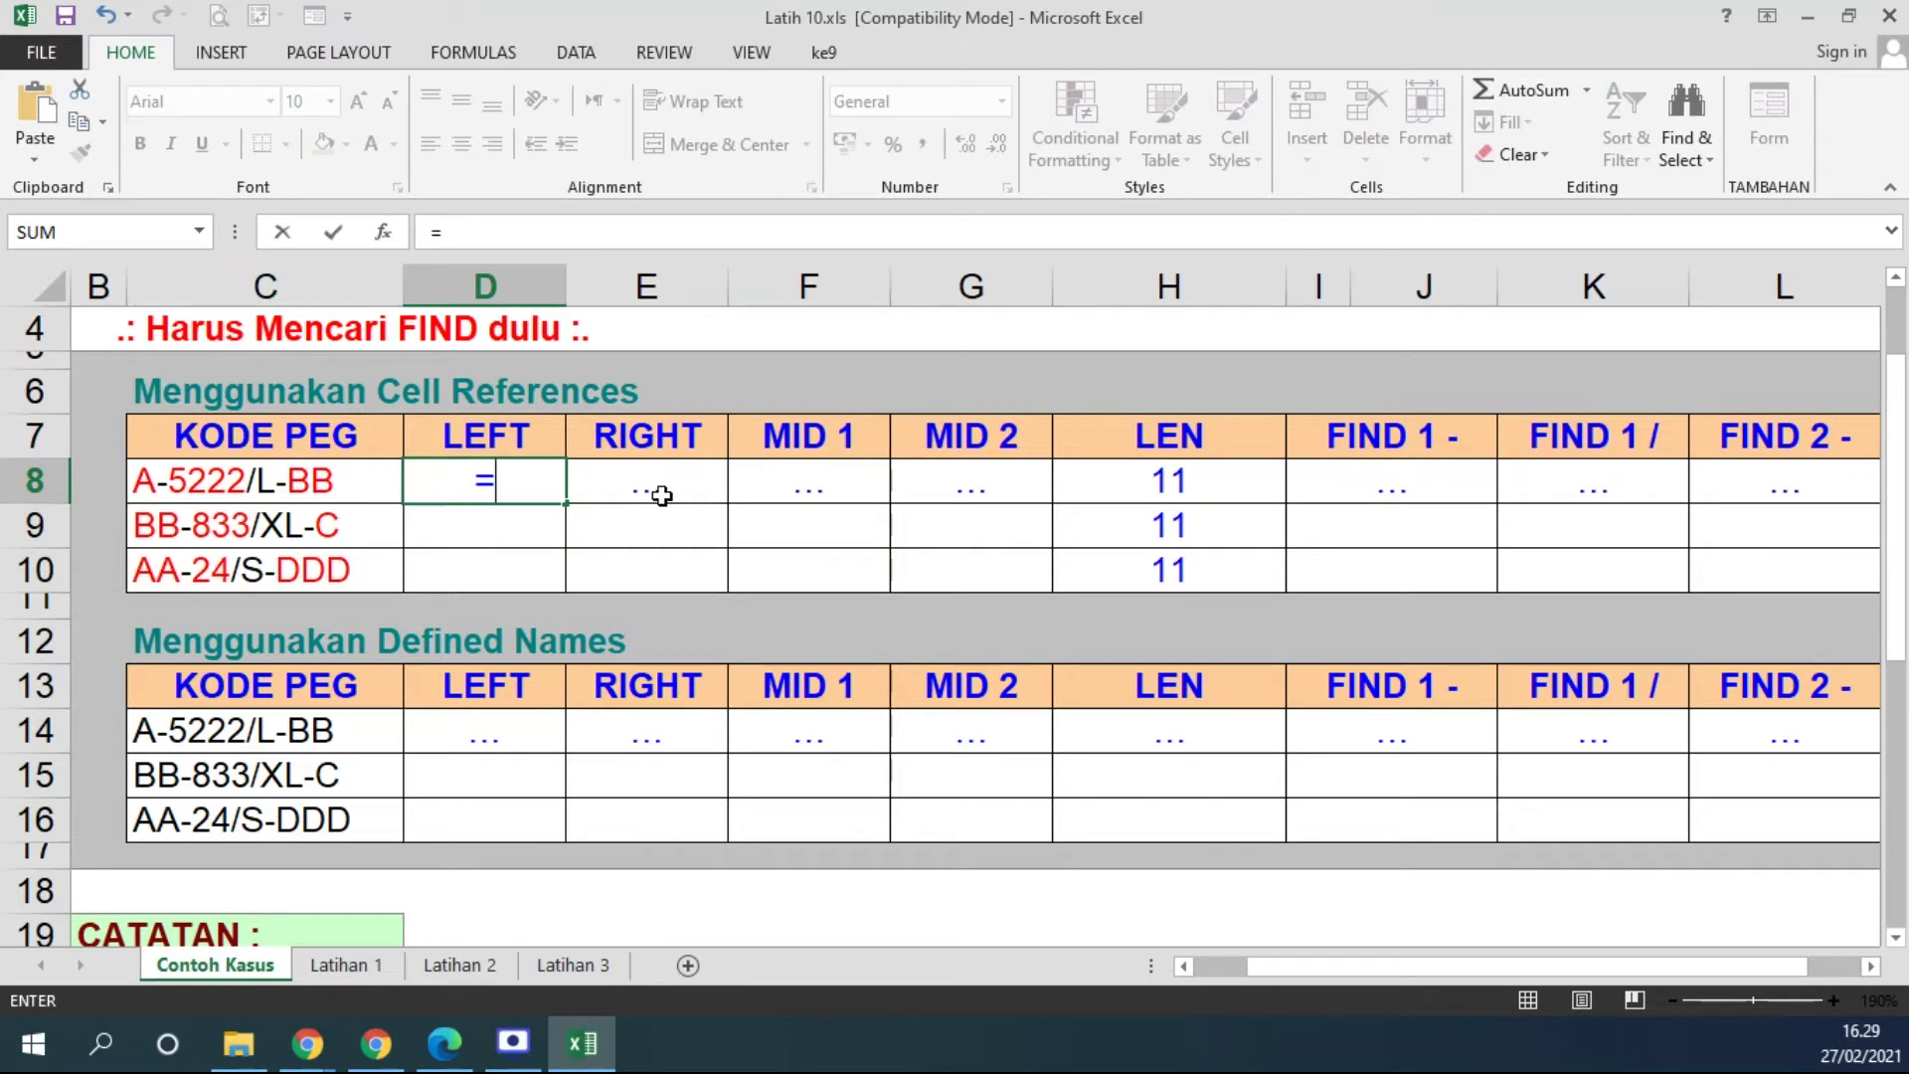
pyautogui.write('LEFT(')
pyautogui.click(343, 479)
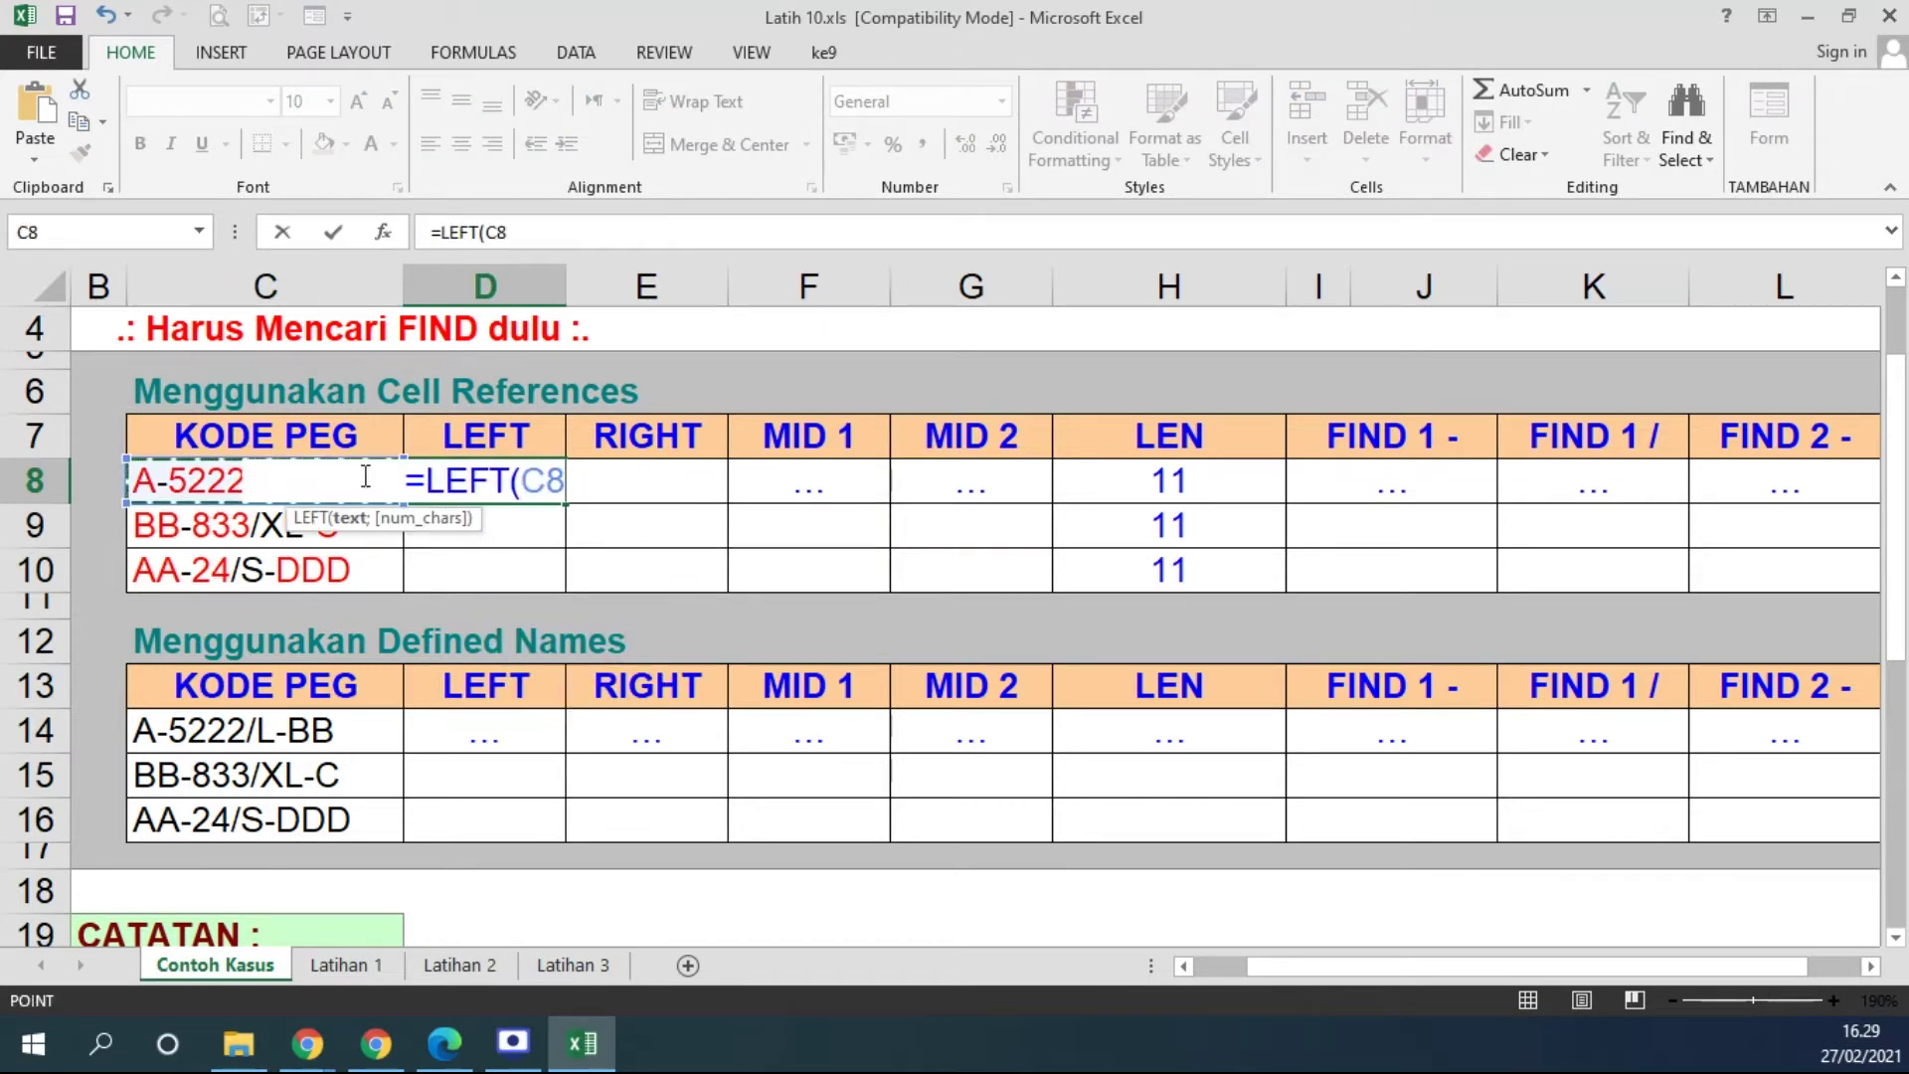
pyautogui.write(';1)')
pyautogui.press('Return')
pyautogui.click(453, 477)
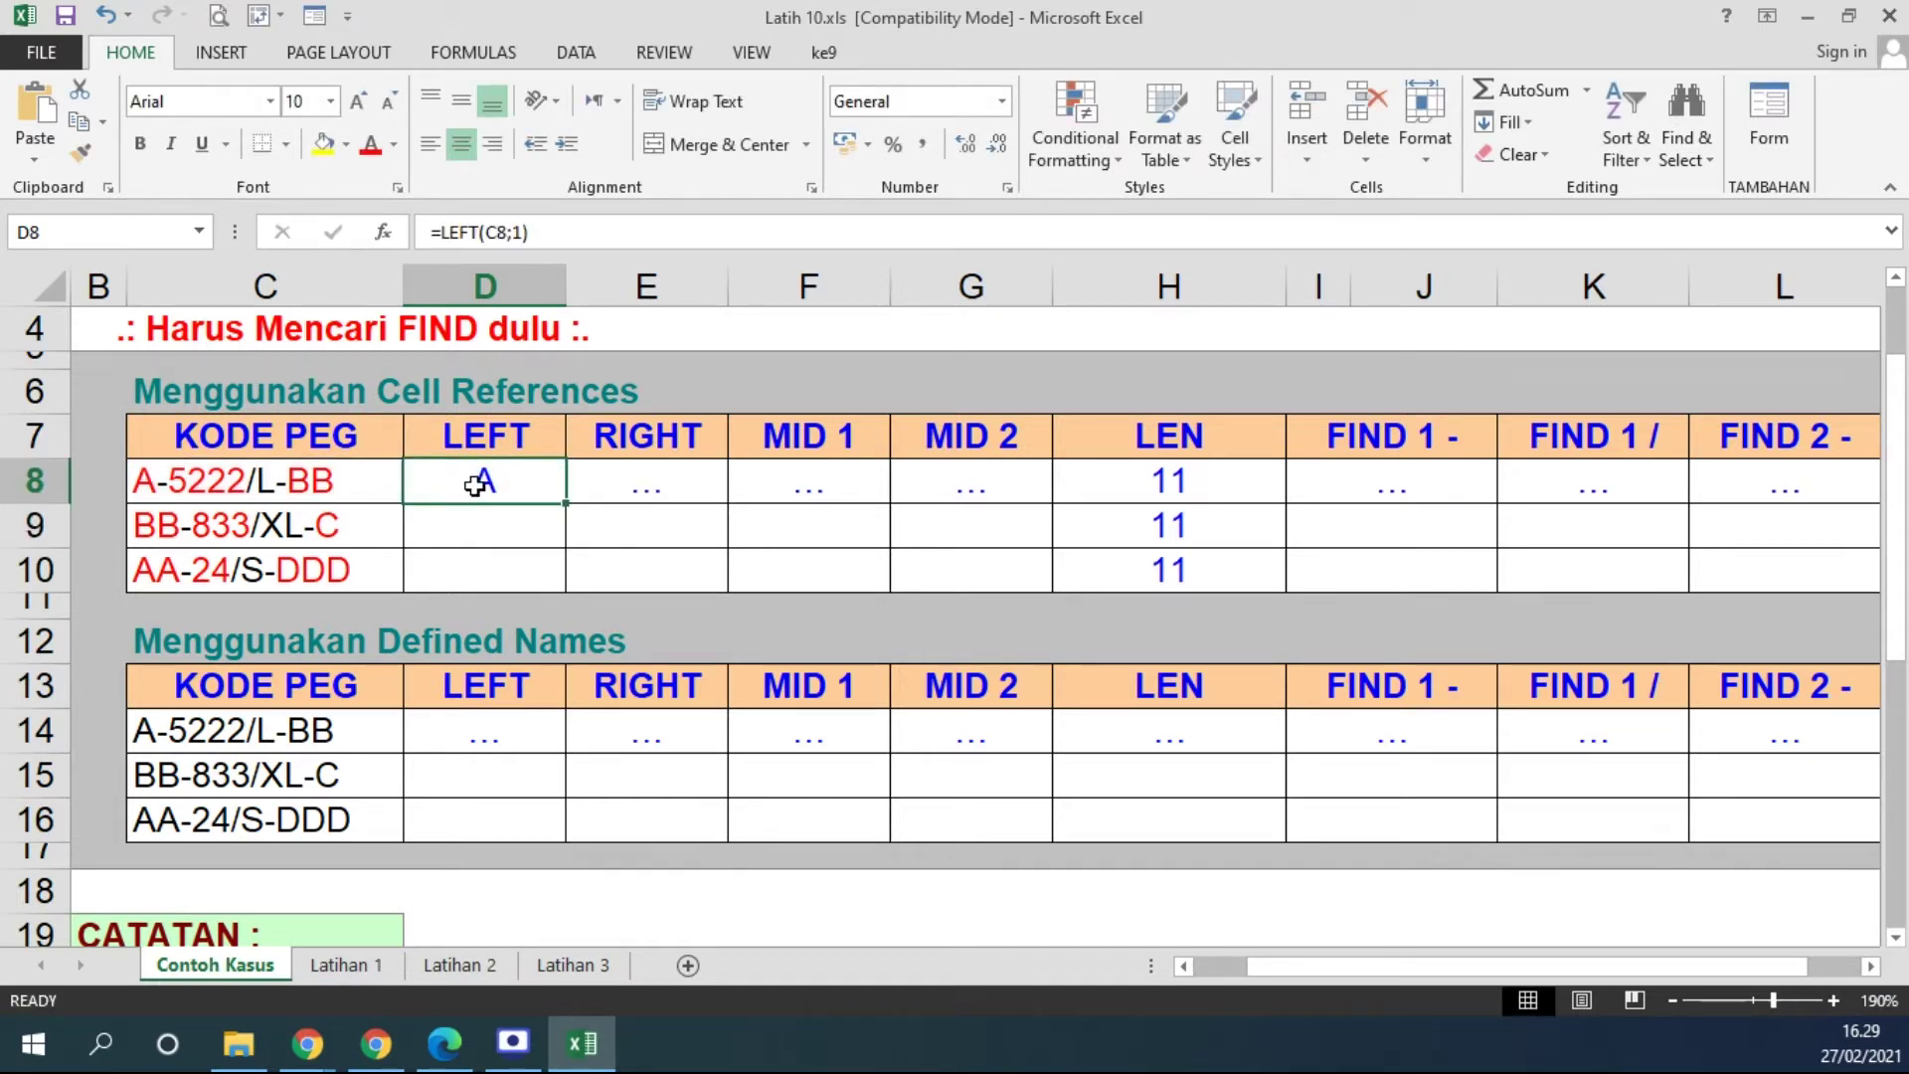
pyautogui.moveTo(565, 503); pyautogui.dragTo(549, 588)
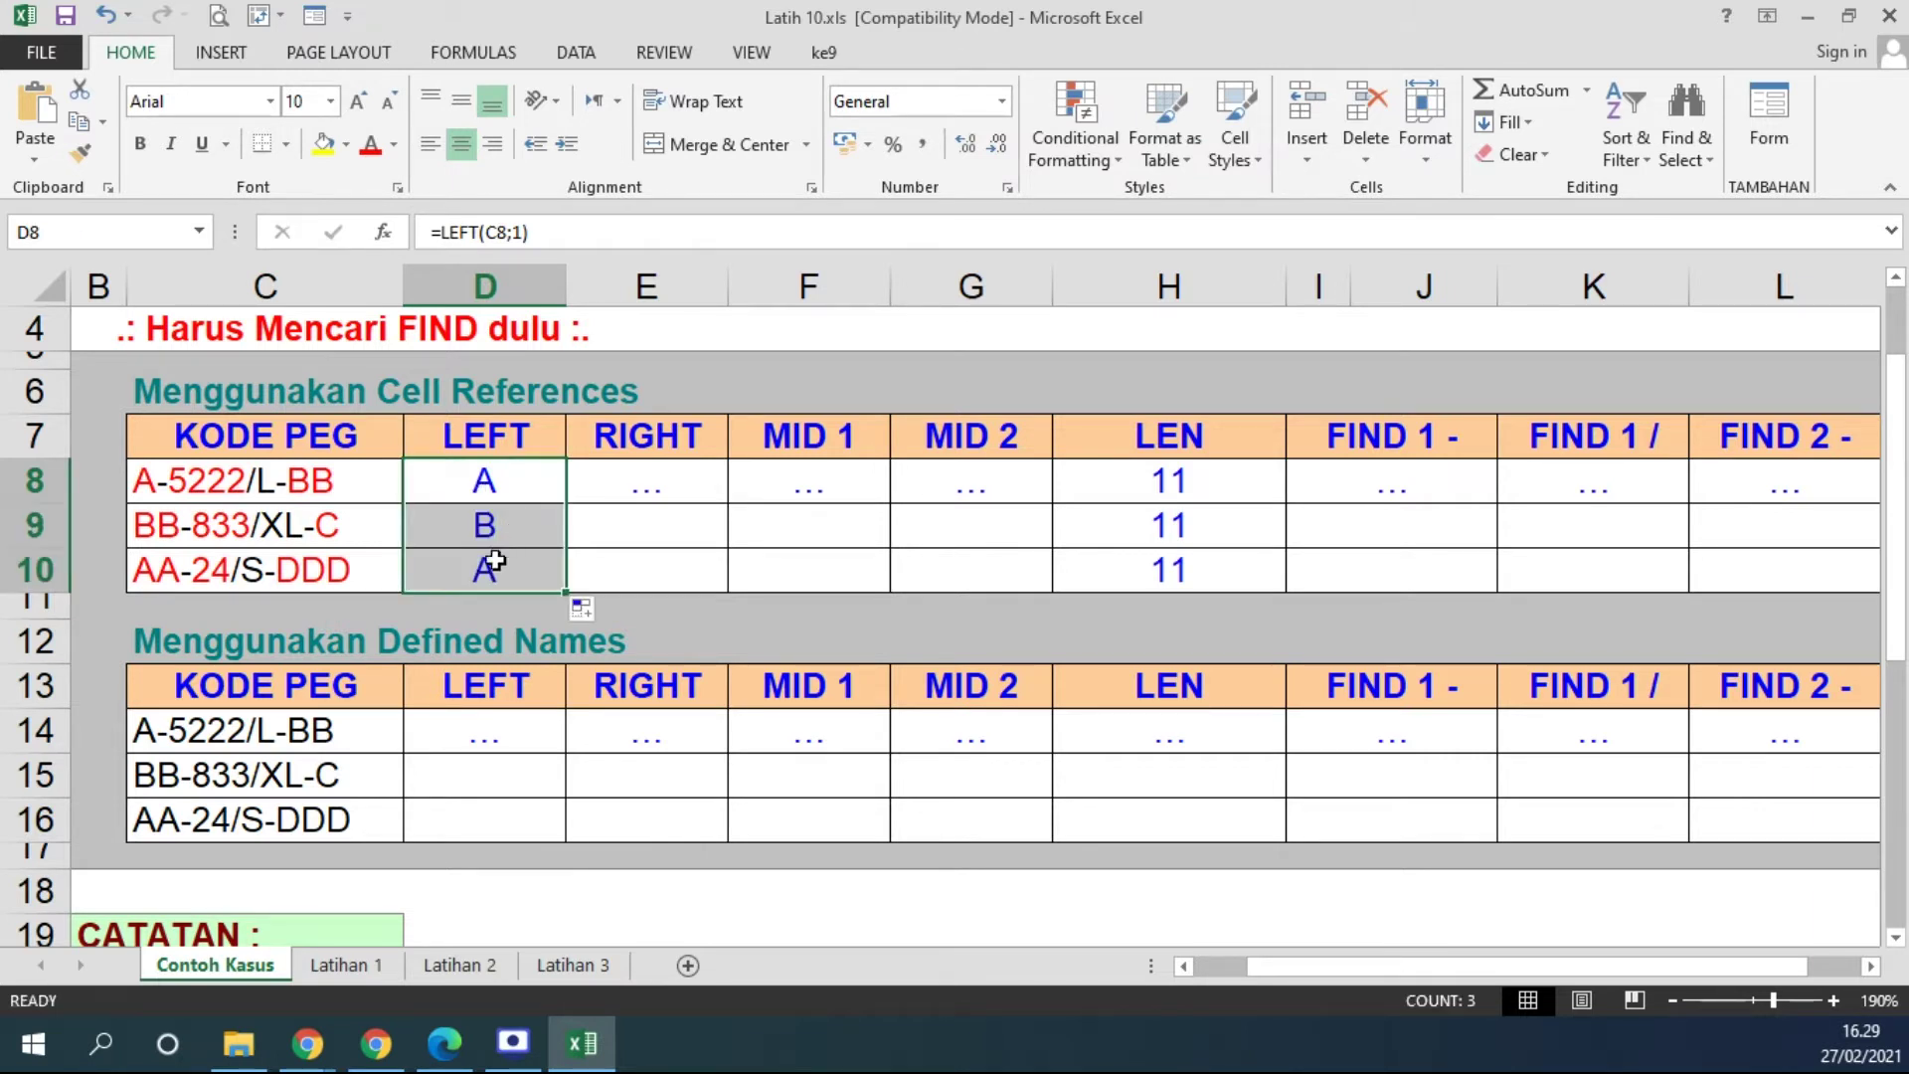
# Change the LEFT formulas in D9 and D10 to take the first 2 characters
pyautogui.click(184, 533)
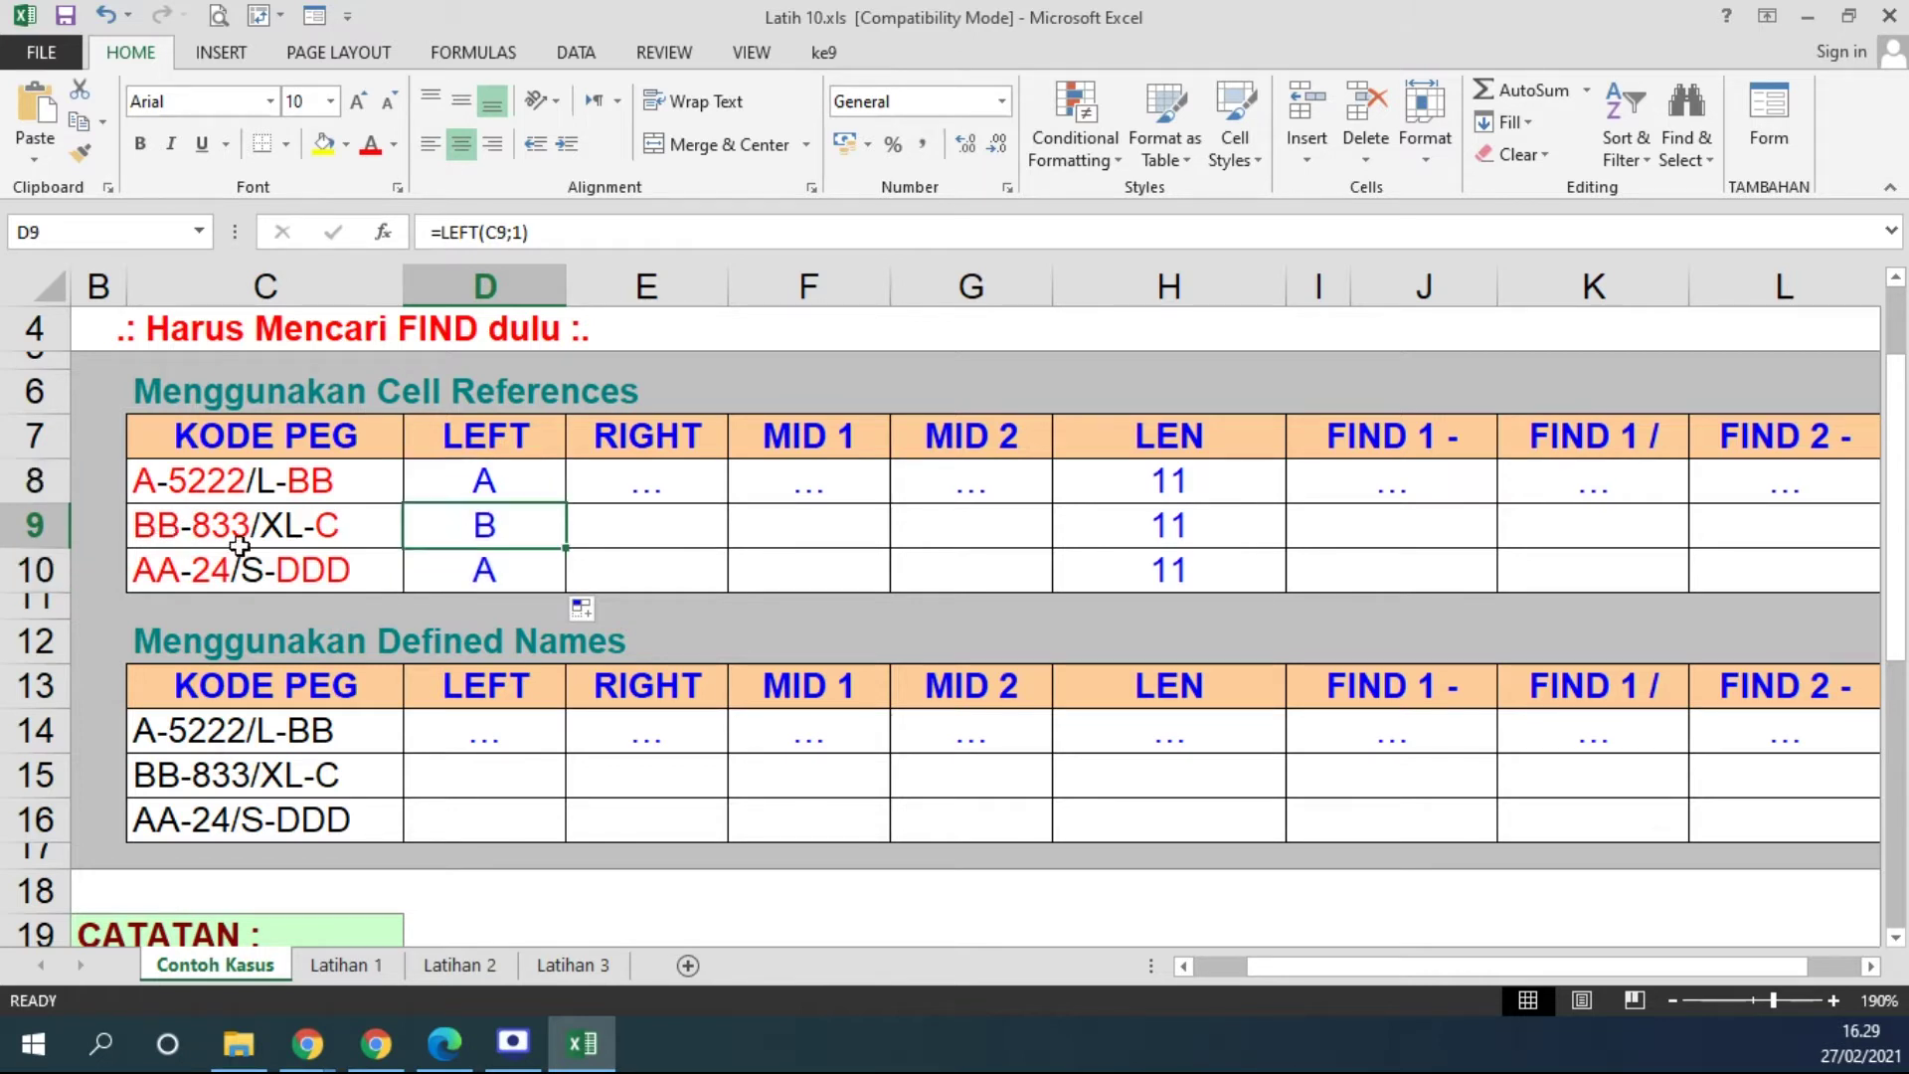
pyautogui.click(483, 570)
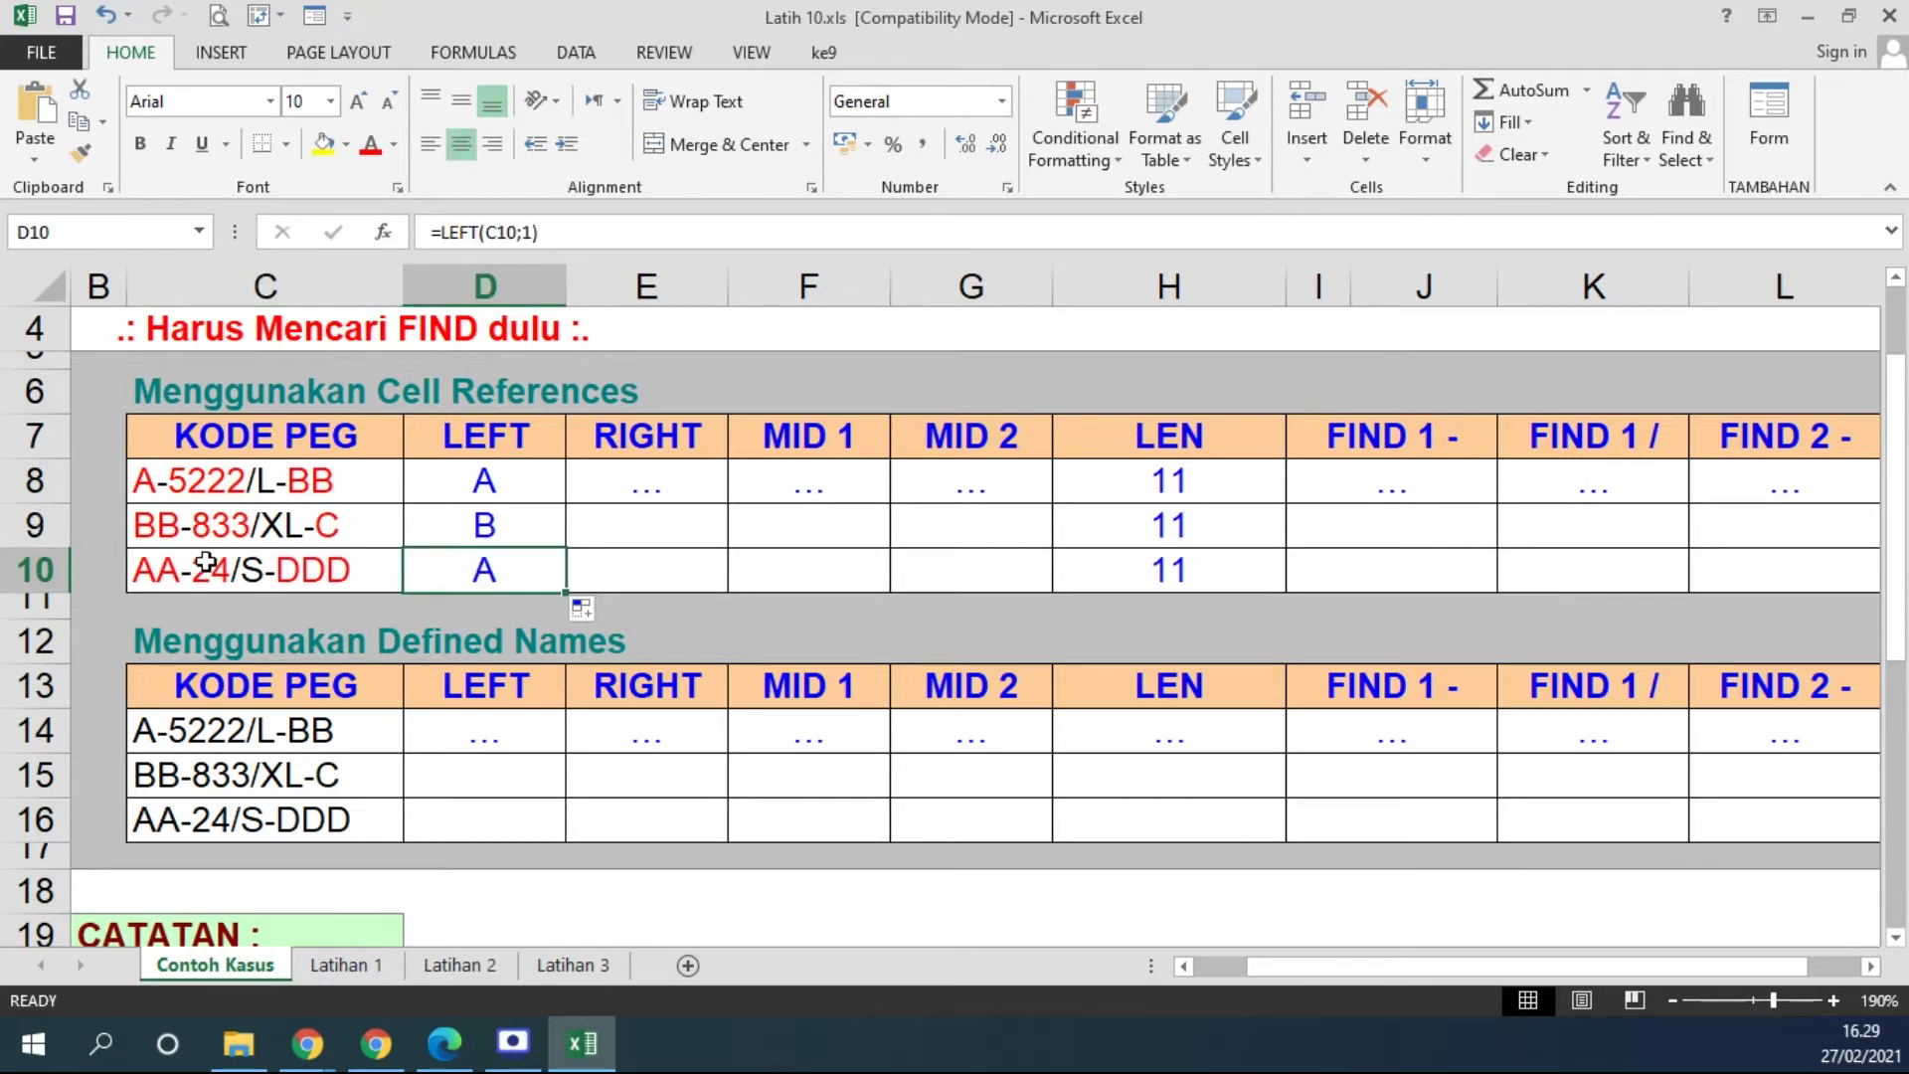
pyautogui.doubleClick(495, 524)
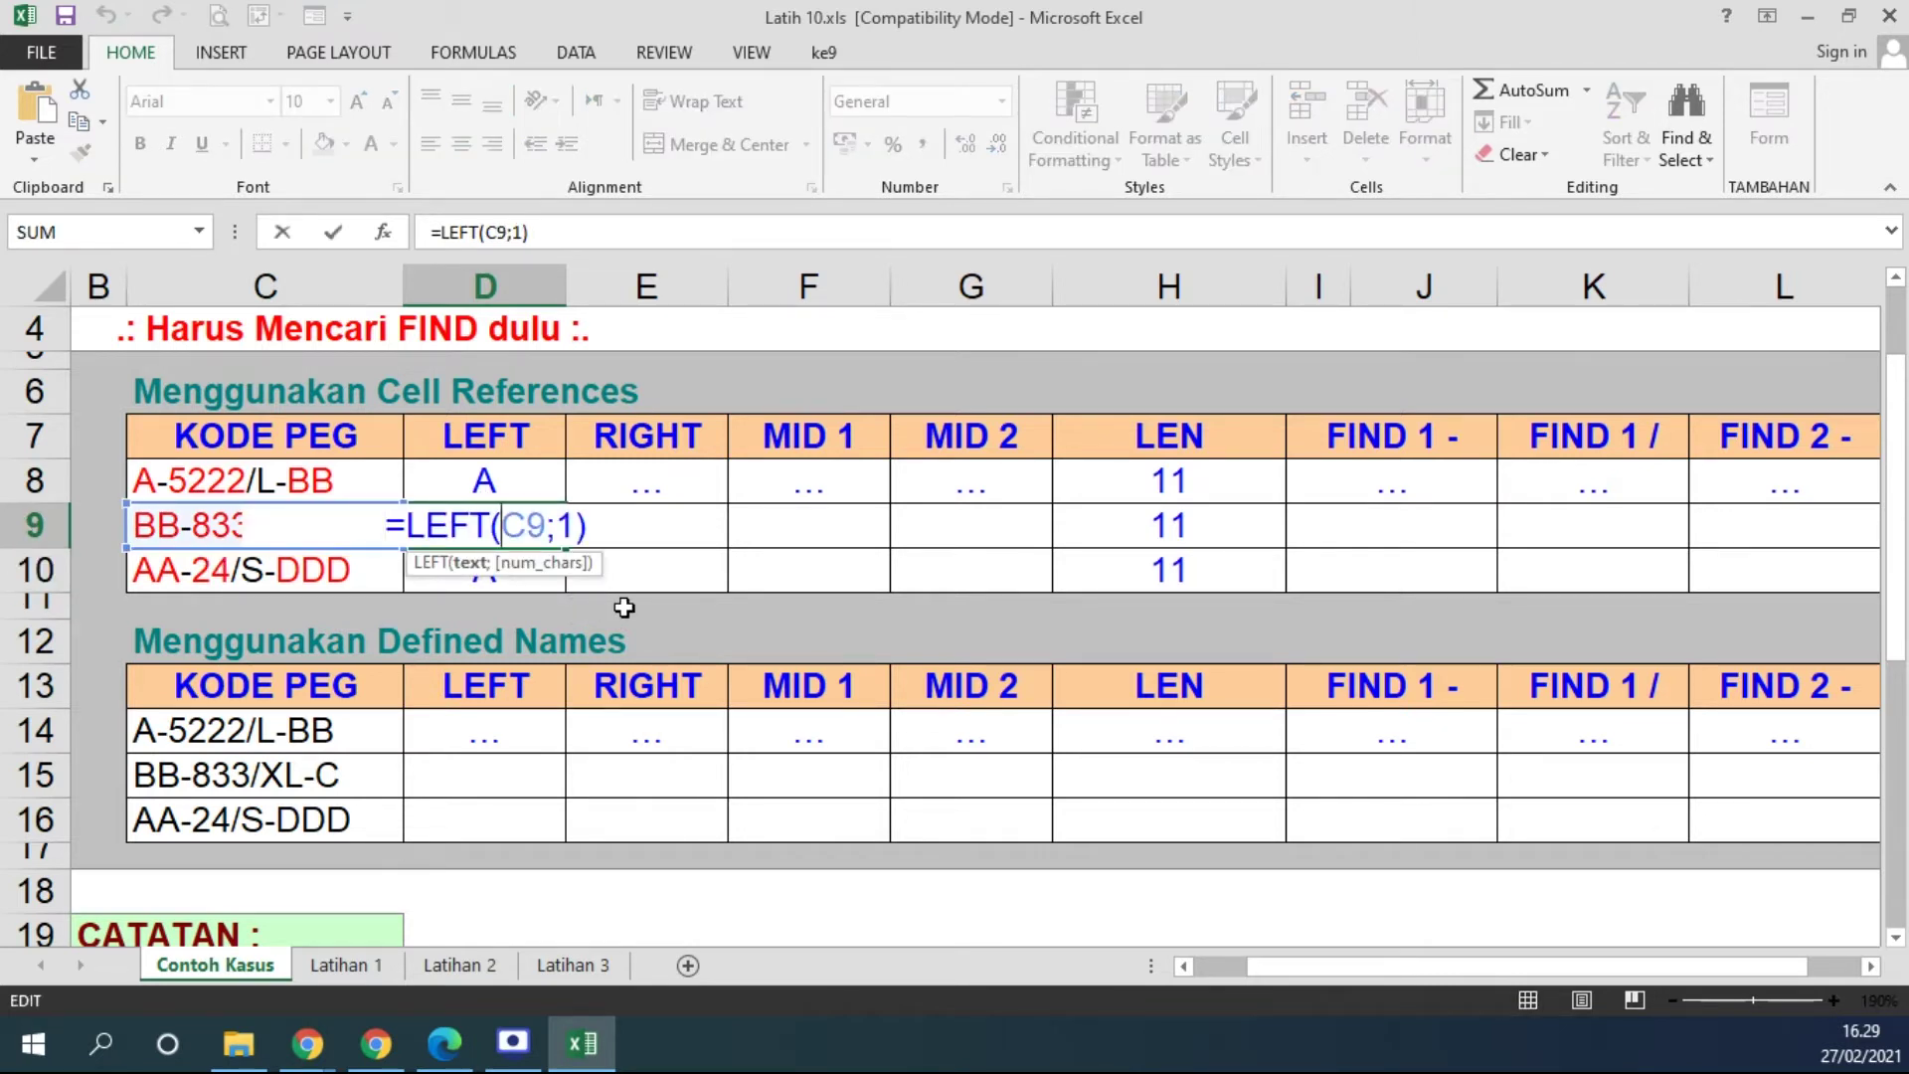
pyautogui.doubleClick(570, 526)
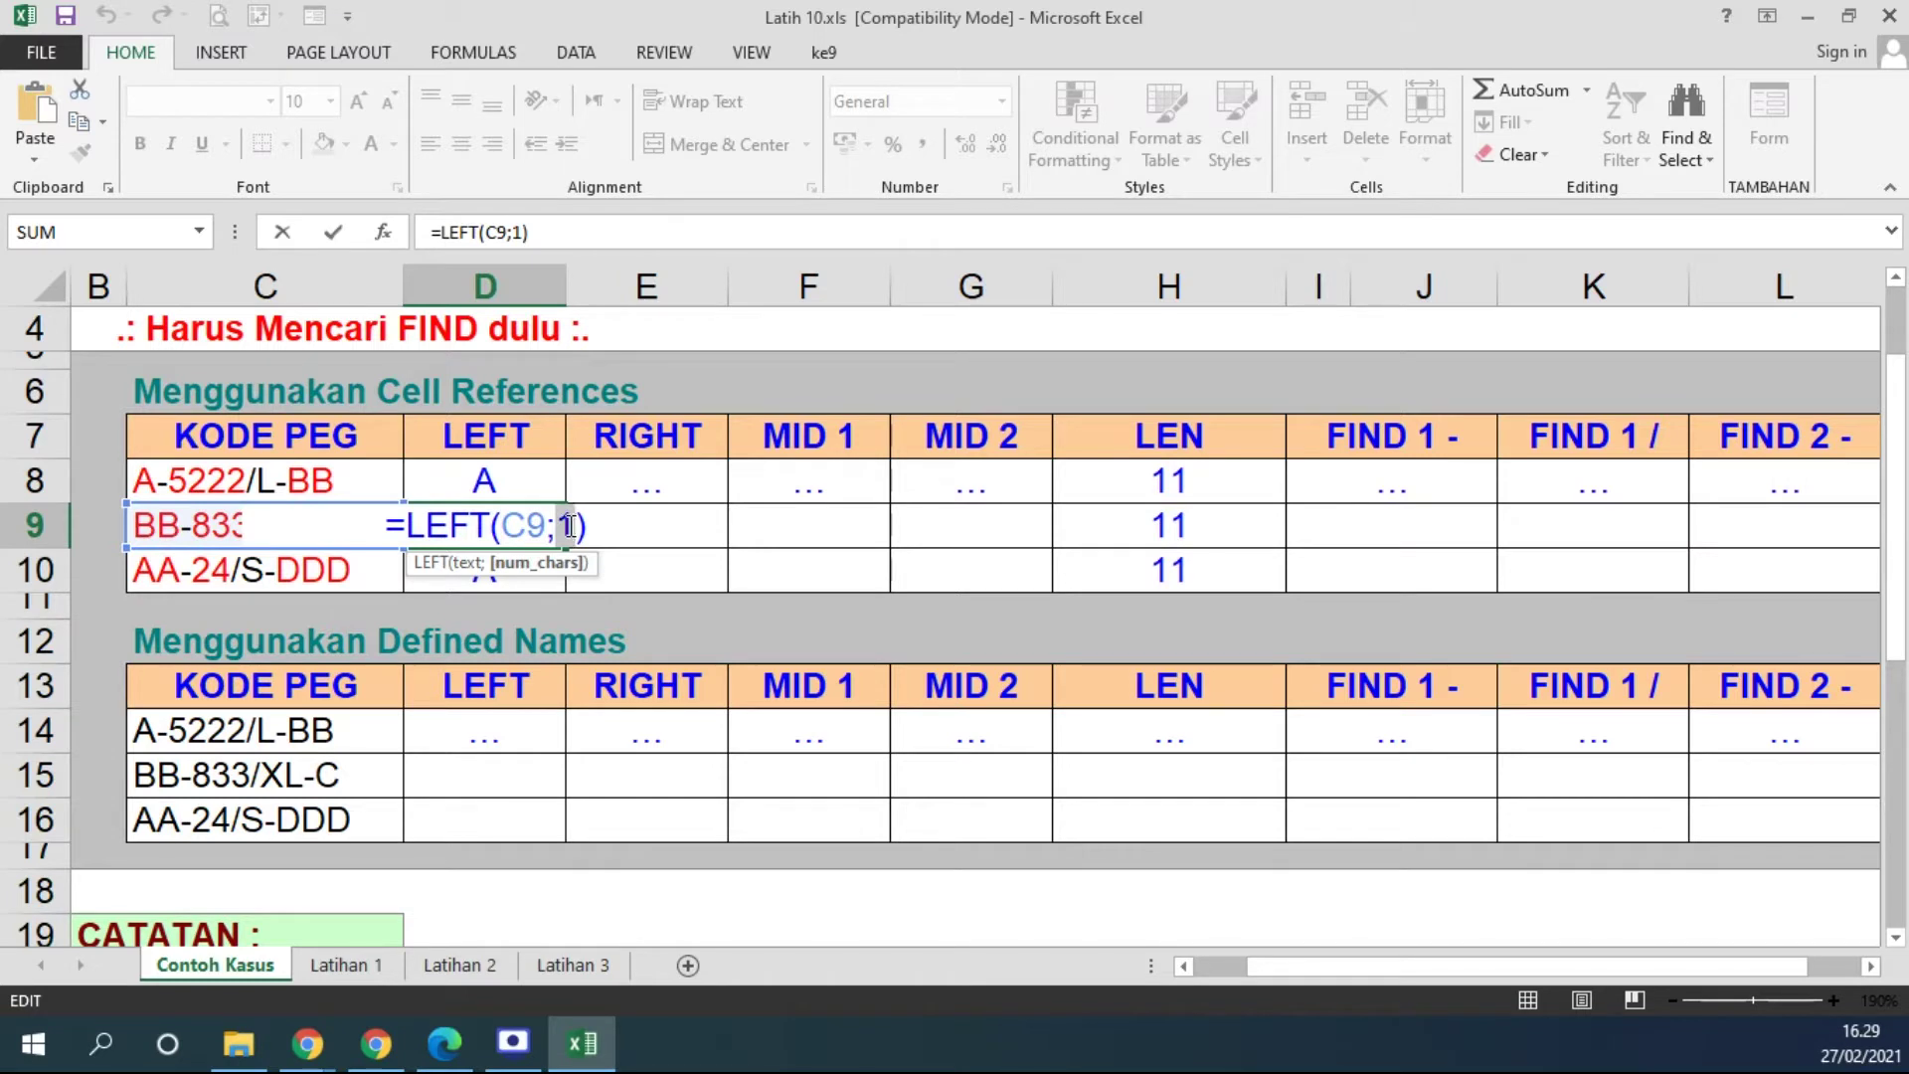
pyautogui.write('2')
pyautogui.press('Return')
pyautogui.doubleClick(544, 570)
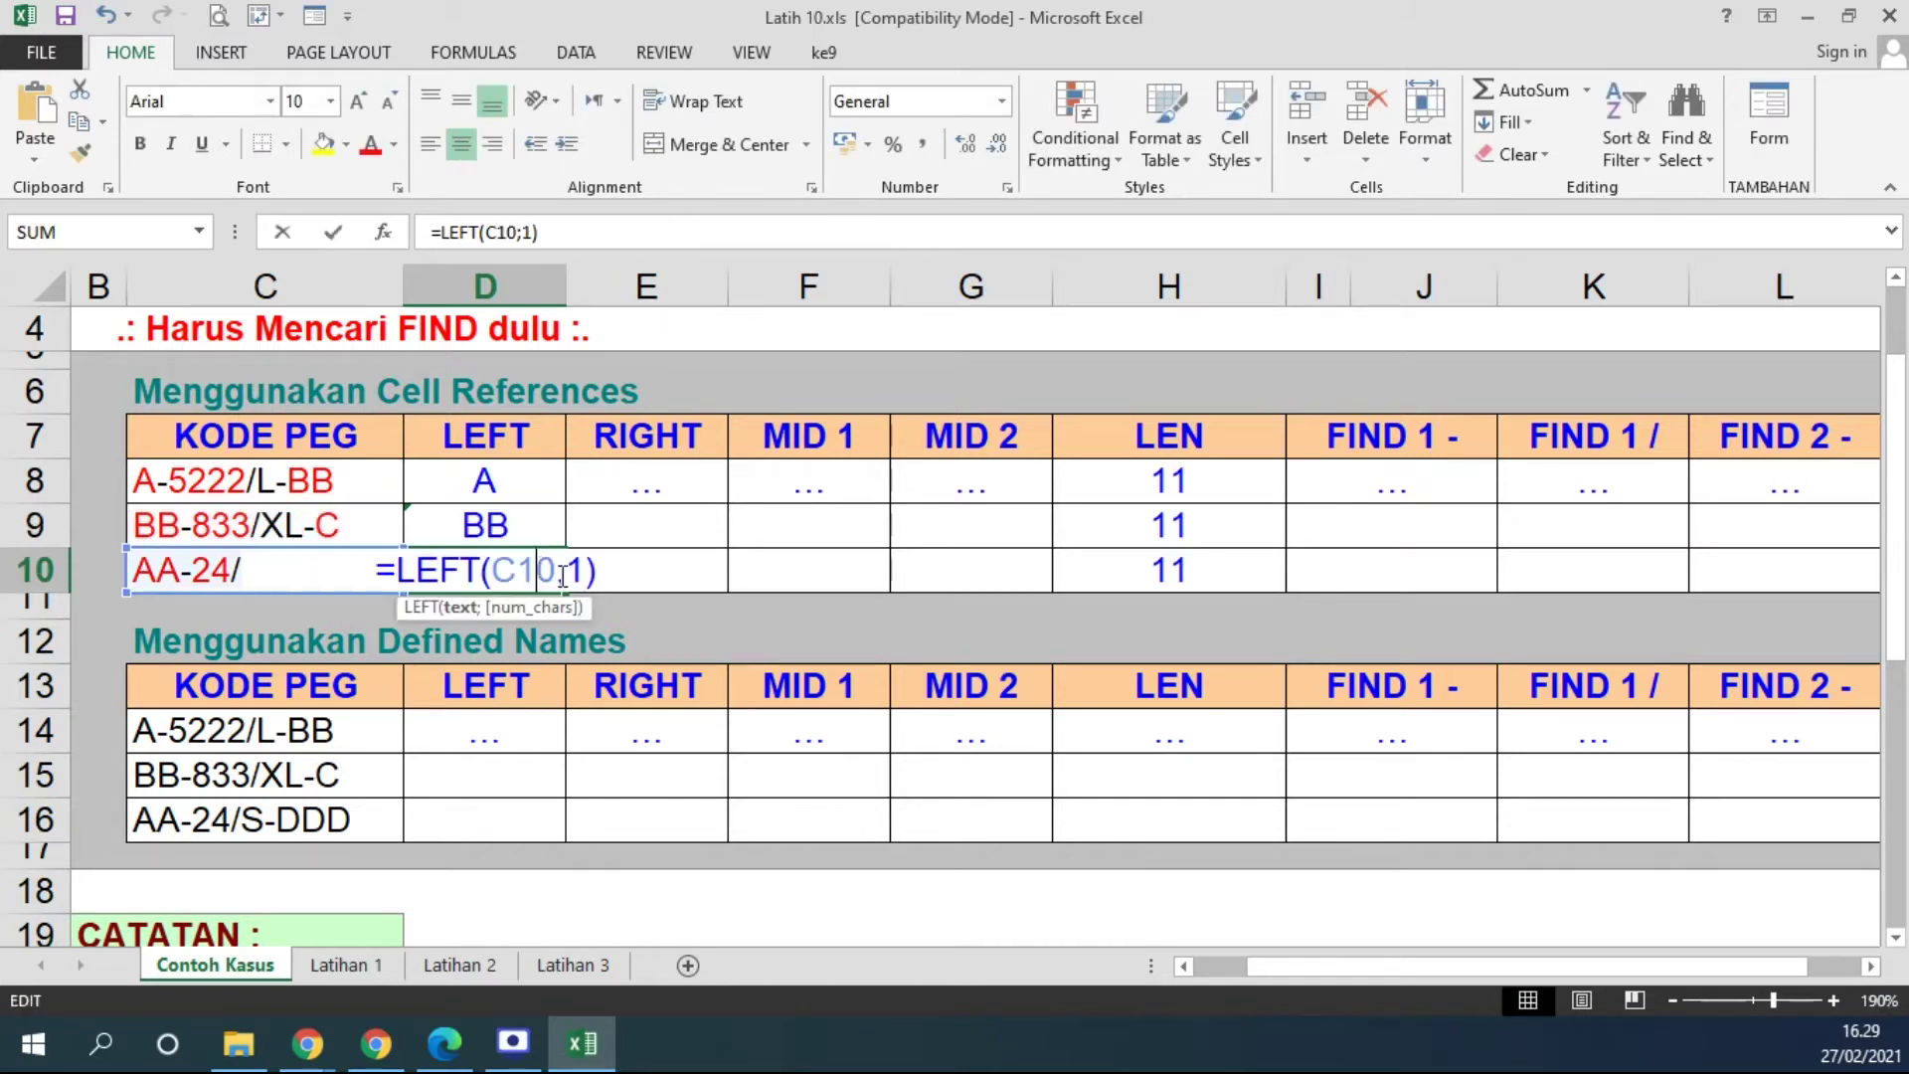
pyautogui.doubleClick(574, 570)
pyautogui.write('2')
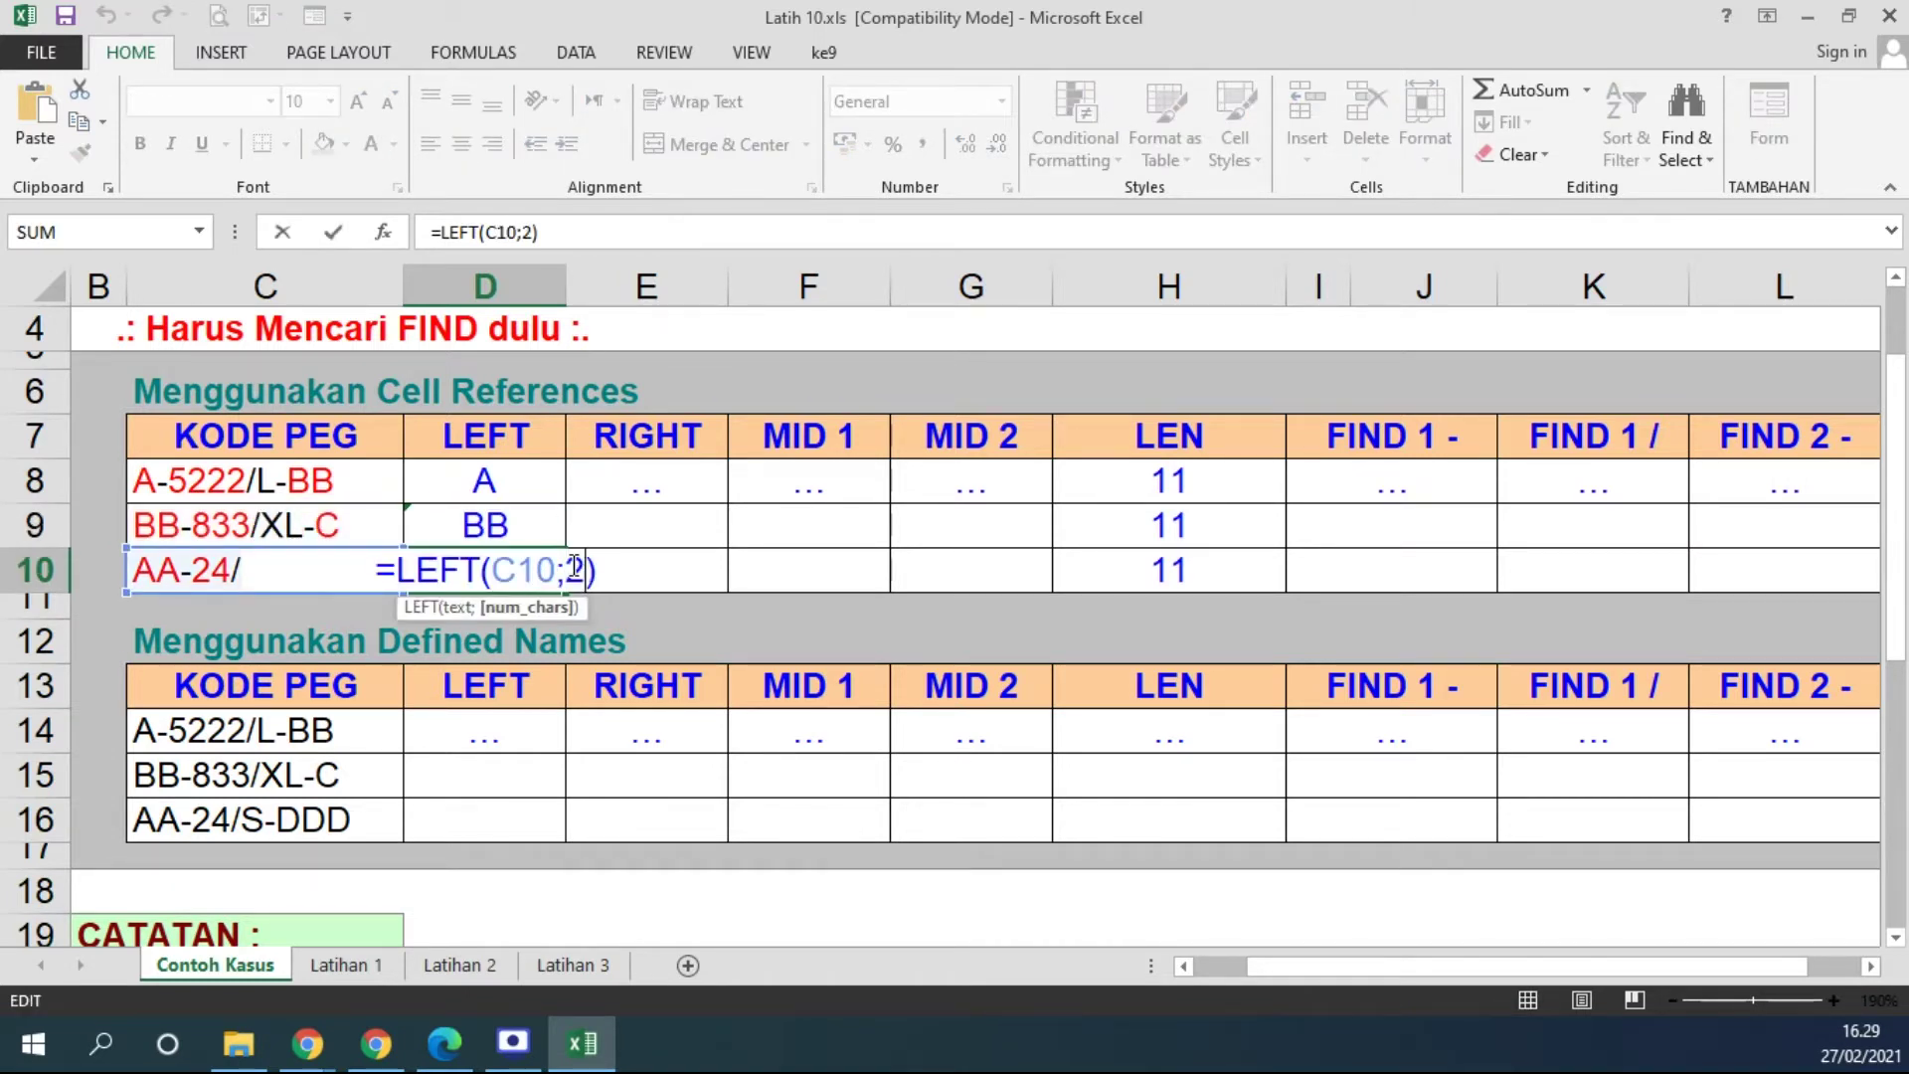
pyautogui.press('Return')
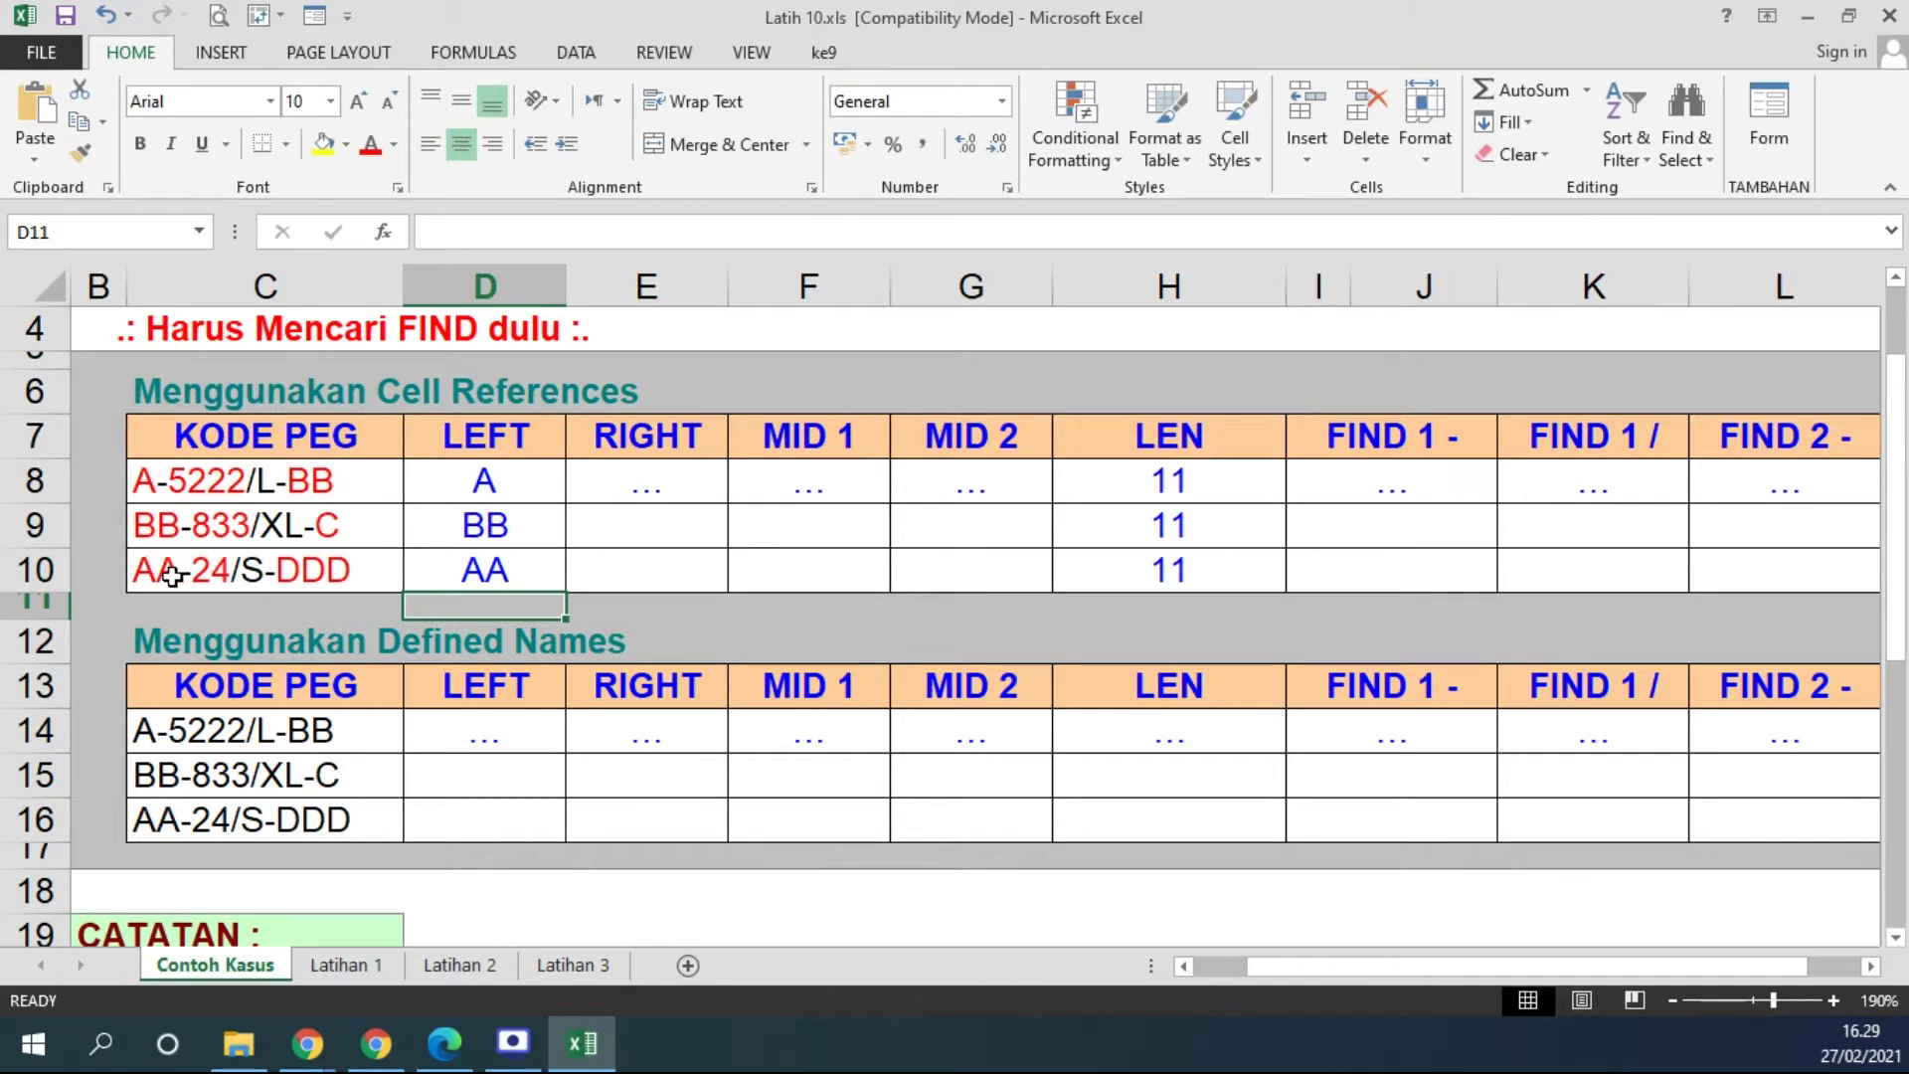
# Change the C10 code to AAA-24/S-DDD and set D10 to =LEFT(C10;3)
pyautogui.doubleClick(172, 576)
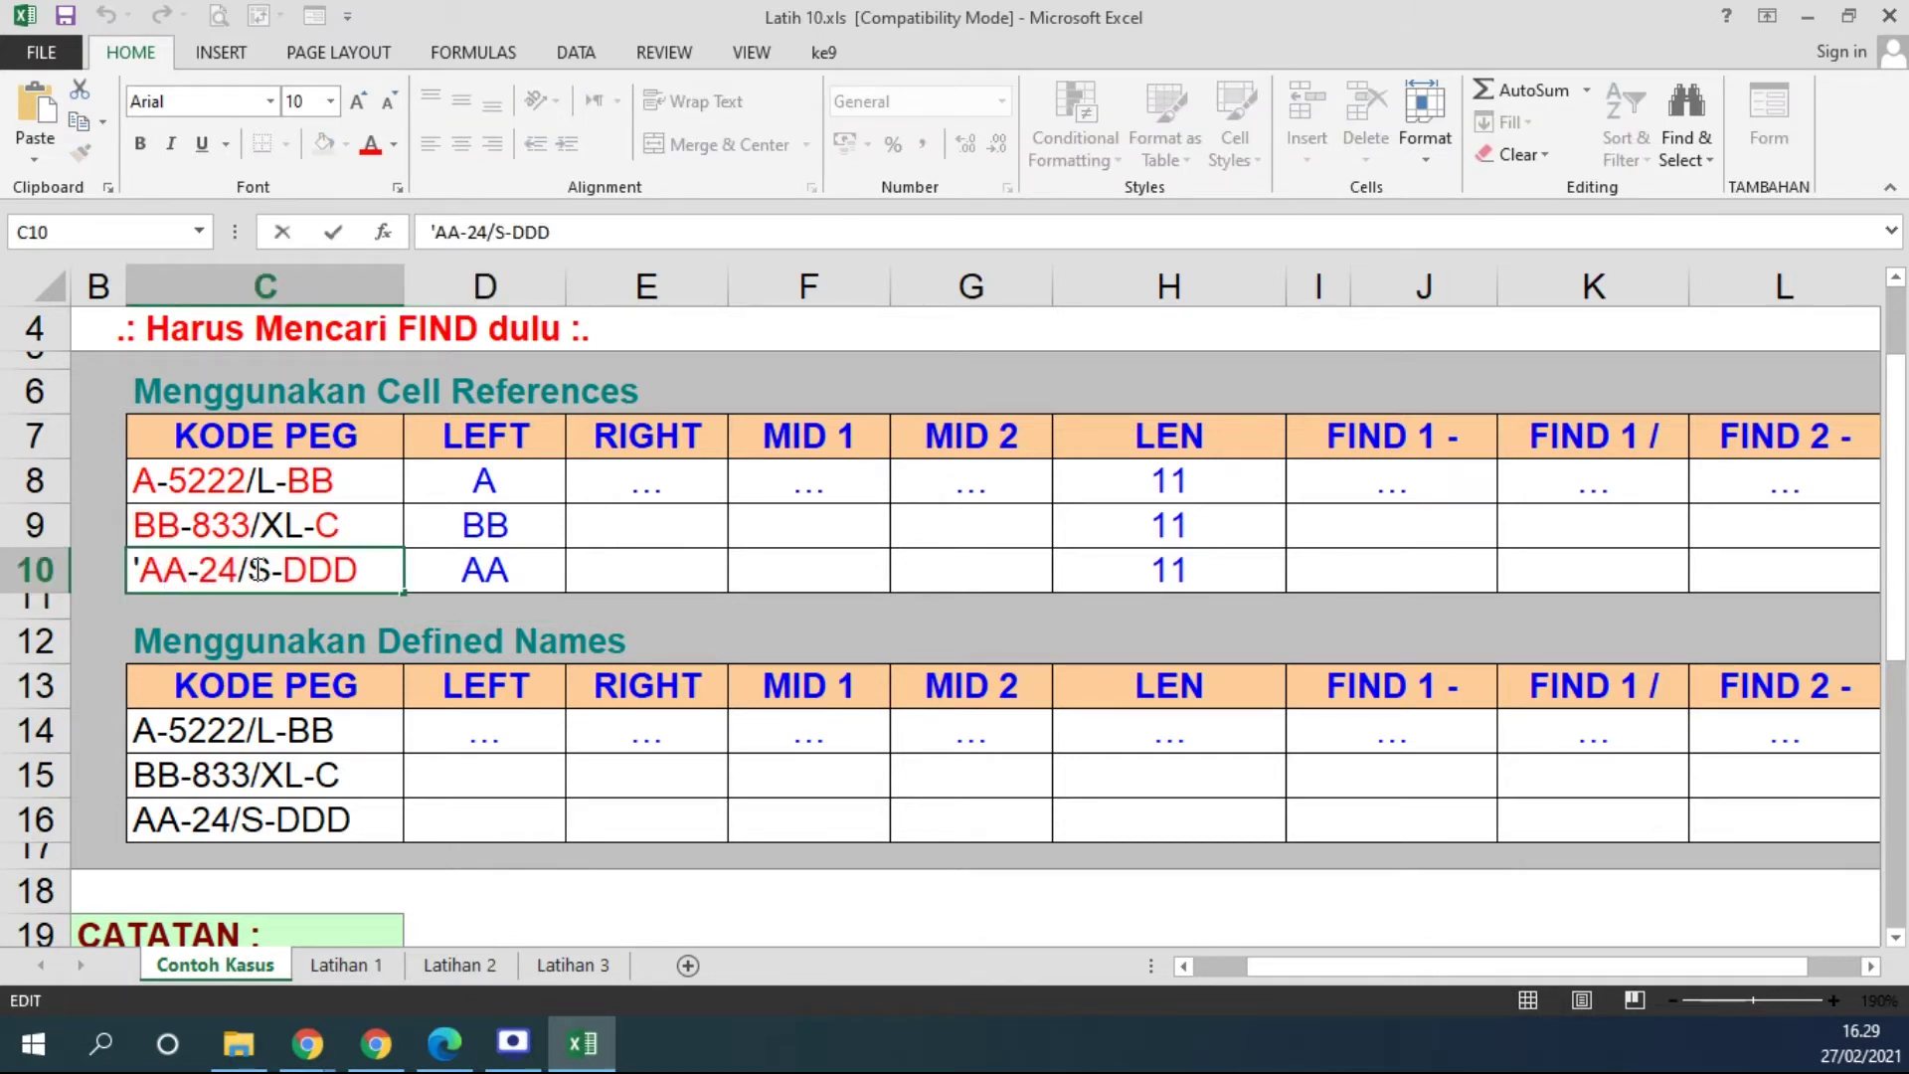
pyautogui.write('a')
pyautogui.press('BackSpace')
pyautogui.write('A')
pyautogui.press('Return')
pyautogui.doubleClick(485, 579)
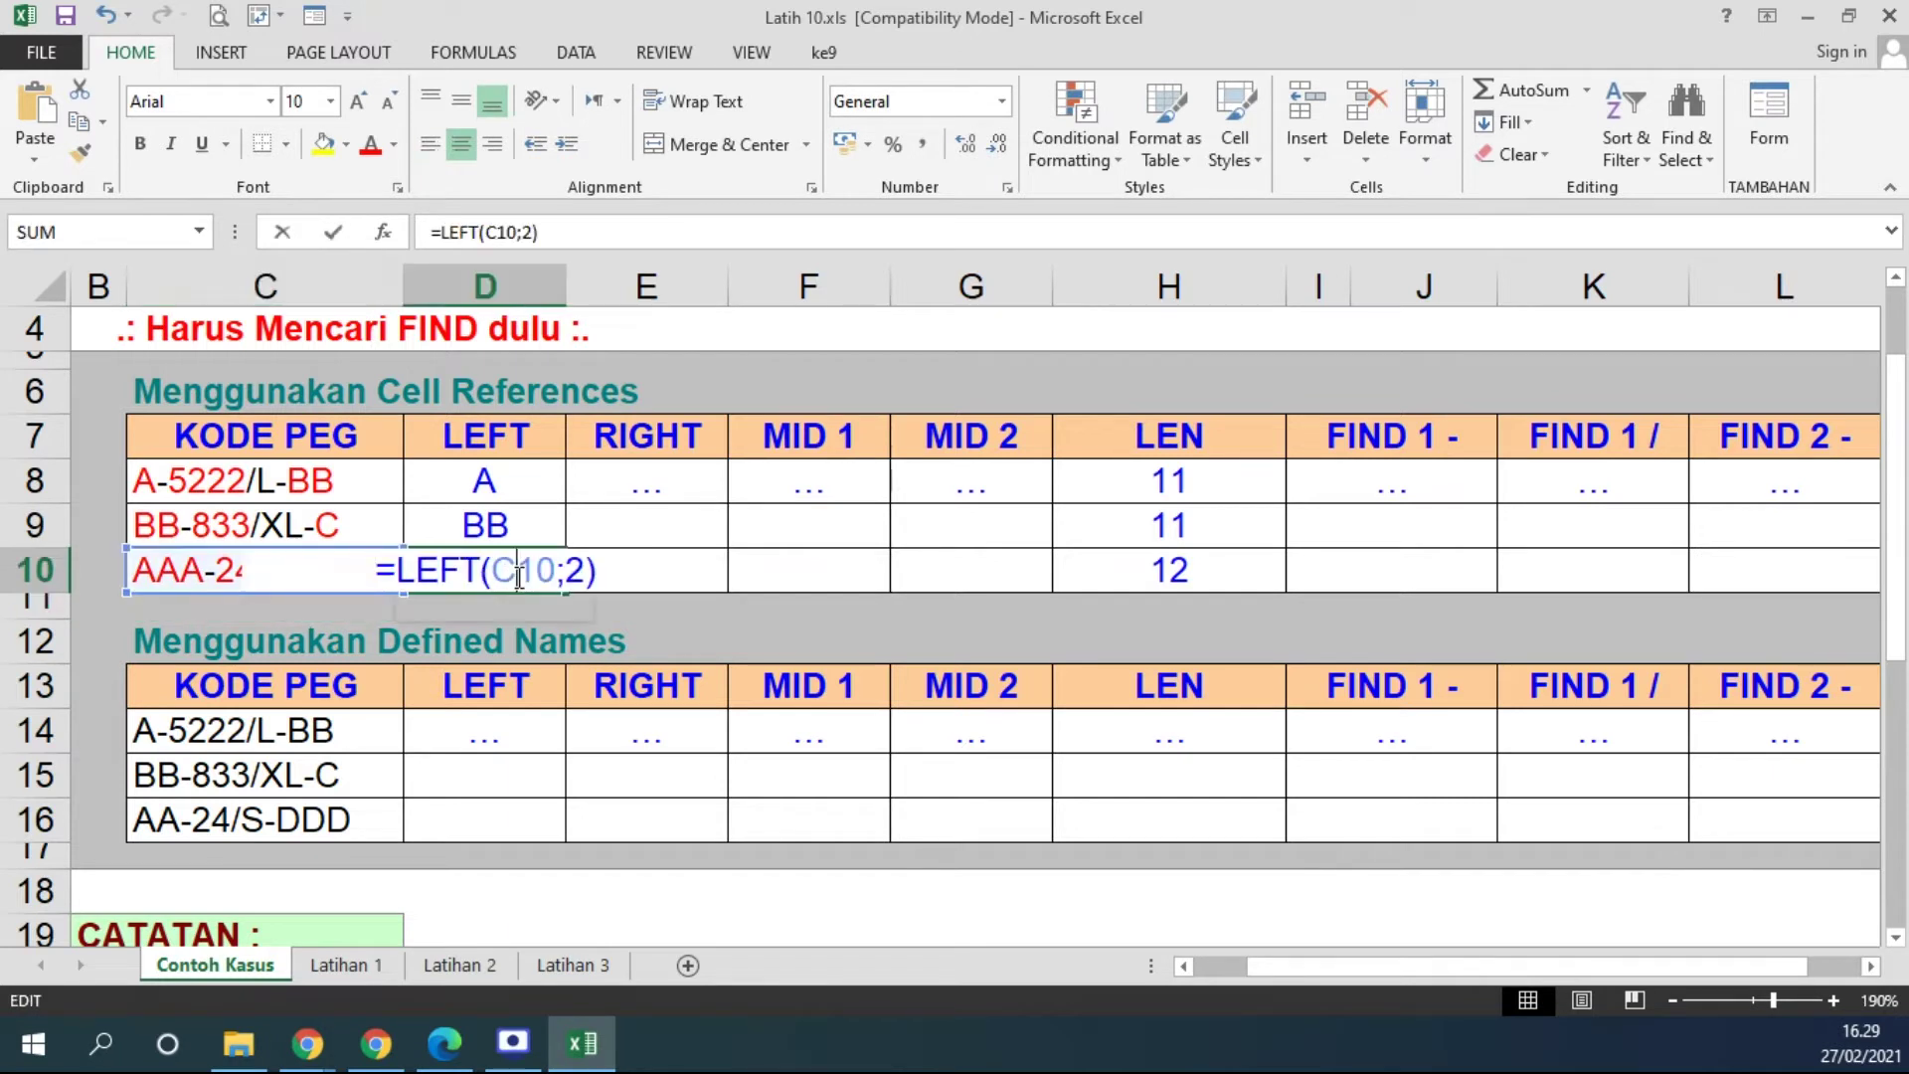
pyautogui.doubleClick(579, 568)
pyautogui.write('3')
pyautogui.press('Return')
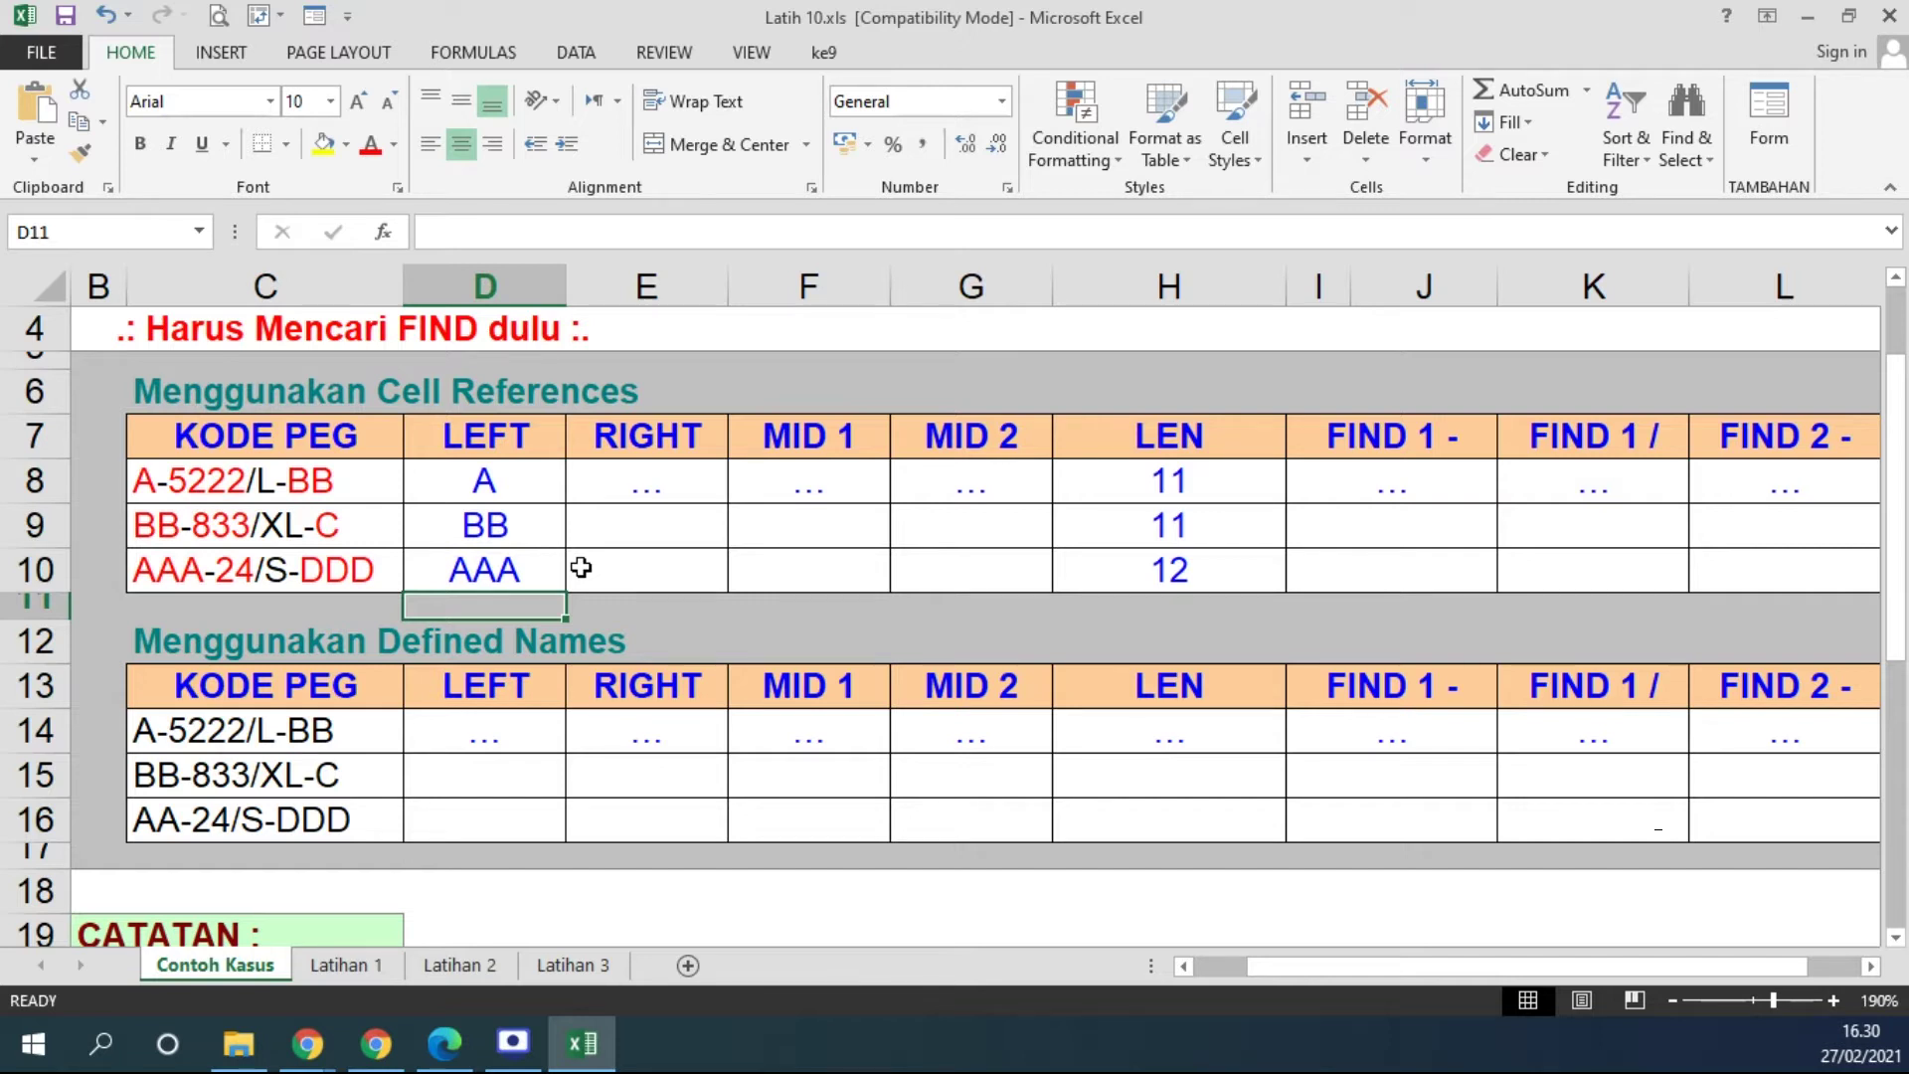
# Clear the LEFT results in D8:D10
pyautogui.moveTo(503, 482); pyautogui.dragTo(503, 562)
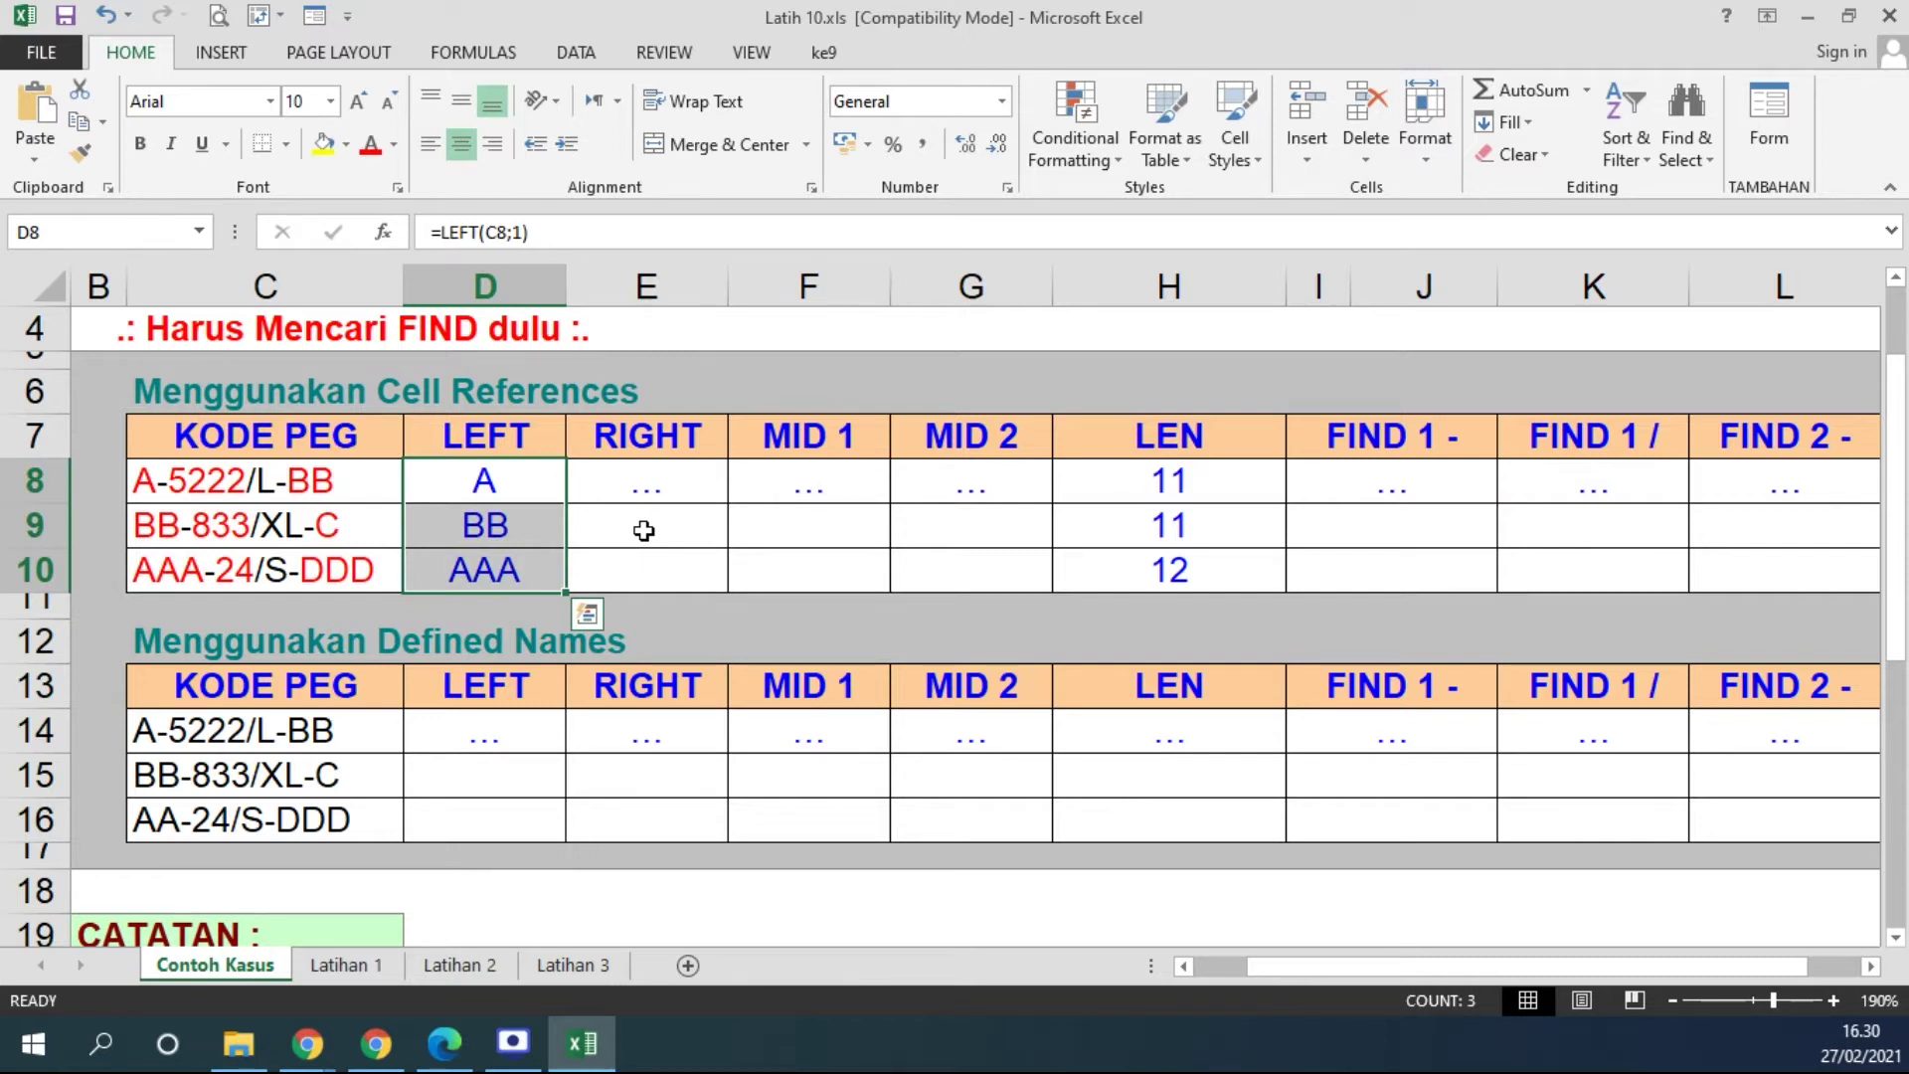
pyautogui.press('Delete')
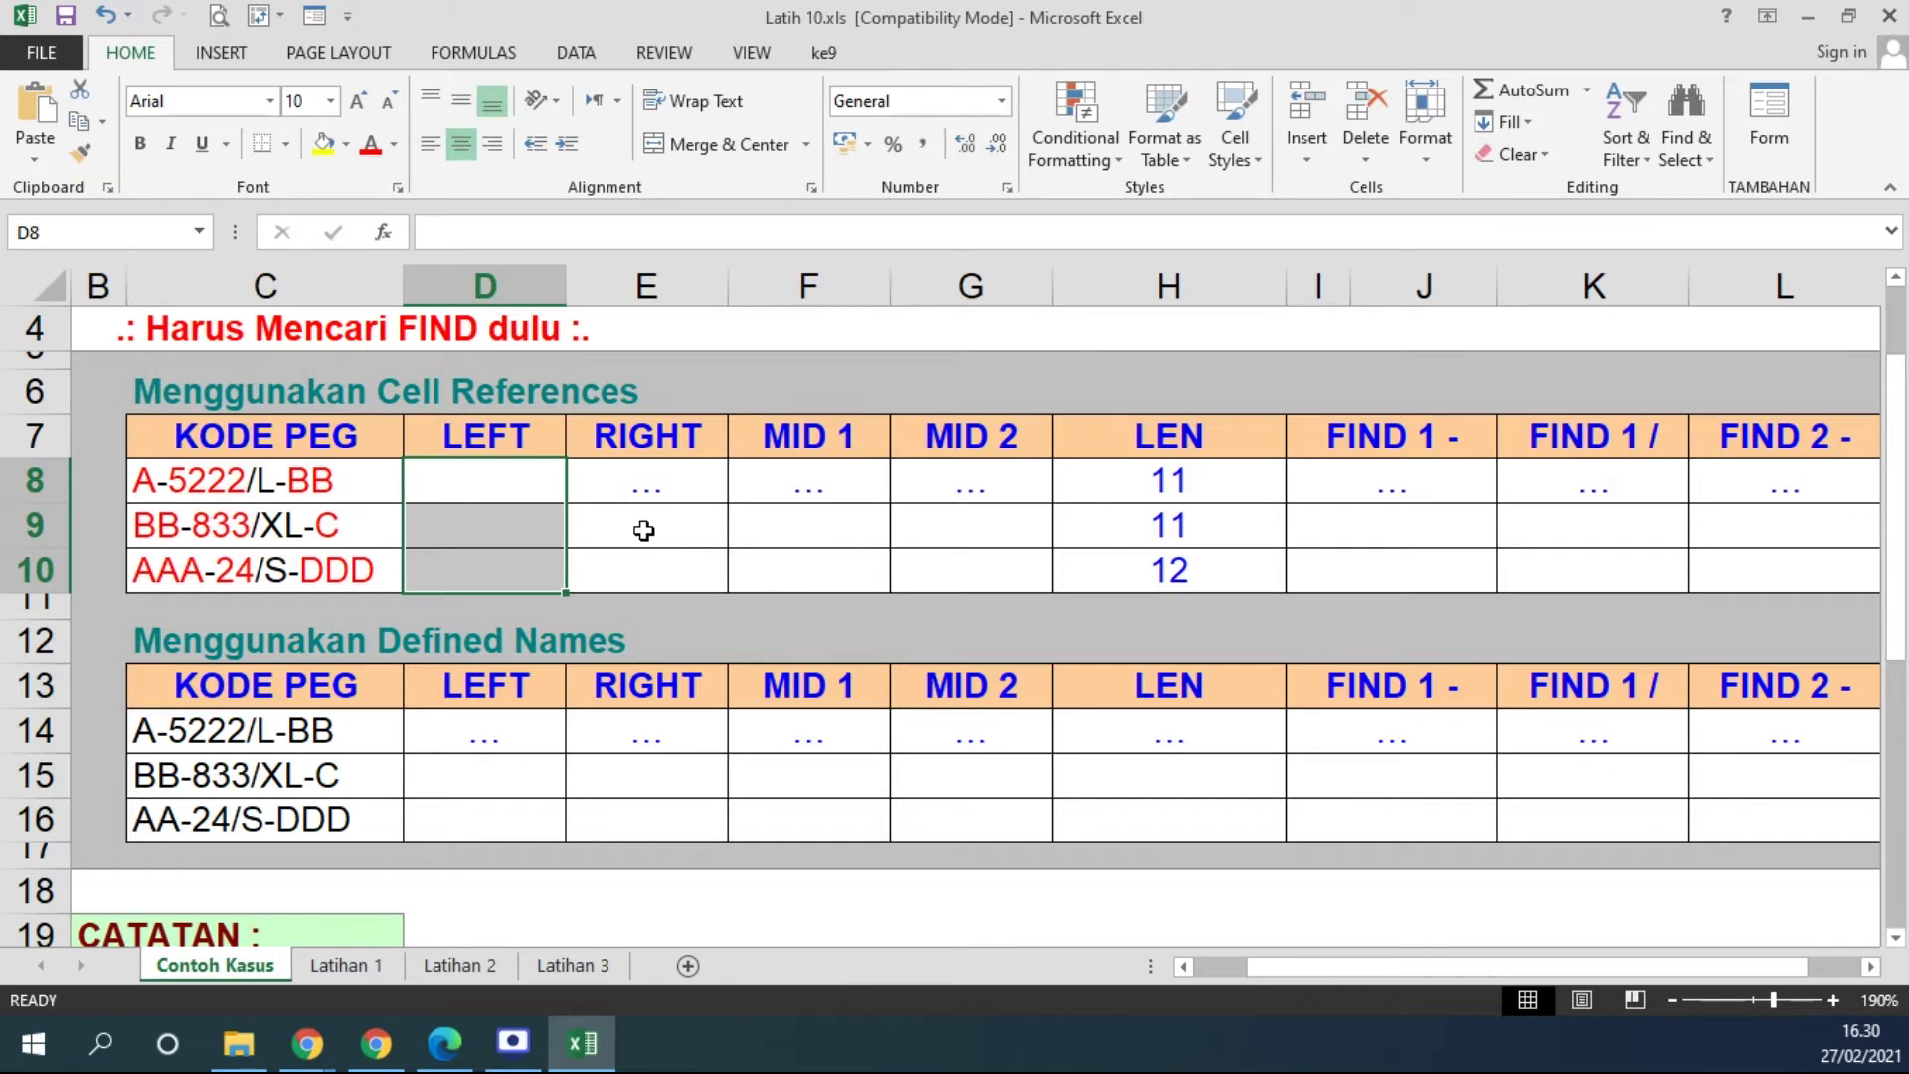
pyautogui.scroll(-2, 645, 530)
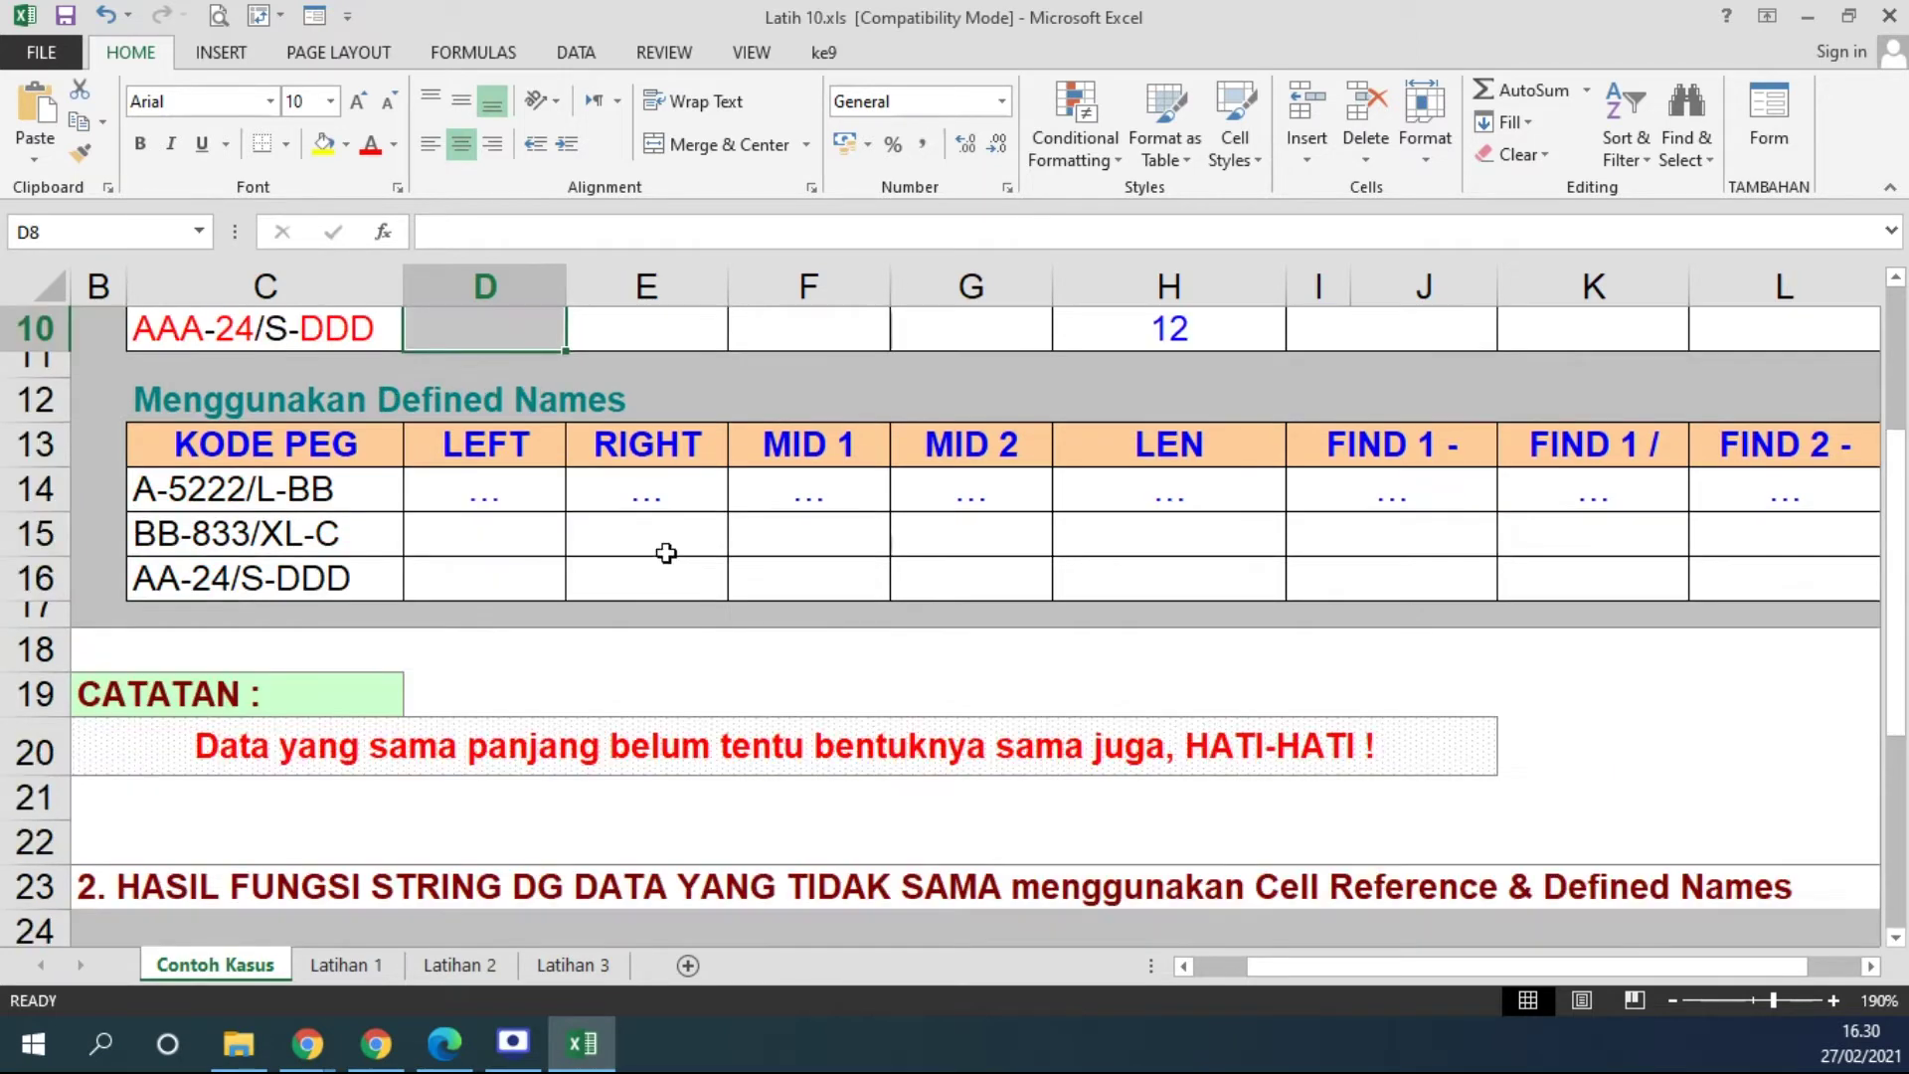
# Type a CATATAN heading in C31 and the first note line about dynamic text processing below it
pyautogui.scroll(-3, 665, 550)
pyautogui.scroll(-1, 596, 575)
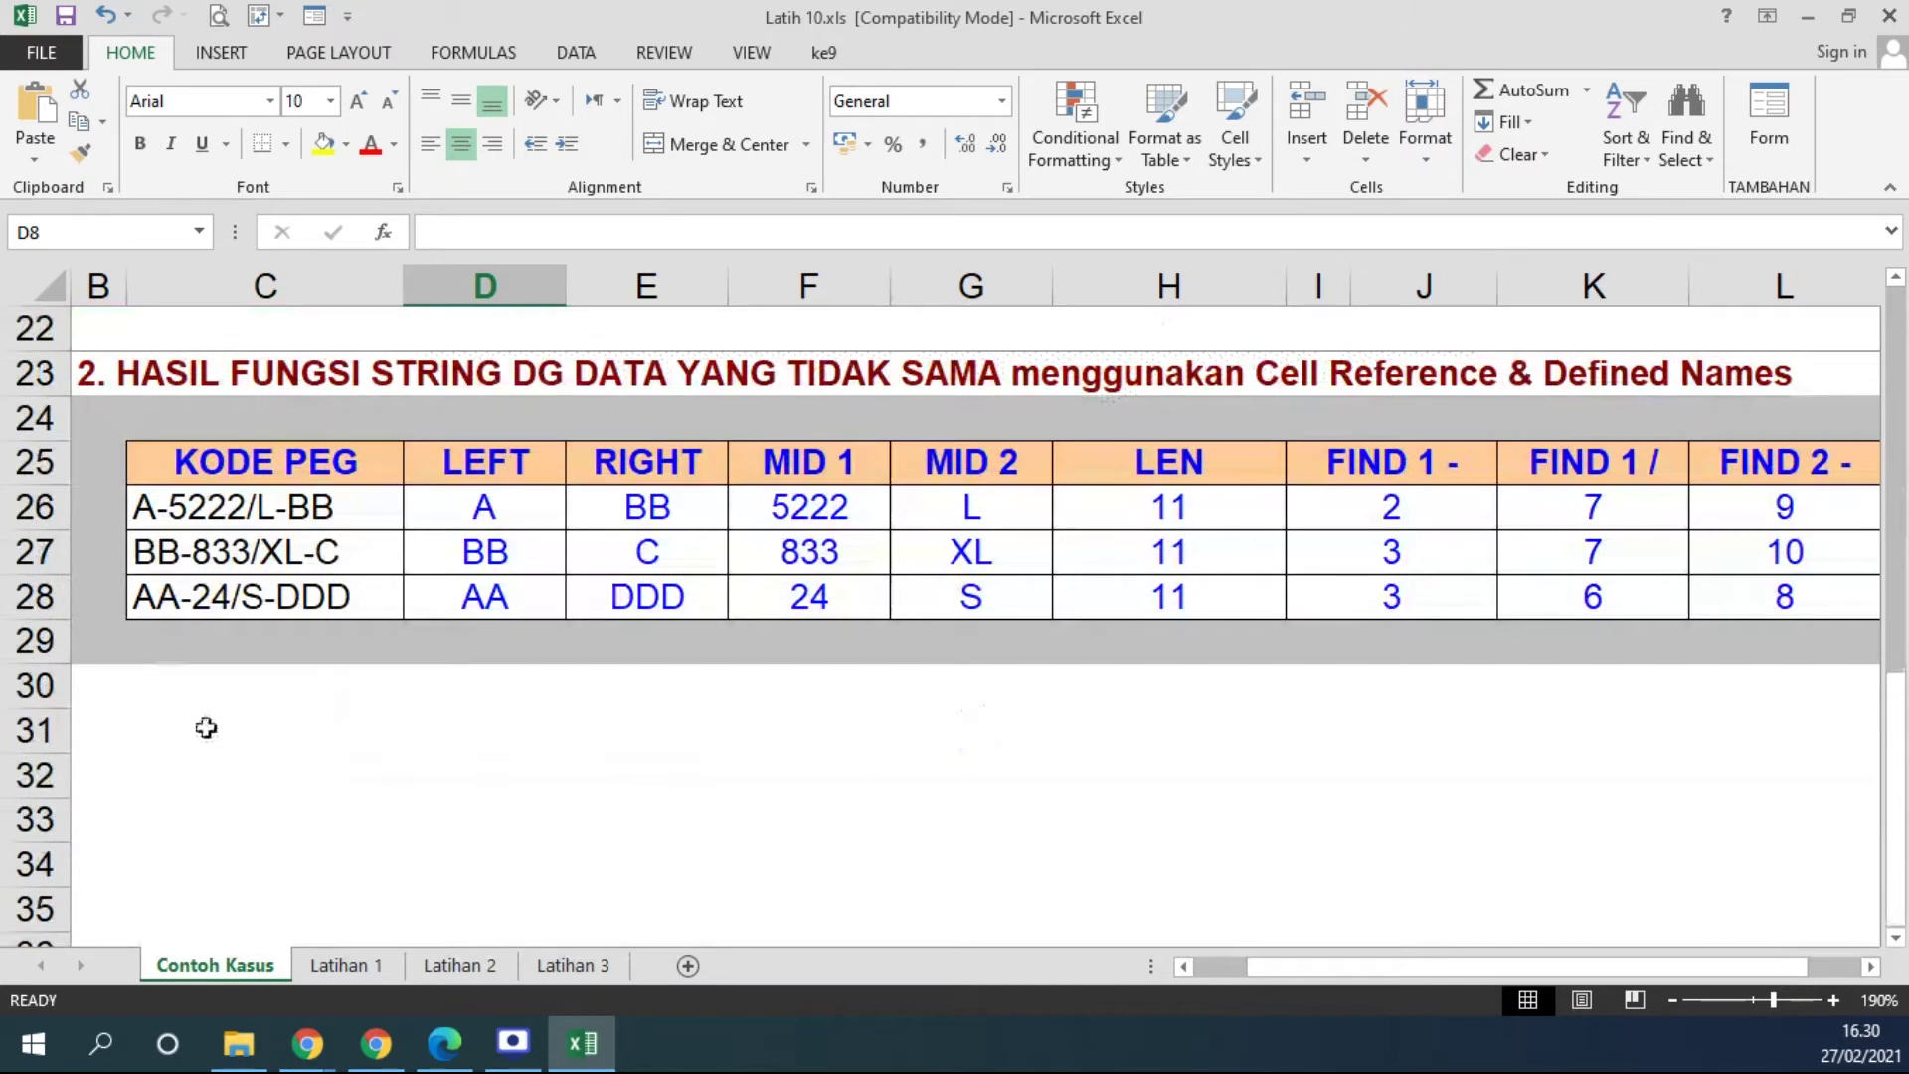
pyautogui.click(359, 718)
pyautogui.write('C')
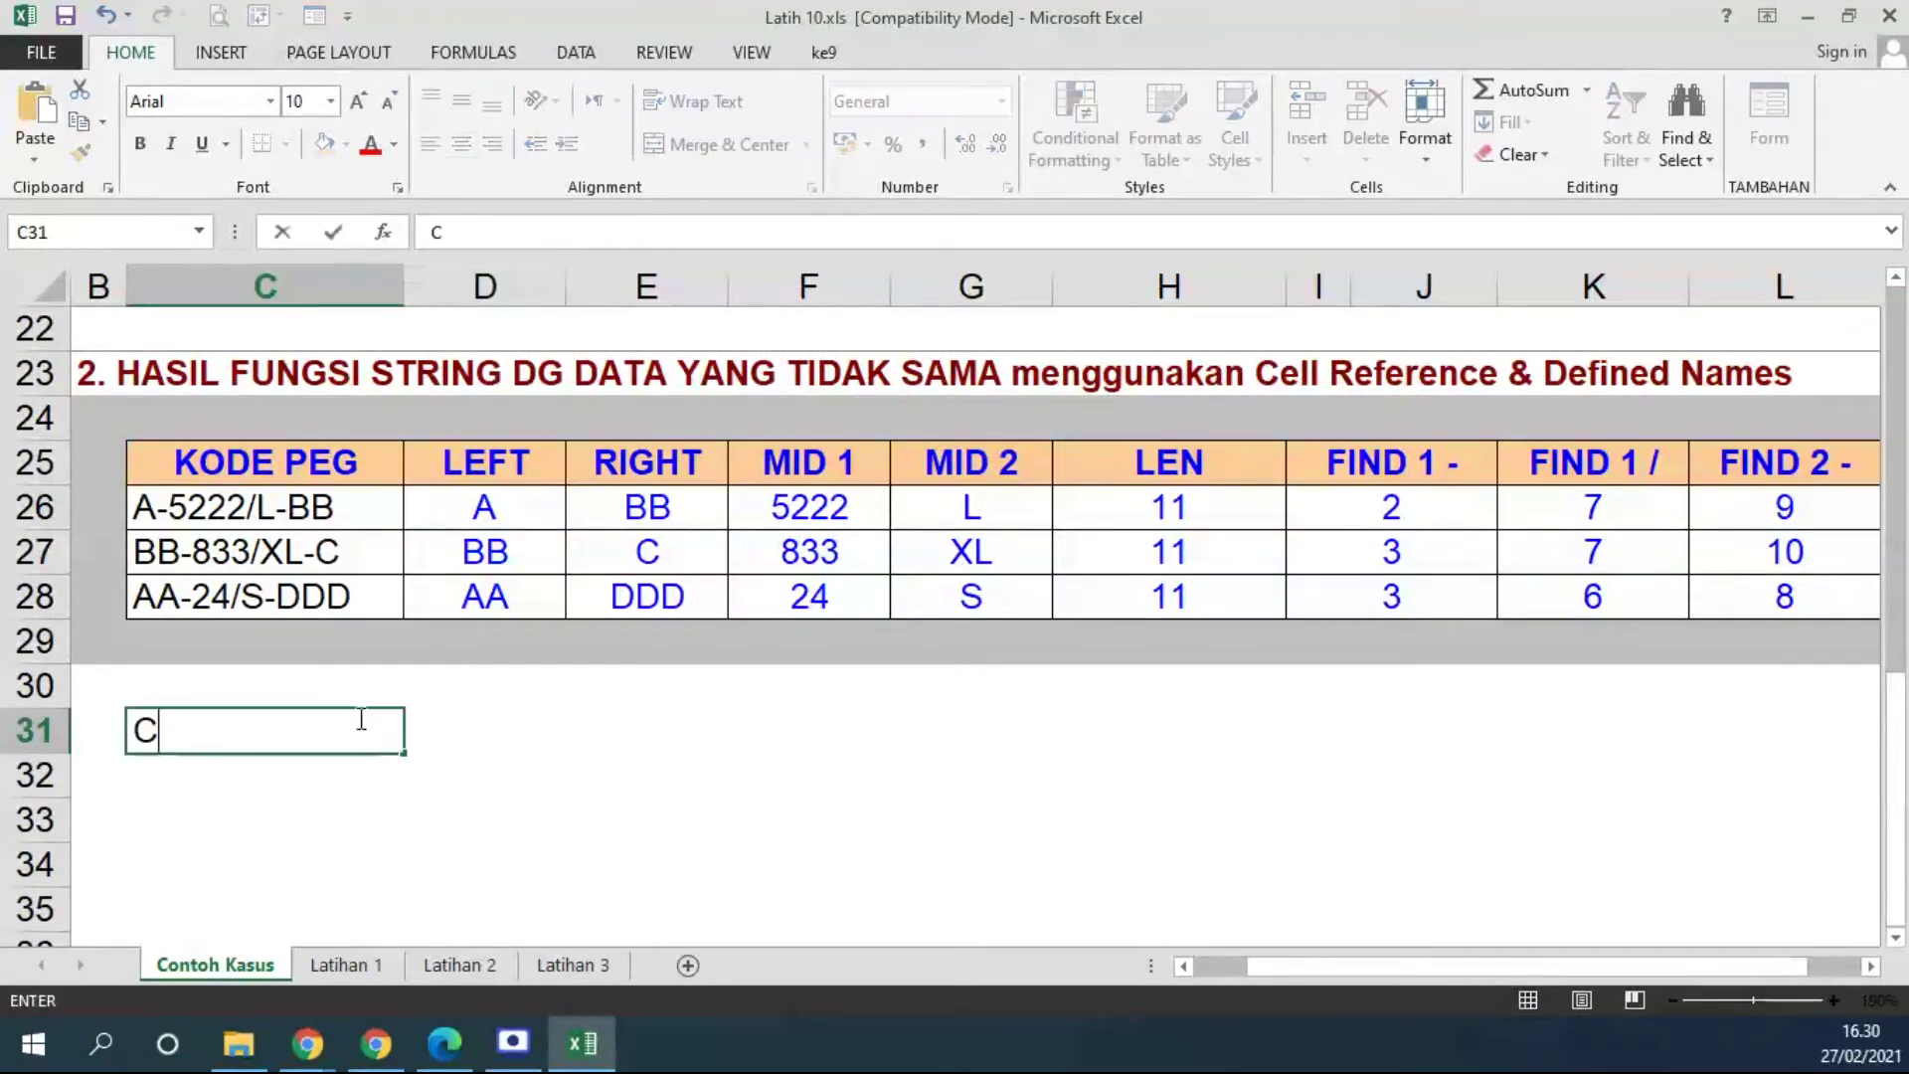
pyautogui.write('ATATAN I')
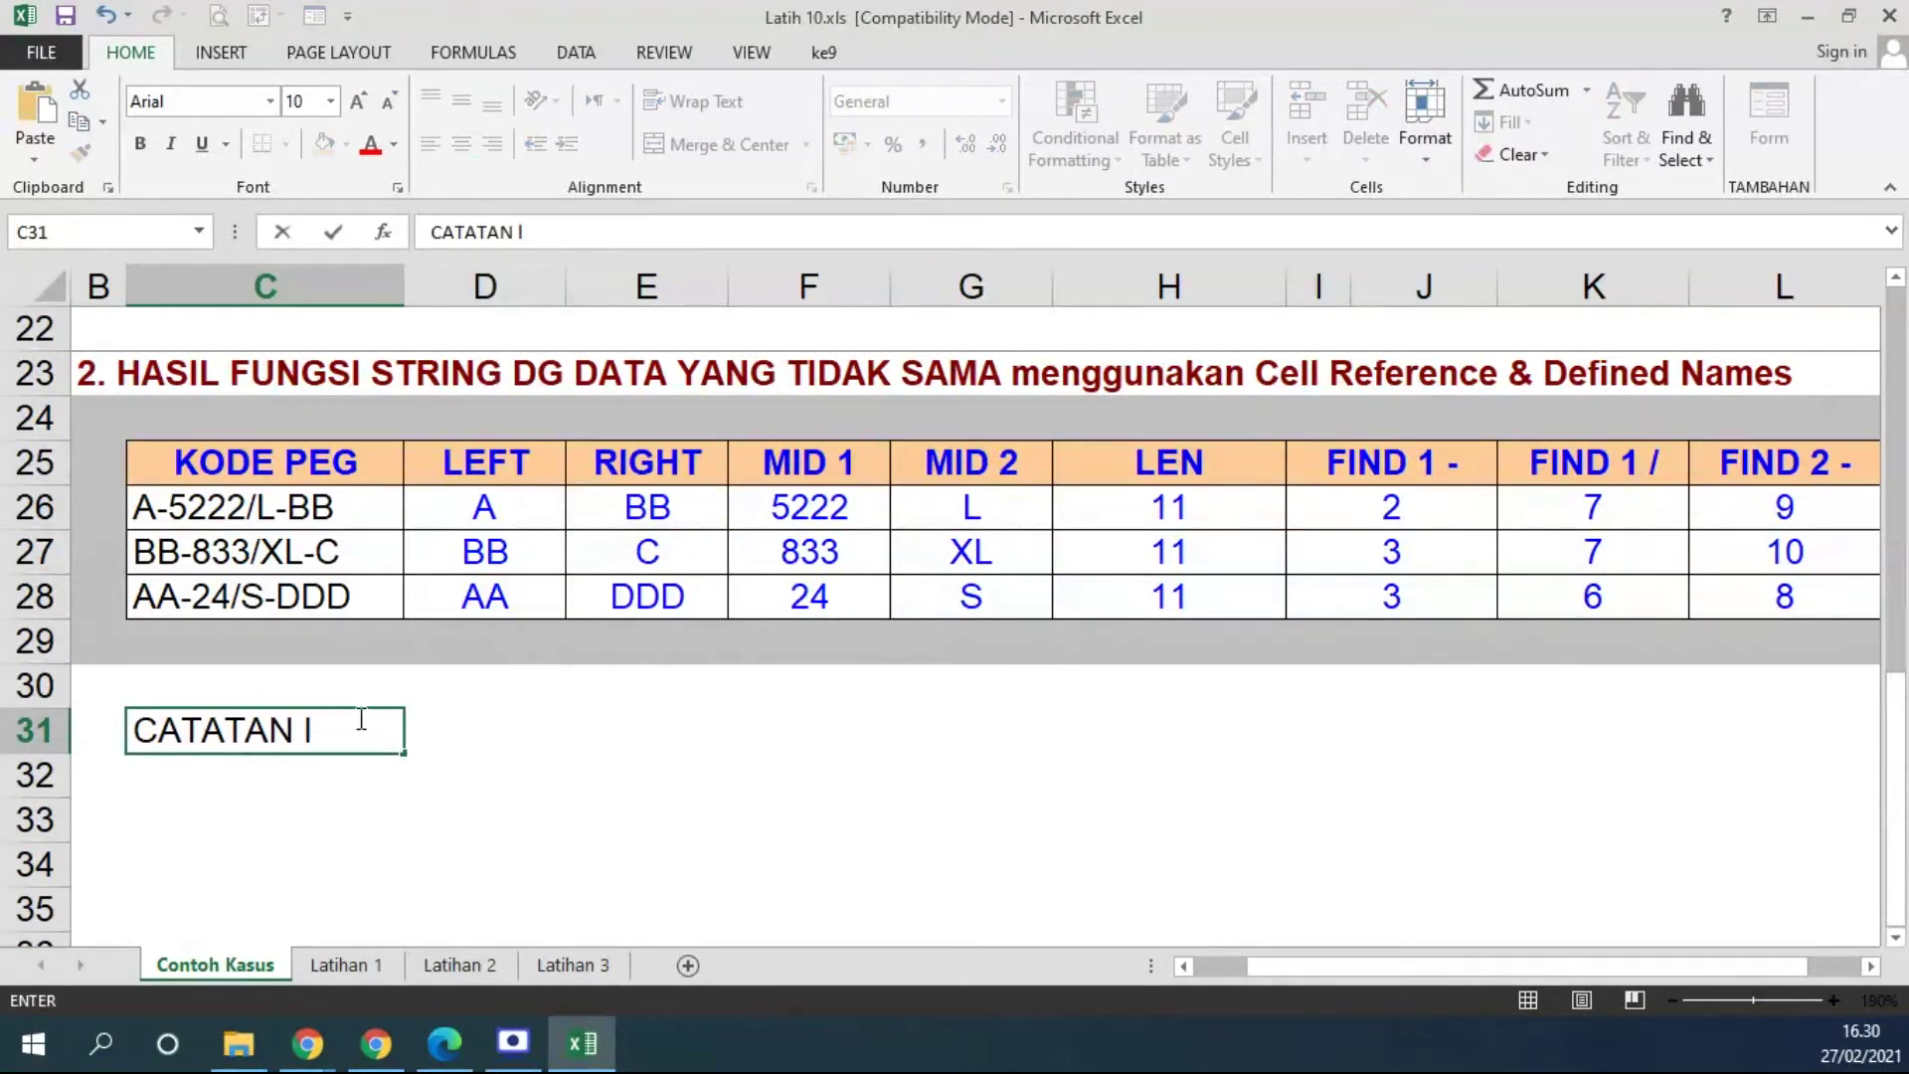
pyautogui.write(':')
pyautogui.press('Return')
pyautogui.write('untuk dapat melakukan pengolahan ')
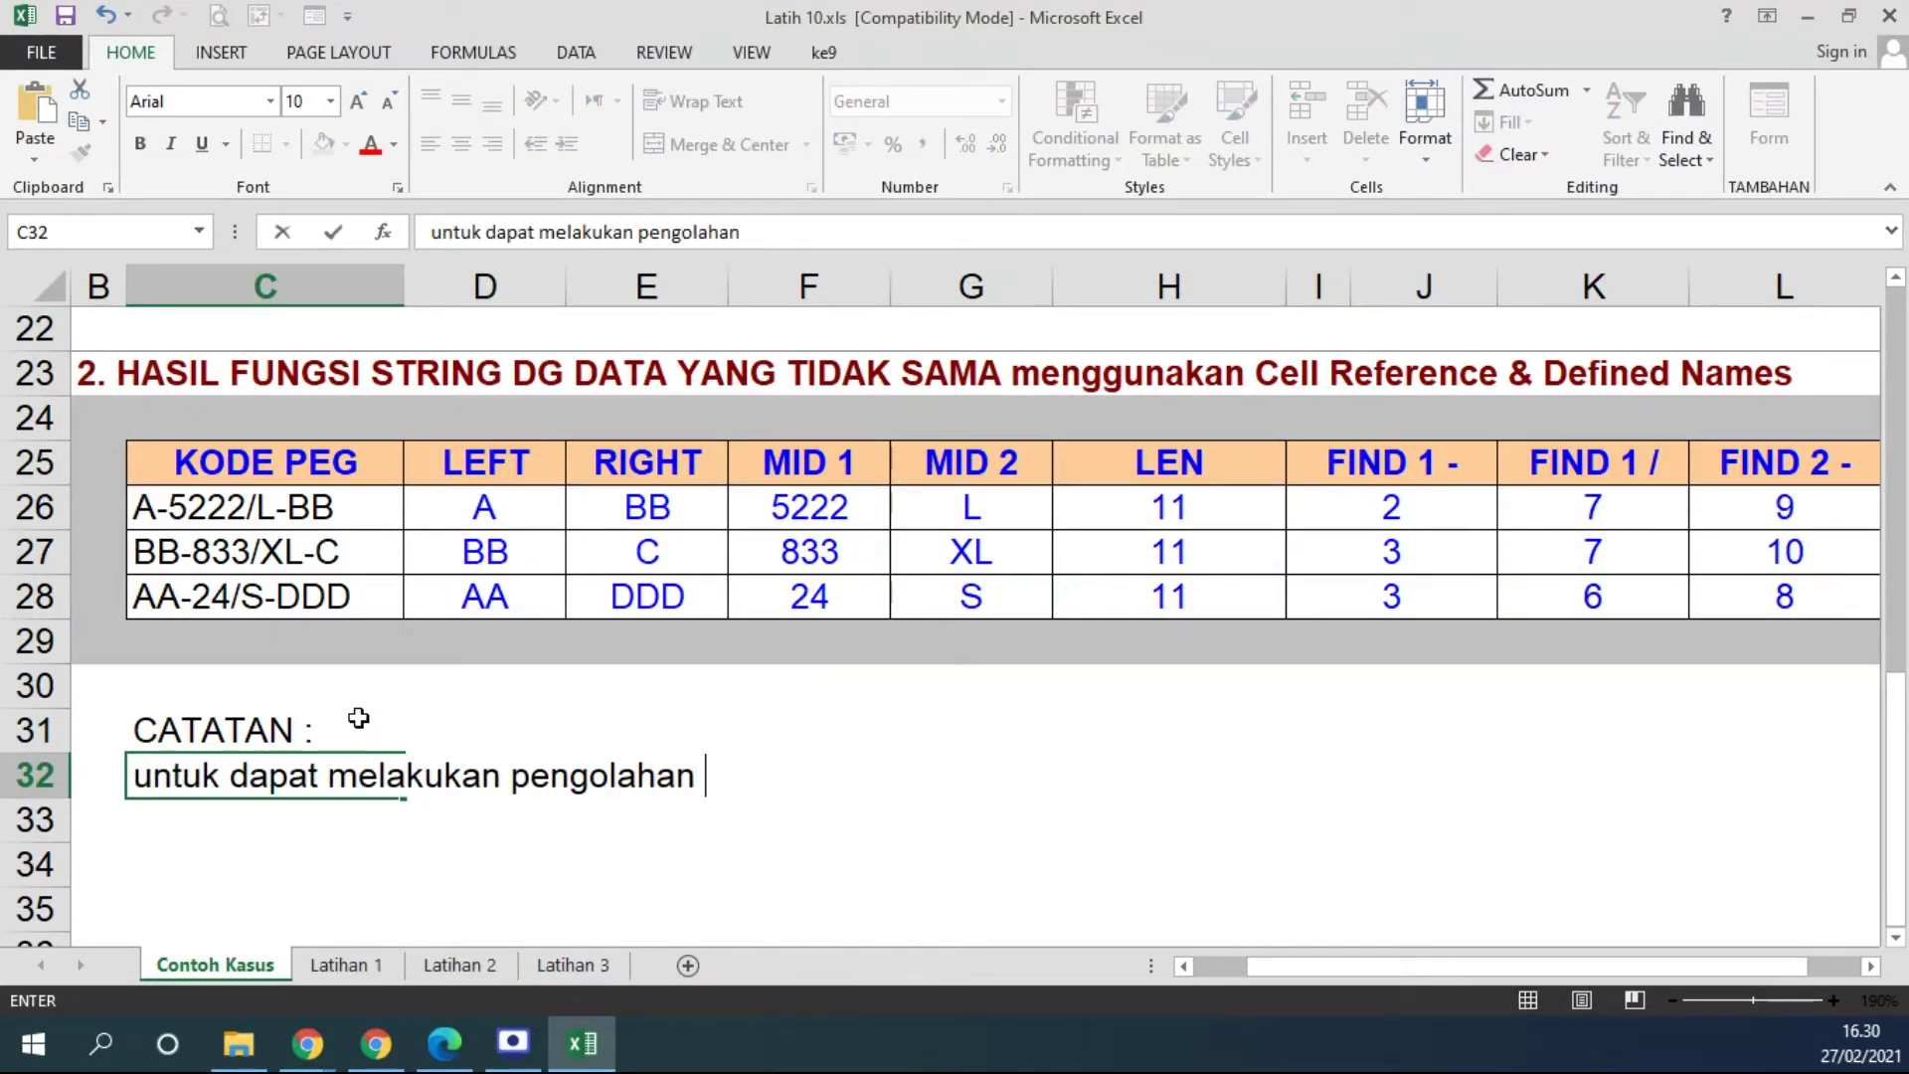
pyautogui.write('text/string yang hasilnya di')
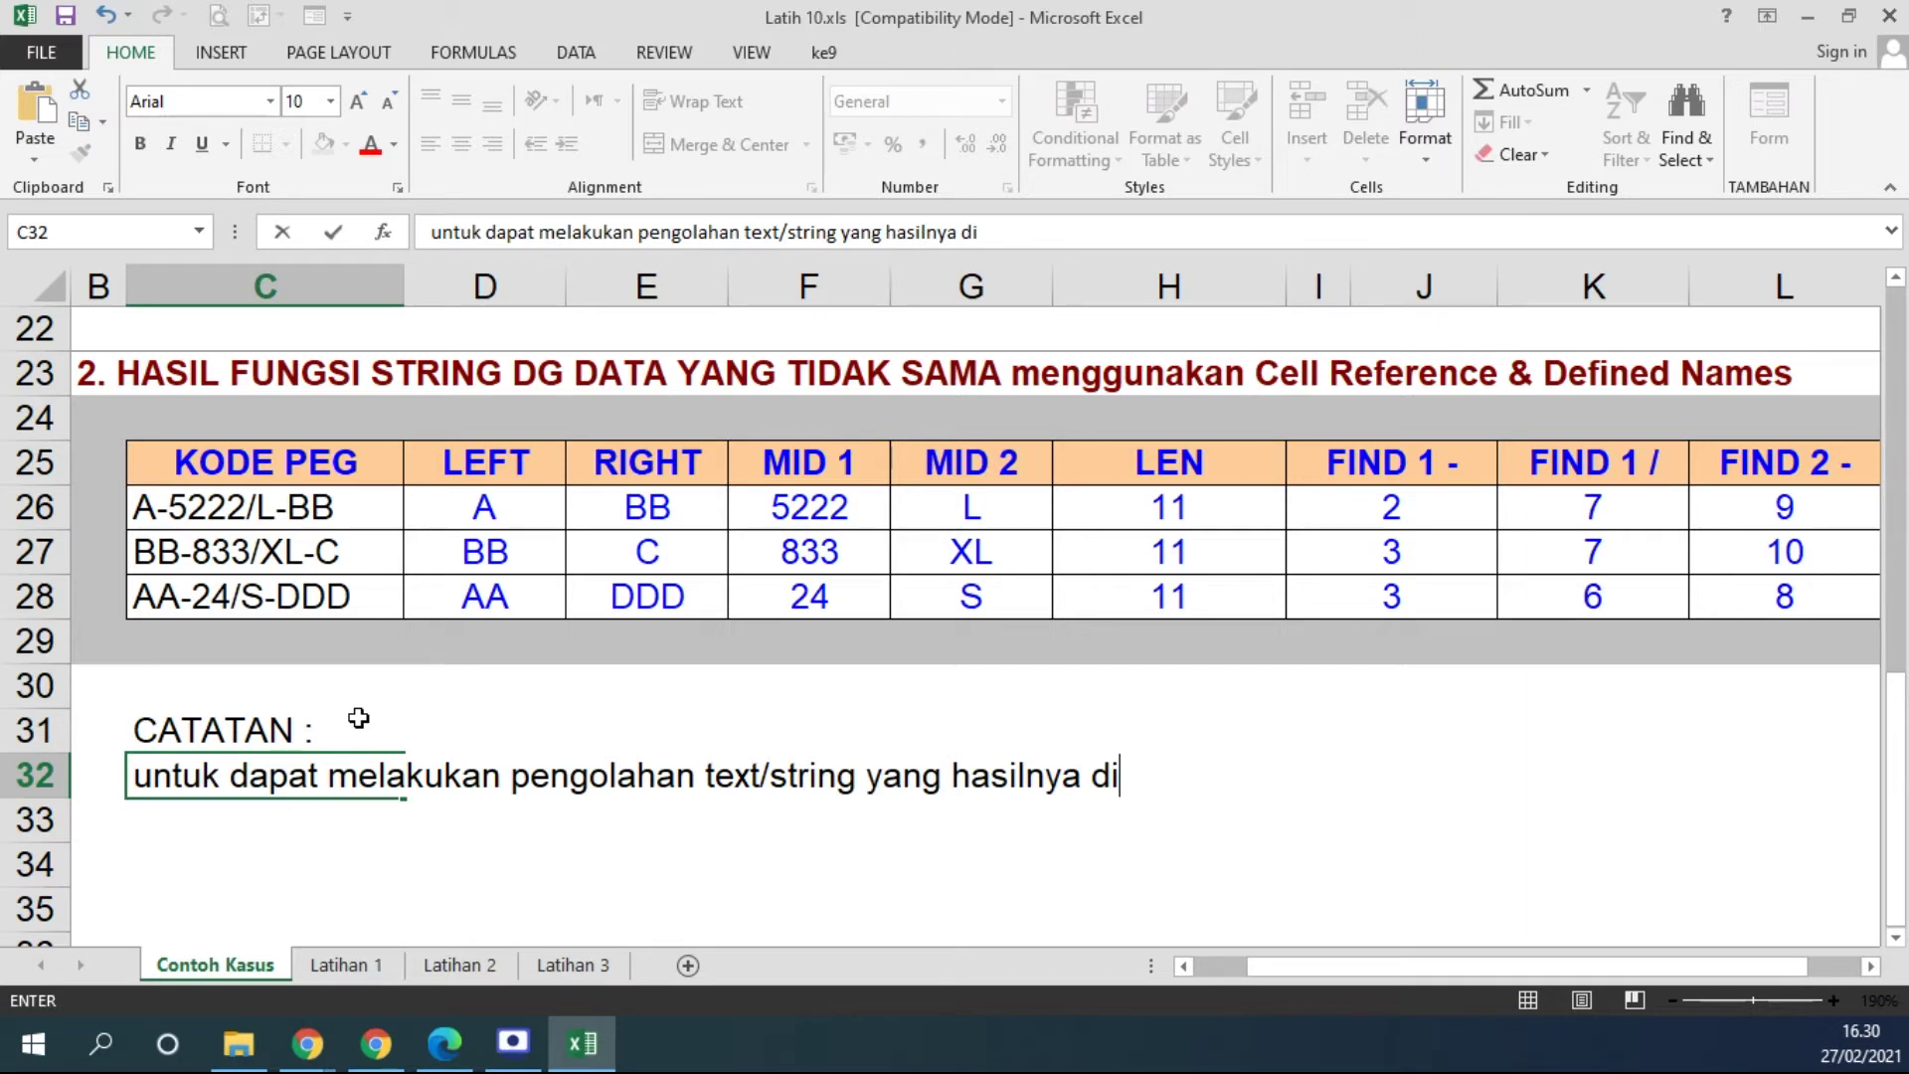
pyautogui.write('minta dinamis ')
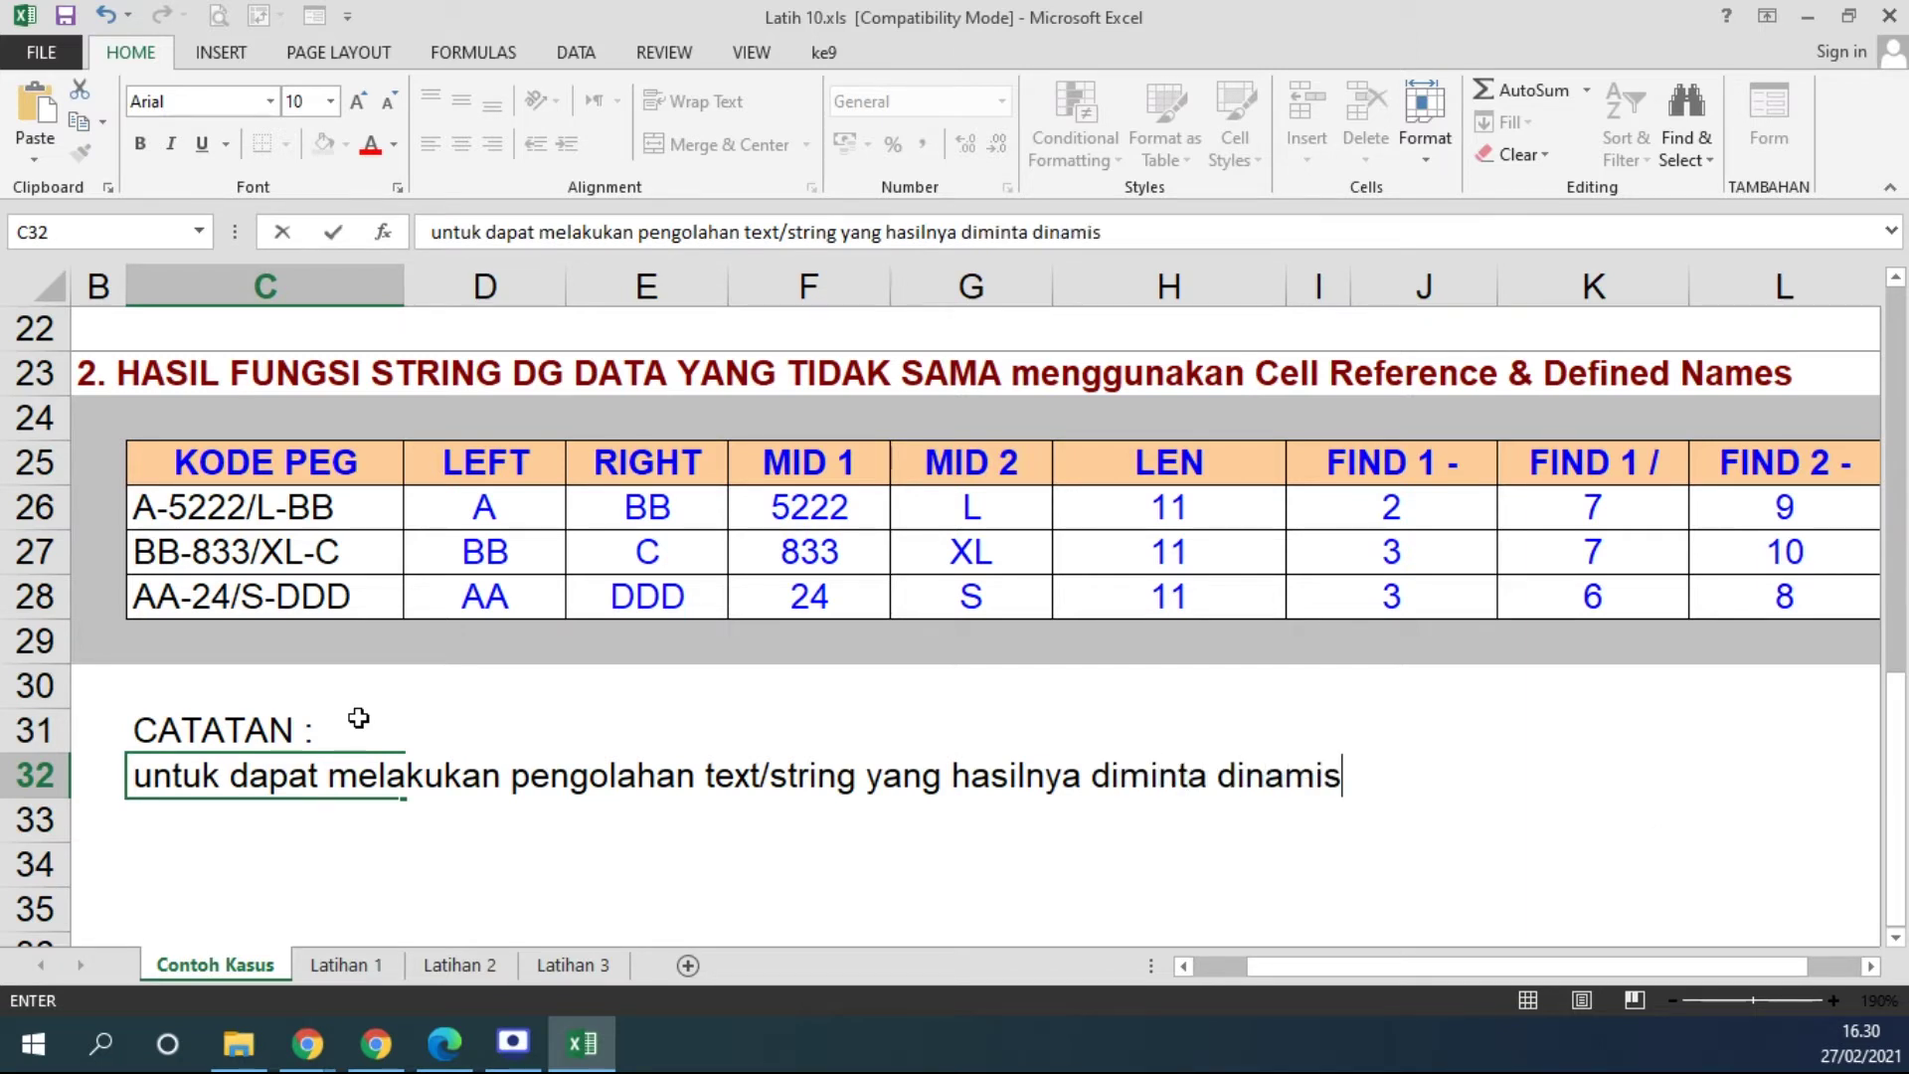
pyautogui.write('(tidak sama ')
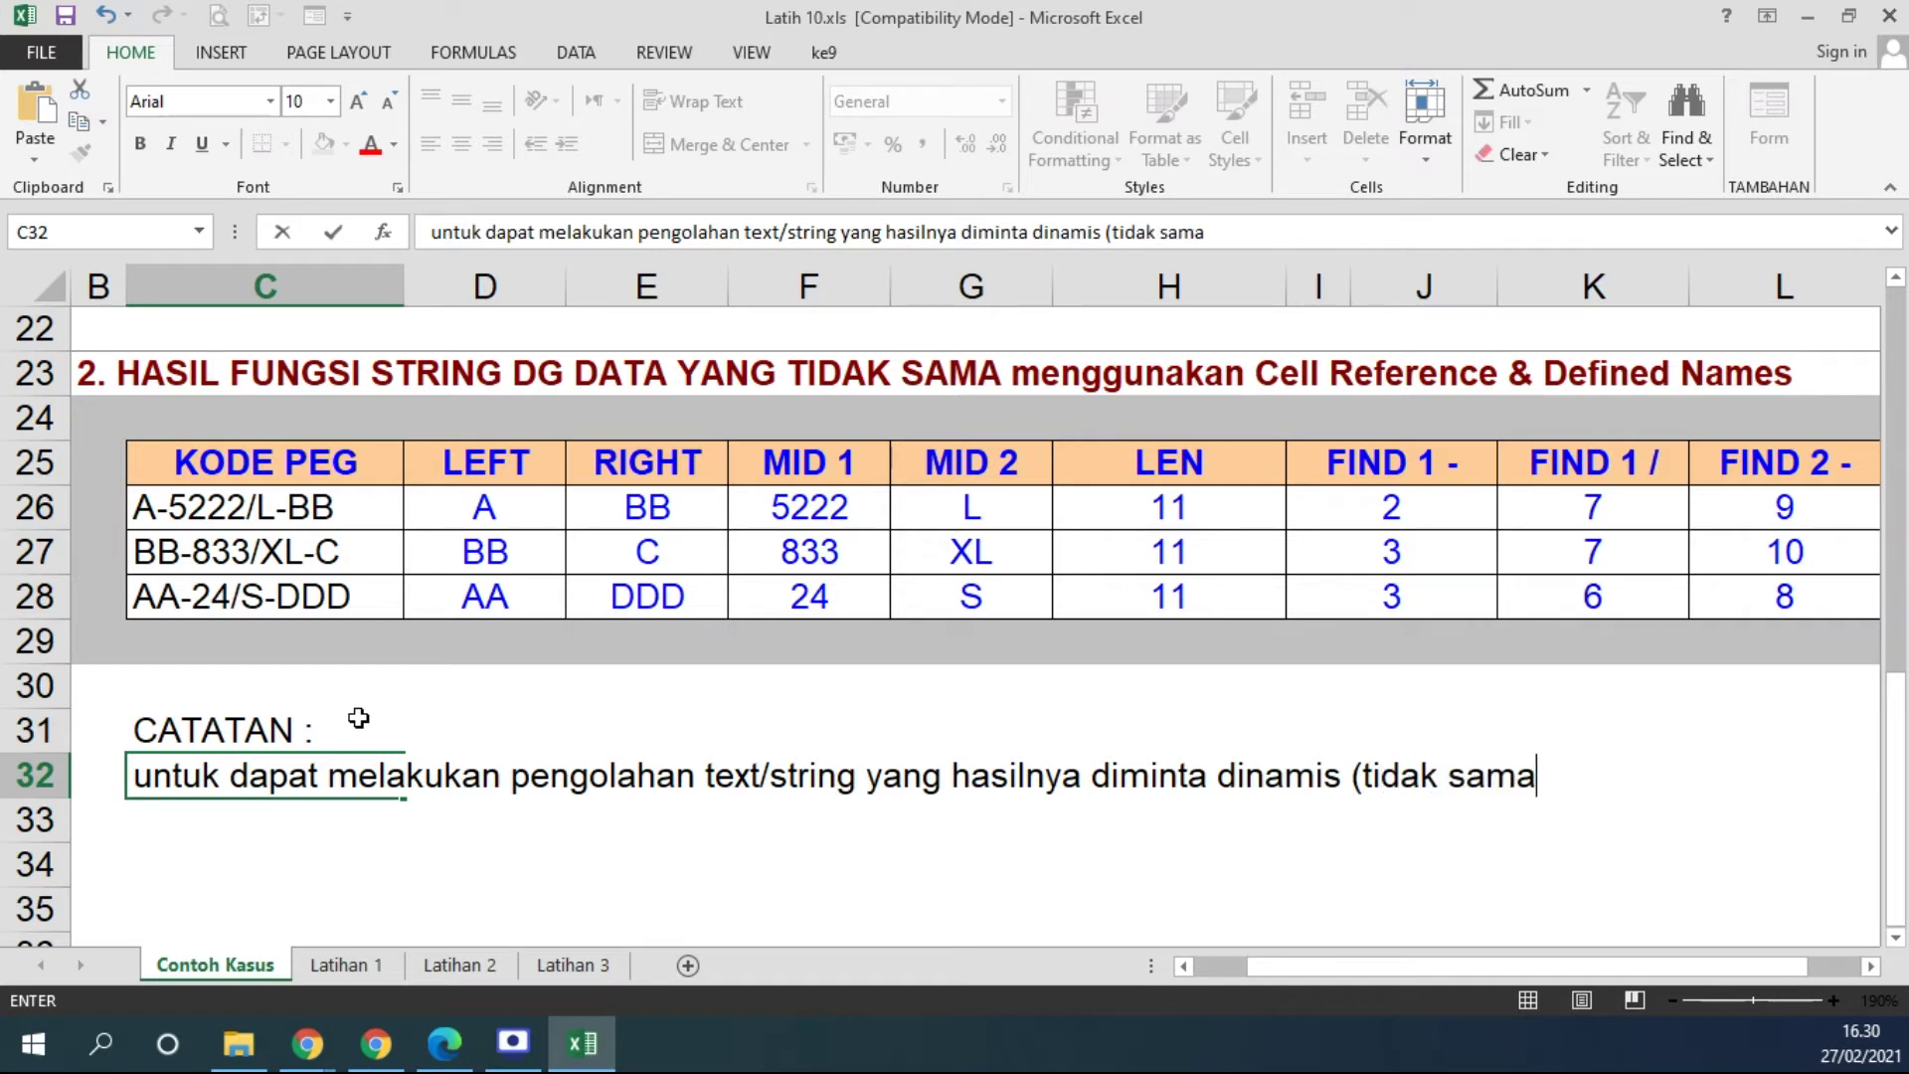
pyautogui.write('panjang')
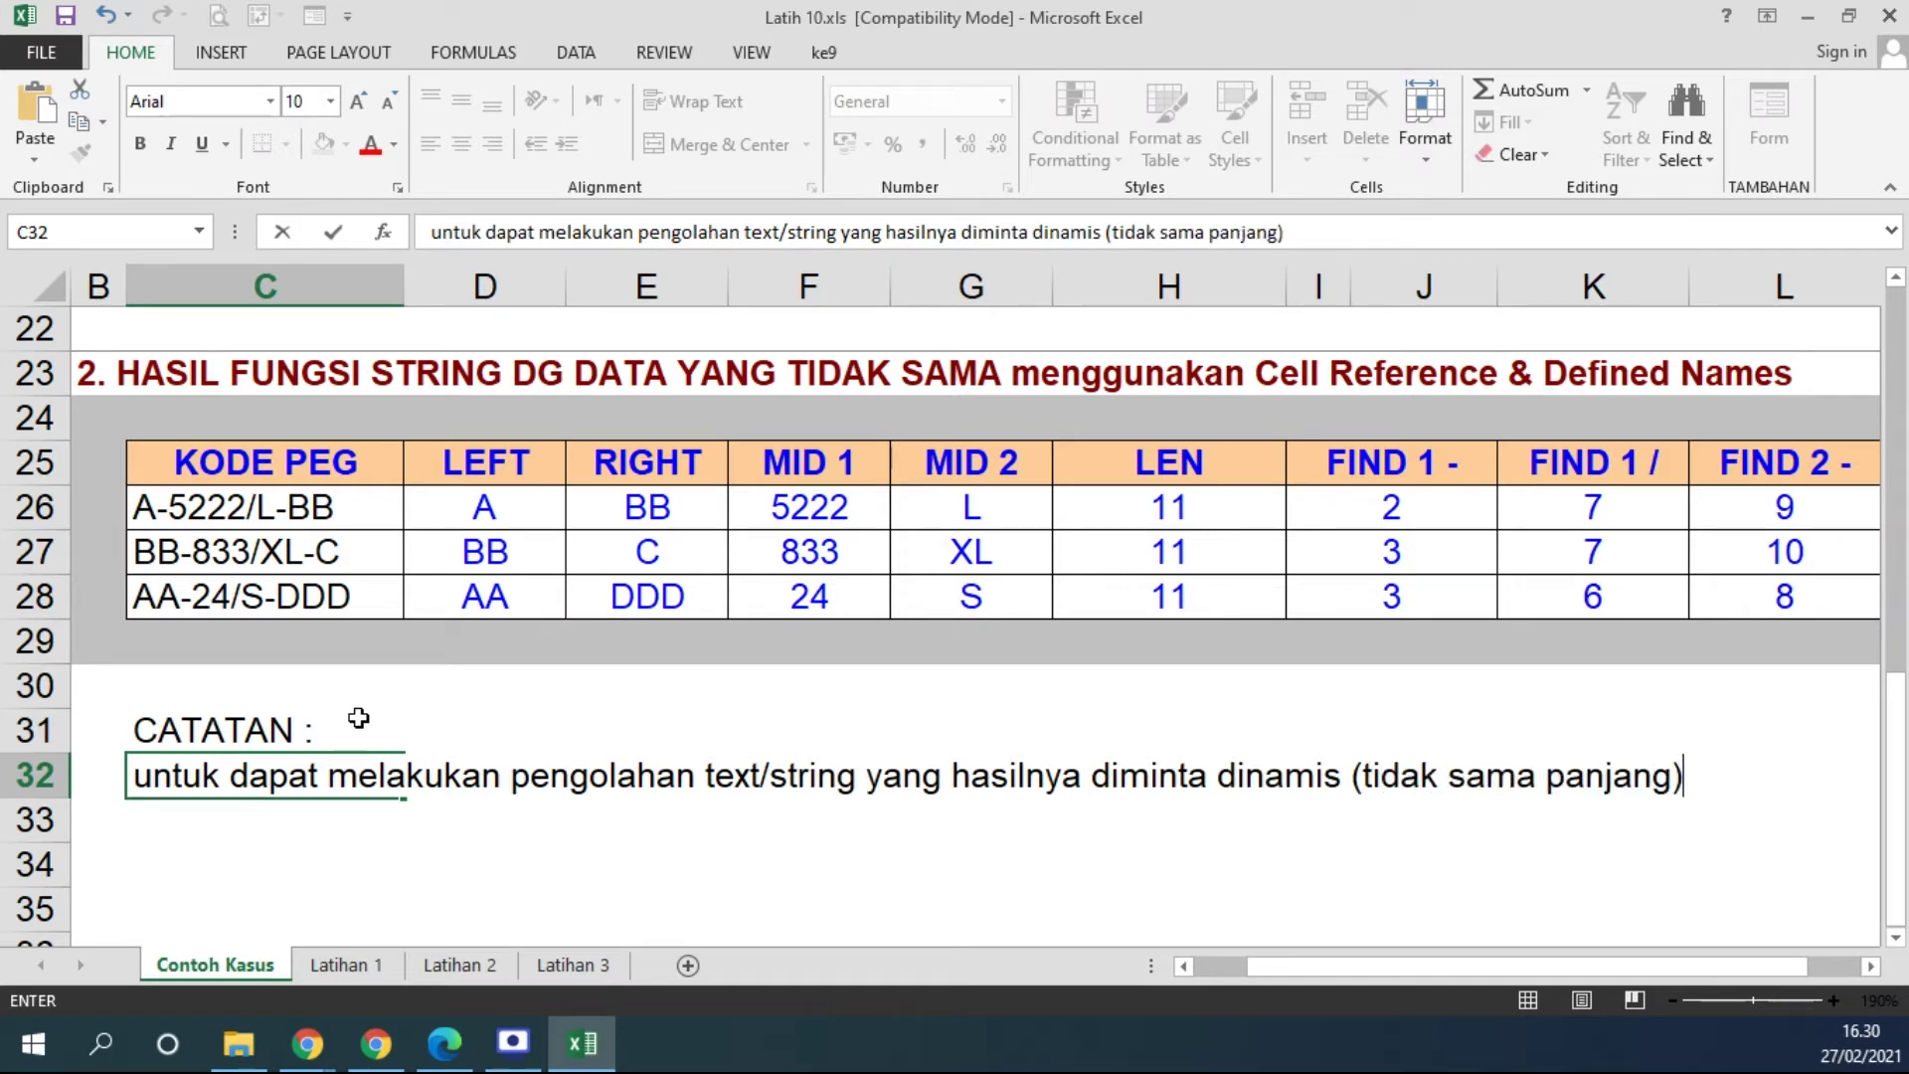
pyautogui.press('Return')
# Add the note line 'maka kata kuncinya adalah temukan PEMBATAS DARI KARAKTER YANG AKAN DIPOTONG'
pyautogui.write('maka kata kuncinya adalah temukan PEMBATAS2')
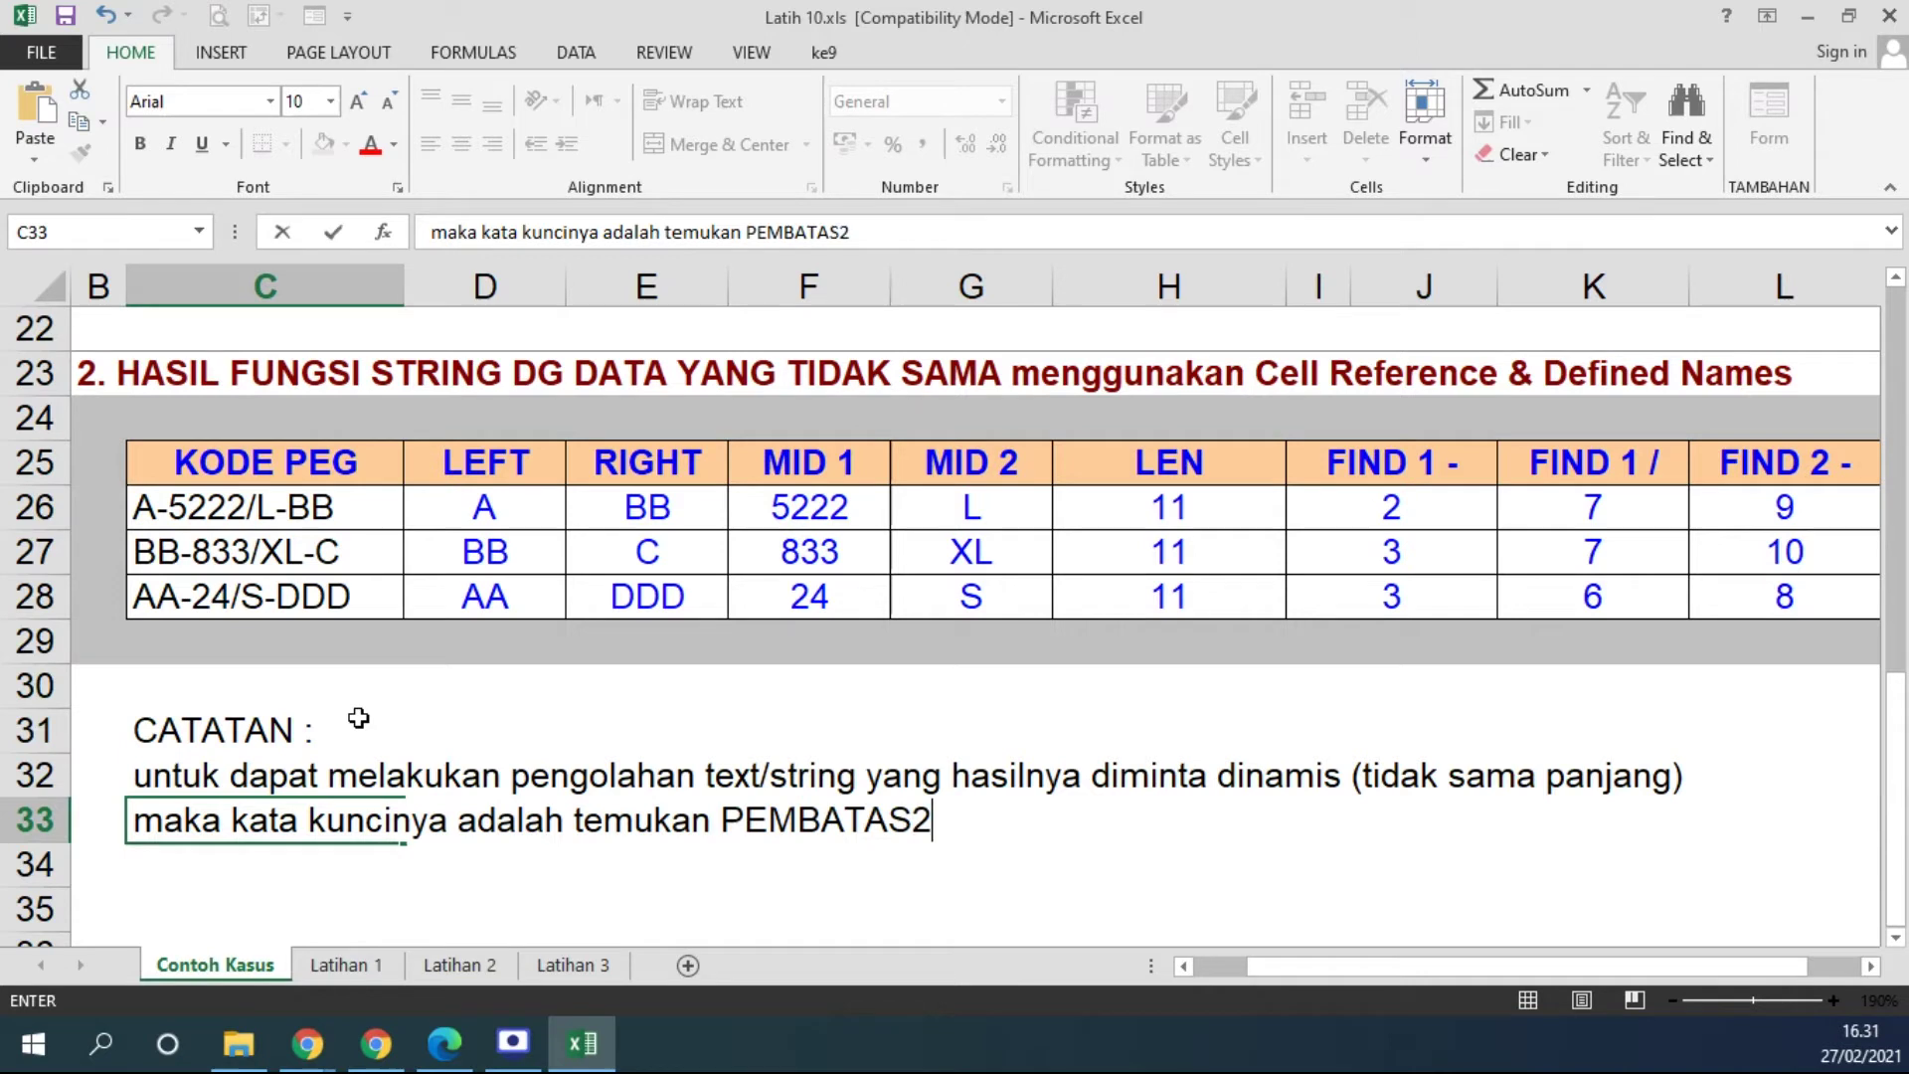
pyautogui.press('BackSpace')
pyautogui.write('pem')
pyautogui.press('BackSpace')
pyautogui.press('BackSpace')
pyautogui.press('BackSpace')
pyautogui.write('PEMBATAS DARI KARAKTER YANG AKAN DI')
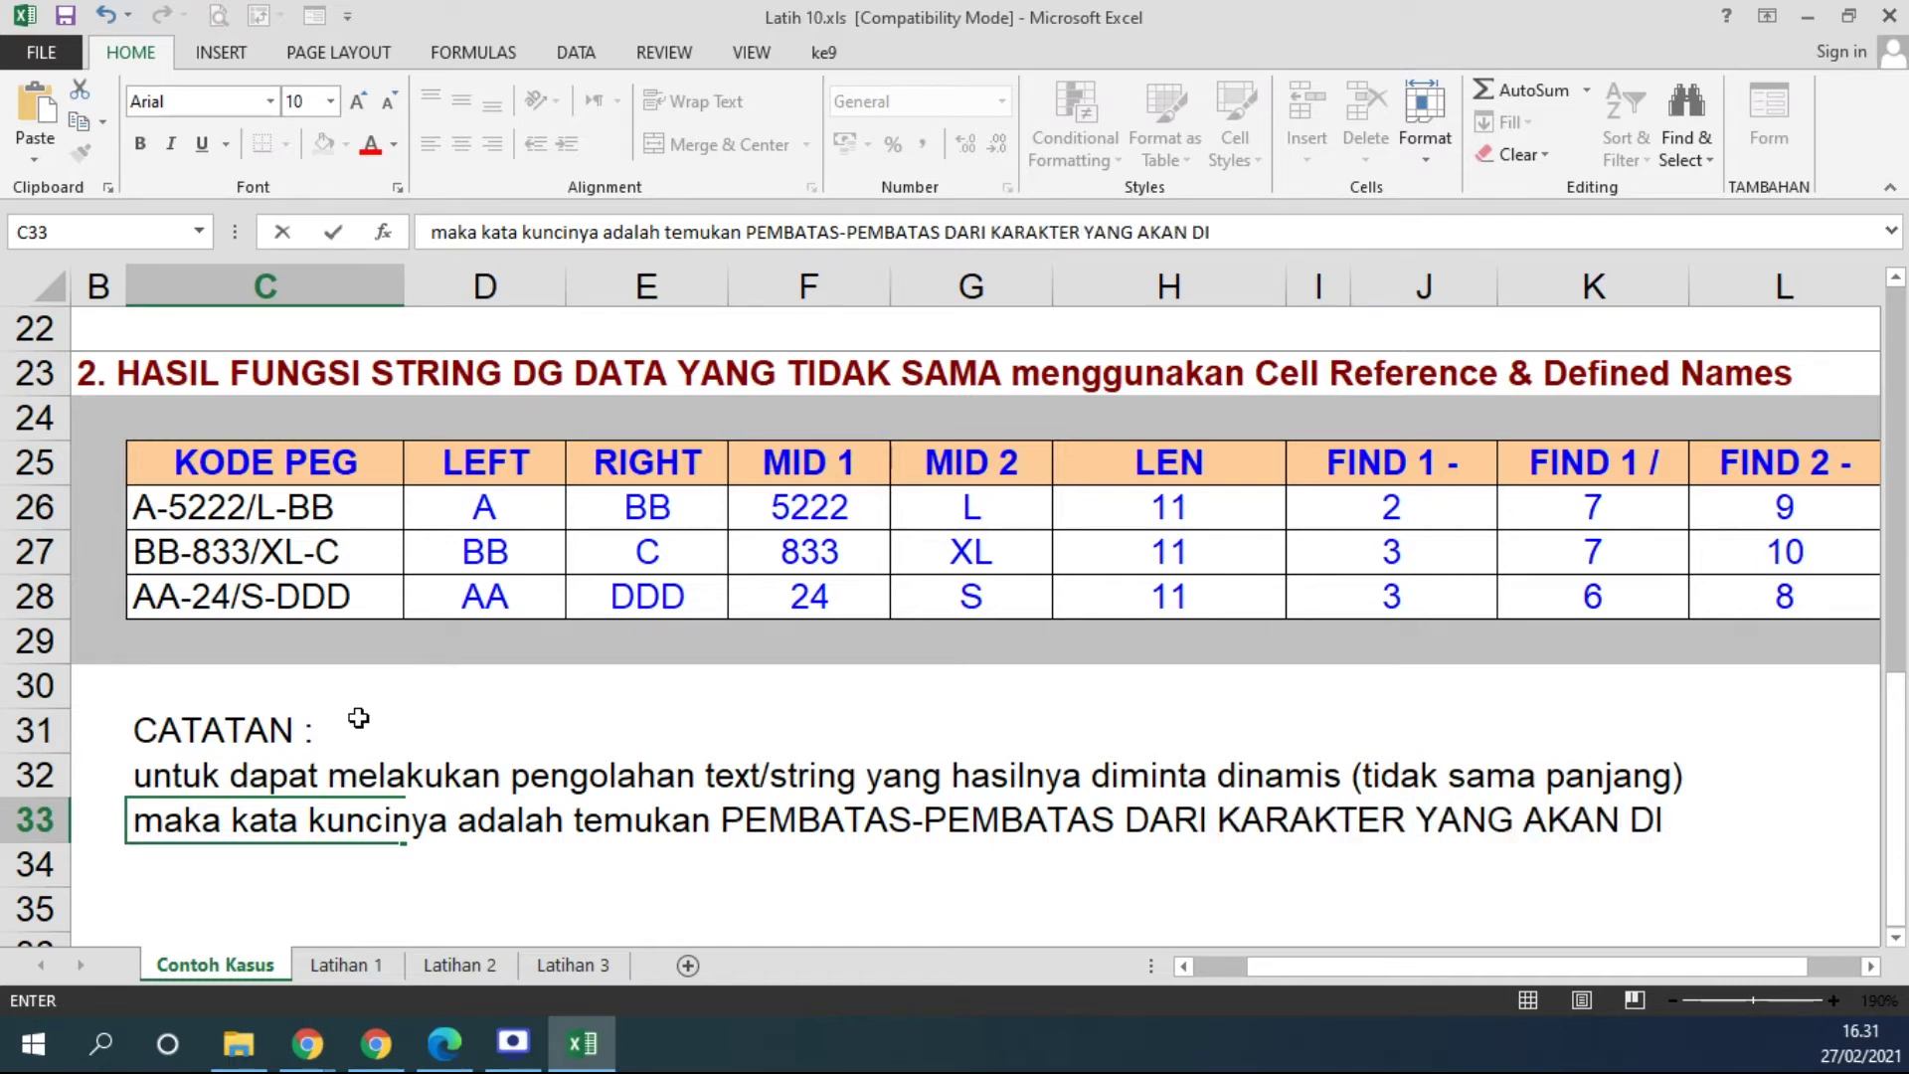
pyautogui.write('POTONG')
pyautogui.press('Return')
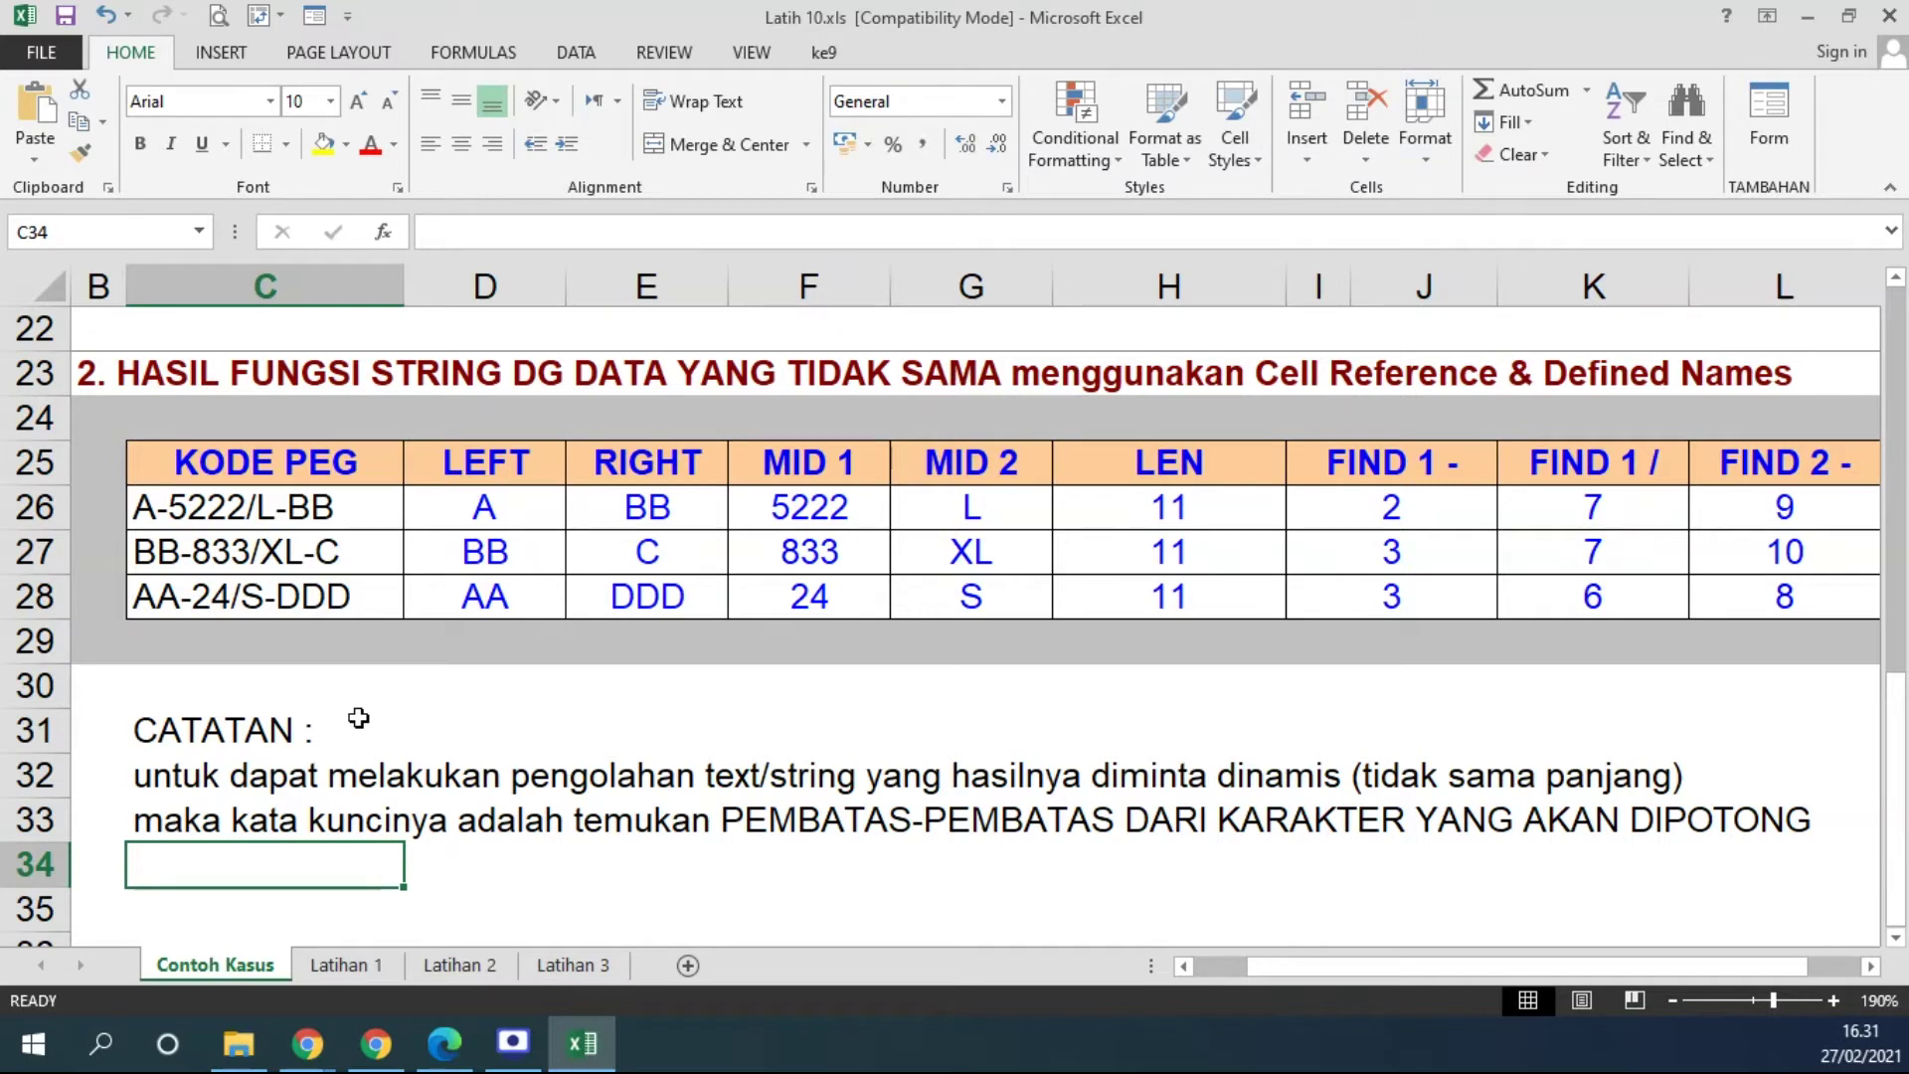
# Add the line 'Pembatas : bisa berada sebelum atau sesudah karakter yang ingin dipotong'
pyautogui.write('Pembatan')
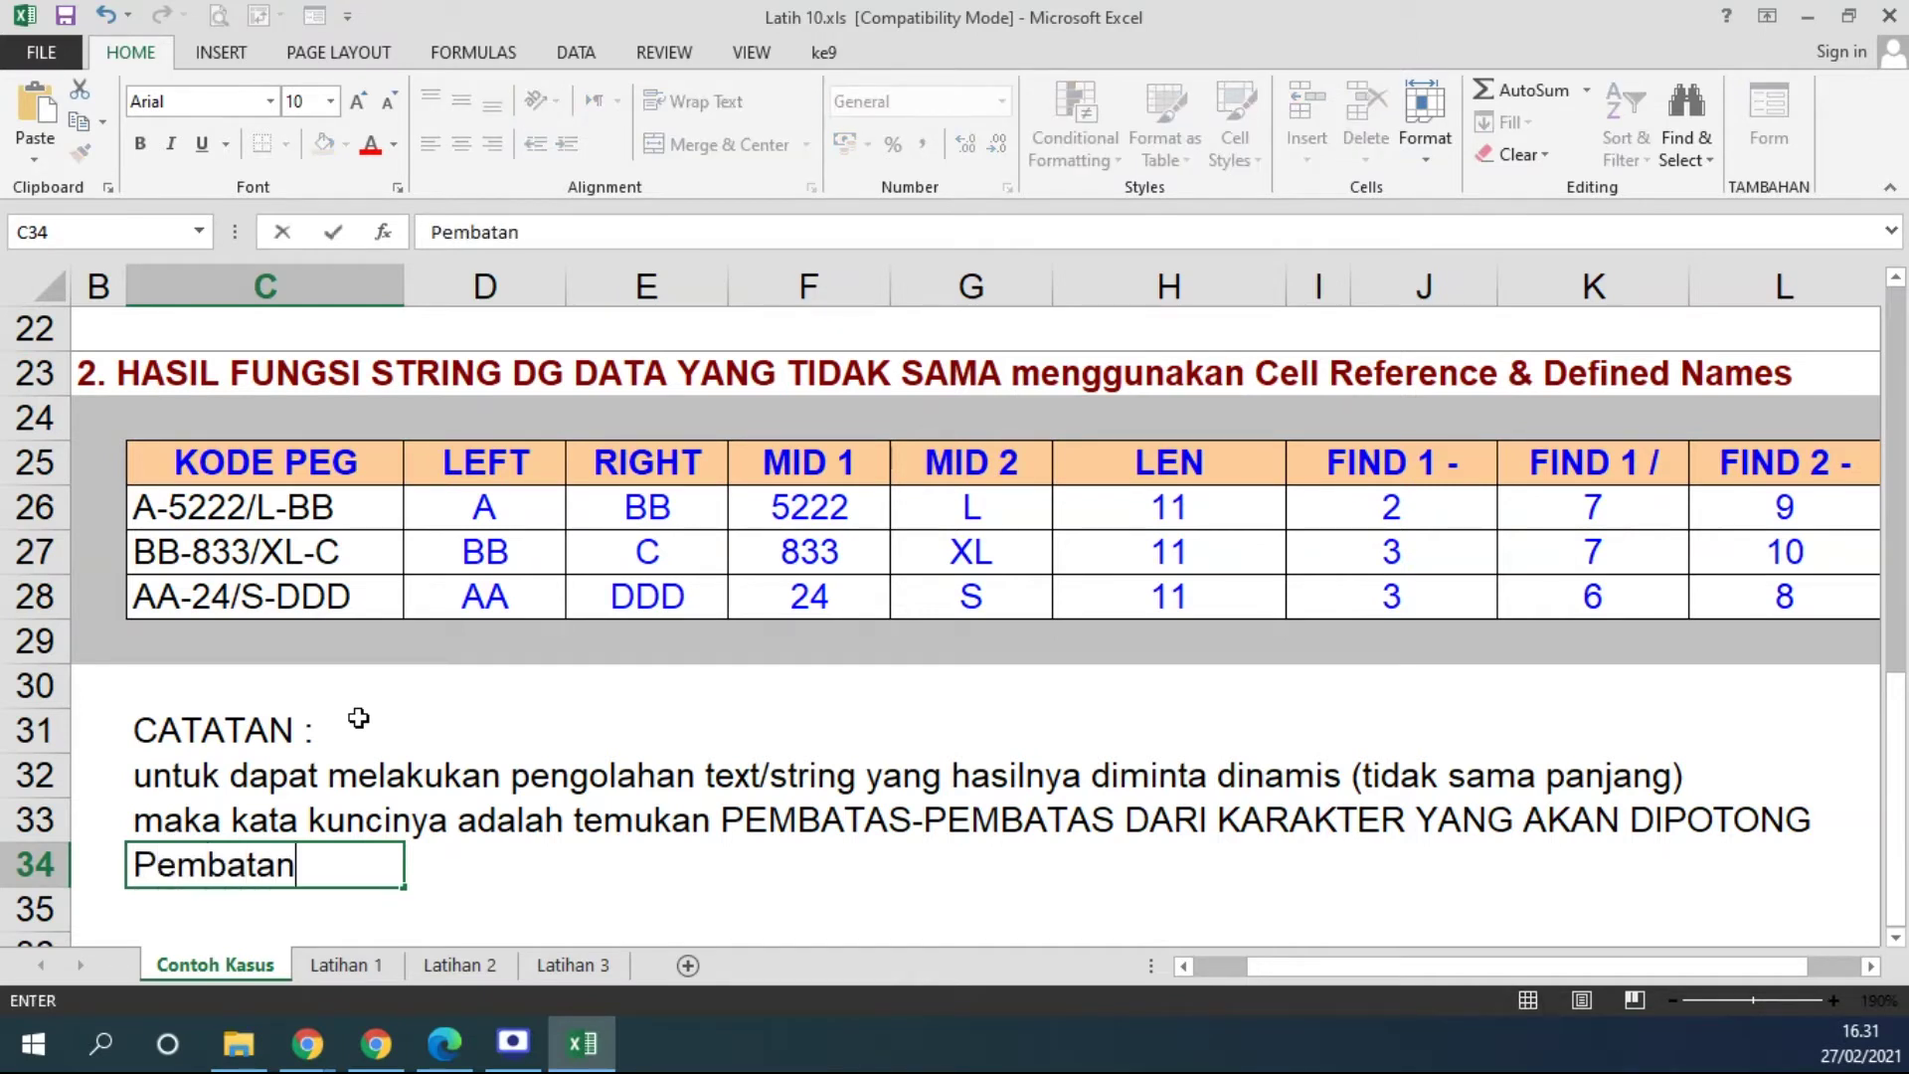
pyautogui.press('BackSpace')
pyautogui.write('s :bisa berada sblm')
pyautogui.press('BackSpace')
pyautogui.press('BackSpace')
pyautogui.press('BackSpace')
pyautogui.write('ebelum atau sesudah ')
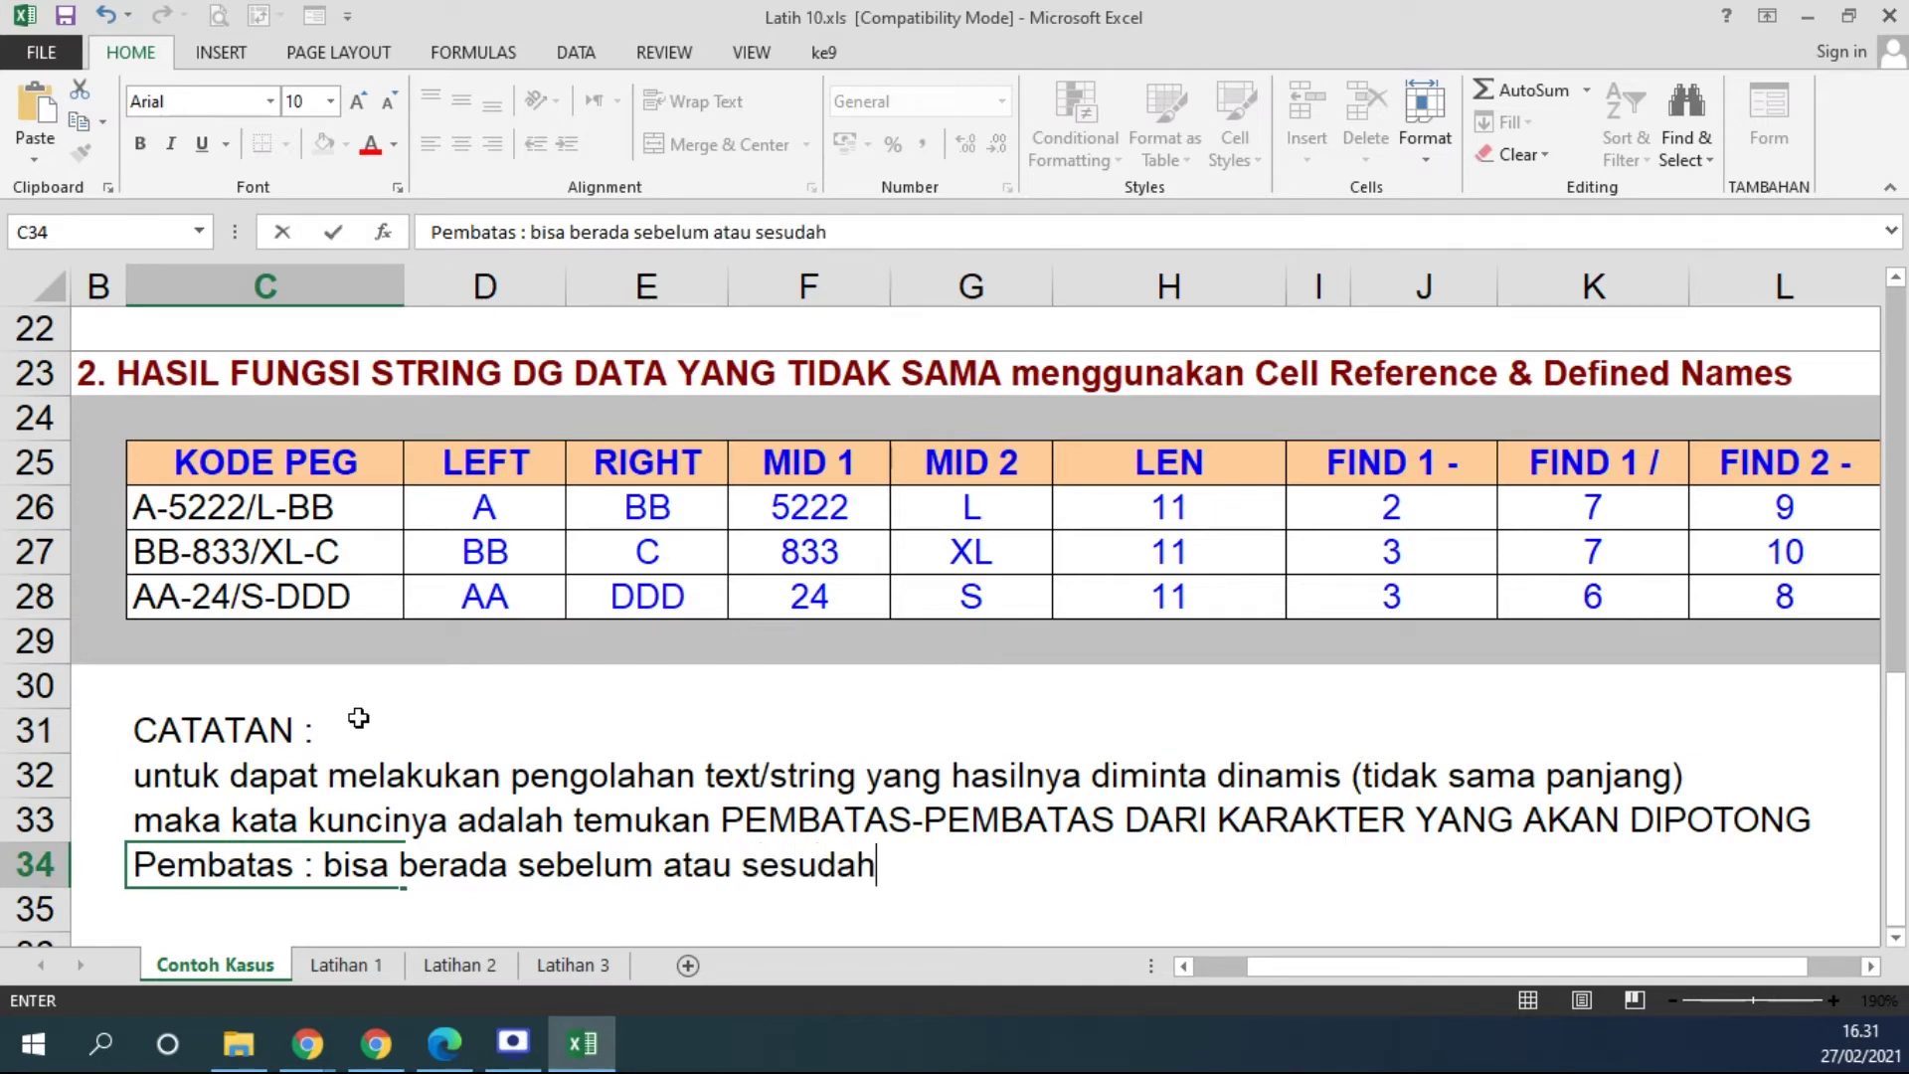
pyautogui.write('karakte')
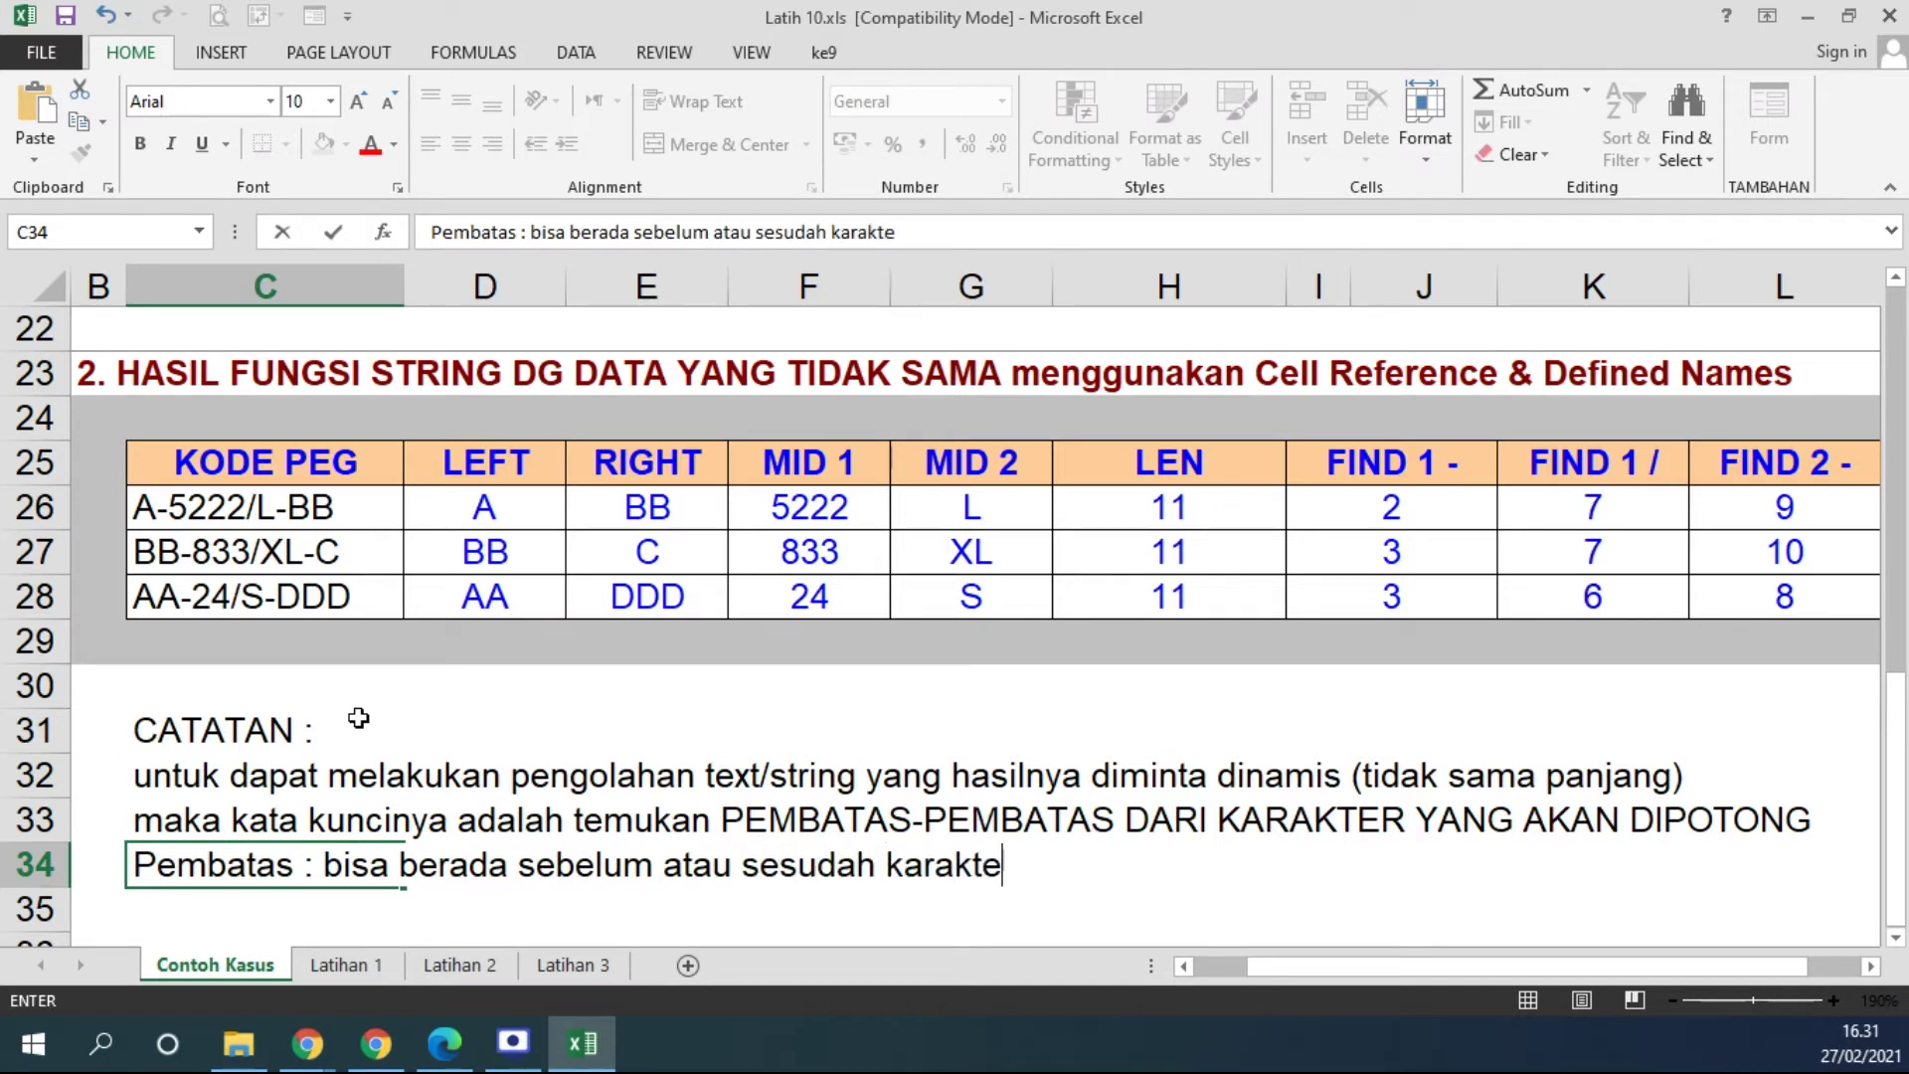
pyautogui.write('r yang ingin dipotong')
pyautogui.press('Return')
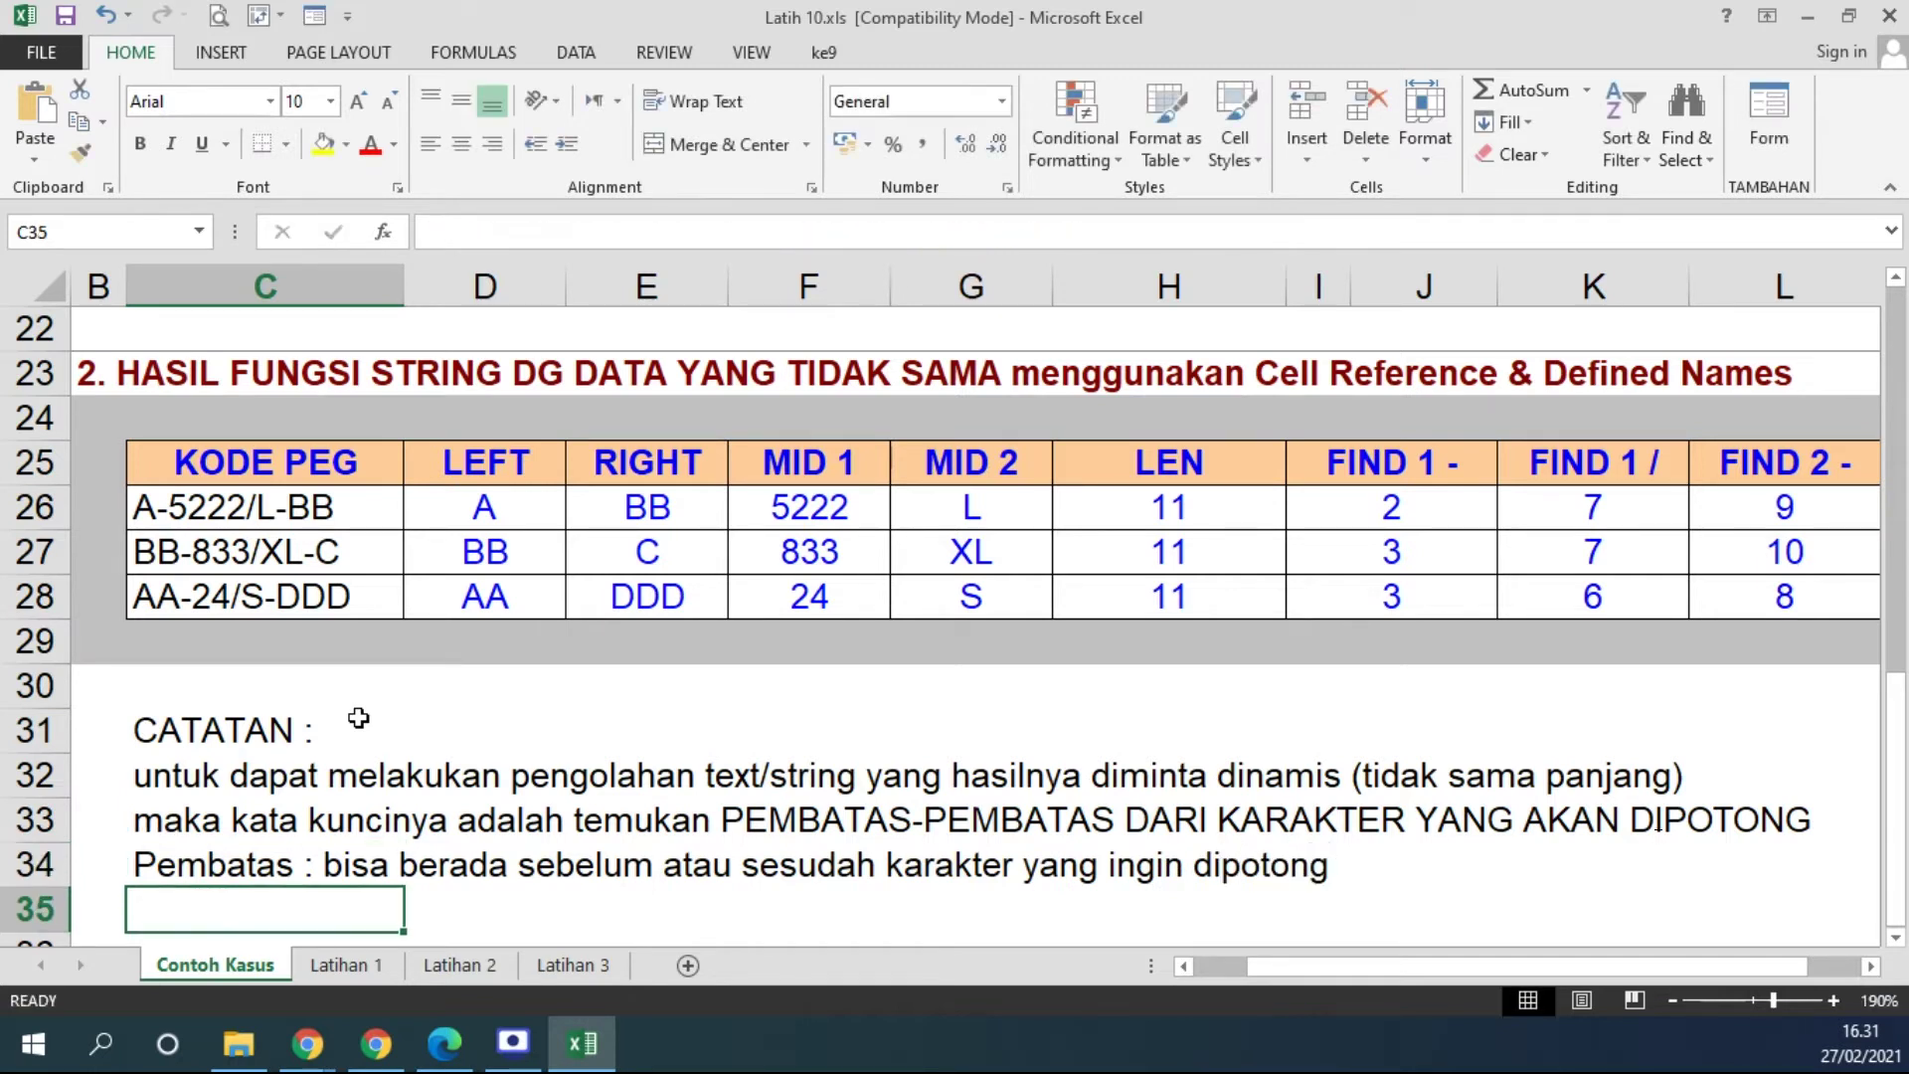
# Bold the CATATAN heading in C31 and make 'Pembatas :' in C34 red and bold
pyautogui.click(279, 734)
pyautogui.click(141, 139)
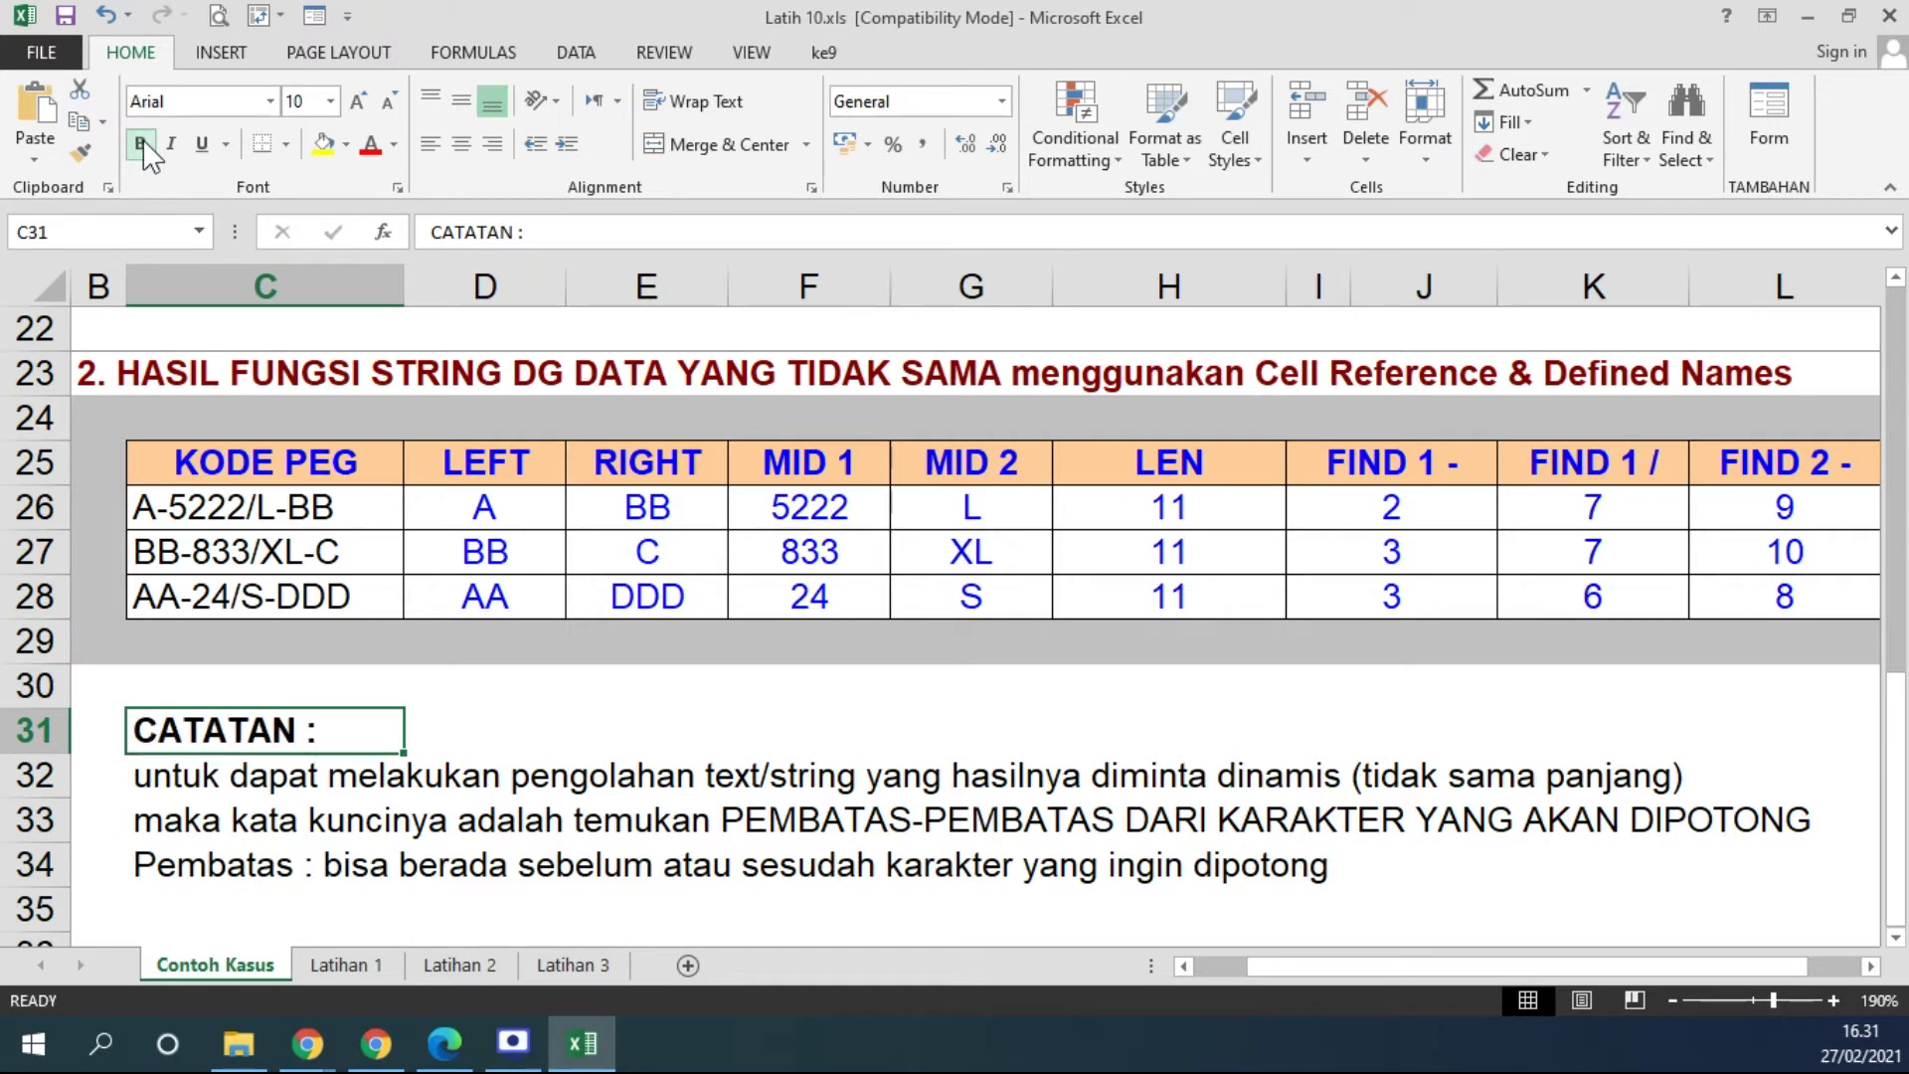
pyautogui.click(172, 868)
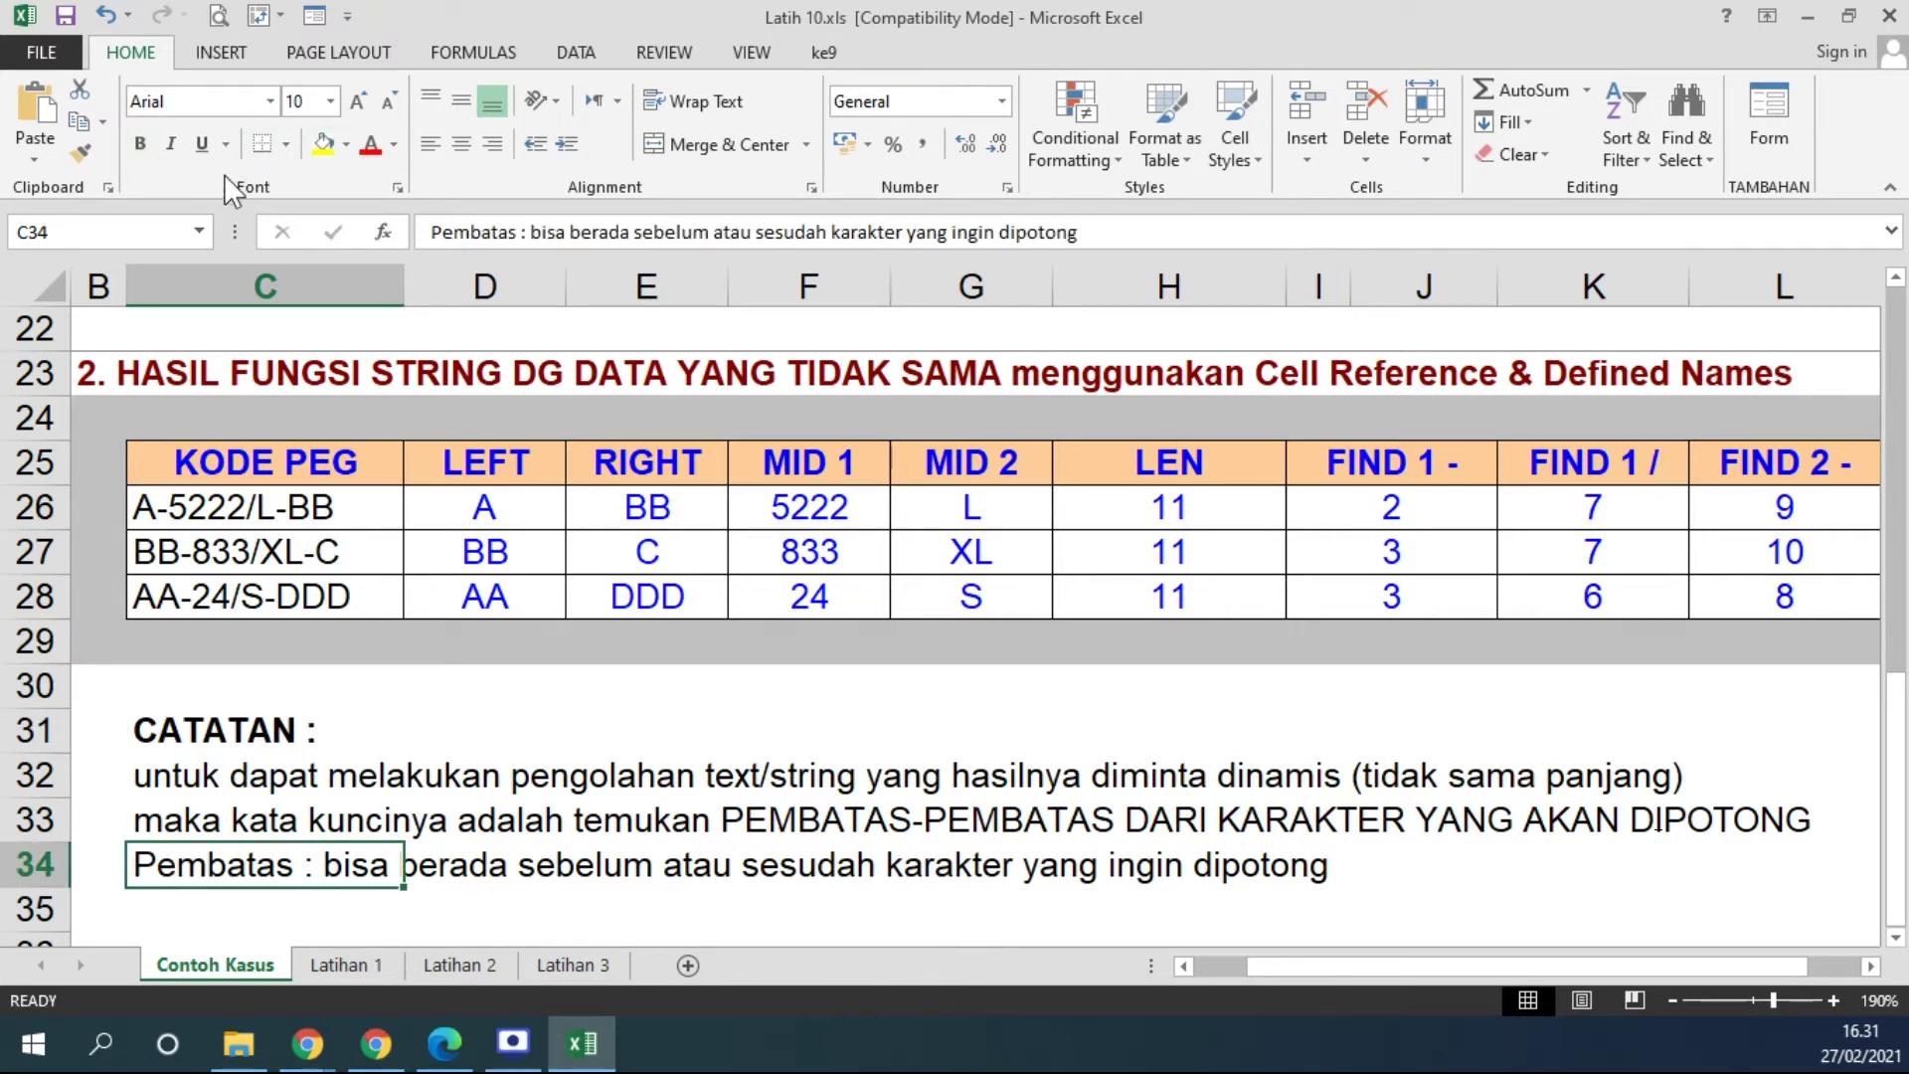
pyautogui.click(394, 146)
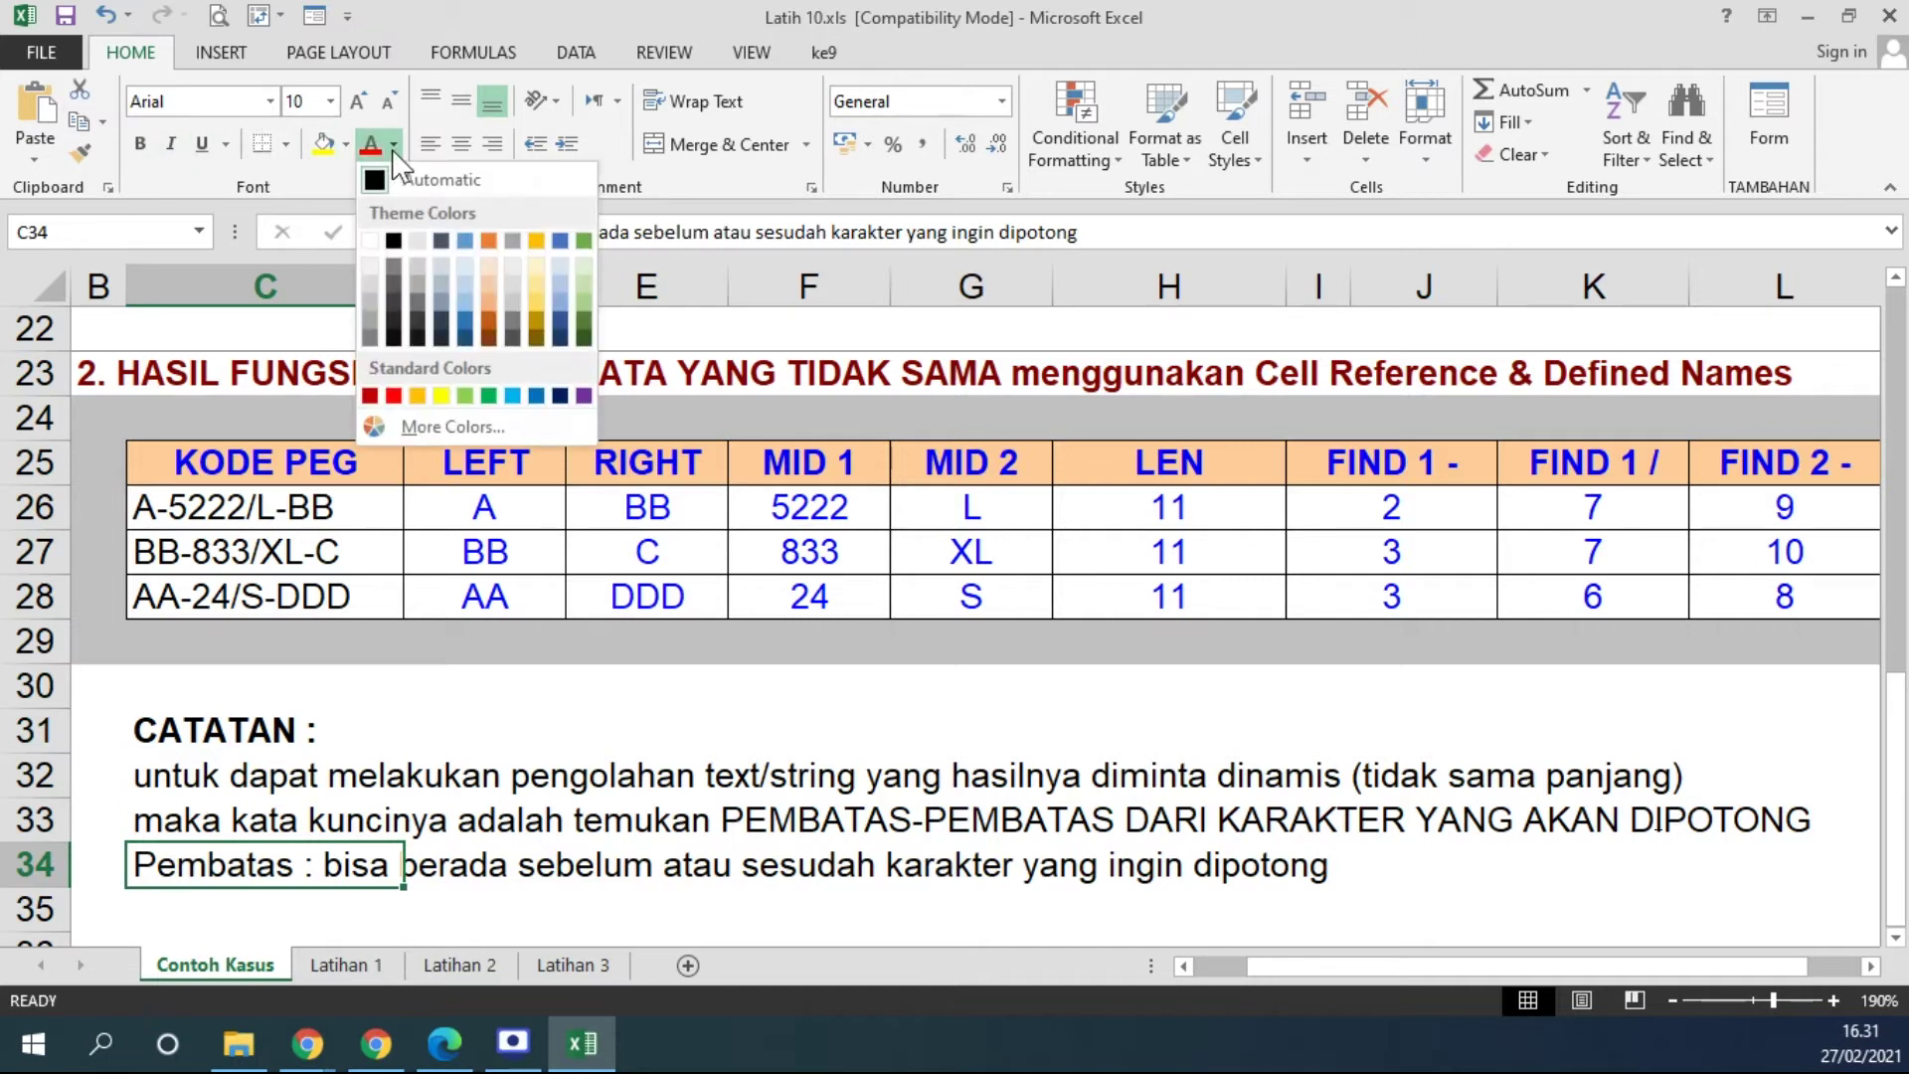
pyautogui.click(229, 873)
pyautogui.moveTo(144, 871); pyautogui.dragTo(316, 861)
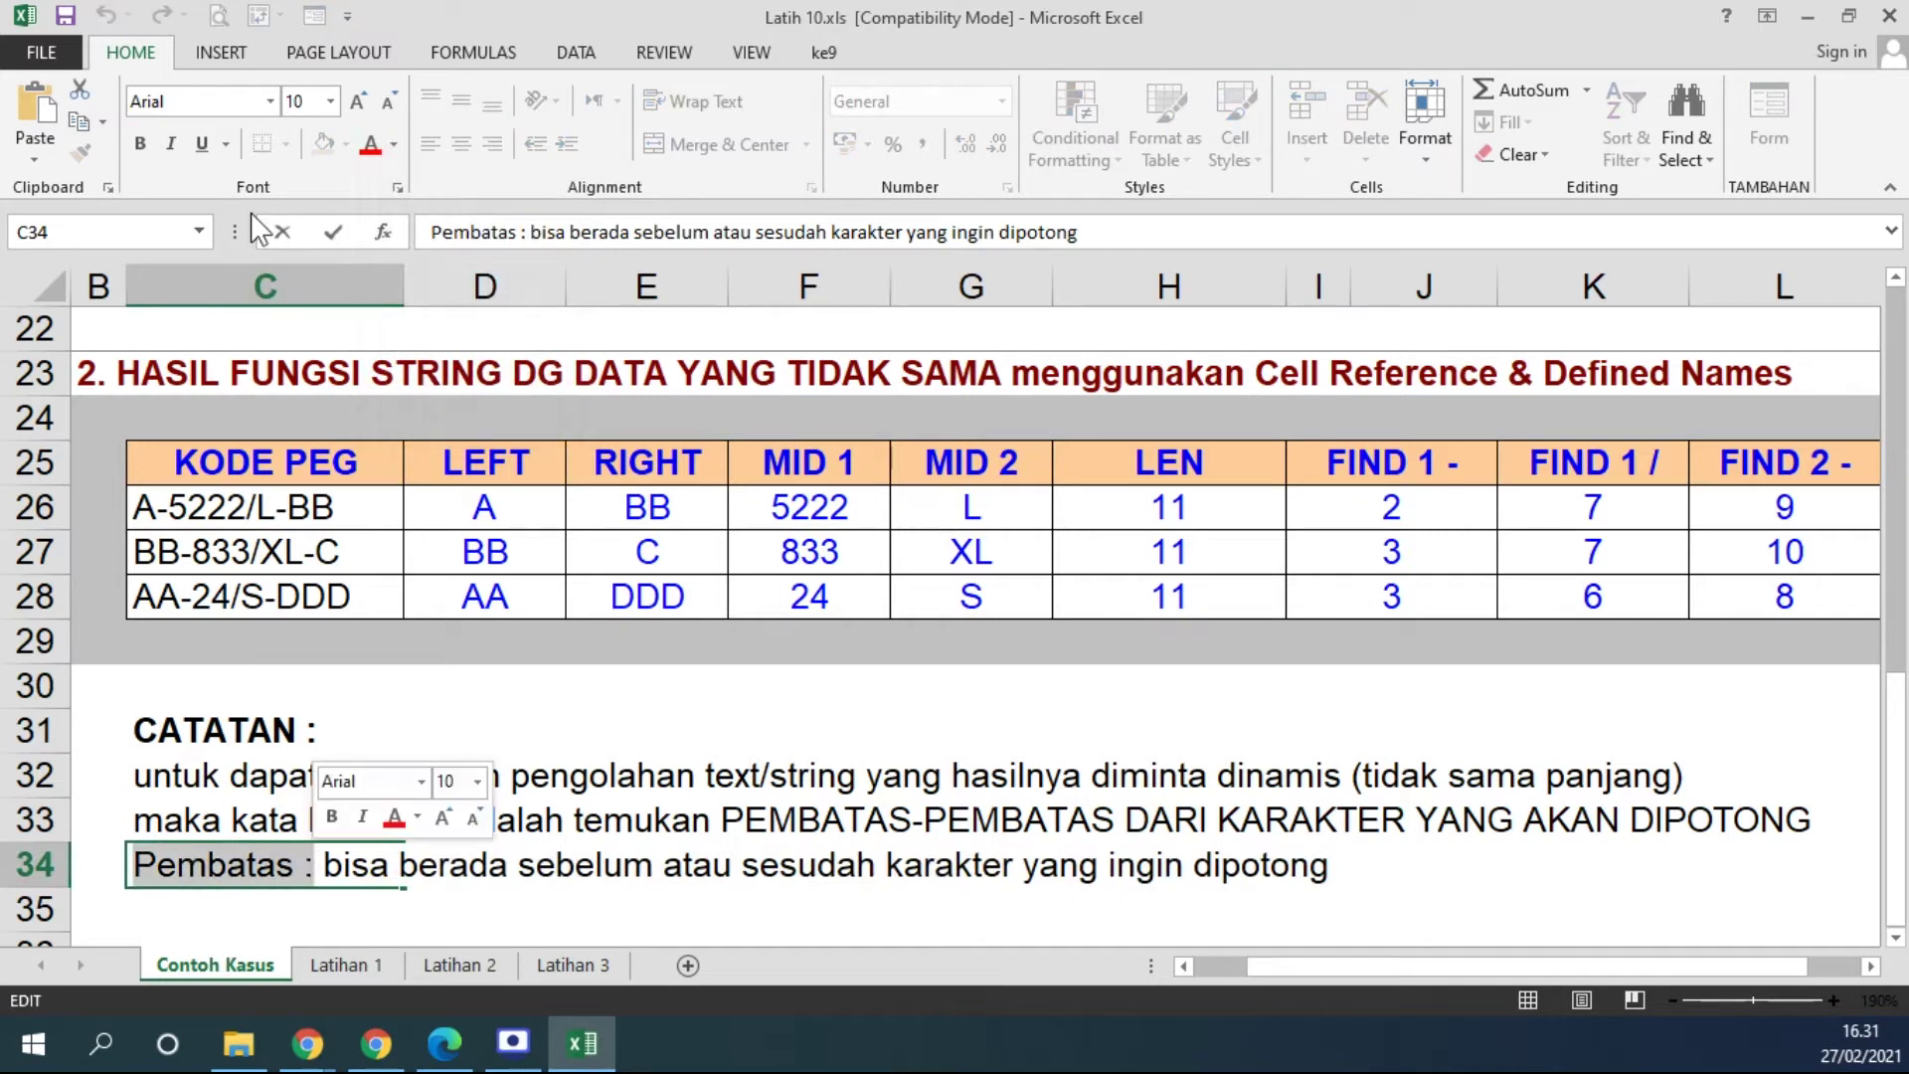
pyautogui.click(370, 144)
pyautogui.click(140, 145)
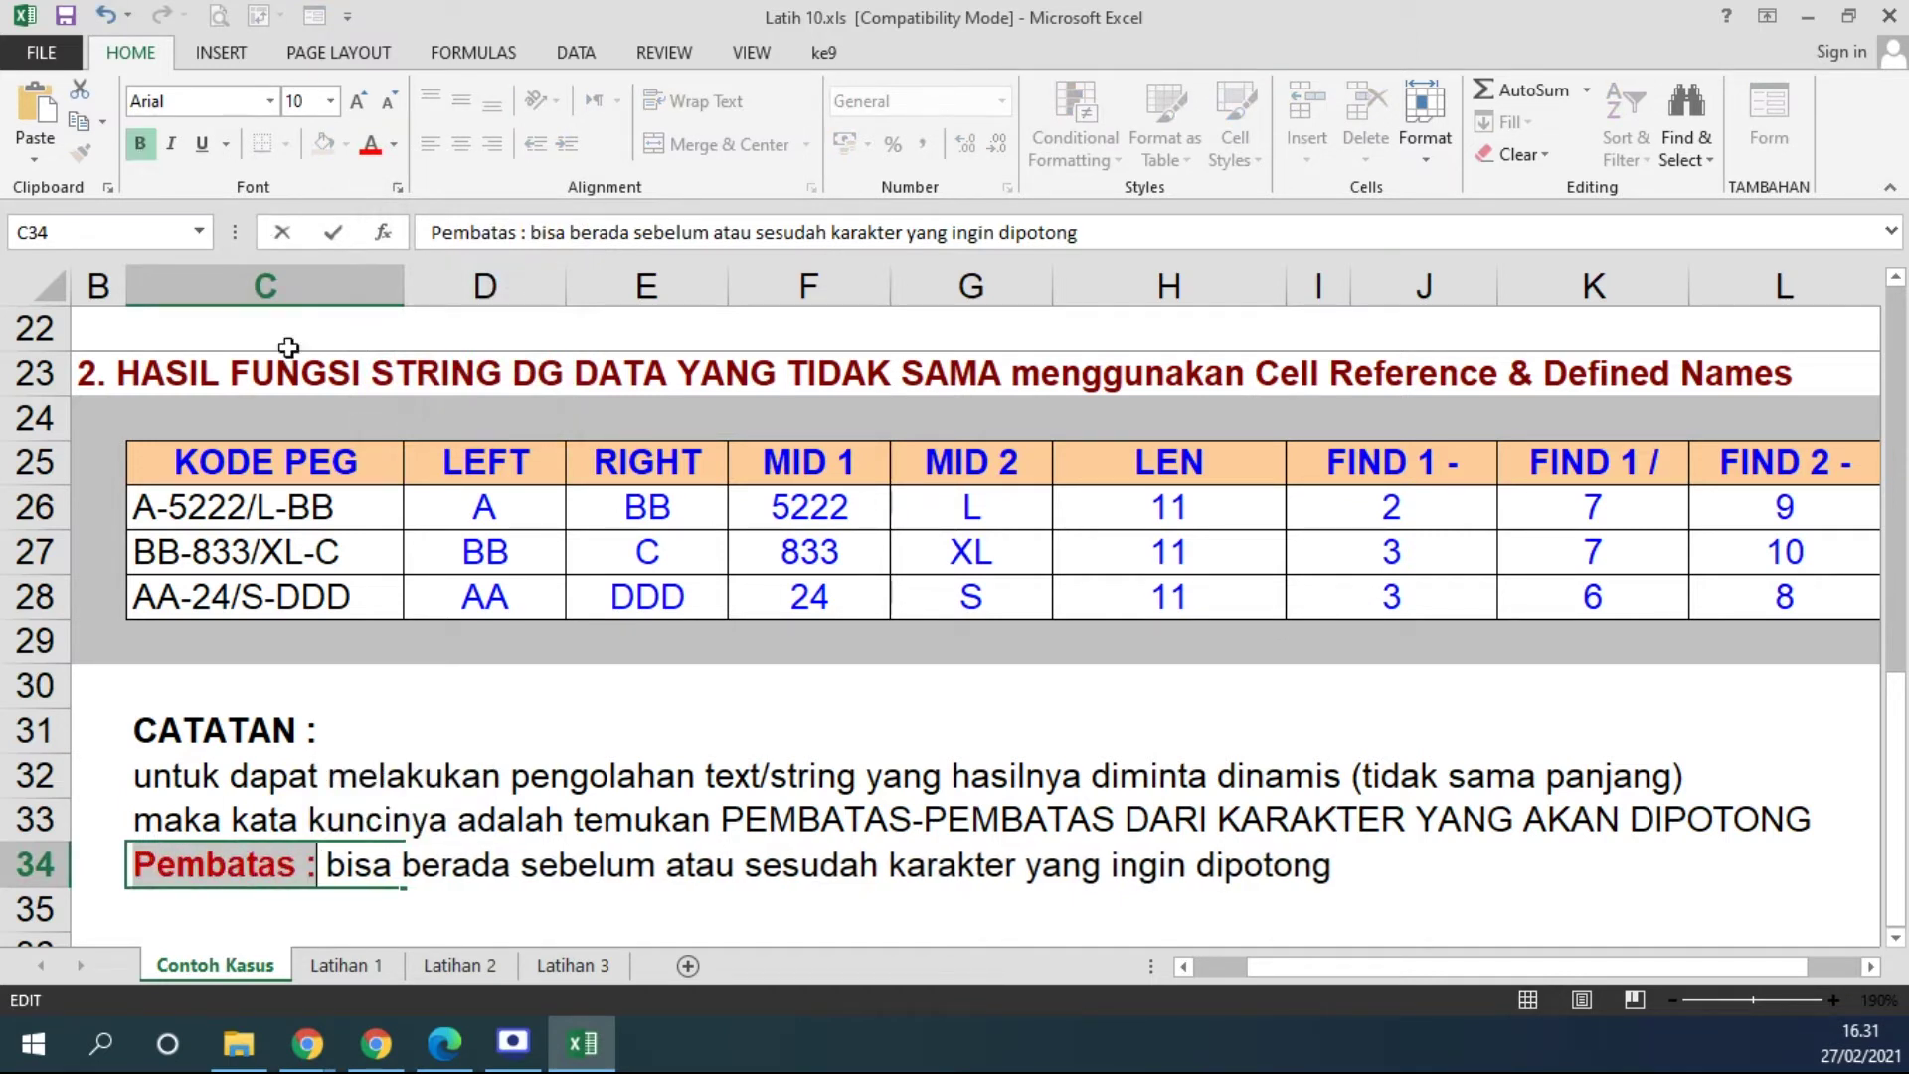
pyautogui.click(487, 641)
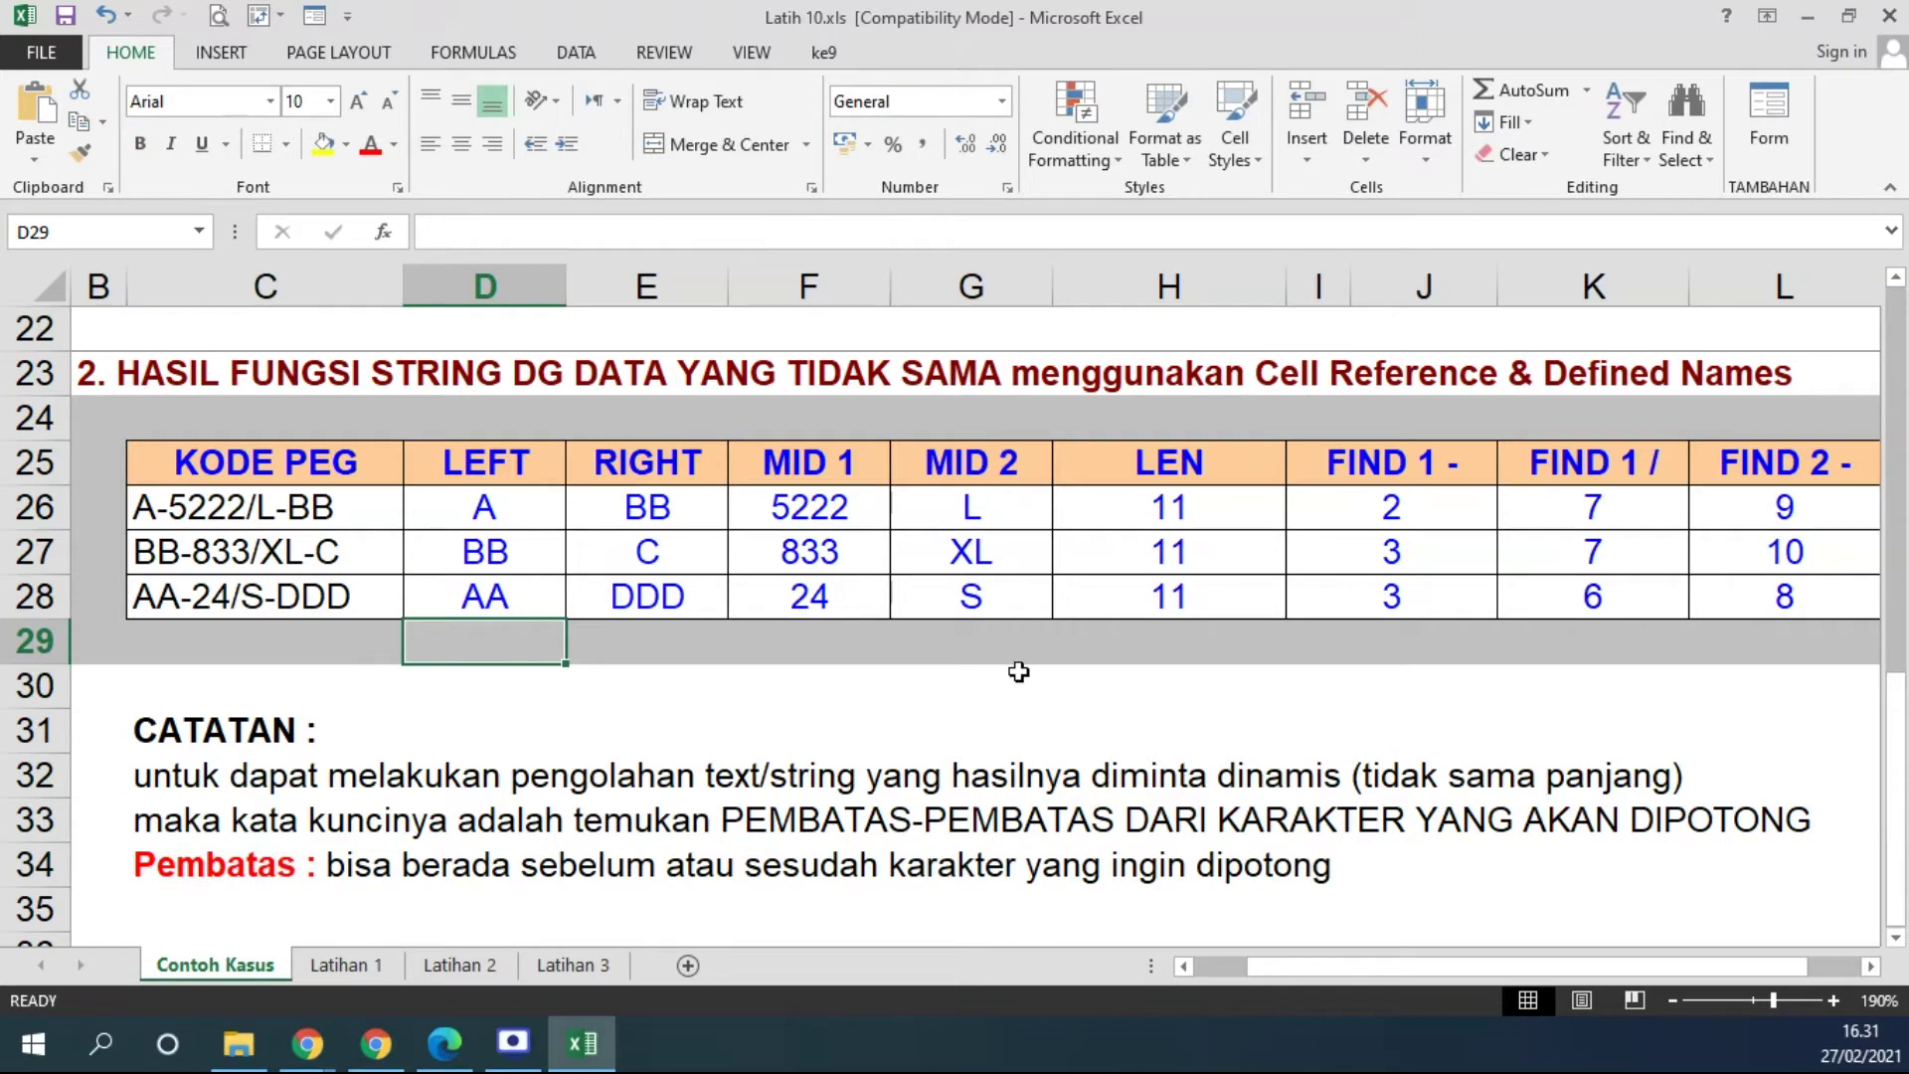
# Enter =FIND("-";C8;1) in I8 to locate the code's first hyphen
pyautogui.scroll(1, 1018, 672)
pyautogui.scroll(2, 1017, 672)
pyautogui.scroll(1, 1018, 672)
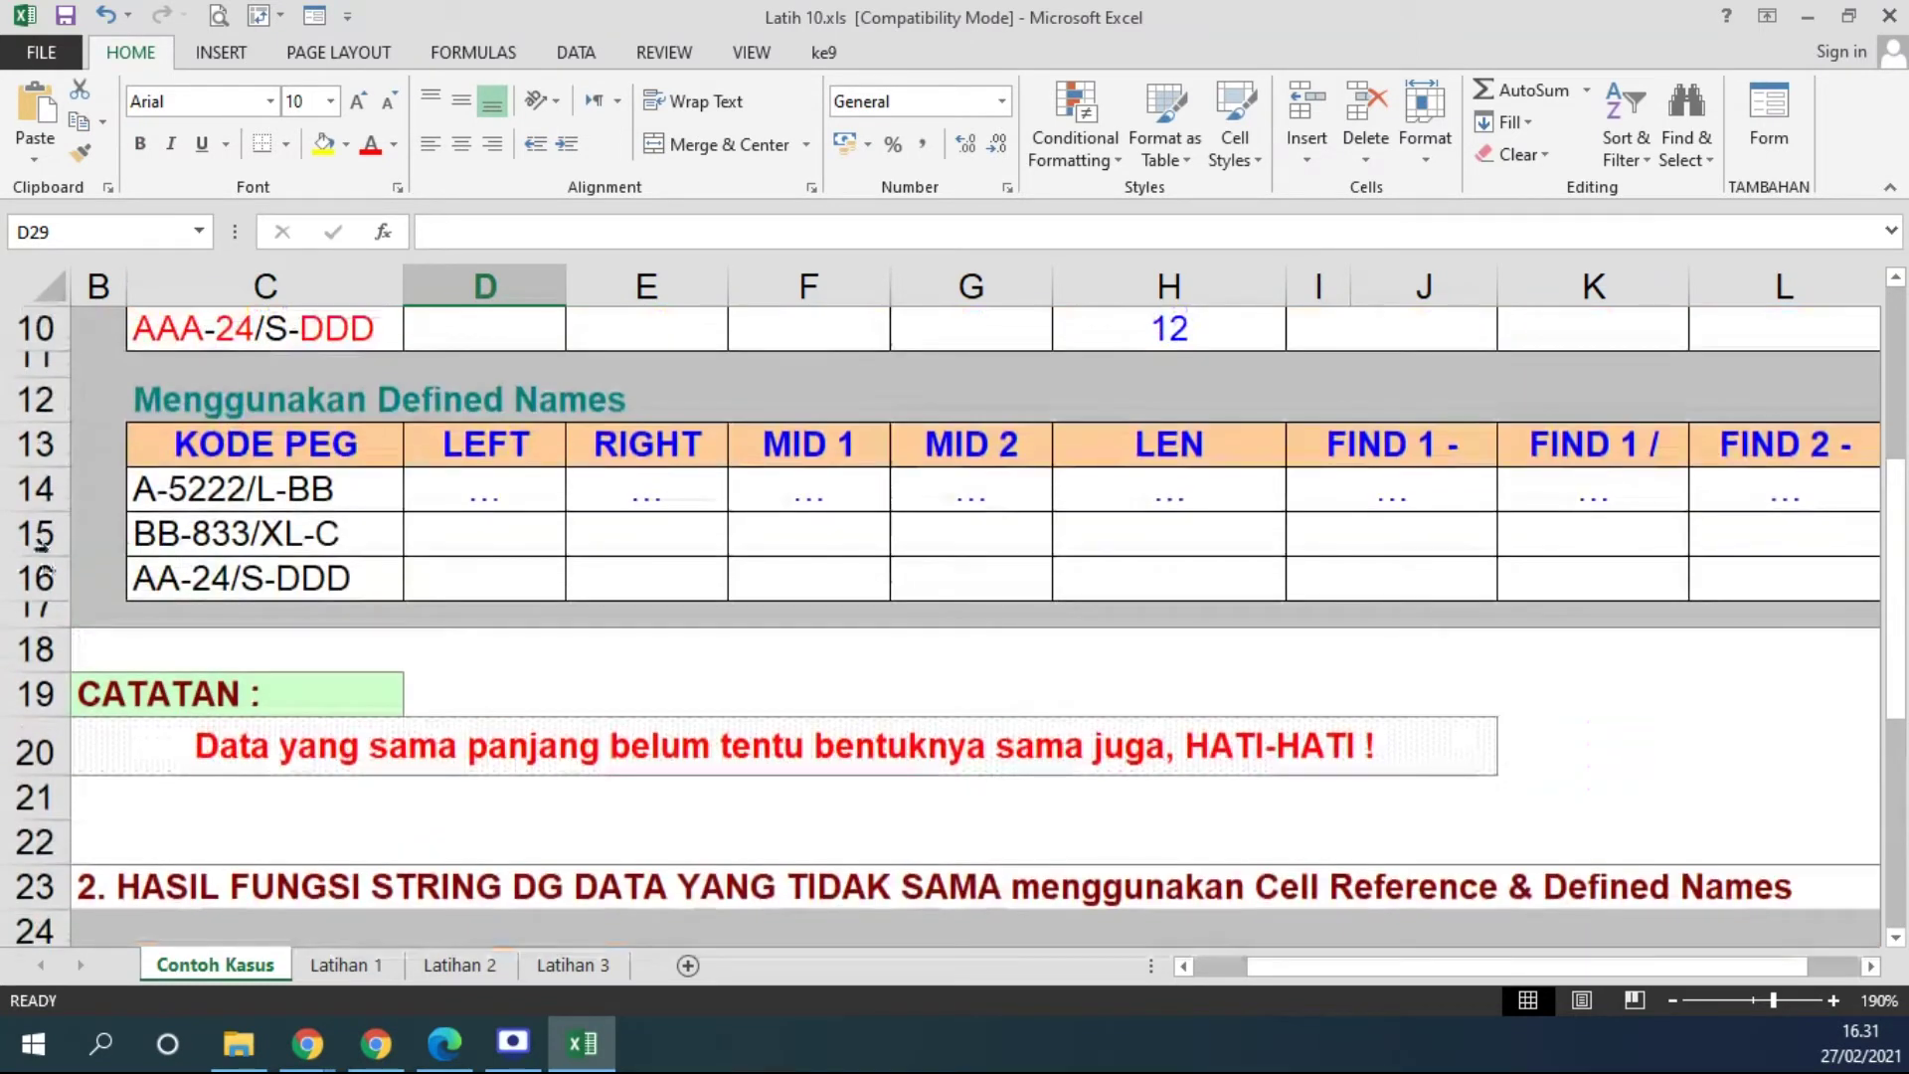
pyautogui.scroll(2, 546, 499)
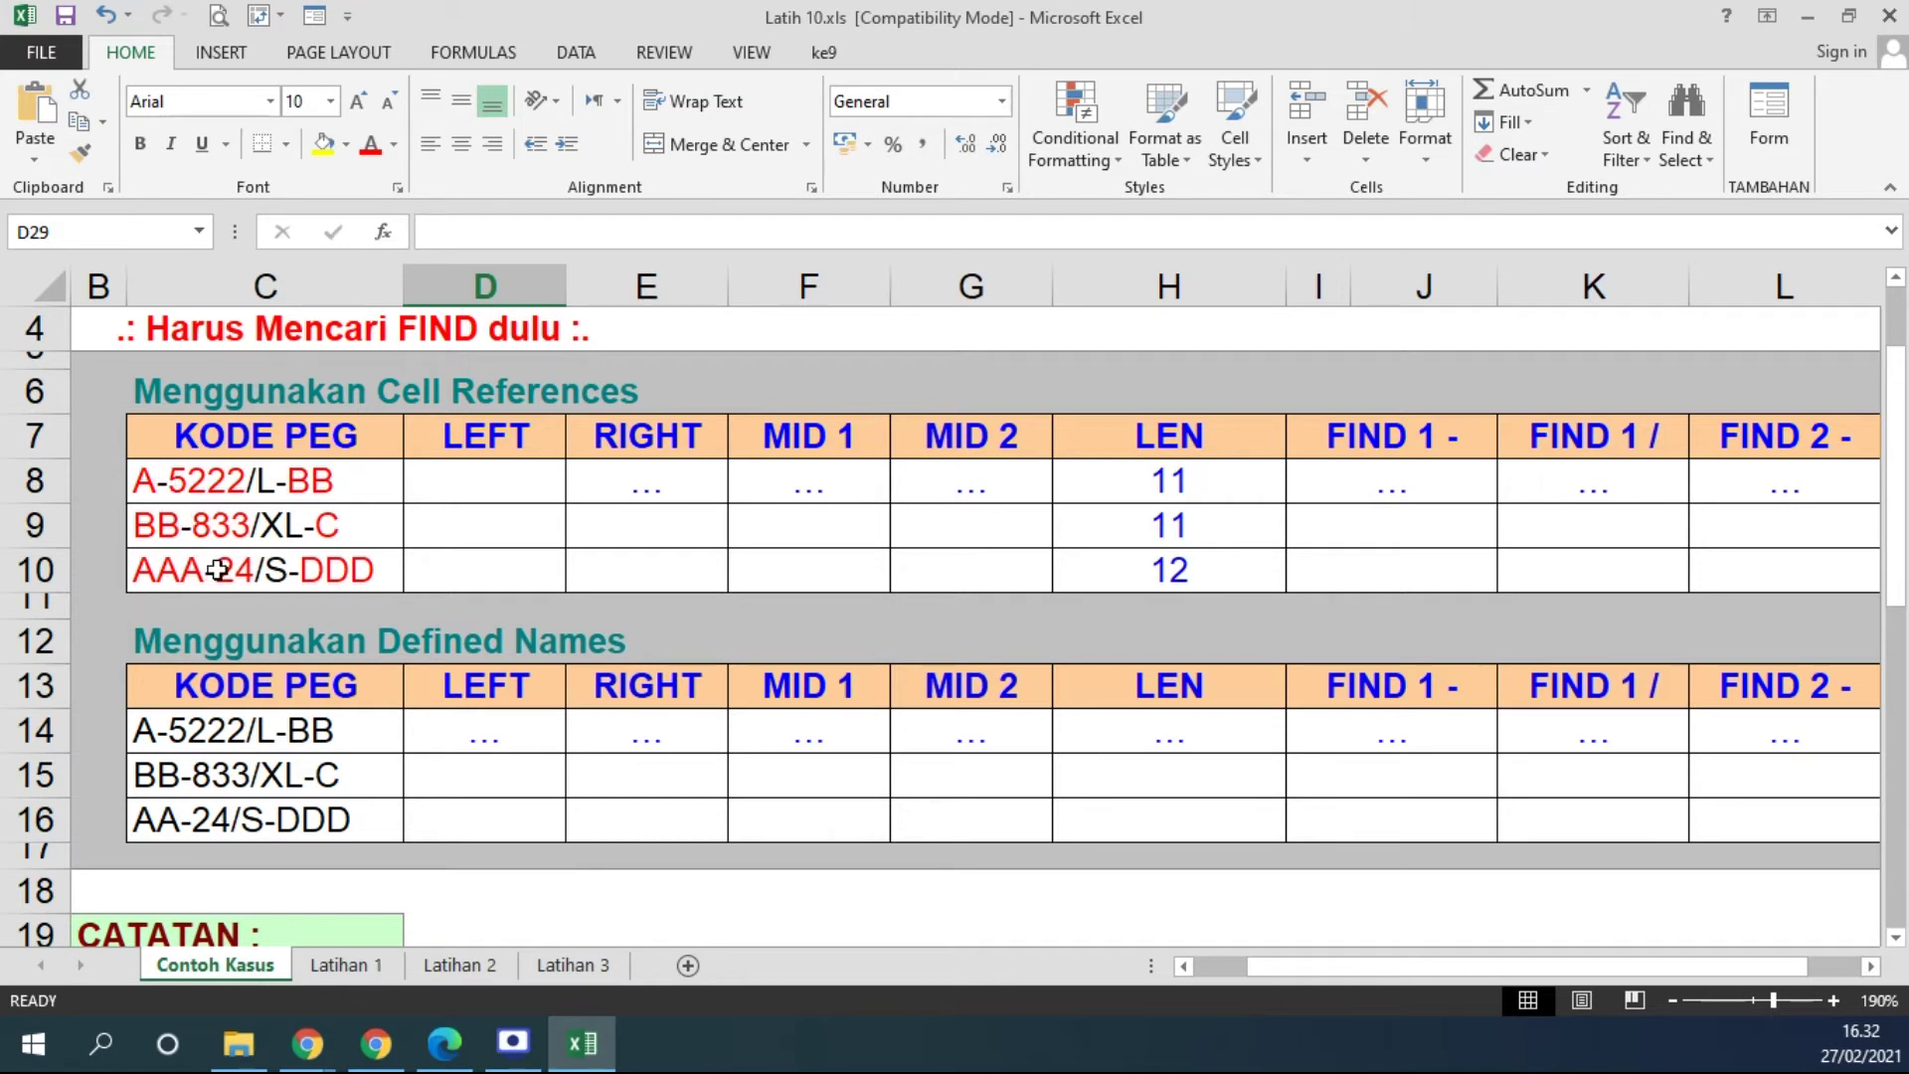
pyautogui.keyDown('ctrl'); pyautogui.scroll(1, 224, 569); pyautogui.keyUp('ctrl')
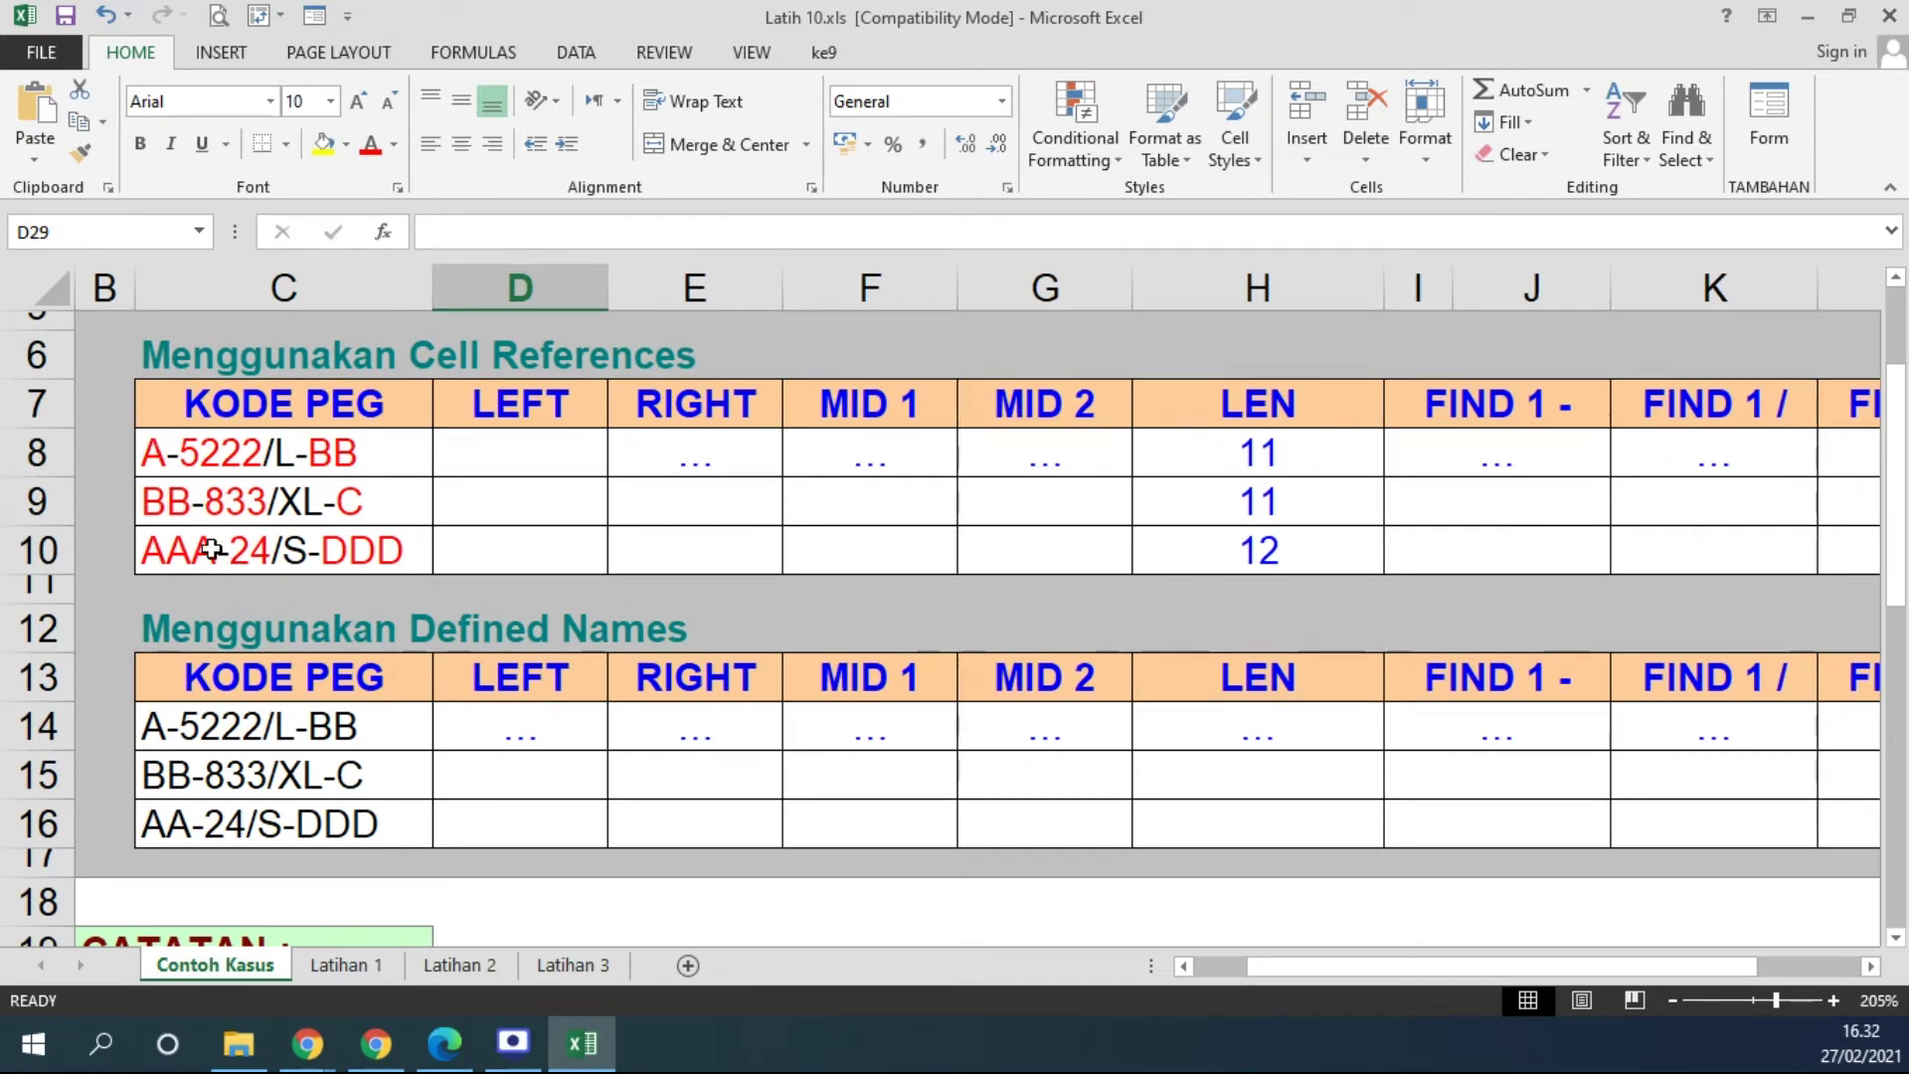
pyautogui.click(1413, 447)
pyautogui.write('=fin')
pyautogui.press('BackSpace')
pyautogui.press('BackSpace')
pyautogui.press('BackSpace')
pyautogui.write('FIND(')
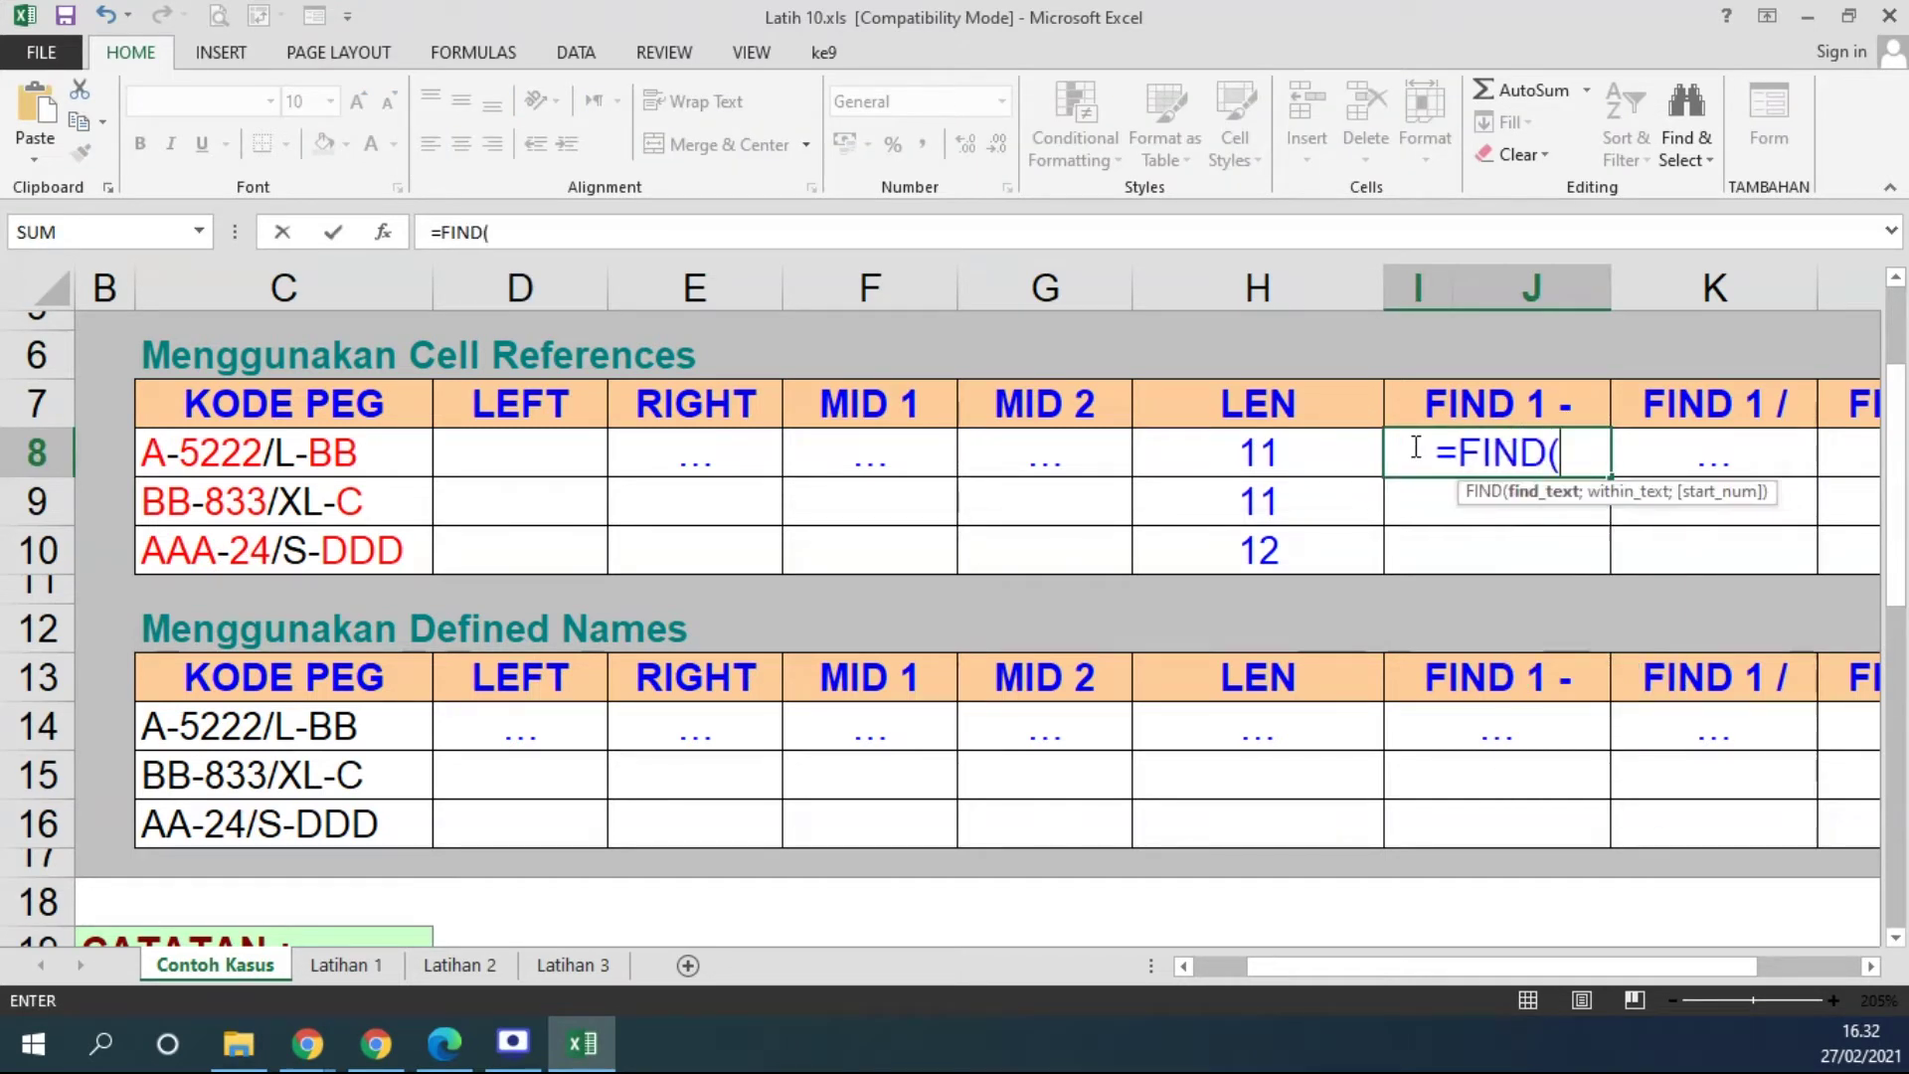
pyautogui.write('"-"')
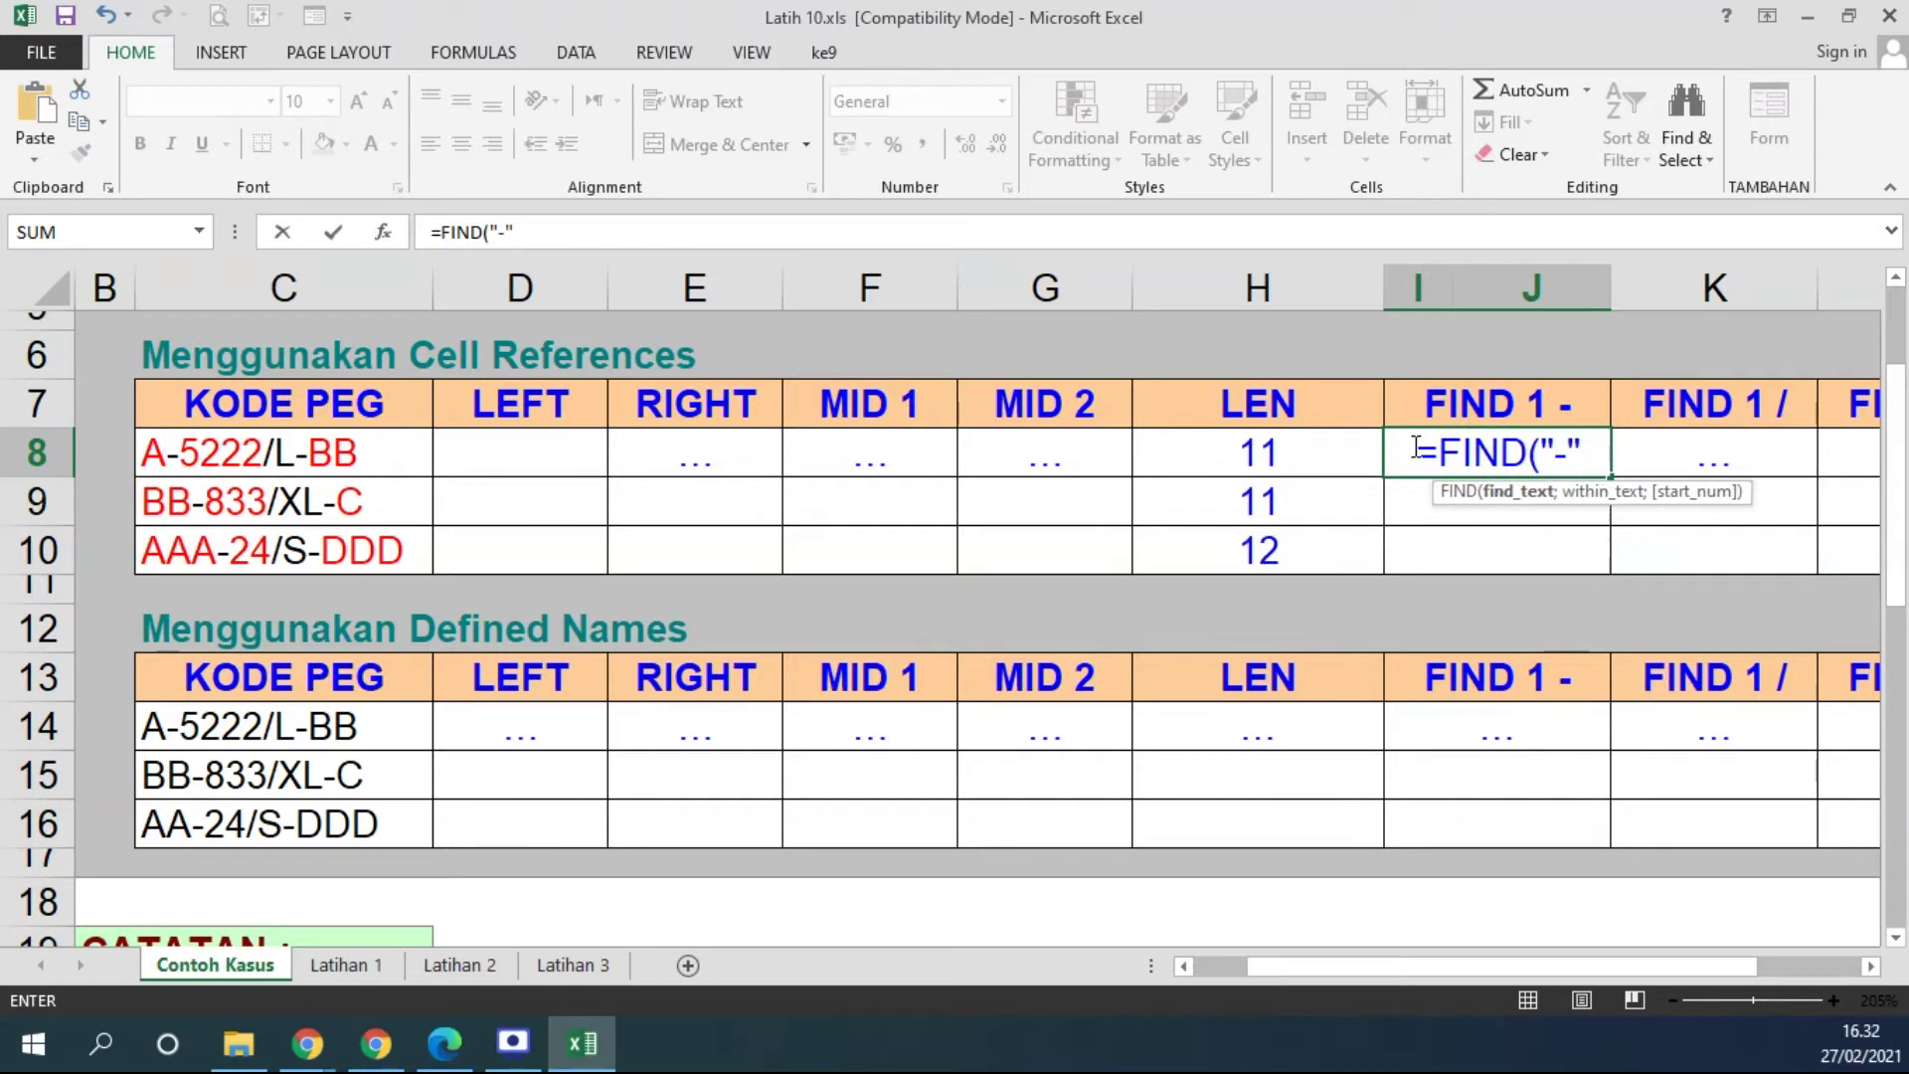
pyautogui.write(';')
pyautogui.click(182, 461)
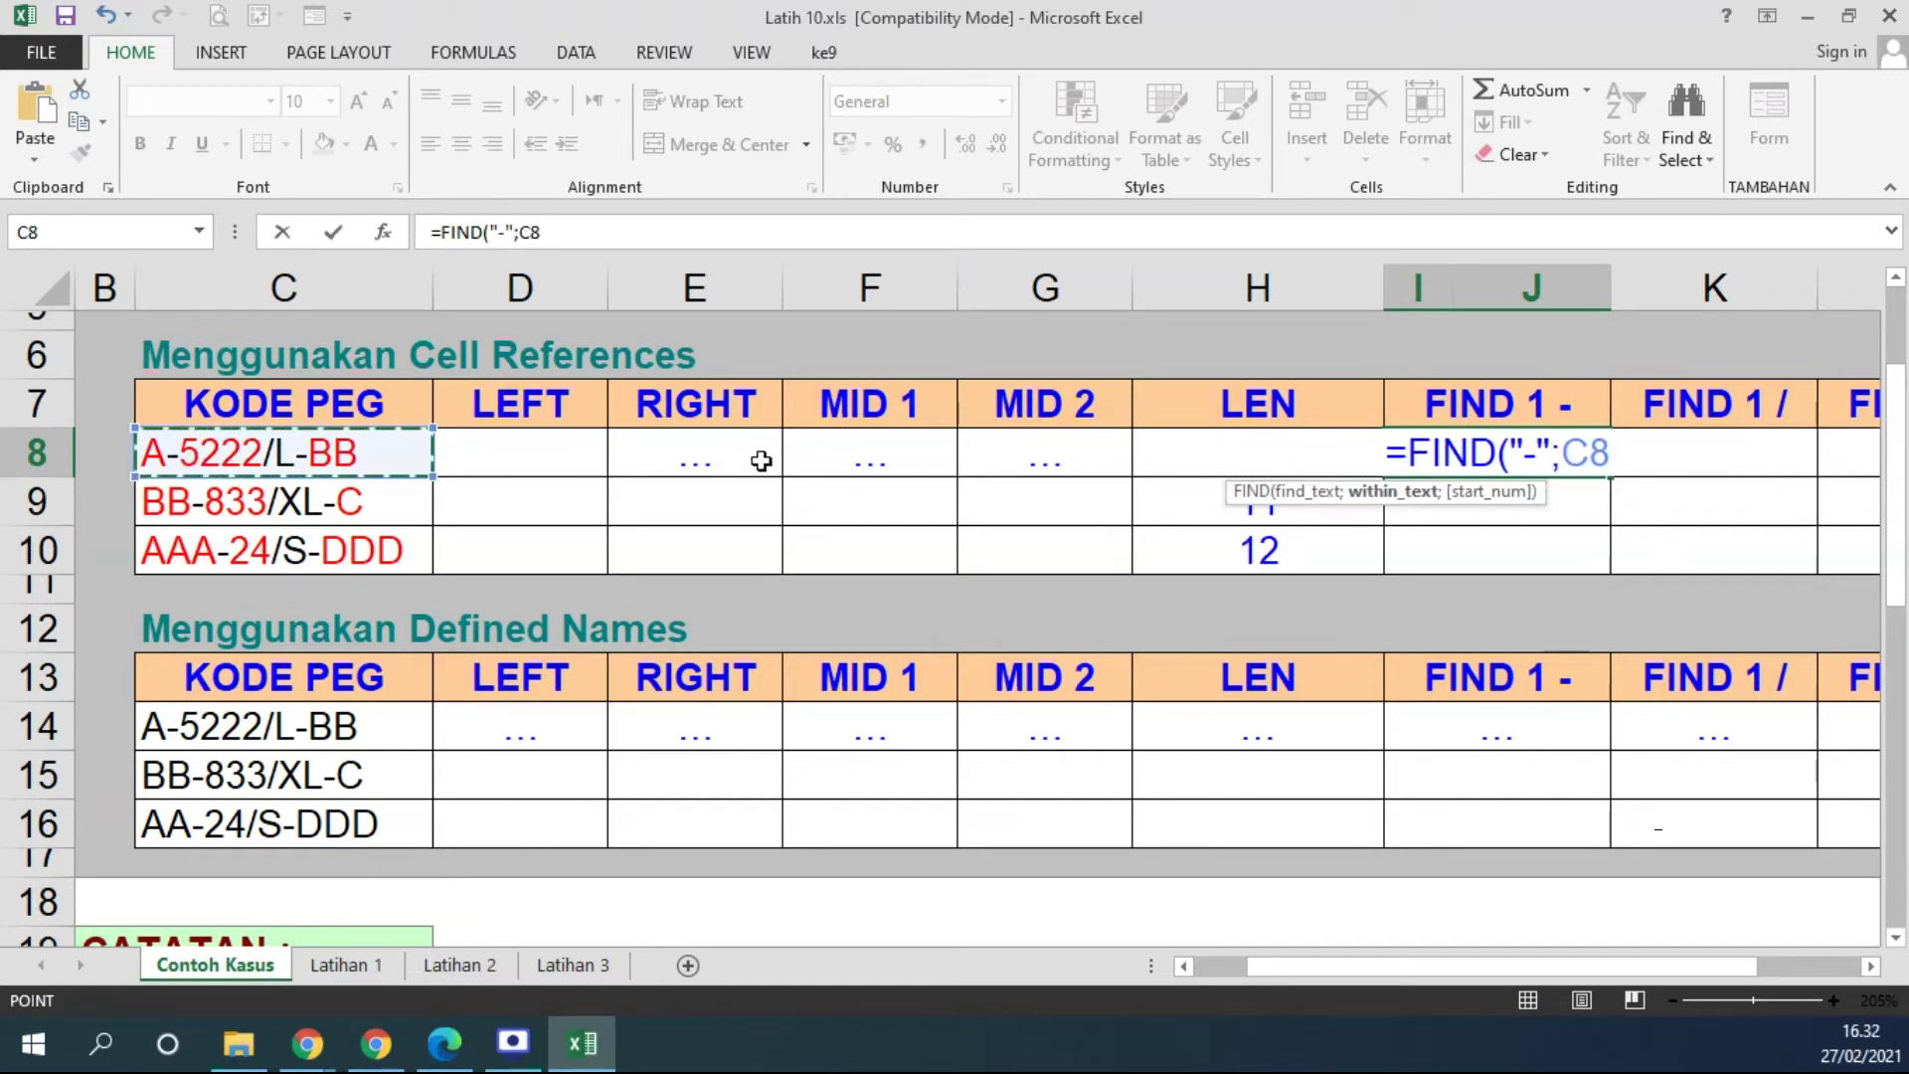
pyautogui.write('; ')
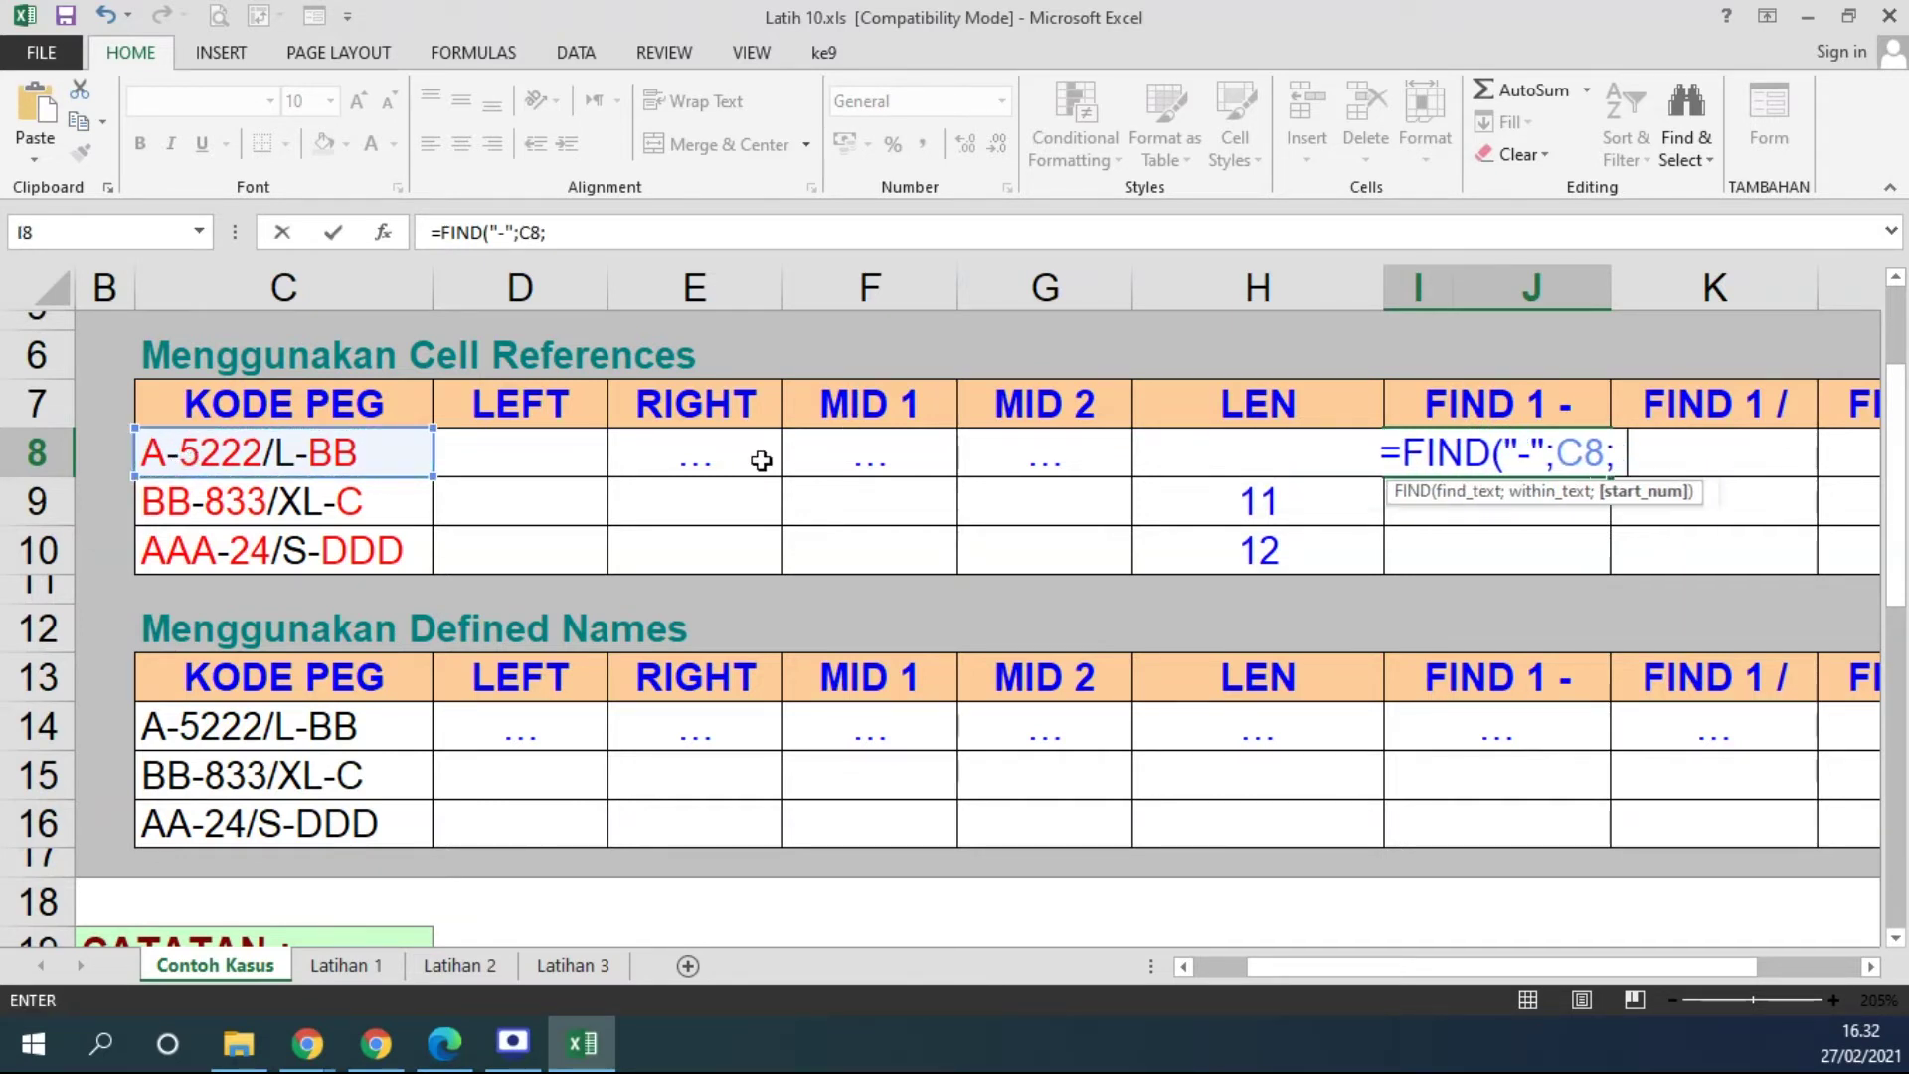
pyautogui.write('1)')
pyautogui.press('Return')
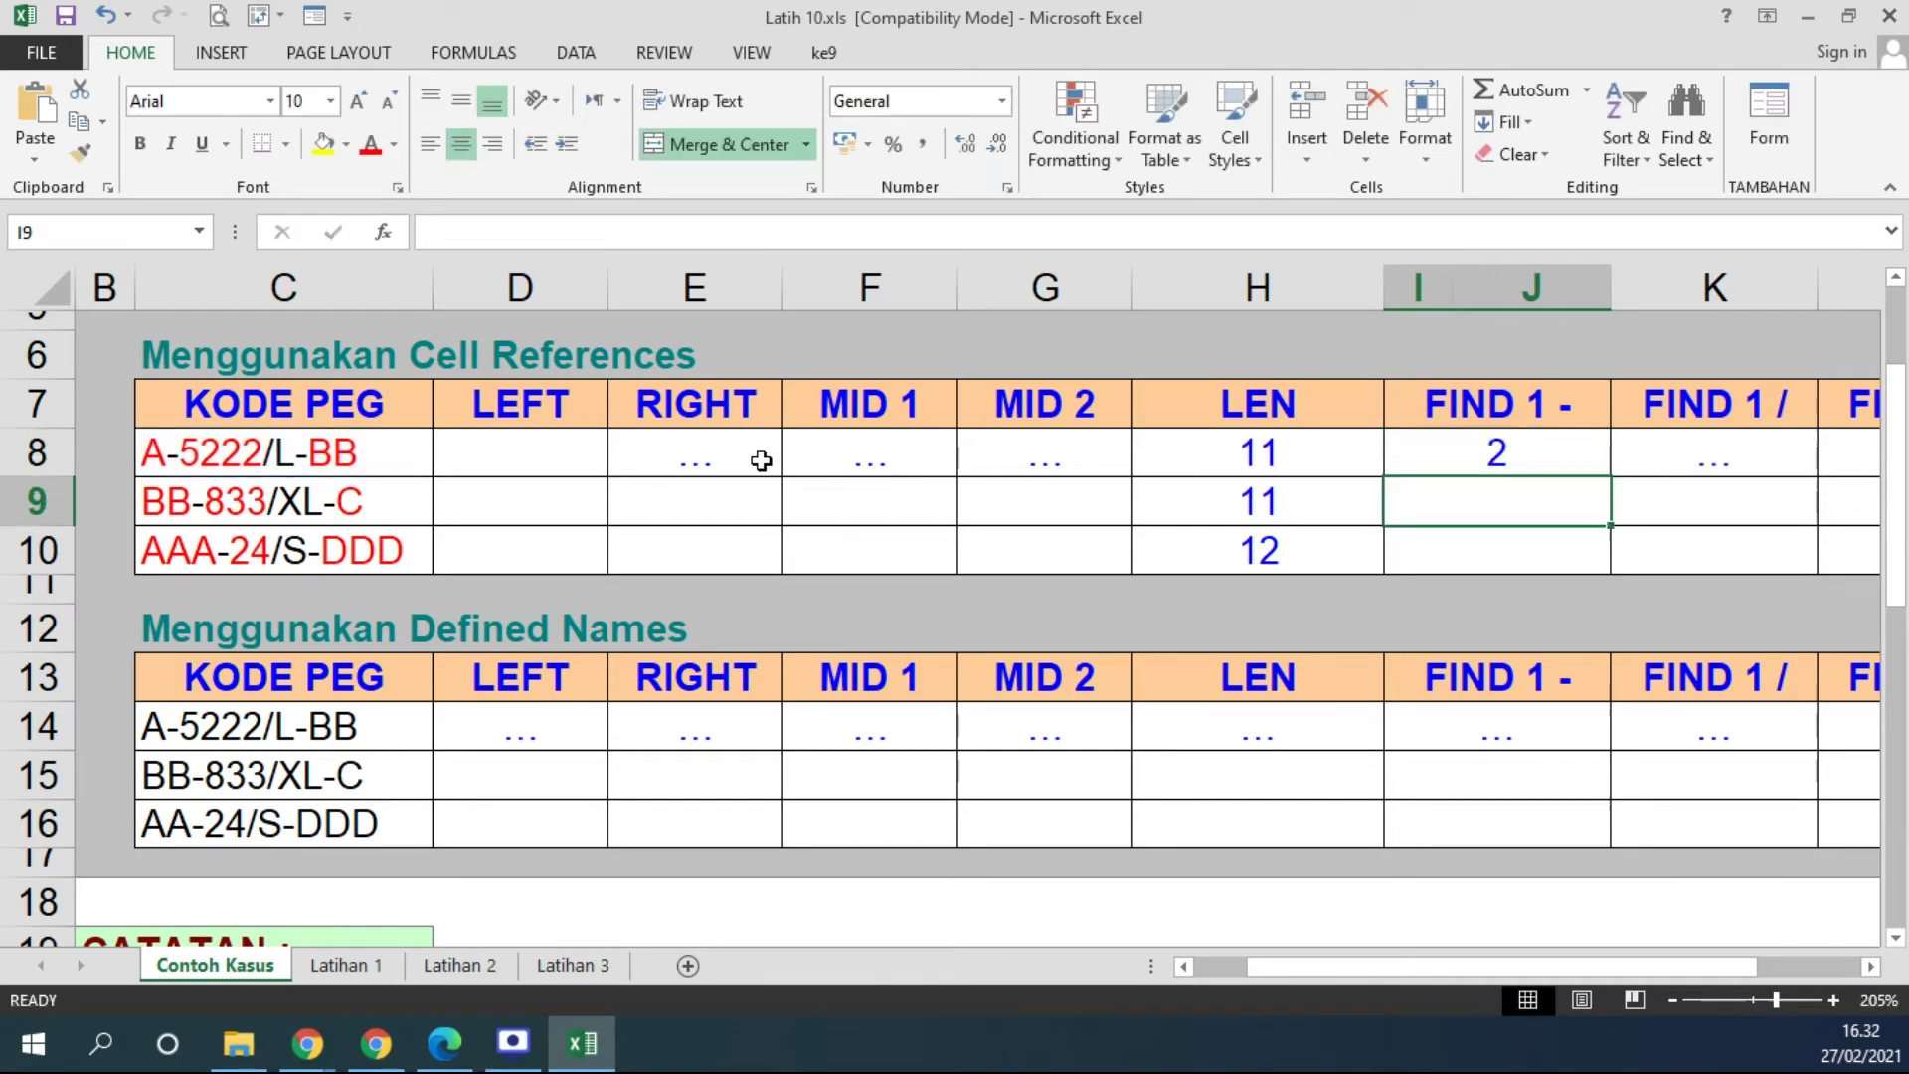
# Fill the FIND formula down to I10 and check the results 2, 3 and 4
pyautogui.click(1572, 440)
pyautogui.moveTo(1608, 476); pyautogui.dragTo(1676, 571)
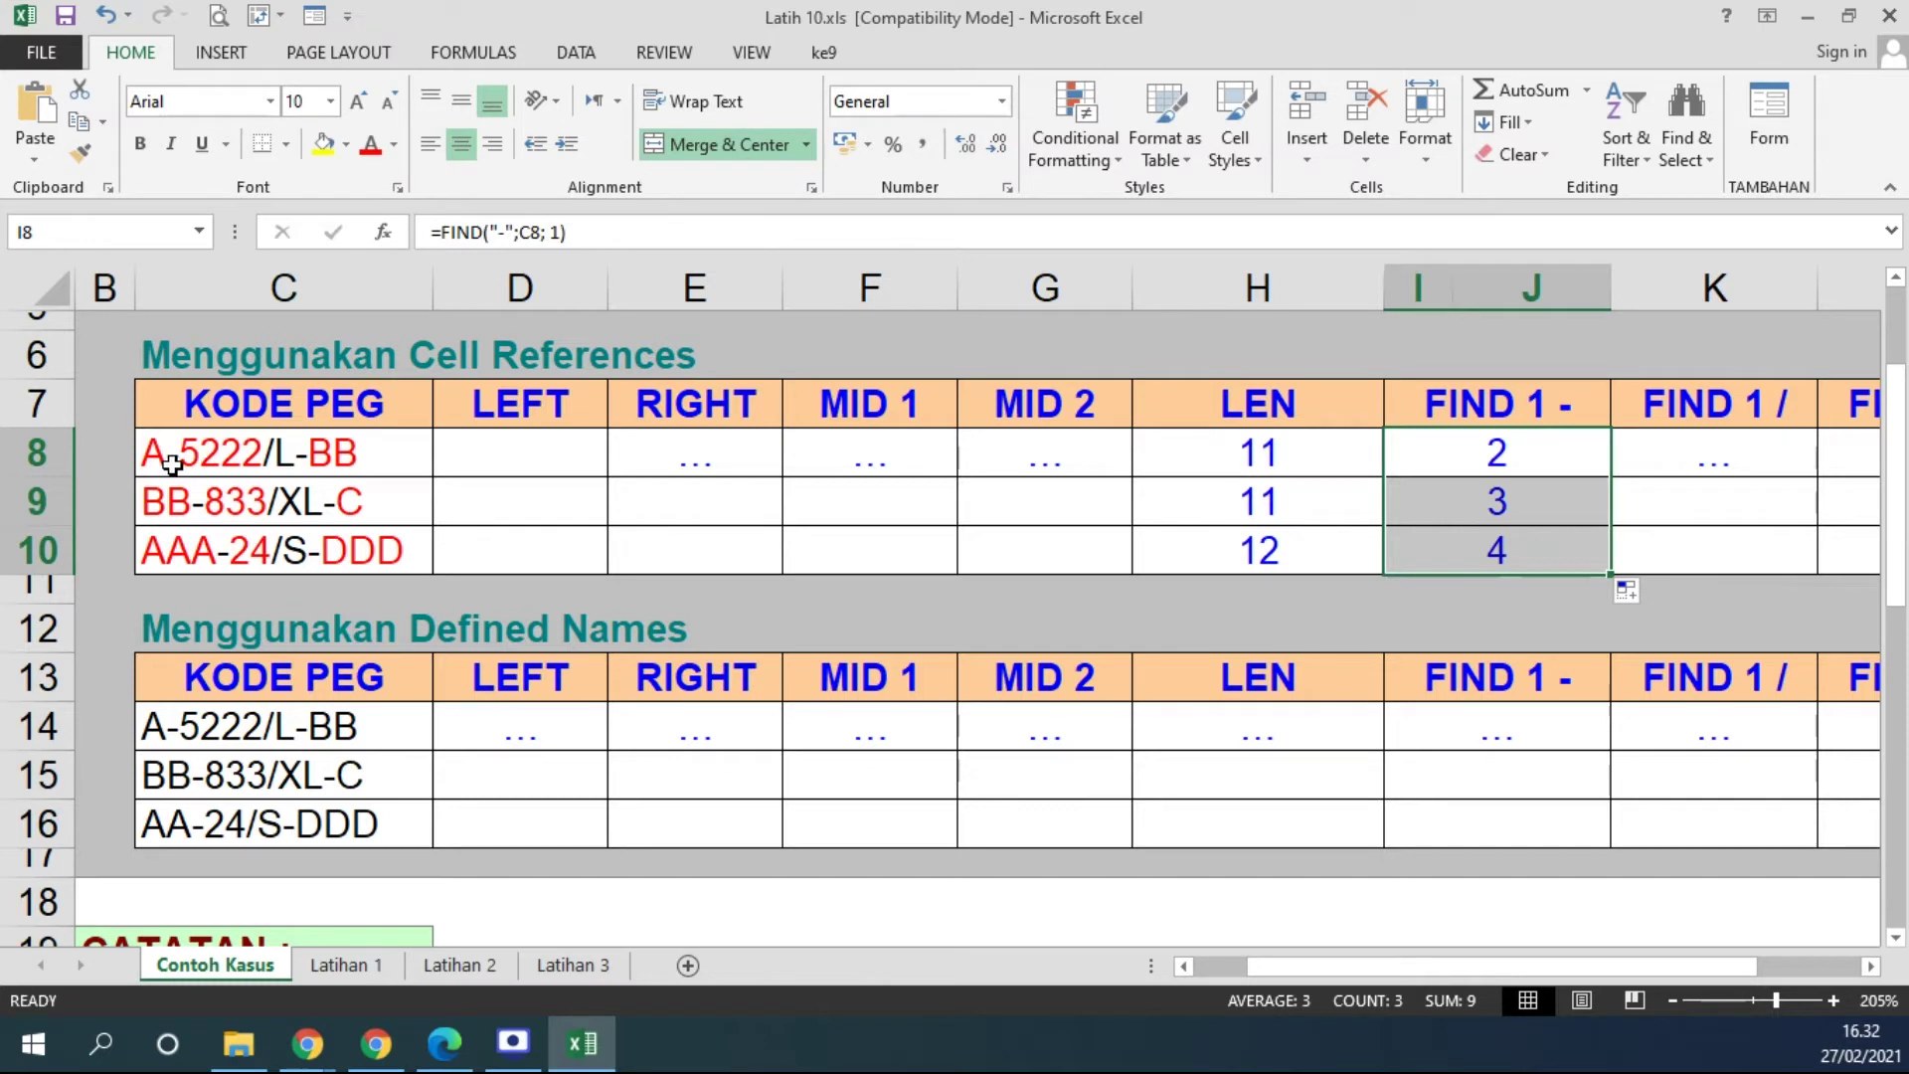
pyautogui.click(1506, 457)
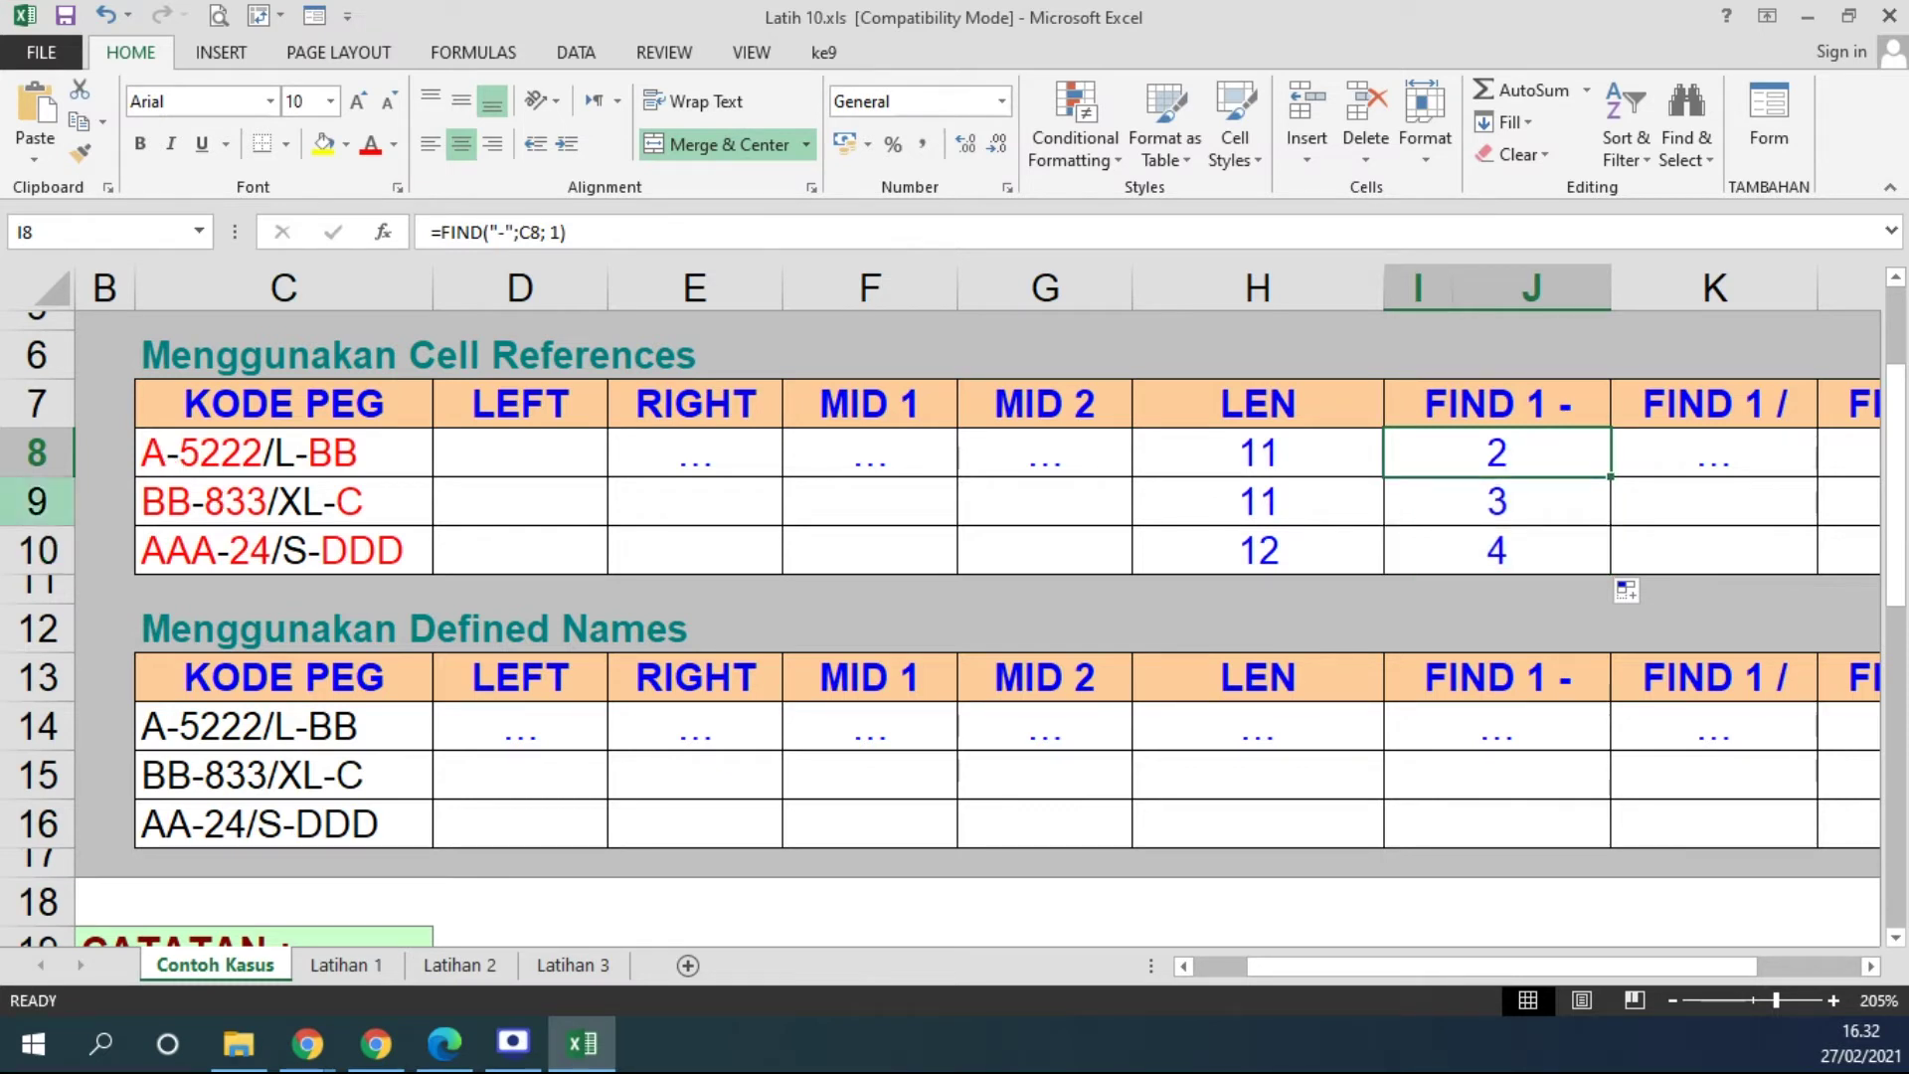
pyautogui.click(1487, 502)
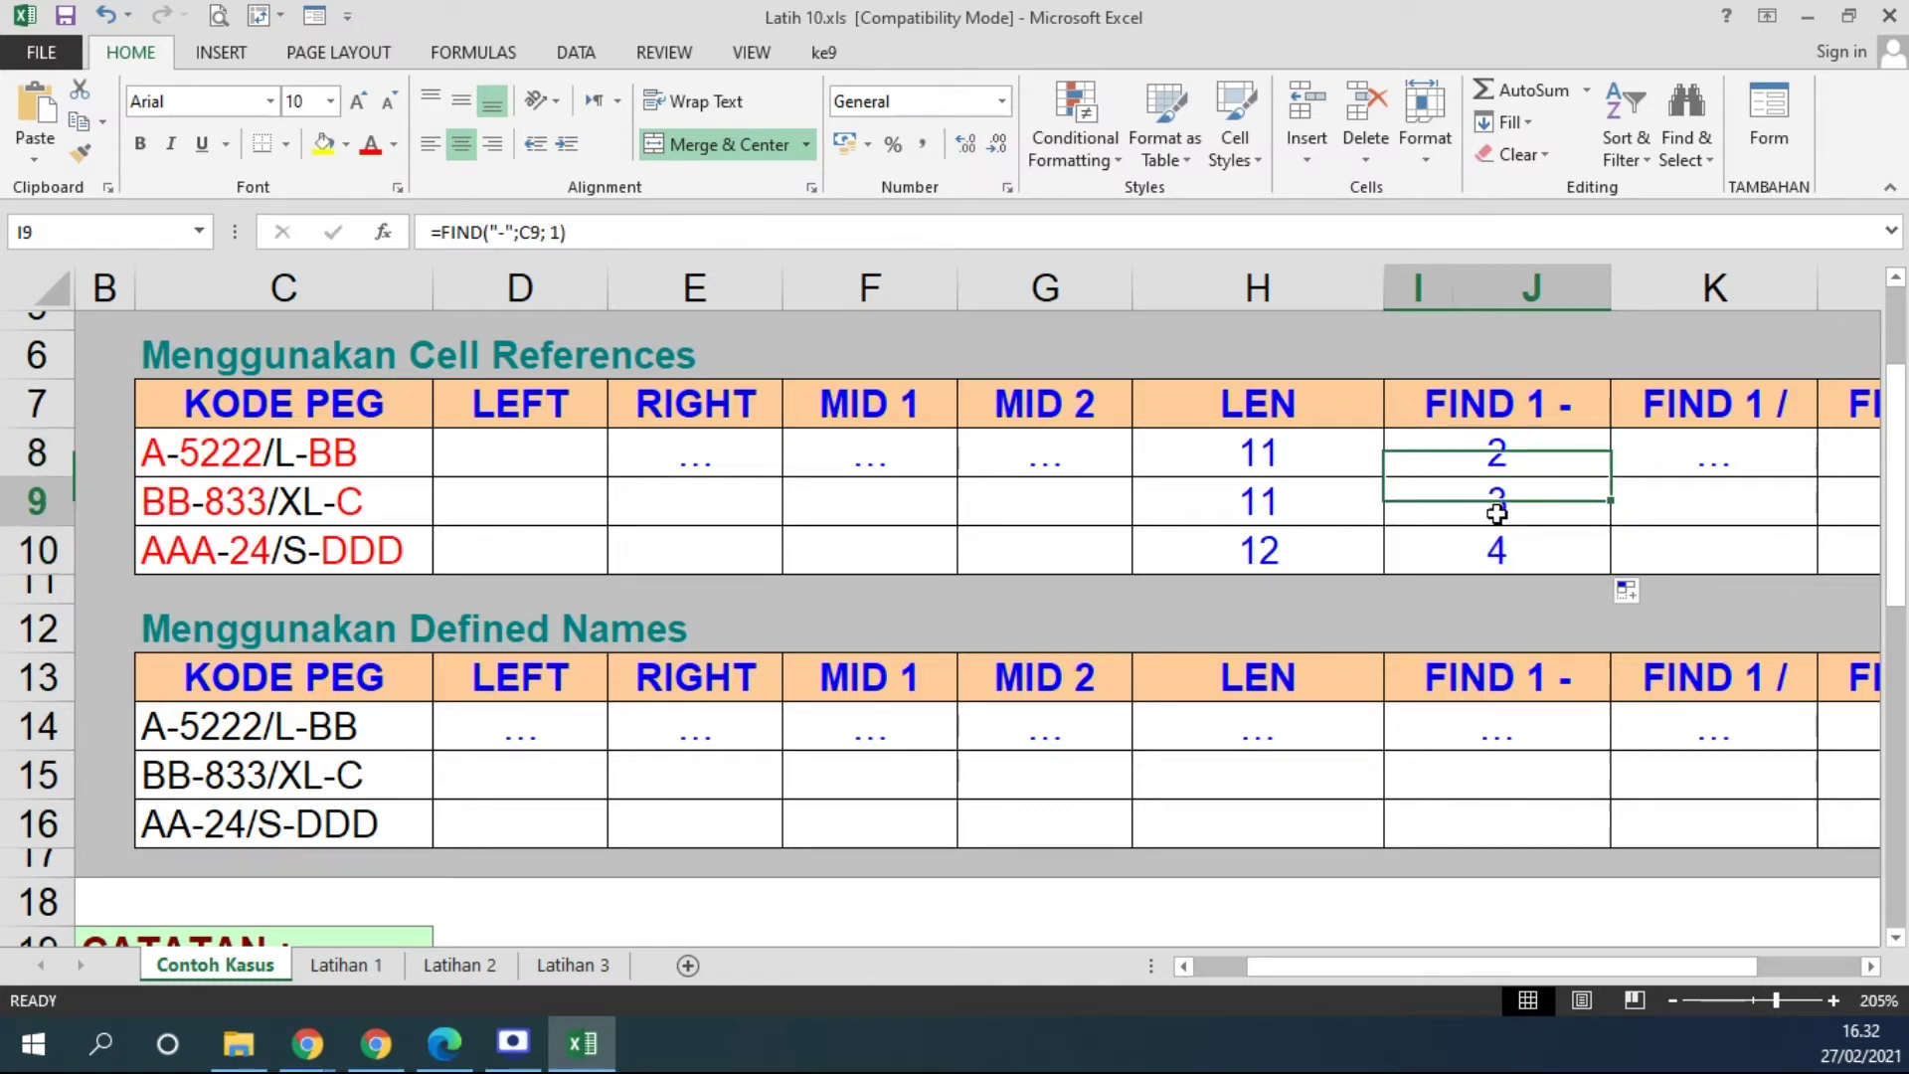
pyautogui.click(235, 553)
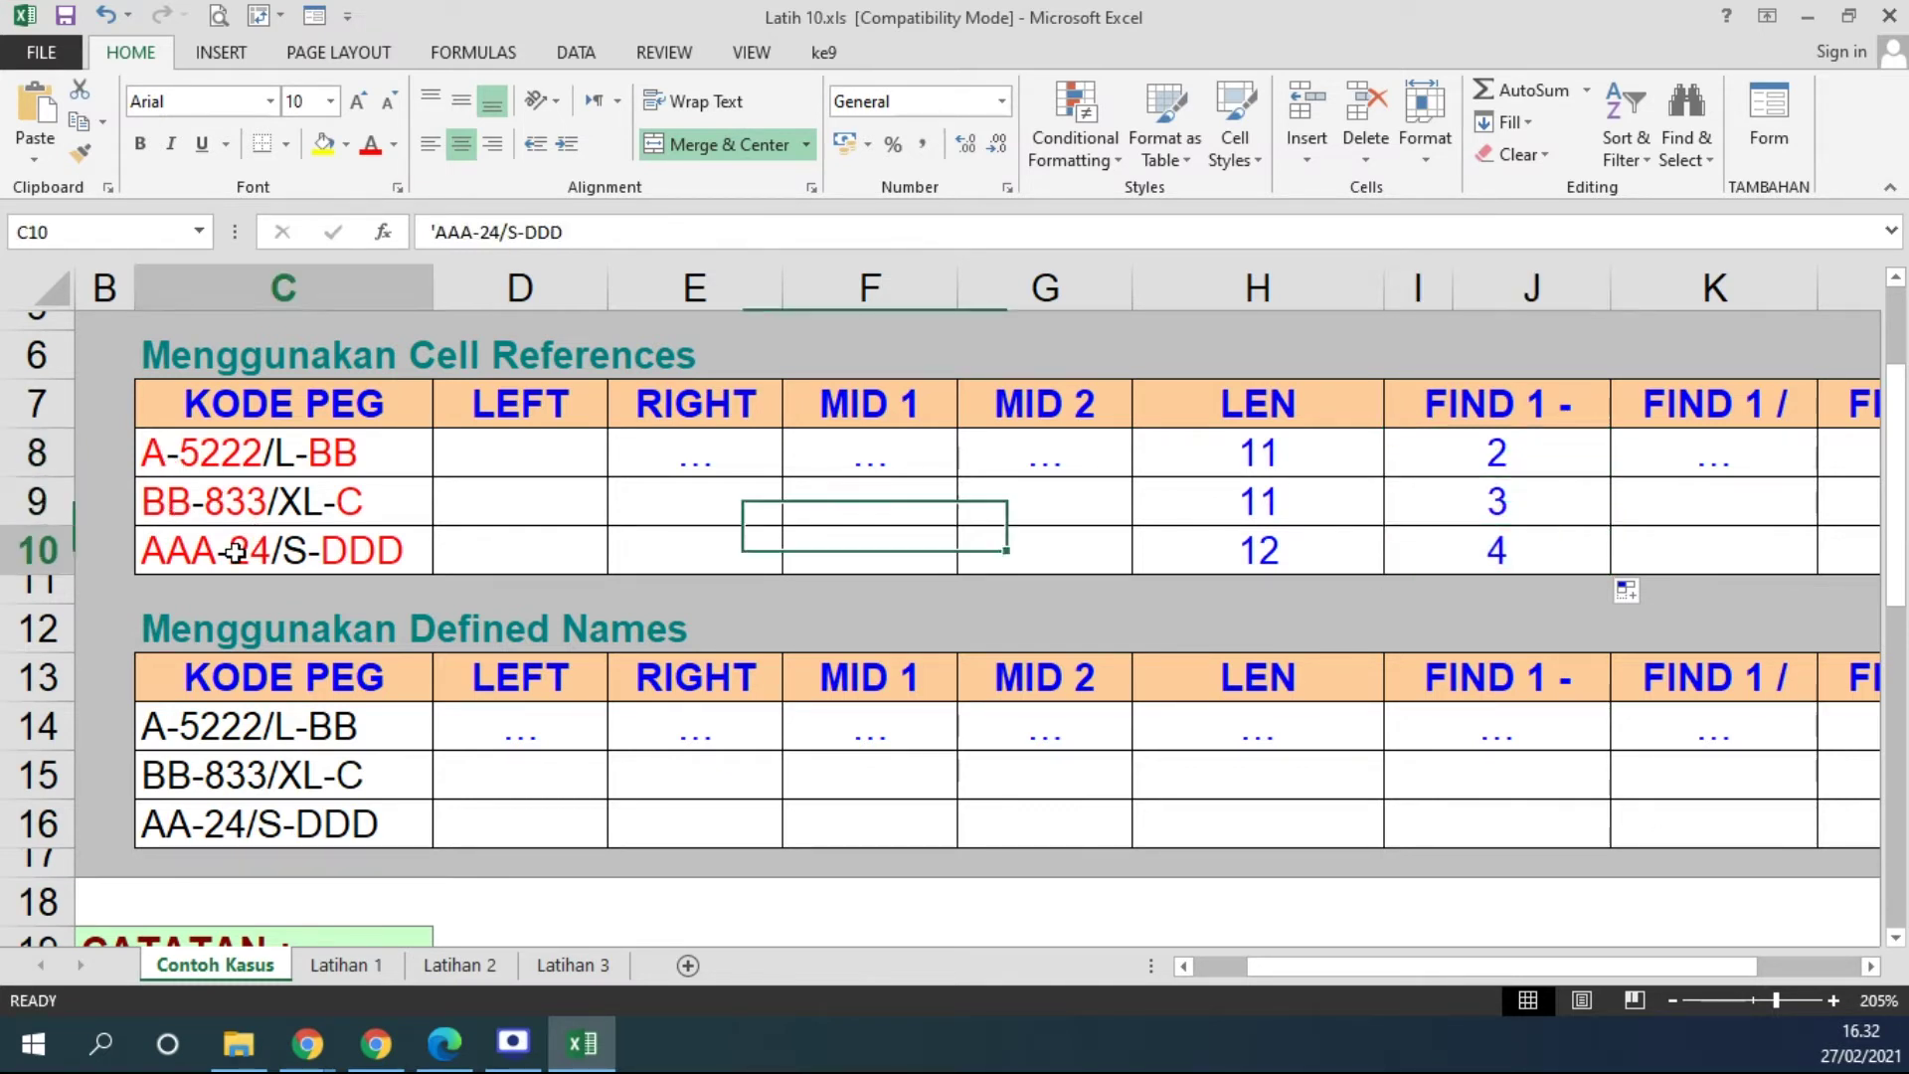
pyautogui.click(1470, 550)
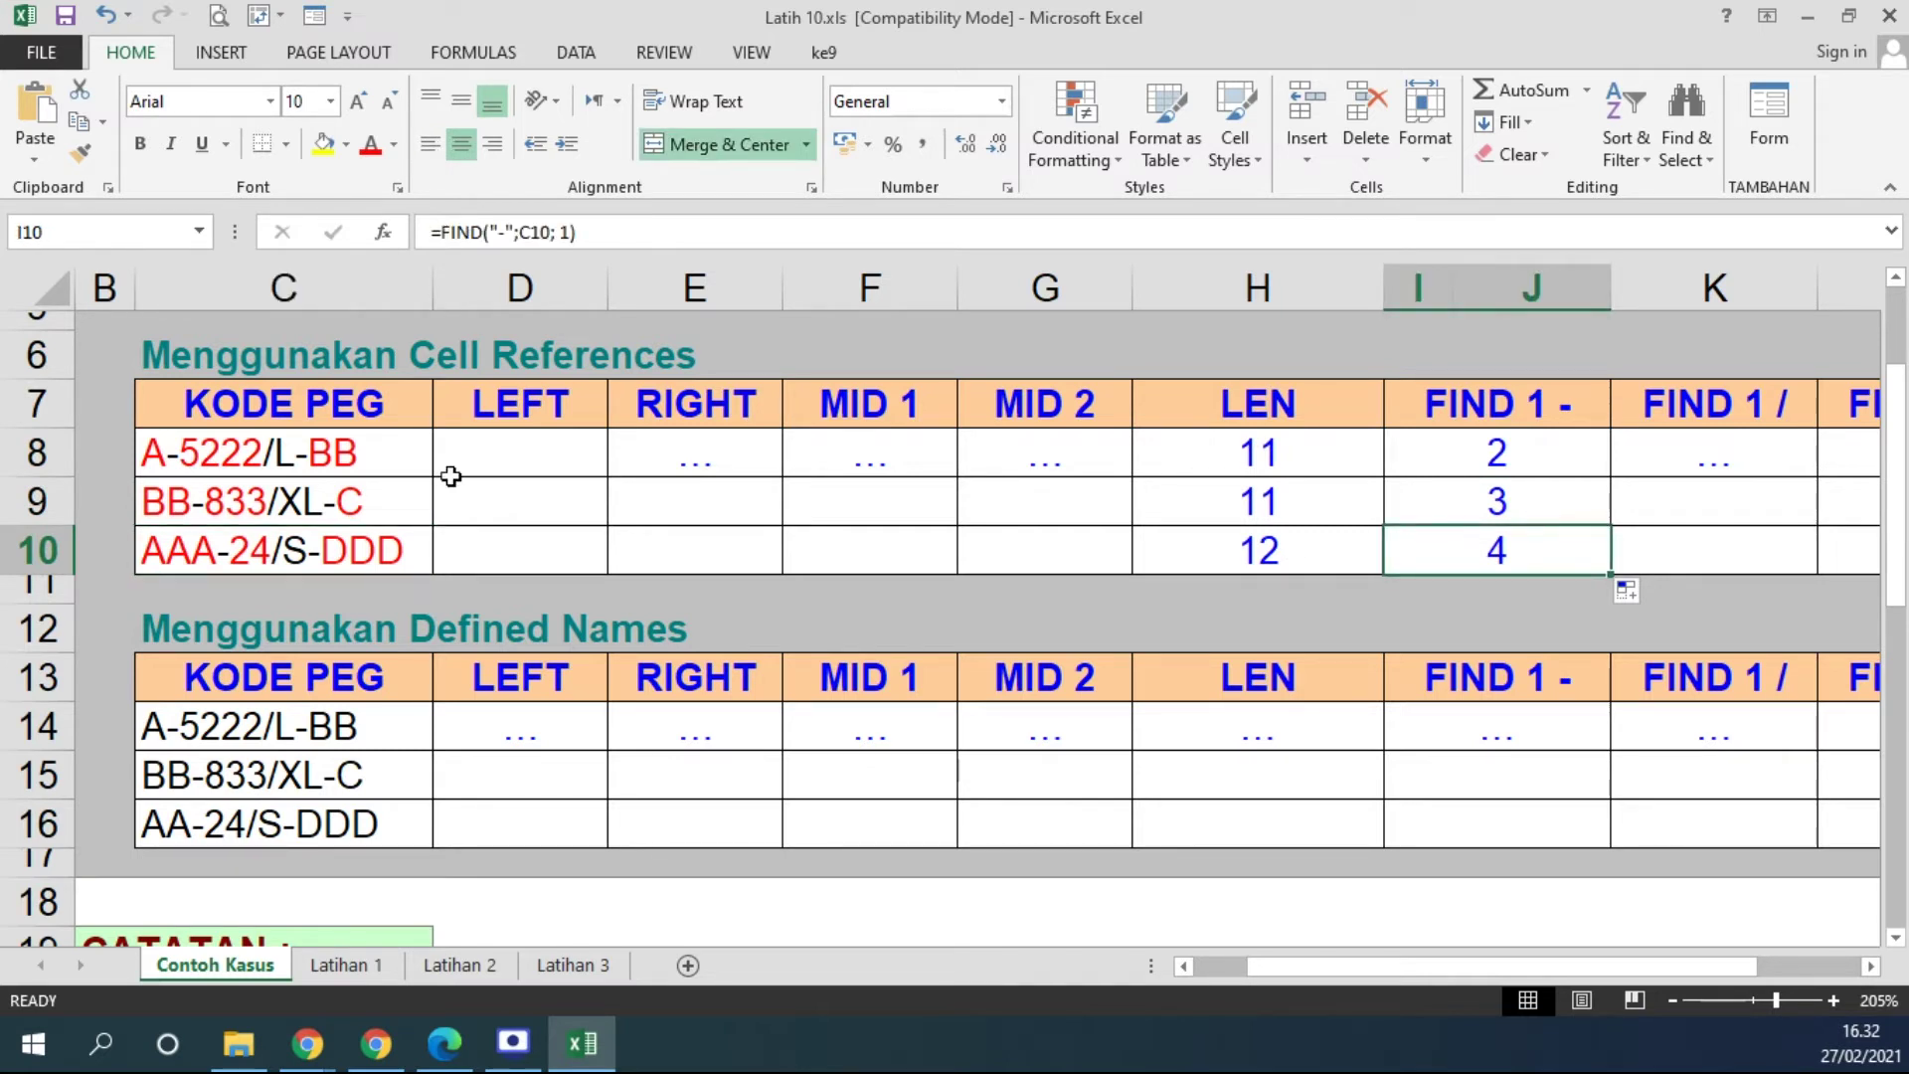
pyautogui.click(525, 459)
# Enter =LEFT(C8; I8-1) in D8 and fill it to D10, giving A, BB and AAA
pyautogui.write('=L')
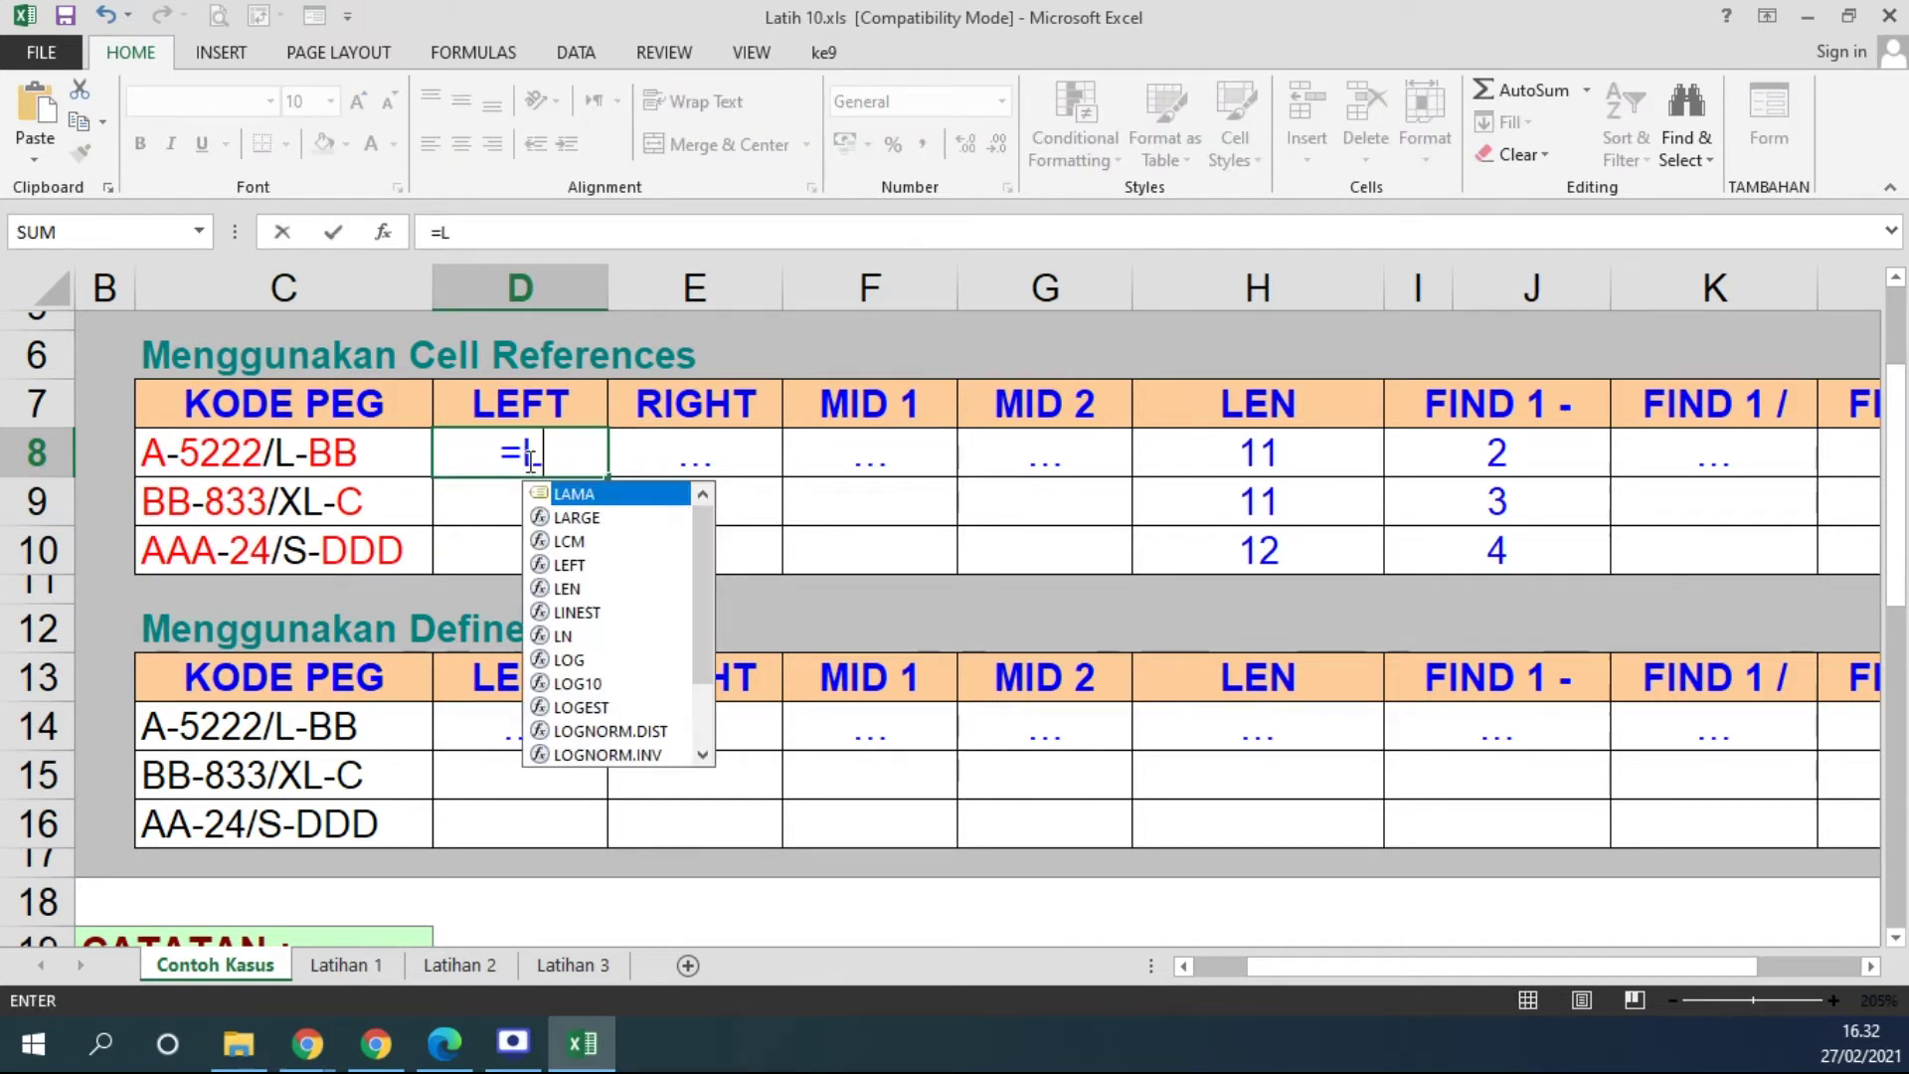
pyautogui.write('EFT(')
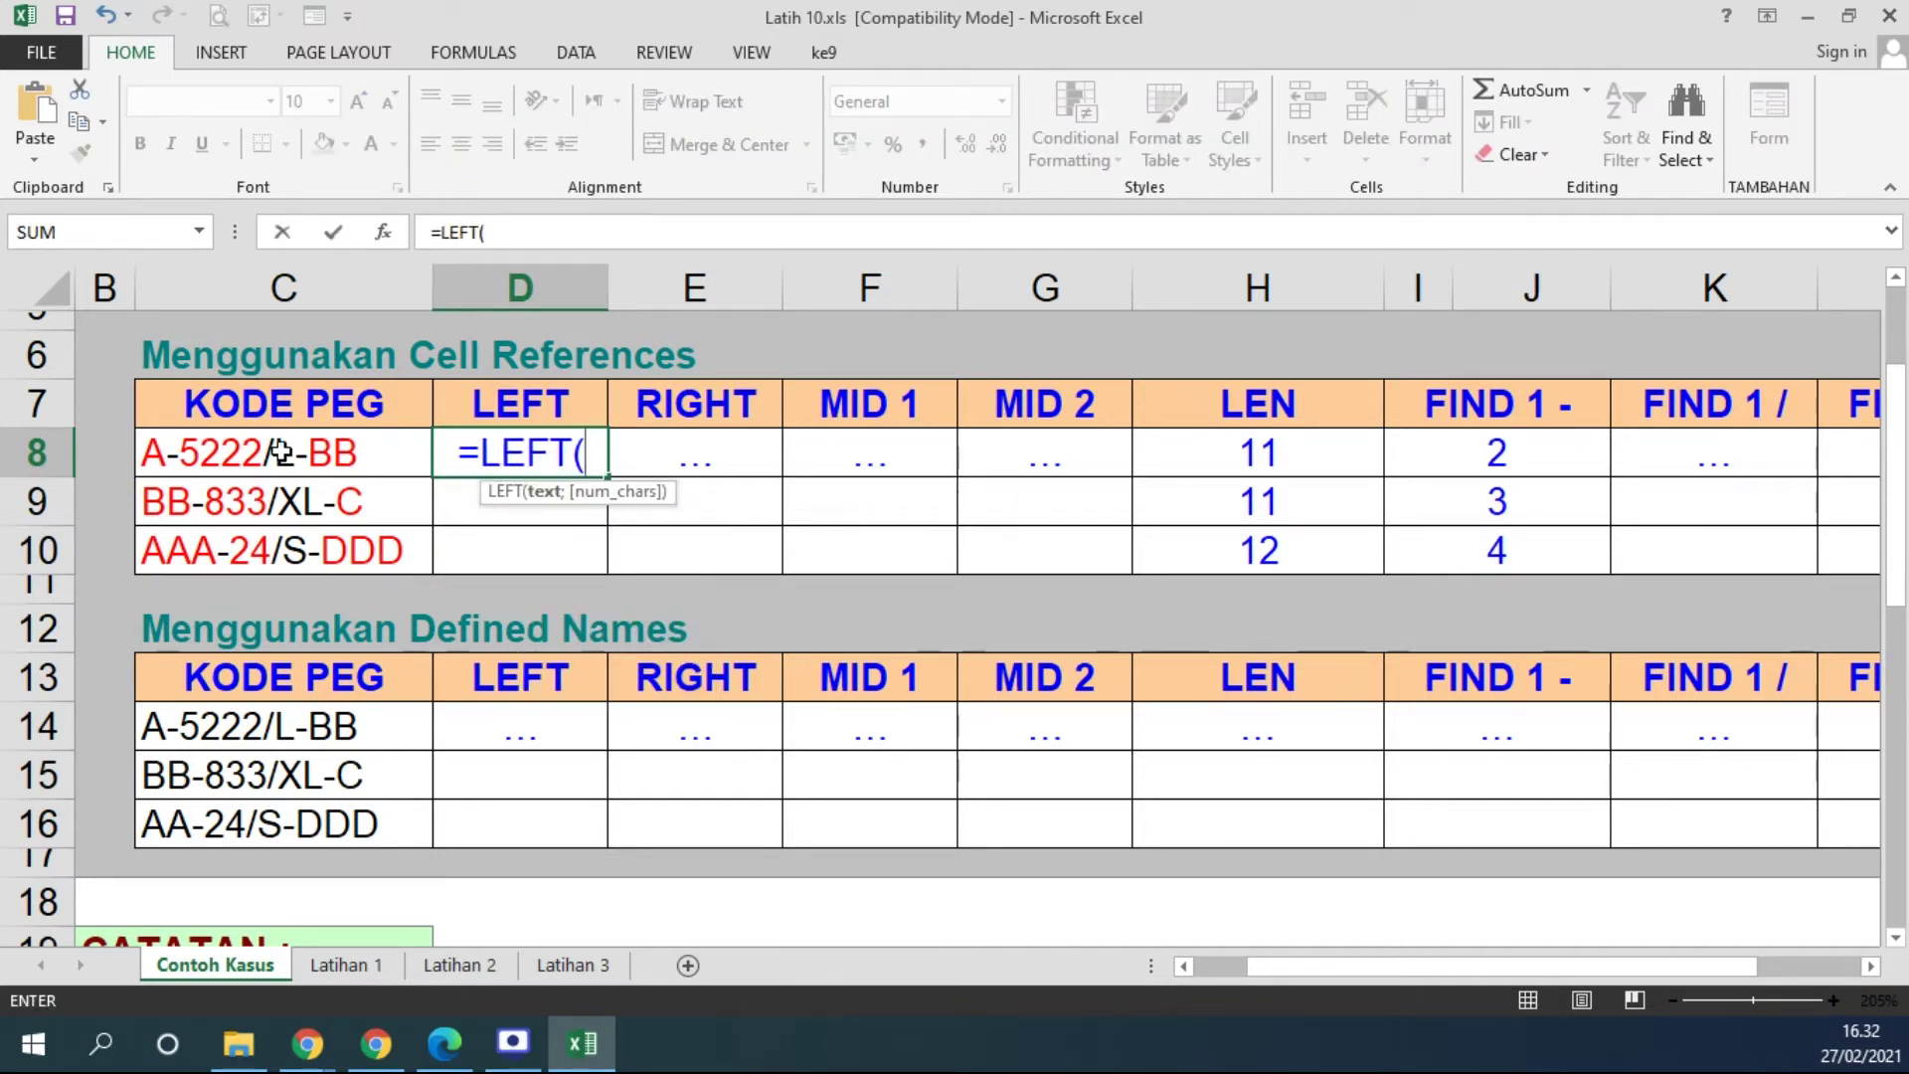
pyautogui.click(276, 459)
pyautogui.write(';')
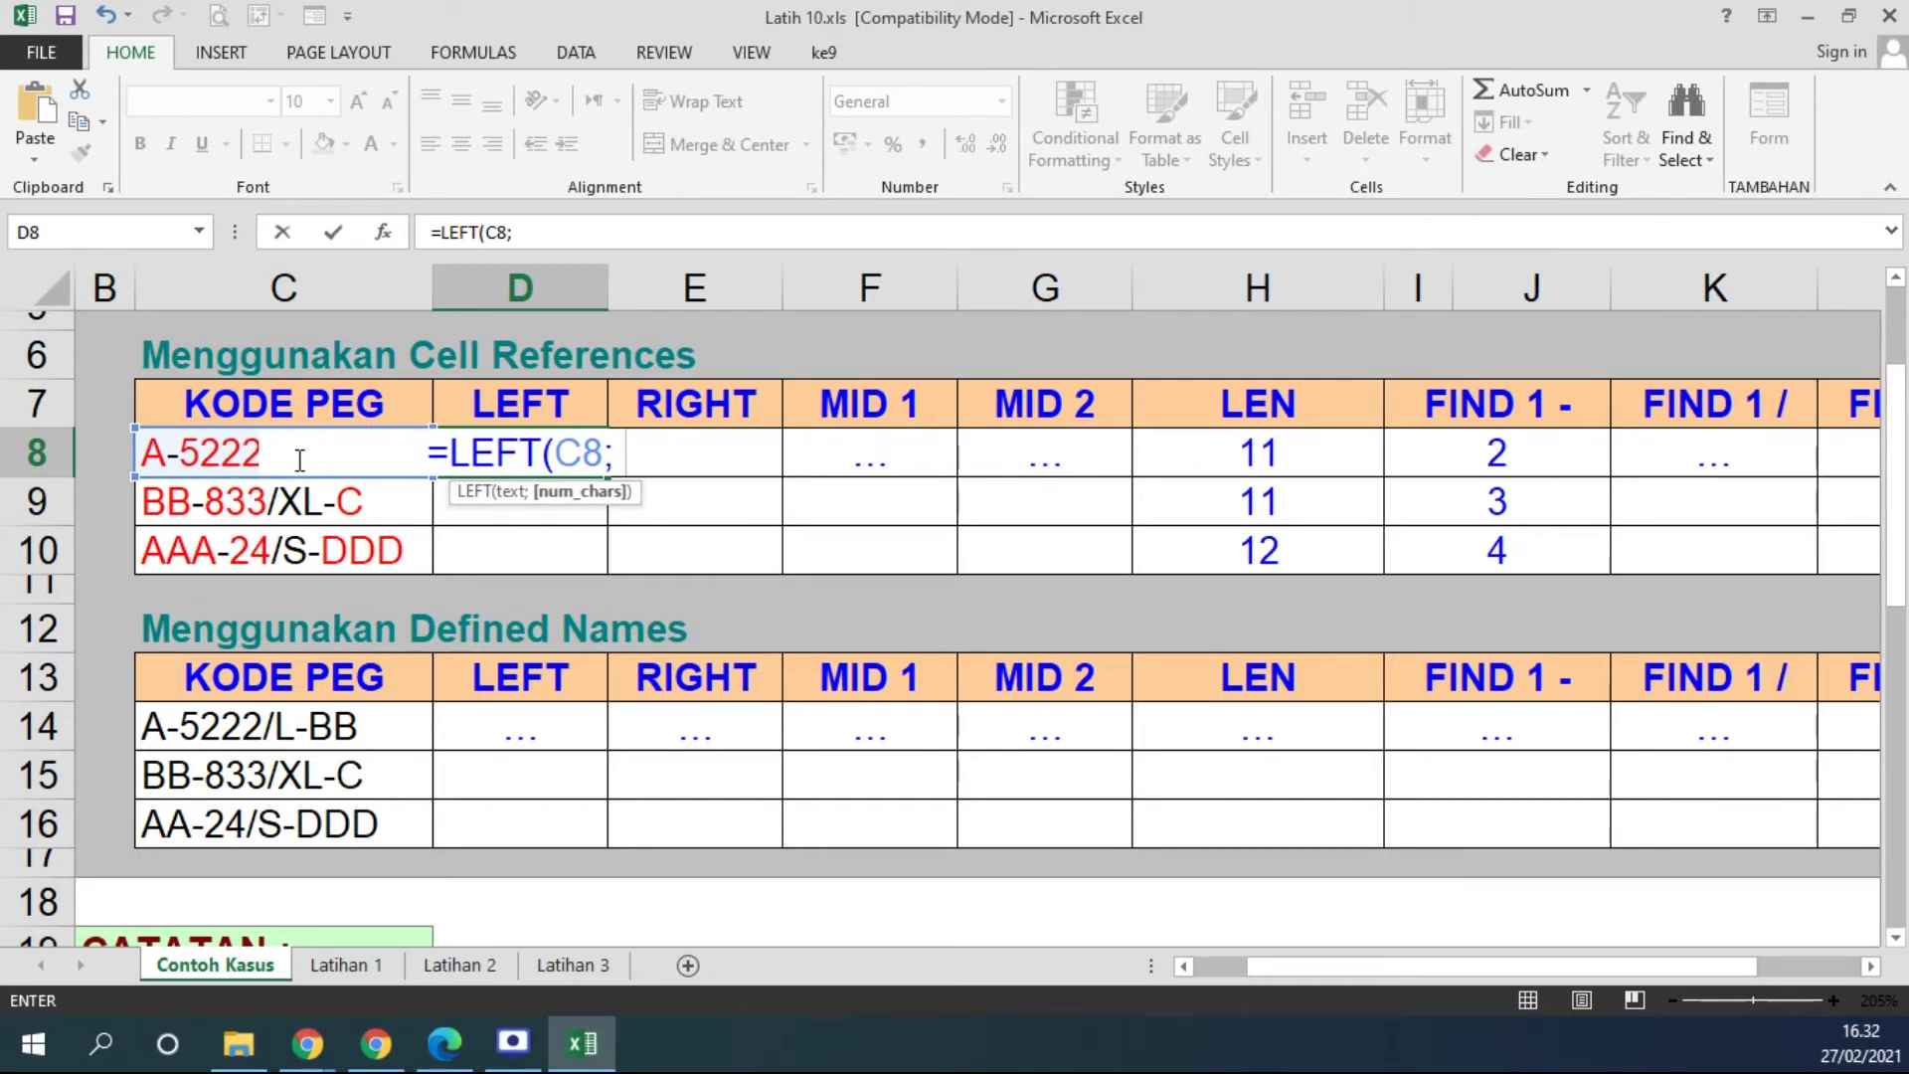
pyautogui.click(1441, 447)
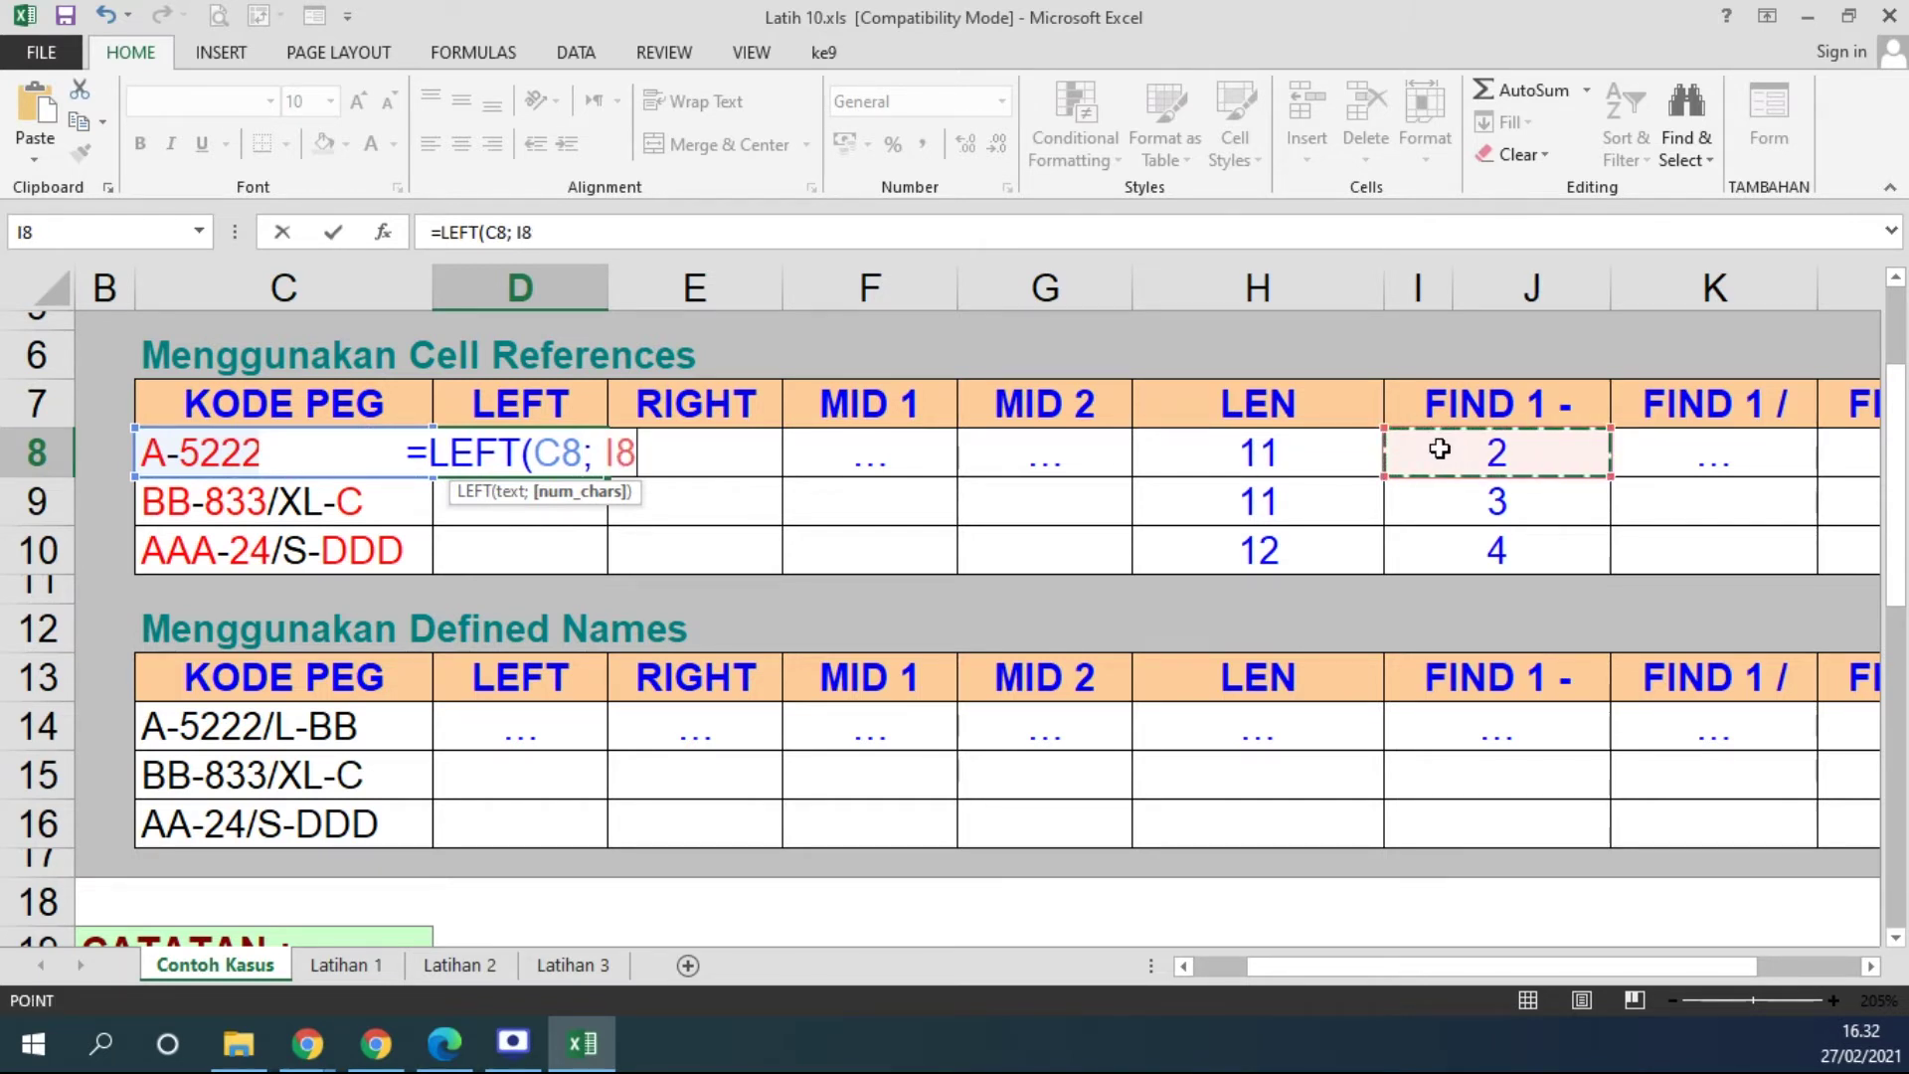
pyautogui.write('-1)')
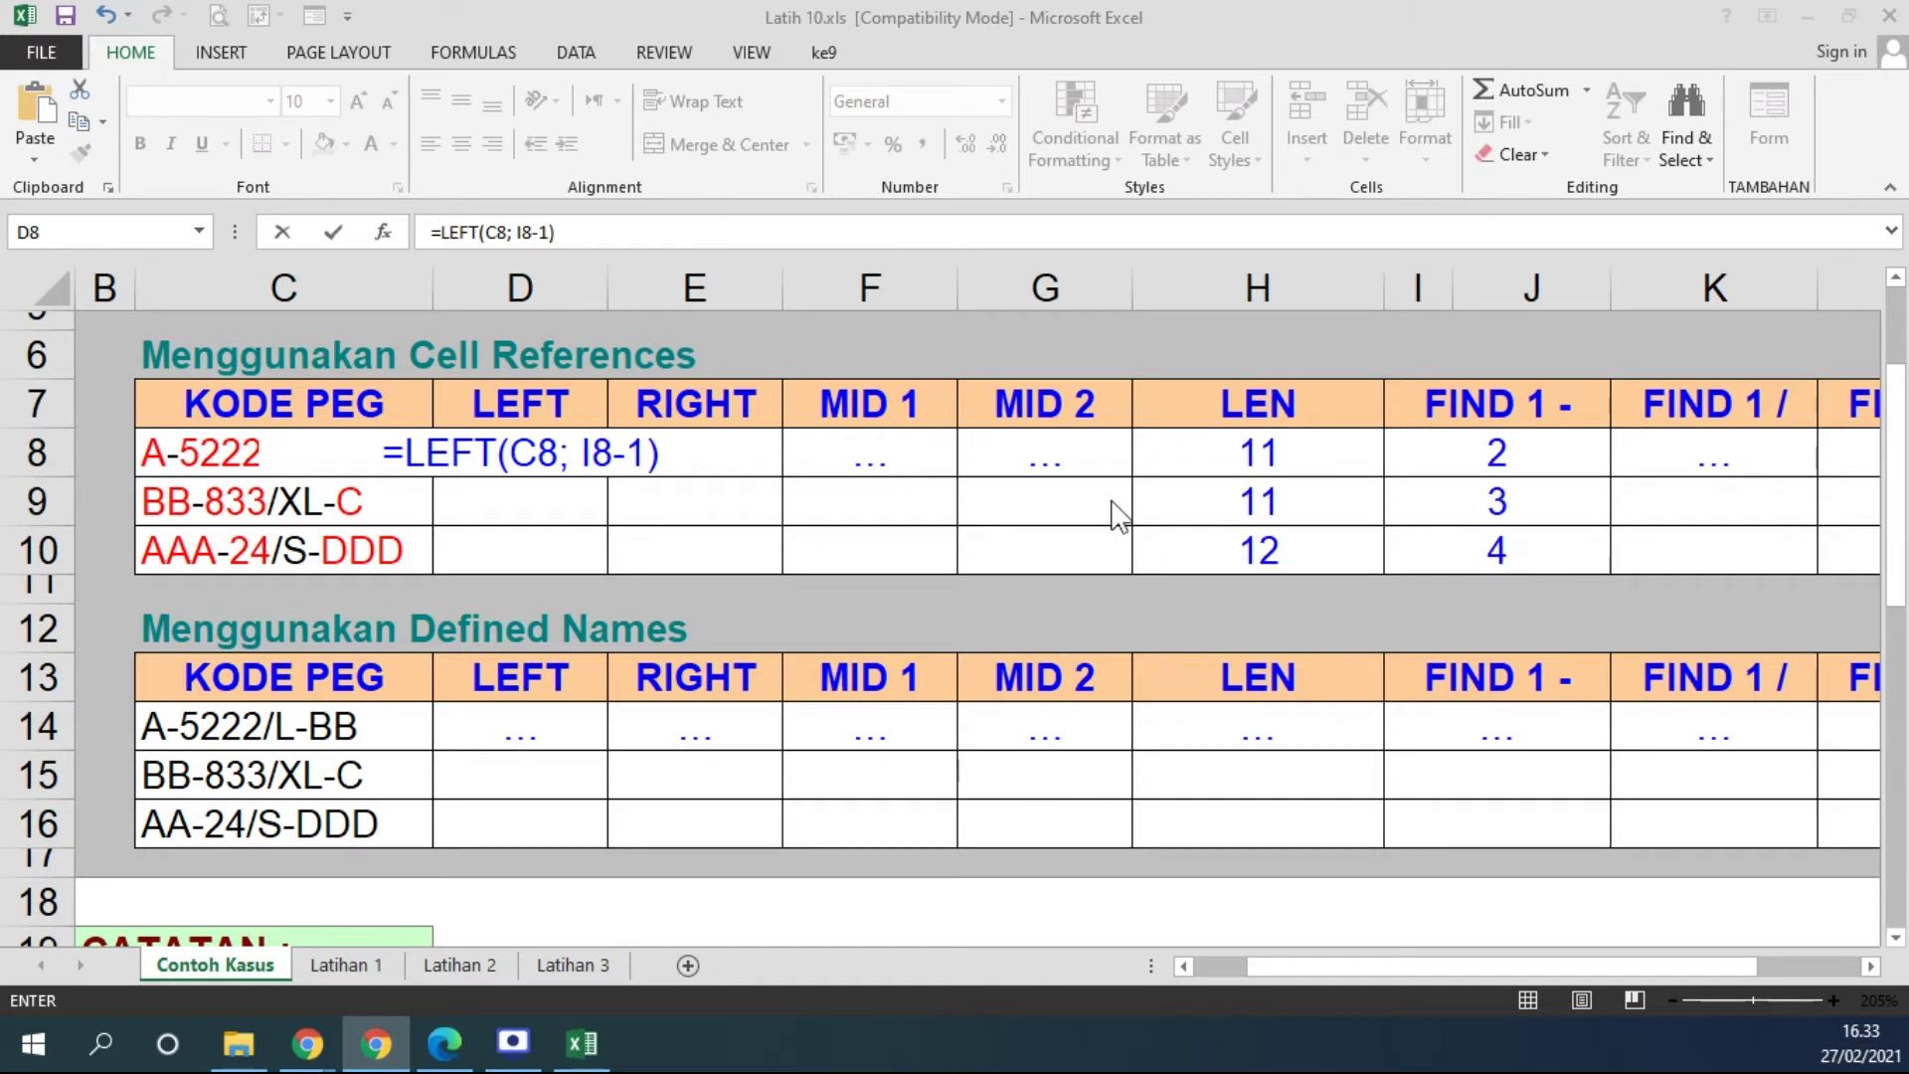
pyautogui.click(508, 465)
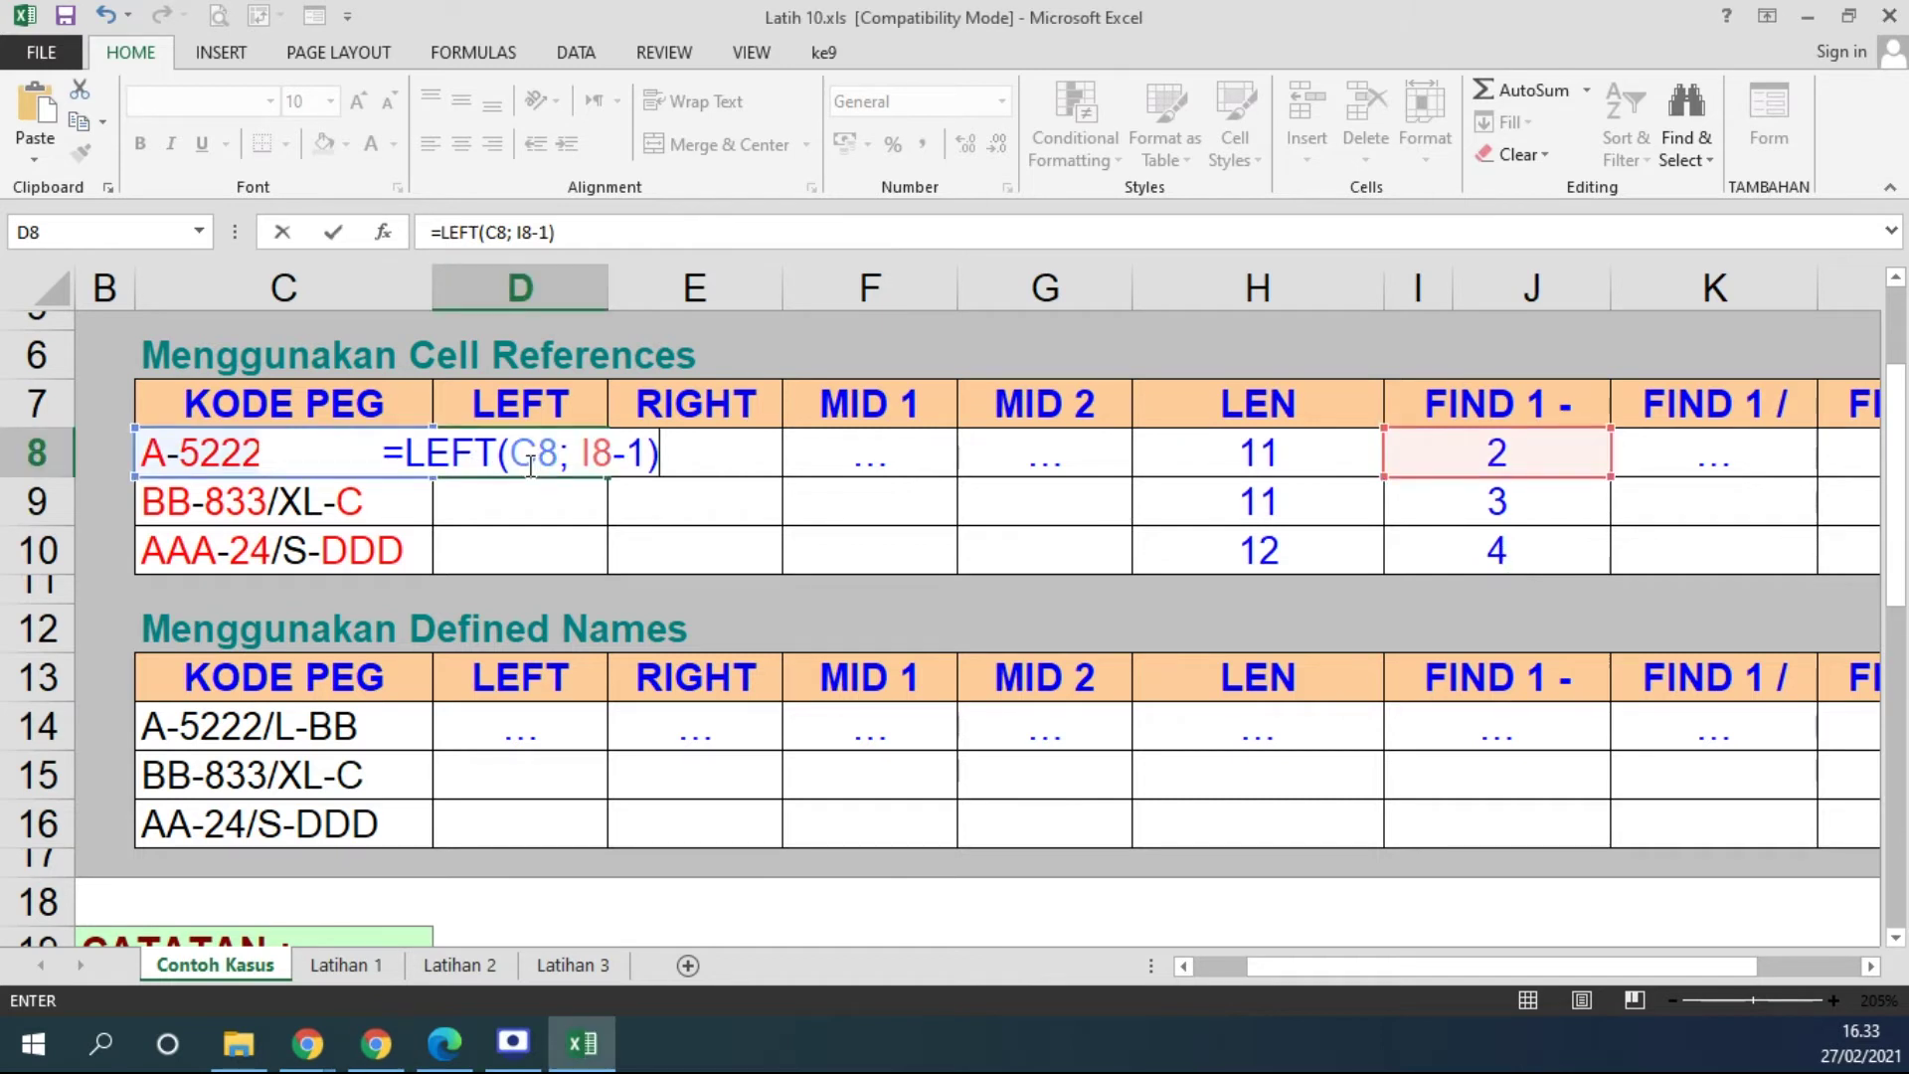
pyautogui.press('Return')
pyautogui.click(526, 464)
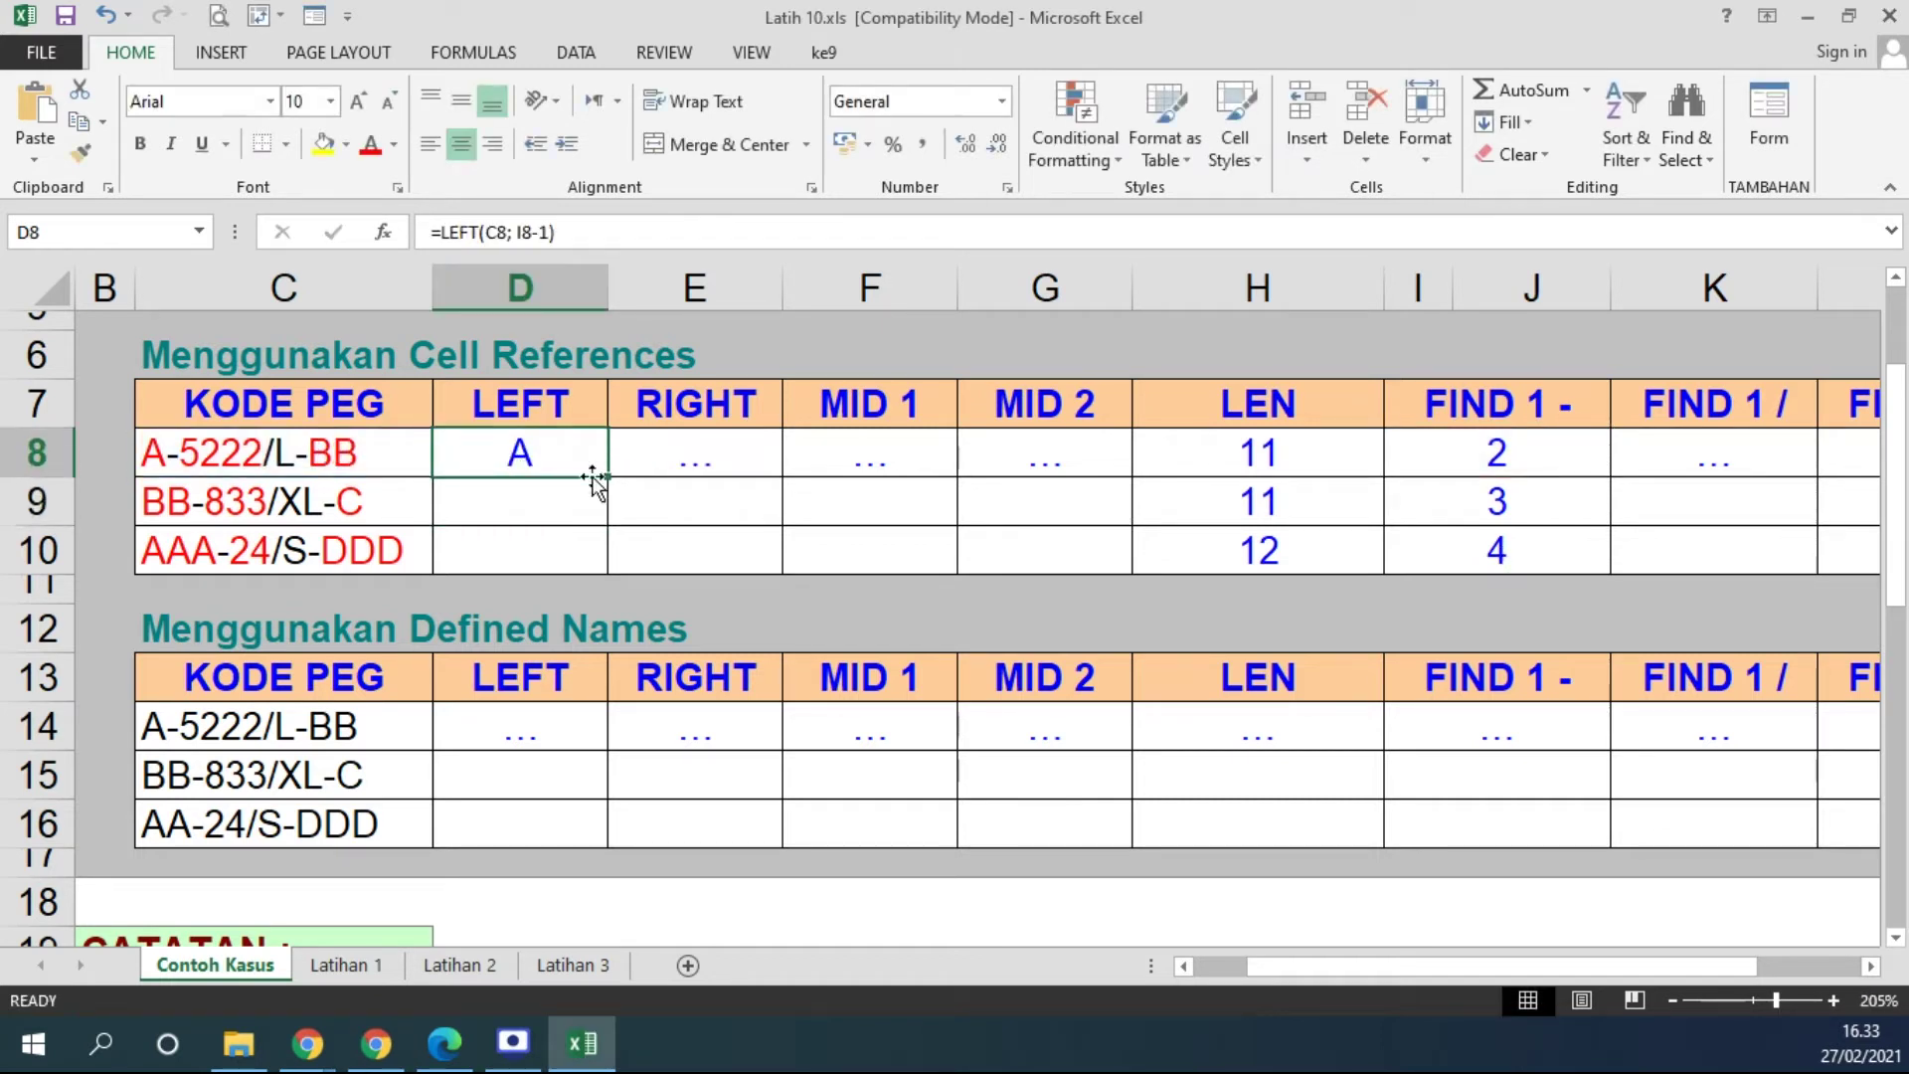
pyautogui.moveTo(612, 480); pyautogui.dragTo(588, 545)
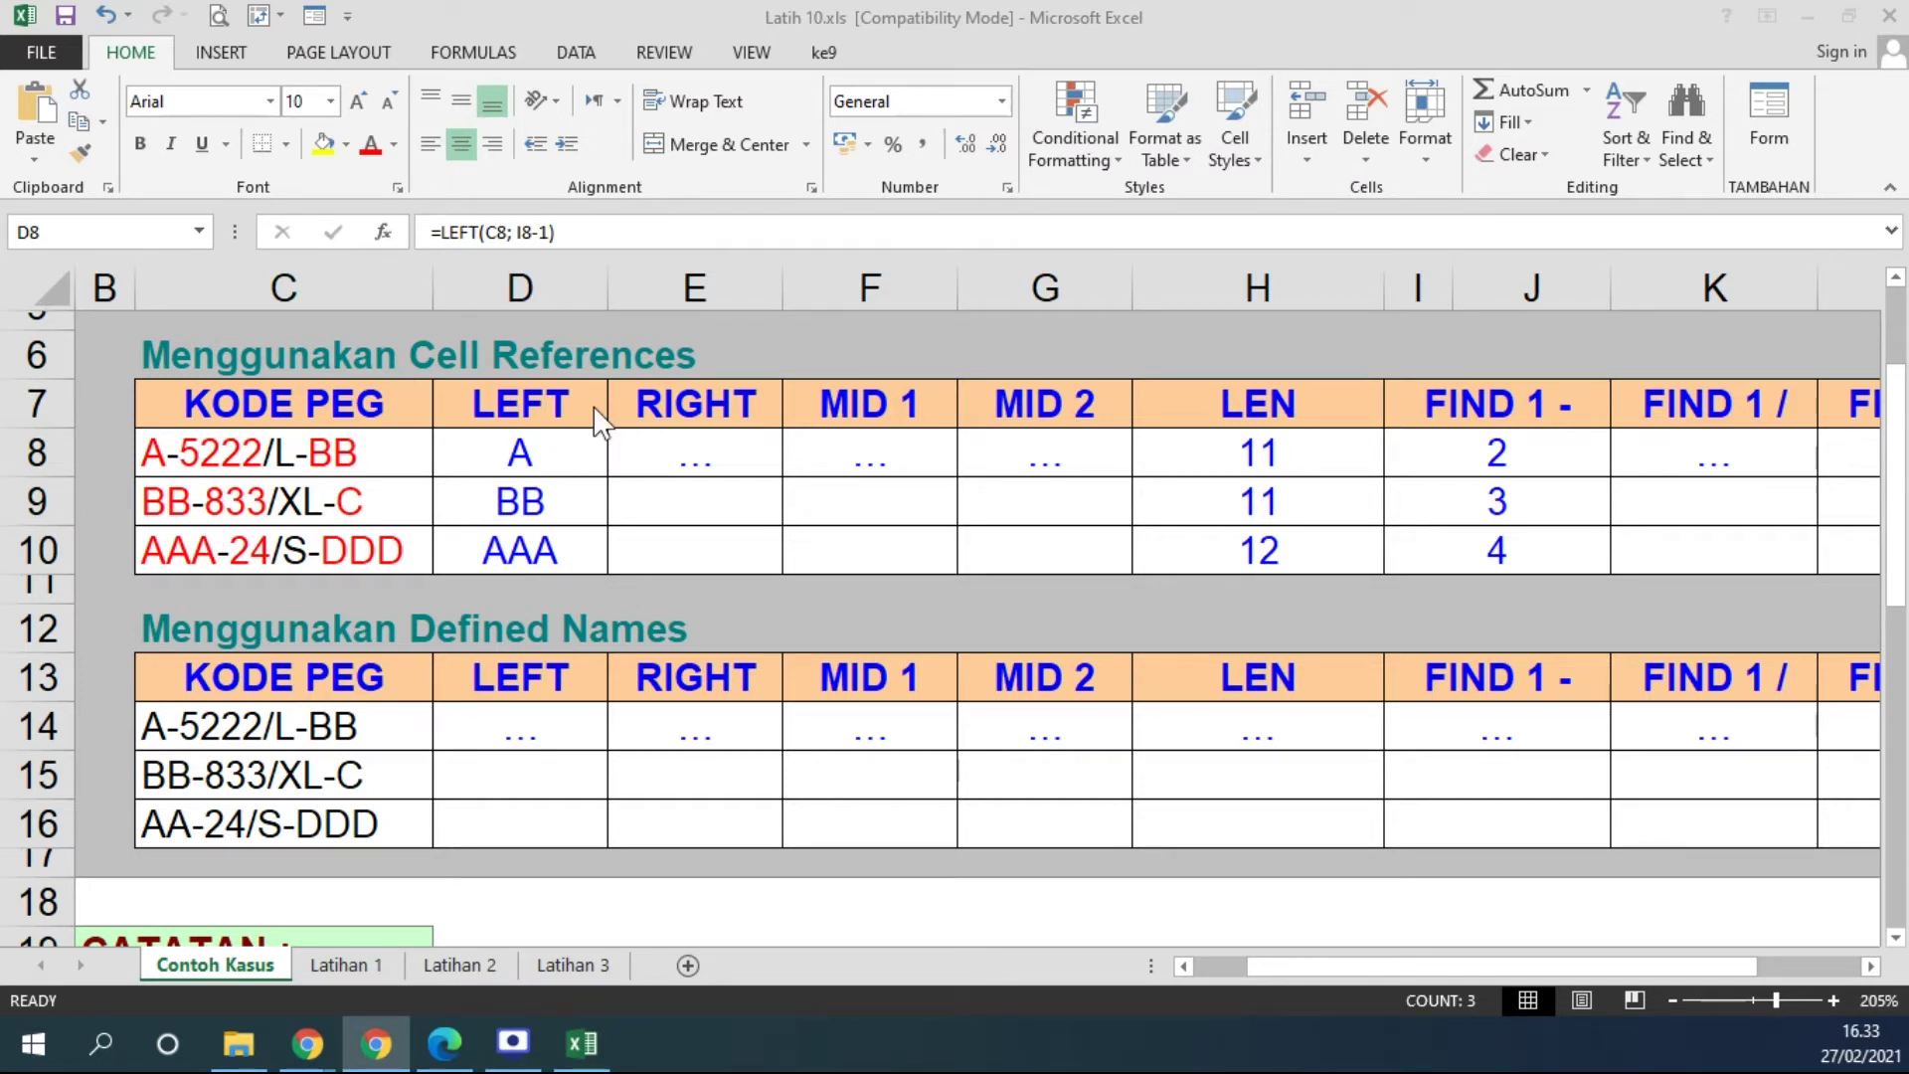
pyautogui.doubleClick(522, 450)
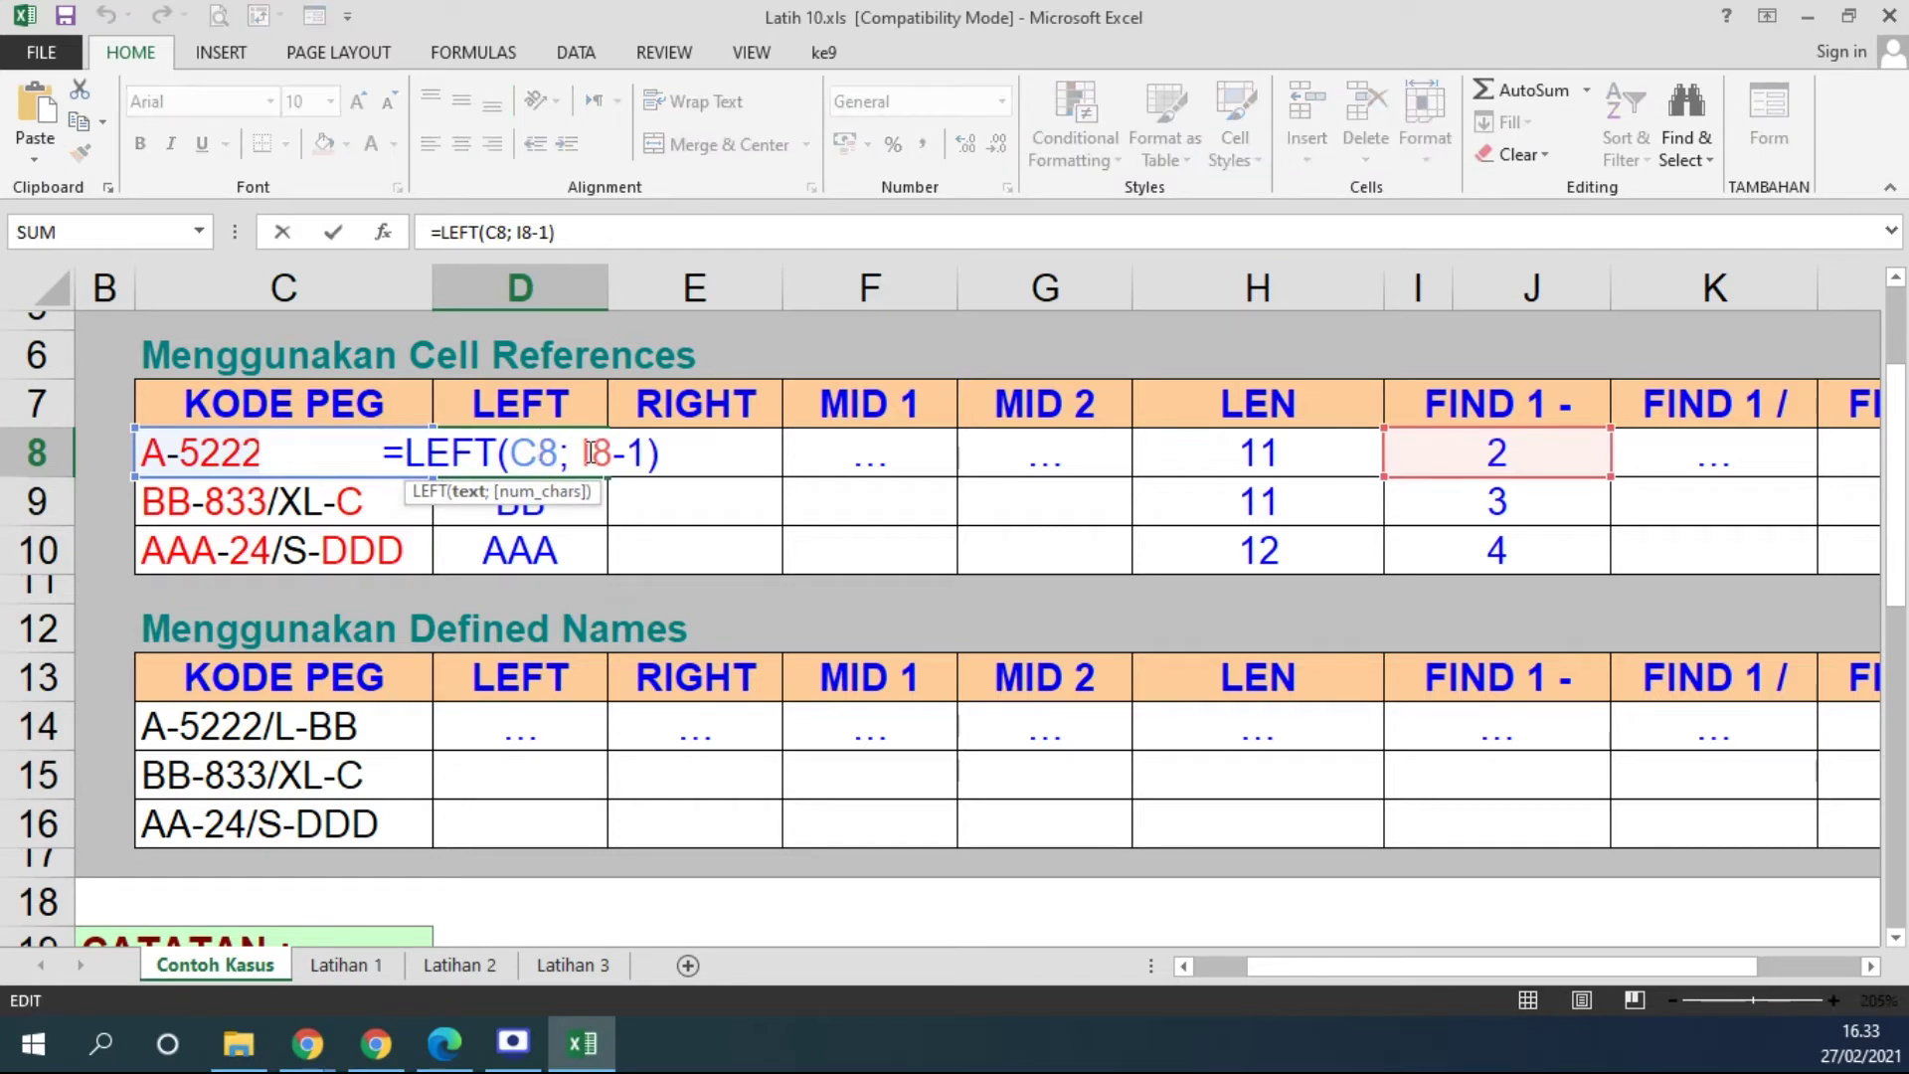
pyautogui.moveTo(619, 451); pyautogui.dragTo(646, 453)
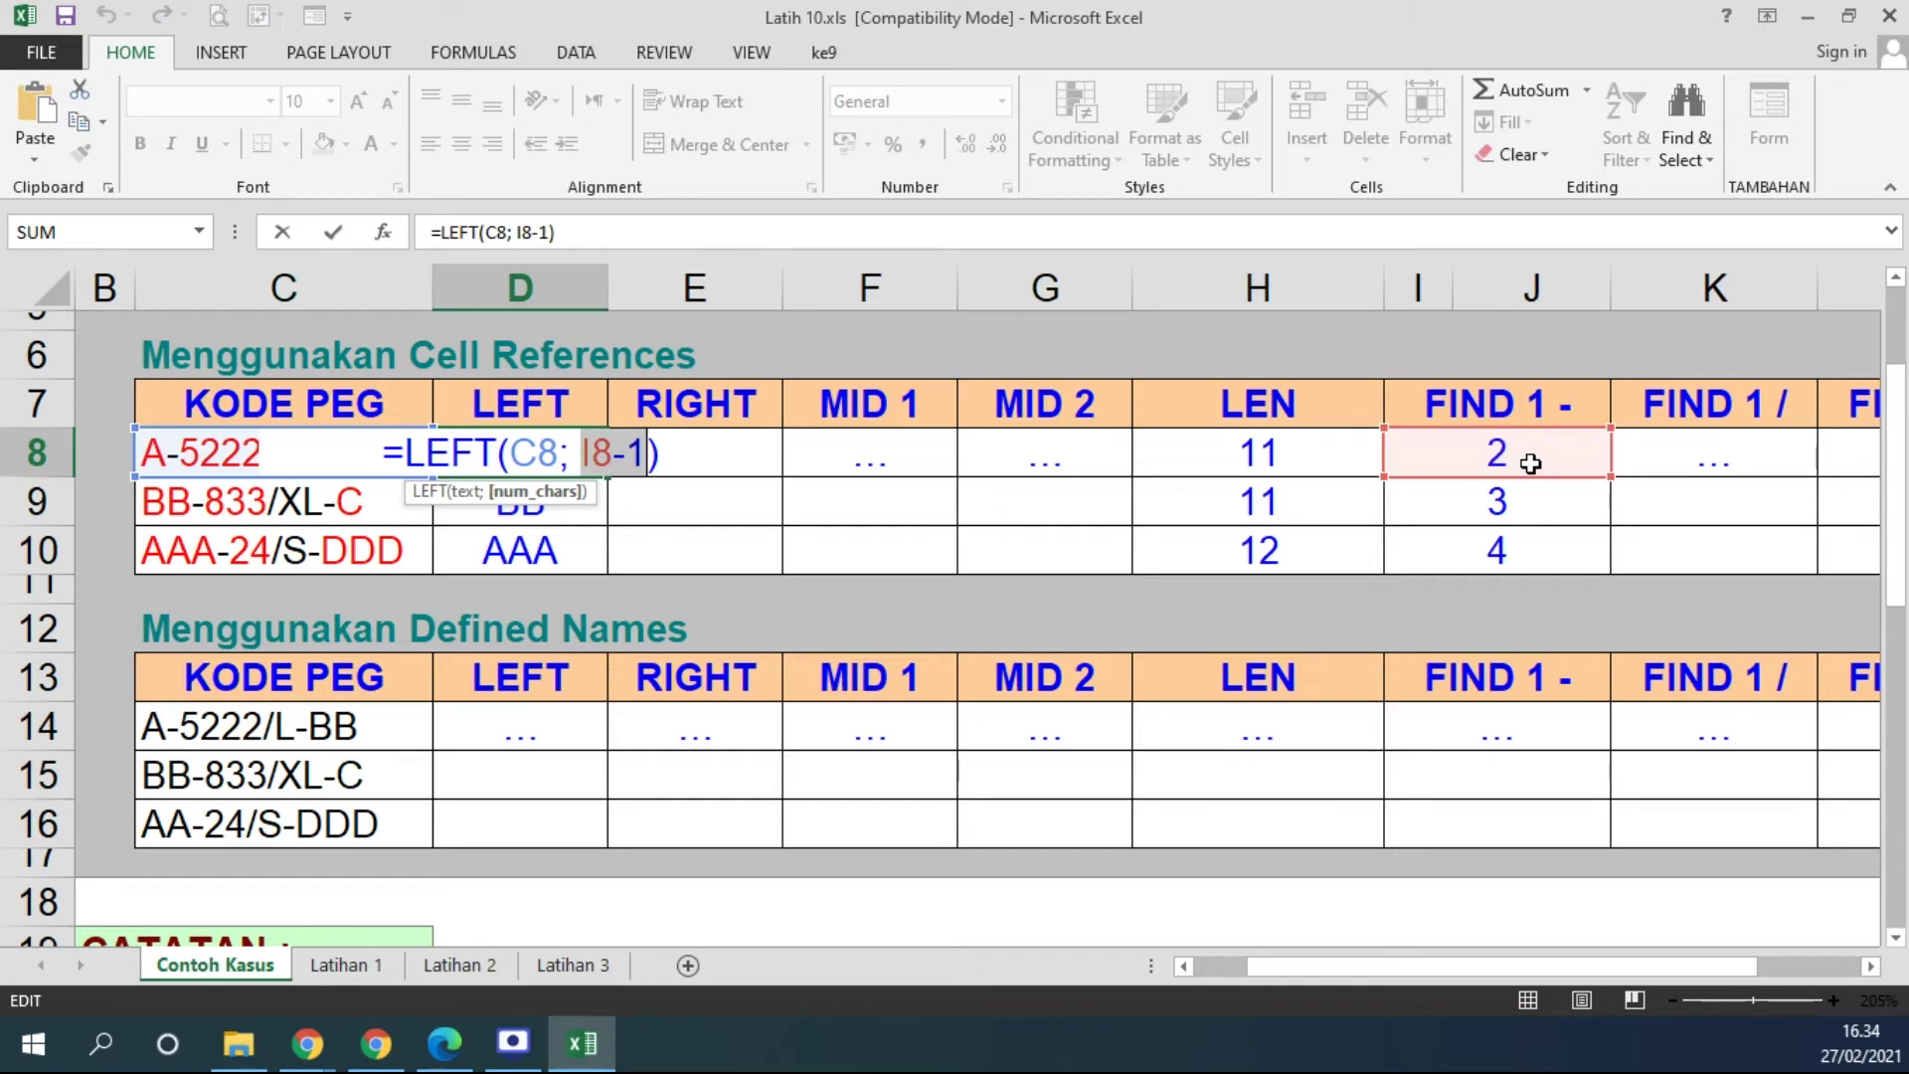
pyautogui.press('Return')
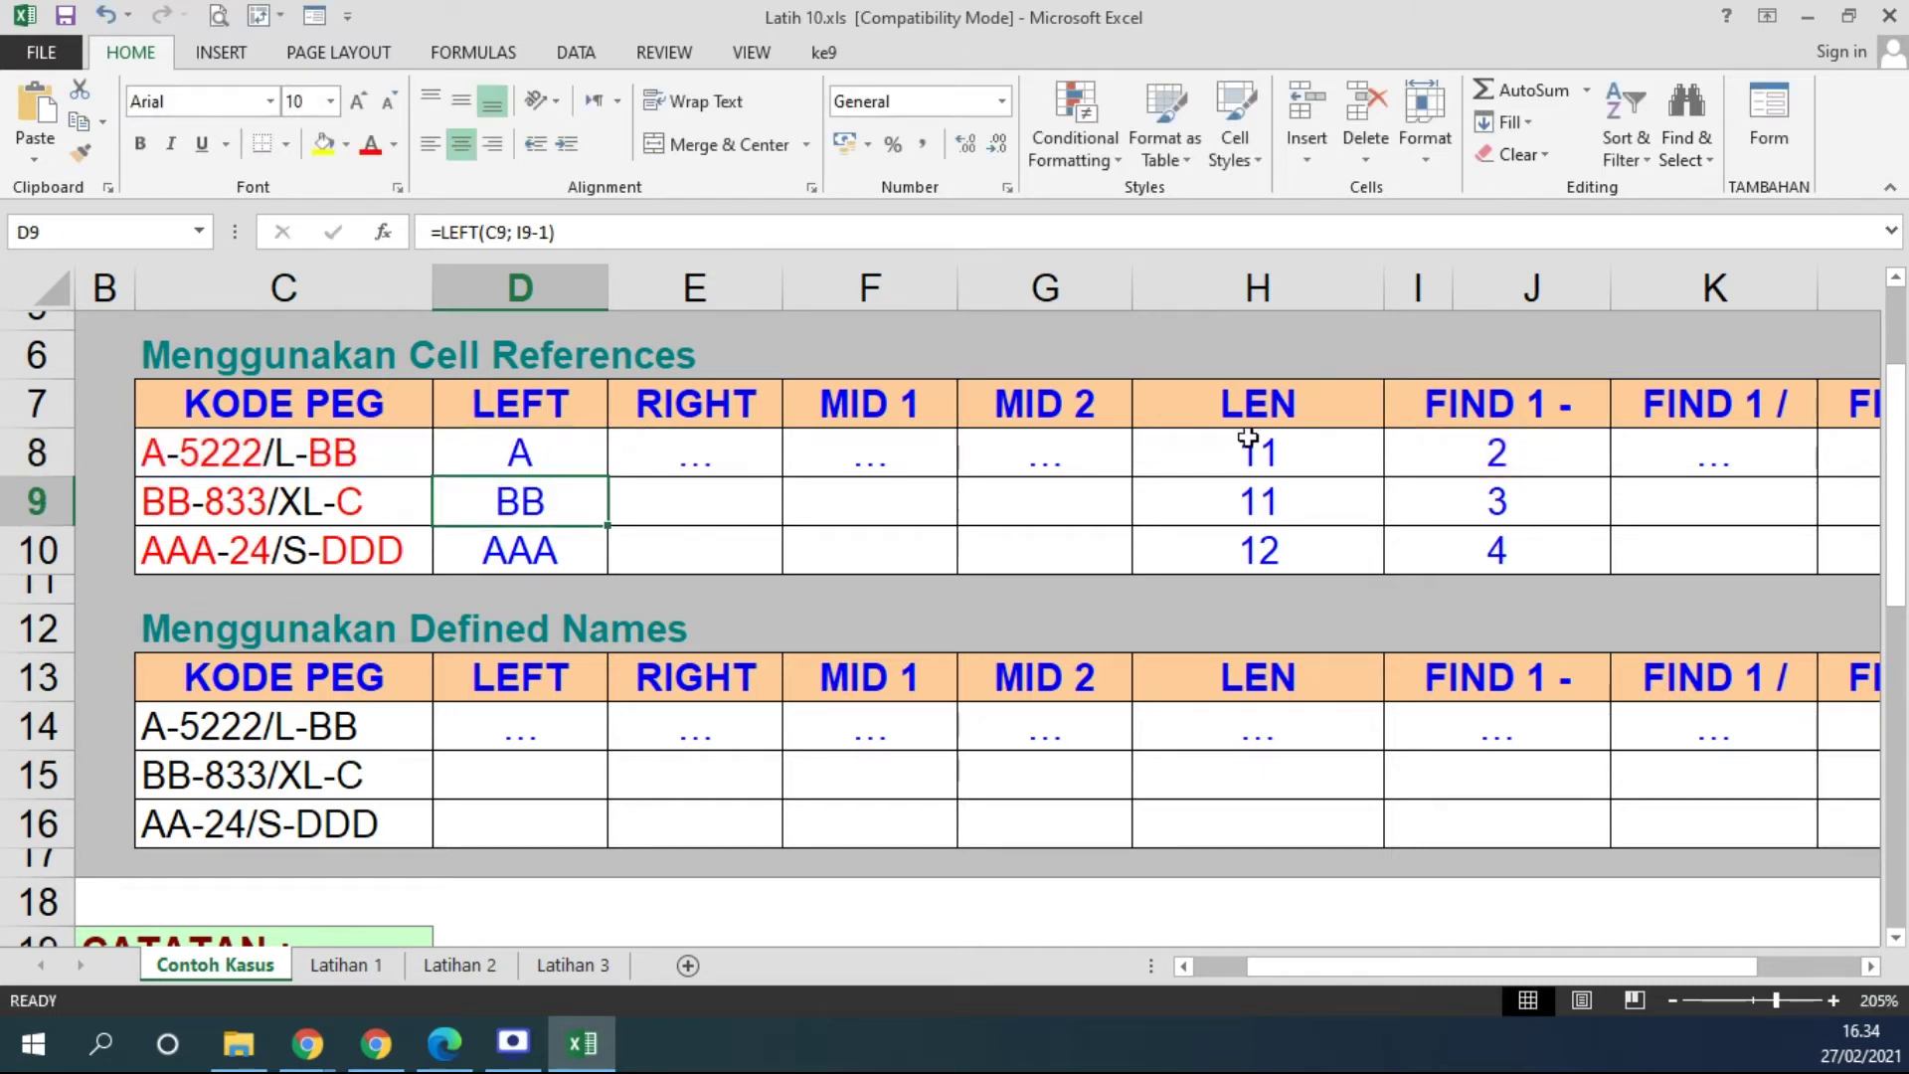
pyautogui.click(529, 444)
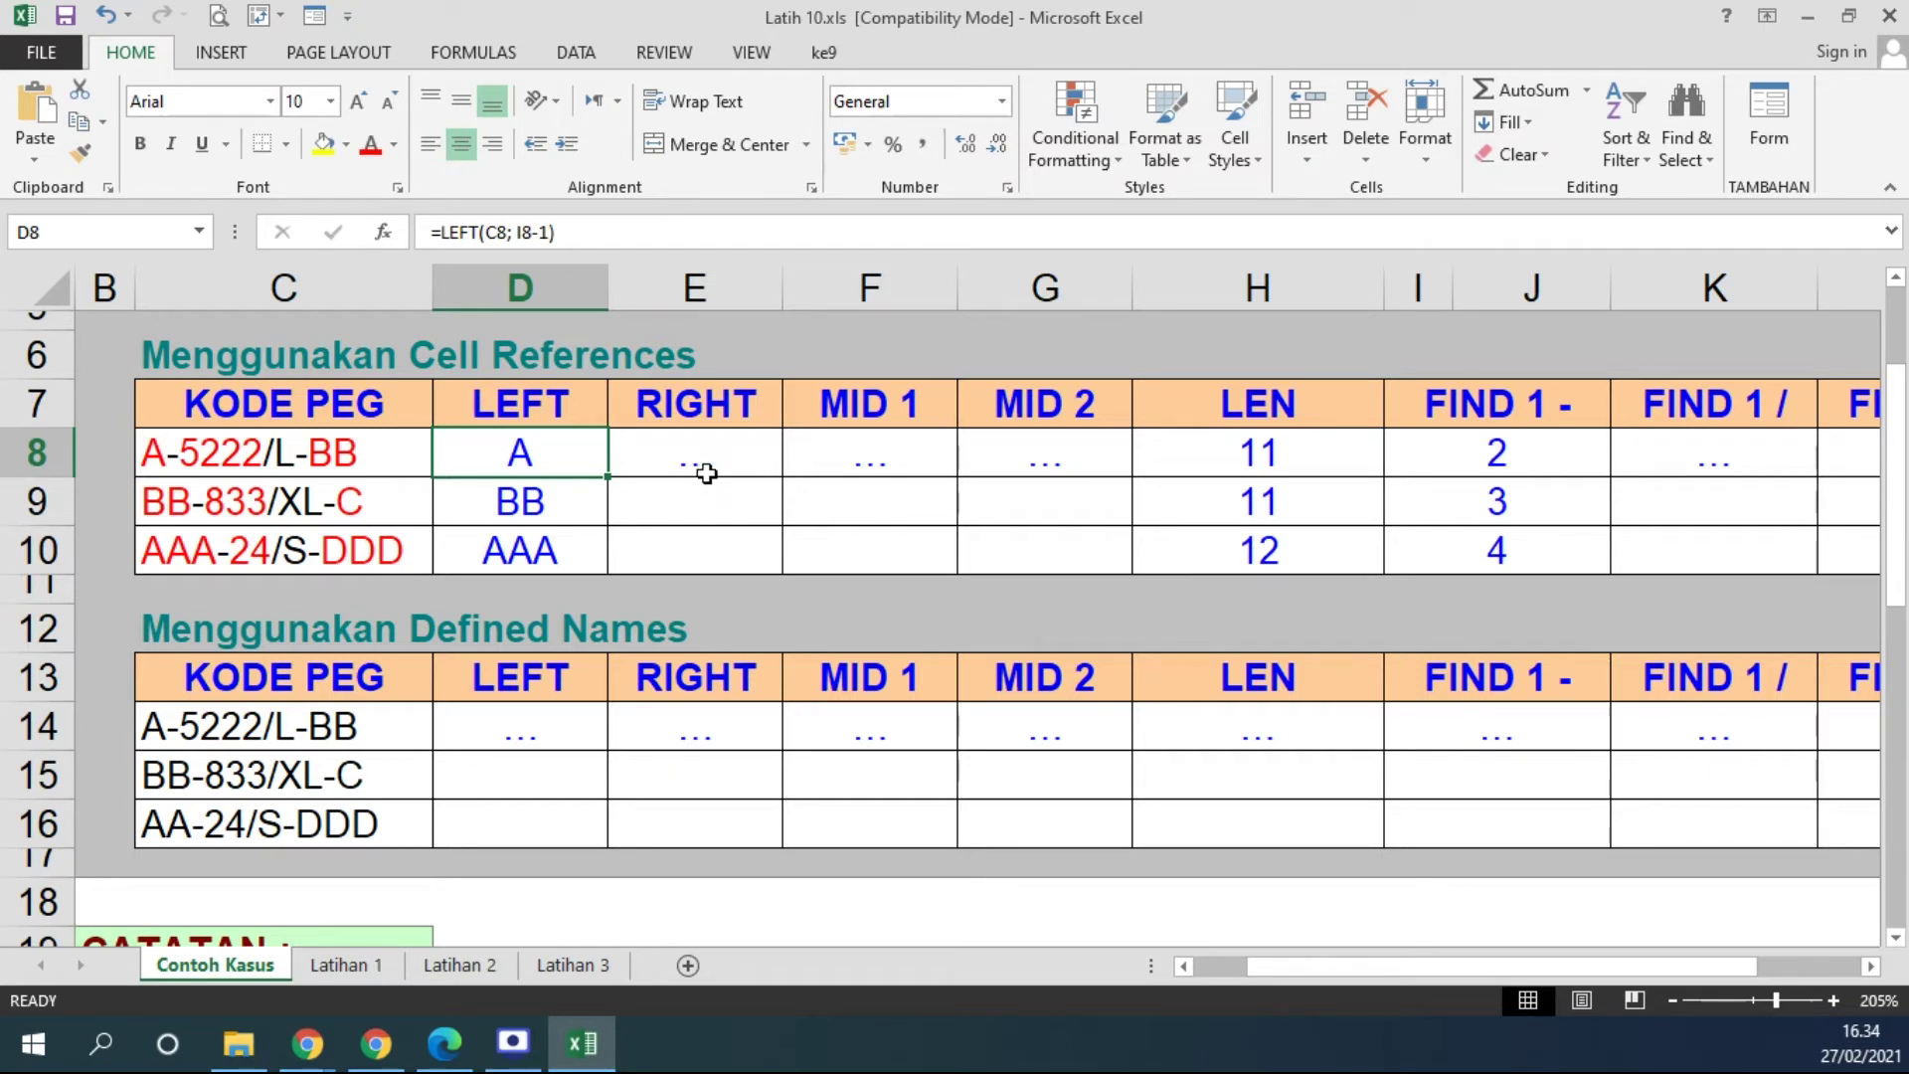
pyautogui.click(1228, 457)
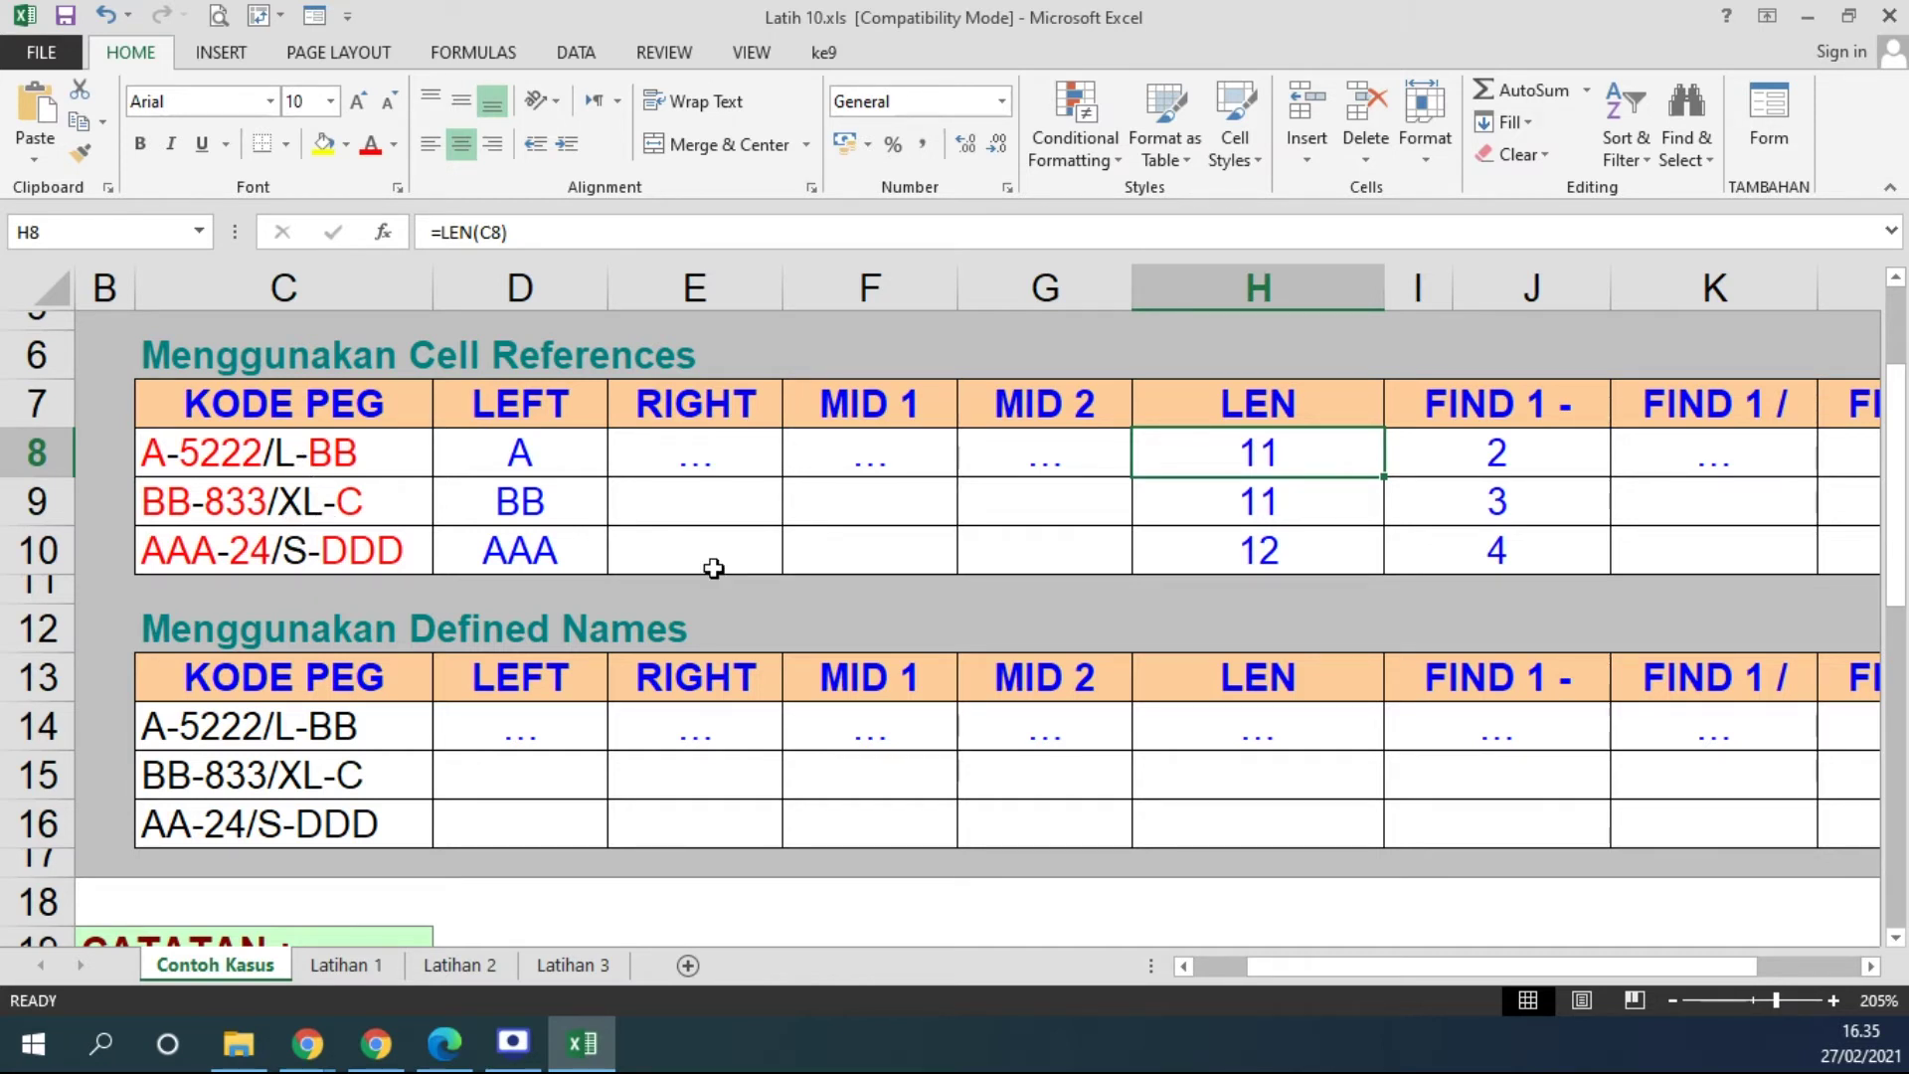
# Enter =FIND("-";C8;I8+1) in L8 to locate the second hyphen
pyautogui.click(1870, 966)
pyautogui.click(1871, 966)
pyautogui.click(1524, 464)
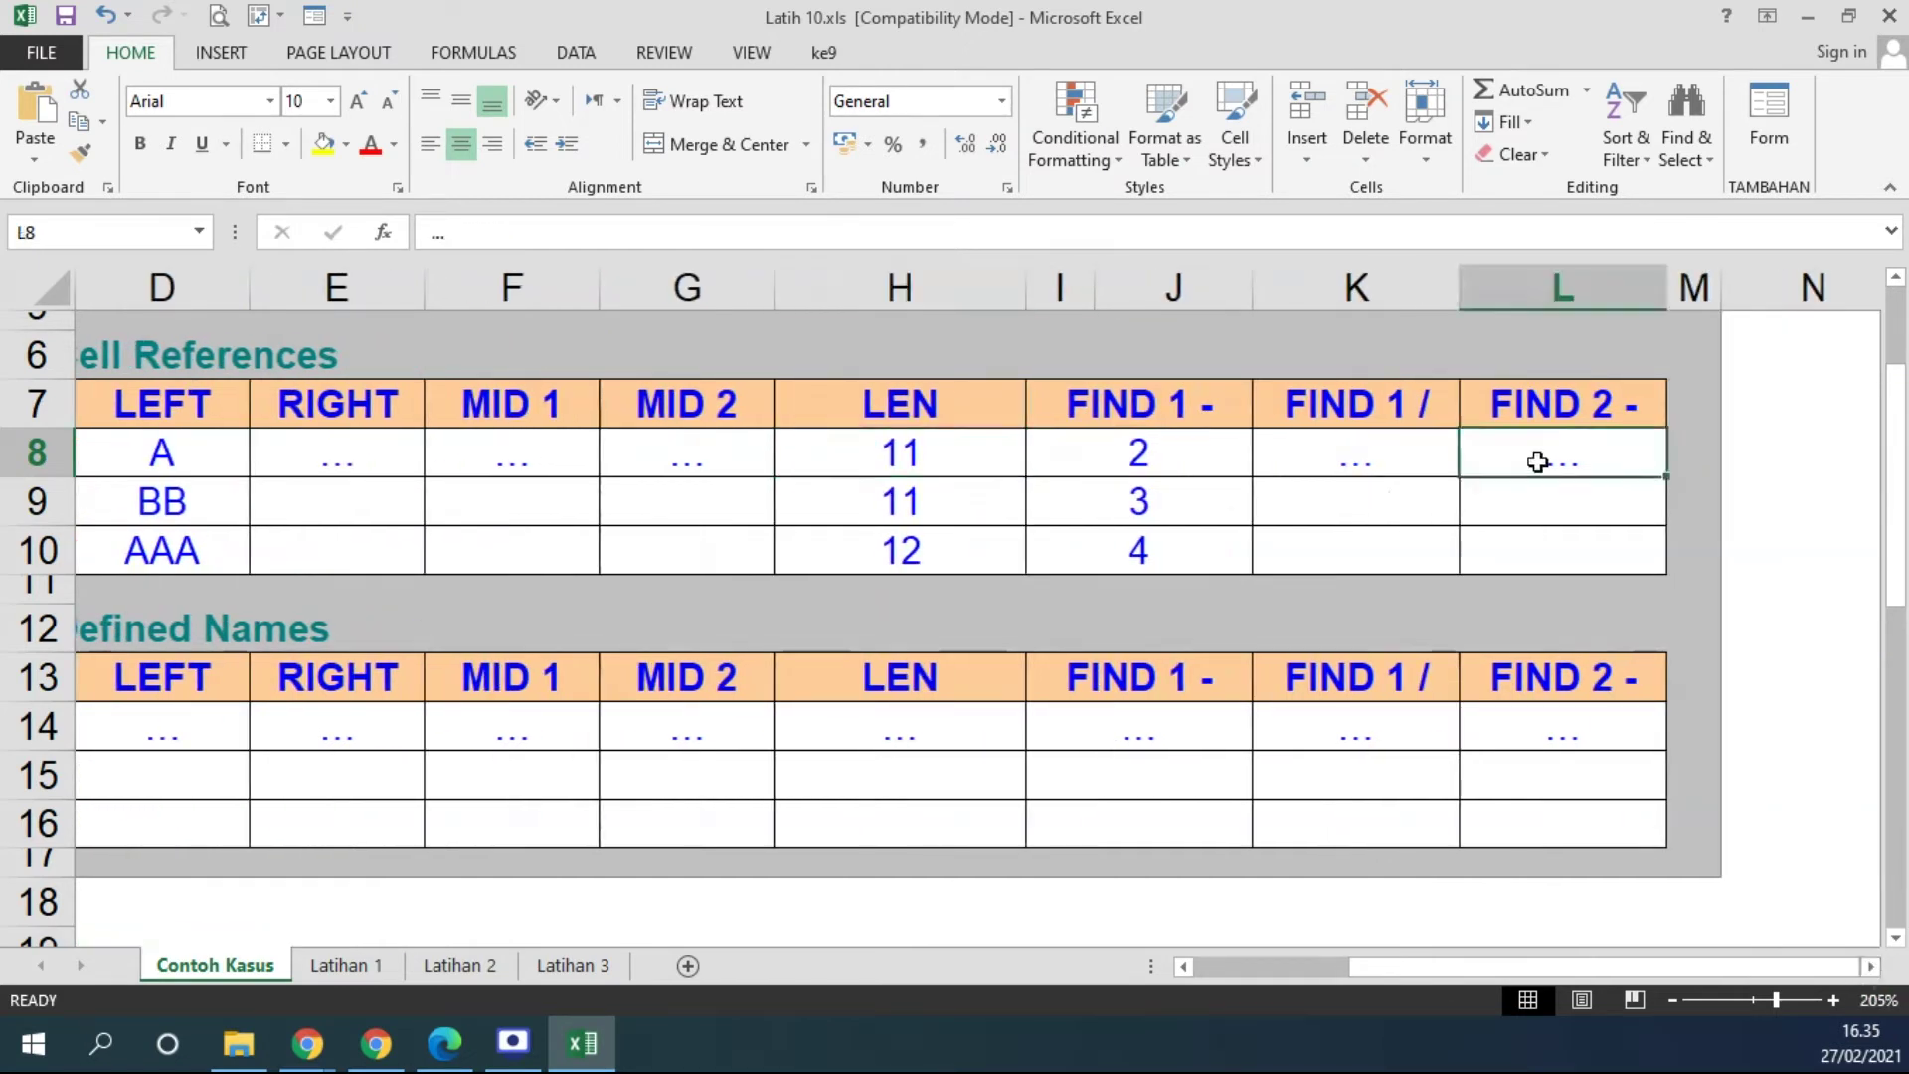
pyautogui.write('=FIND("-";')
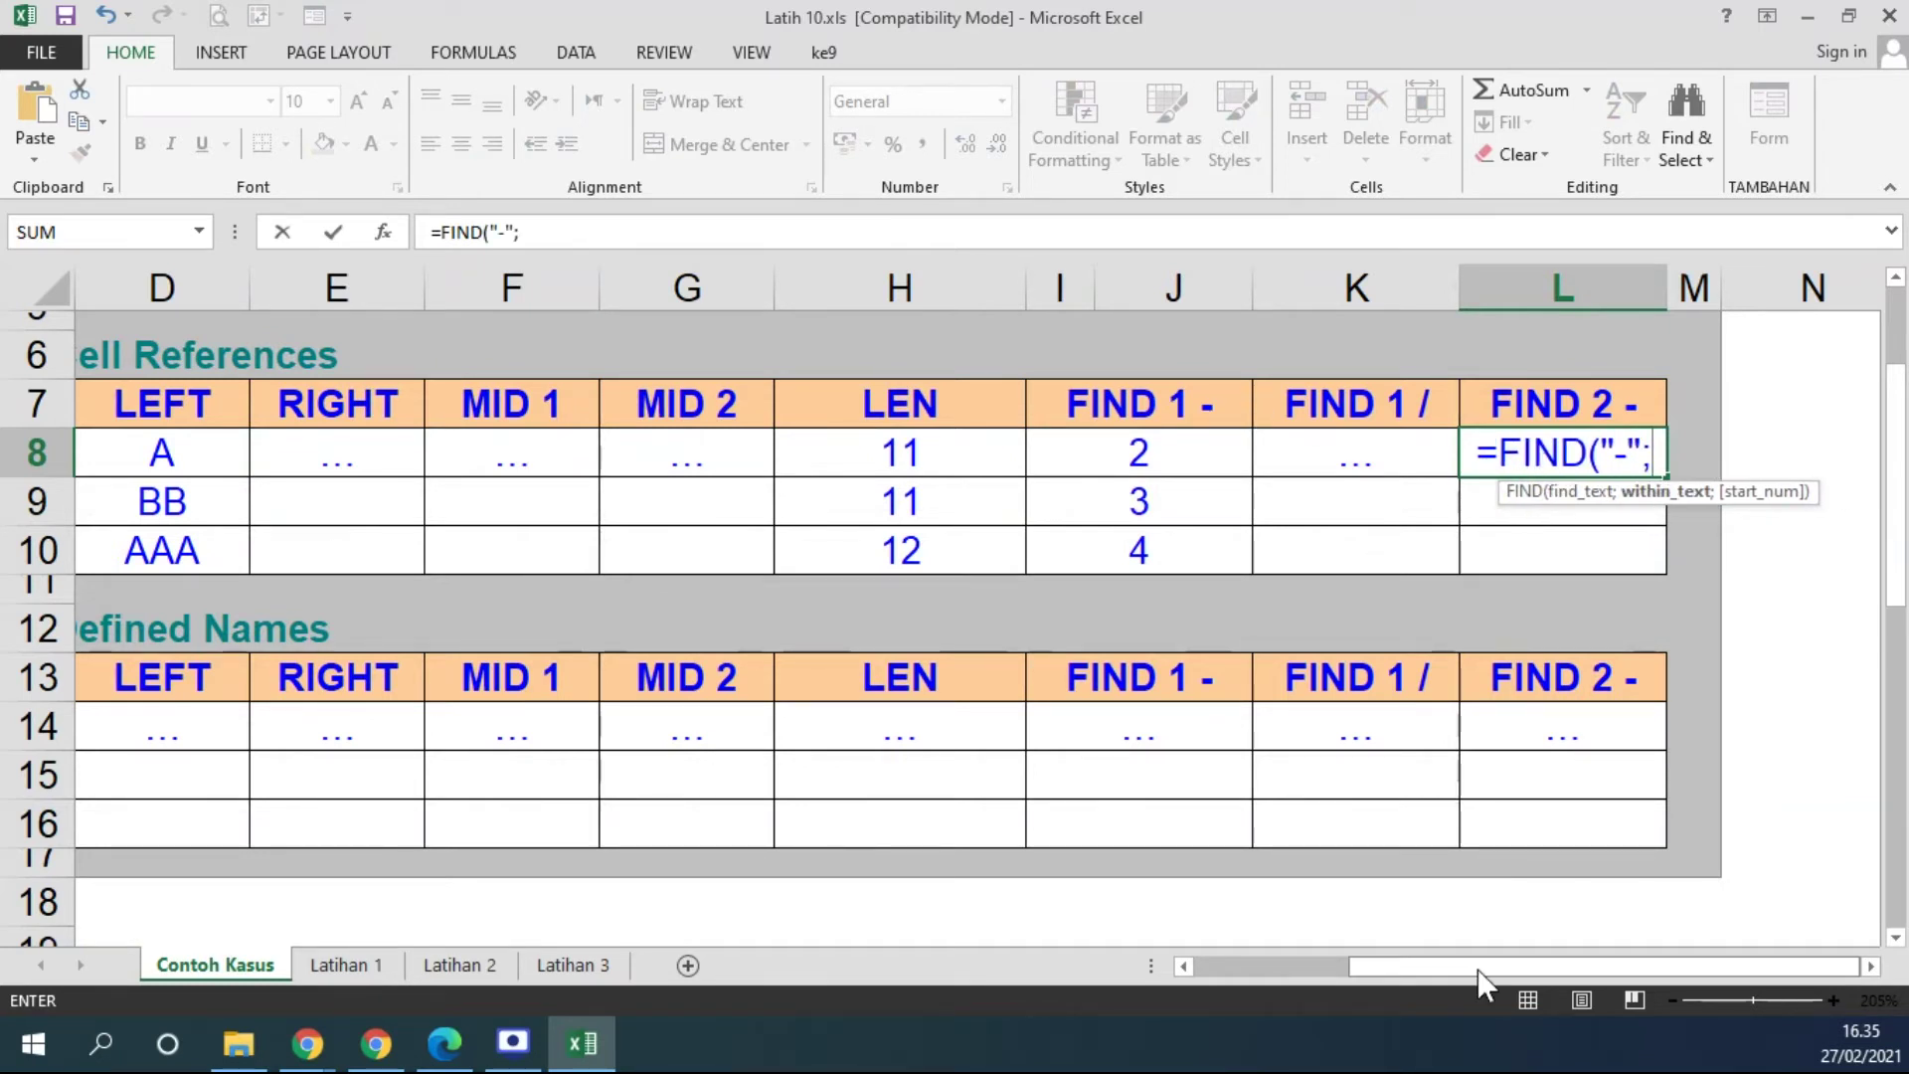
pyautogui.hscroll(-3, 1310, 969)
pyautogui.click(410, 451)
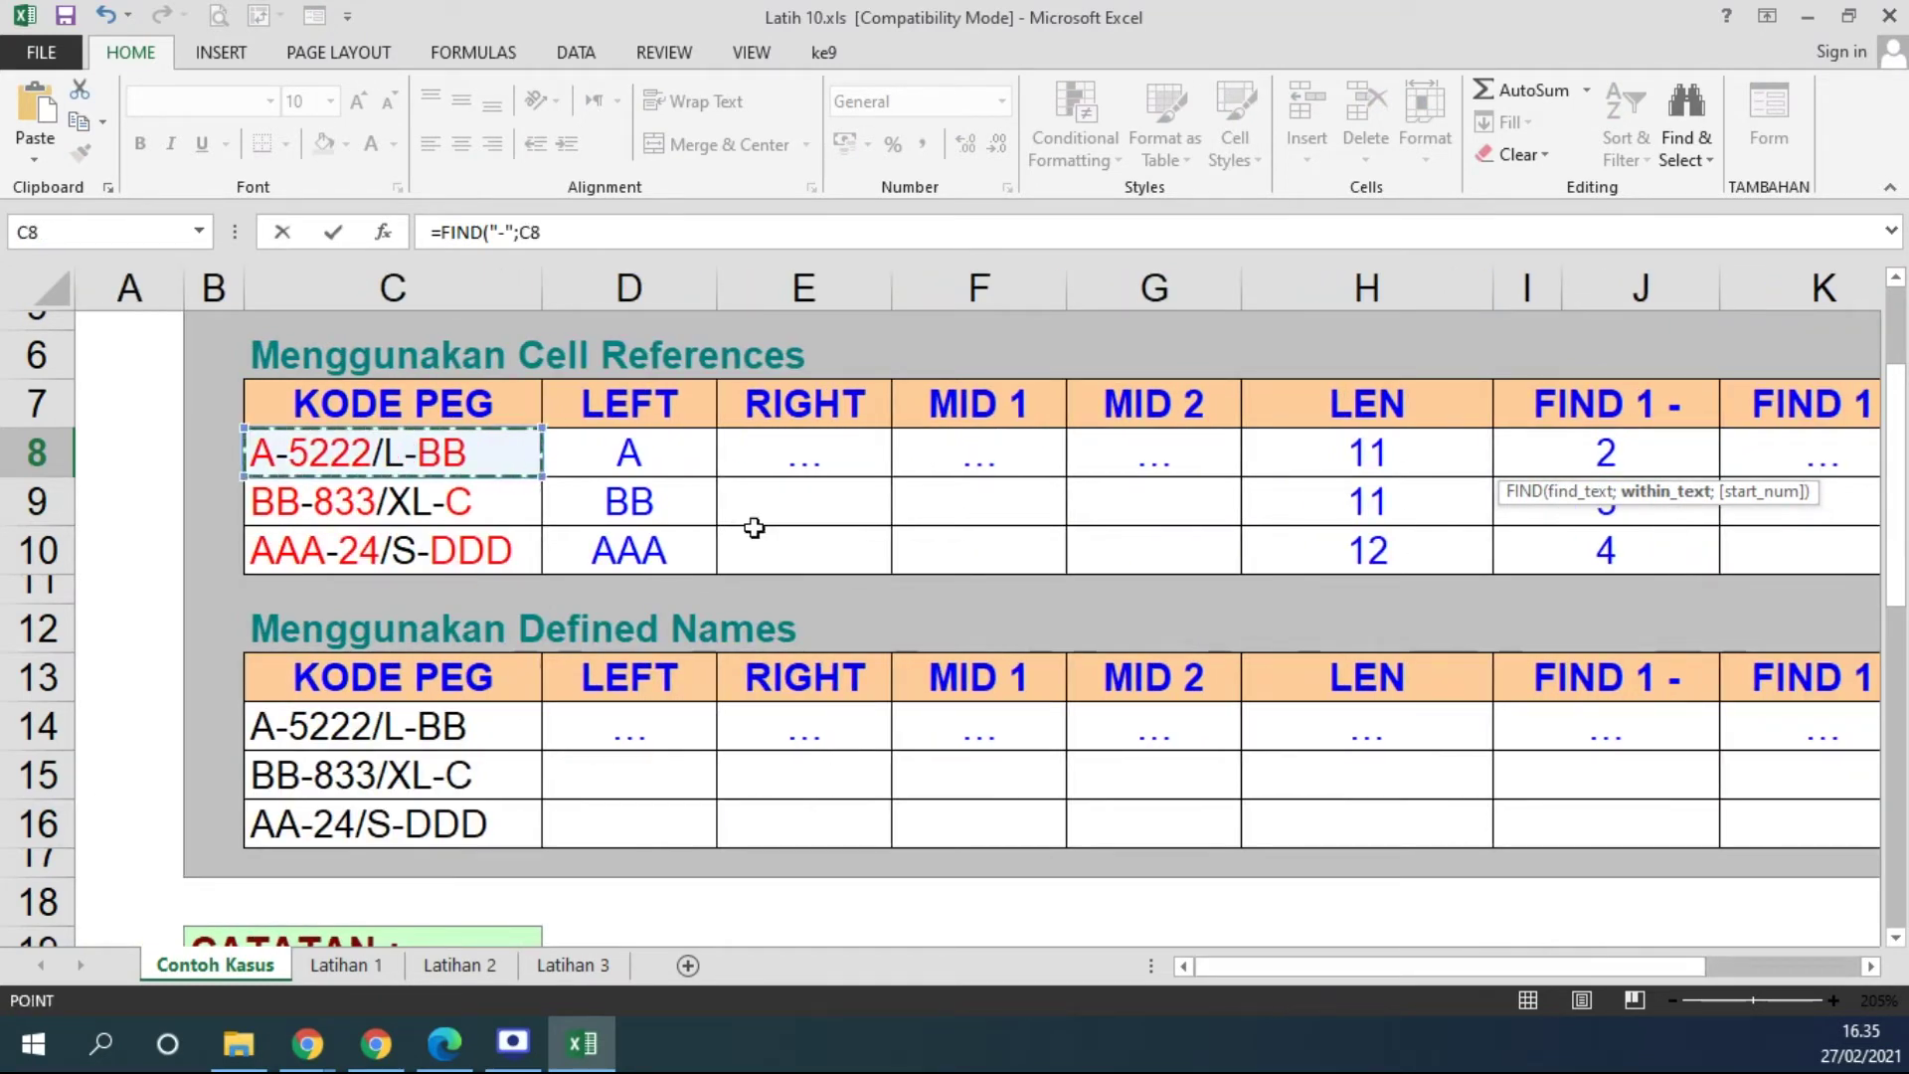
pyautogui.write(';')
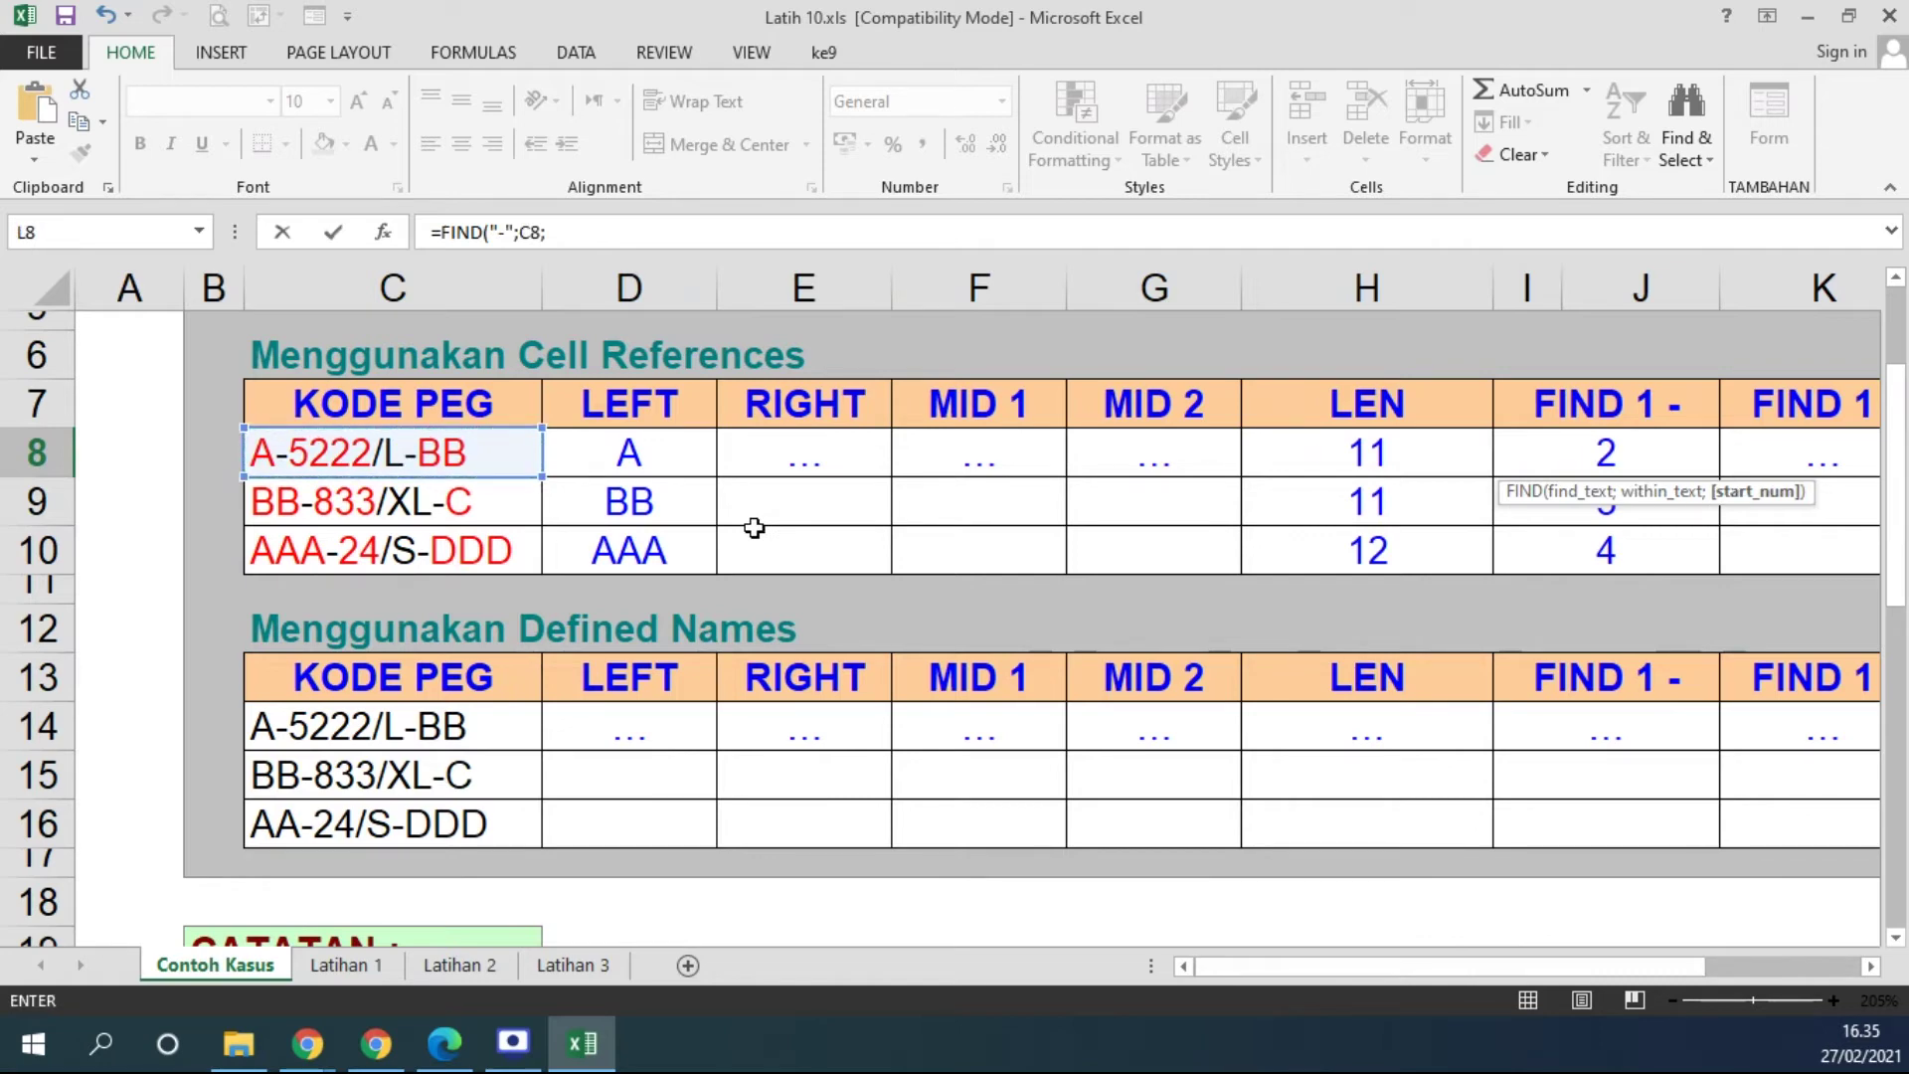
pyautogui.moveTo(1592, 969)
pyautogui.mouseDown()
pyautogui.moveTo(1775, 964)
pyautogui.moveTo(1663, 970)
pyautogui.mouseUp()
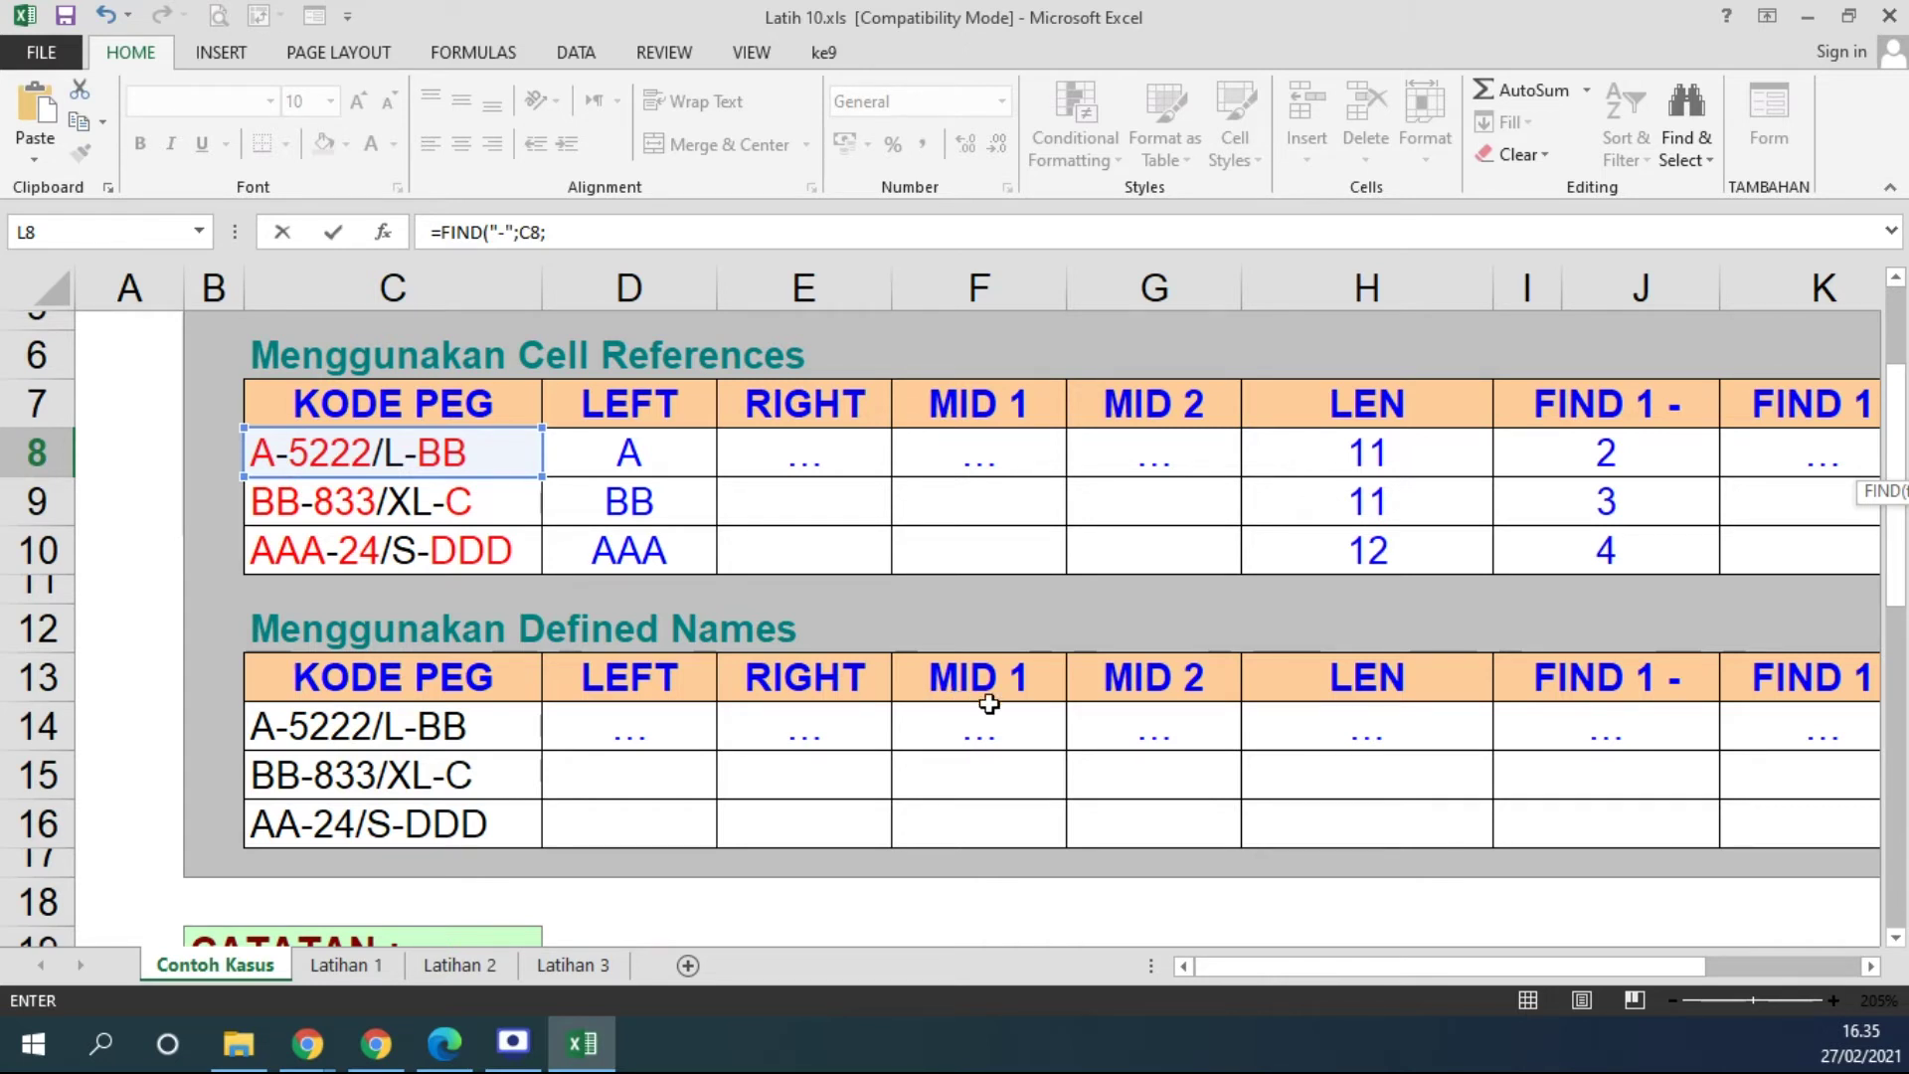
pyautogui.moveTo(1400, 968); pyautogui.dragTo(1529, 966)
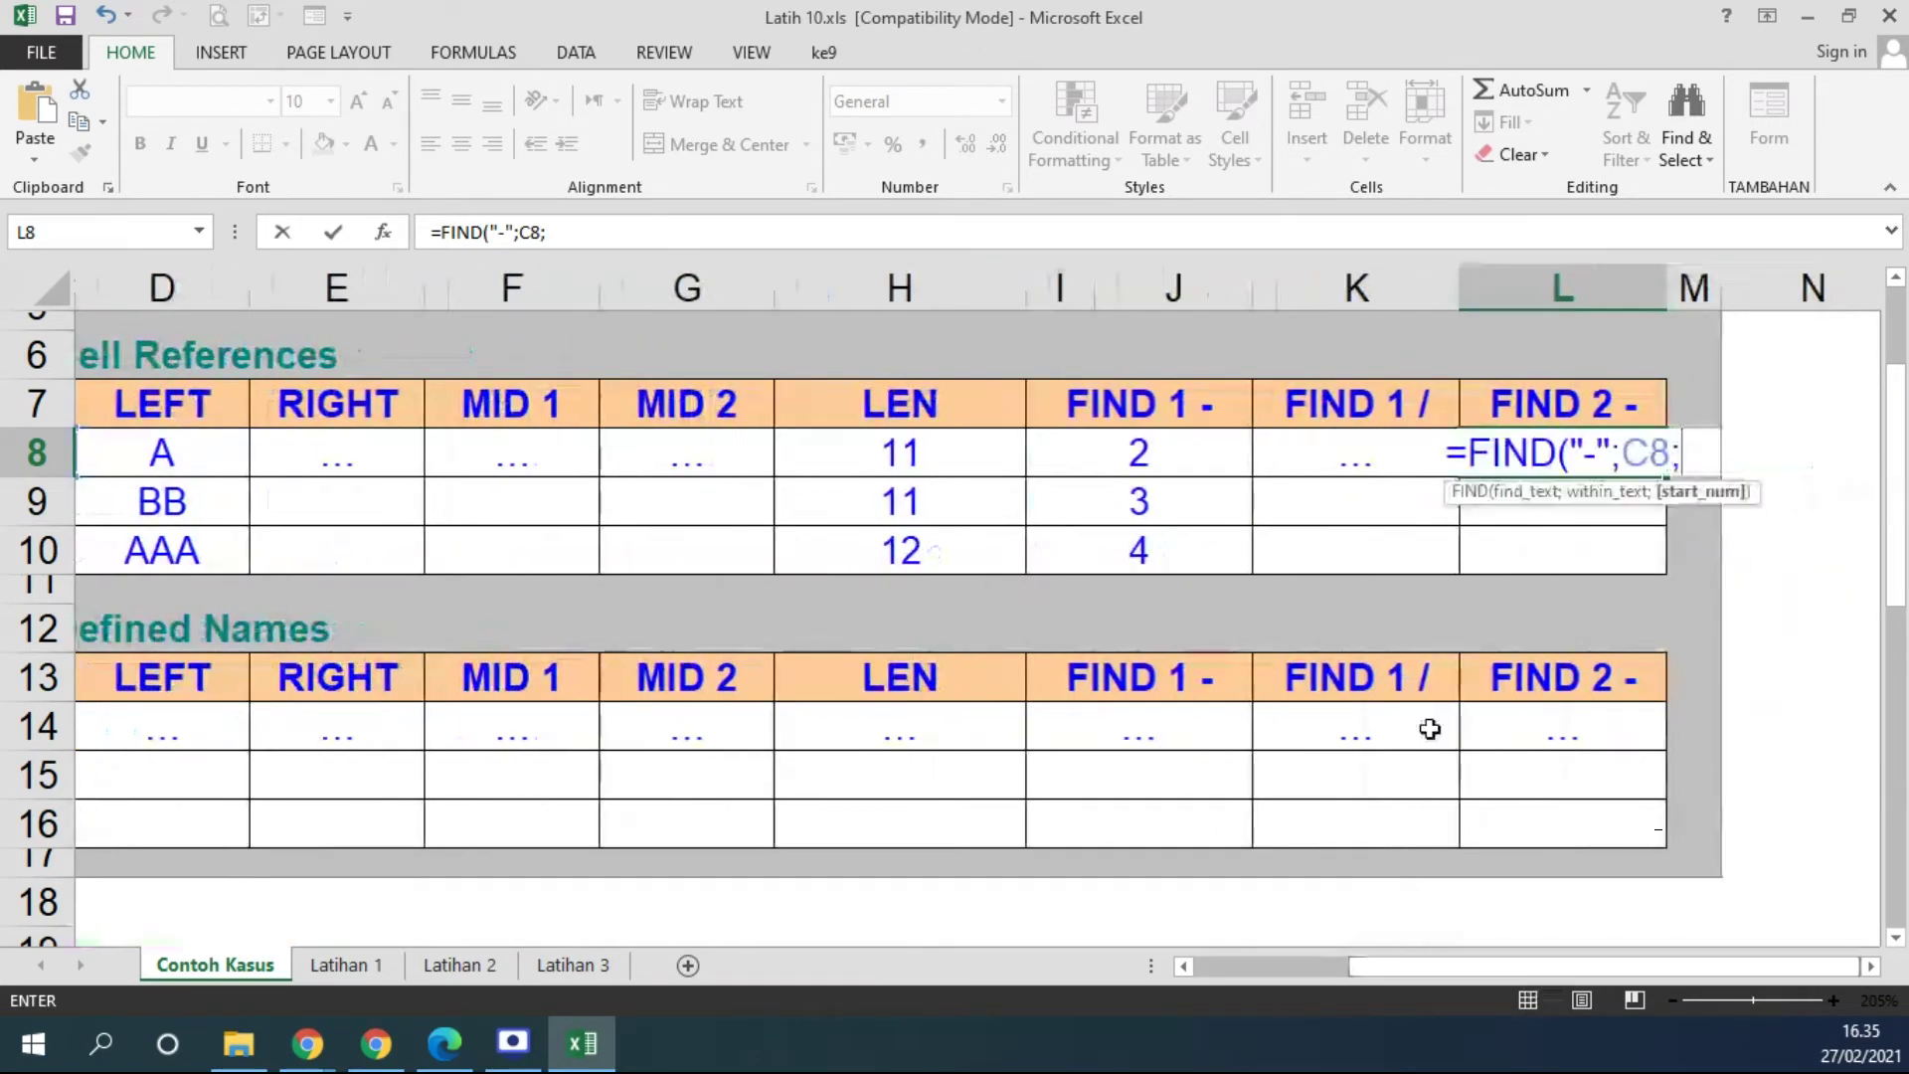
pyautogui.click(1134, 450)
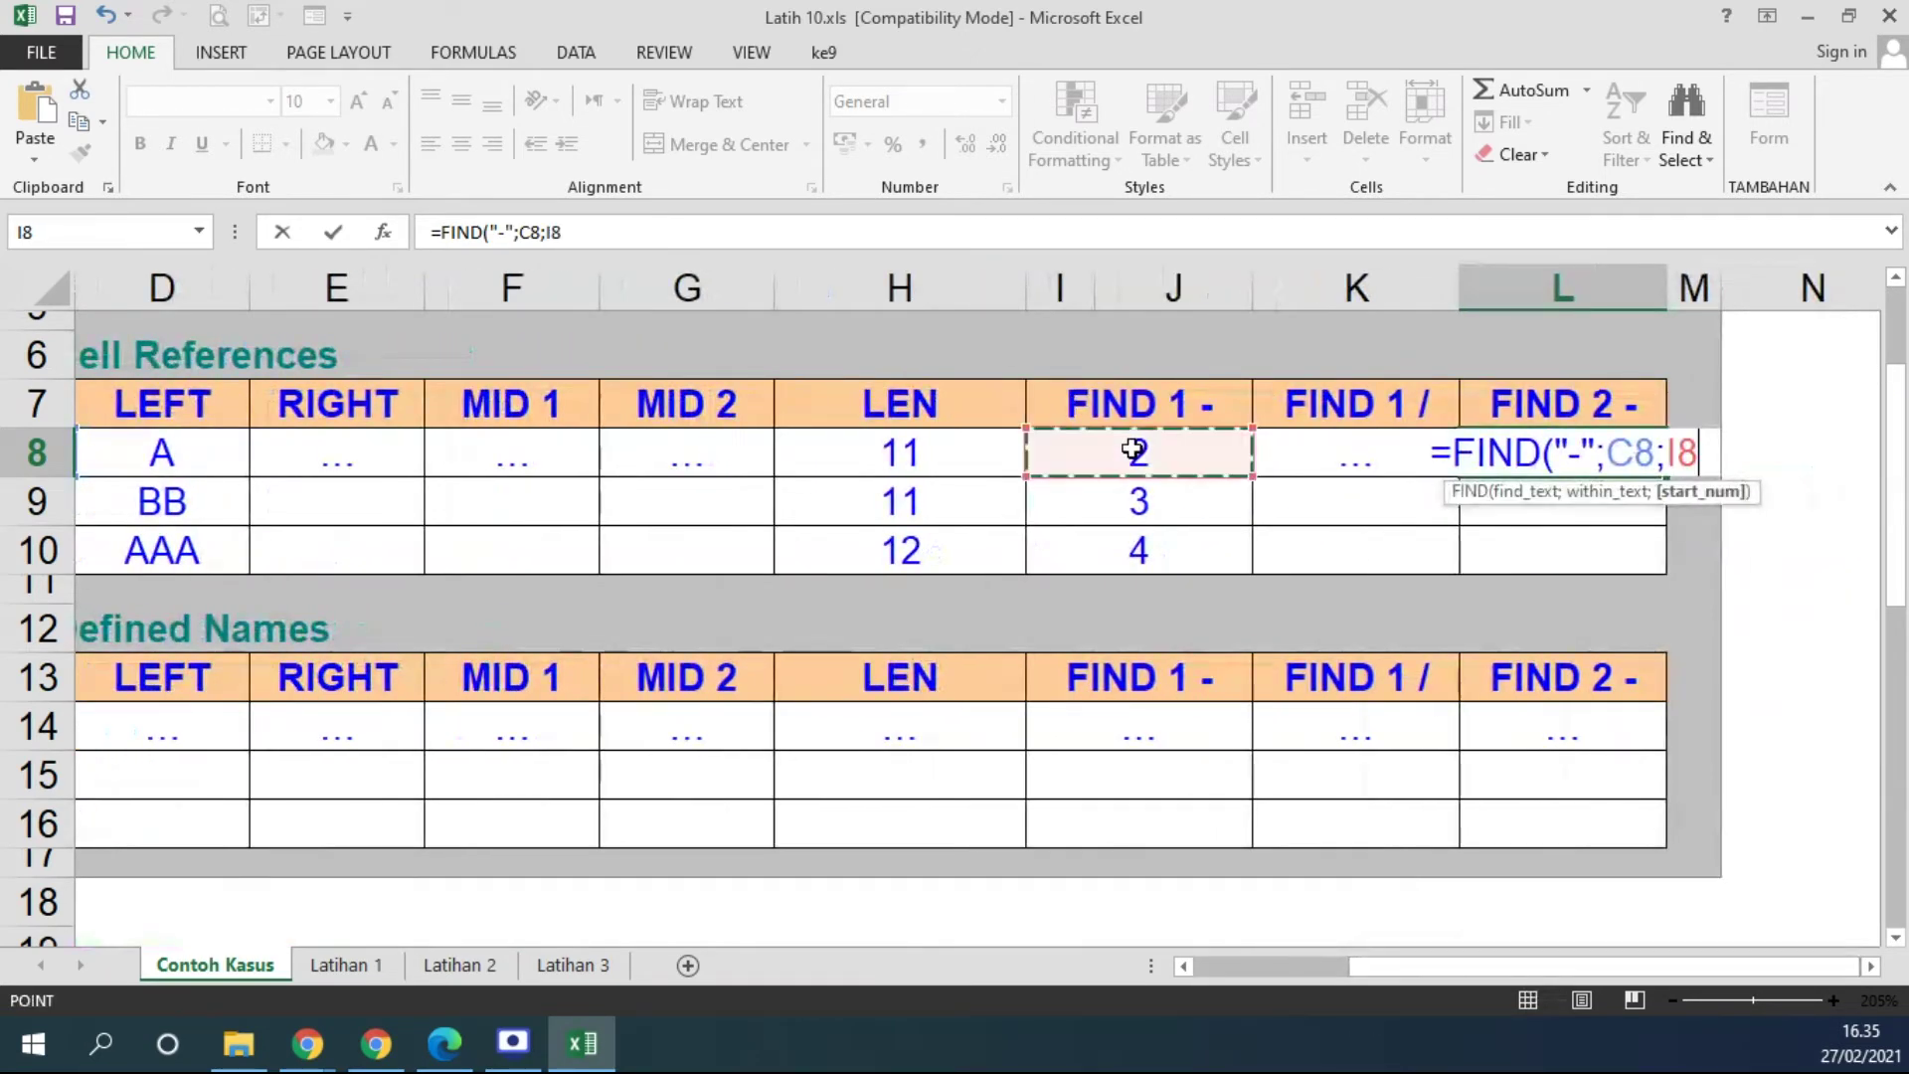
pyautogui.write('+')
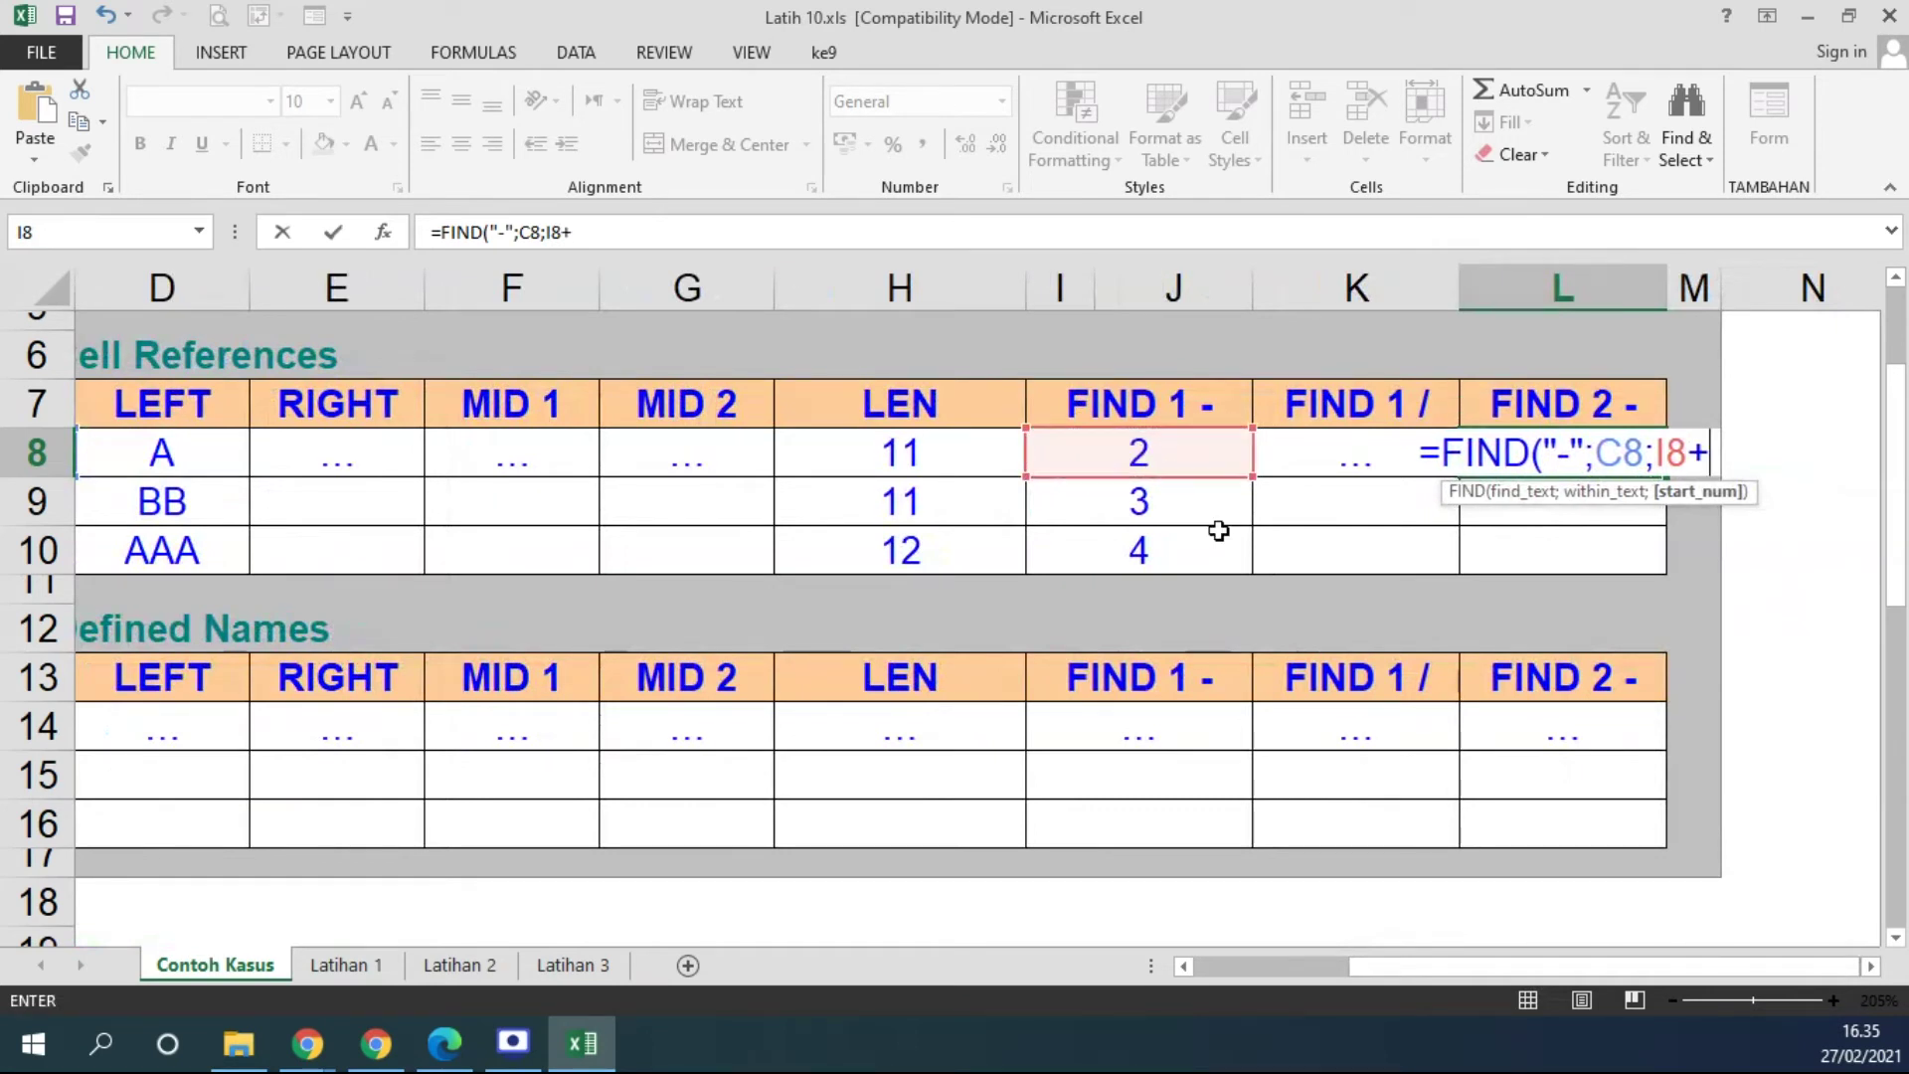
pyautogui.write('1)')
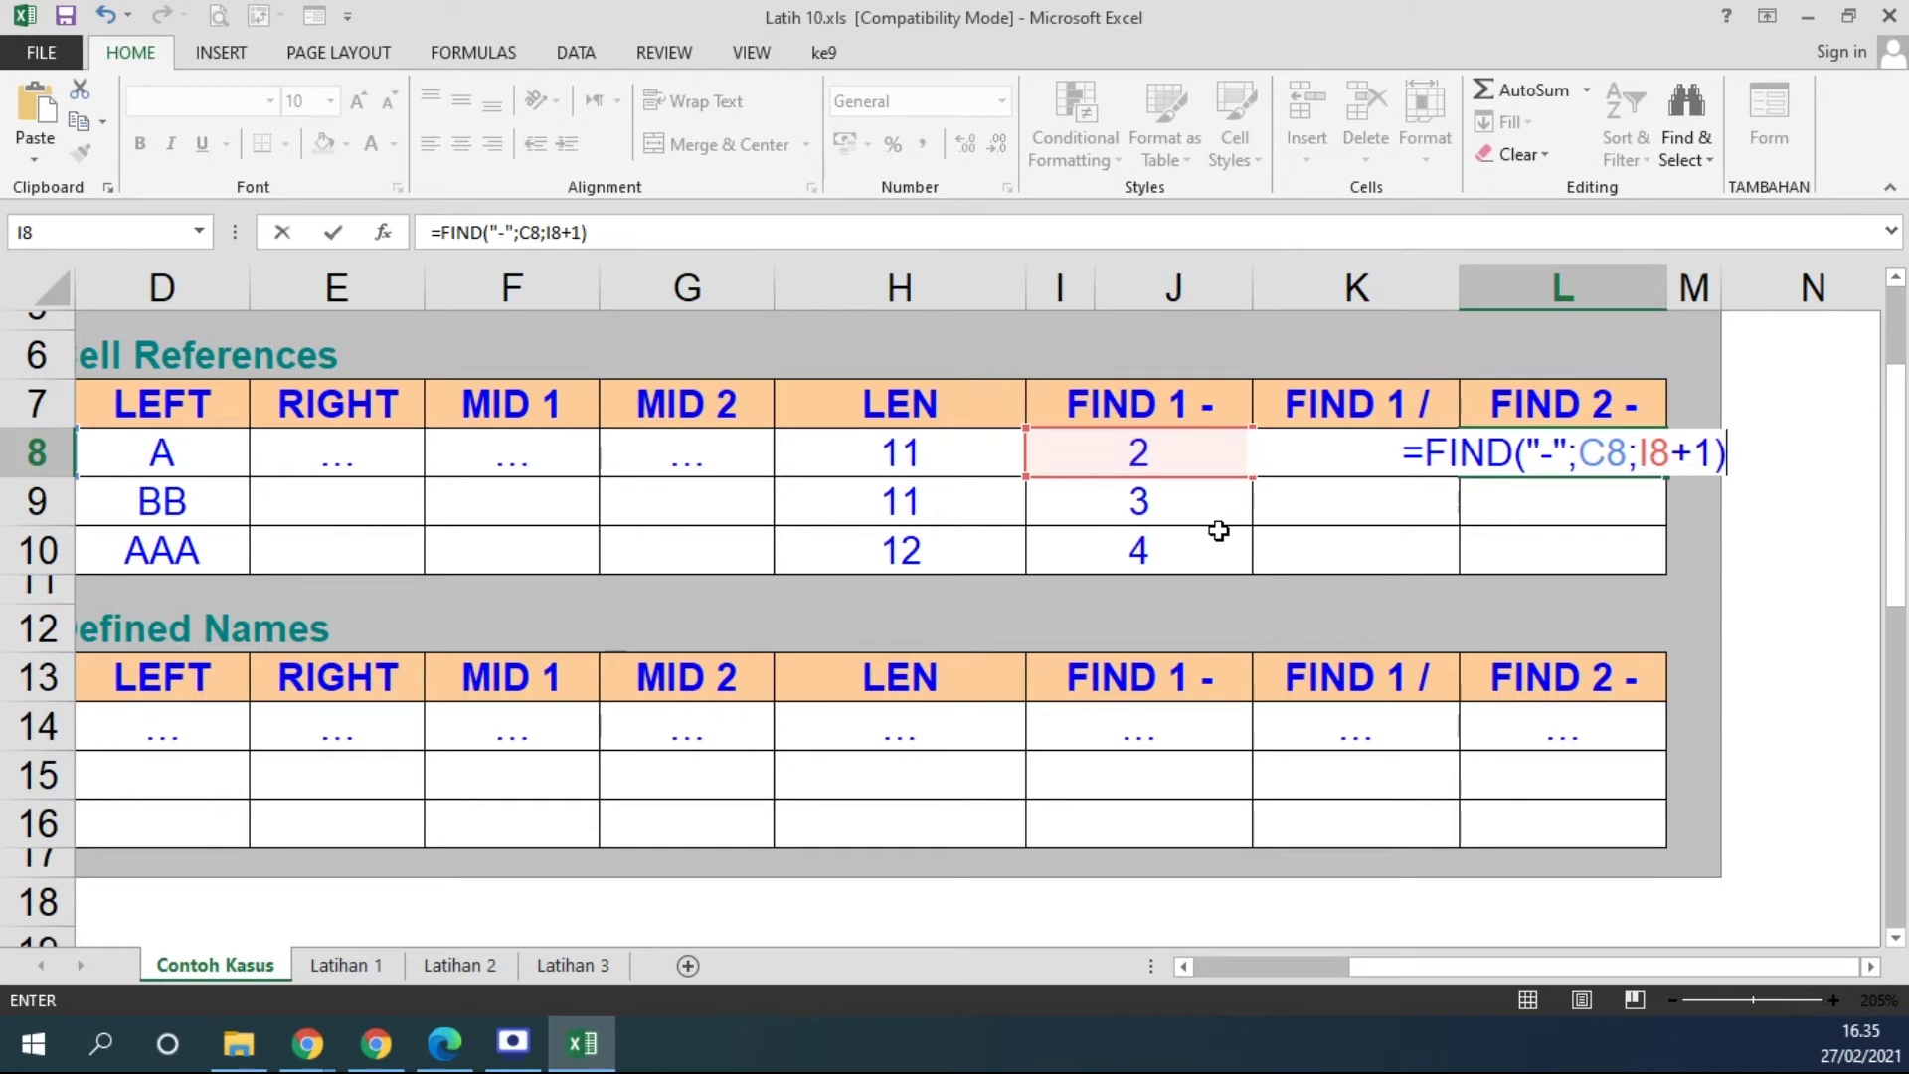
pyautogui.press('Return')
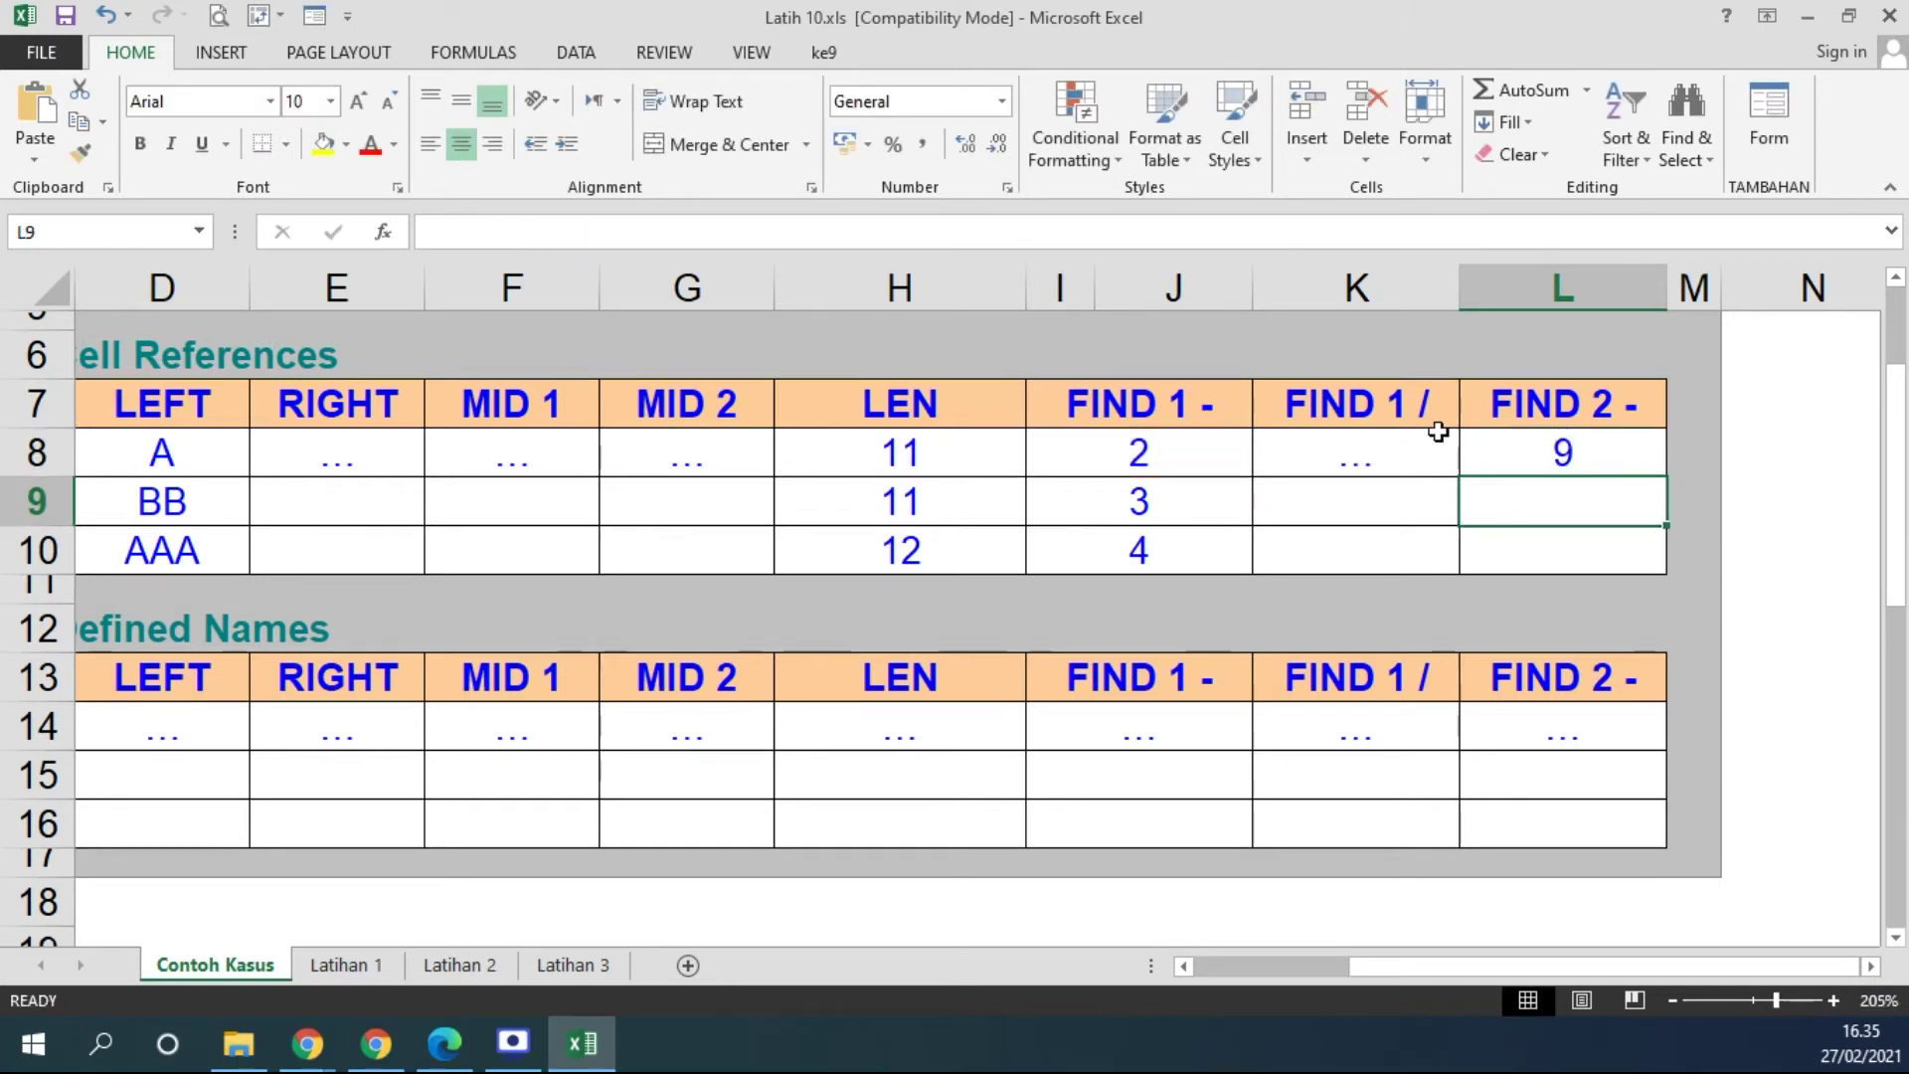
# Fill the FIND 2 formula down to L10, returning 9, 10 and 9
pyautogui.click(1591, 454)
pyautogui.moveTo(1665, 476); pyautogui.dragTo(1649, 571)
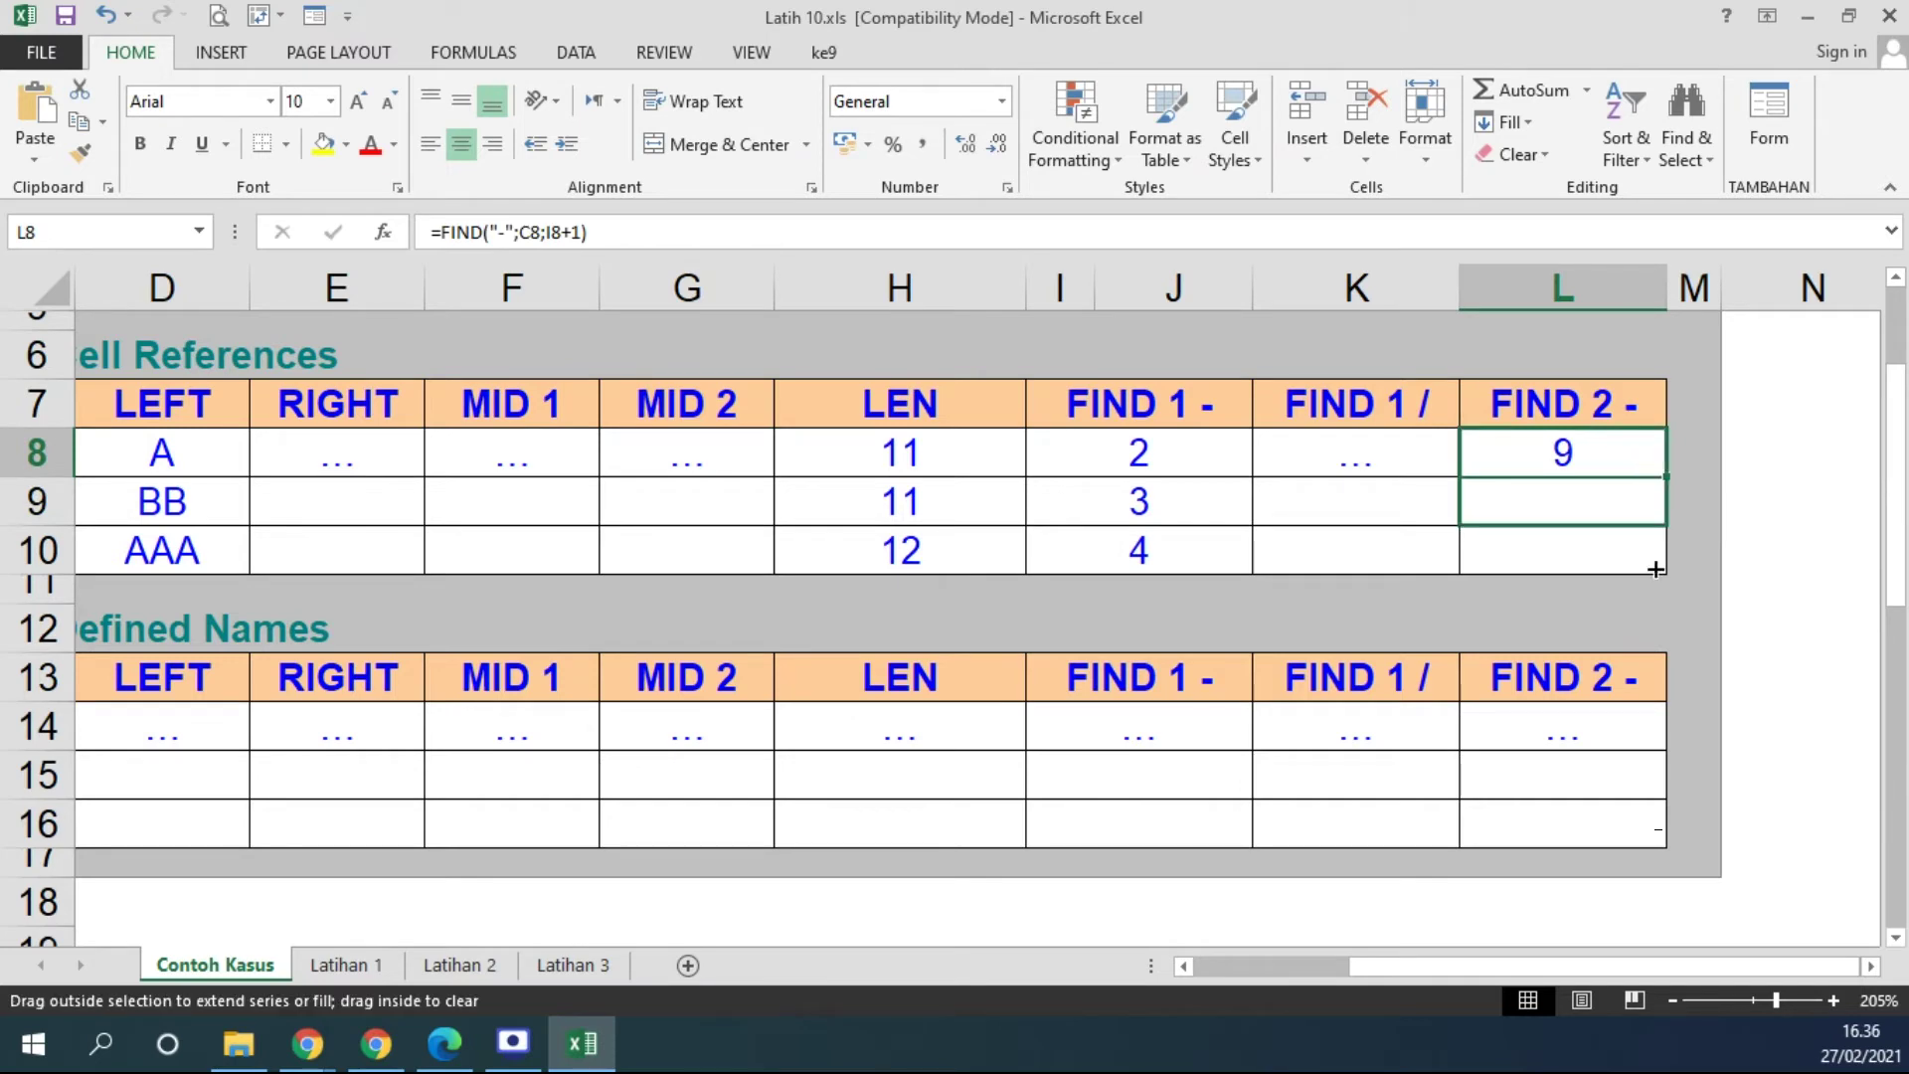
pyautogui.keyDown('ctrl'); pyautogui.scroll(-1, 1270, 473); pyautogui.keyUp('ctrl')
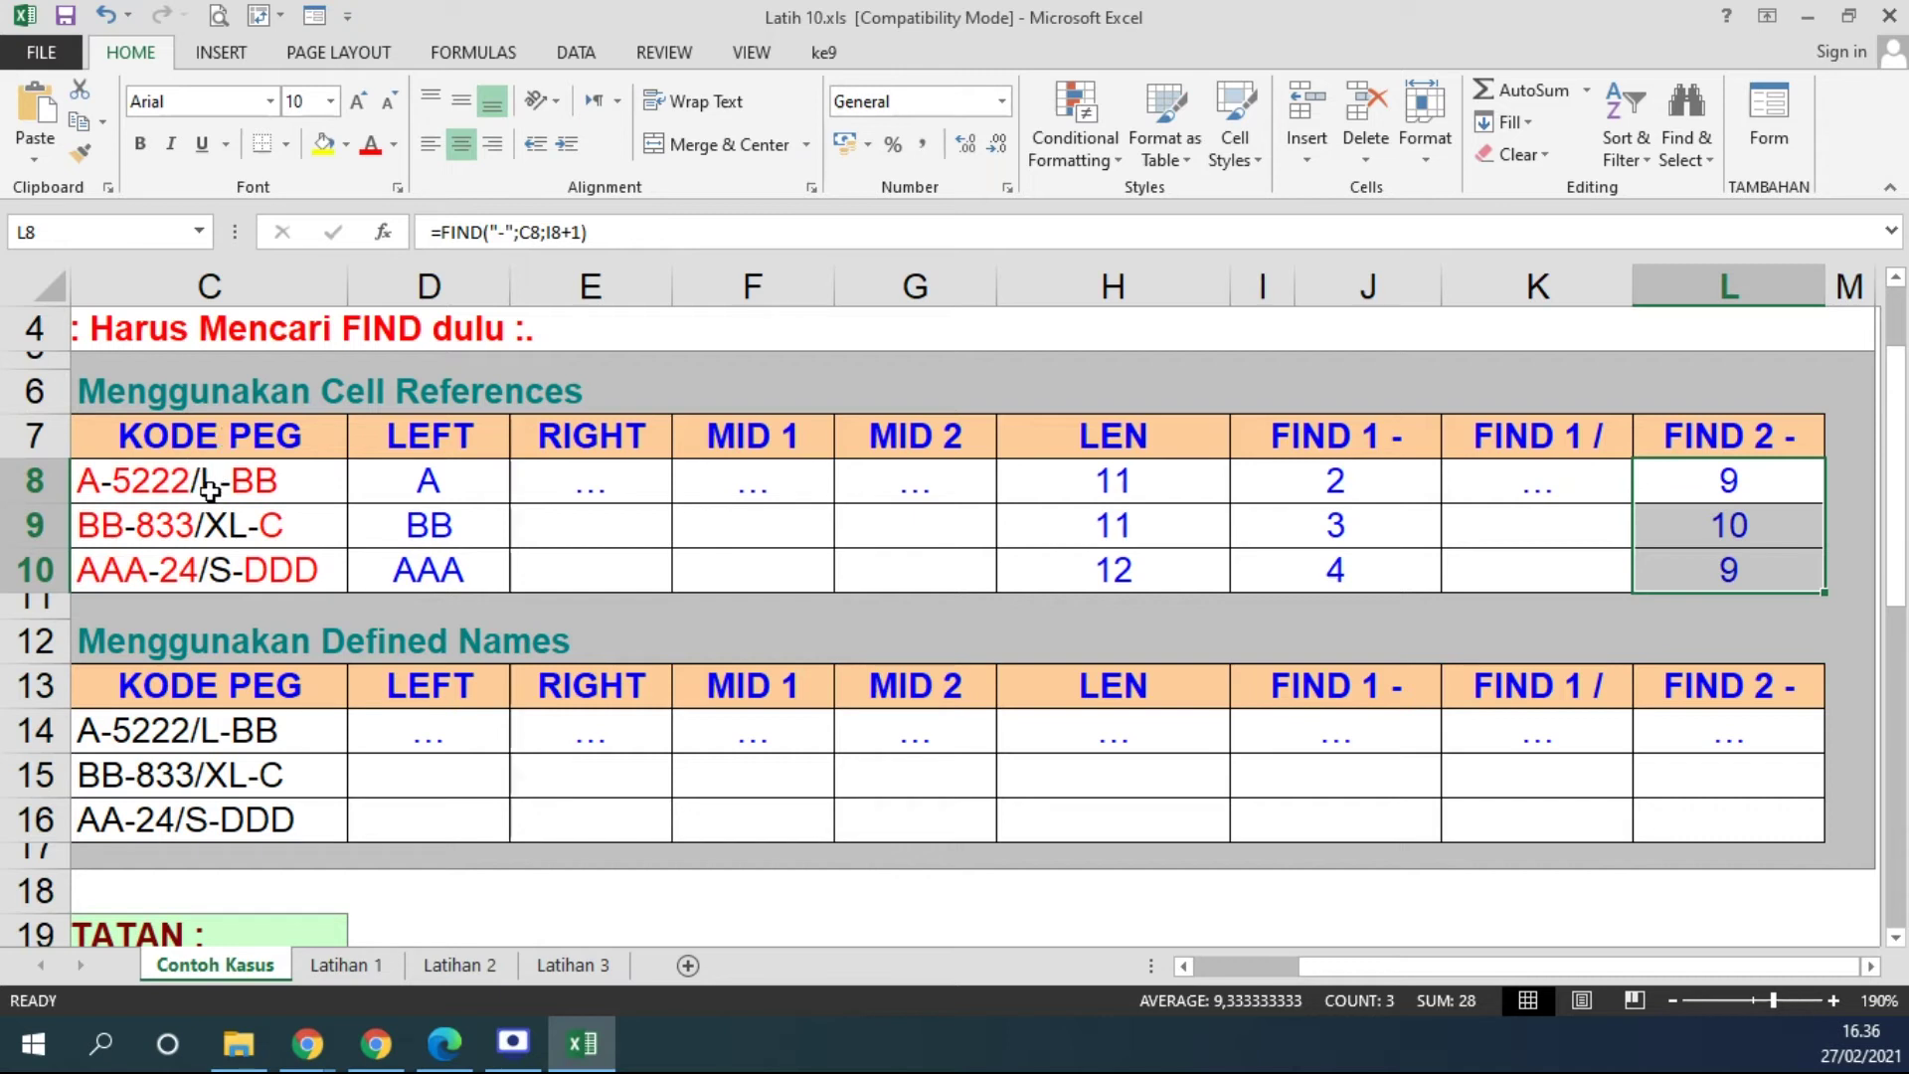
# Enter =RIGHT(C8; H8-L8) in E8 to take the text after the second hyphen
pyautogui.click(1754, 487)
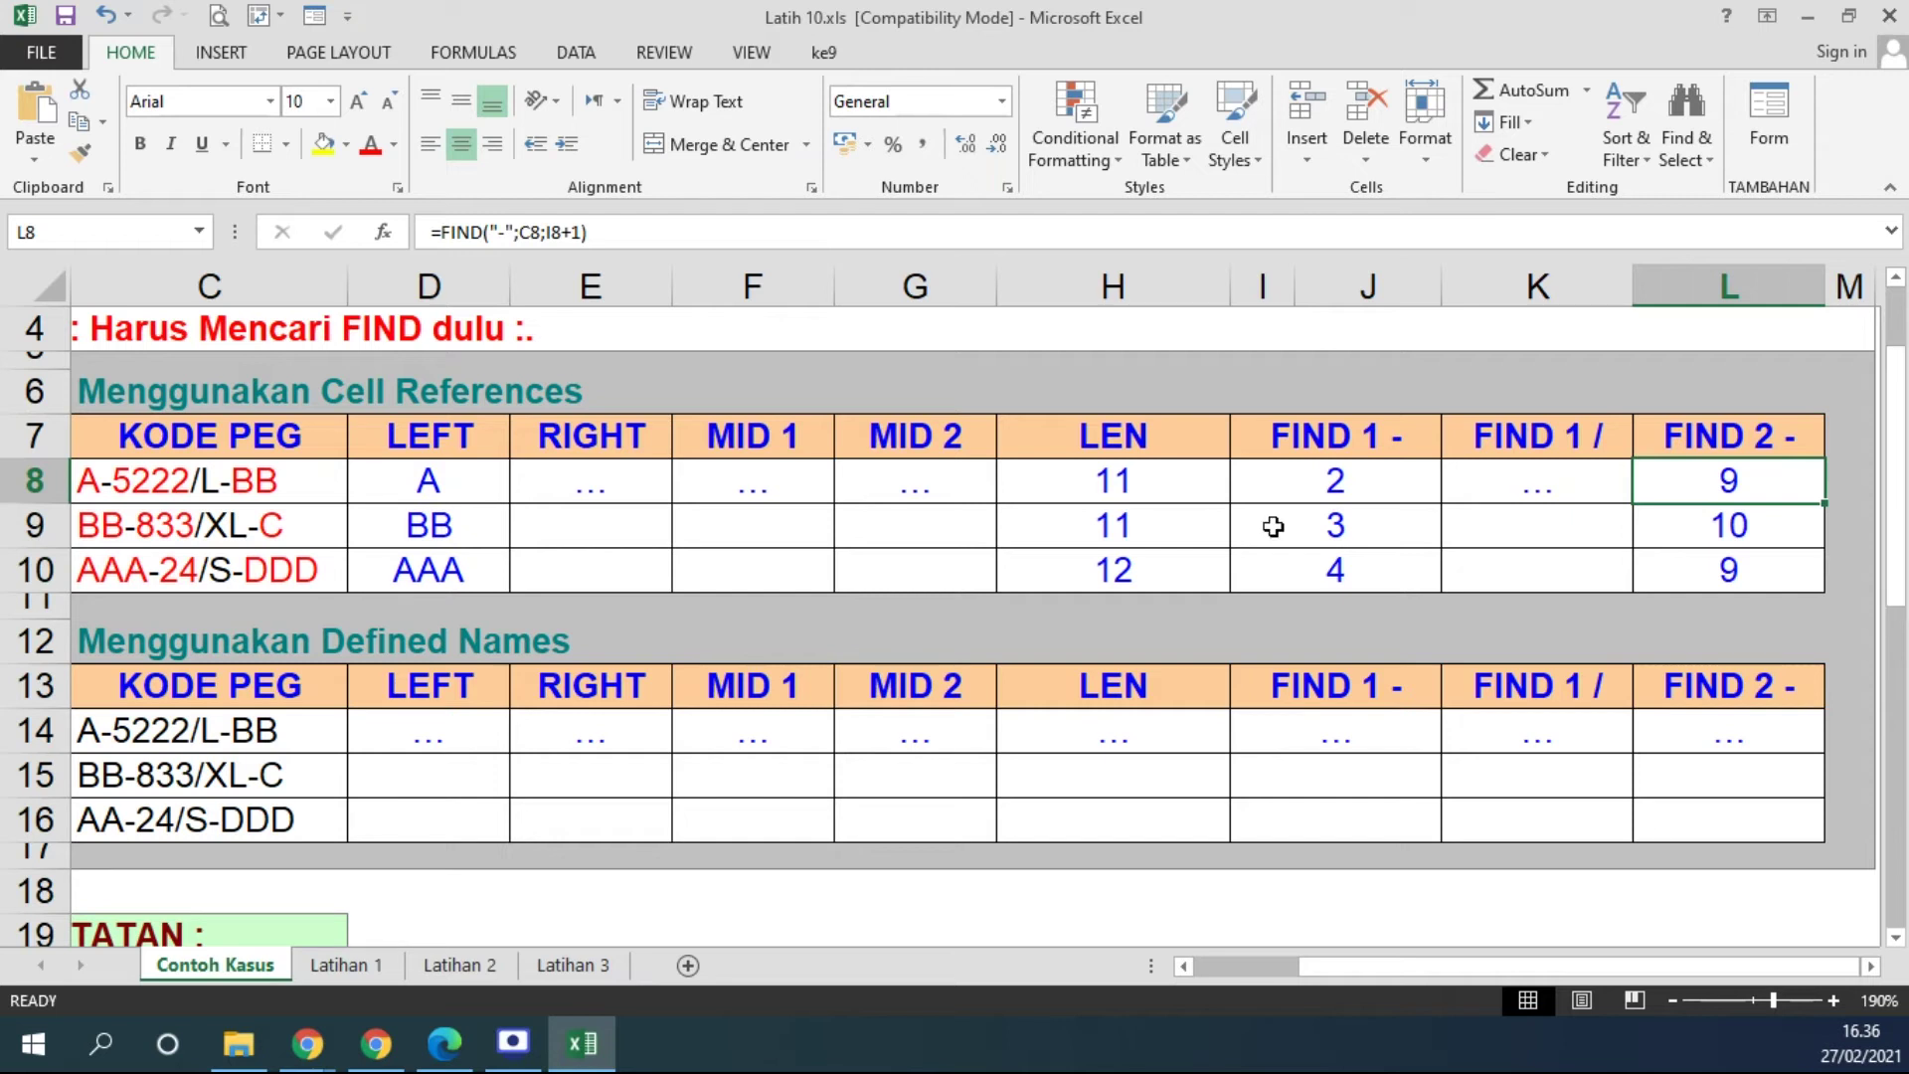
pyautogui.click(1154, 497)
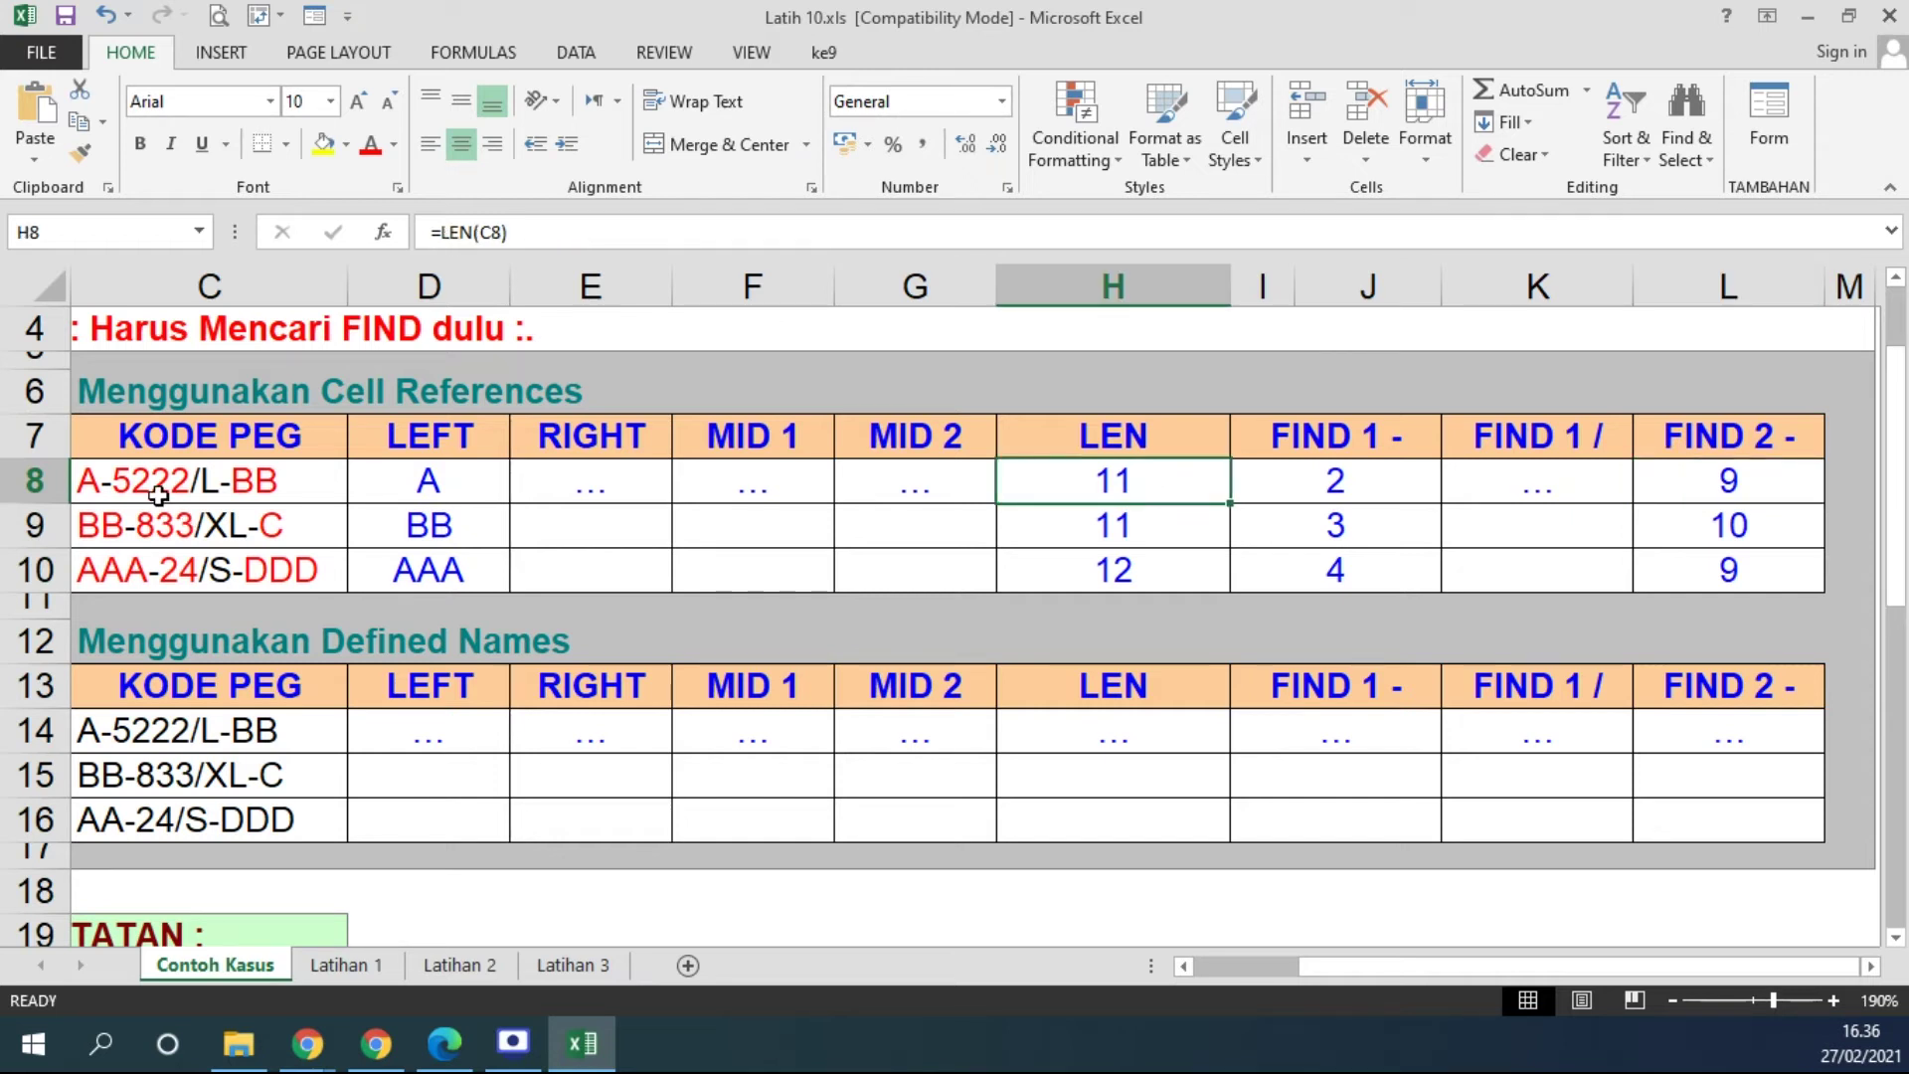
pyautogui.click(612, 476)
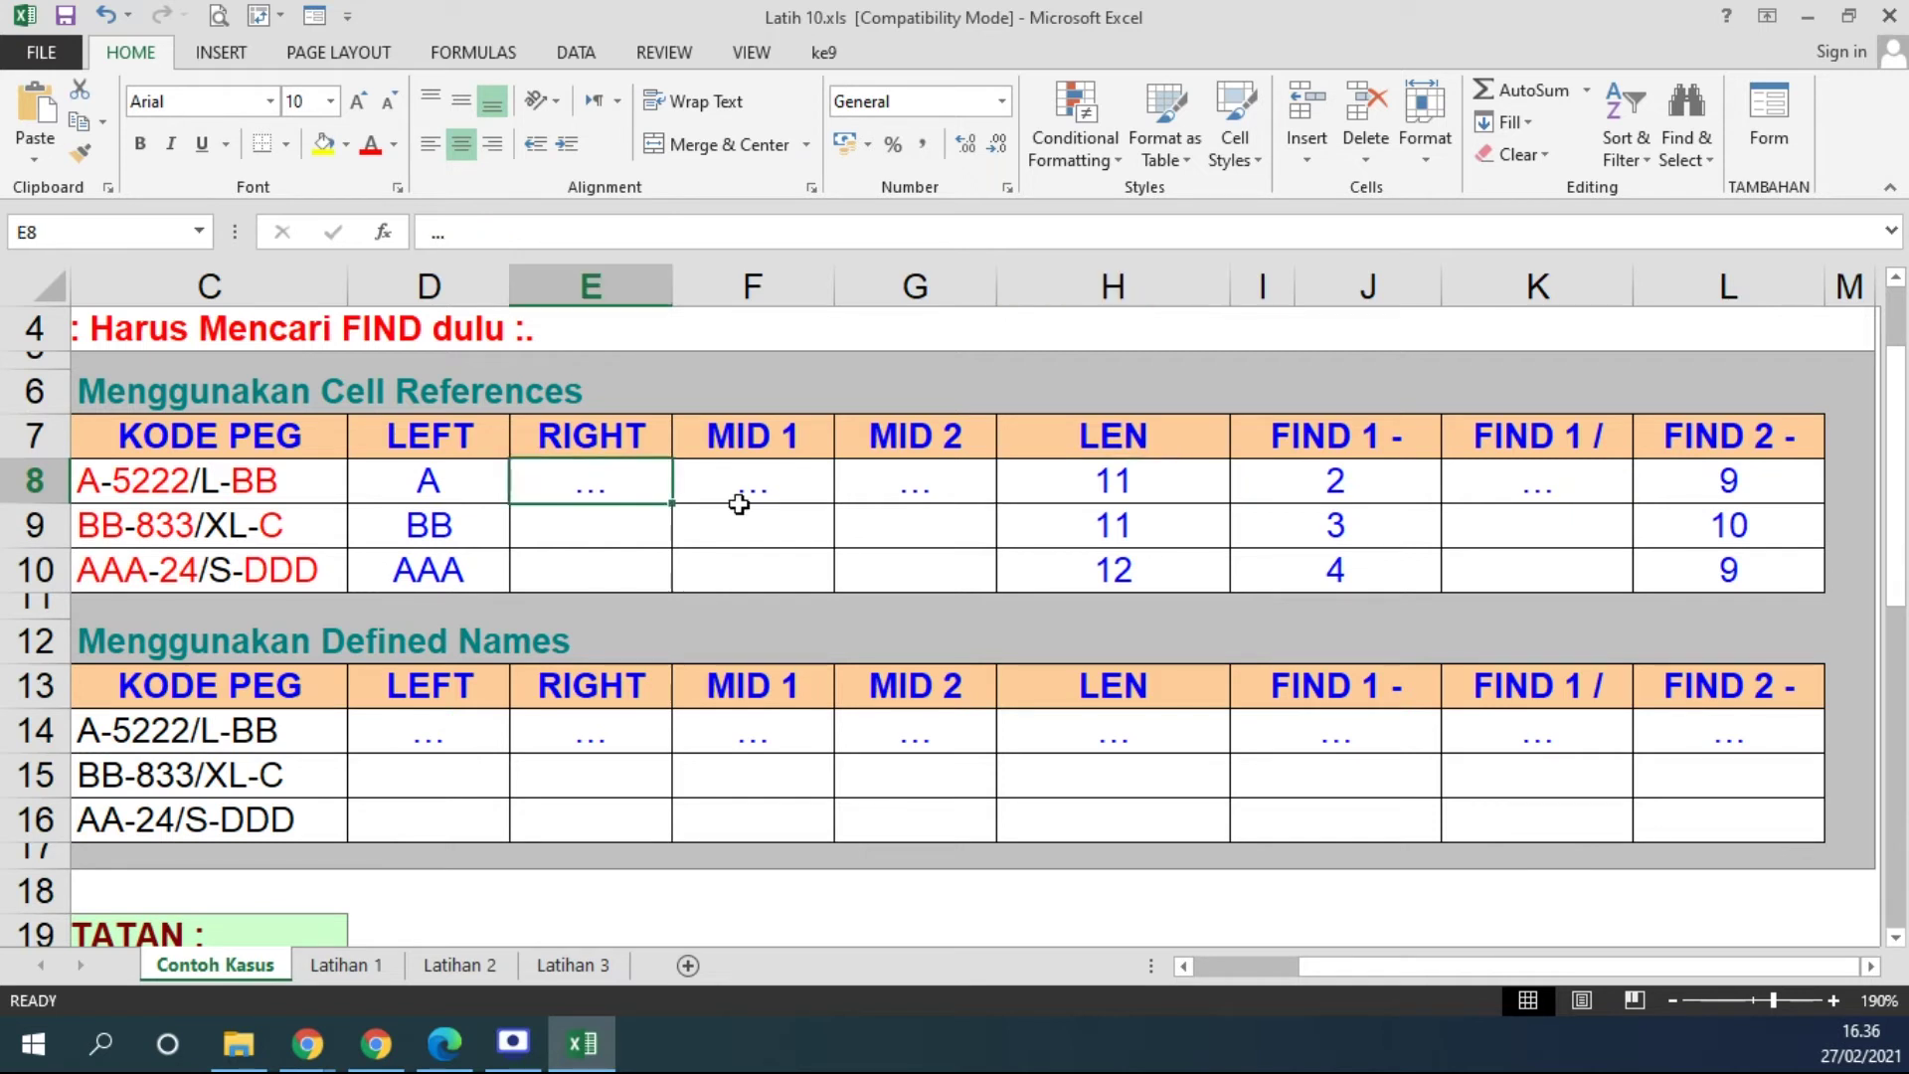
pyautogui.write('=')
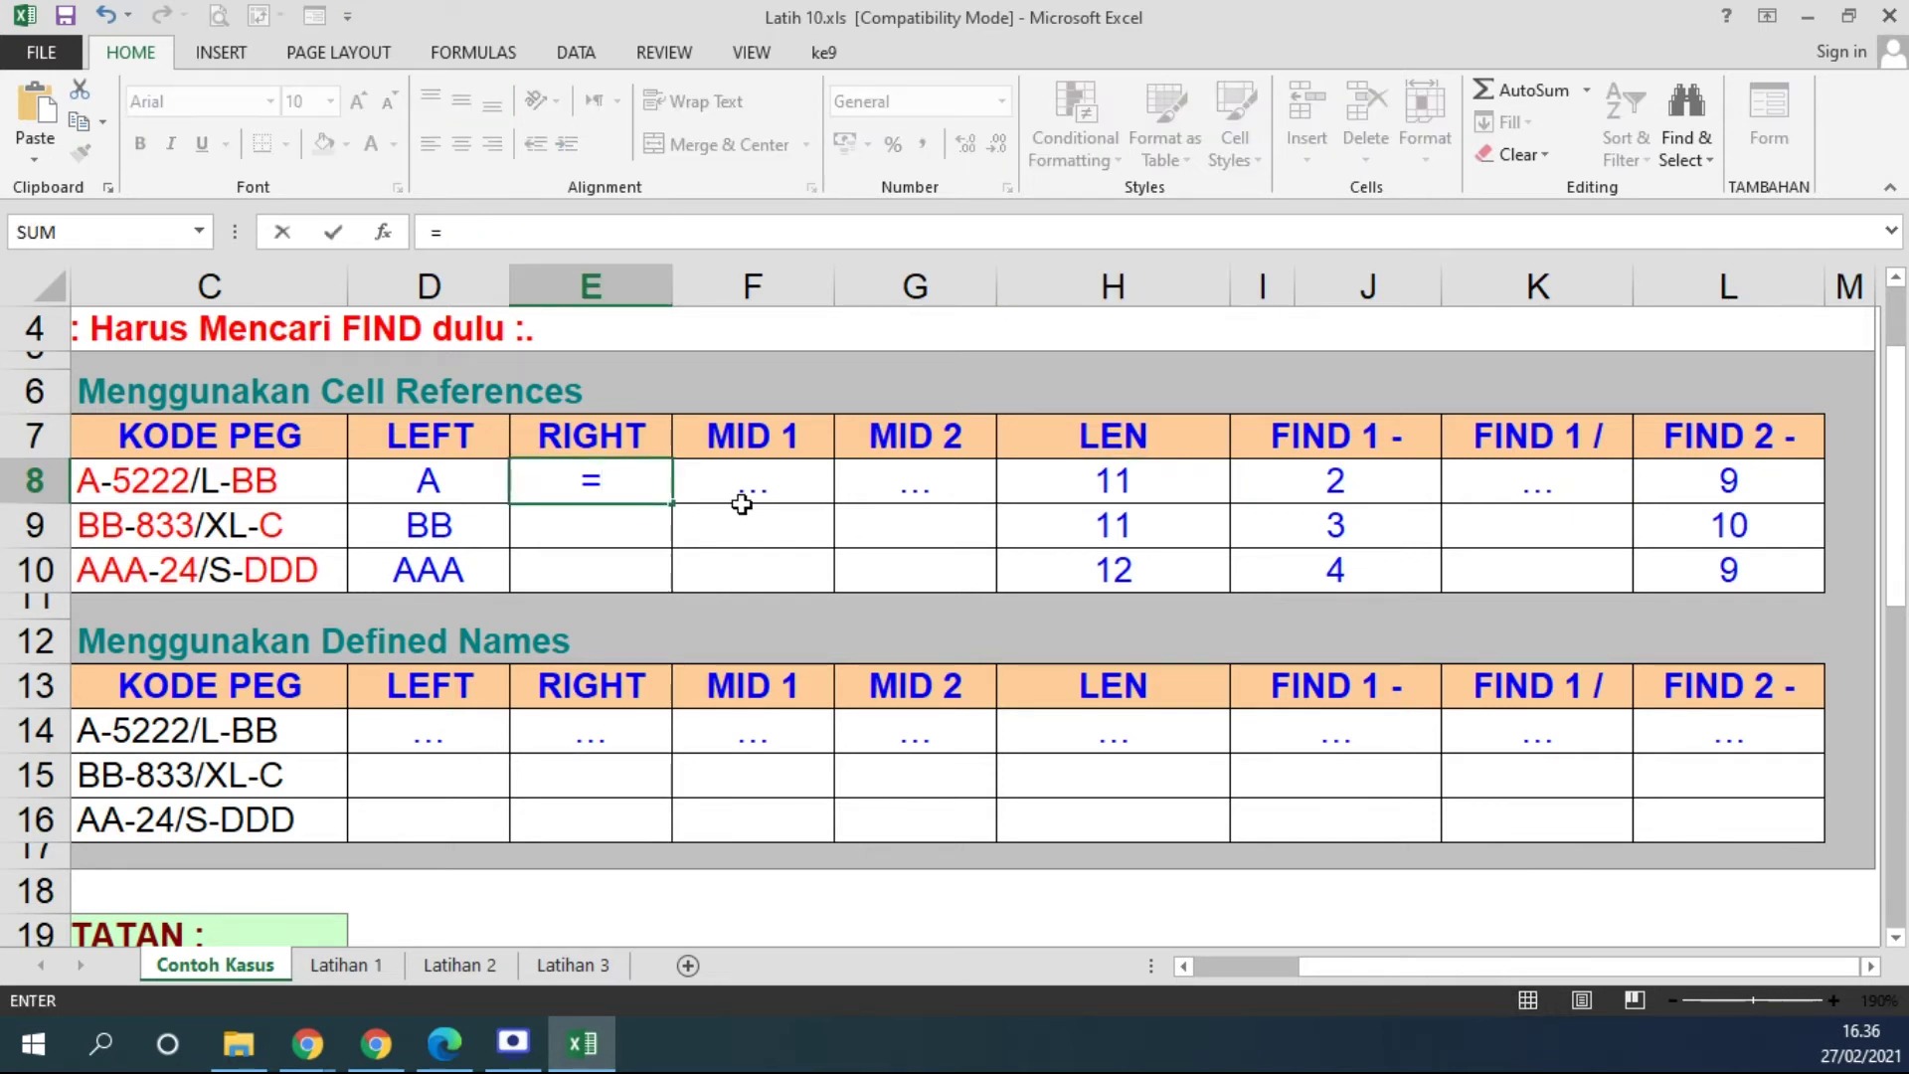
pyautogui.write('RIGHT(')
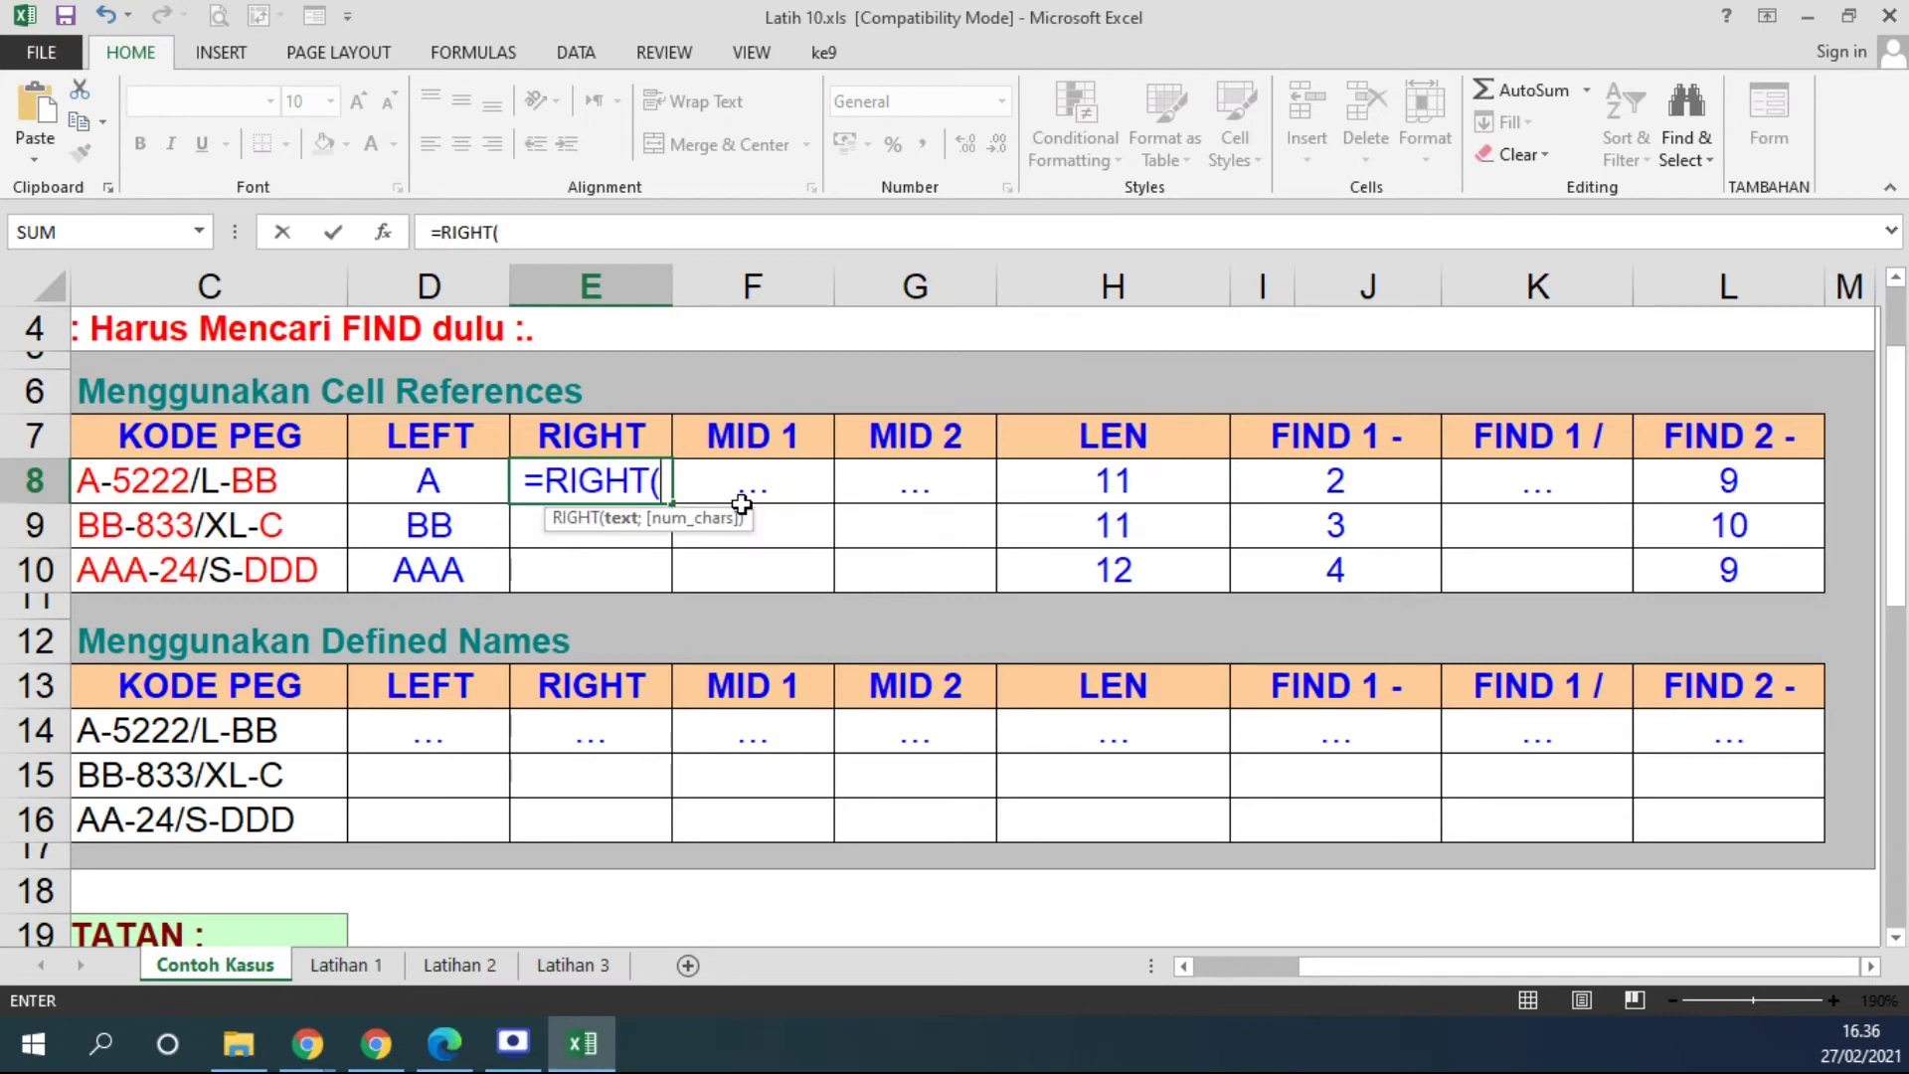
pyautogui.click(280, 489)
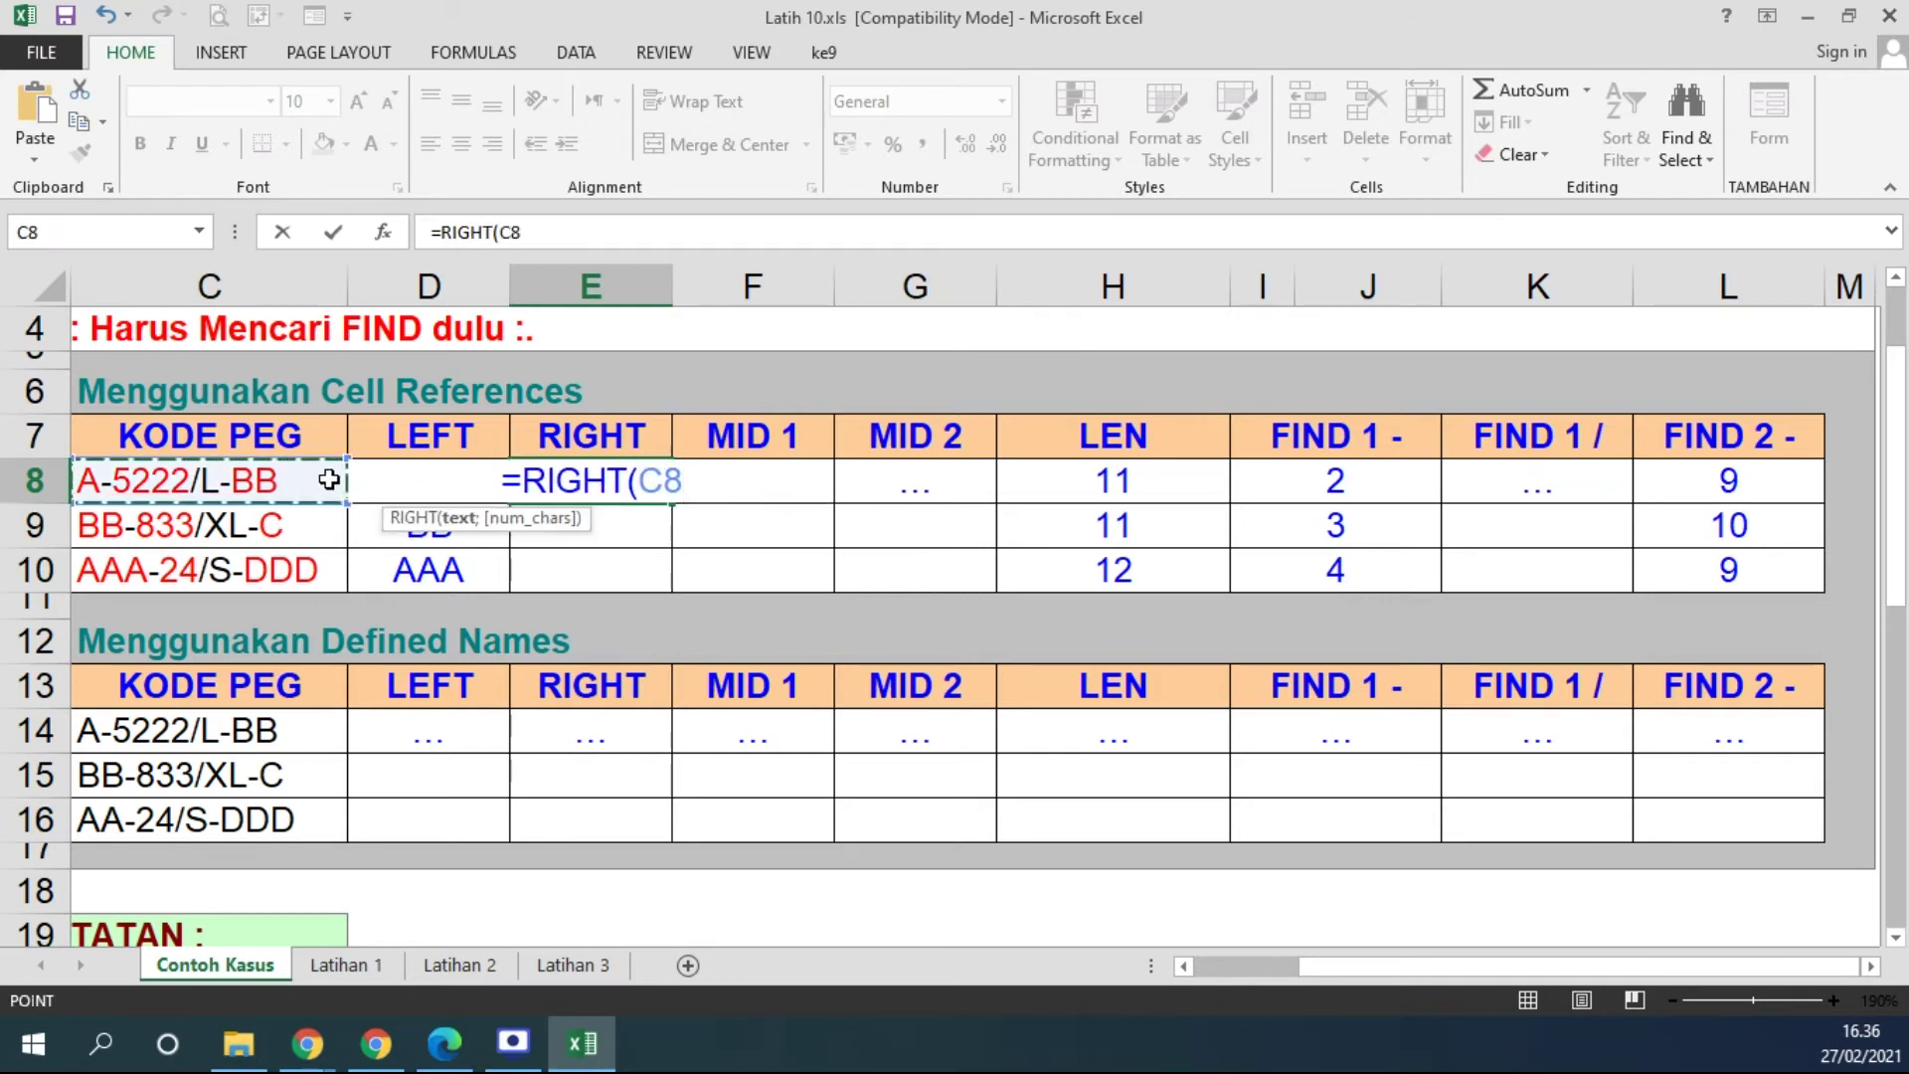
pyautogui.write(';')
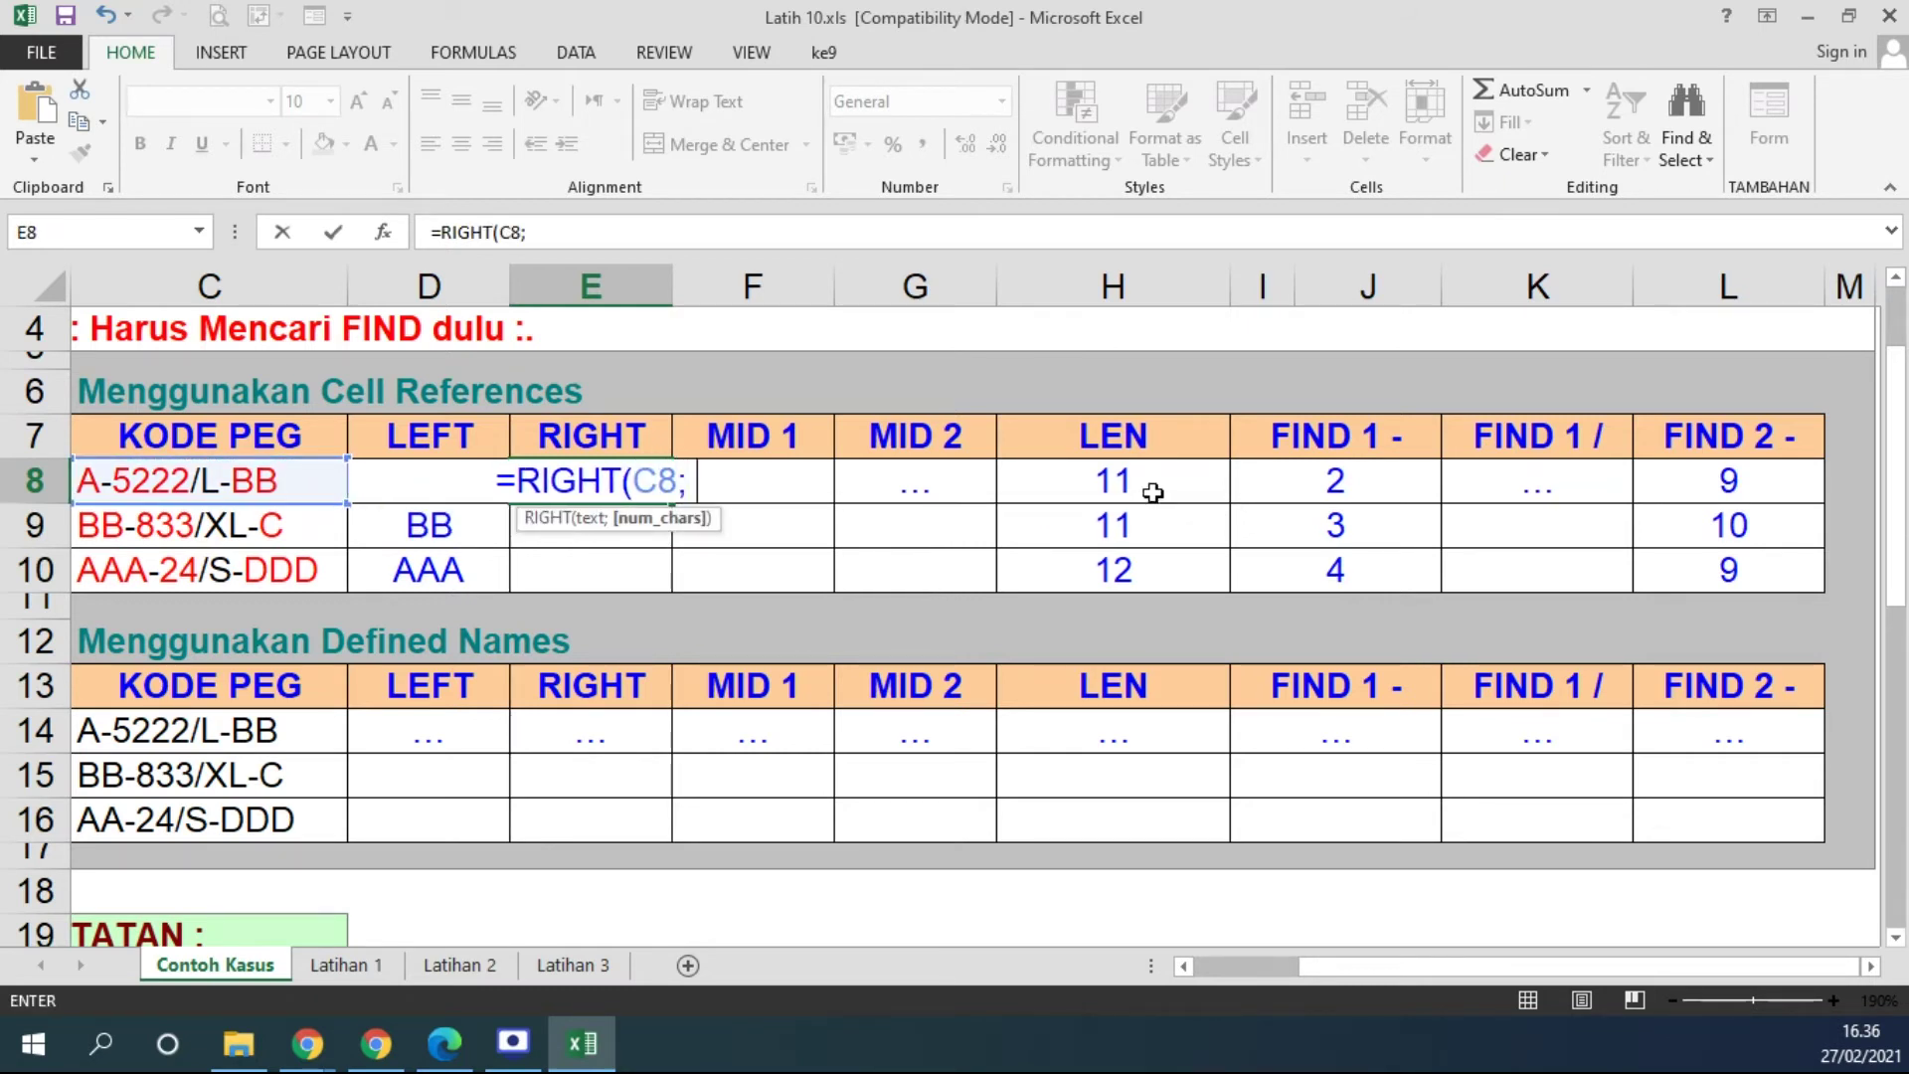
pyautogui.click(1152, 491)
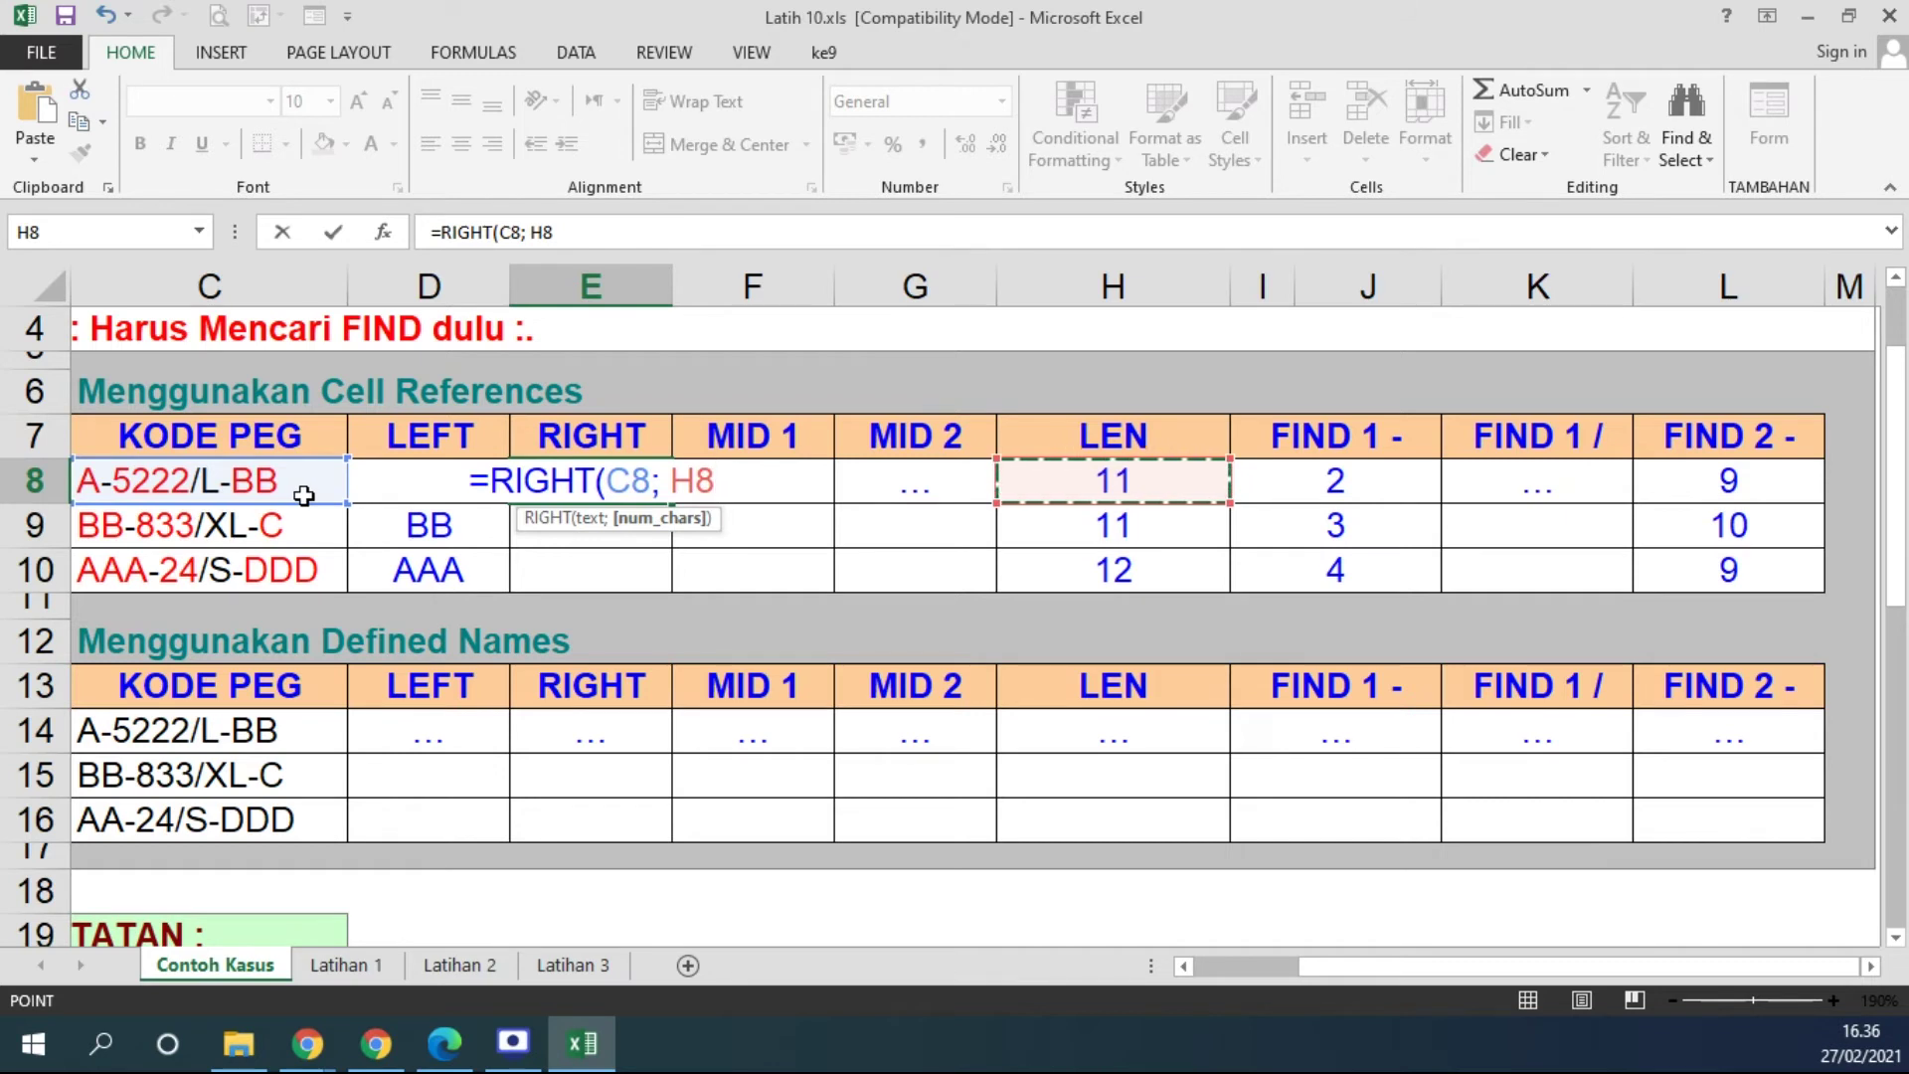
pyautogui.write('-')
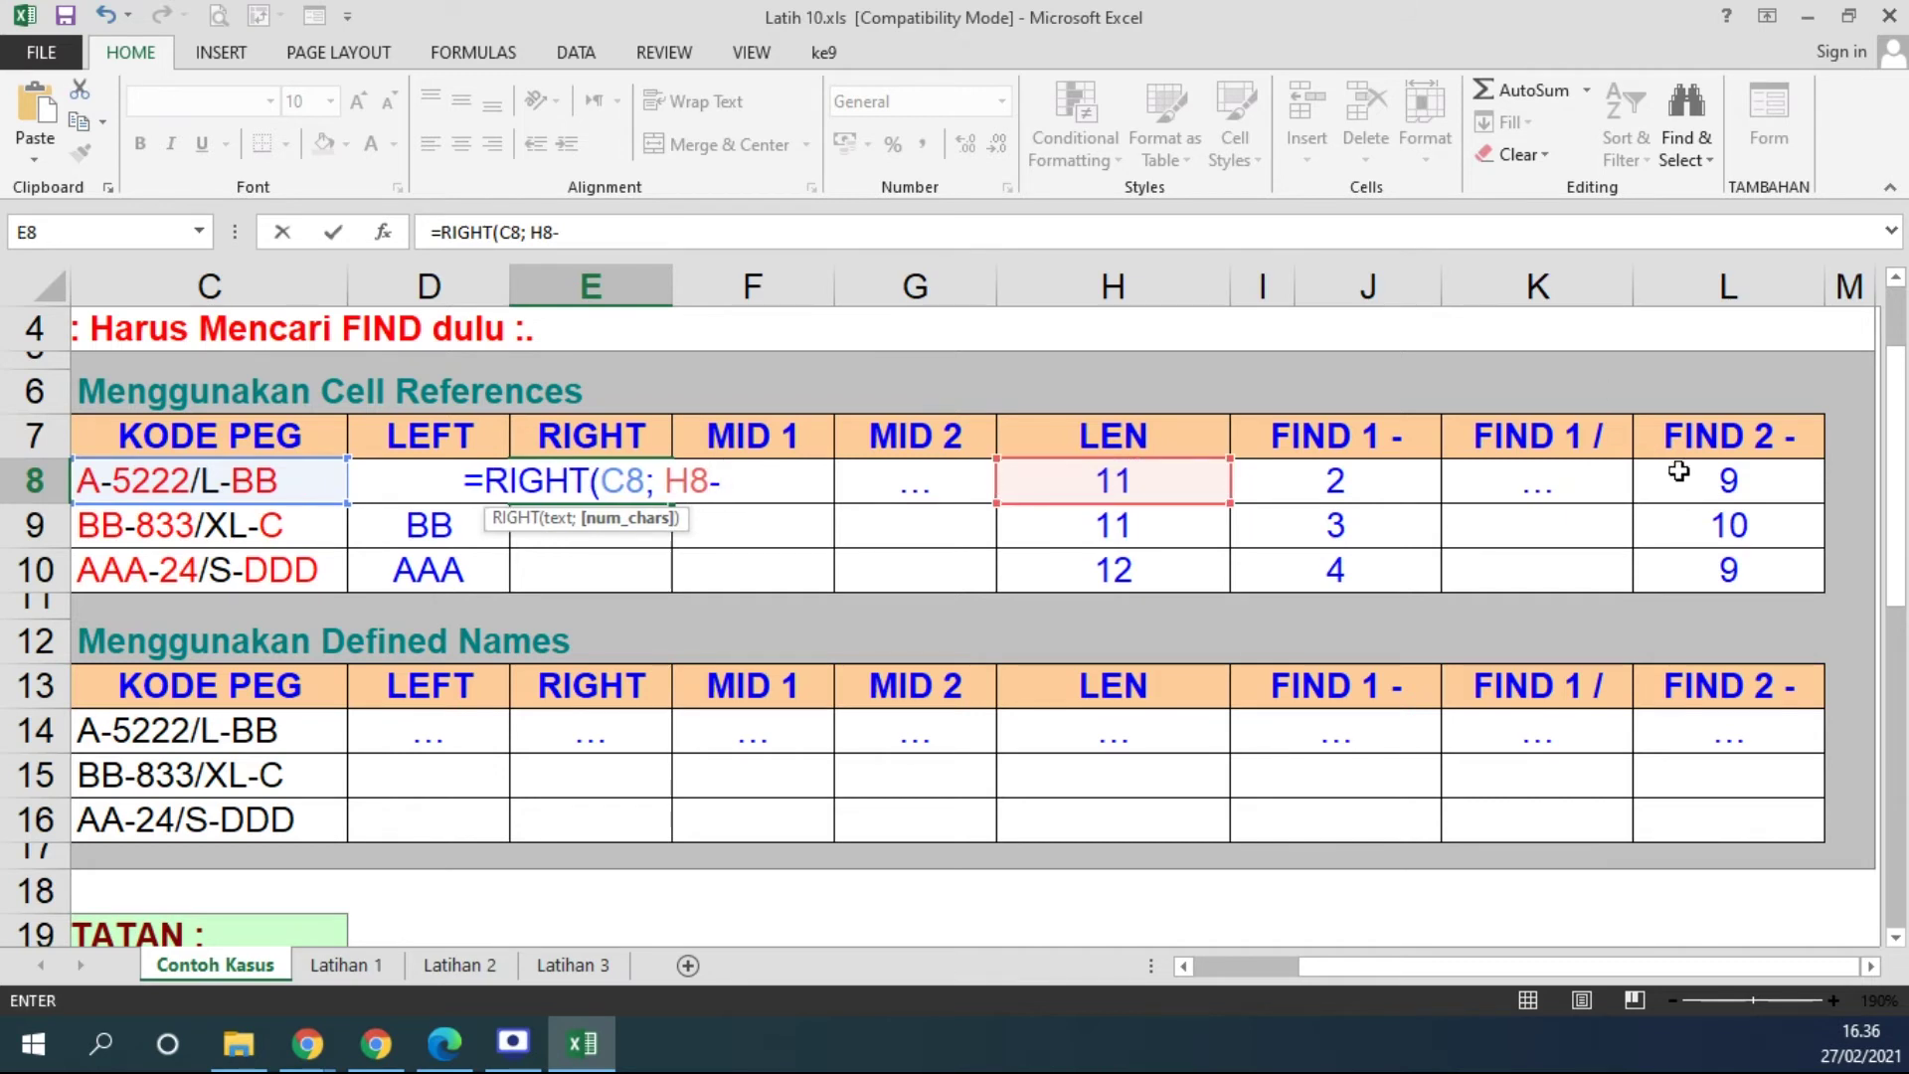
pyautogui.click(1678, 470)
pyautogui.write(')')
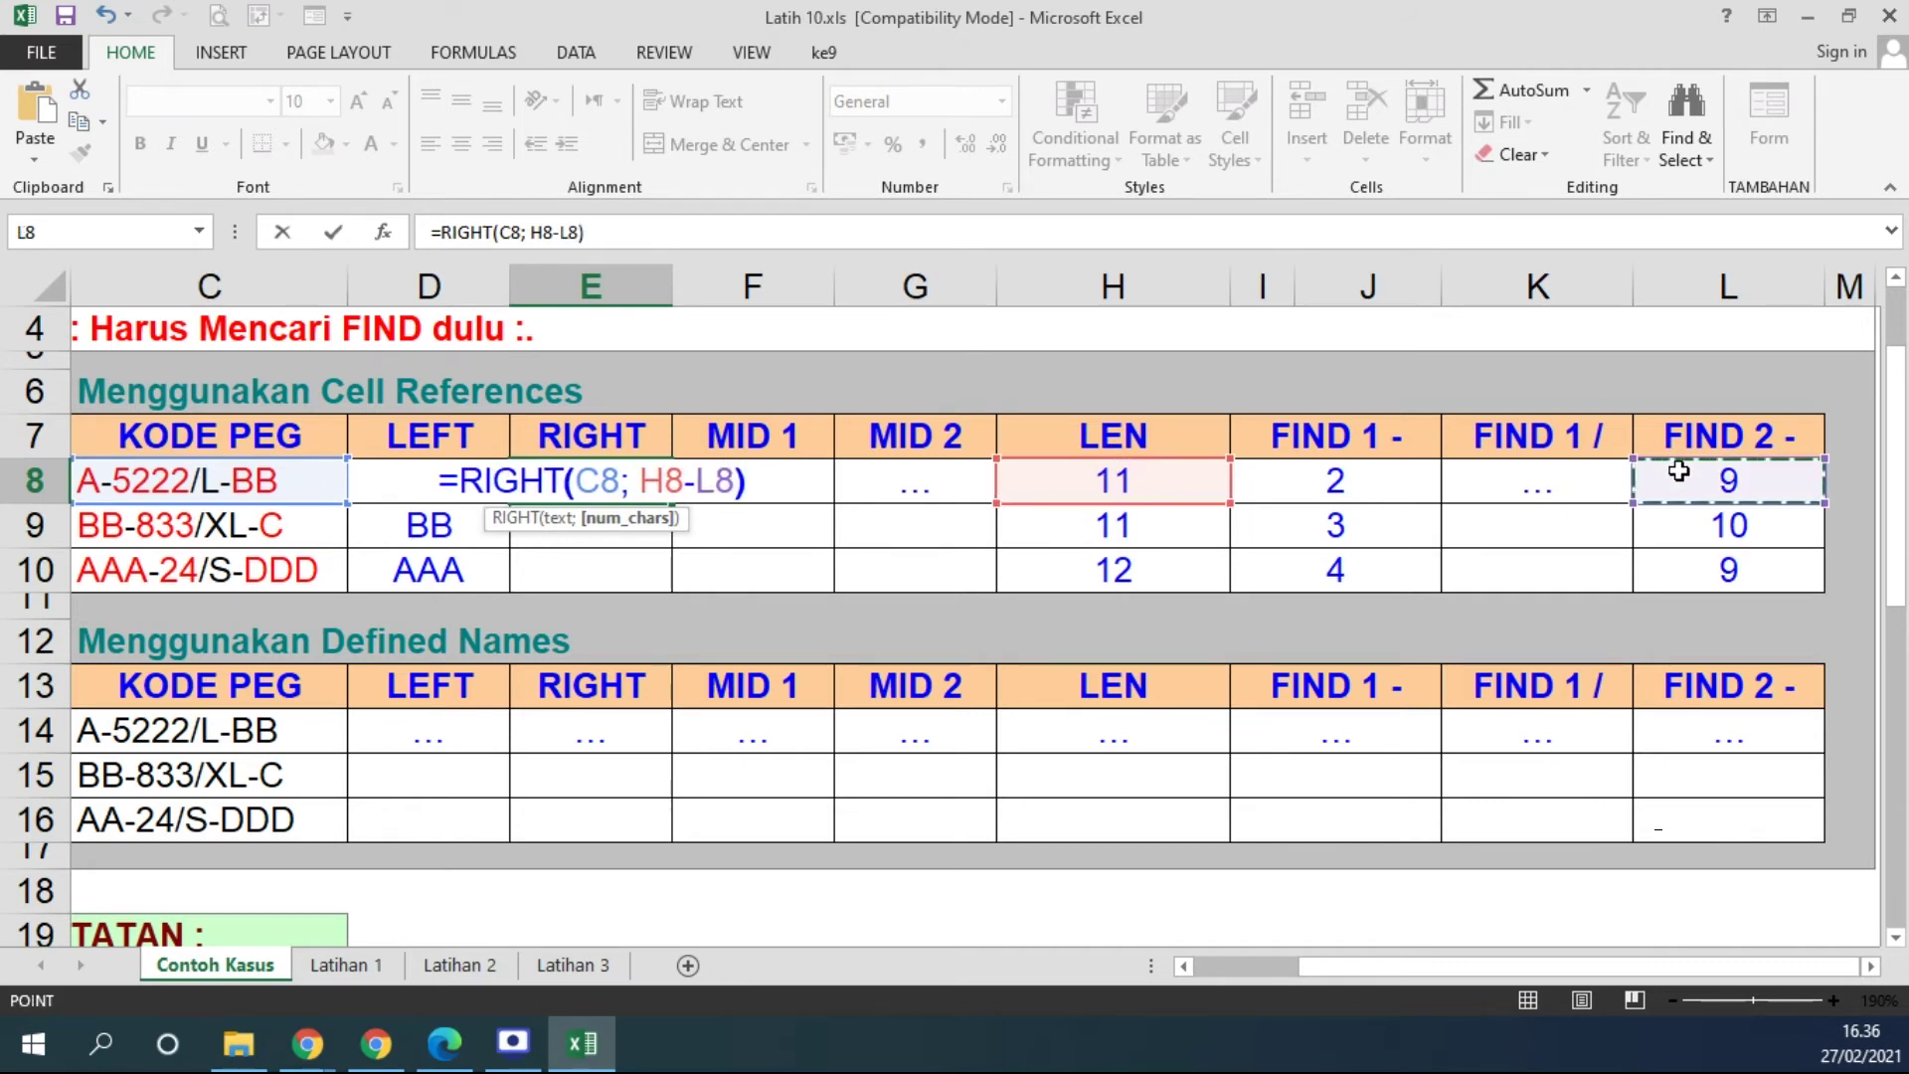
pyautogui.press('Return')
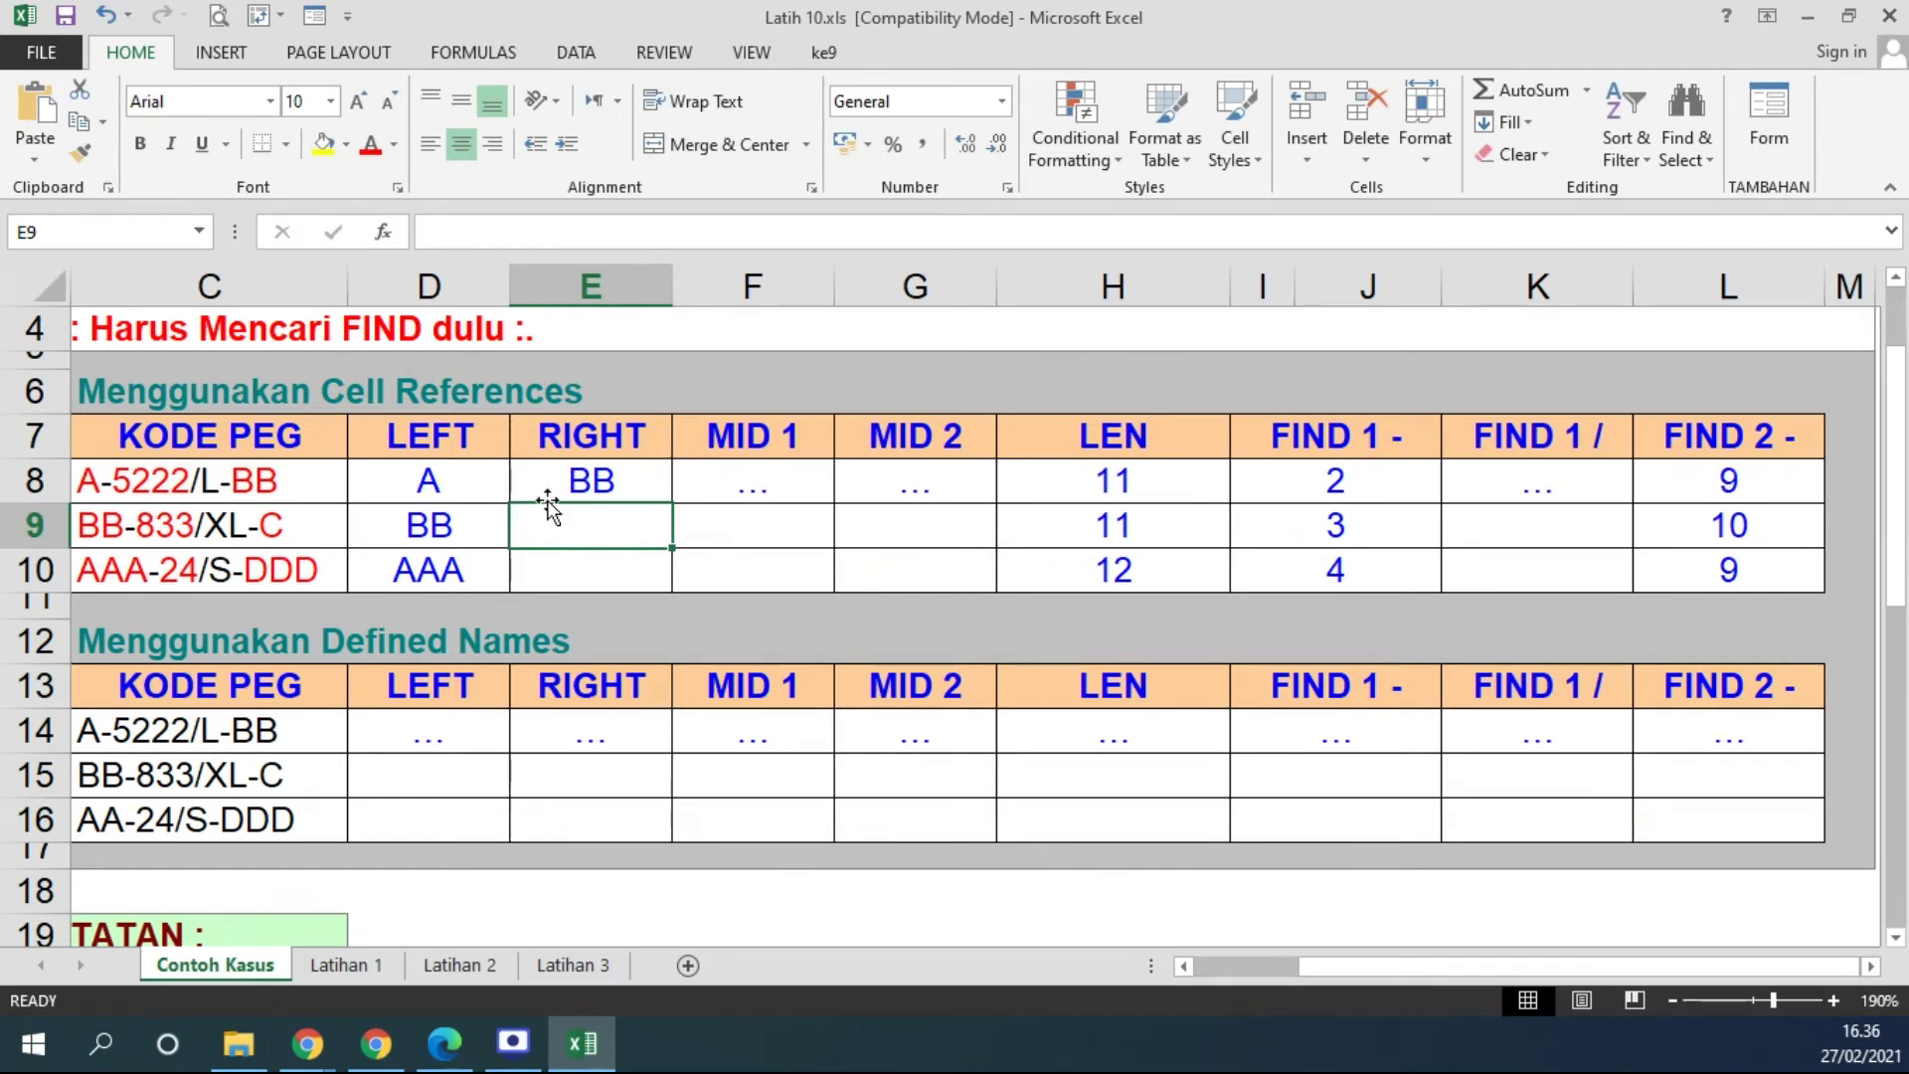
# Fill the RIGHT formula down to E10, returning BB, C and DDD
pyautogui.click(593, 481)
pyautogui.moveTo(673, 504); pyautogui.dragTo(674, 586)
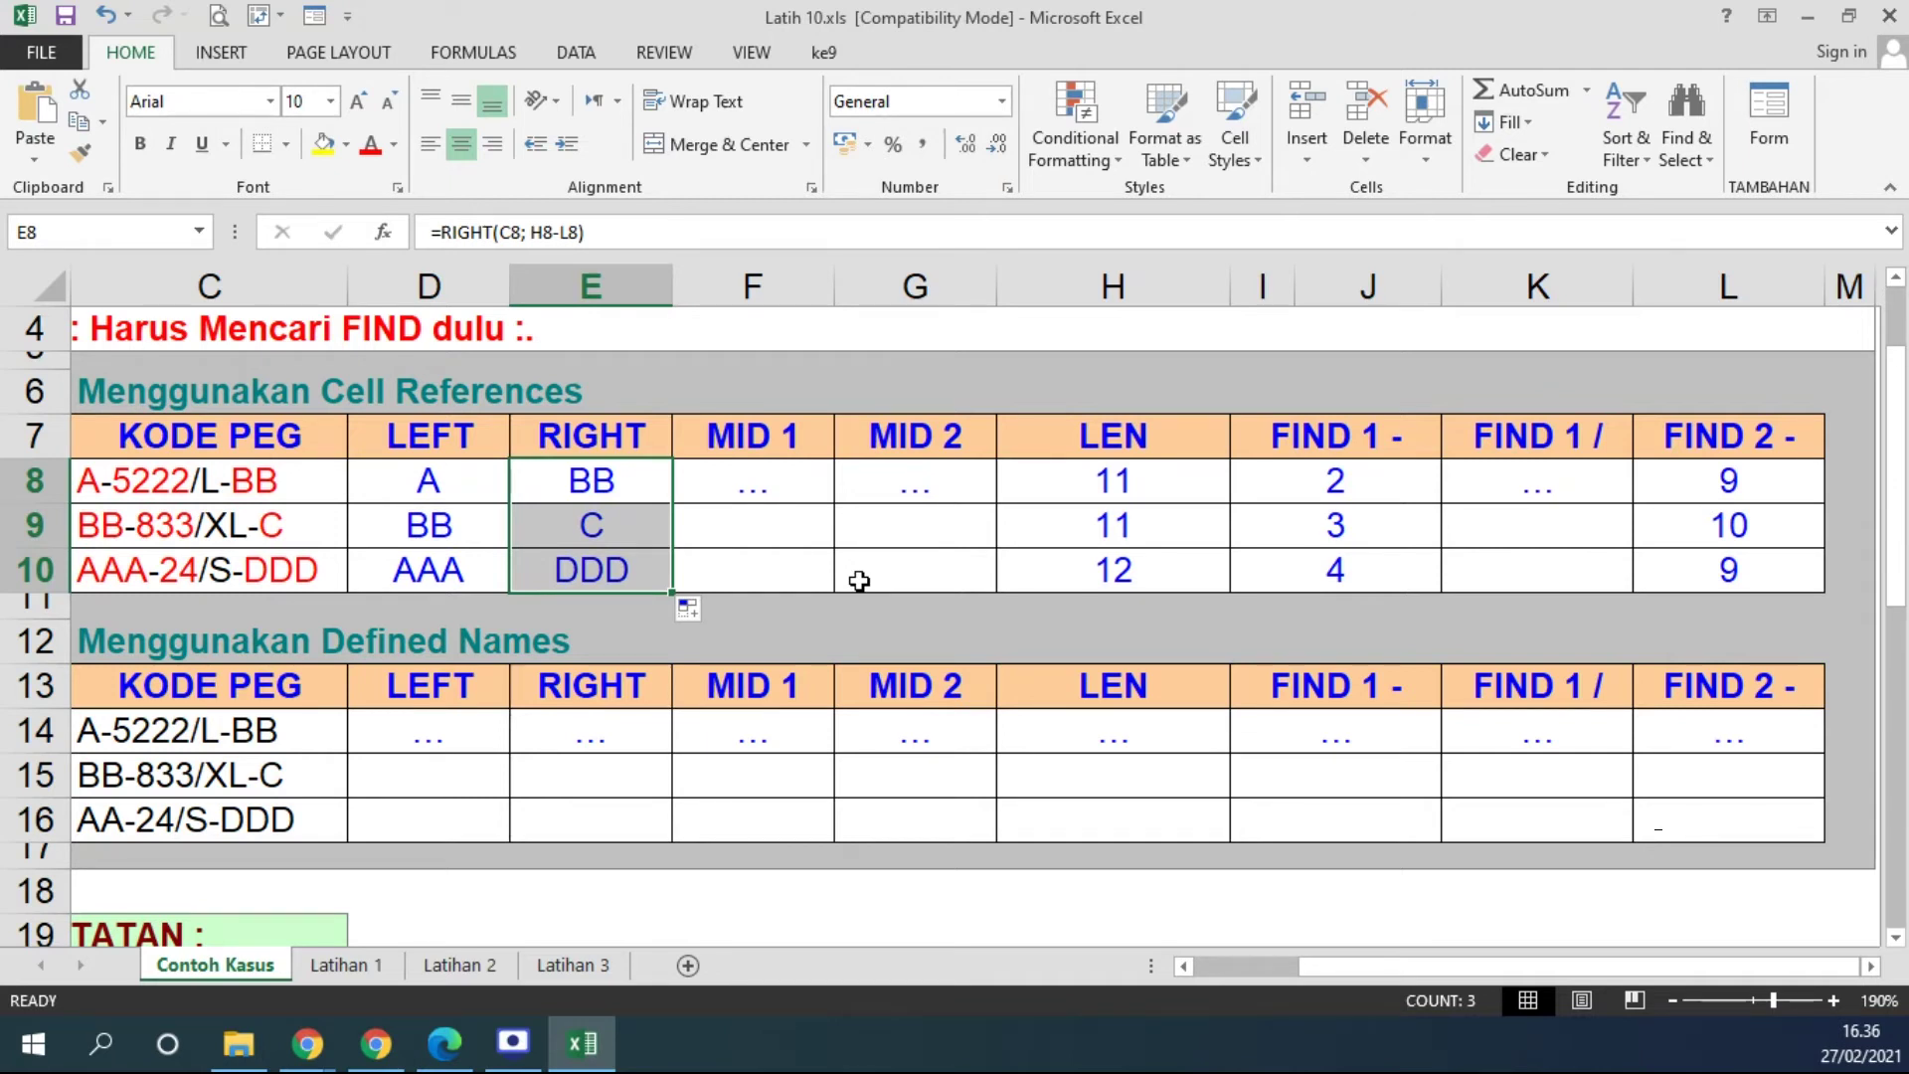
pyautogui.click(588, 480)
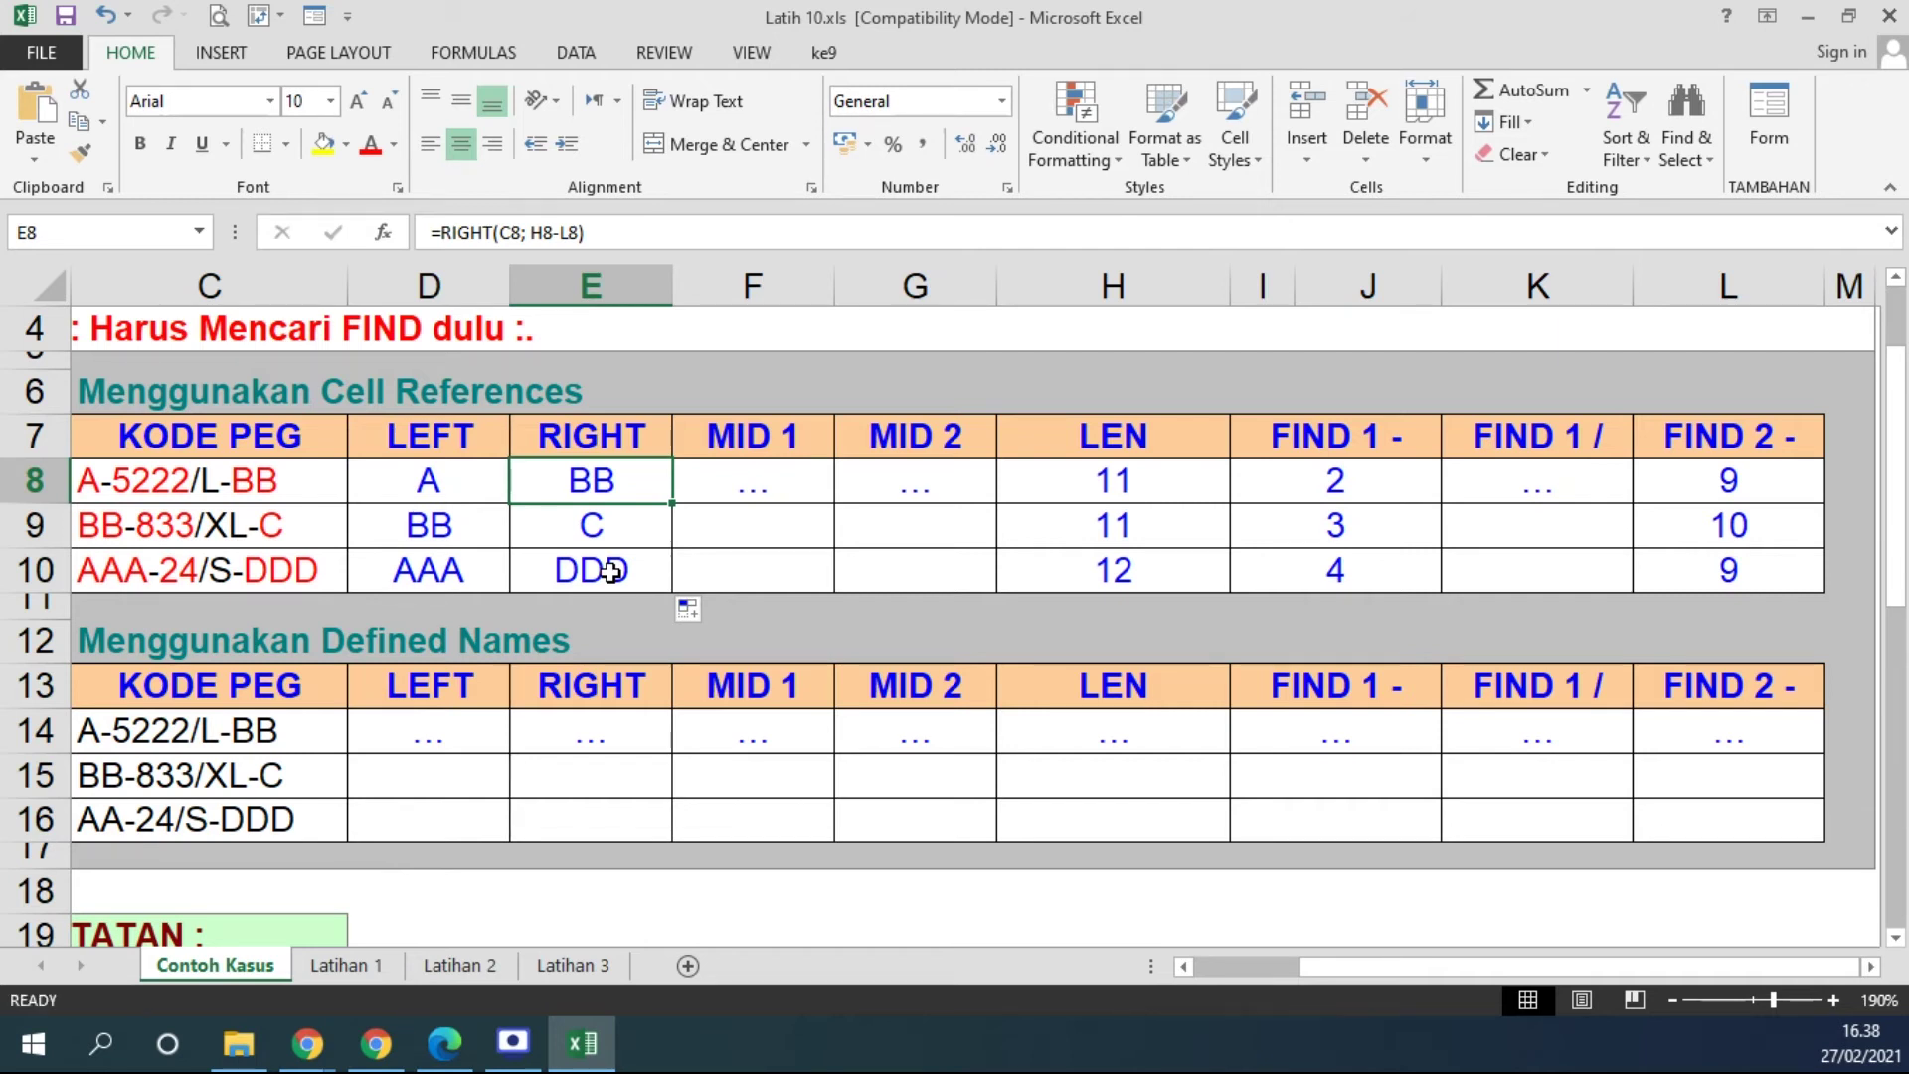
# Open C8's employee code A-5222/L-BB for in-cell editing
pyautogui.click(810, 494)
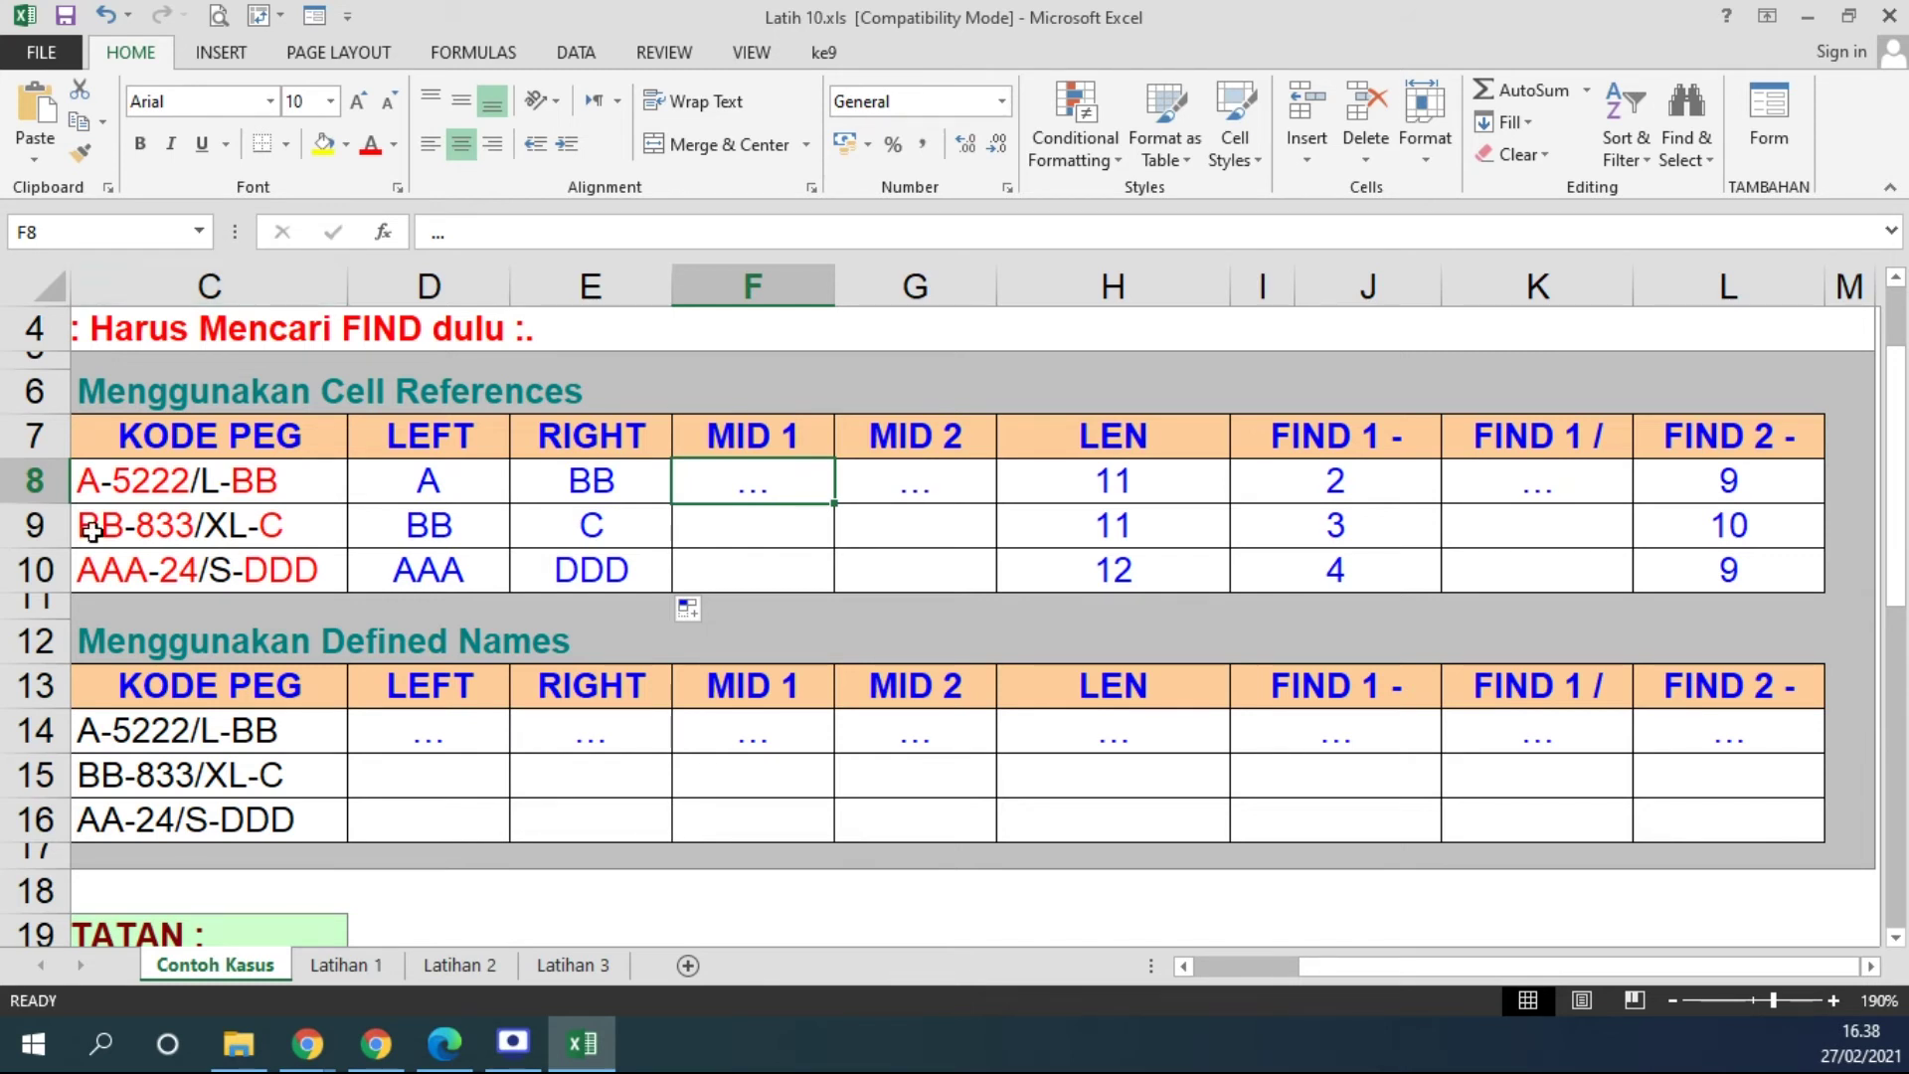
pyautogui.click(132, 486)
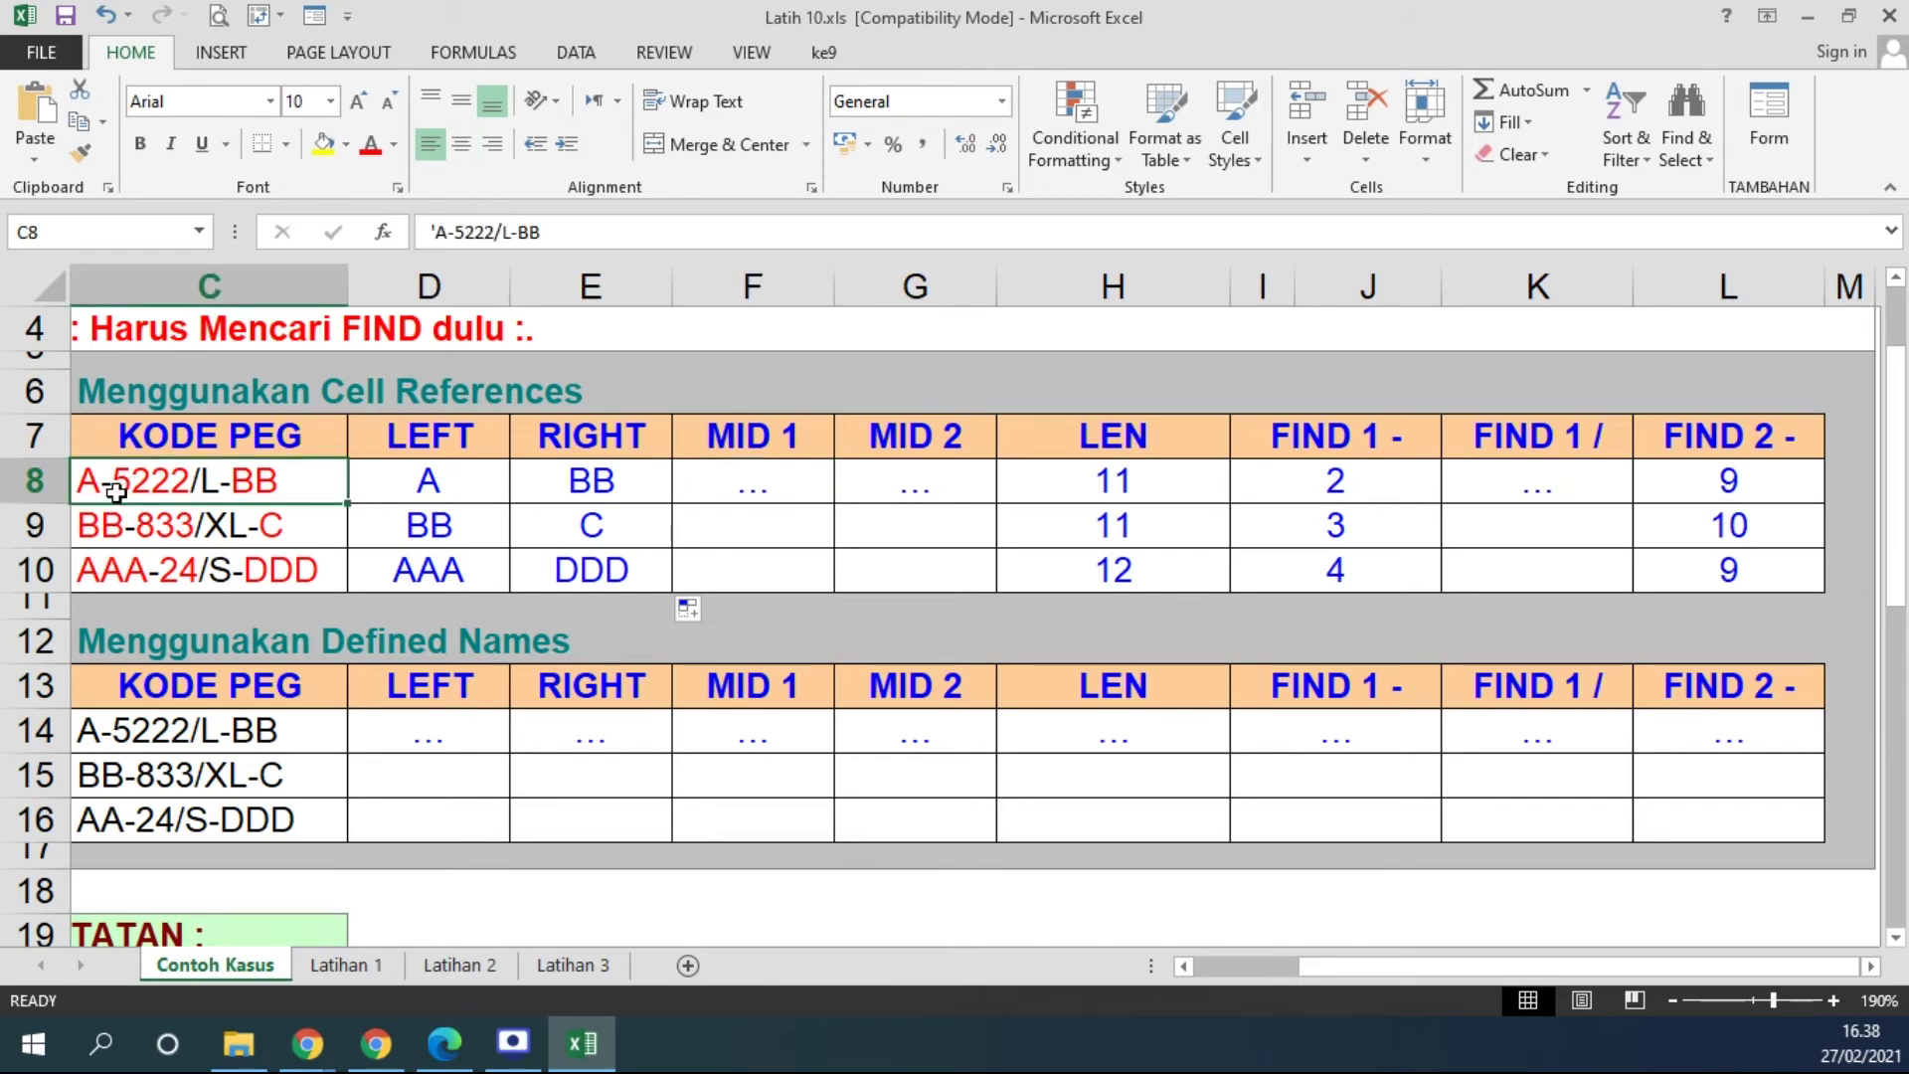
pyautogui.doubleClick(117, 487)
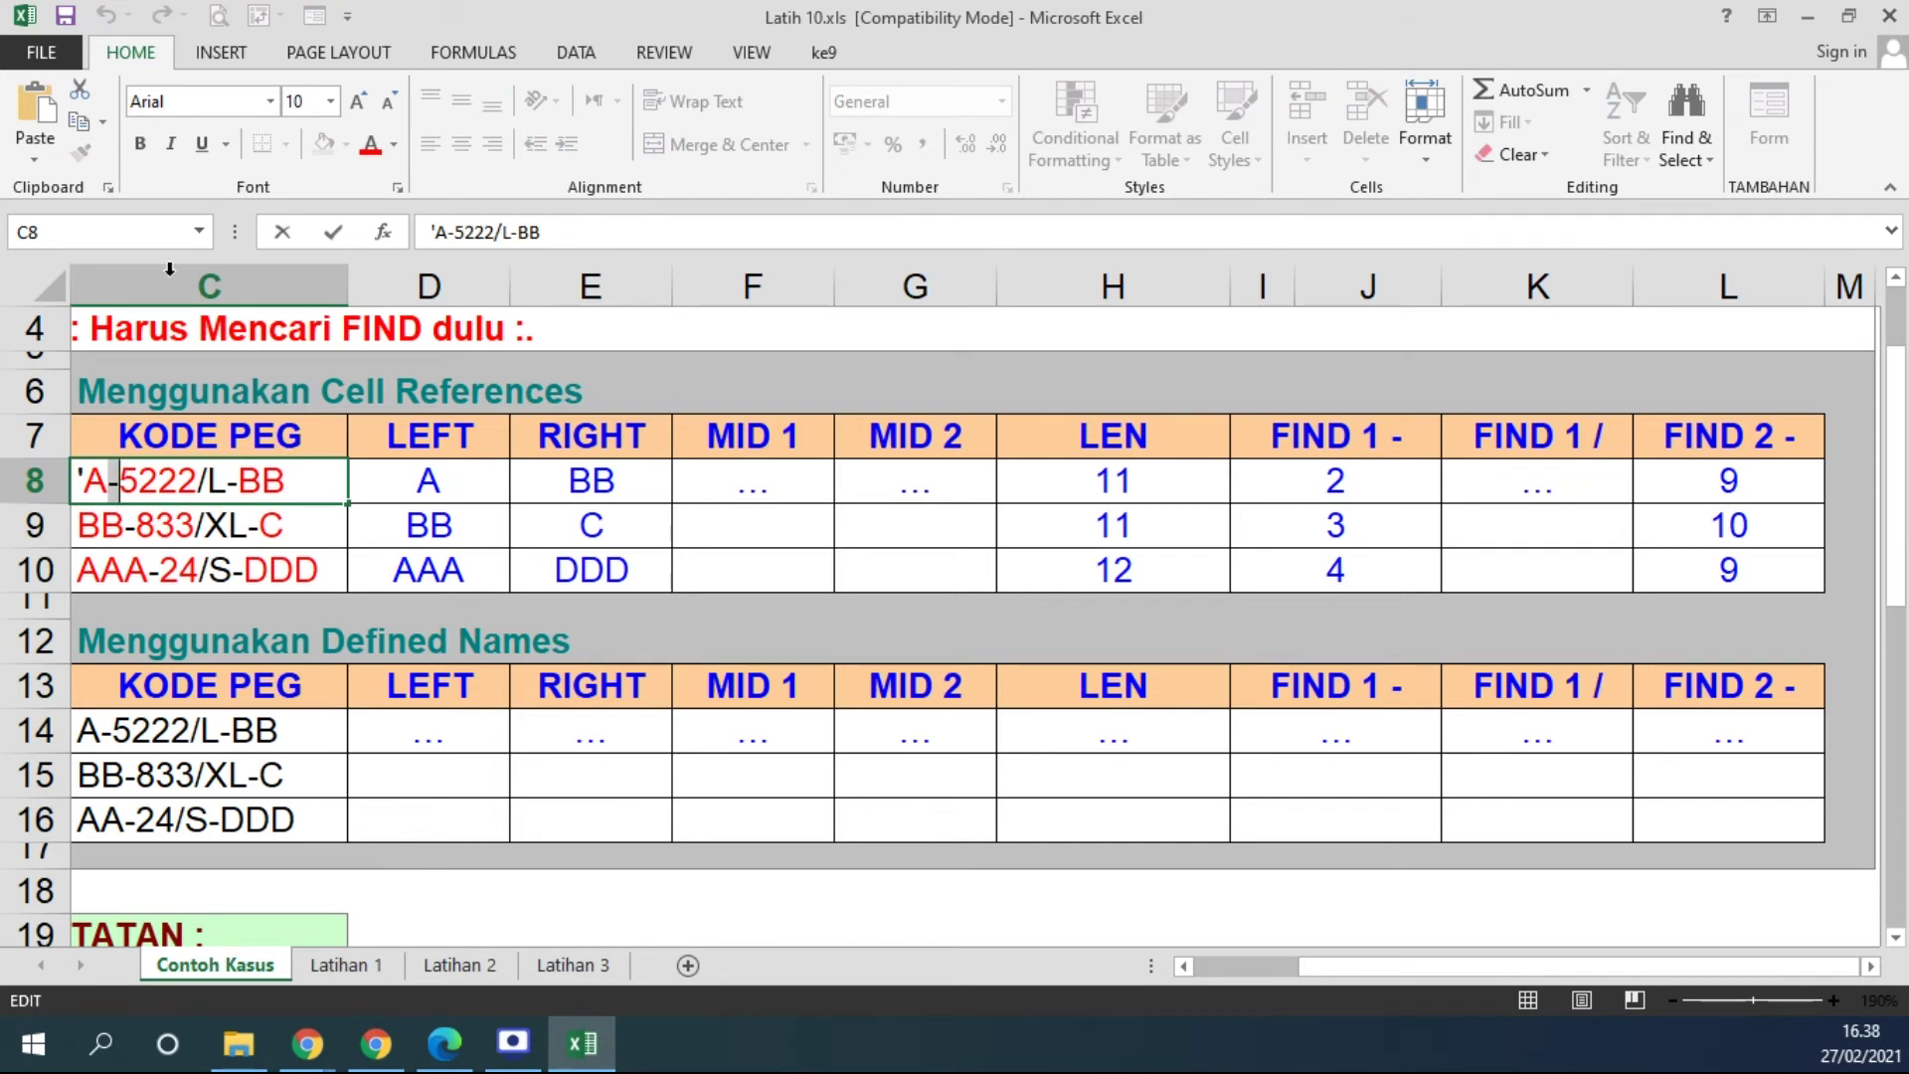
# Make the first hyphen in C8 green, bold and a larger font size
pyautogui.click(394, 145)
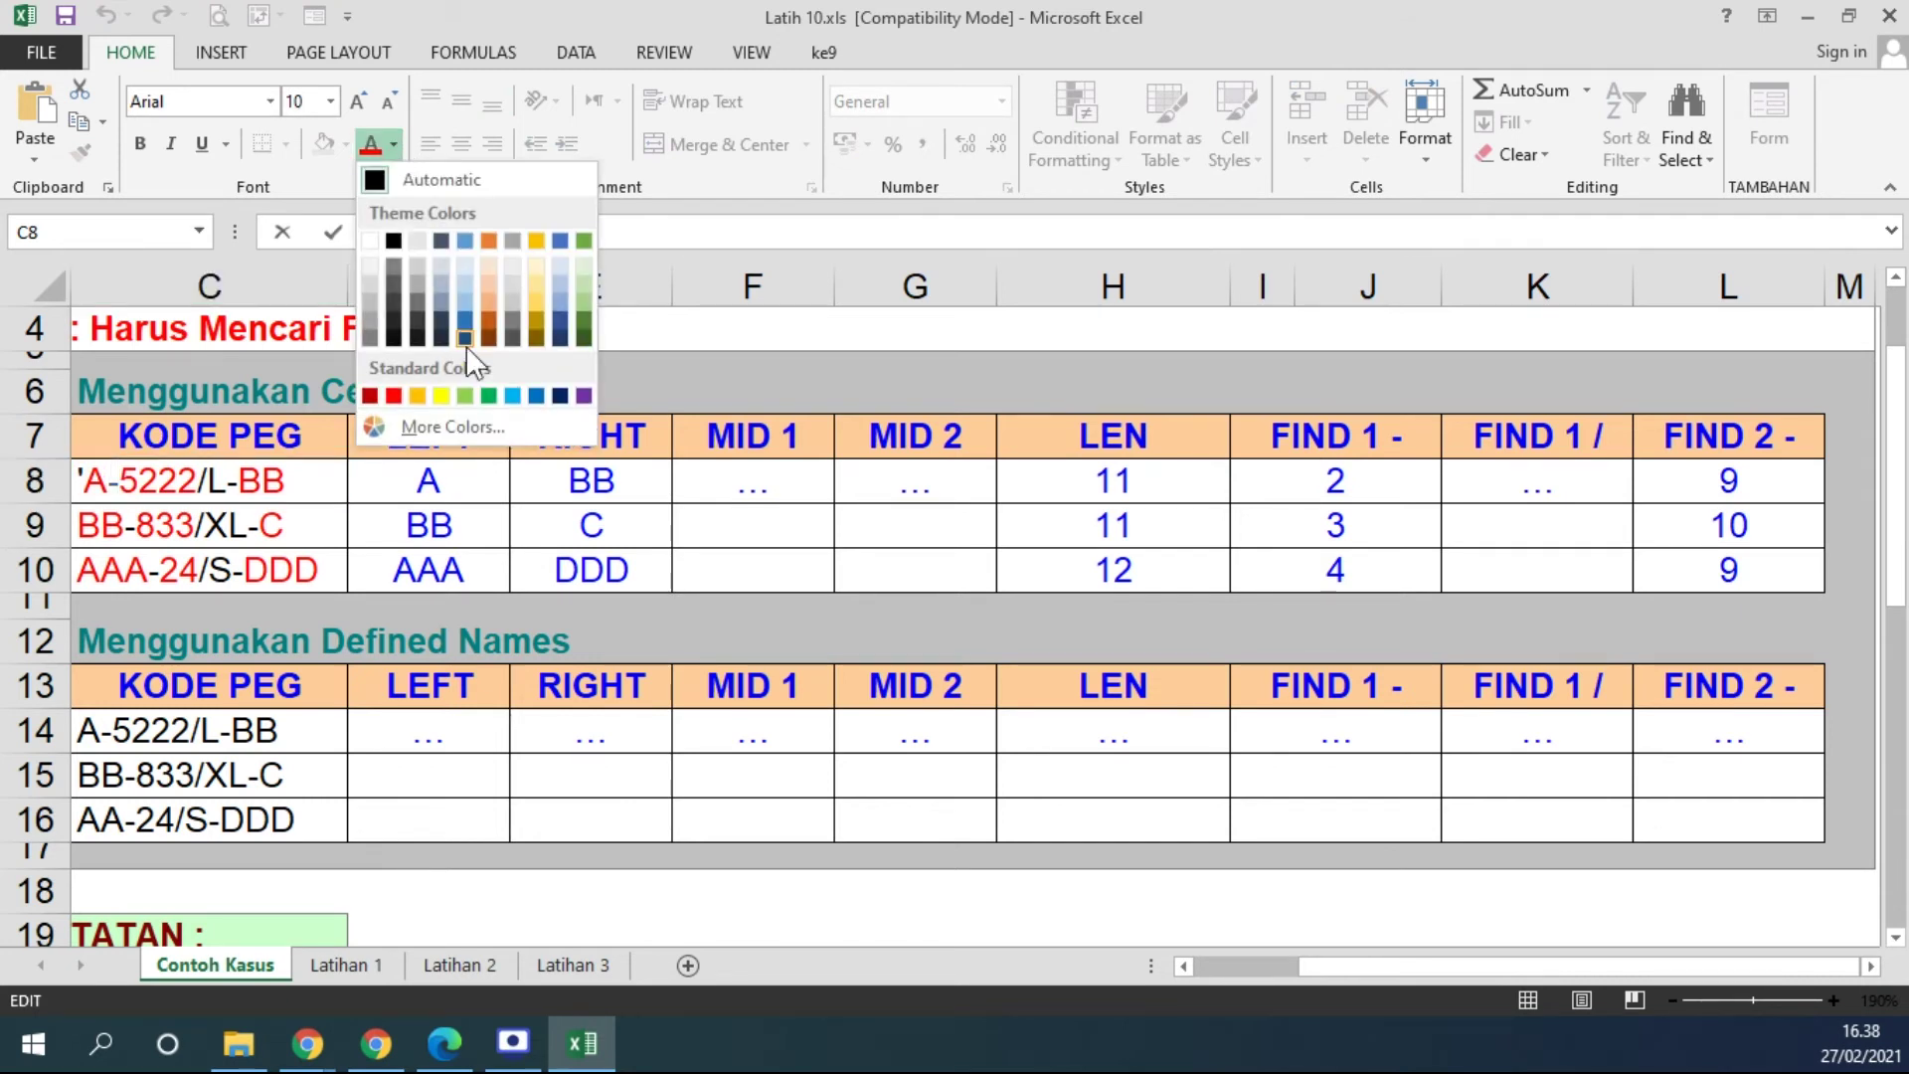
pyautogui.click(488, 396)
pyautogui.click(138, 144)
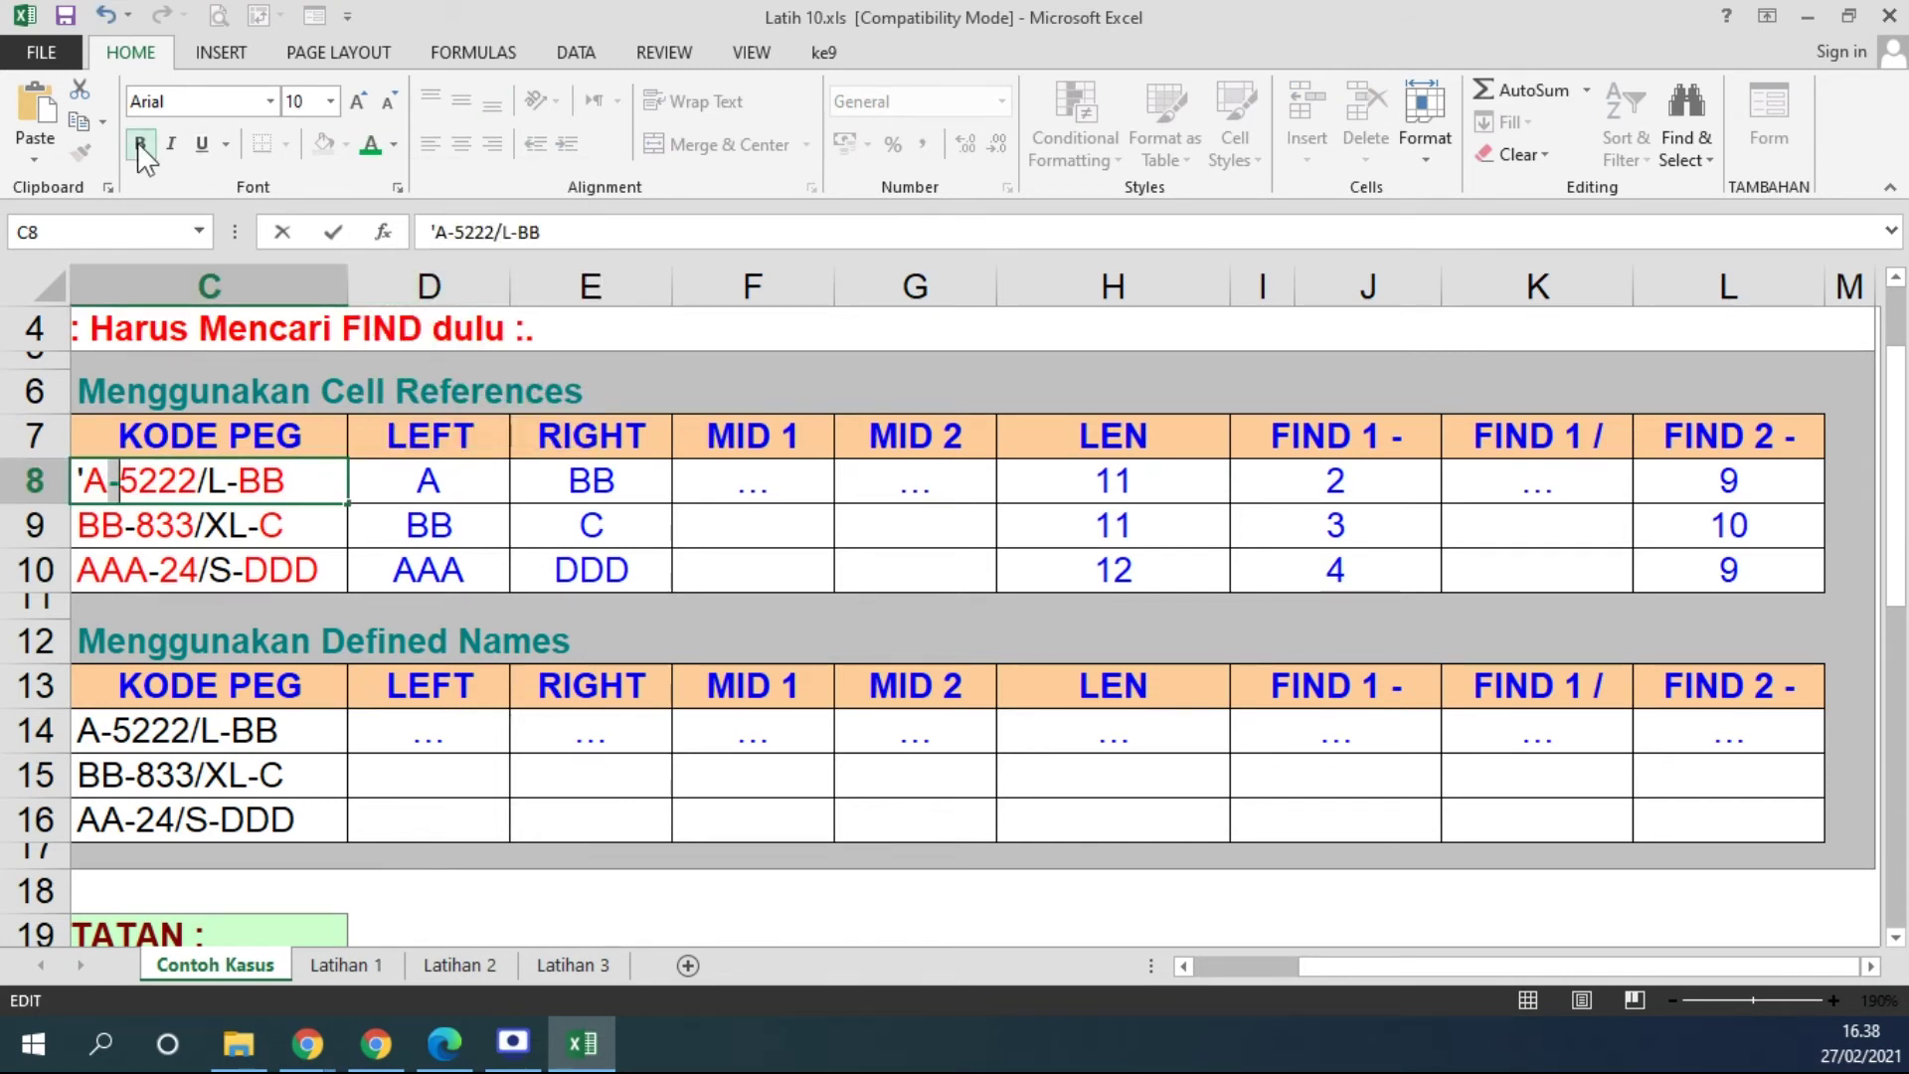
pyautogui.click(358, 102)
pyautogui.click(358, 101)
pyautogui.click(358, 102)
# Make the slash in C8 bold at font size 14 and confirm the edit
pyautogui.click(207, 468)
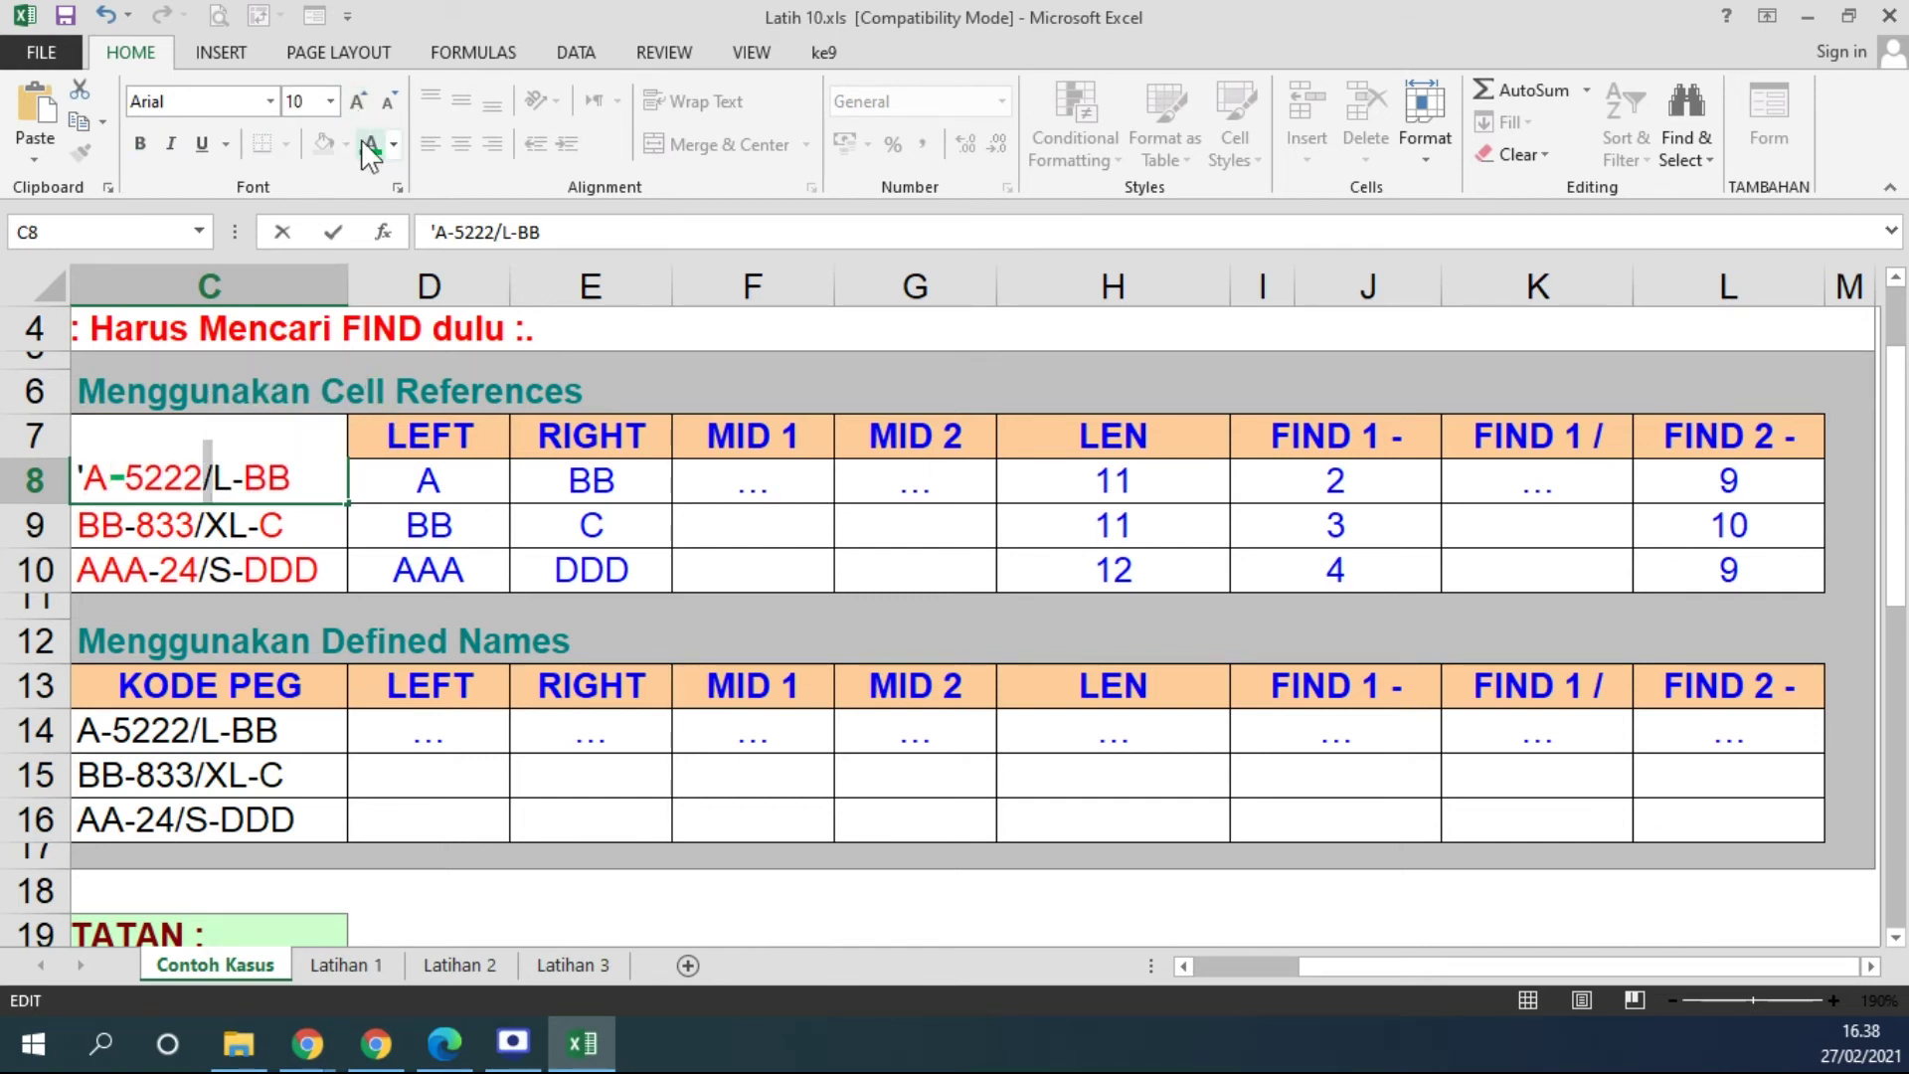
pyautogui.press('Right')
pyautogui.hotkey('ctrl', 'b')
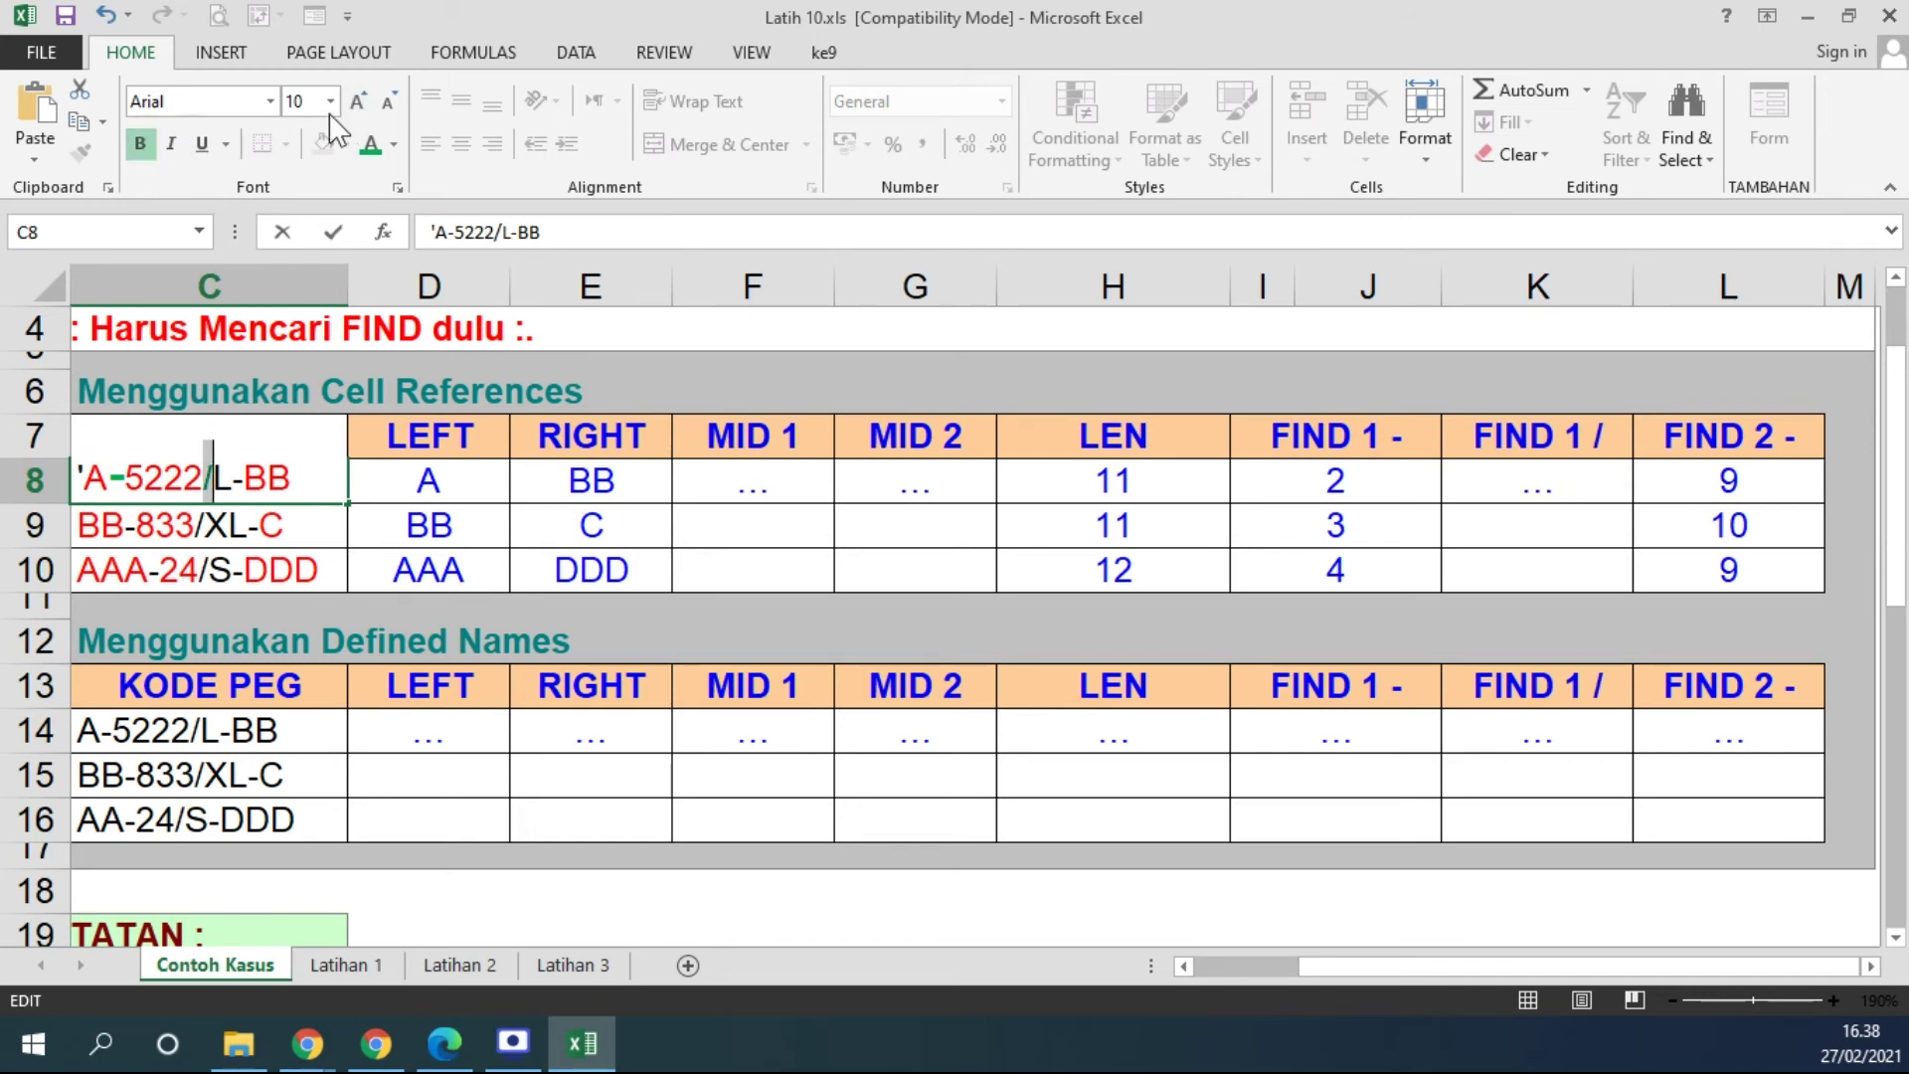
pyautogui.click(330, 101)
pyautogui.click(303, 266)
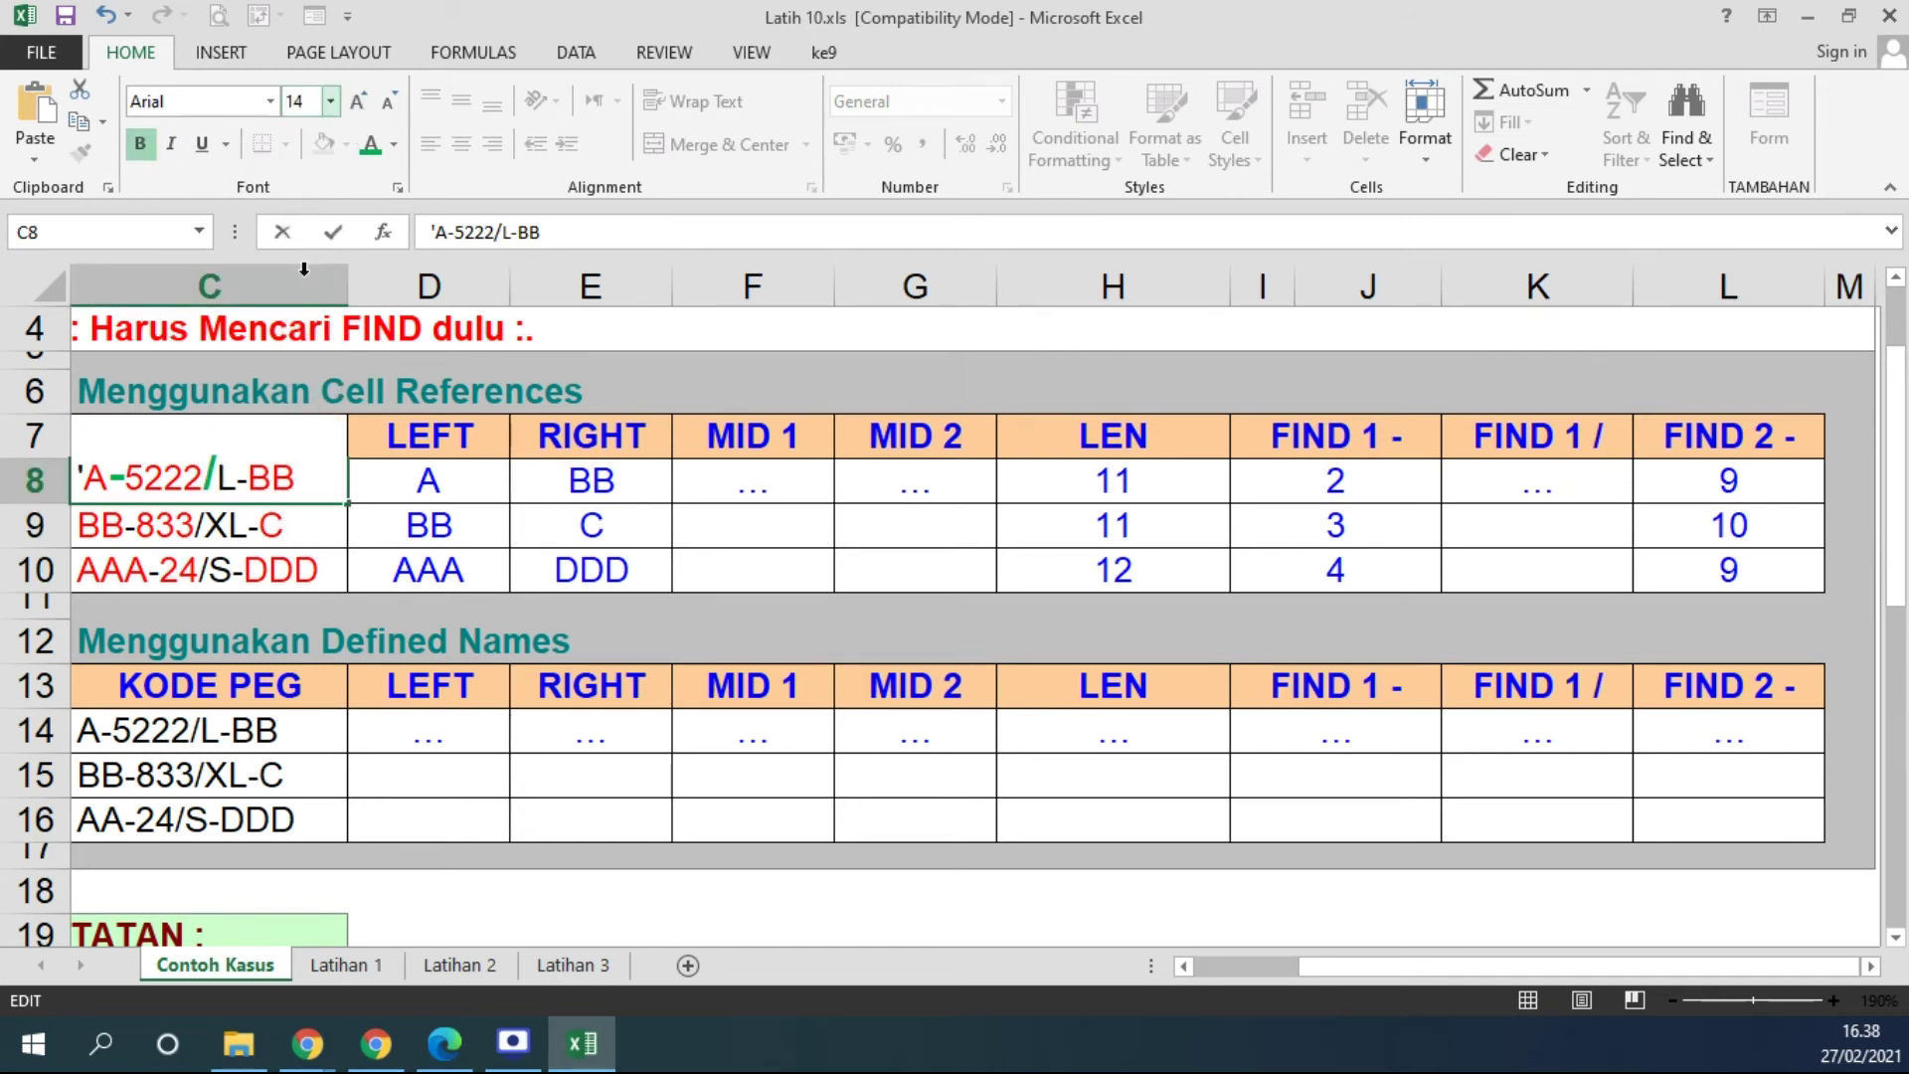
pyautogui.click(332, 511)
pyautogui.click(179, 497)
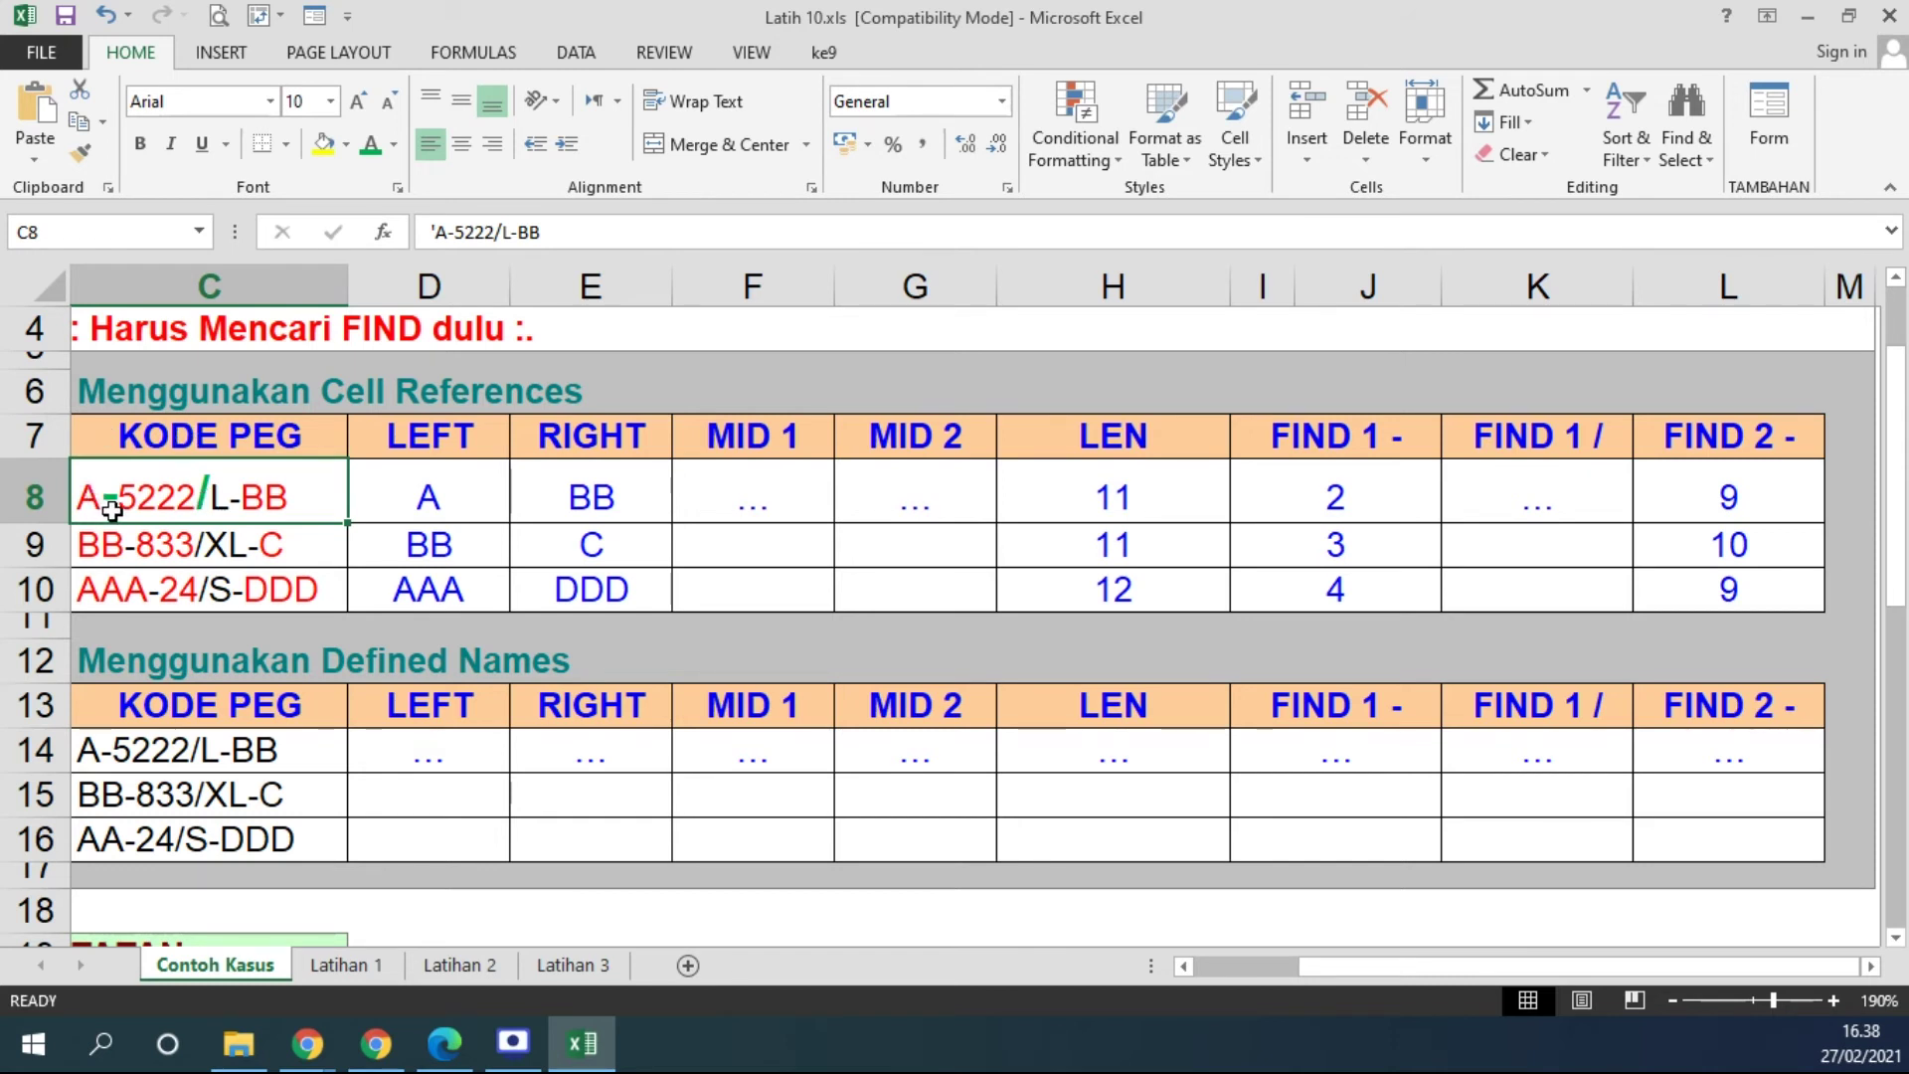
pyautogui.click(1269, 492)
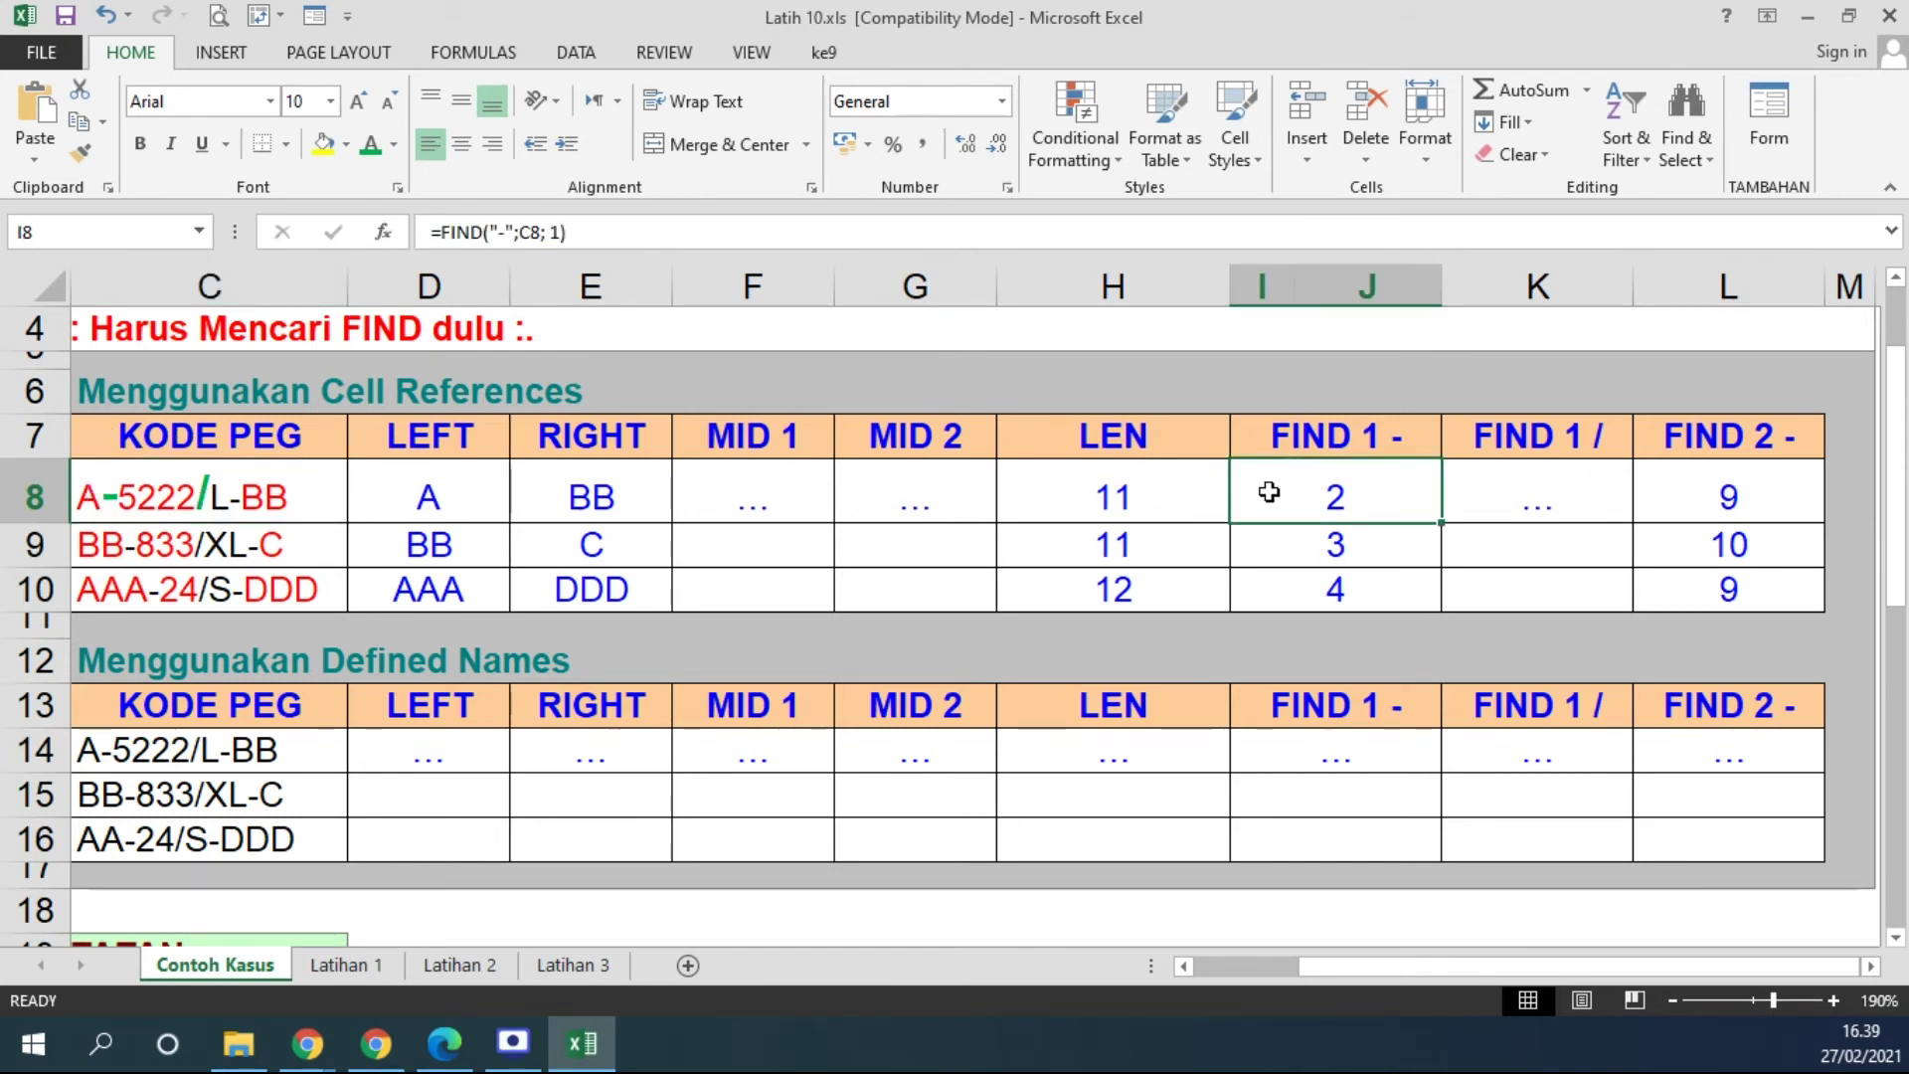
# Enter =FIND("/"; C8; 1) in K8 and fill it to K10, each returning 7
pyautogui.click(1502, 505)
pyautogui.write('=FIND("')
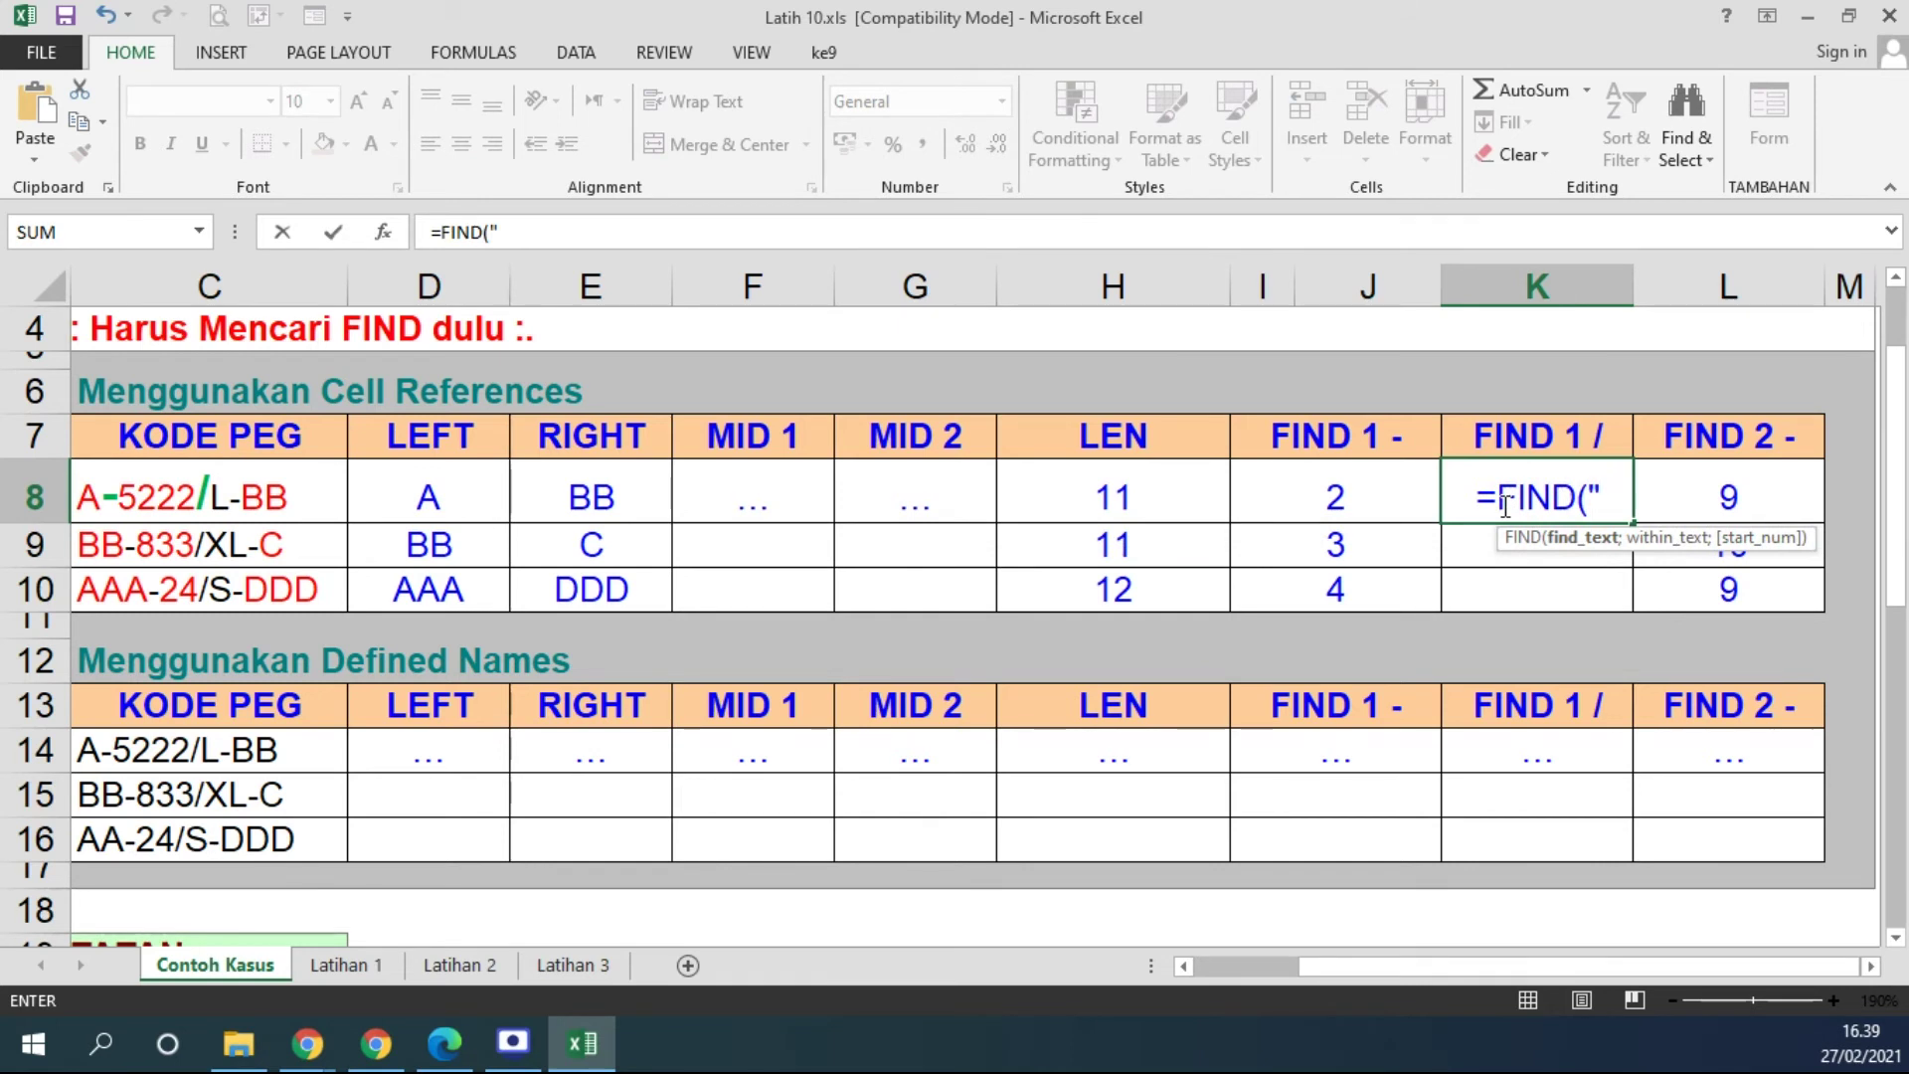
pyautogui.write('/"; C8;')
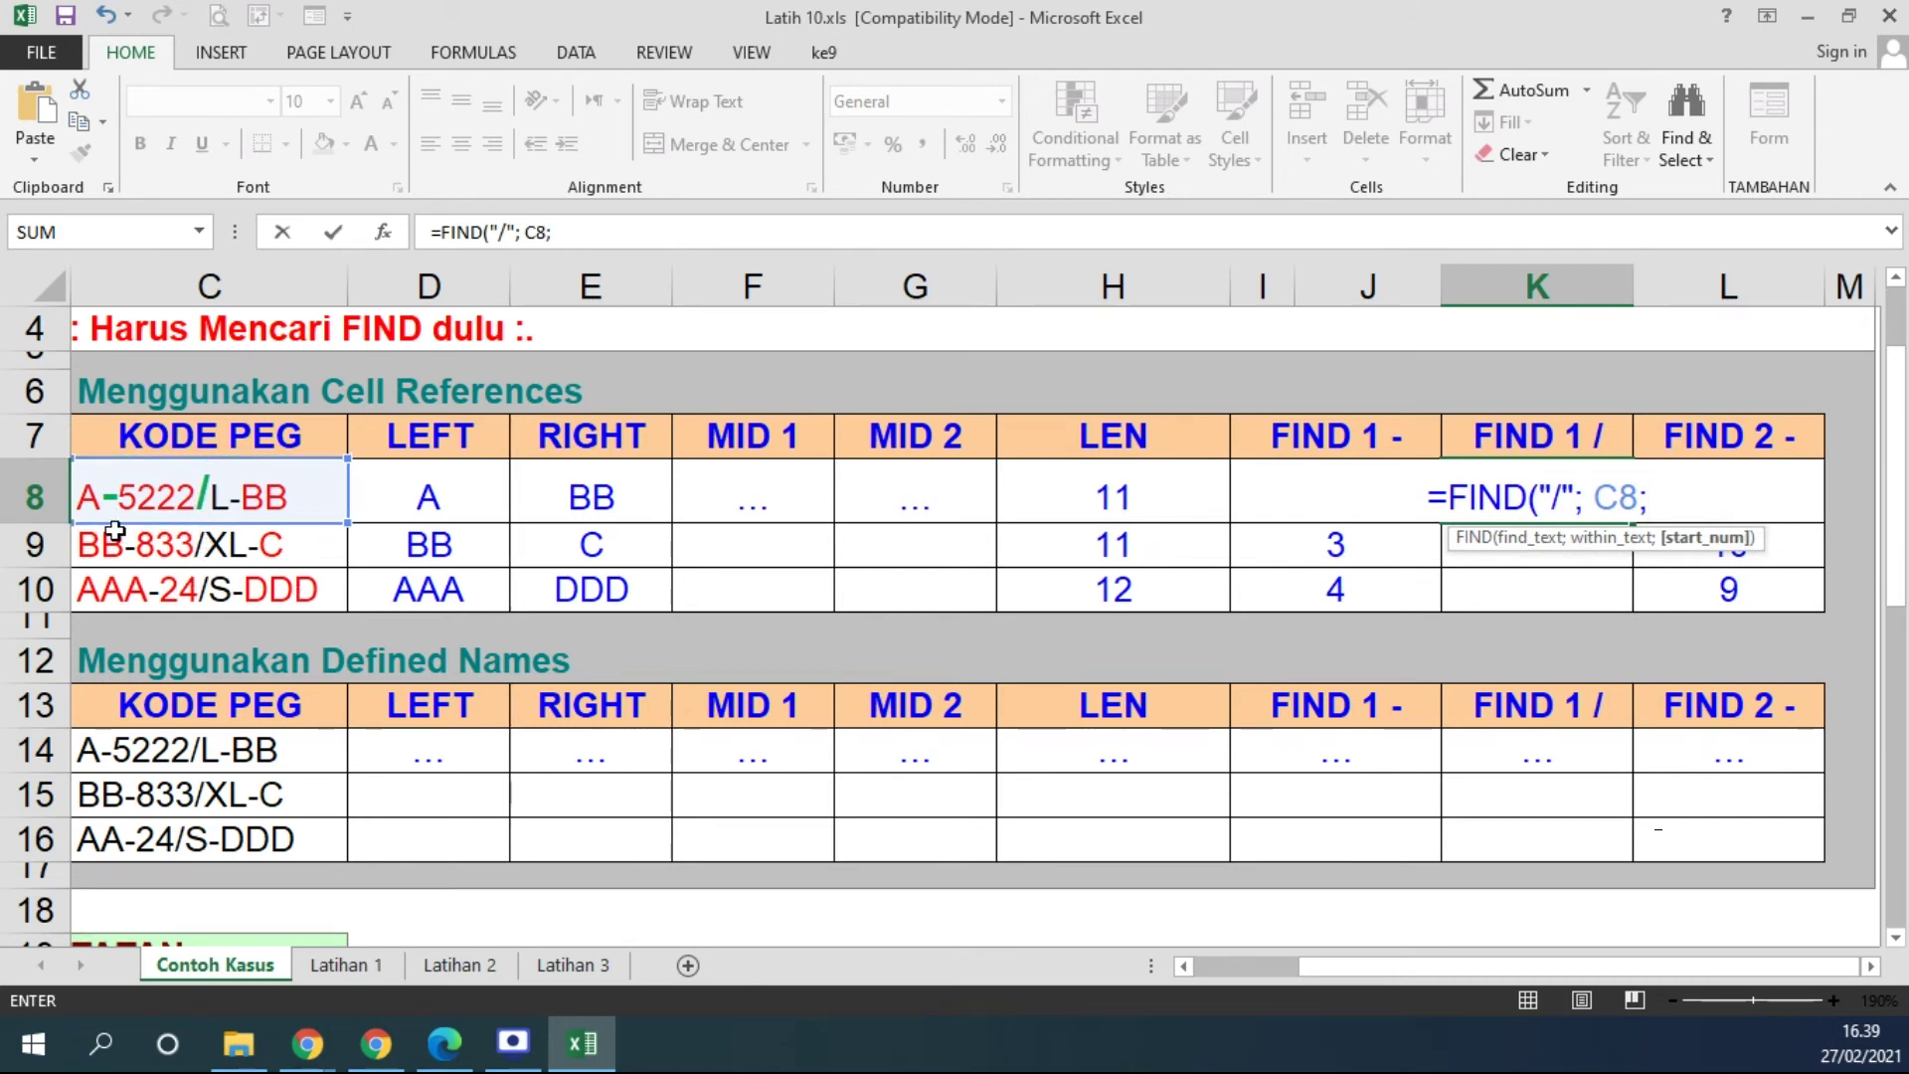
pyautogui.write(' 1')
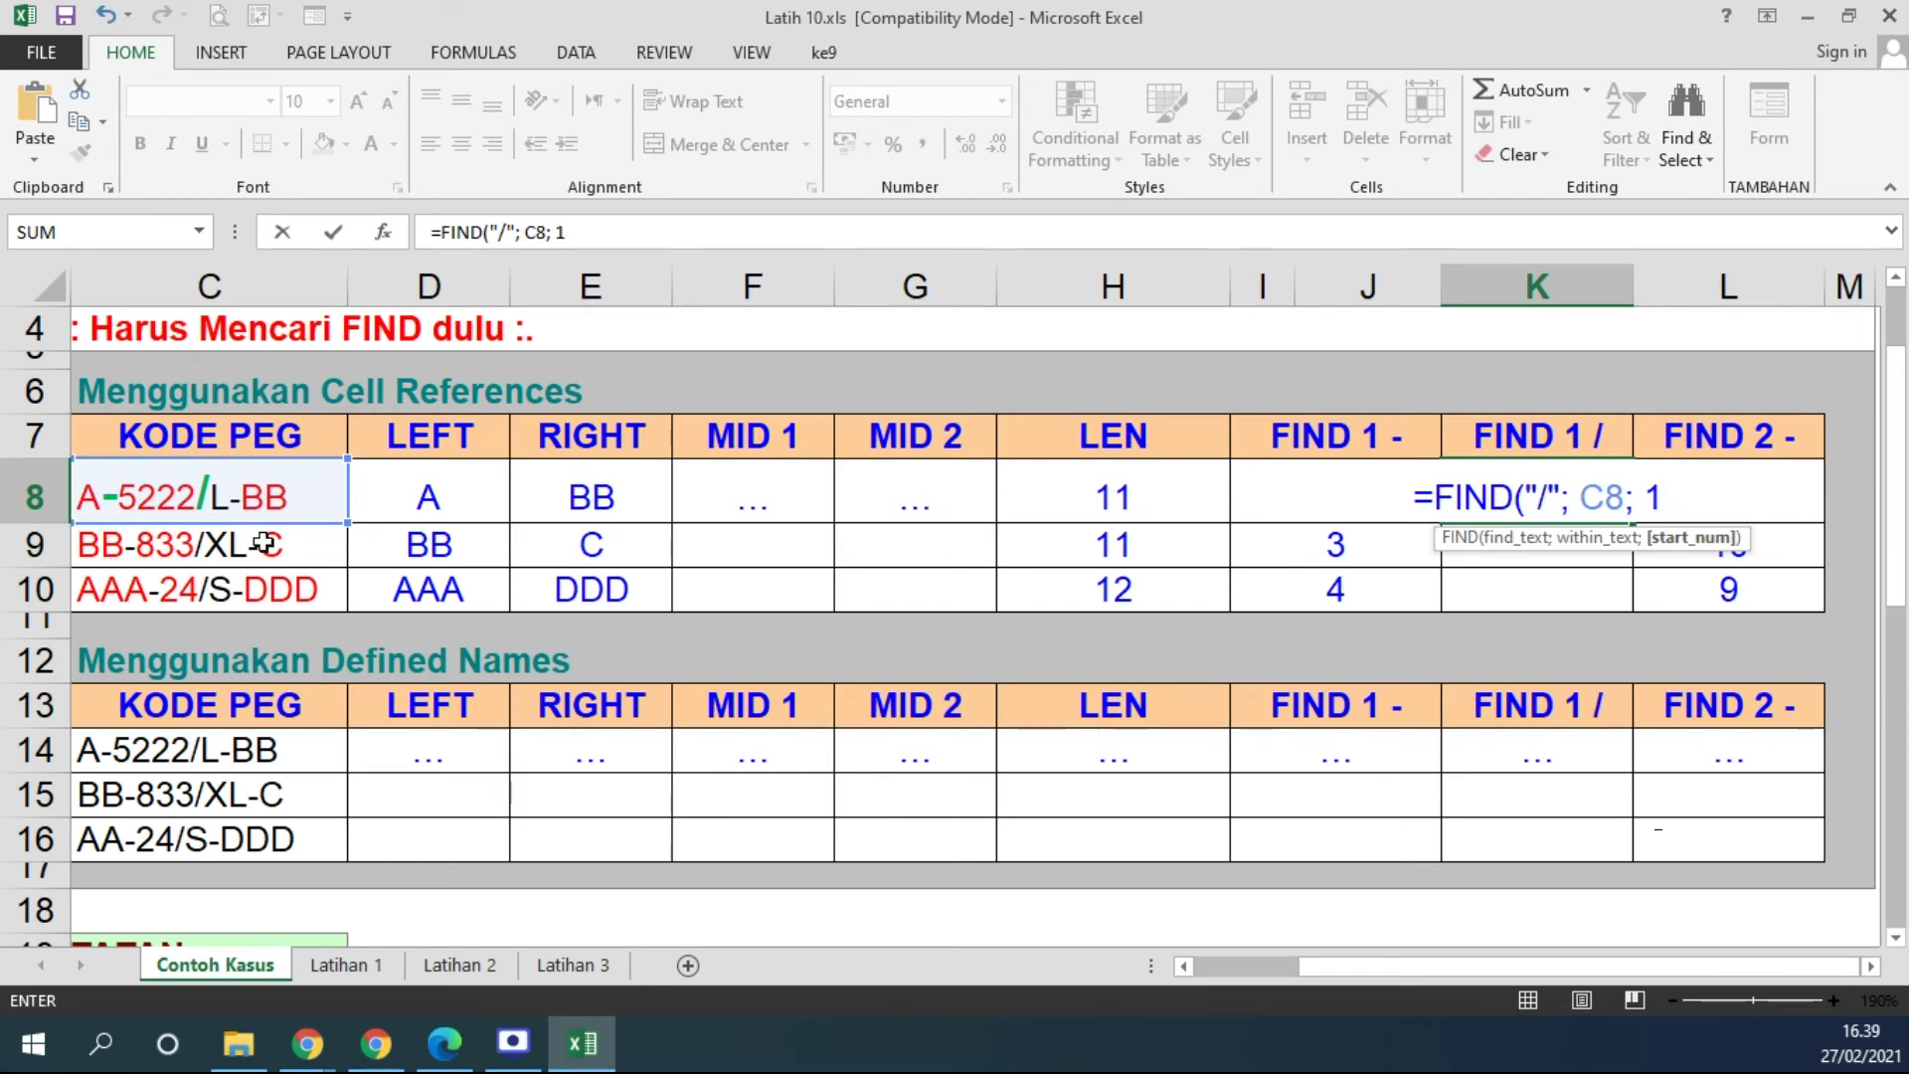
pyautogui.write(')')
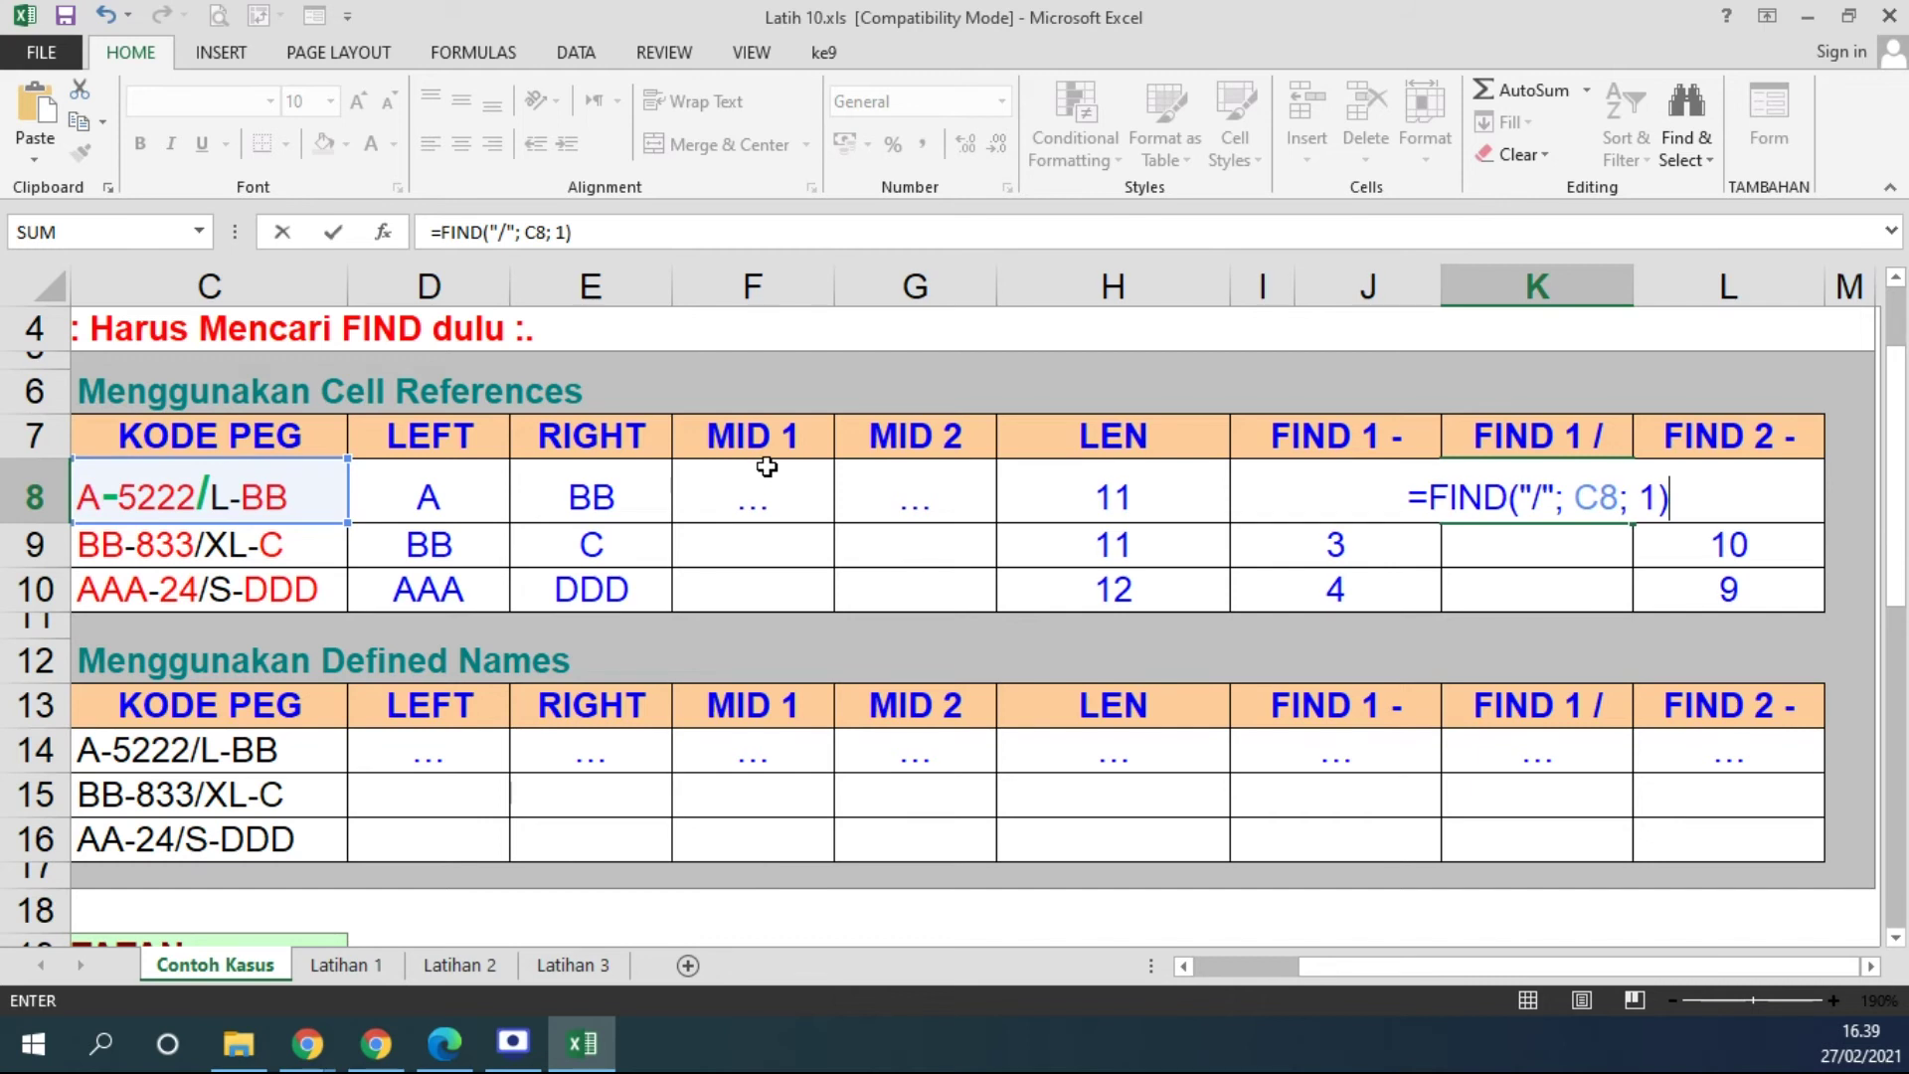
pyautogui.press('Return')
pyautogui.click(1557, 513)
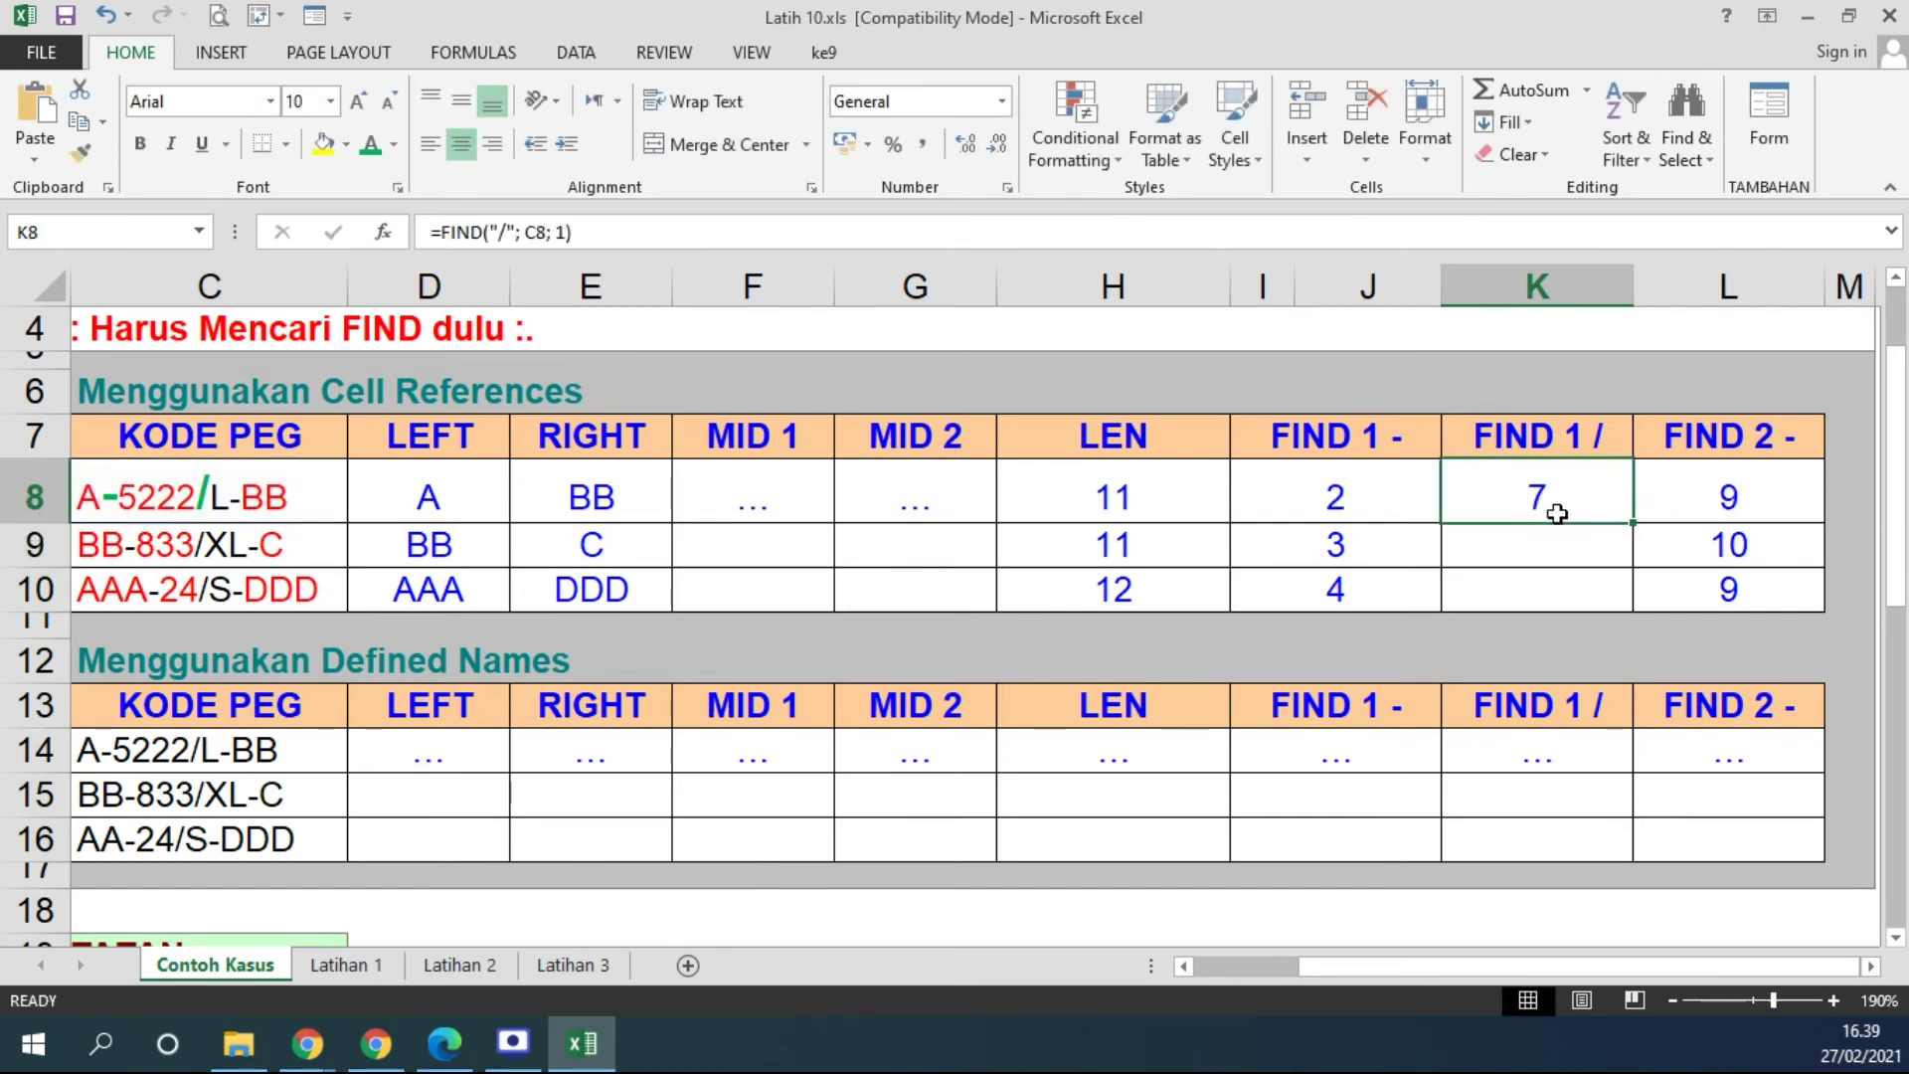
pyautogui.moveTo(1635, 522); pyautogui.dragTo(1621, 609)
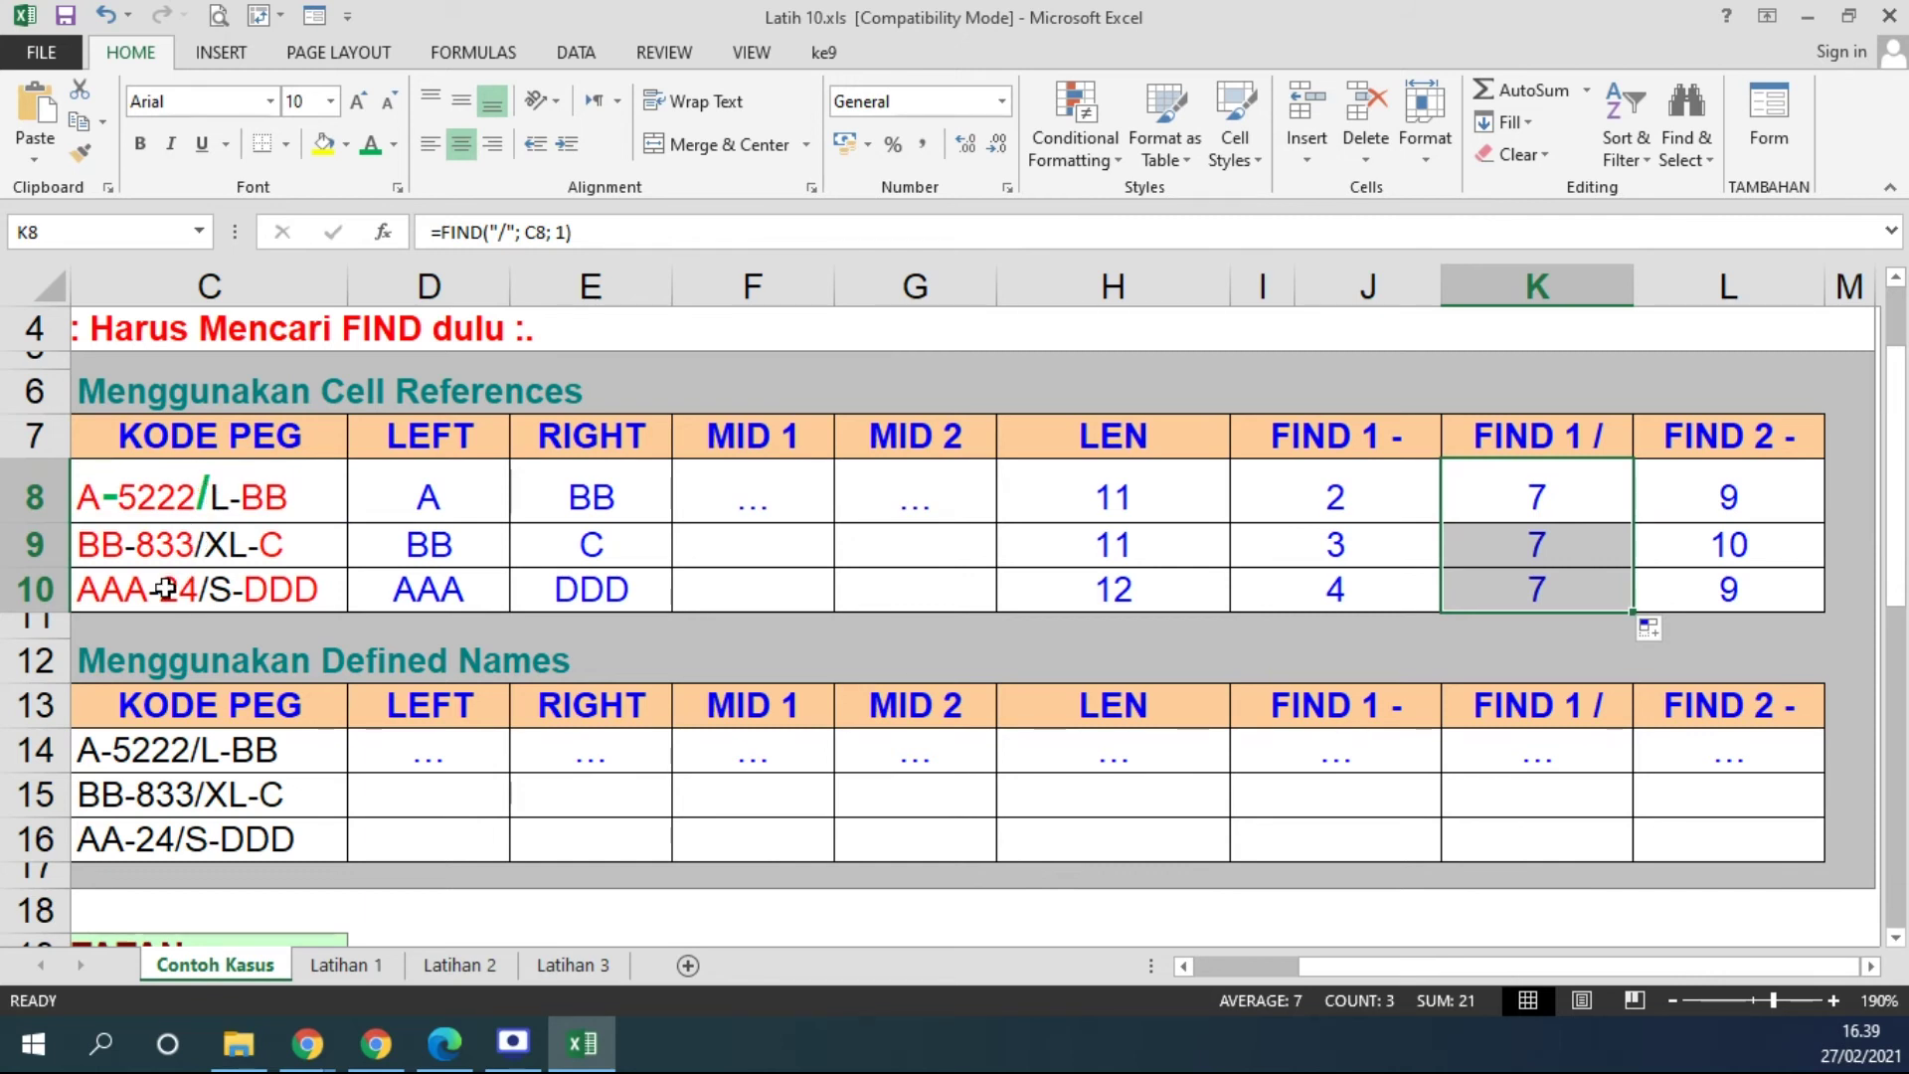
pyautogui.click(795, 487)
# Enter =MID(C8; I8+1; K8-I8-1) in F8 to extract the text between hyphen and slash
pyautogui.write('=MID(')
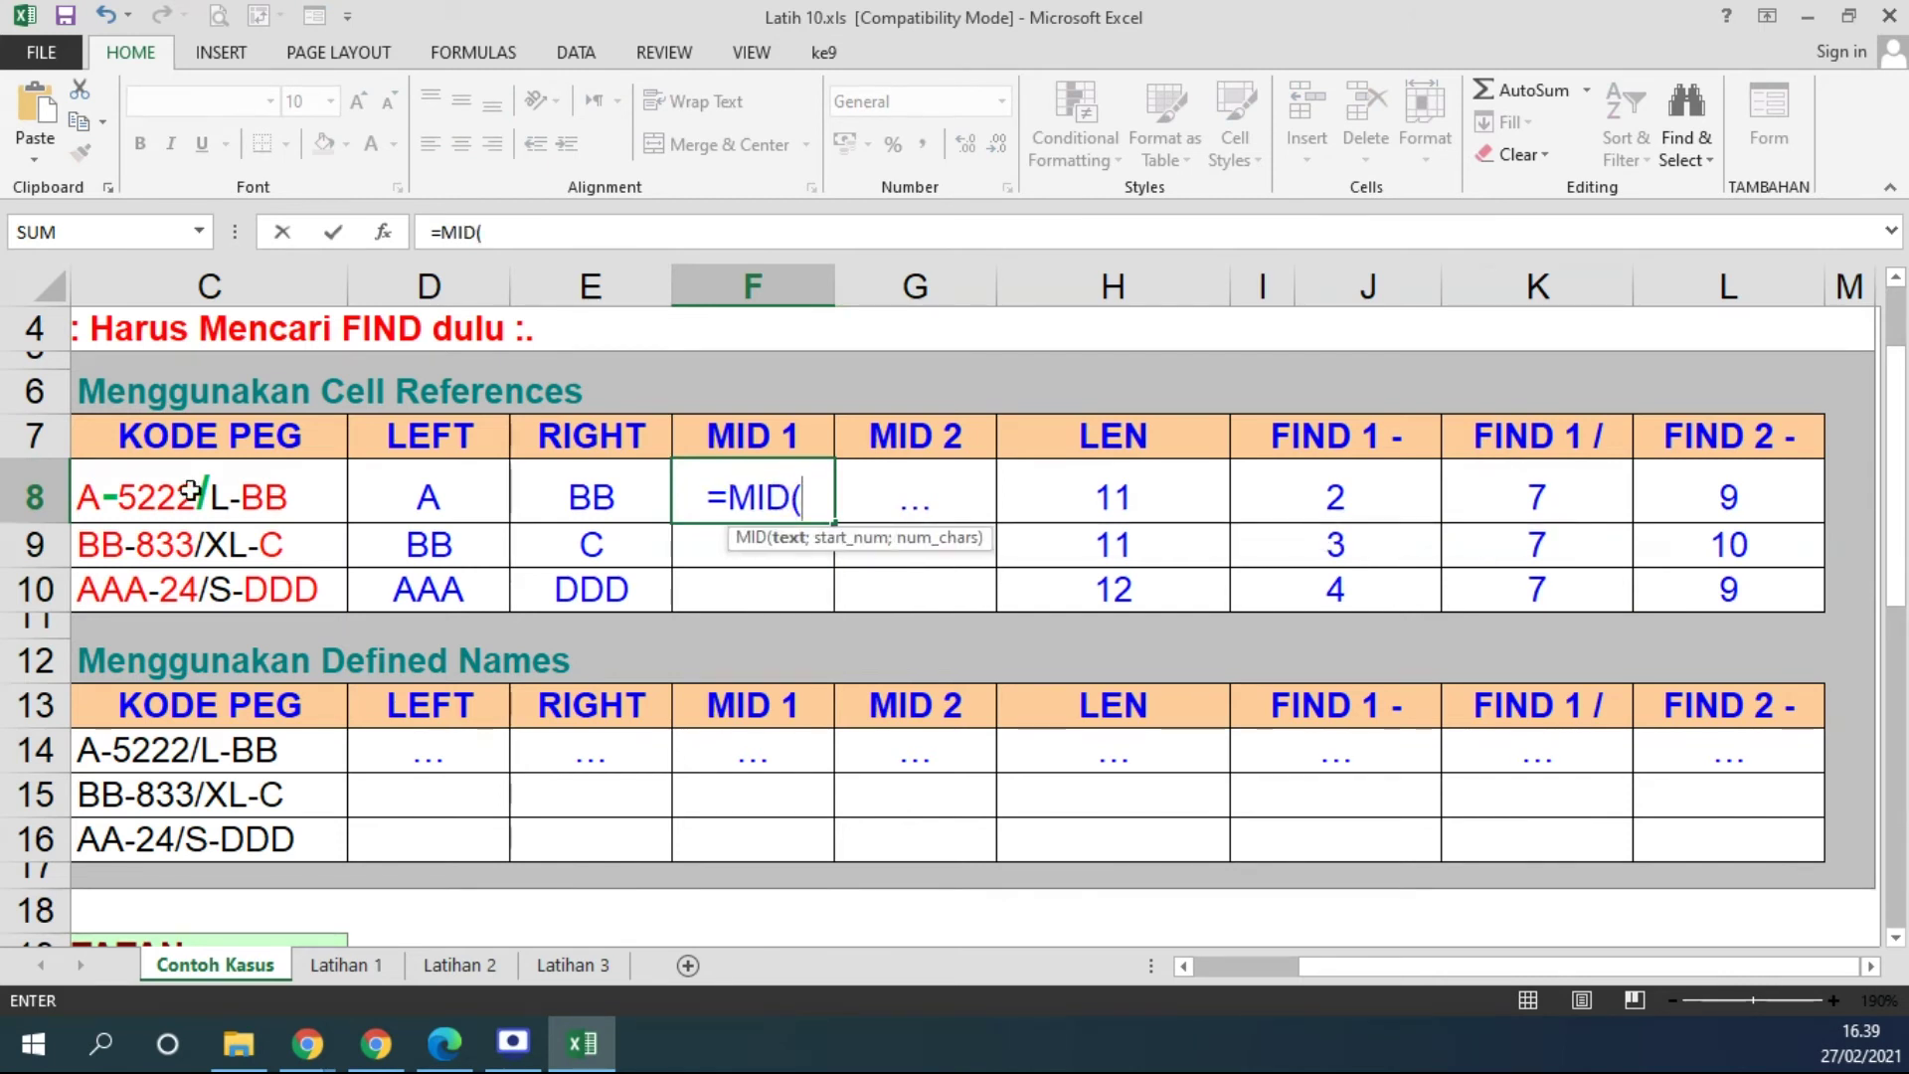
pyautogui.click(171, 499)
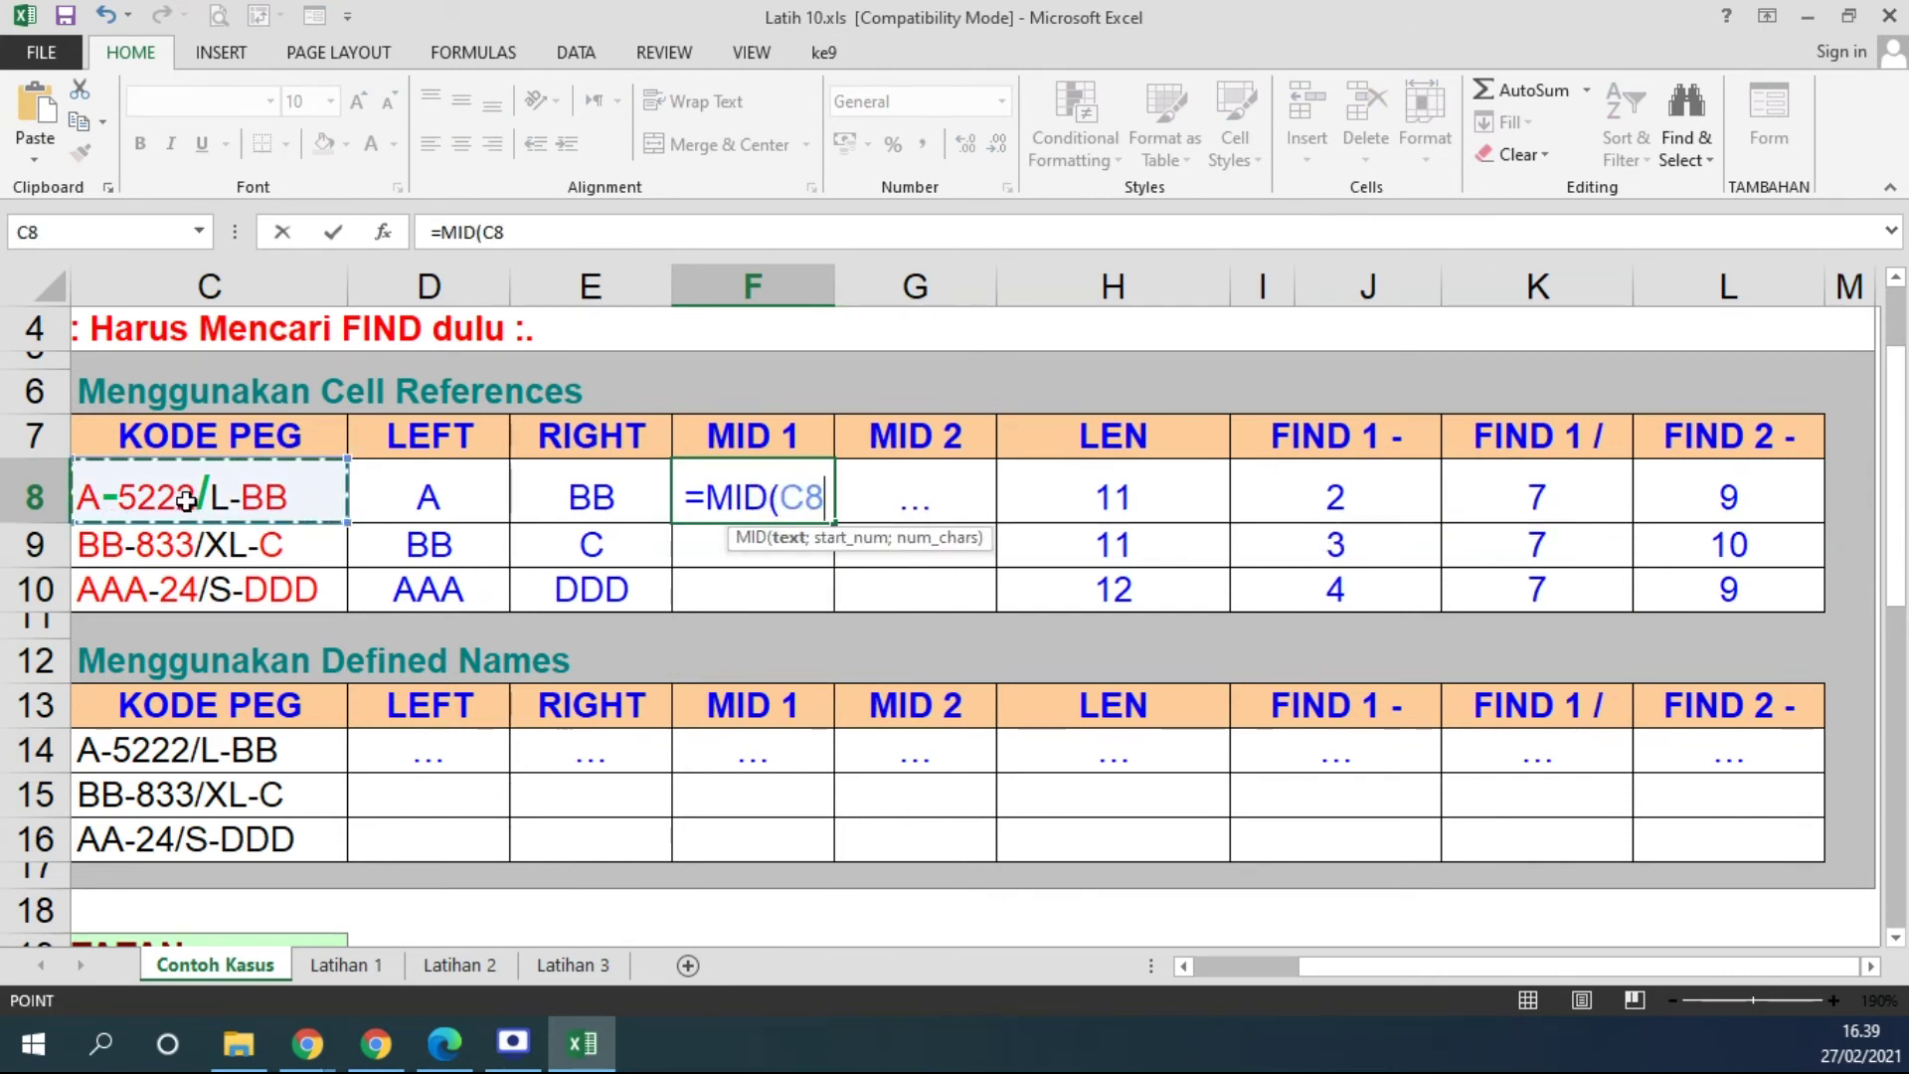
pyautogui.write(';')
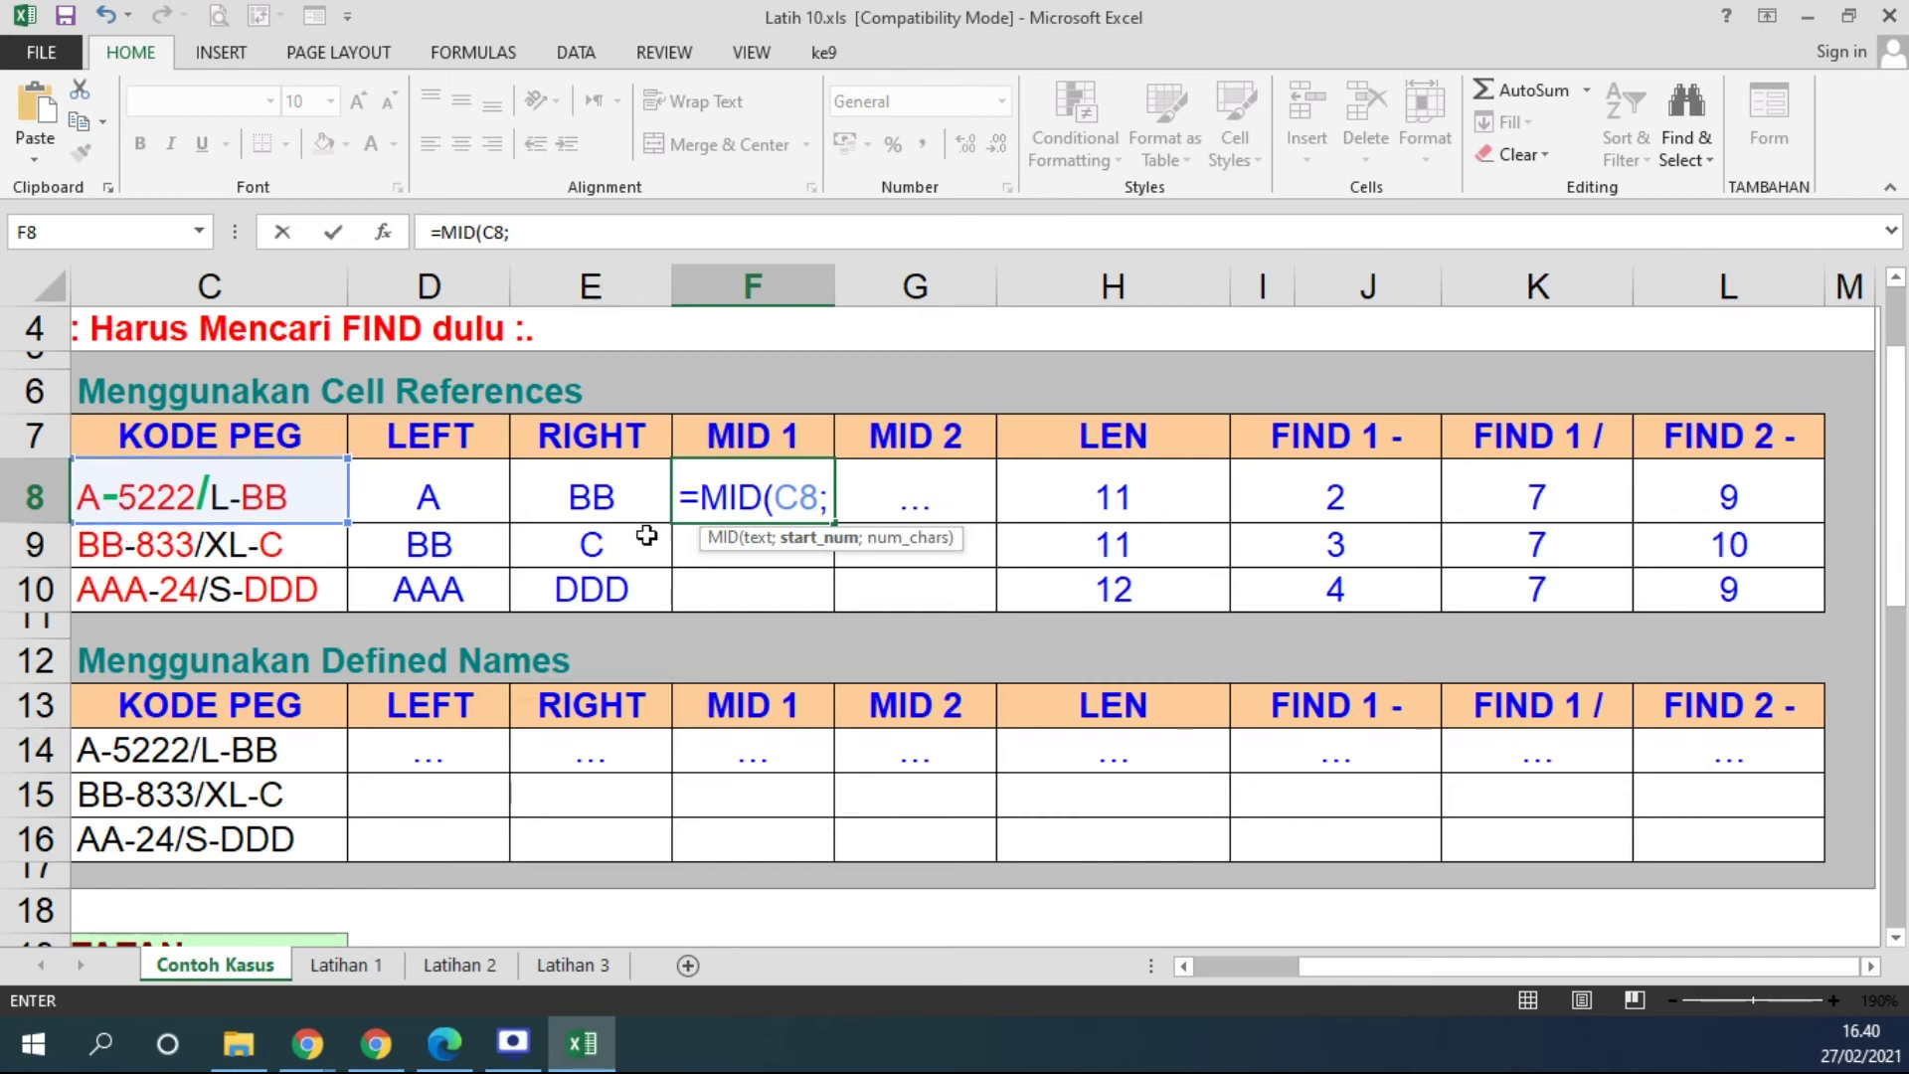
pyautogui.click(1326, 497)
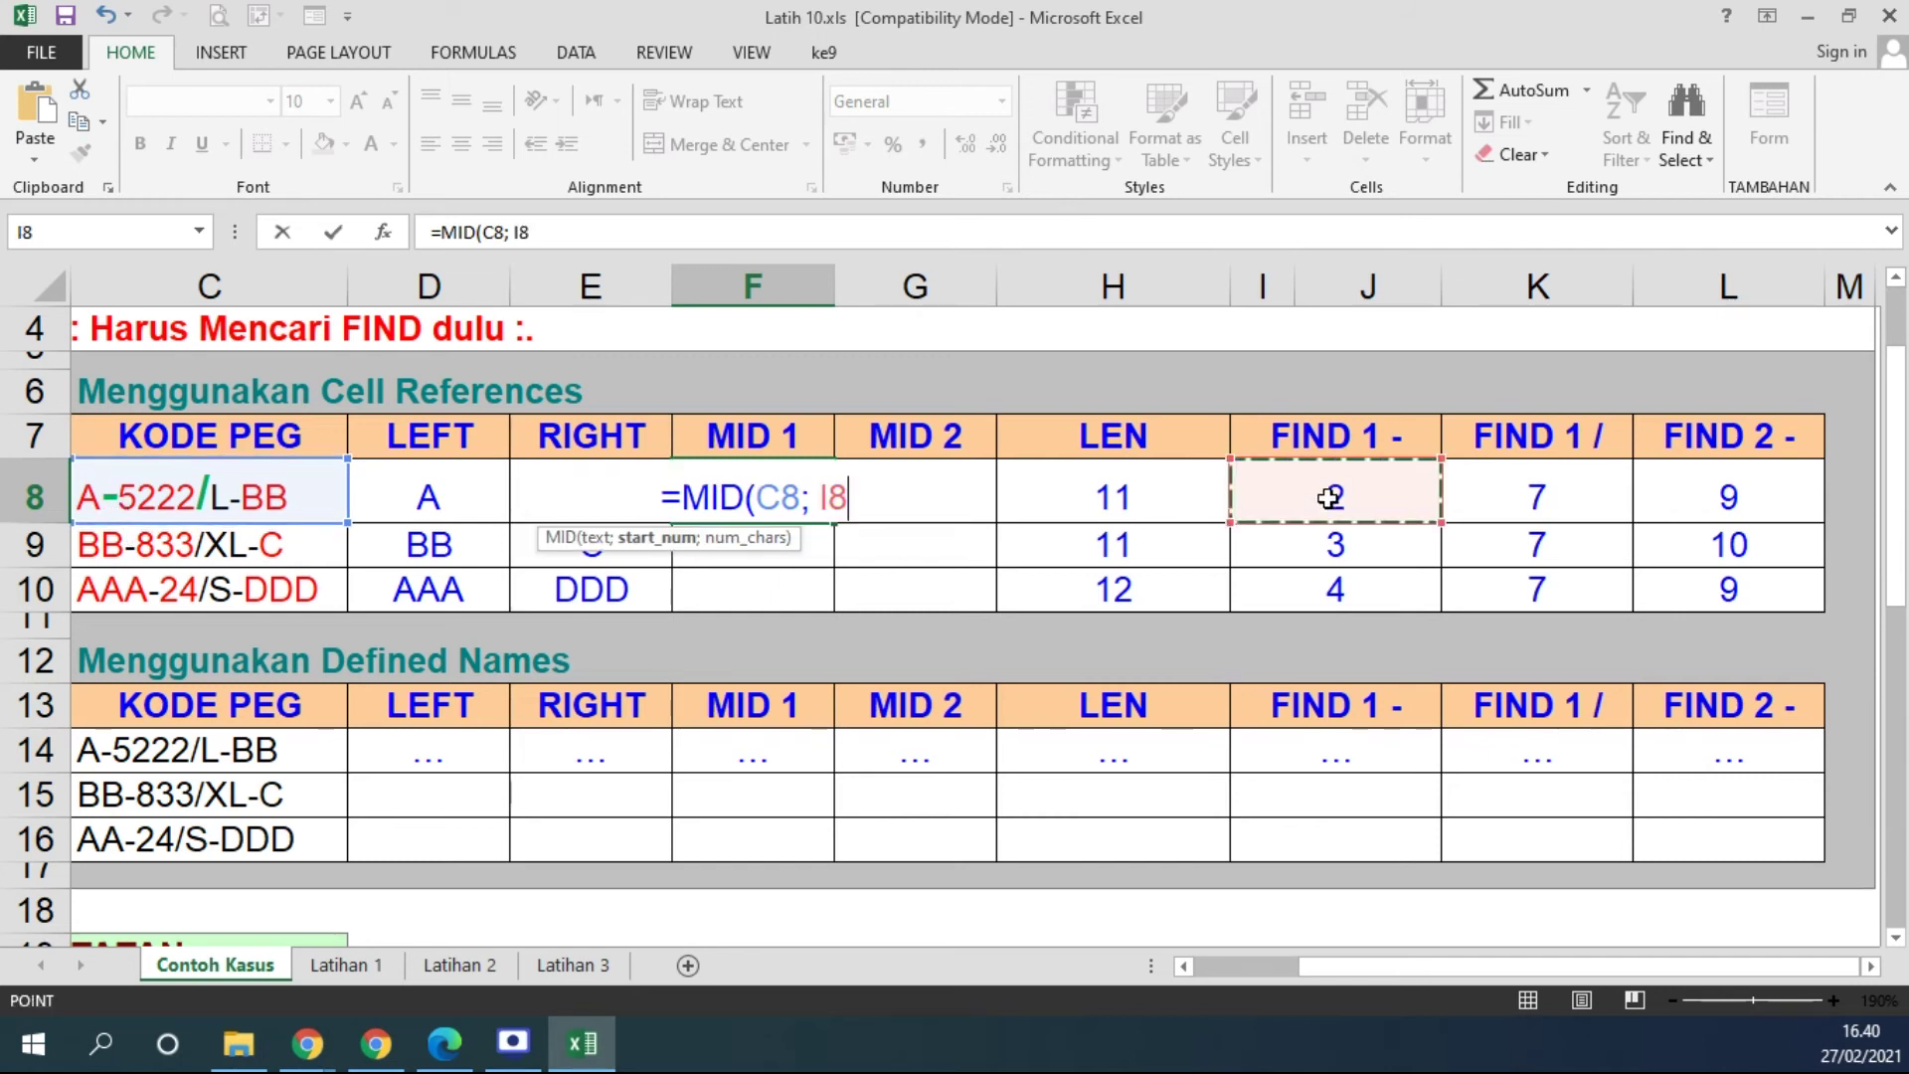
pyautogui.write('+1')
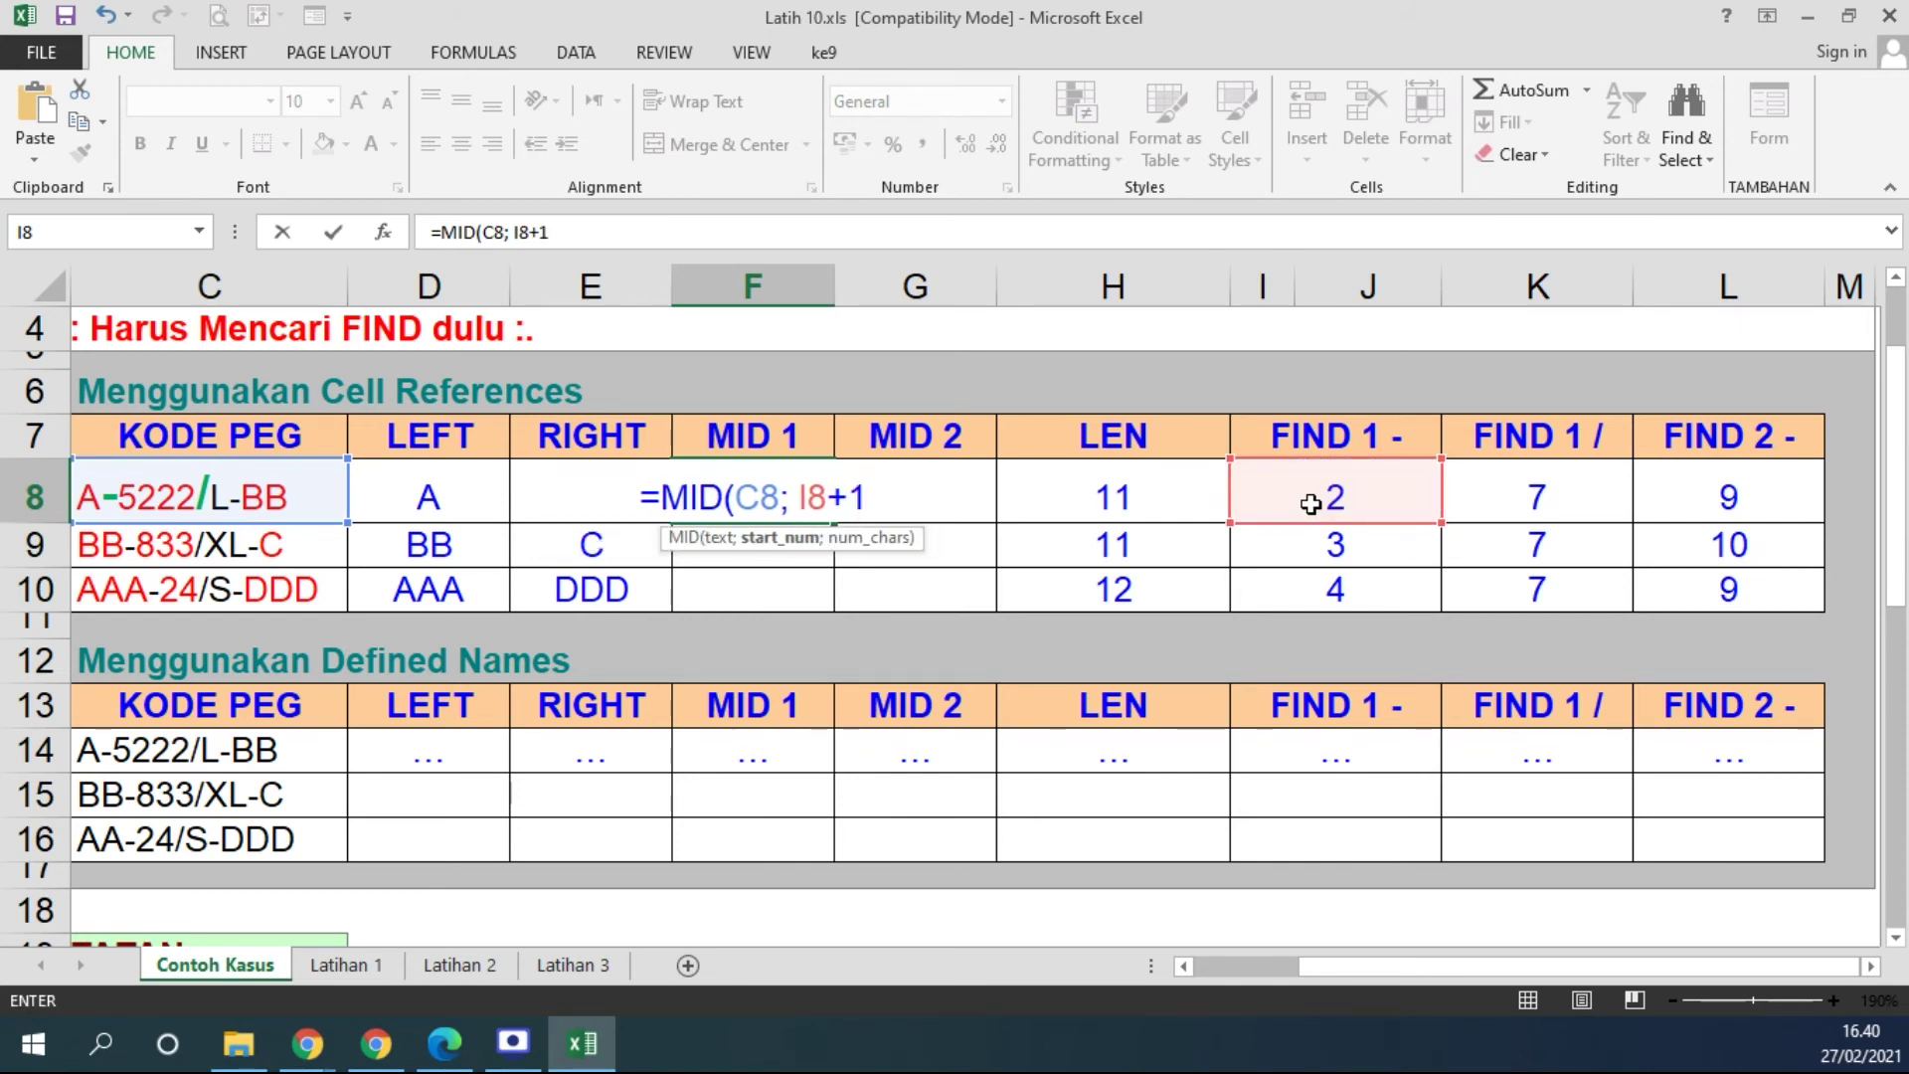
pyautogui.write(';')
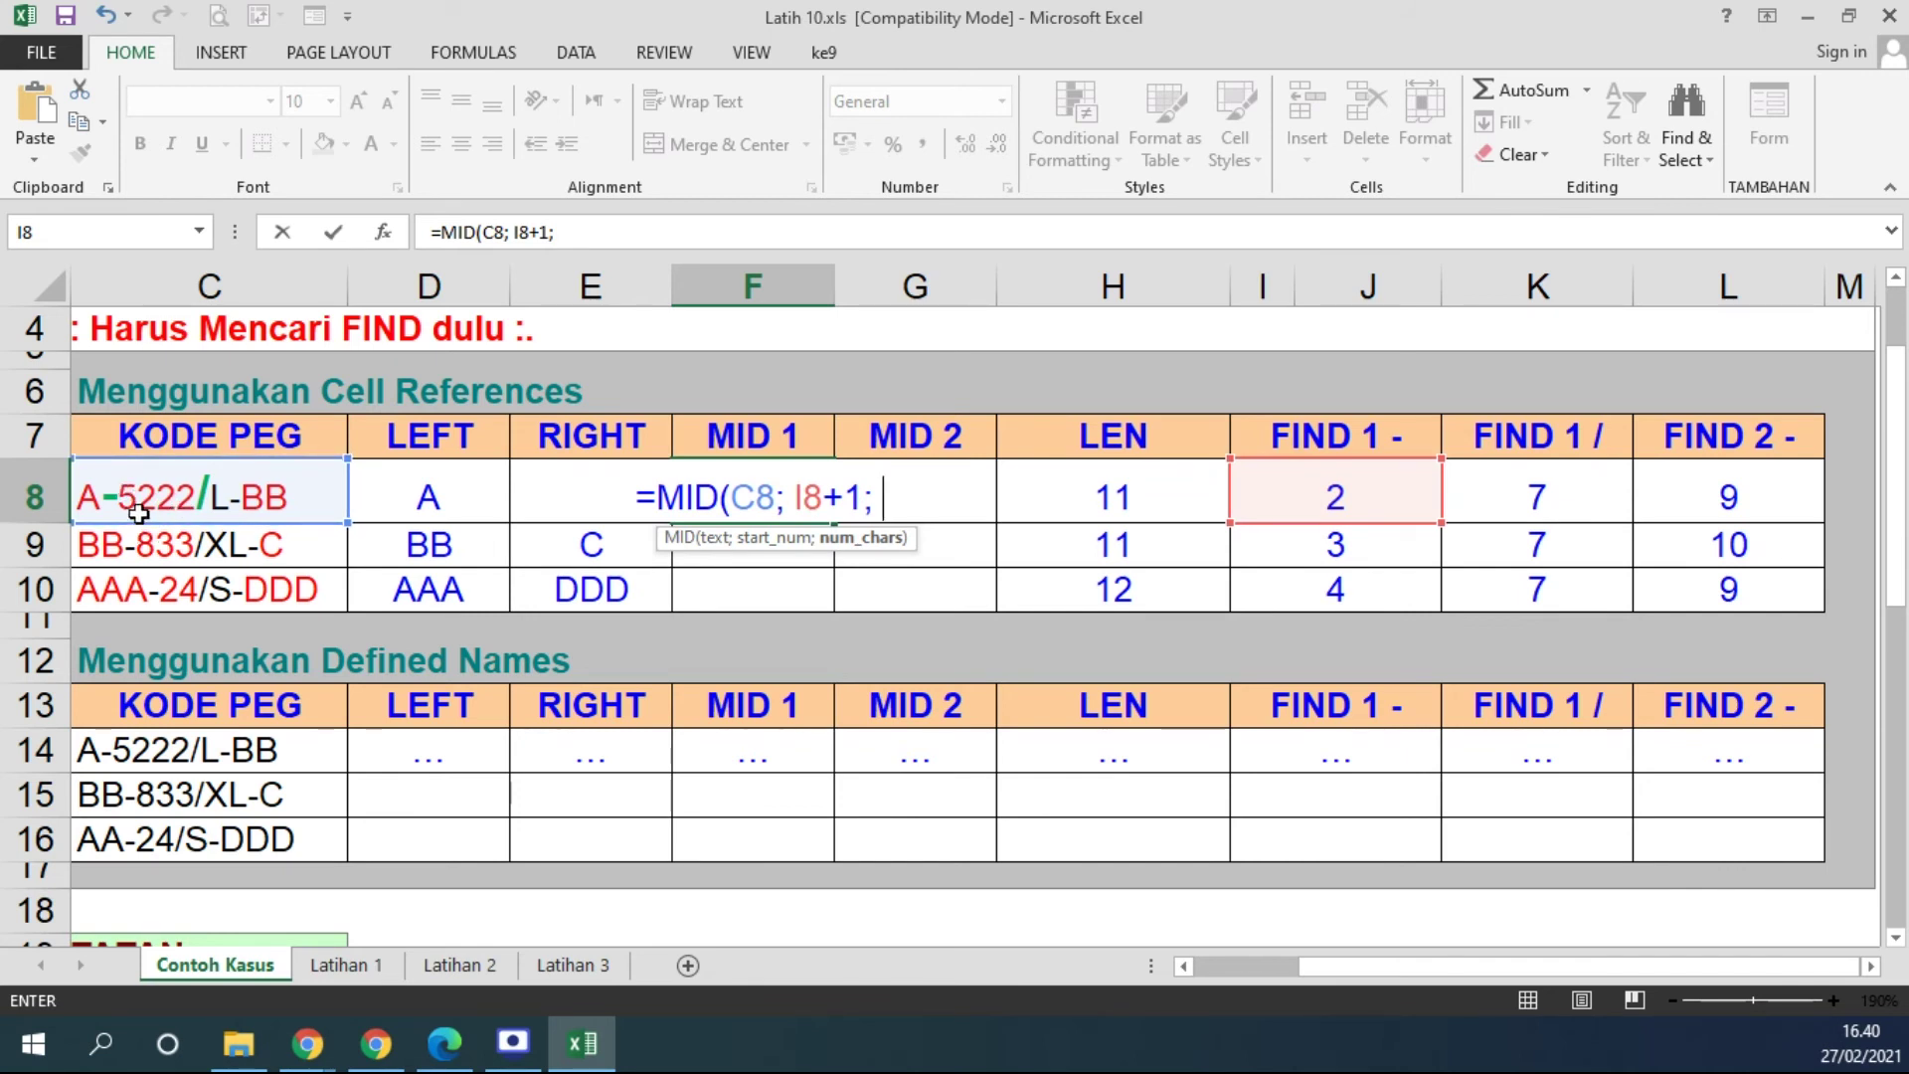
pyautogui.click(1486, 483)
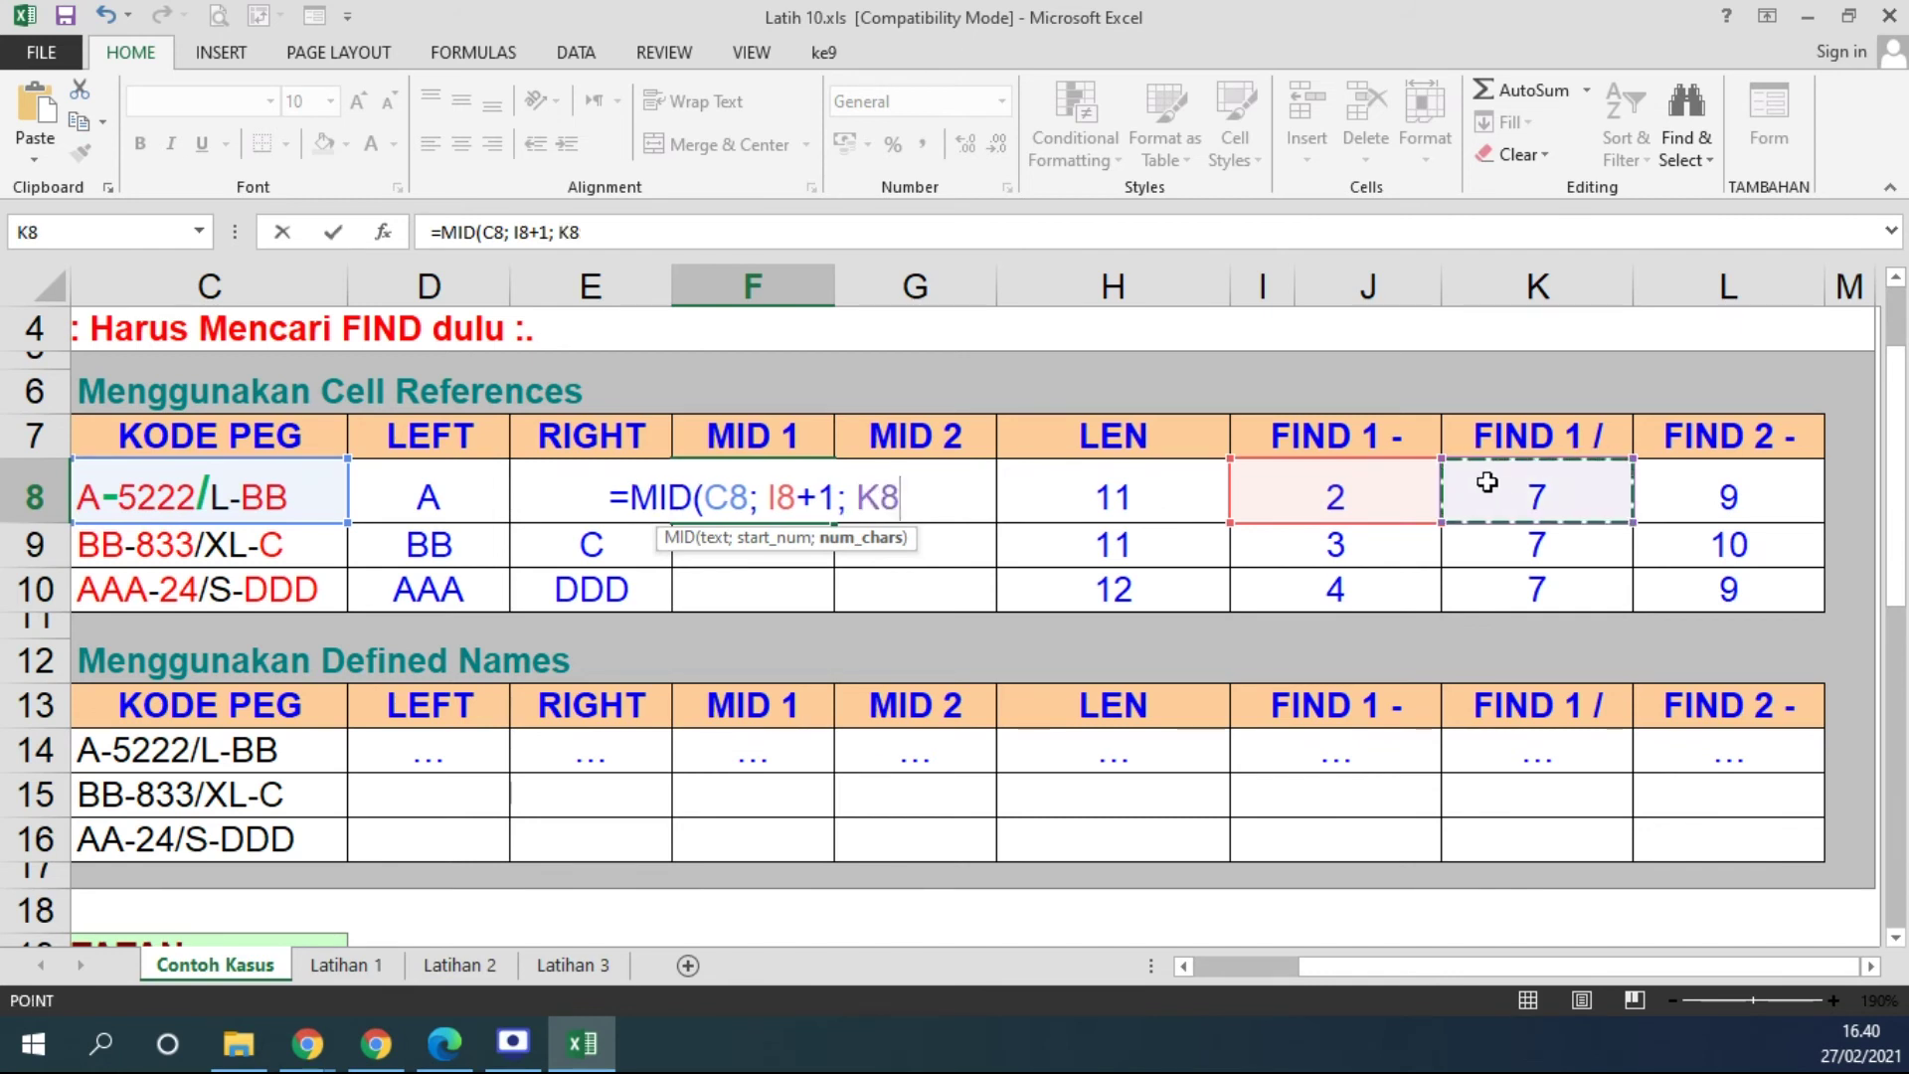
pyautogui.write('-')
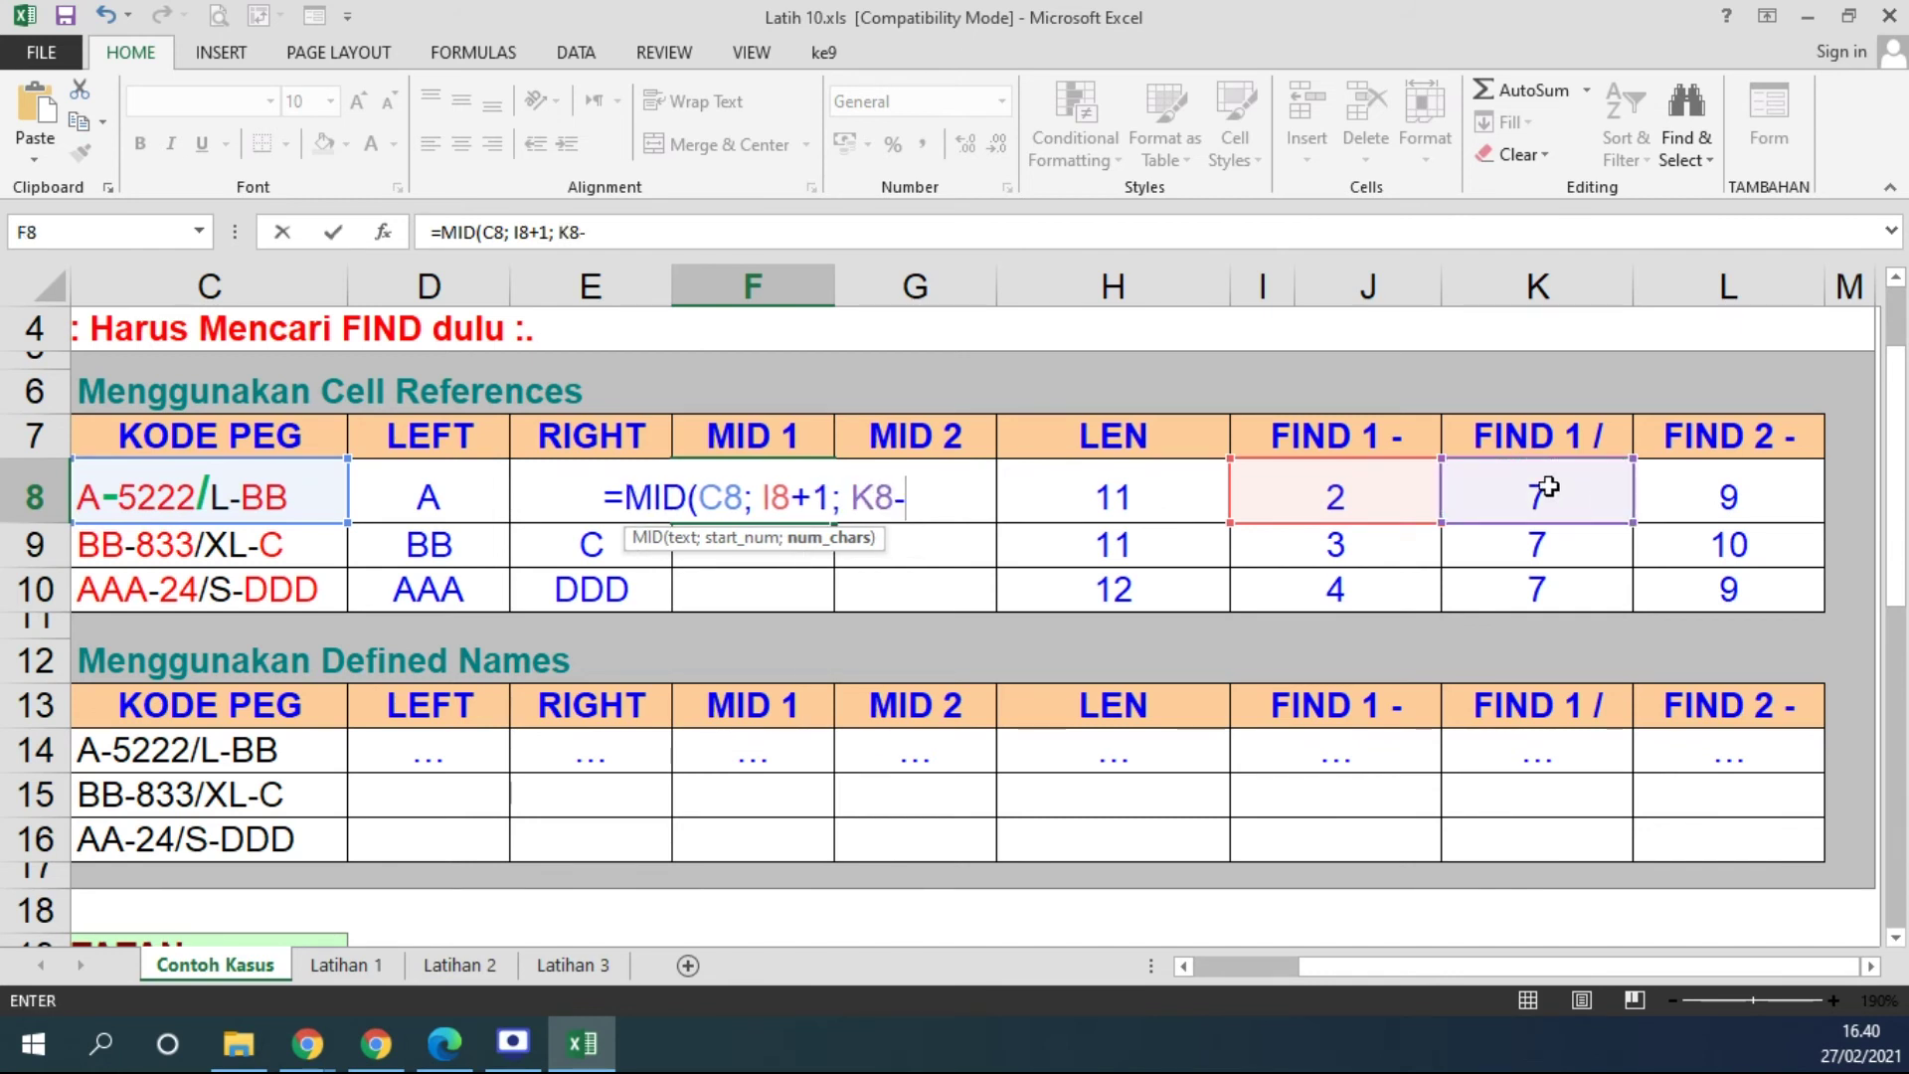
pyautogui.click(1362, 495)
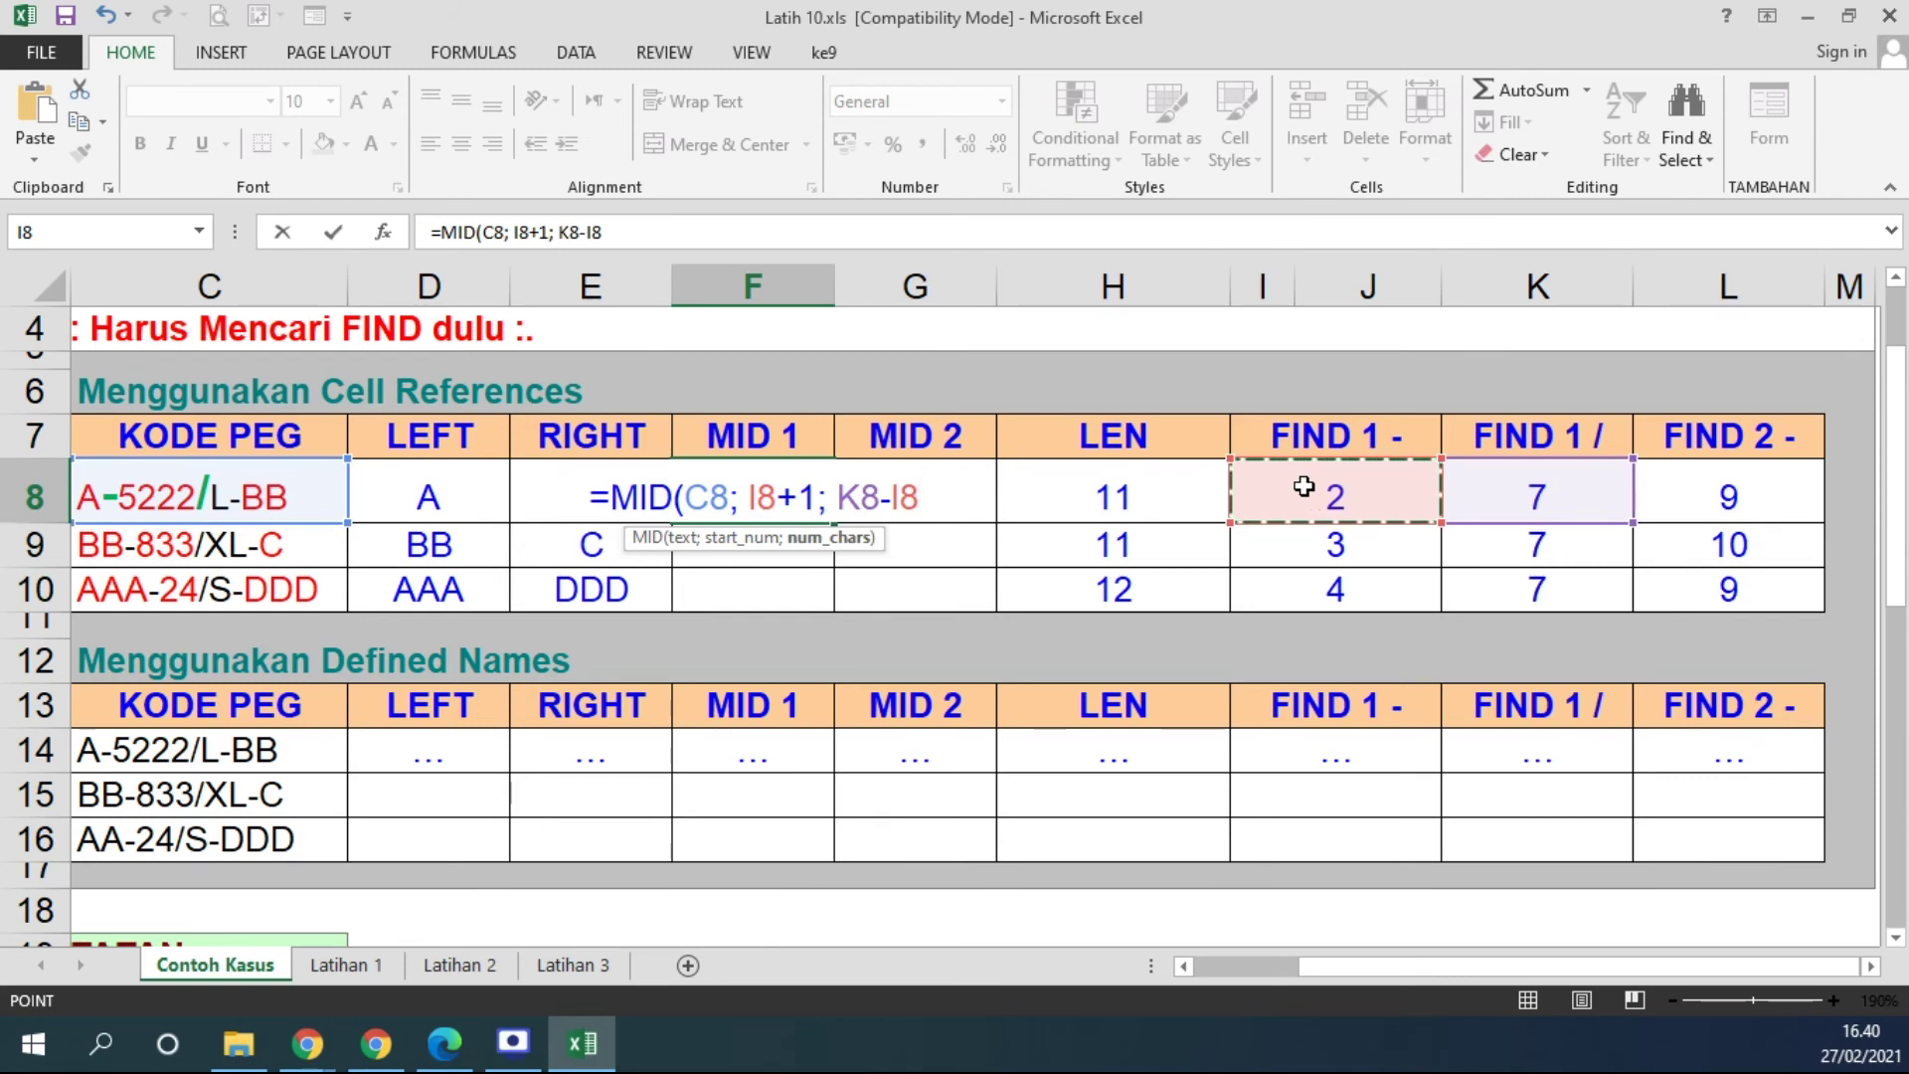
pyautogui.write('-')
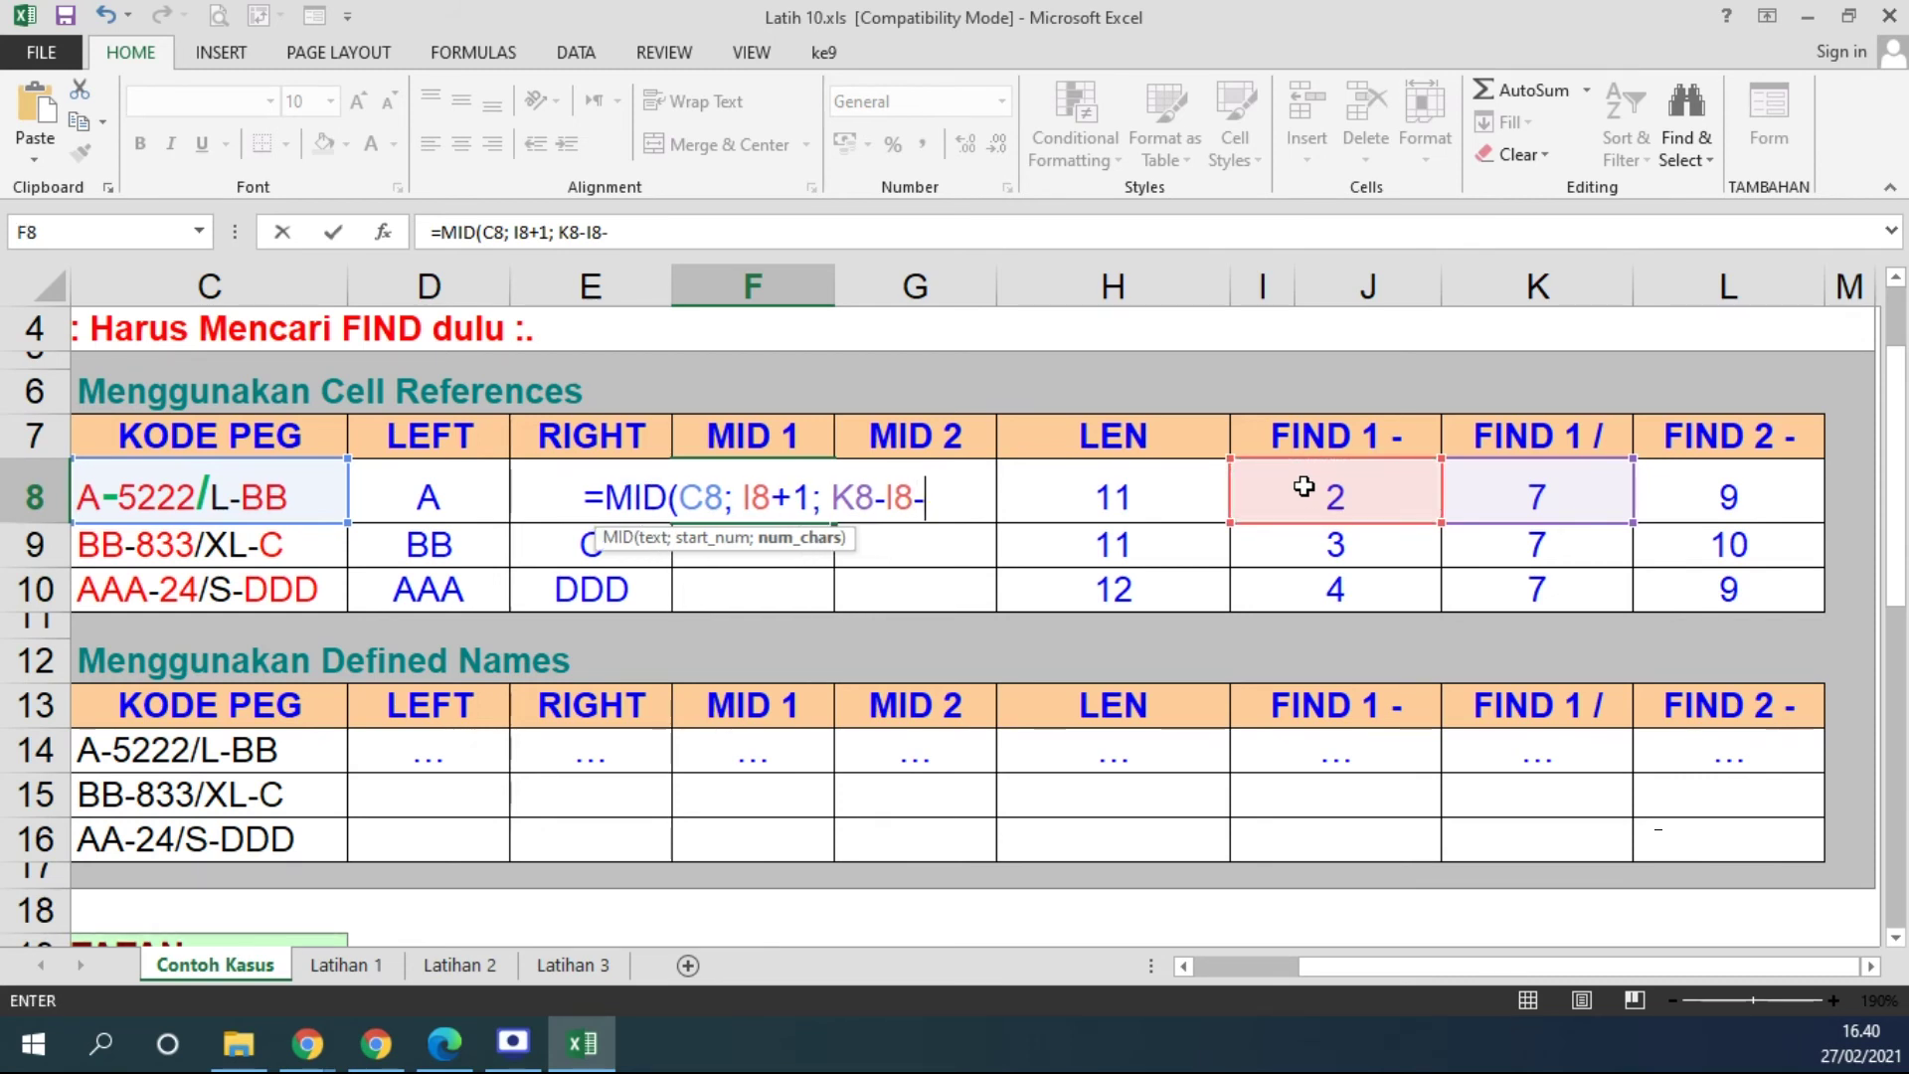
pyautogui.write('1)')
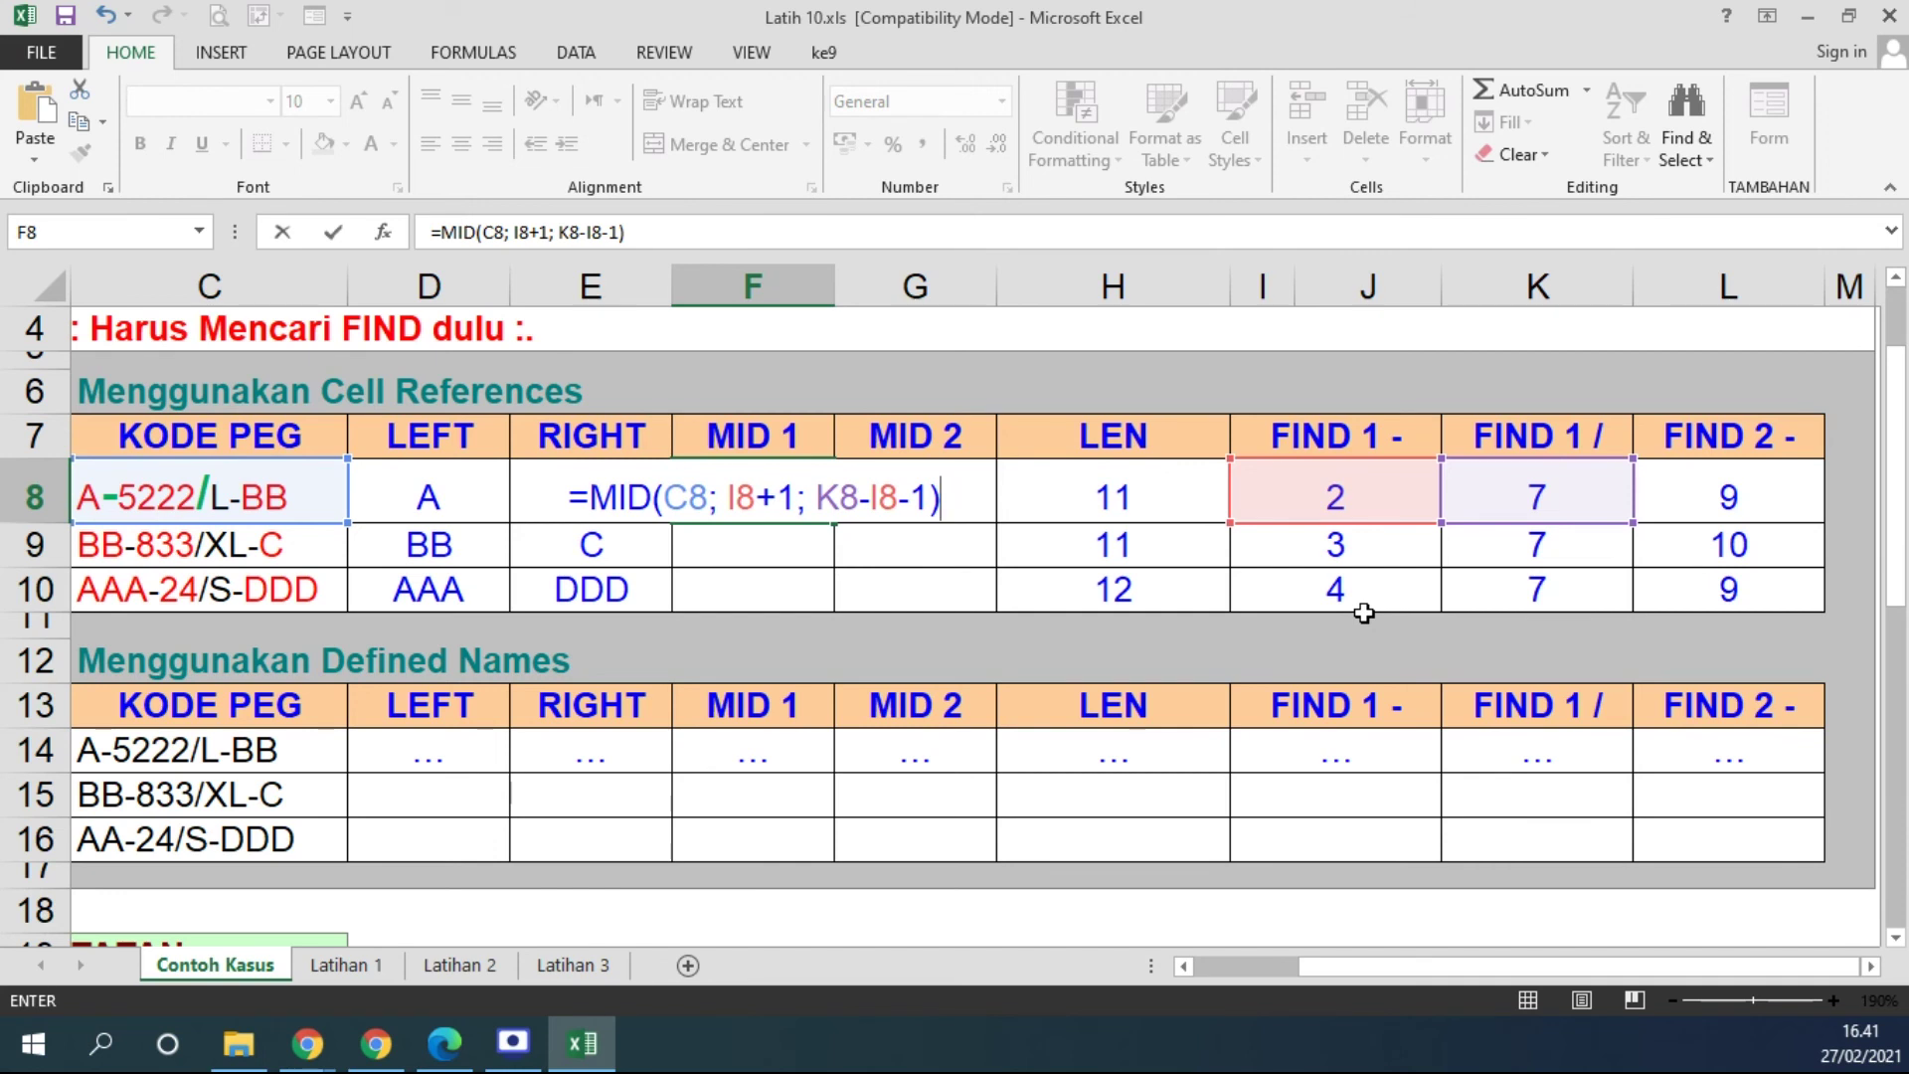
pyautogui.press('Return')
# Fill the MID 1 formula down to F10, returning 5222, 833 and 24
pyautogui.click(798, 508)
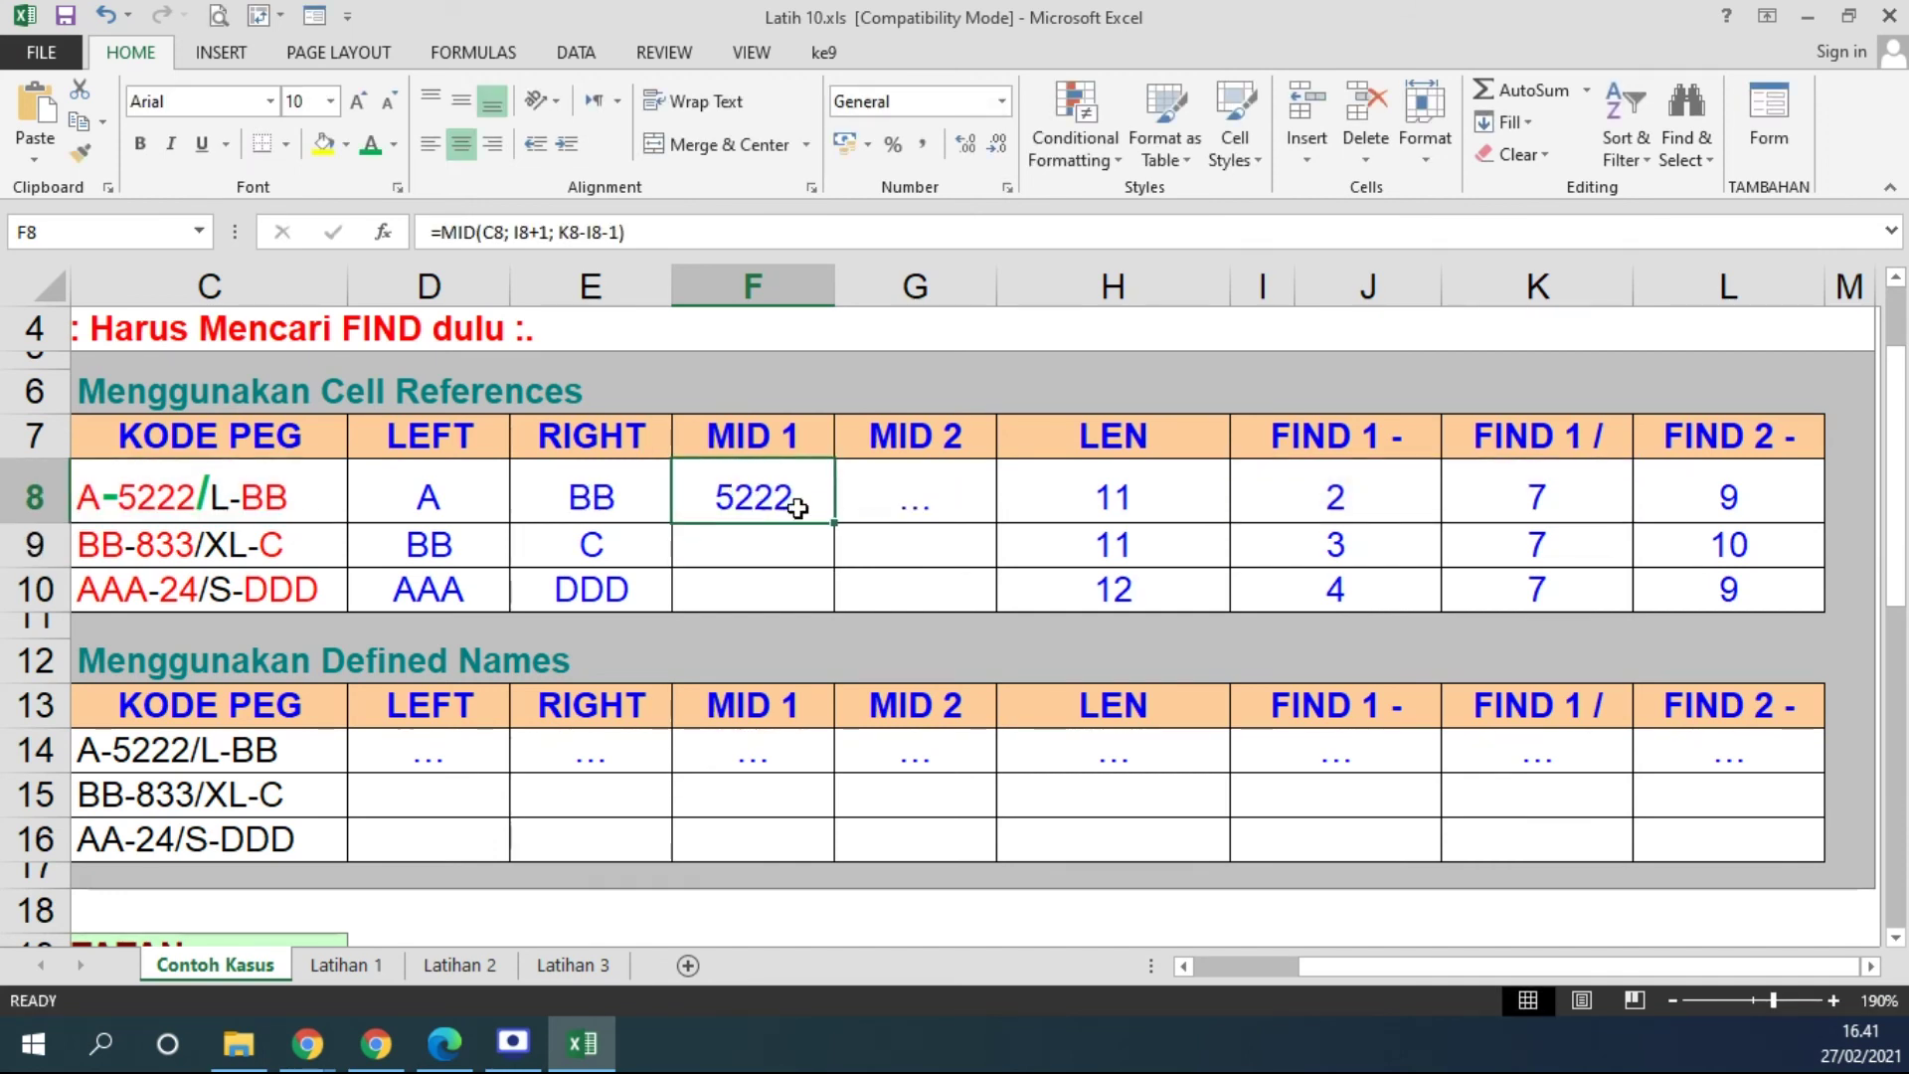
pyautogui.doubleClick(835, 523)
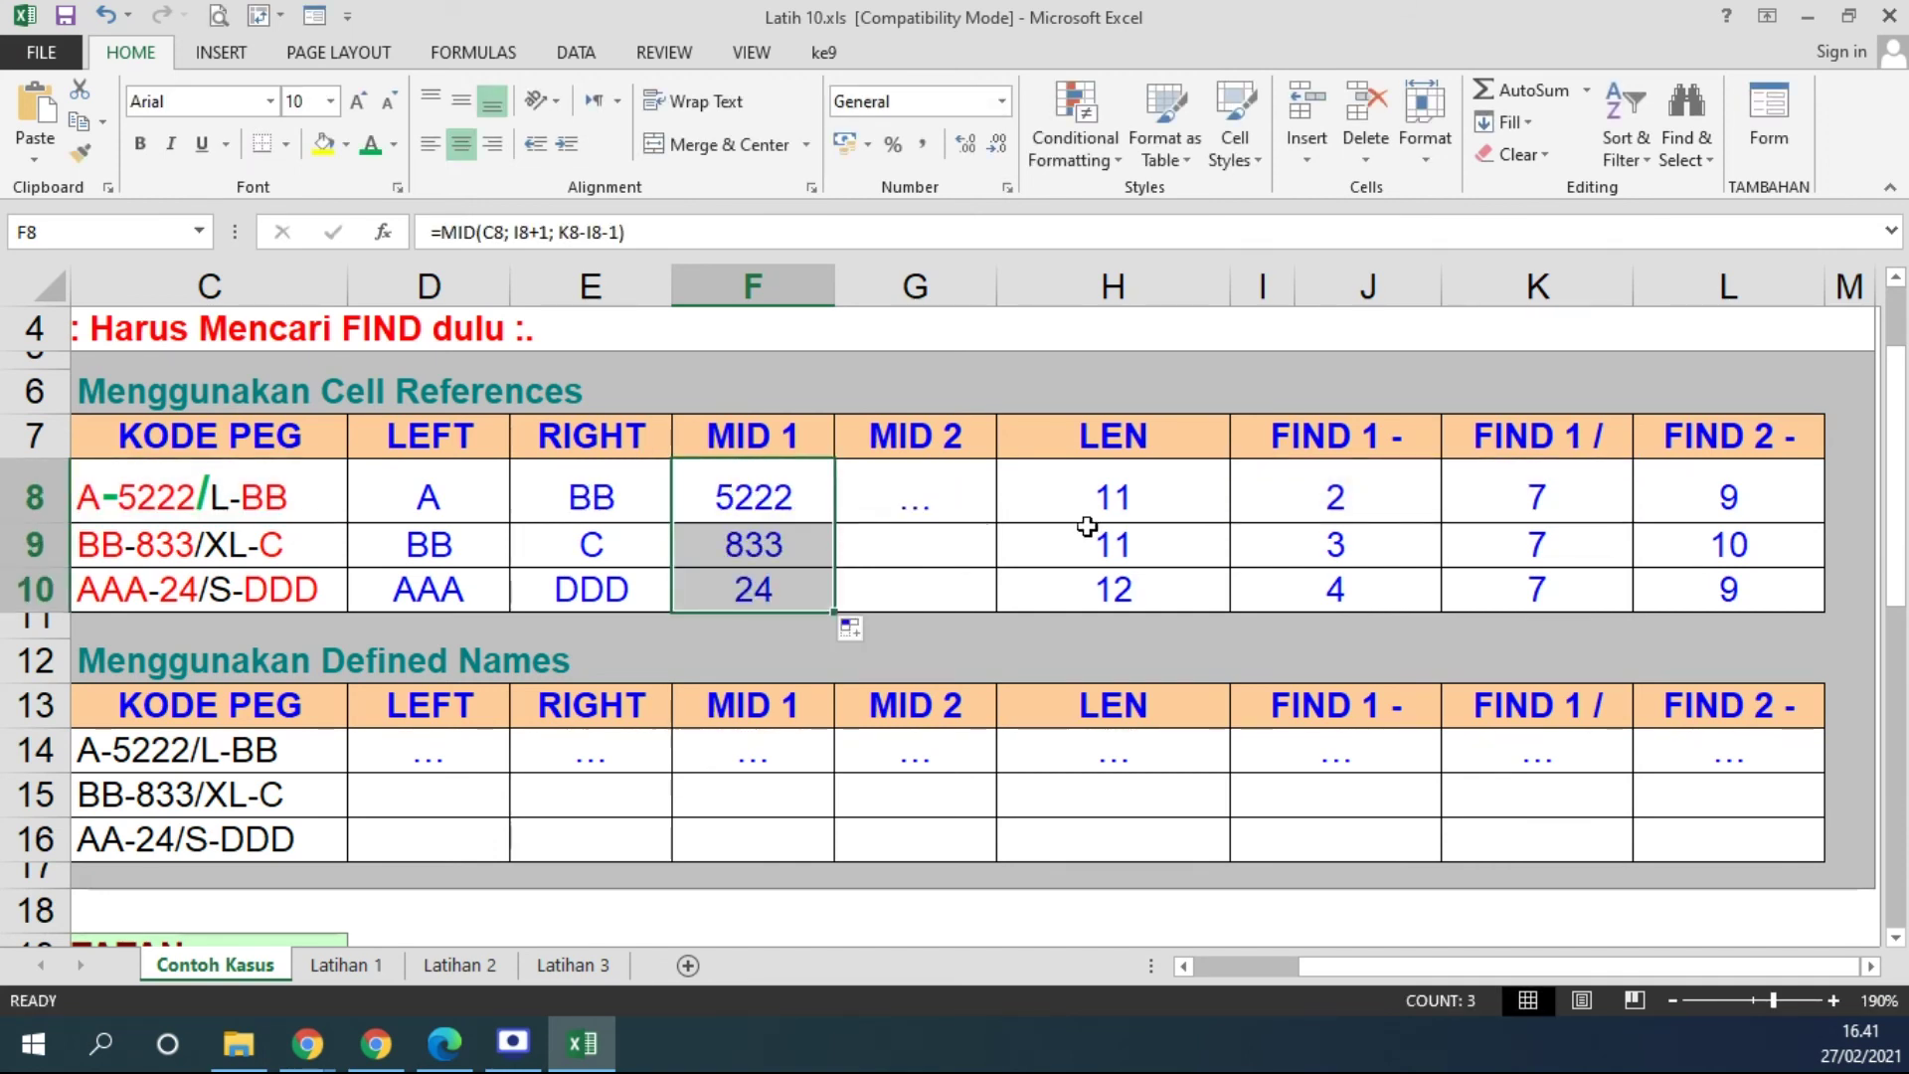
pyautogui.doubleClick(807, 496)
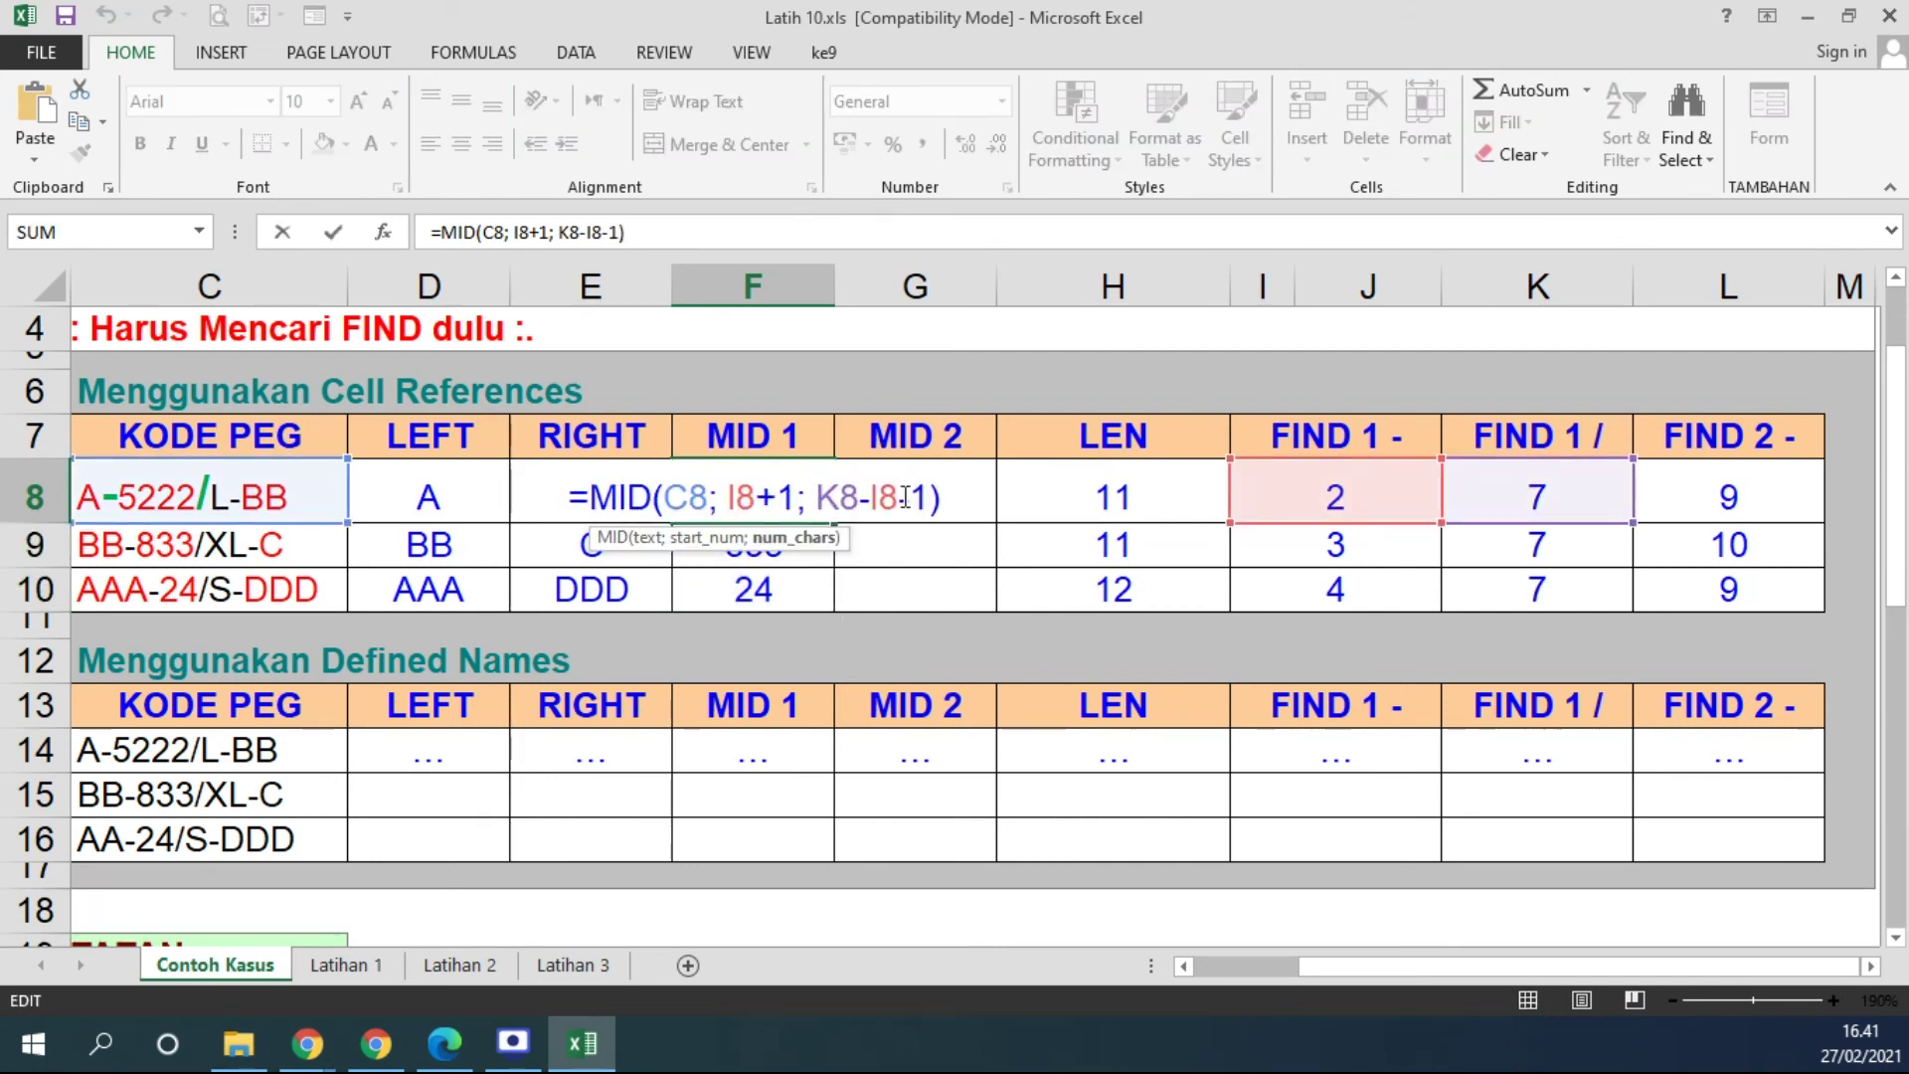
pyautogui.moveTo(906, 499); pyautogui.dragTo(921, 484)
pyautogui.press('BackSpace')
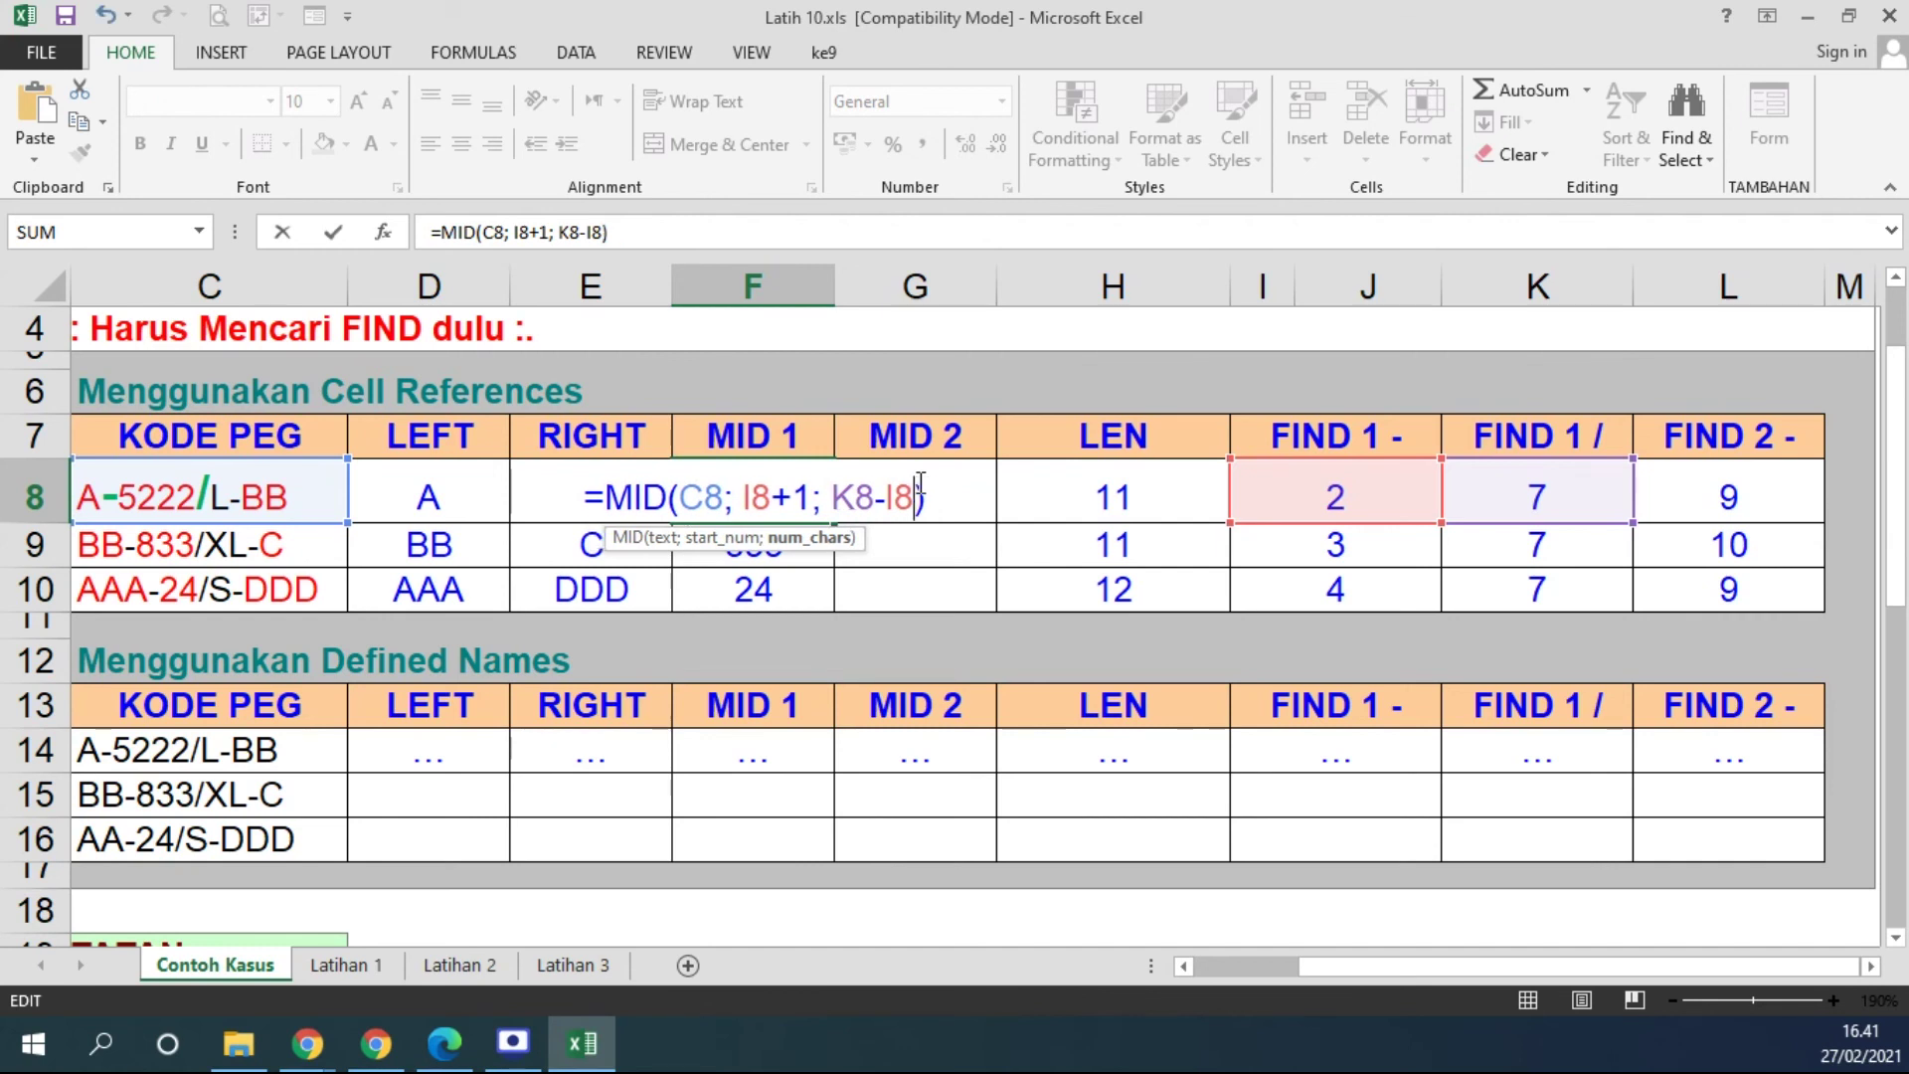
pyautogui.press('Return')
pyautogui.click(780, 497)
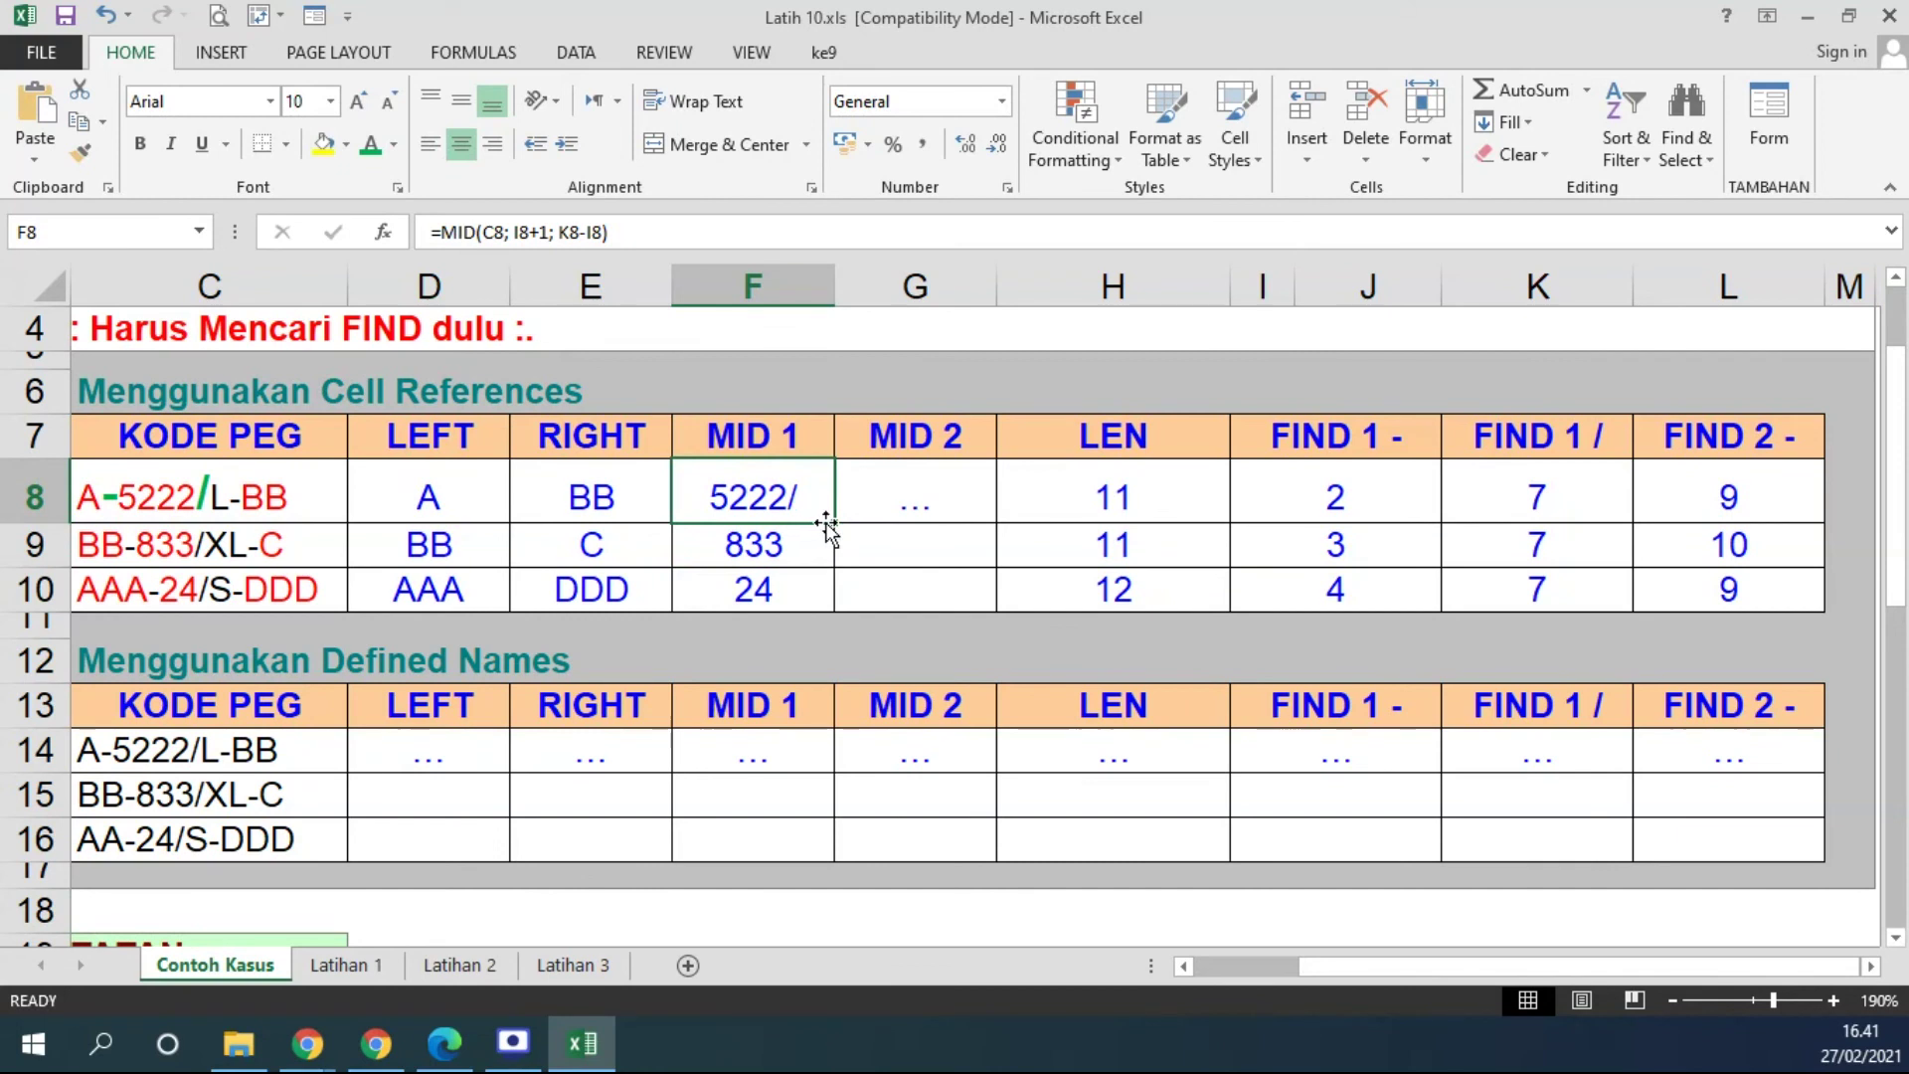
pyautogui.doubleClick(834, 522)
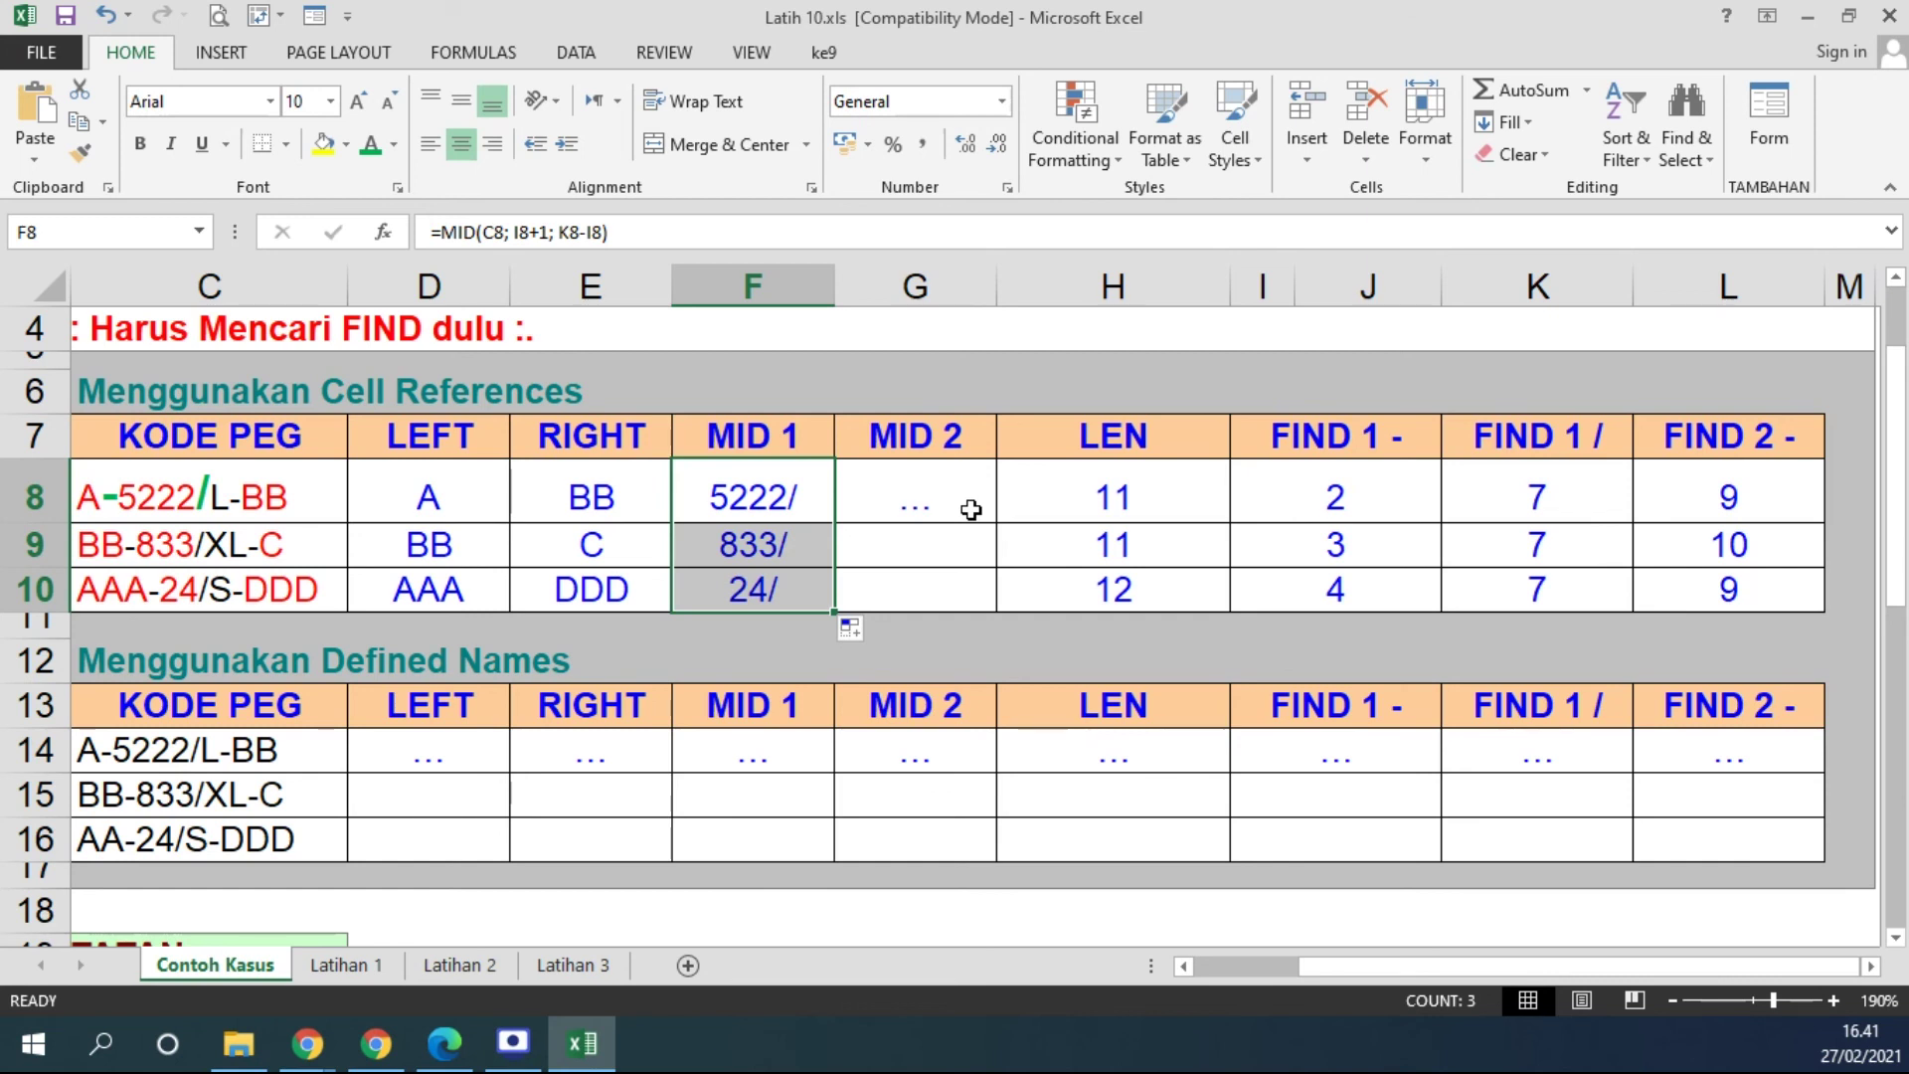
pyautogui.doubleClick(813, 497)
pyautogui.click(918, 501)
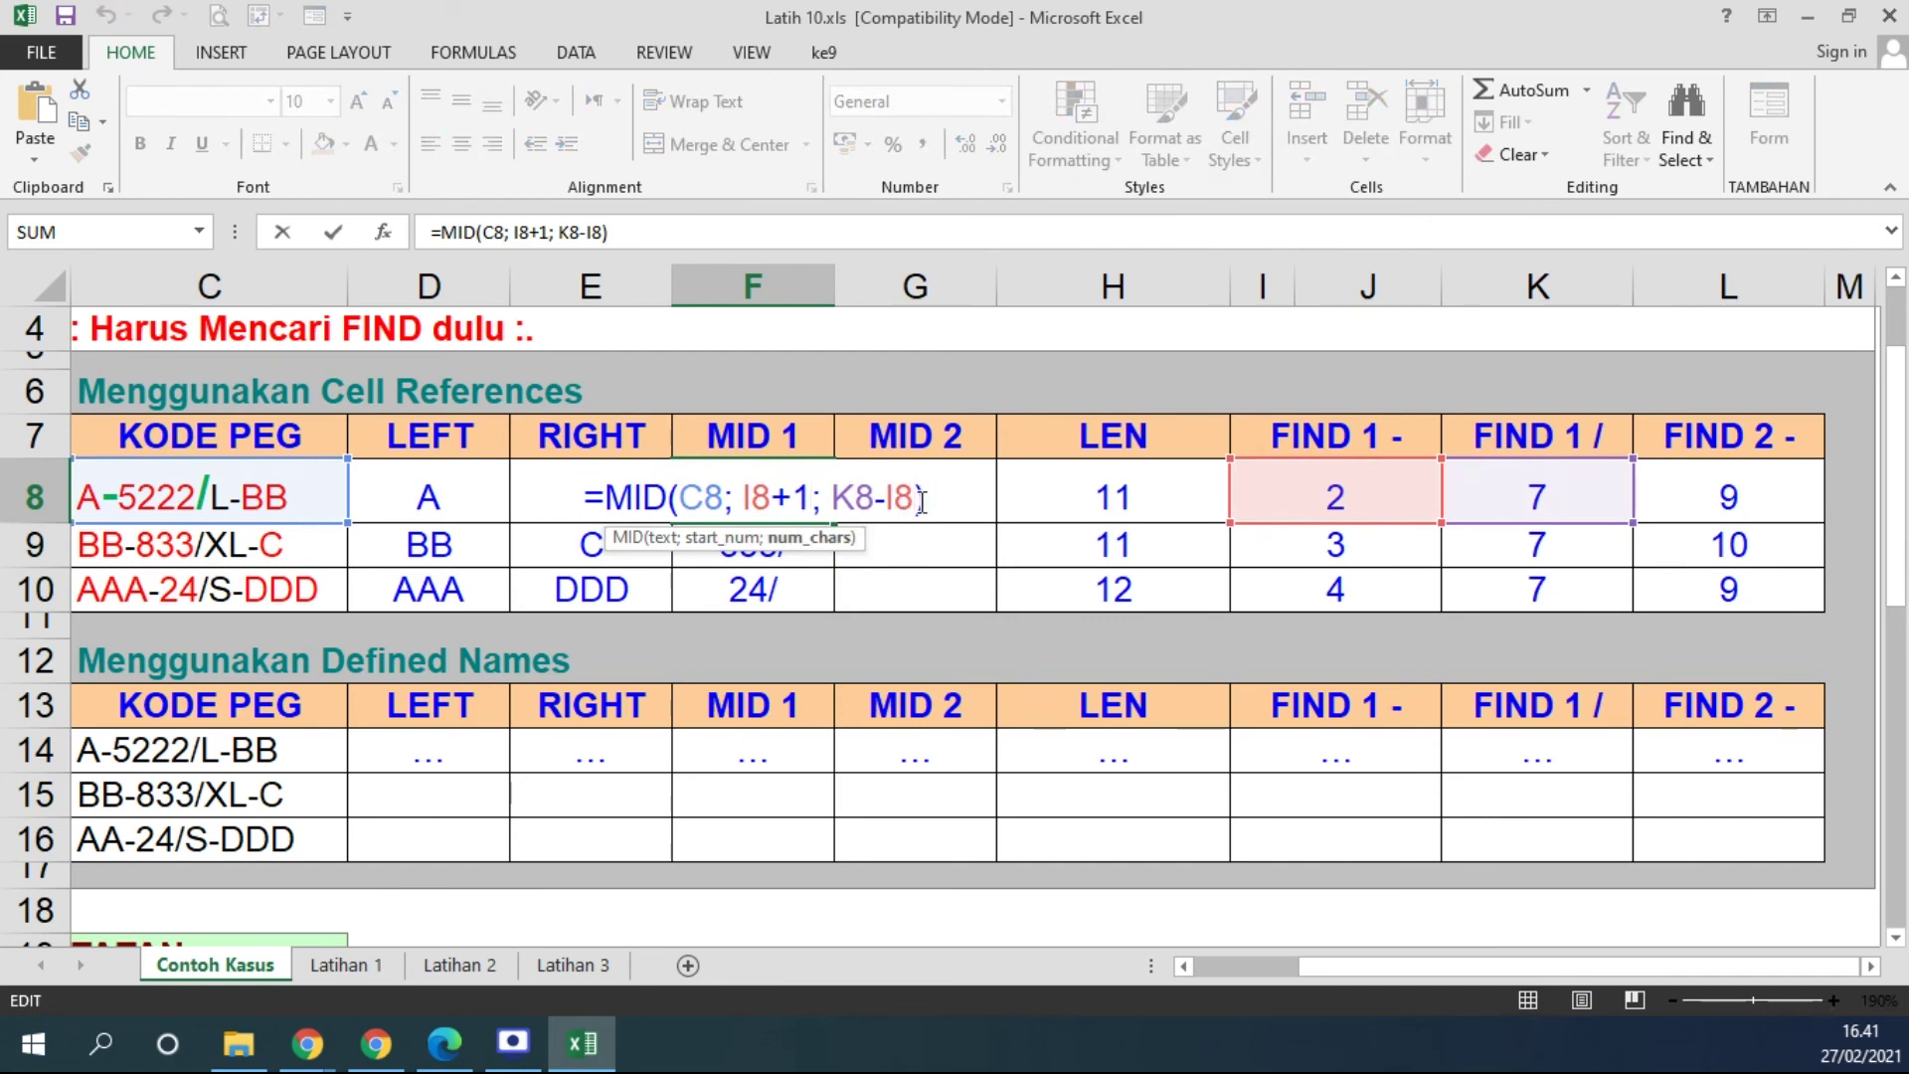
pyautogui.write('-1')
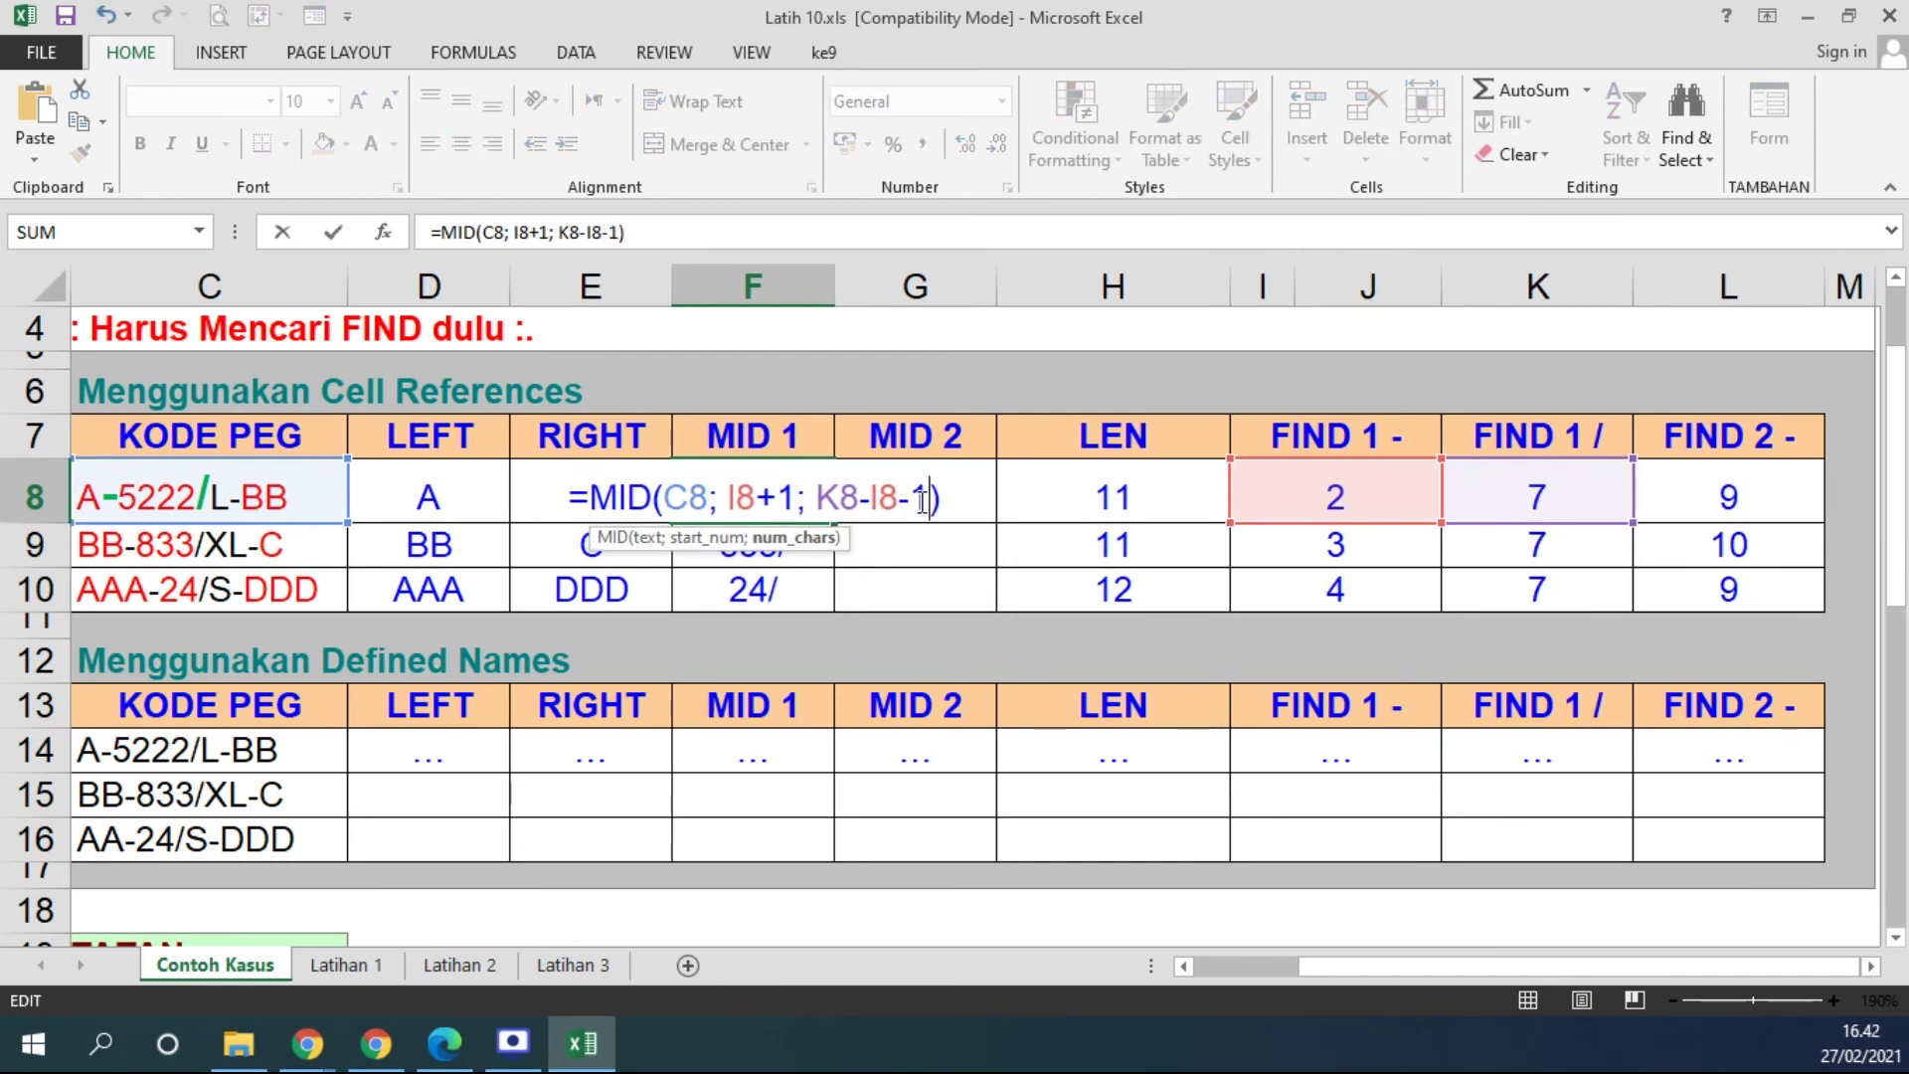
pyautogui.press('Return')
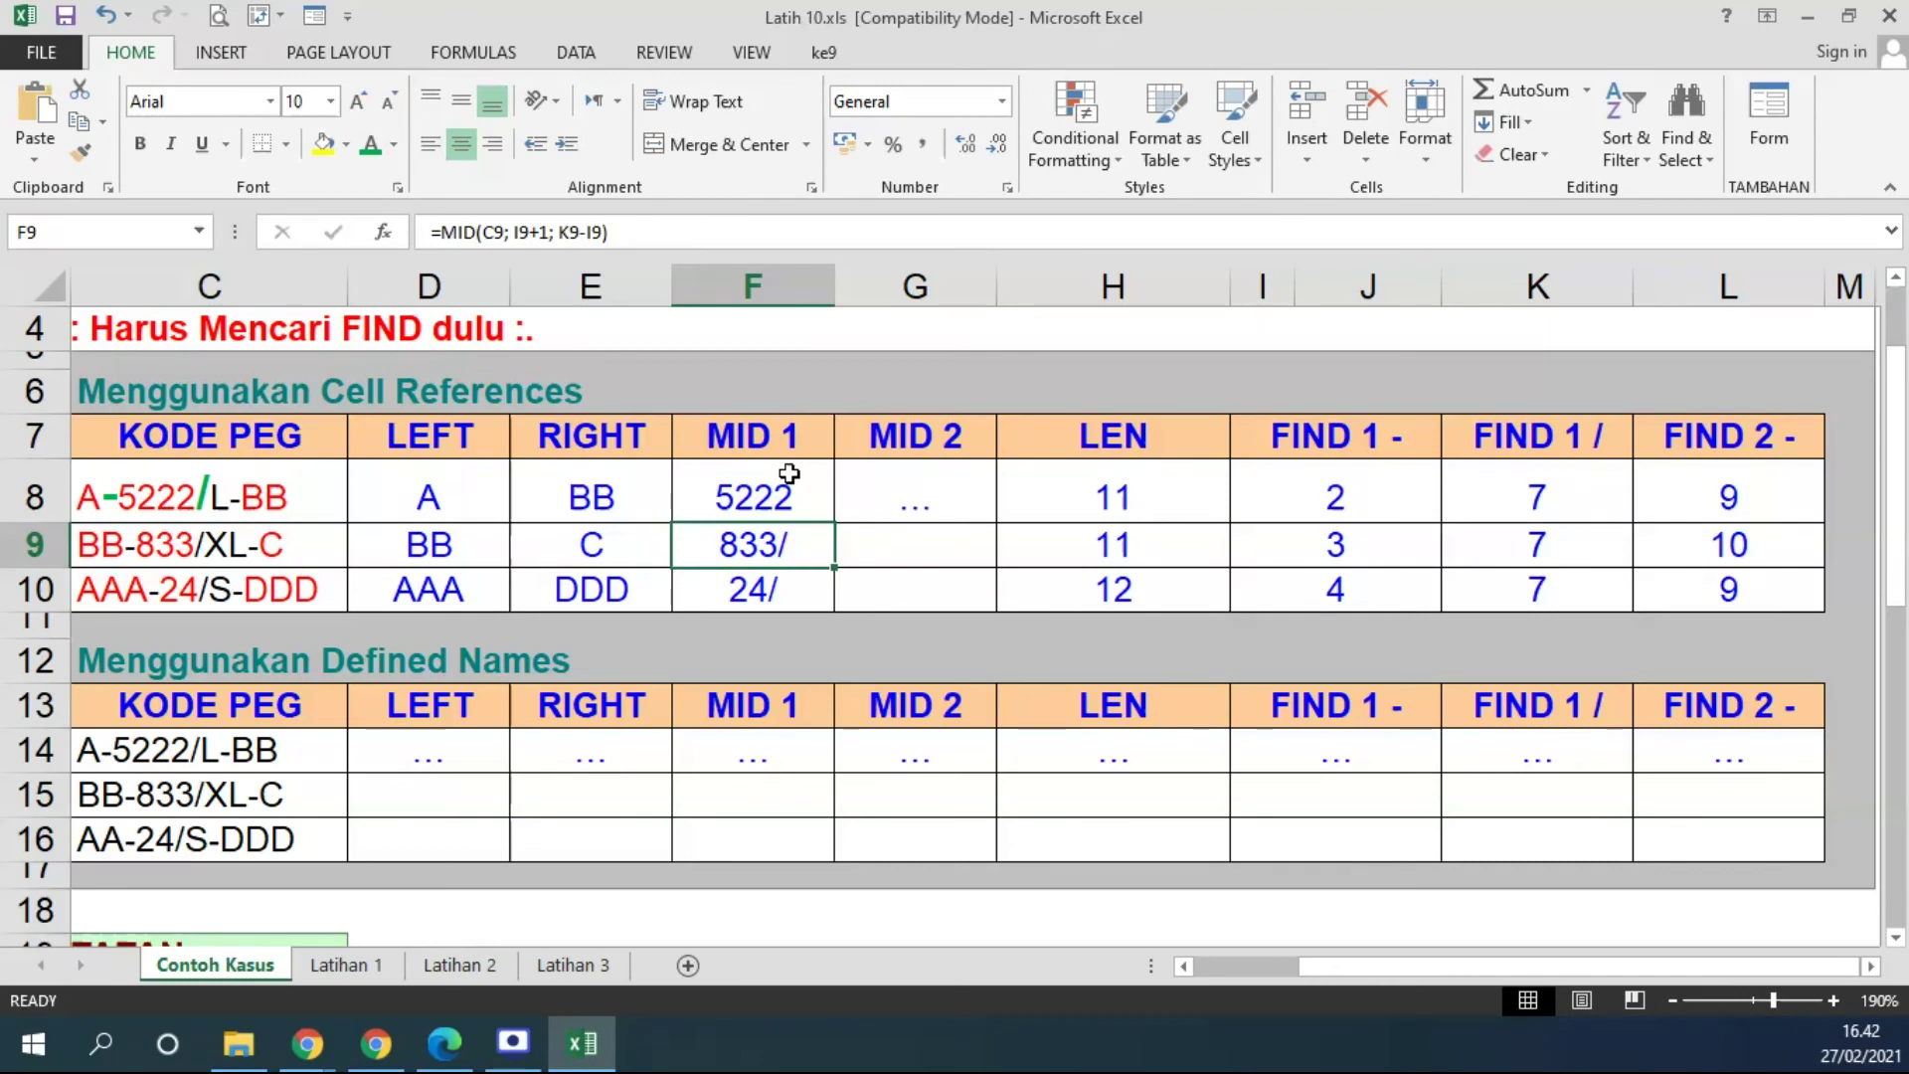
pyautogui.click(795, 485)
pyautogui.doubleClick(836, 522)
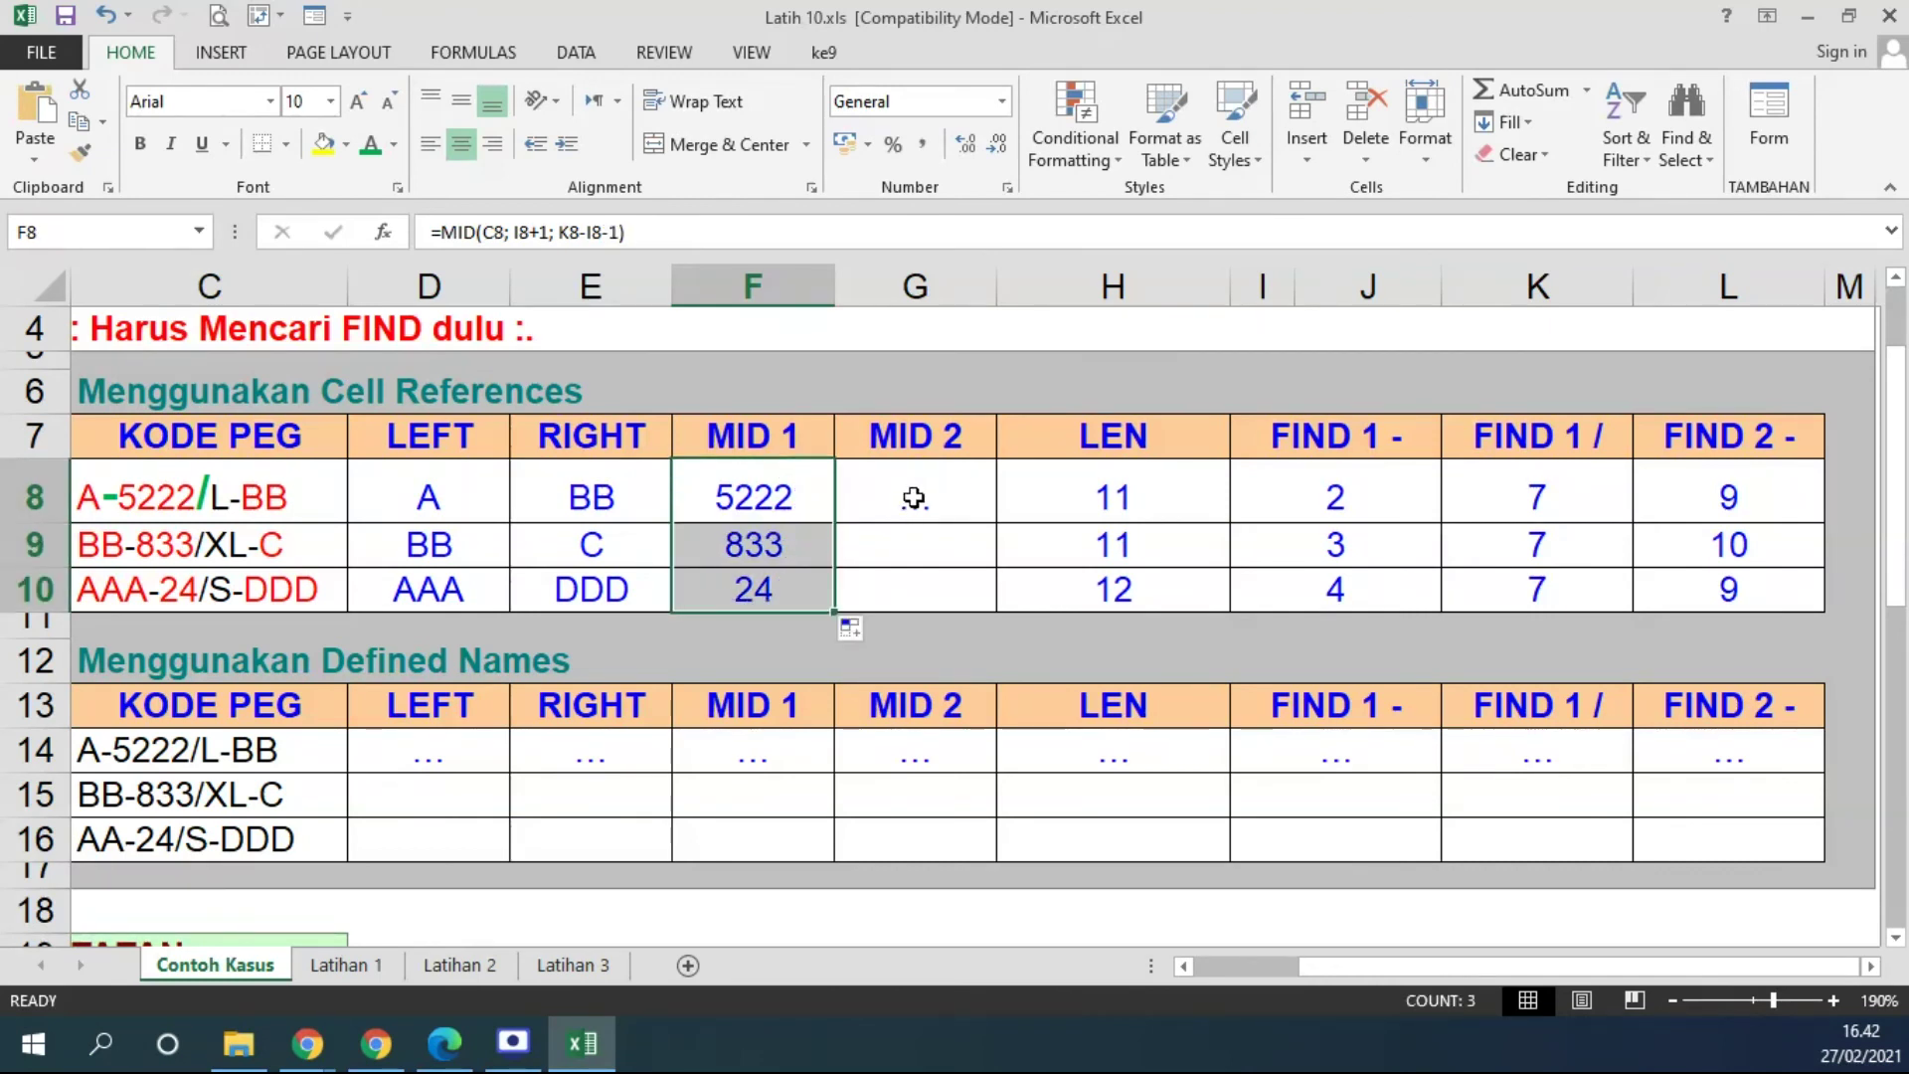
pyautogui.click(981, 494)
# Enter =MID(C8; K8+1; L8-K8-1) in G8 to extract the text between slash and second hyphen
pyautogui.write('=MID(')
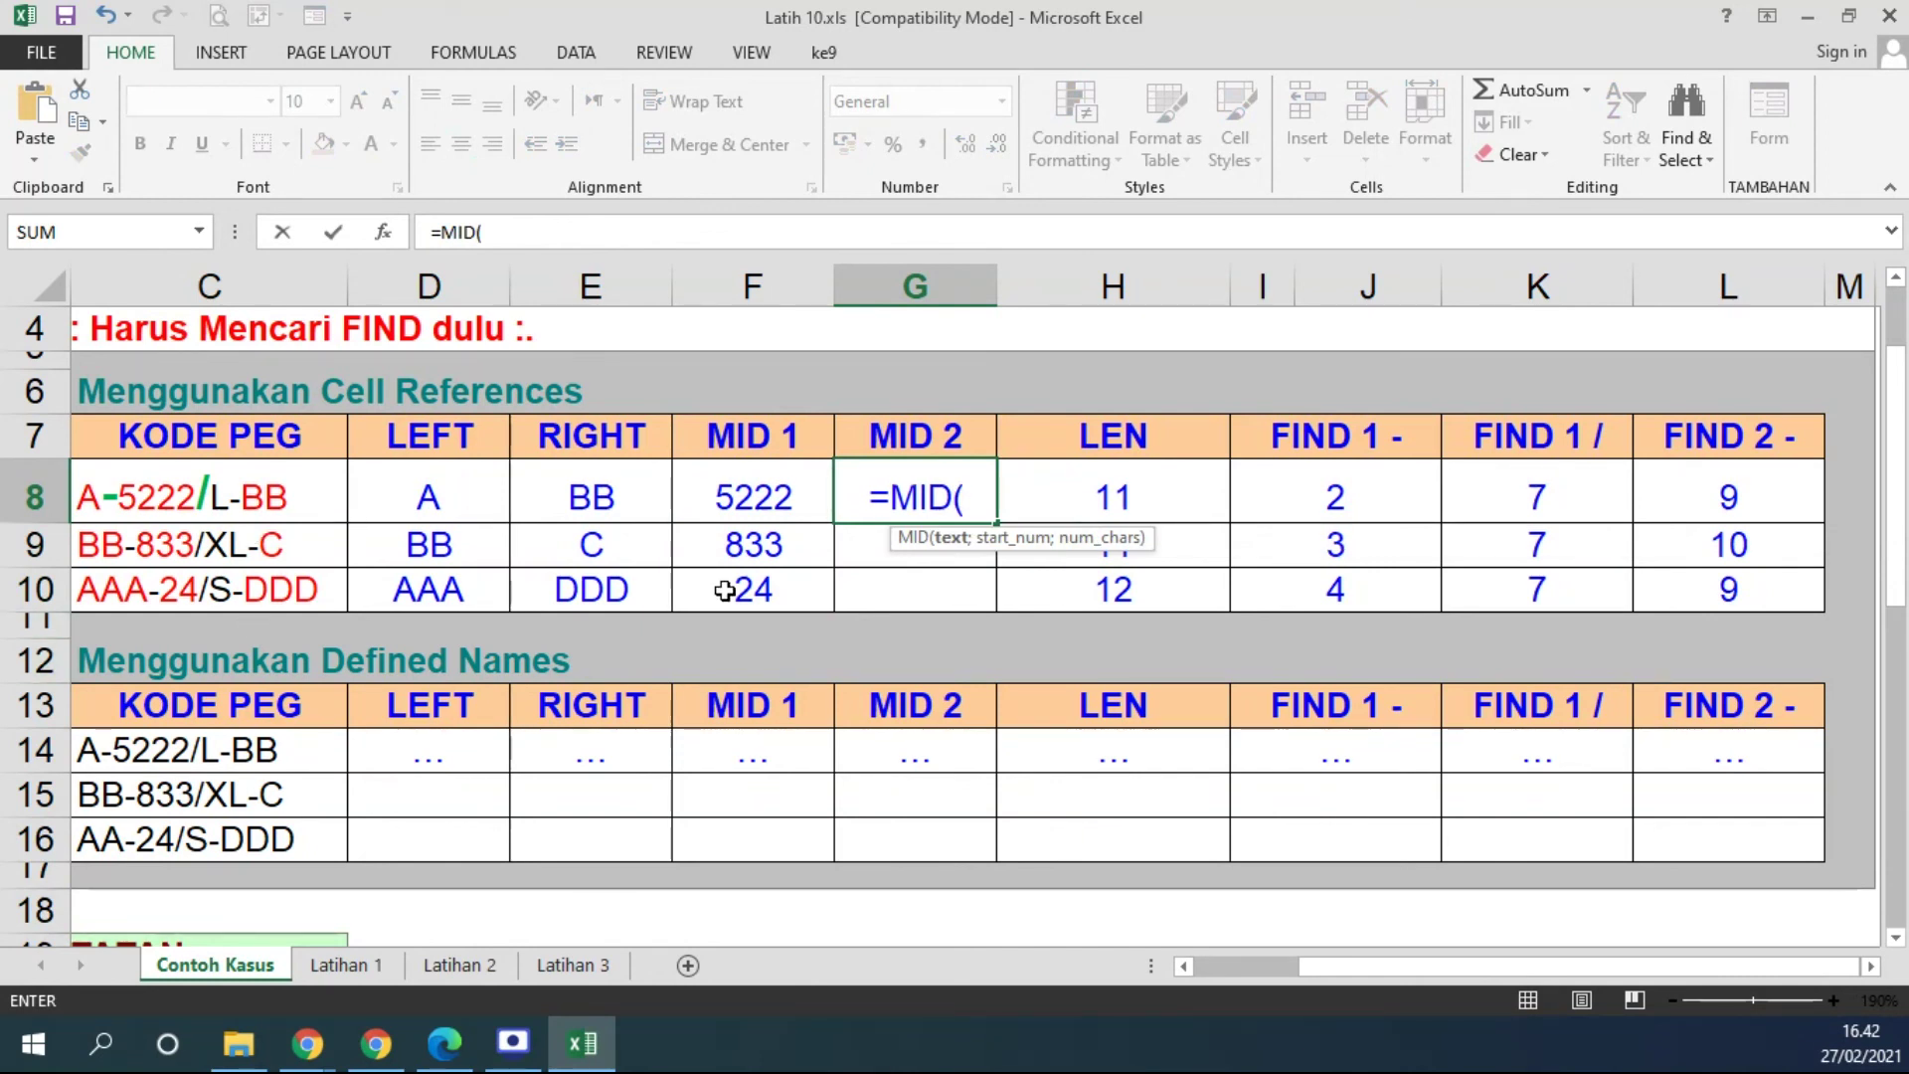
pyautogui.click(256, 502)
pyautogui.click(256, 502)
pyautogui.write(';')
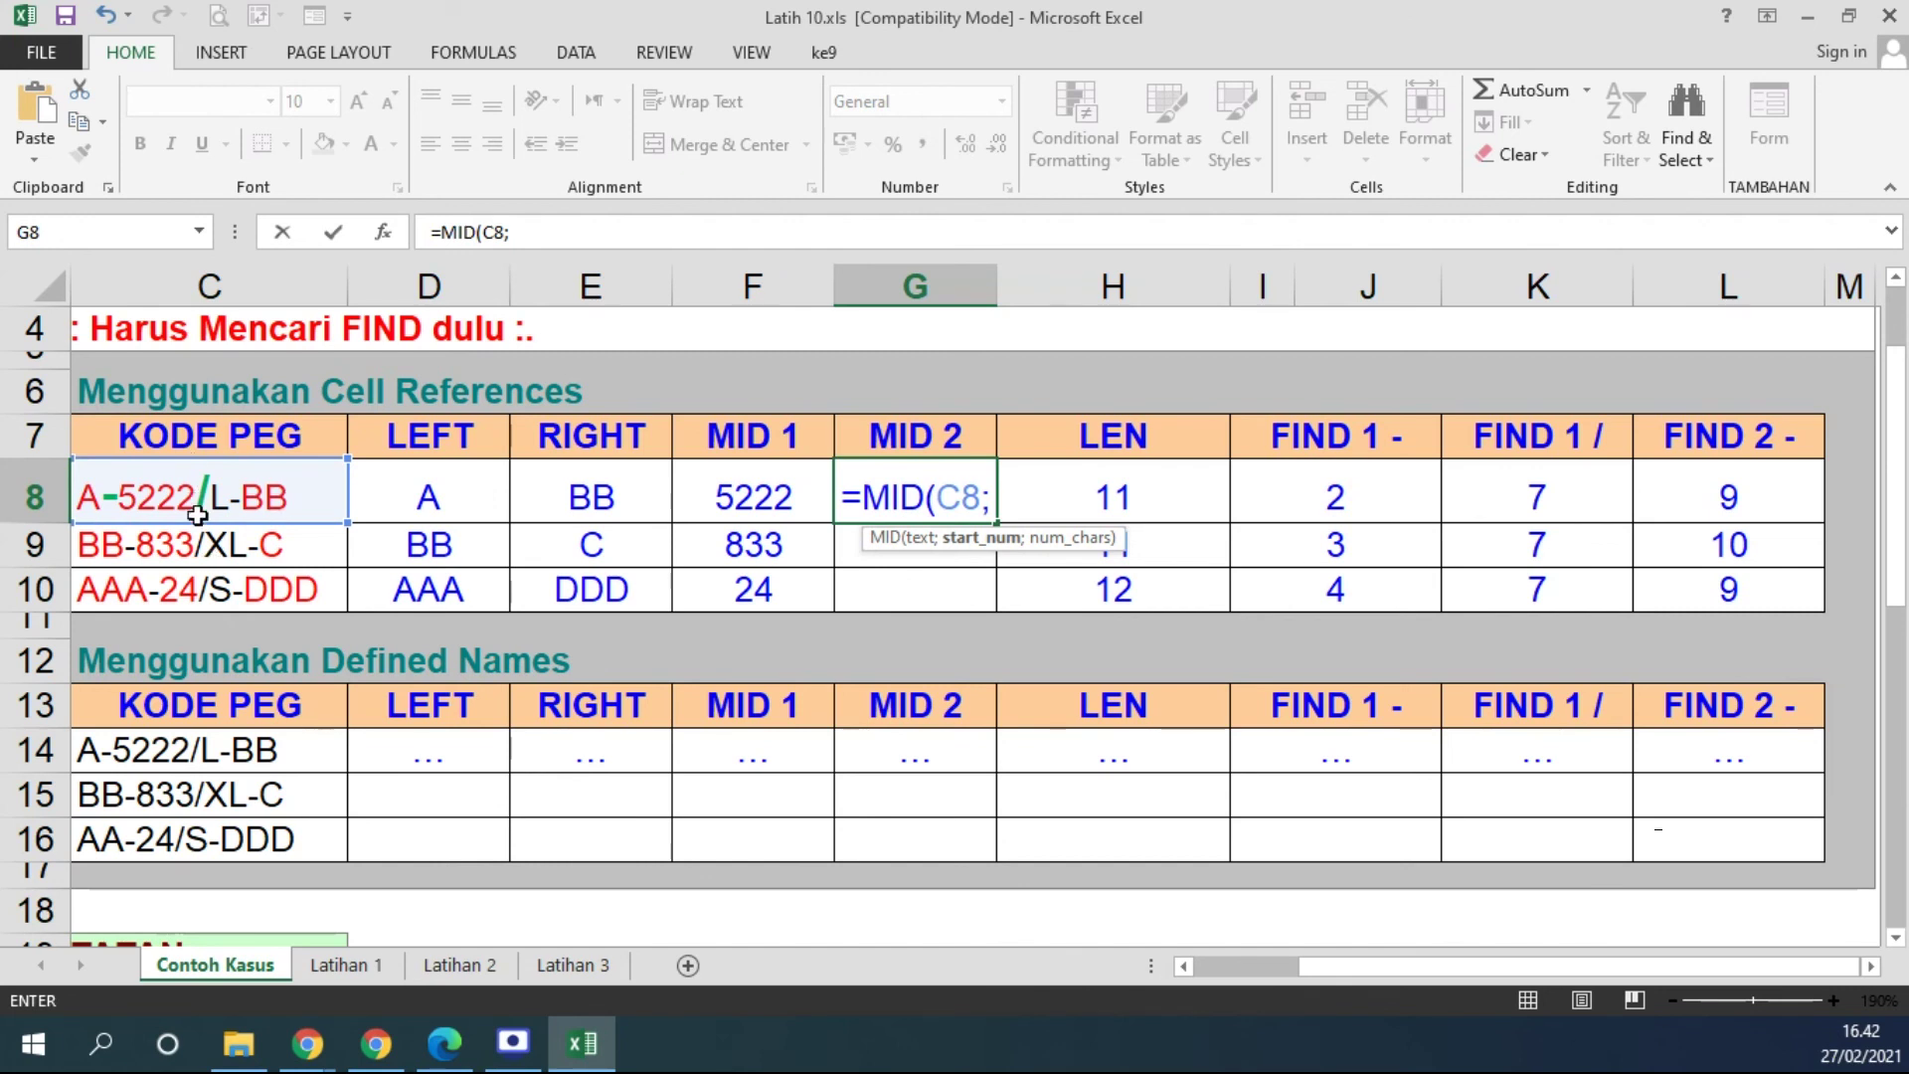
pyautogui.click(1502, 491)
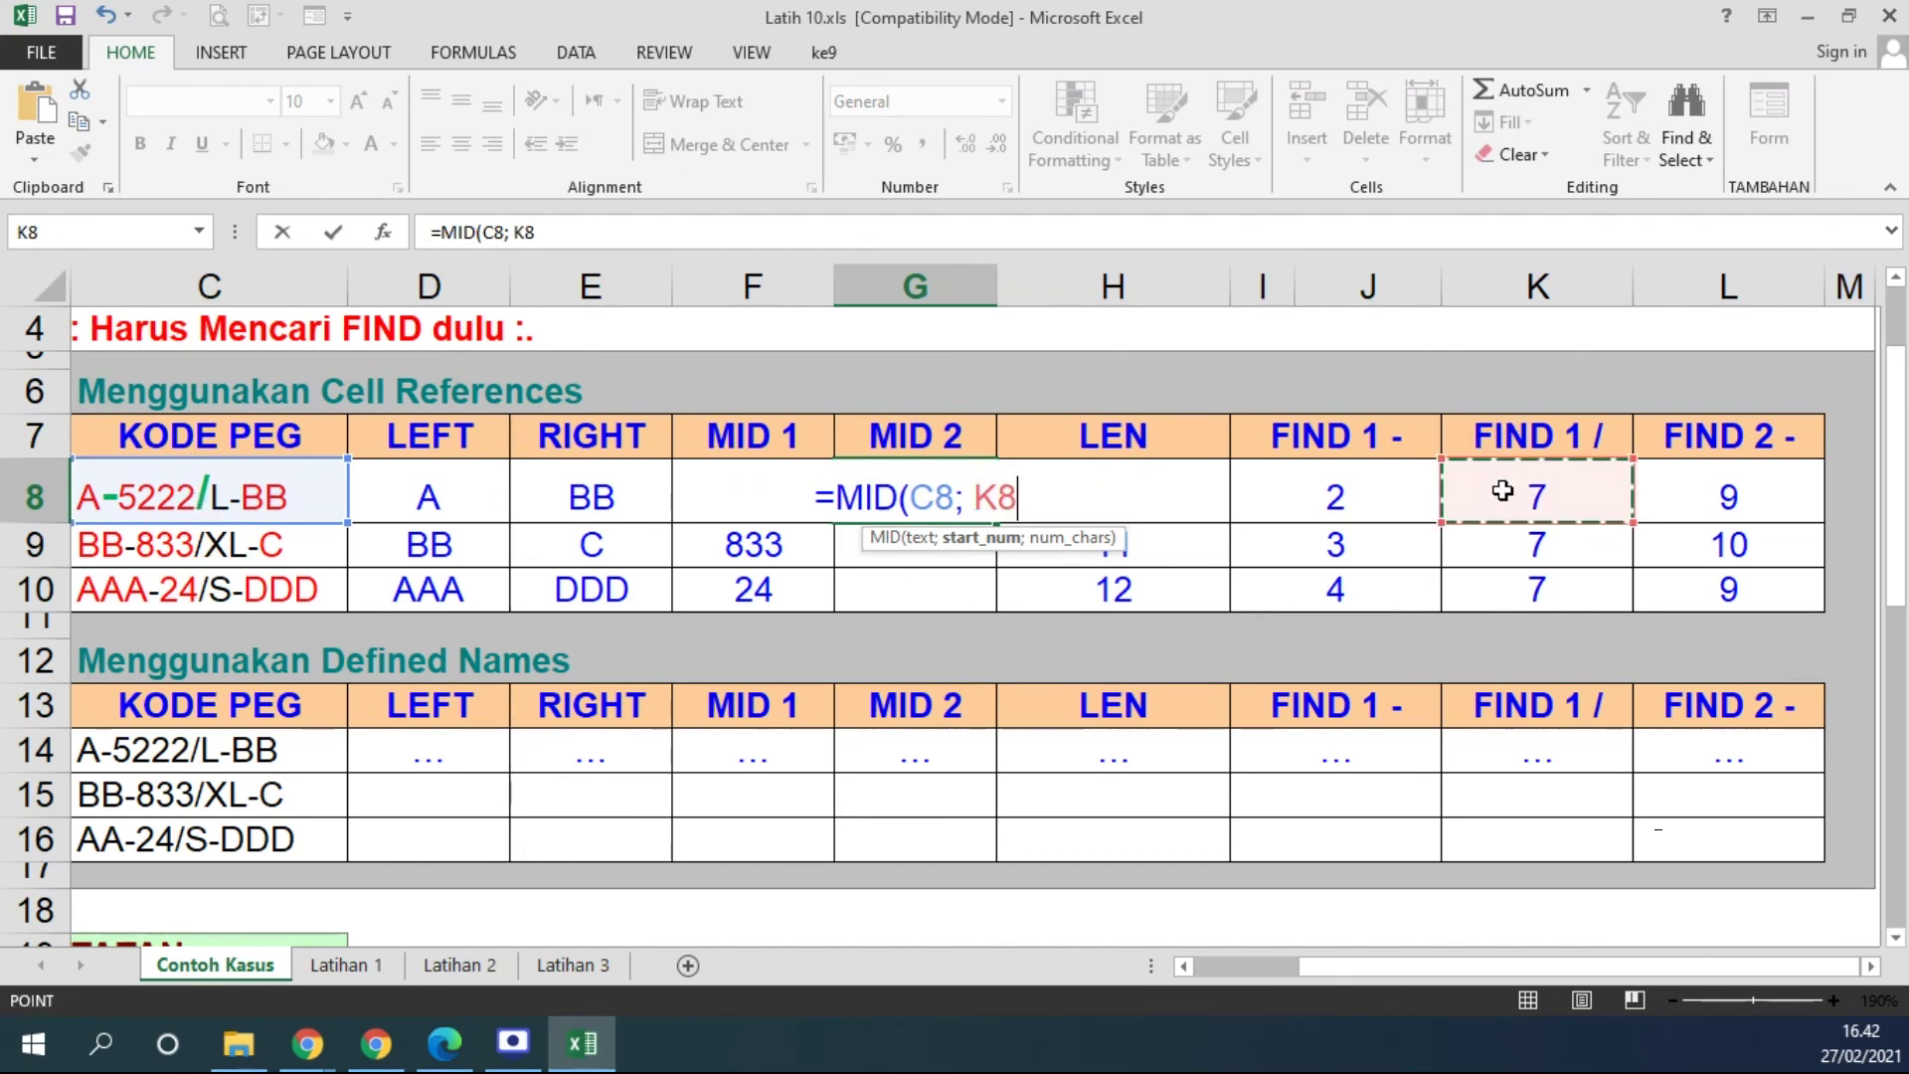
pyautogui.write('+1;')
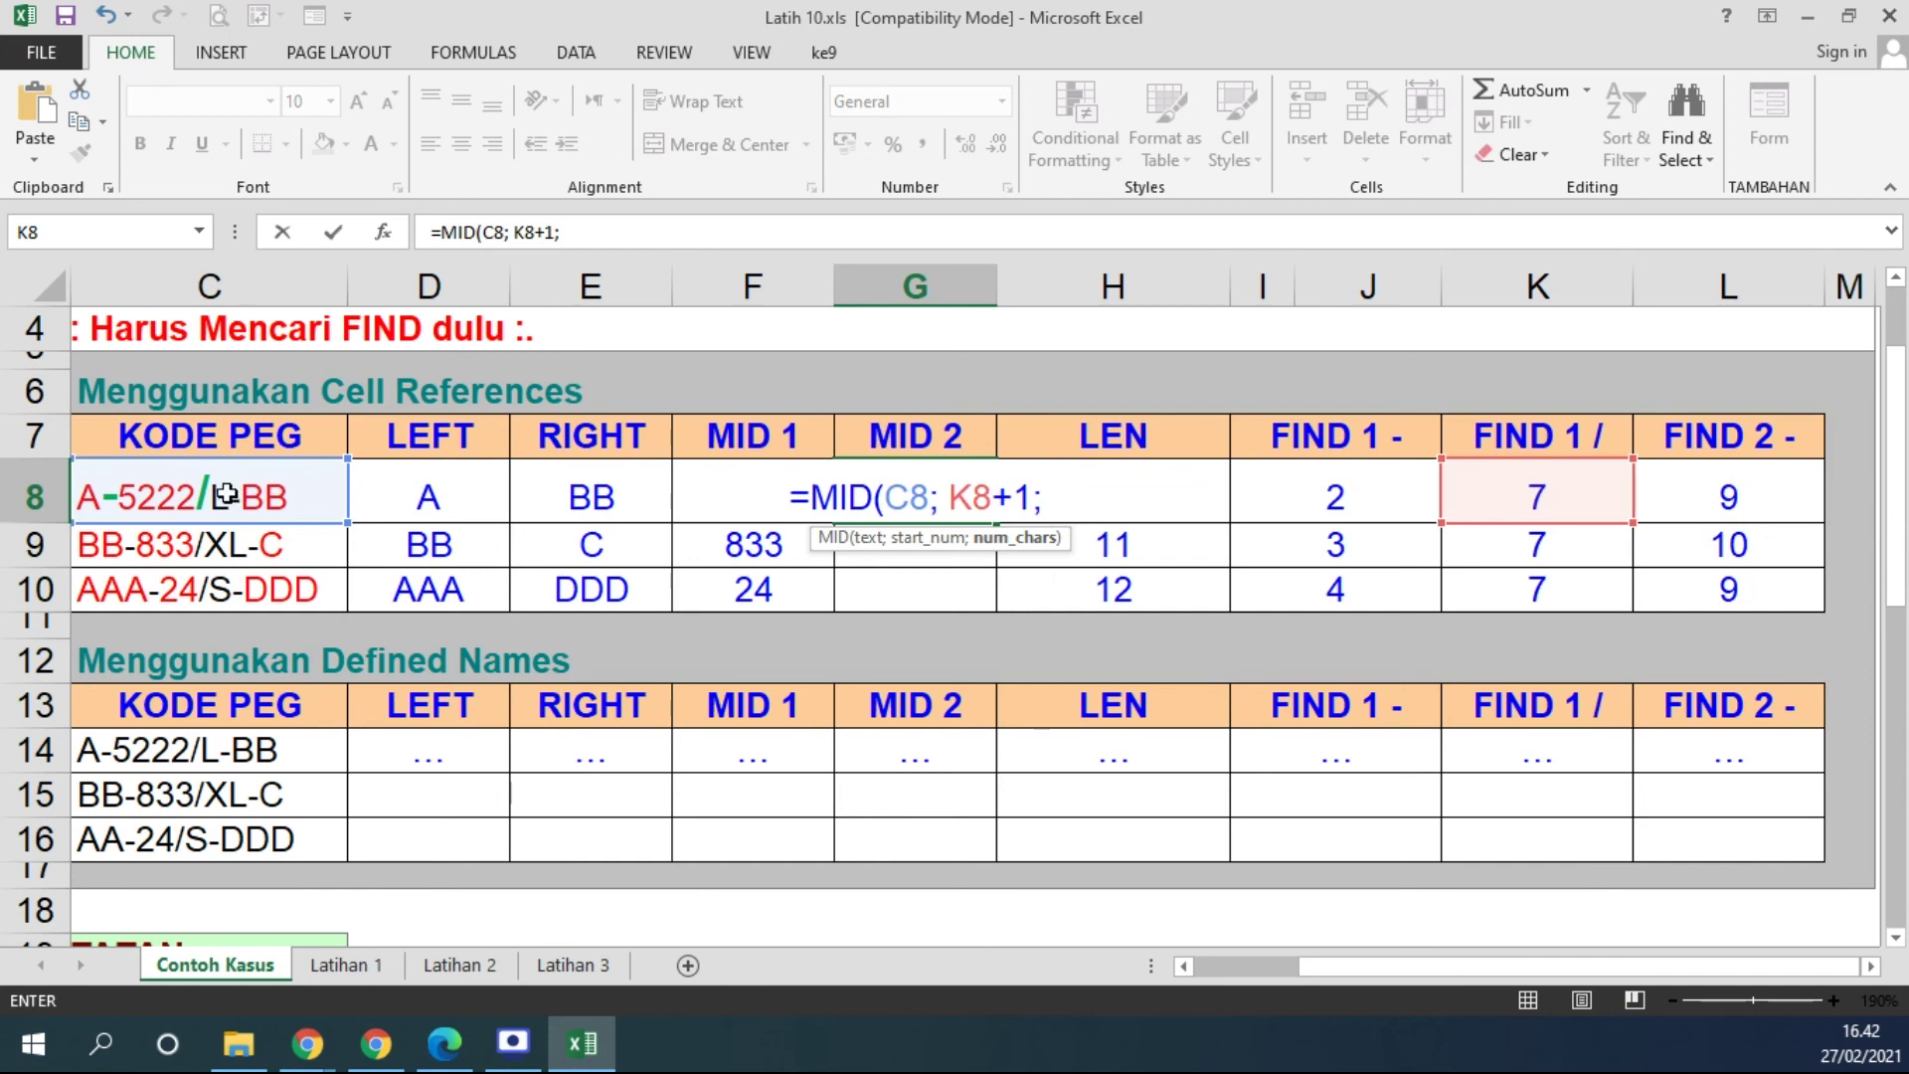
pyautogui.click(1774, 496)
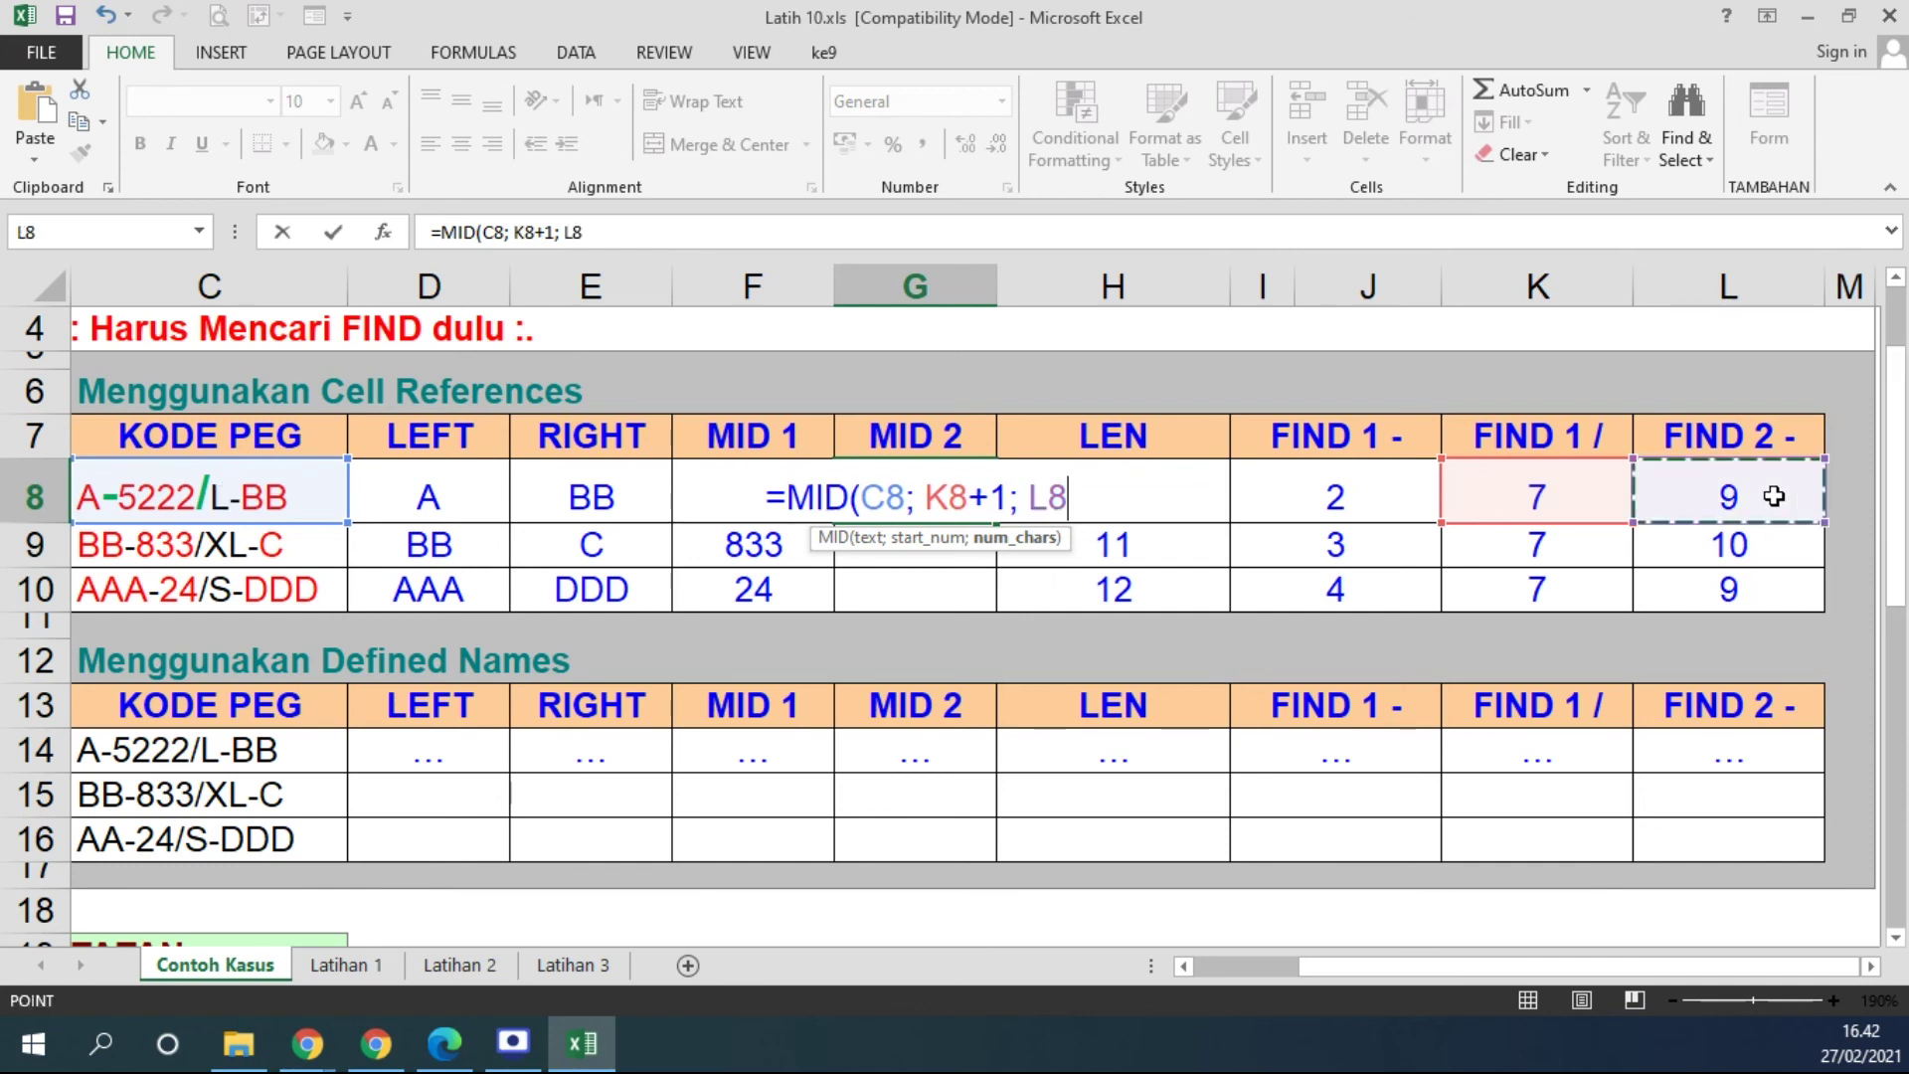
pyautogui.write('-')
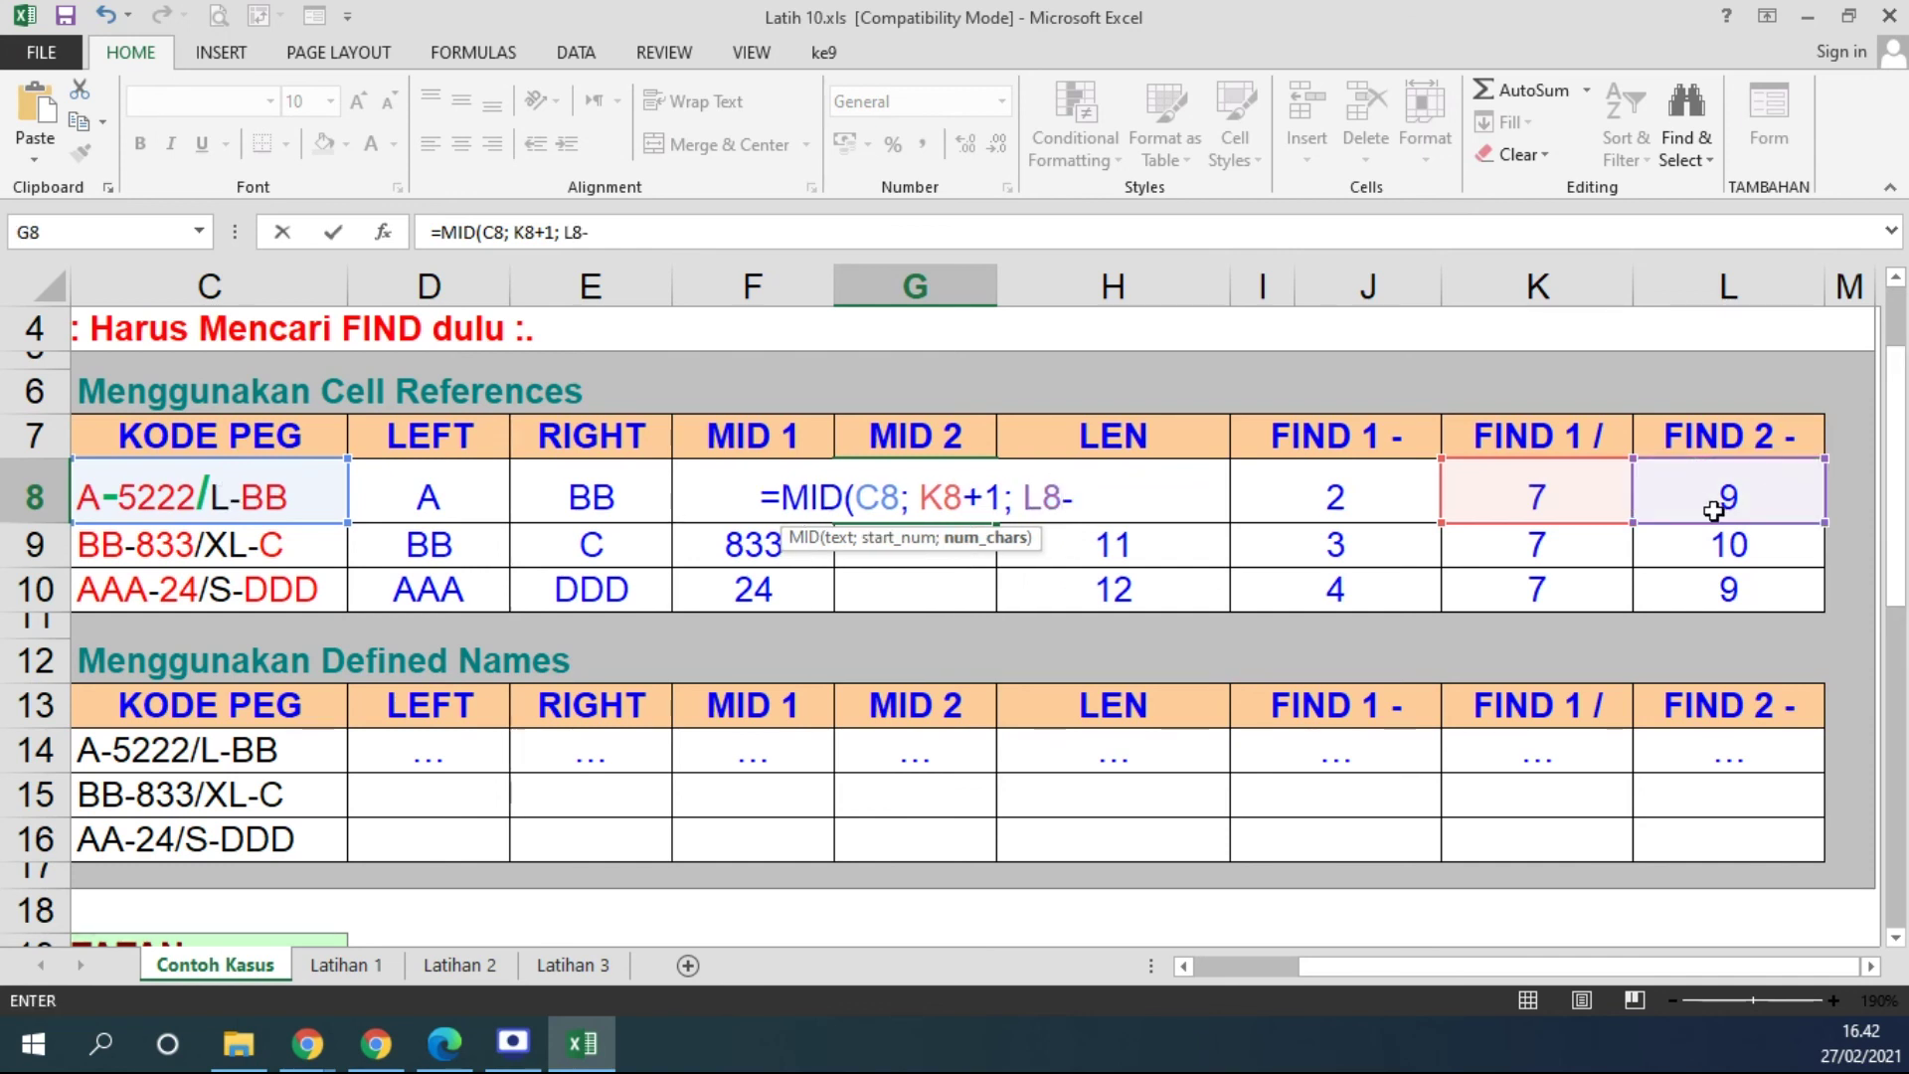
pyautogui.click(1569, 502)
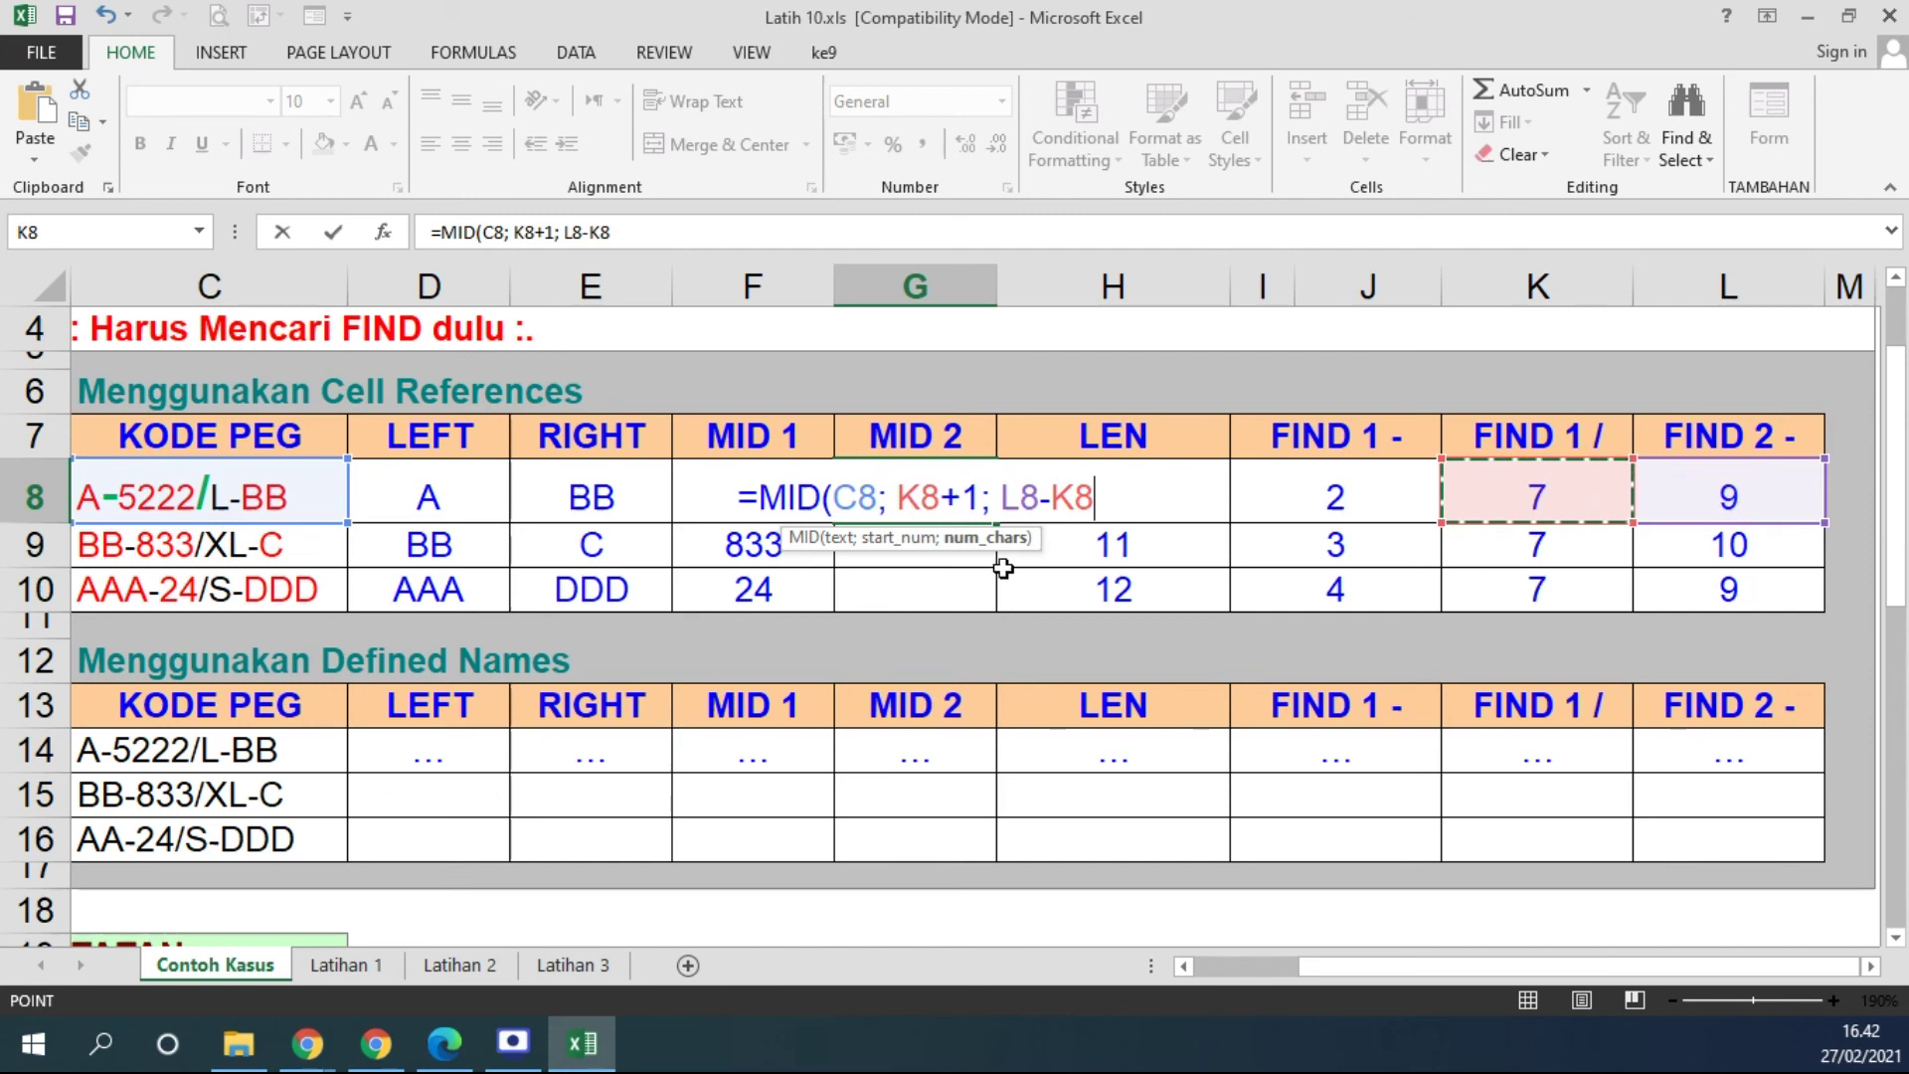
pyautogui.write('-1')
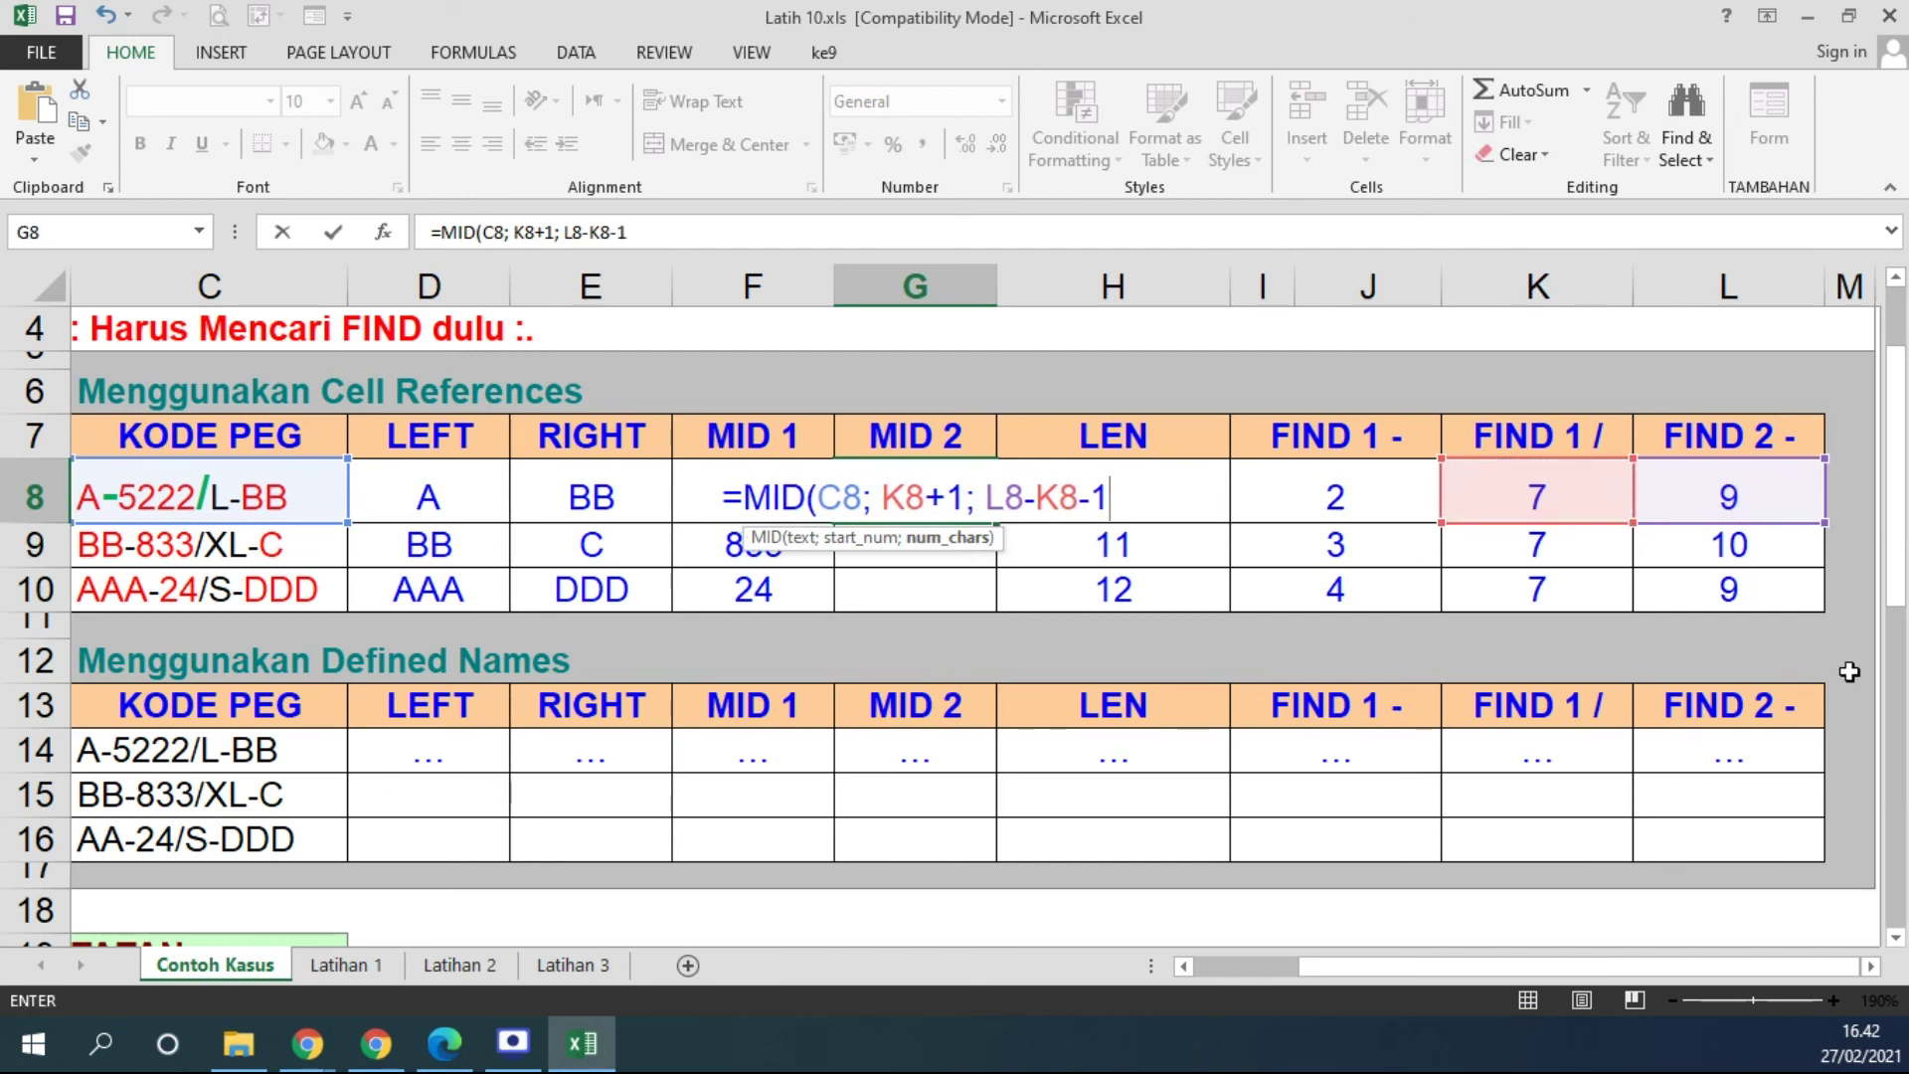
pyautogui.press('Return')
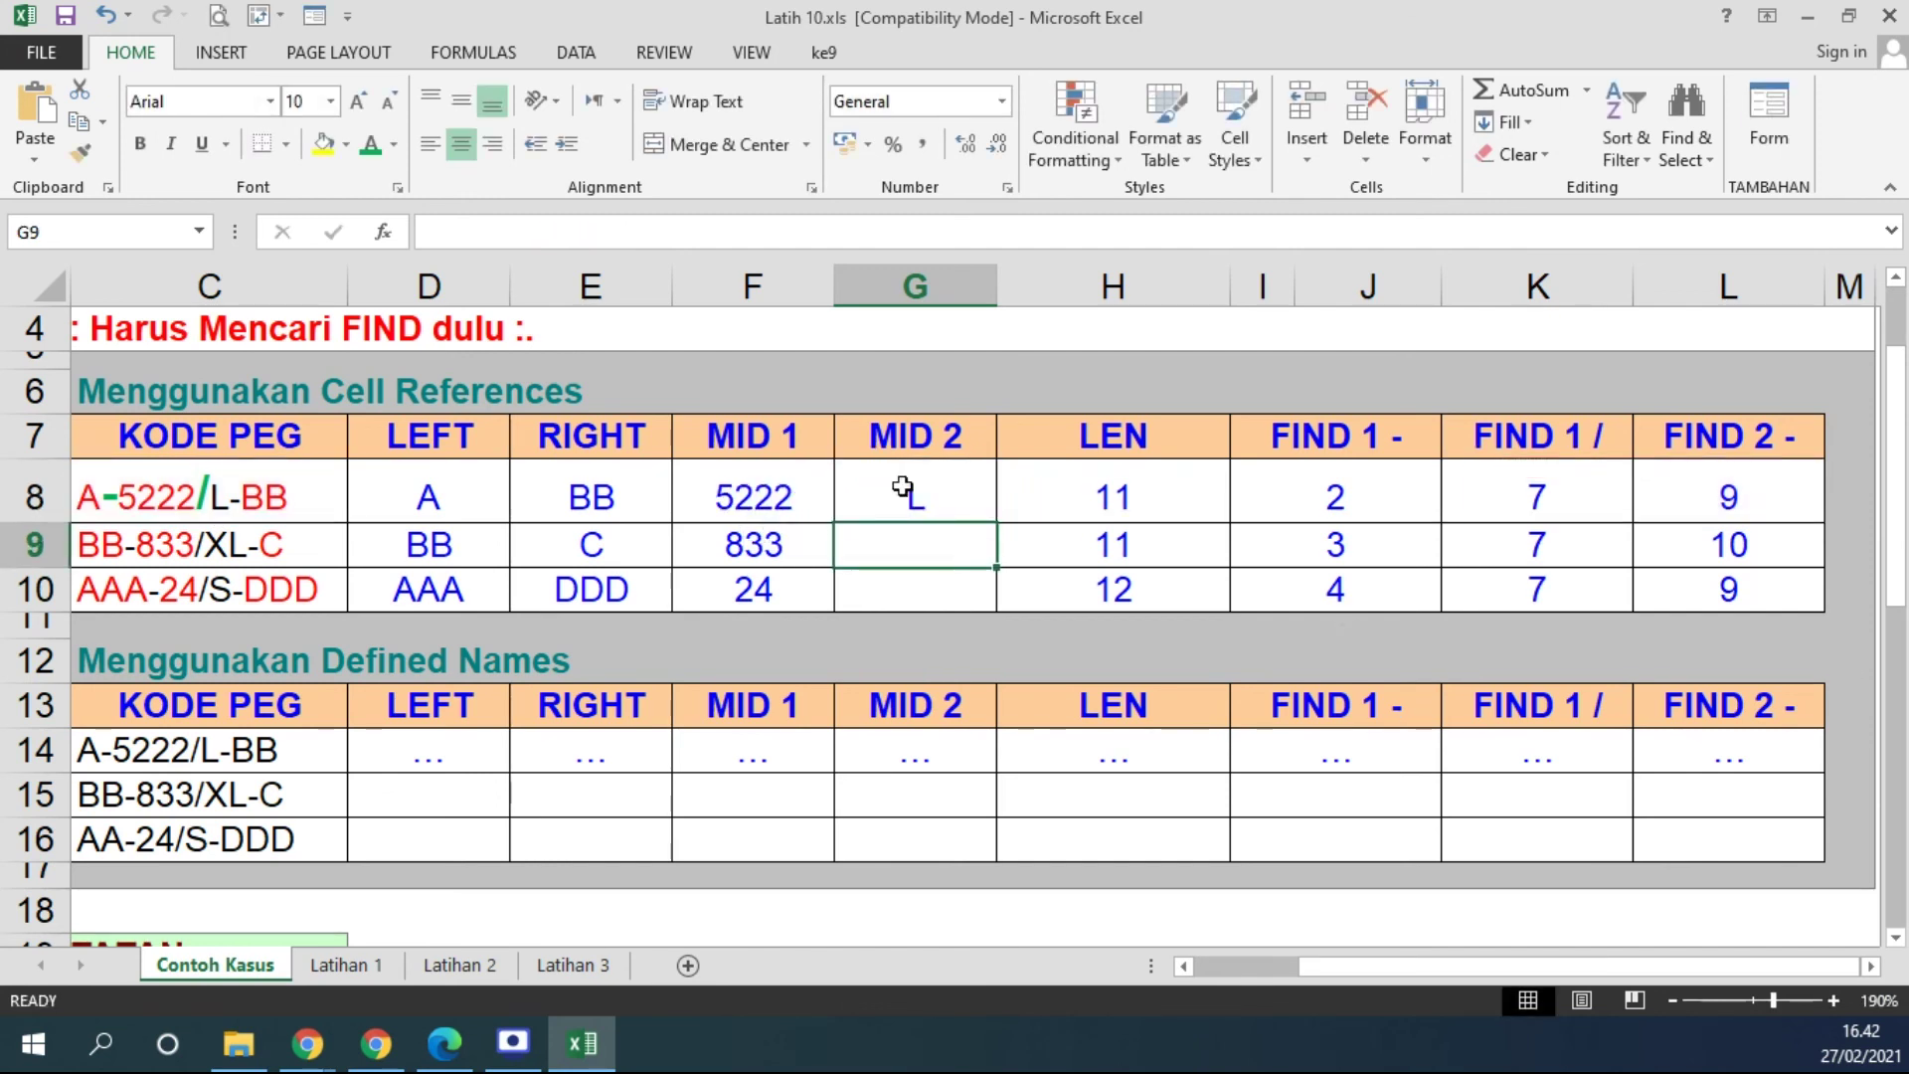
# Fill the MID 2 formula down to G10, returning L, XL and S
pyautogui.click(976, 512)
pyautogui.doubleClick(995, 524)
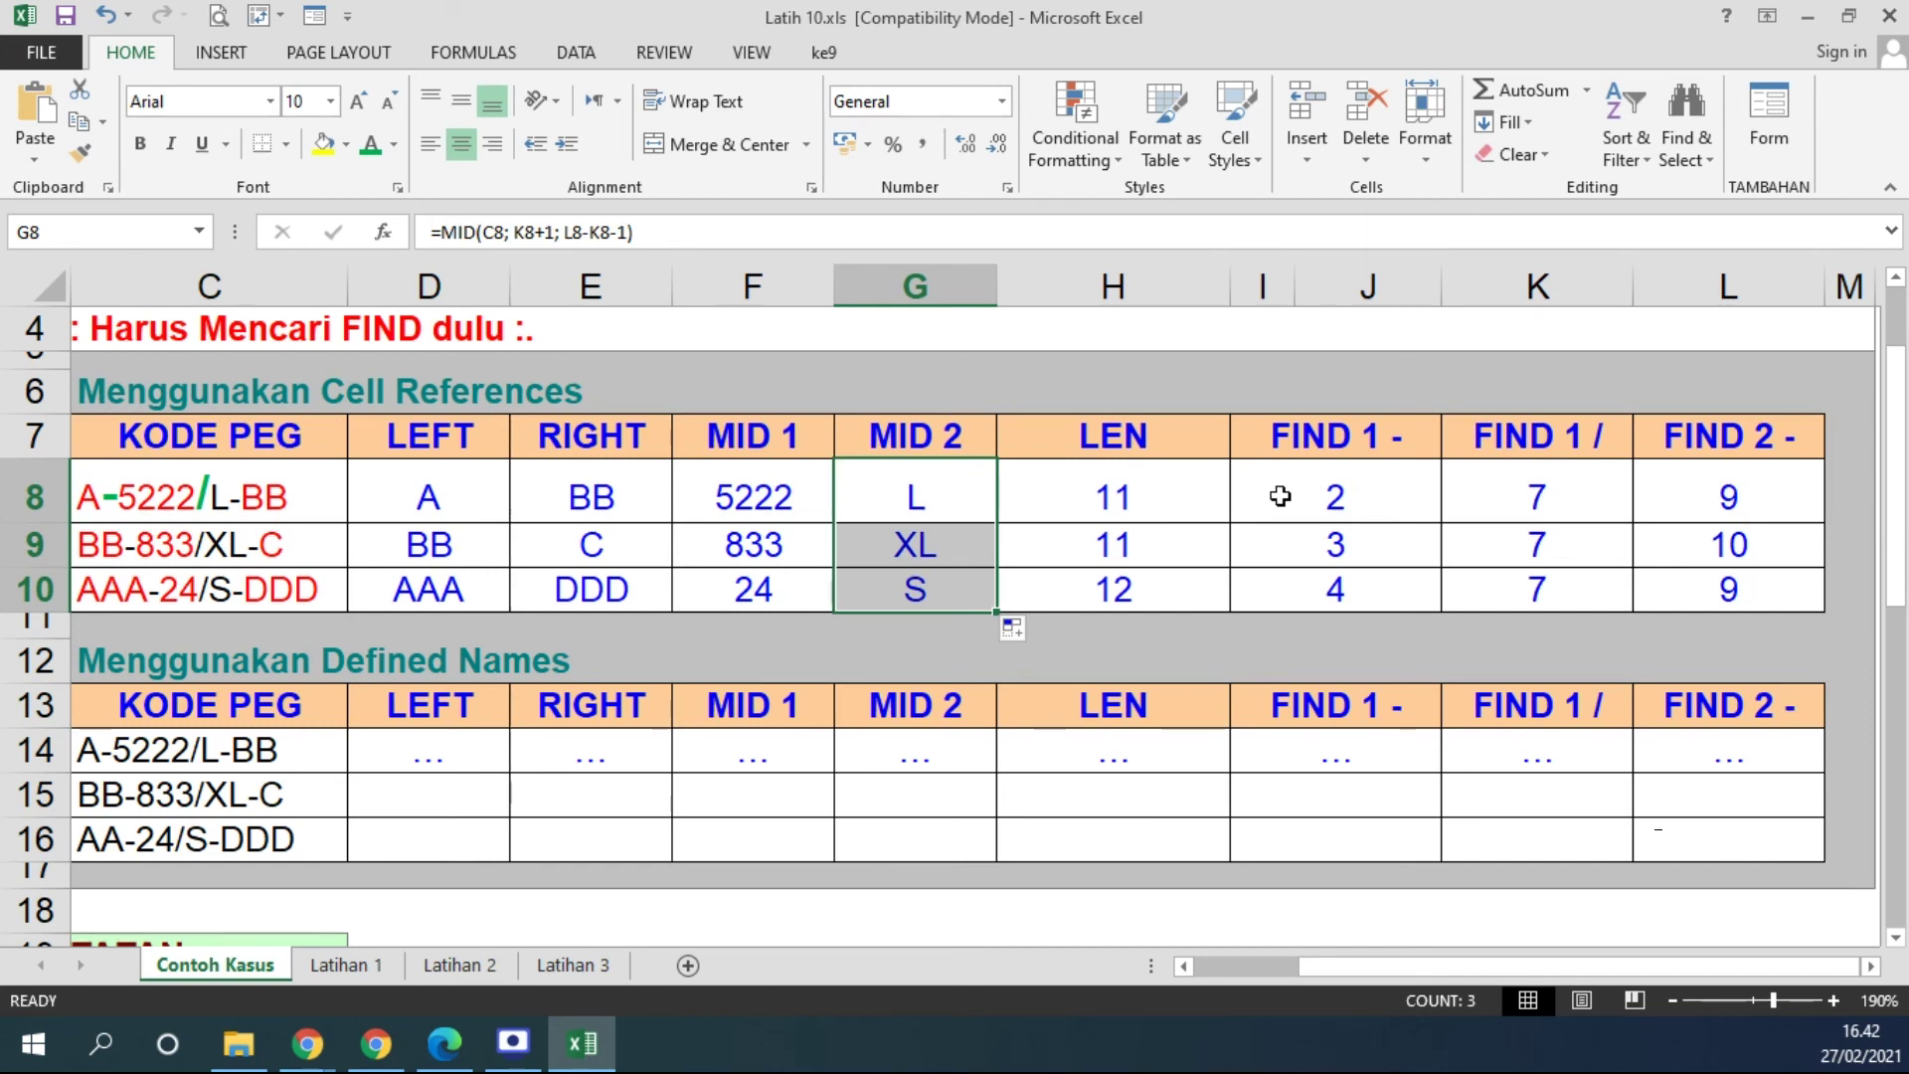
pyautogui.moveTo(225, 754); pyautogui.dragTo(224, 840)
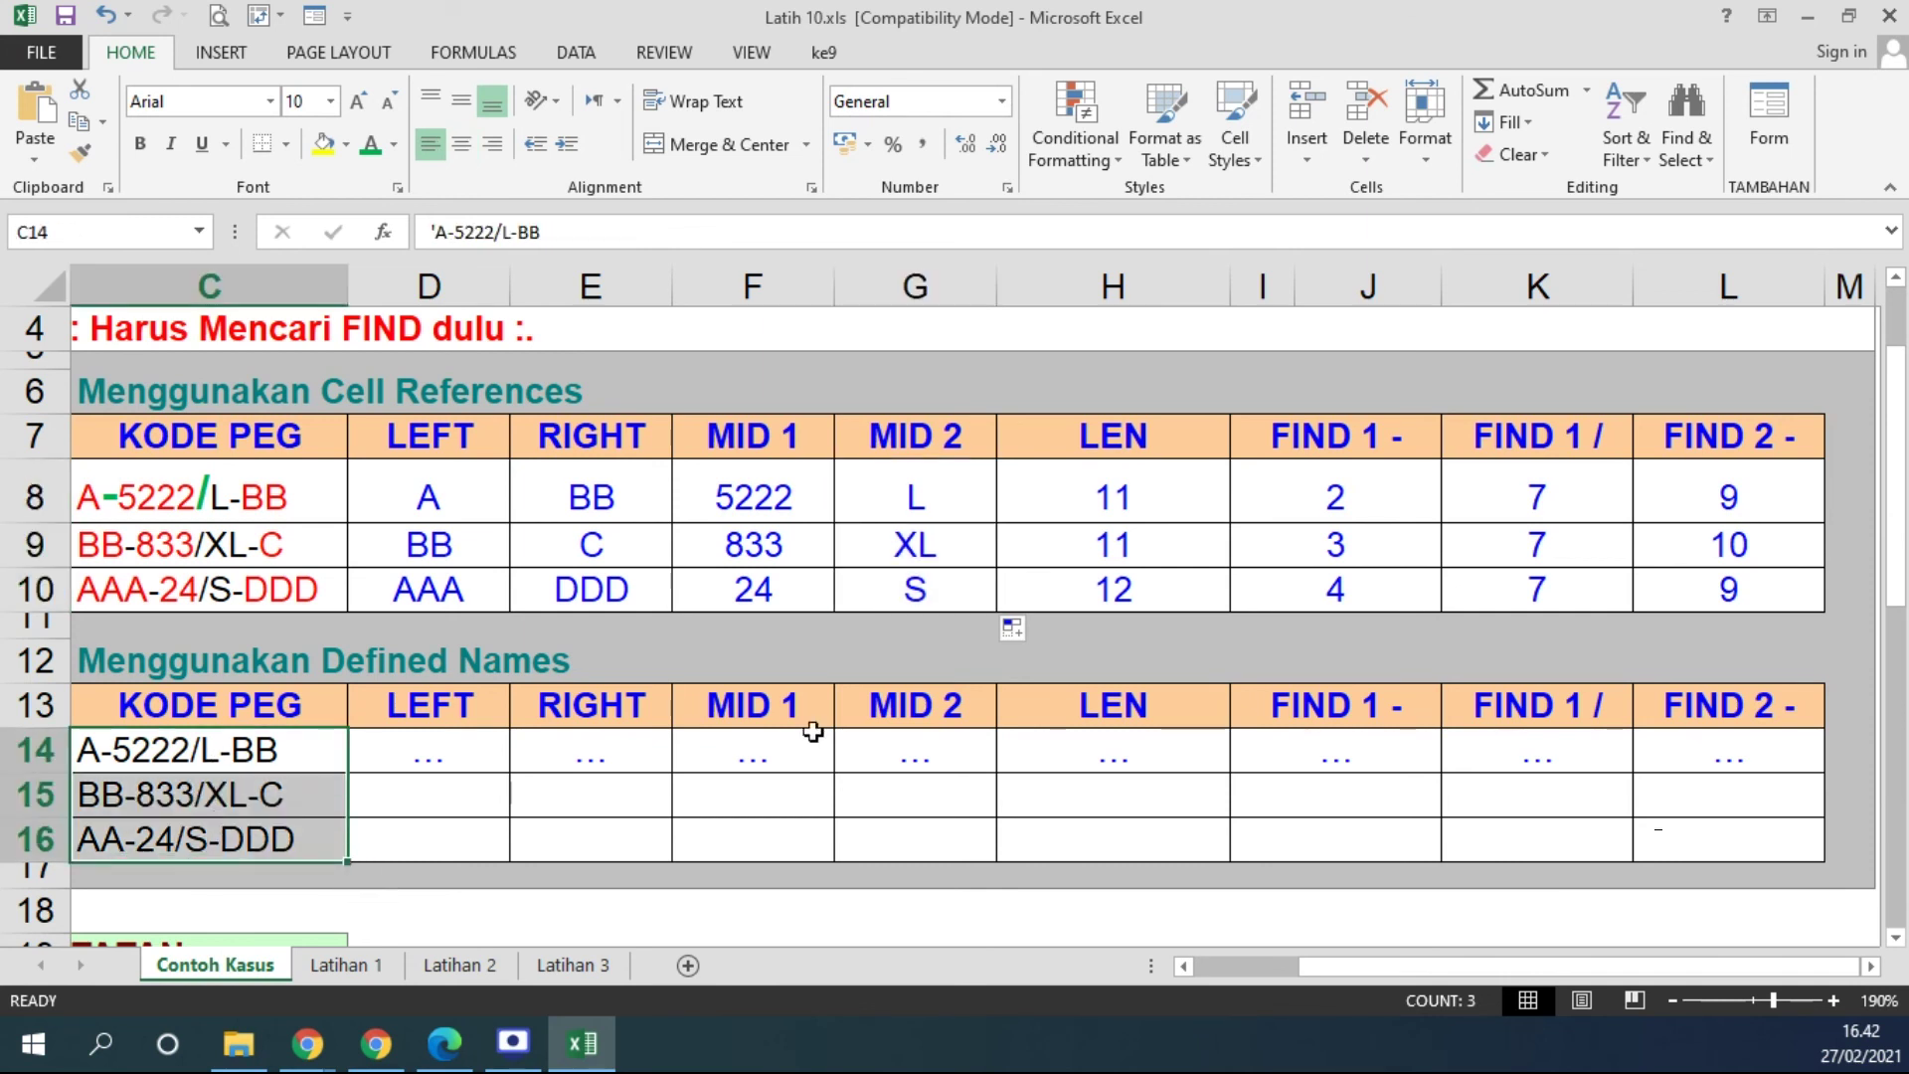